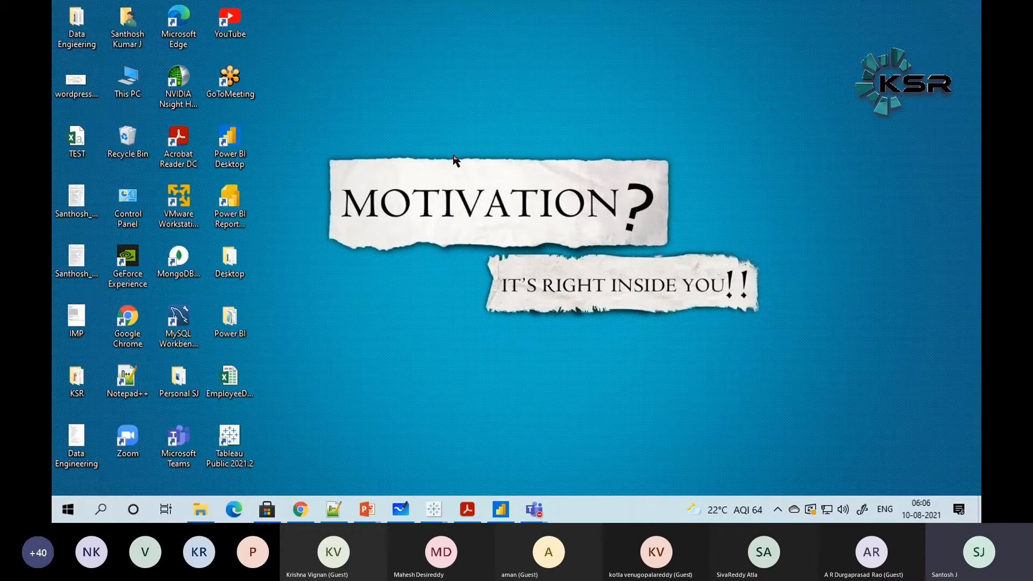
# Step: Switch to Power BI Desktop and open the Sample_Store_Data Excel workbook as the report's data source
pyautogui.click(501, 510)
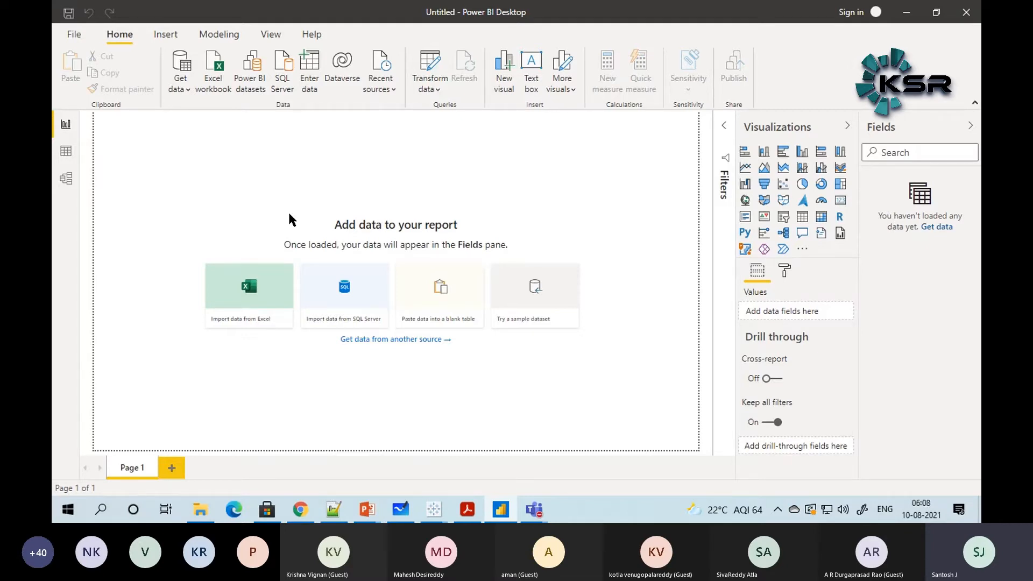
pyautogui.click(186, 84)
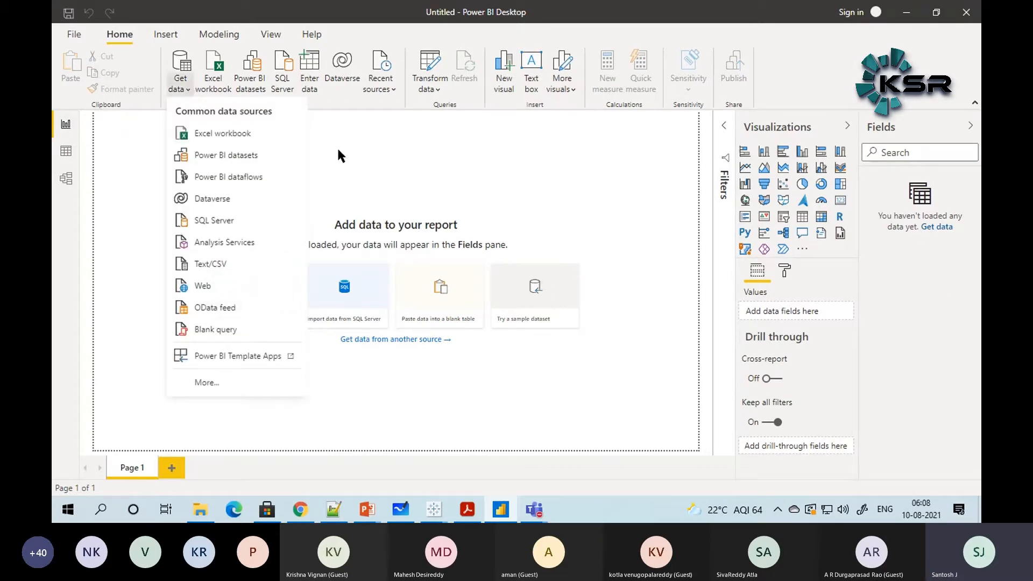
pyautogui.click(439, 167)
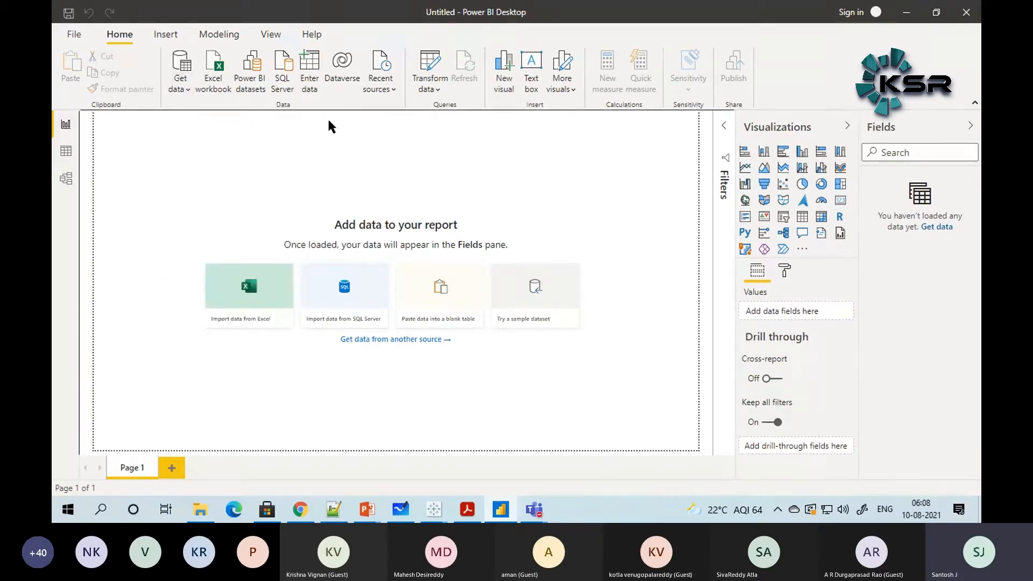
pyautogui.click(185, 90)
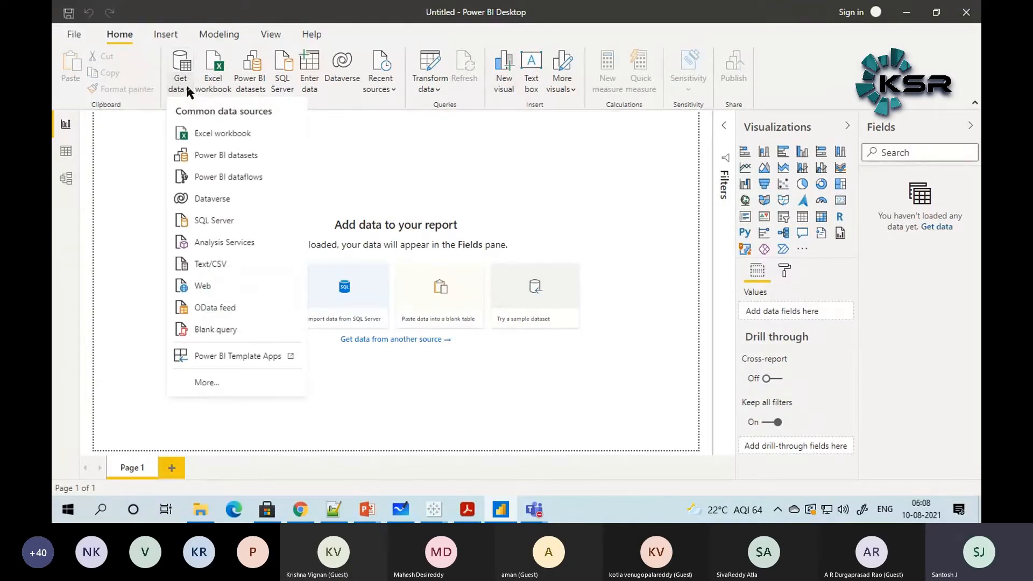
pyautogui.click(214, 134)
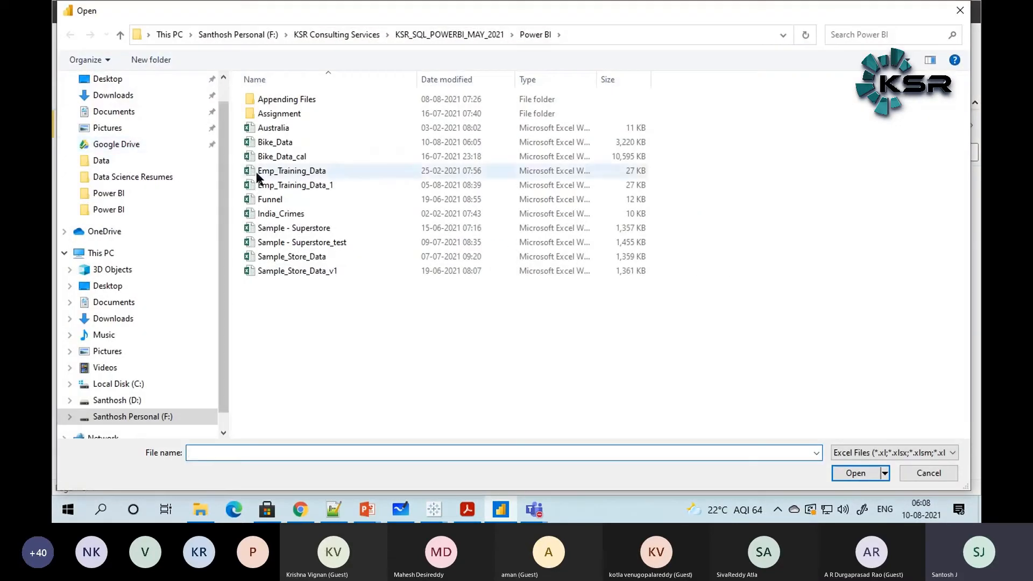
pyautogui.click(289, 271)
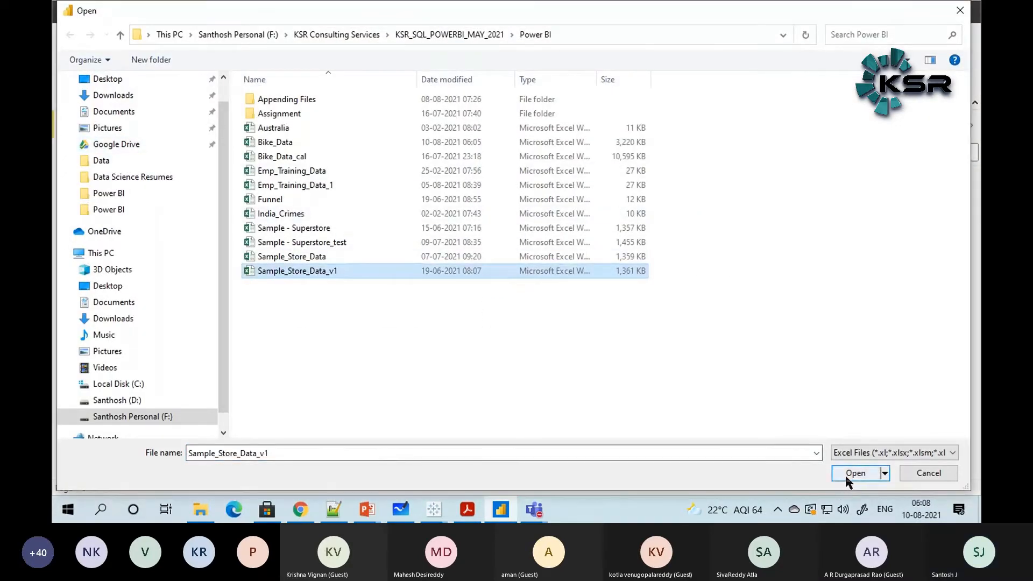
pyautogui.click(352, 258)
pyautogui.click(842, 476)
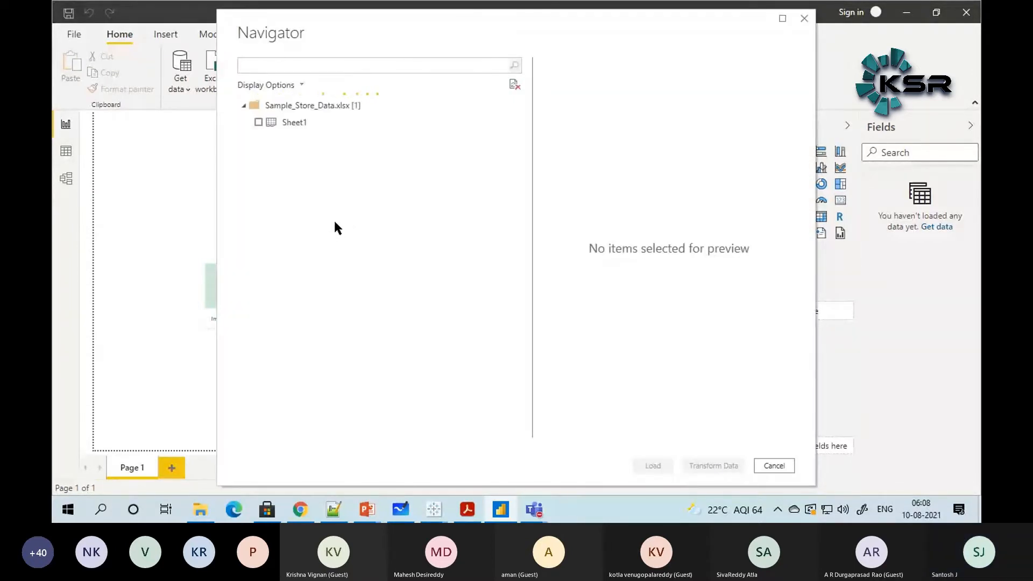
# Step: Preview Sheet1 of the Sample_Store_Data workbook and load it into the report
pyautogui.click(259, 122)
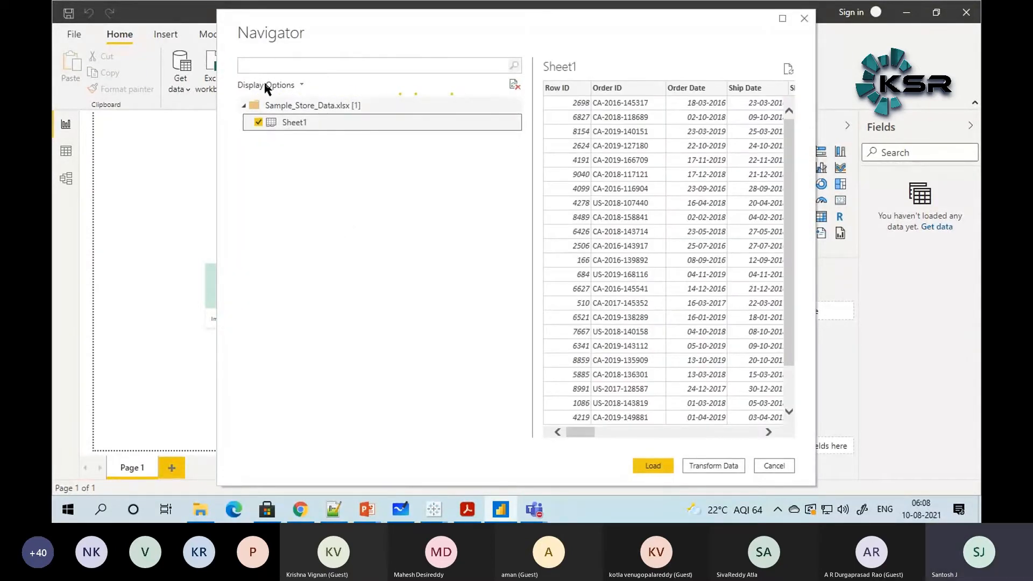
pyautogui.moveTo(375, 35); pyautogui.dragTo(321, 32)
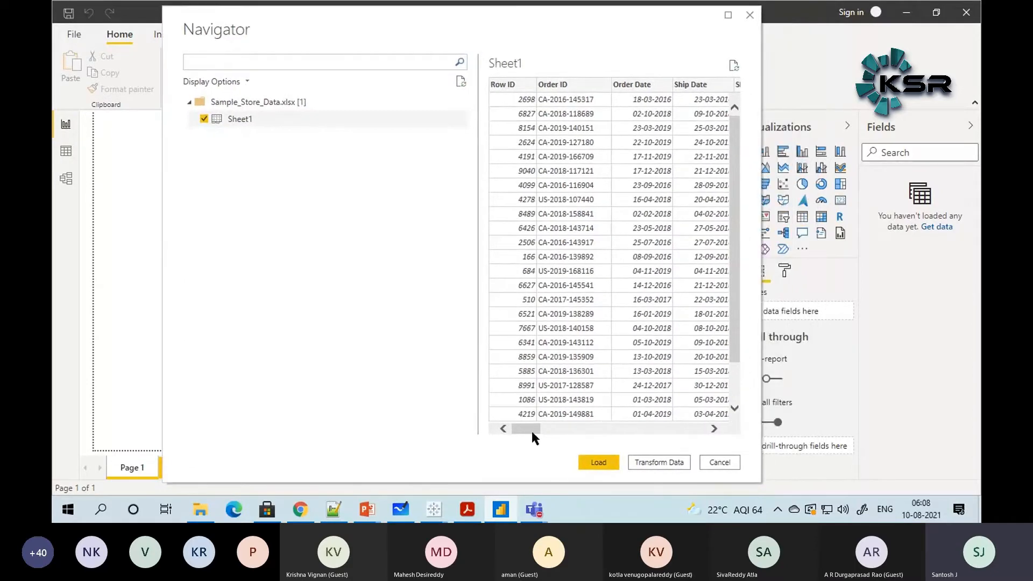
pyautogui.moveTo(527, 429)
pyautogui.mouseDown()
pyautogui.moveTo(699, 435)
pyautogui.moveTo(565, 432)
pyautogui.moveTo(470, 450)
pyautogui.moveTo(696, 430)
pyautogui.moveTo(526, 430)
pyautogui.mouseUp()
pyautogui.click(204, 119)
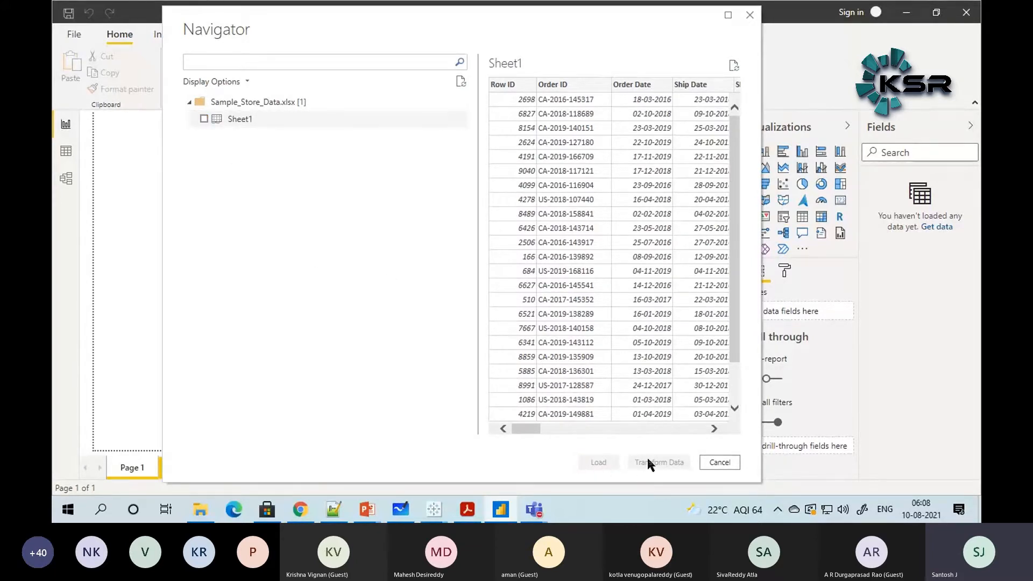
pyautogui.click(205, 120)
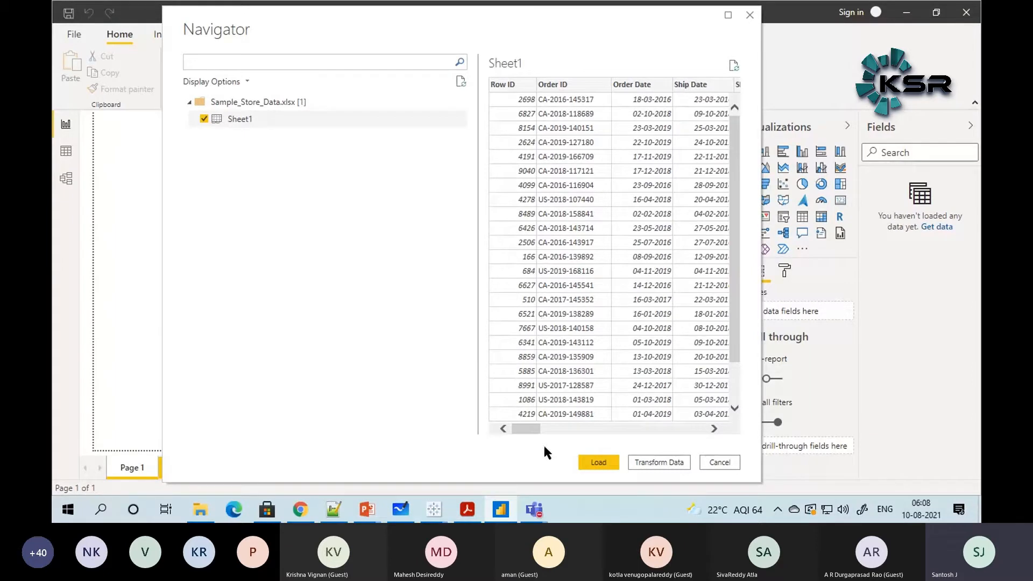
pyautogui.click(595, 464)
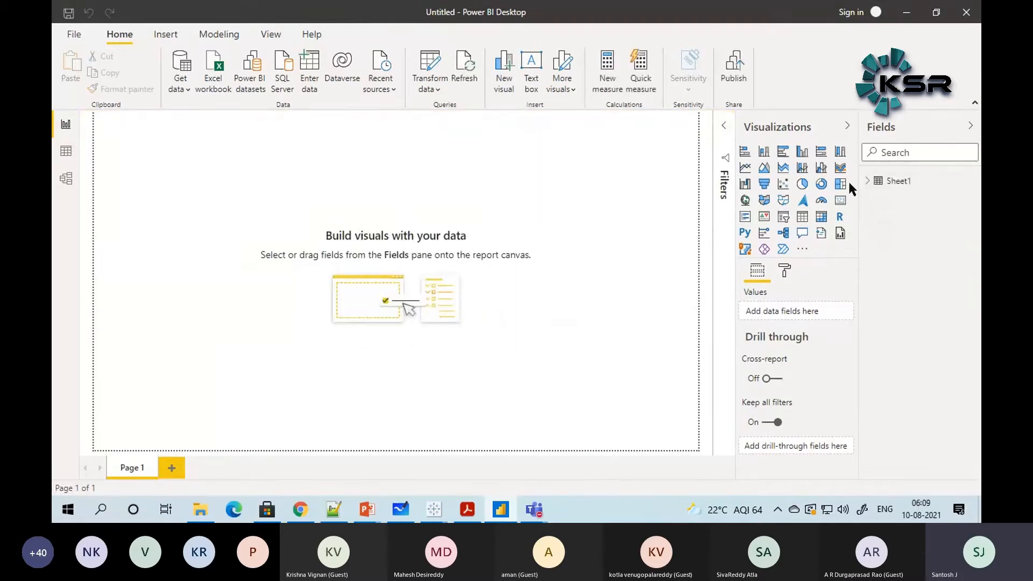
# Step: Show the Sheet1 table in Data view and examine its columns from Row ID through Country/Region
pyautogui.click(902, 182)
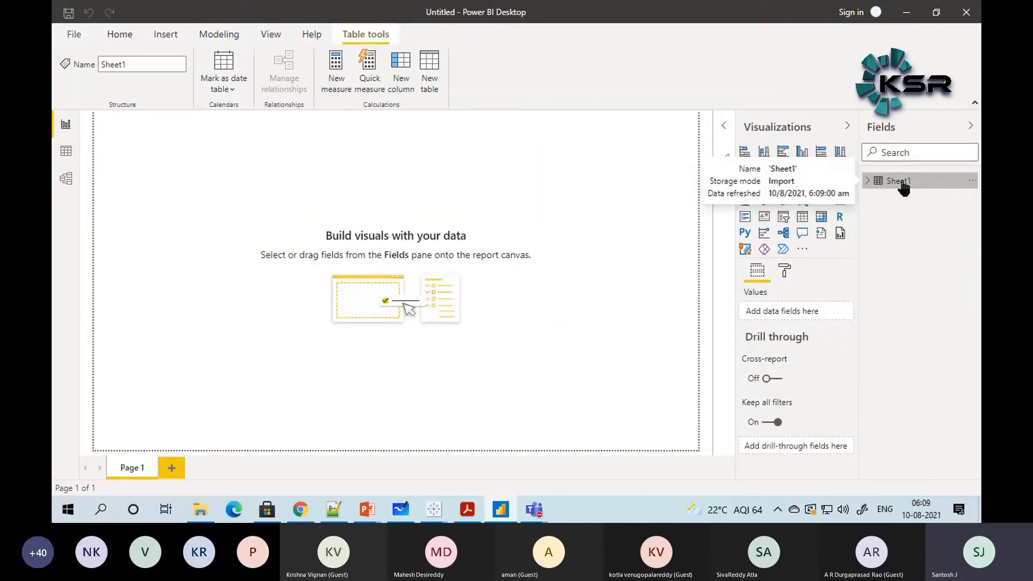
pyautogui.click(66, 151)
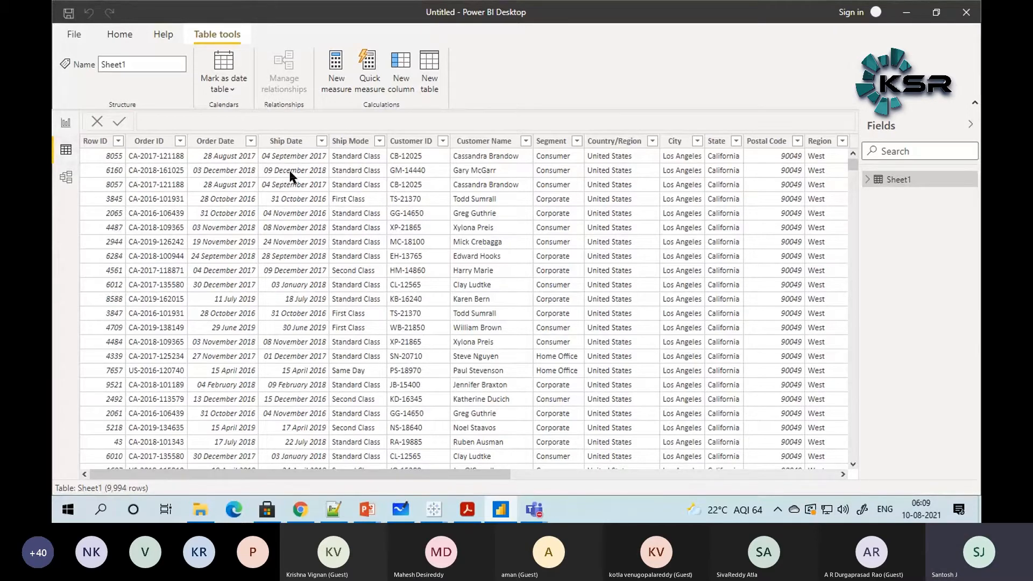
pyautogui.click(98, 144)
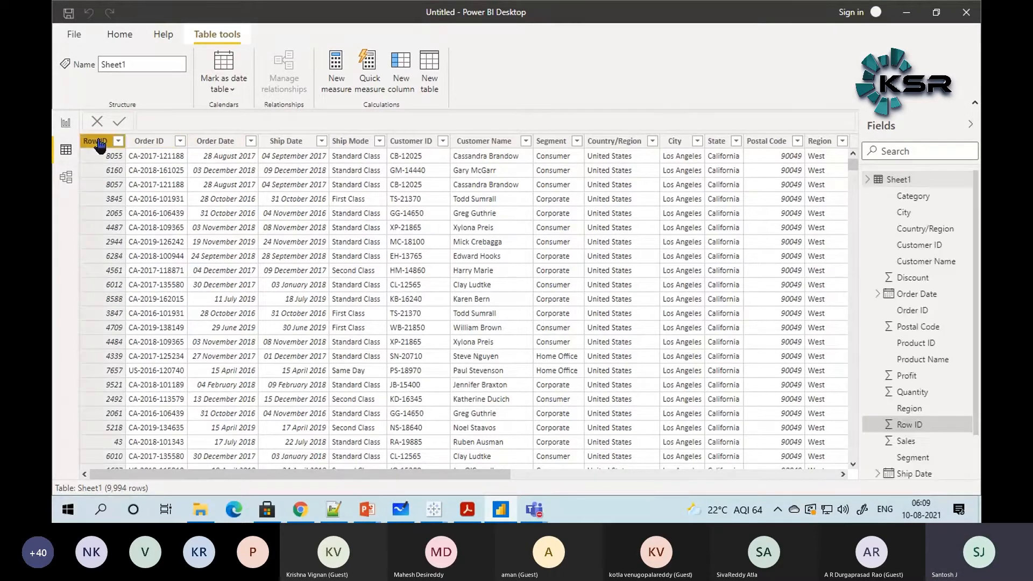
pyautogui.click(167, 143)
pyautogui.click(200, 143)
pyautogui.click(286, 142)
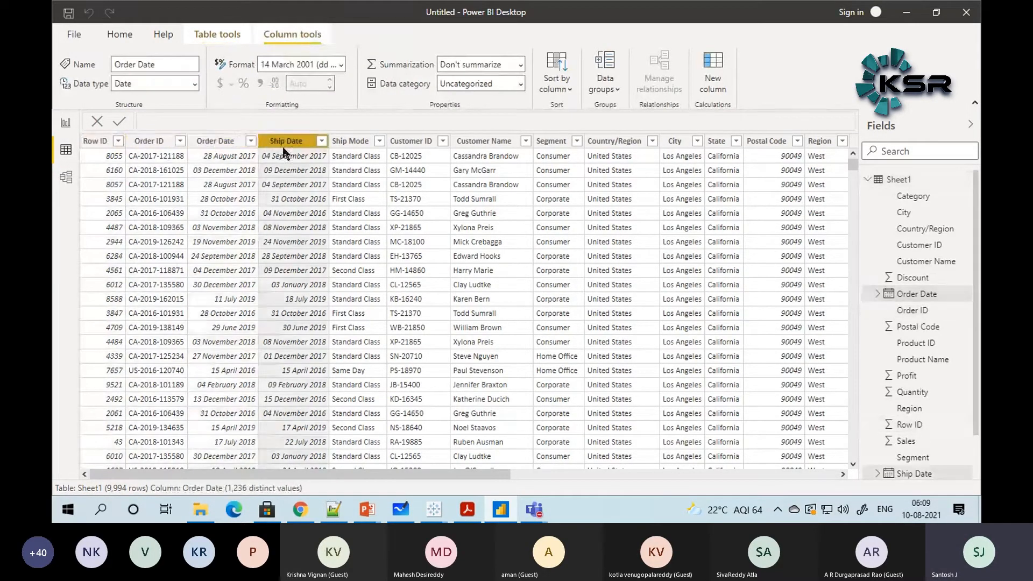
pyautogui.click(350, 143)
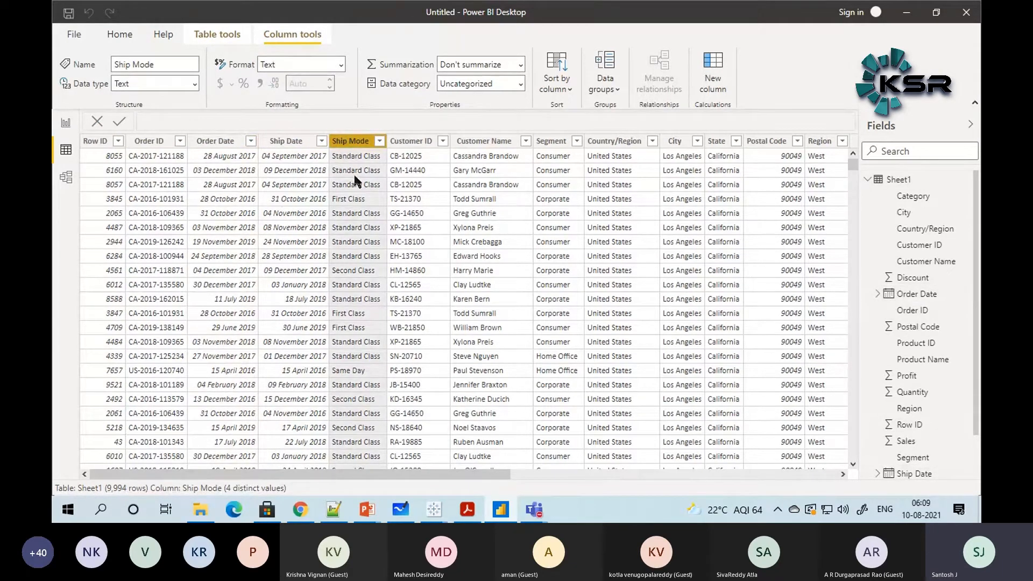
pyautogui.click(395, 154)
pyautogui.click(484, 150)
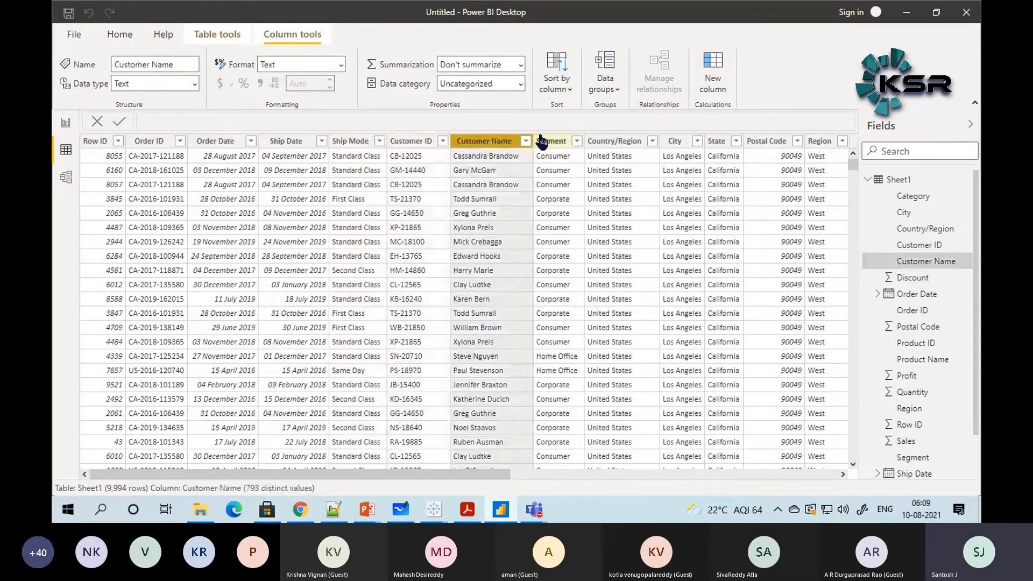
pyautogui.click(549, 143)
pyautogui.click(600, 143)
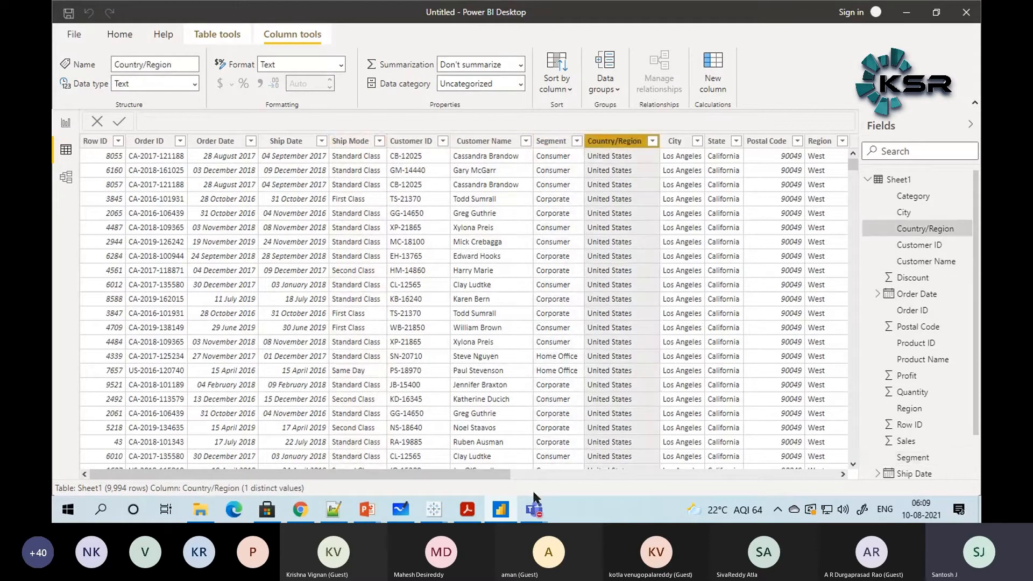
# Step: Examine the Sales, Quantity, Discount and Profit columns at the end of the Sheet1 table
pyautogui.moveTo(484, 476); pyautogui.dragTo(811, 476)
pyautogui.click(651, 142)
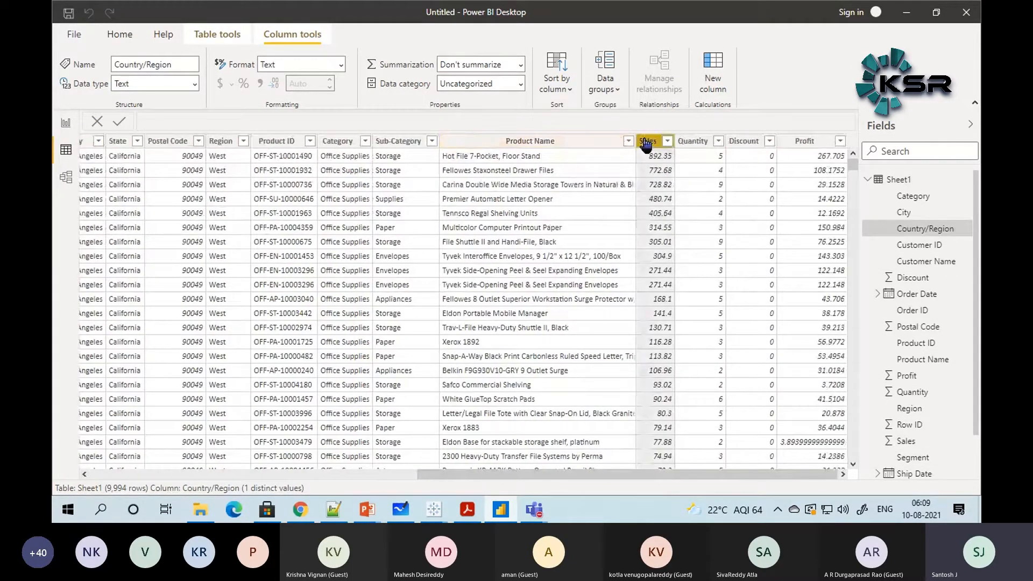
pyautogui.click(686, 141)
pyautogui.click(753, 142)
pyautogui.click(795, 142)
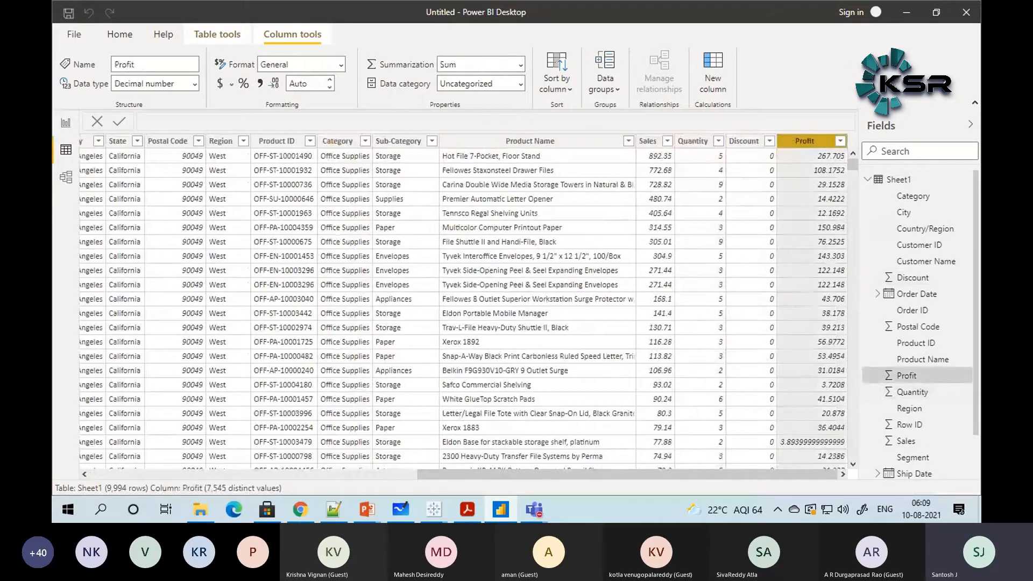
# Step: Switch to Notepad++ and delete the old notes in the "new 35" file
pyautogui.click(348, 514)
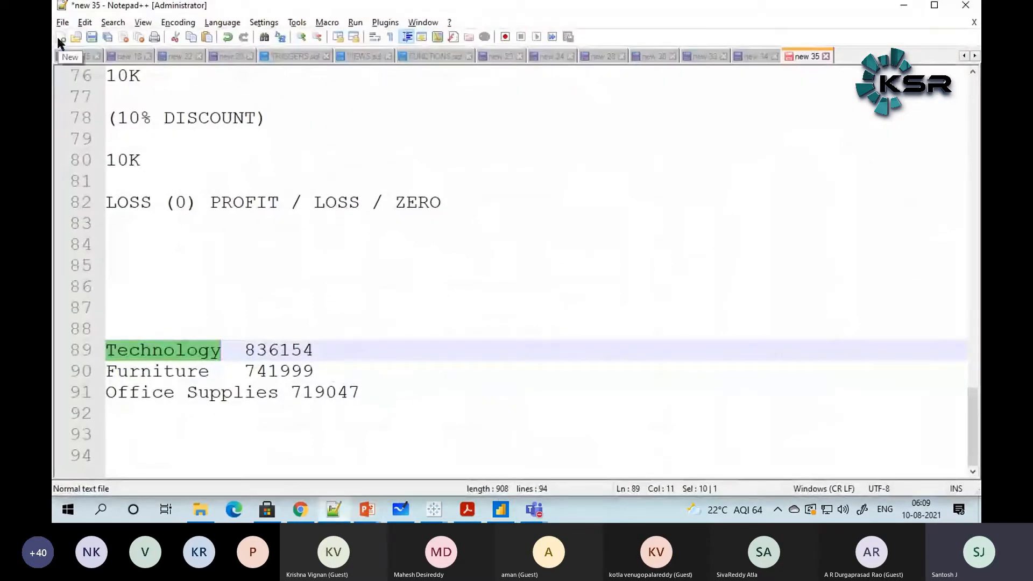
pyautogui.moveTo(359, 392); pyautogui.dragTo(108, 75)
pyautogui.scroll(4, 161, 194)
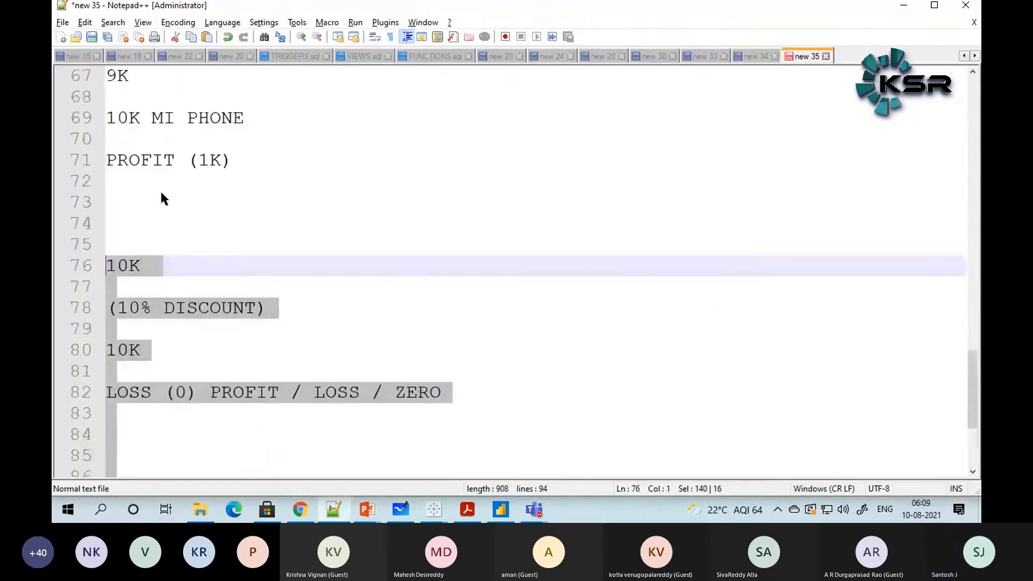
pyautogui.scroll(17, 205, 266)
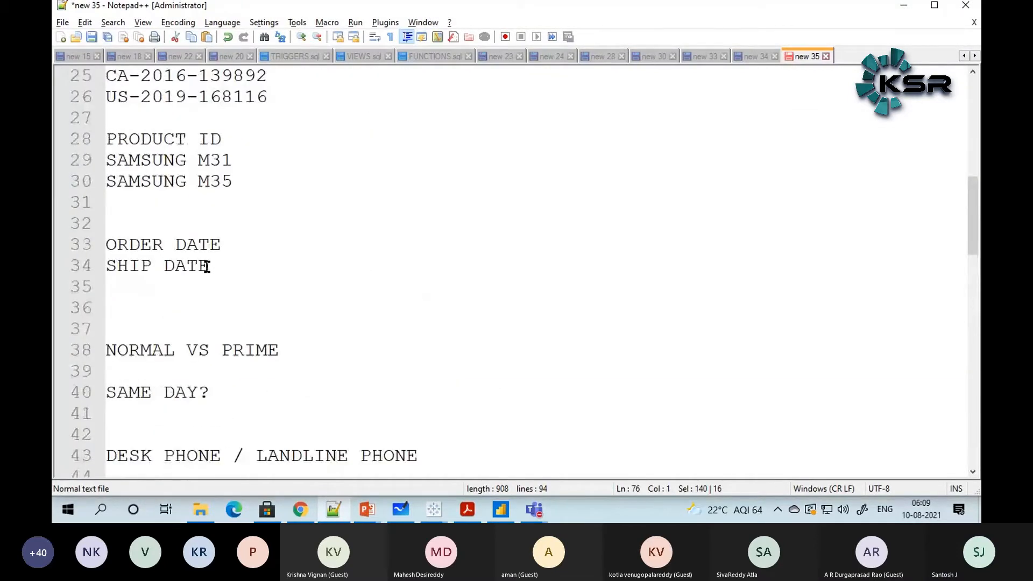
pyautogui.scroll(4, 207, 266)
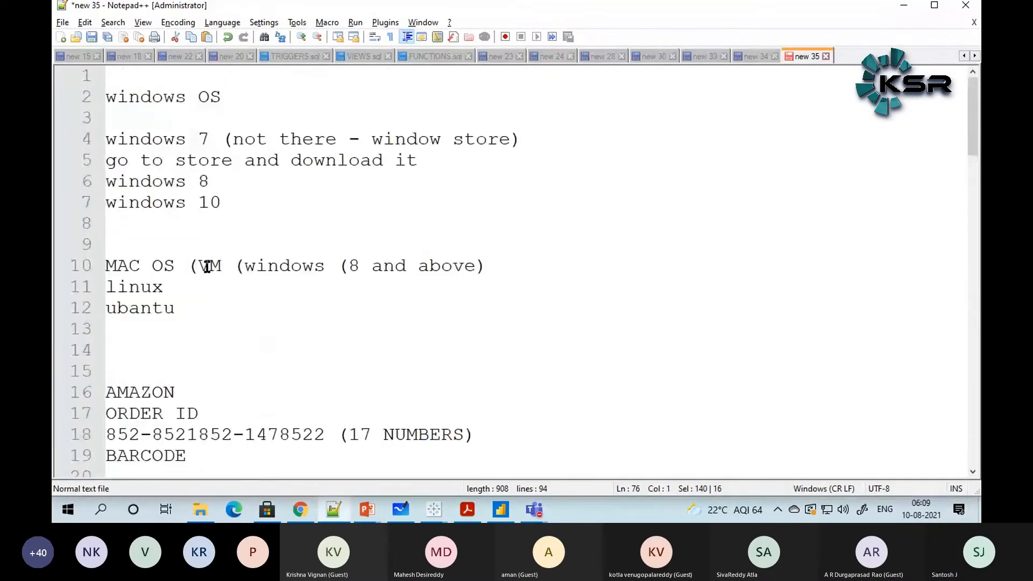
pyautogui.keyDown('shift'); pyautogui.click(116, 82); pyautogui.keyUp('shift')
pyautogui.press('Delete')
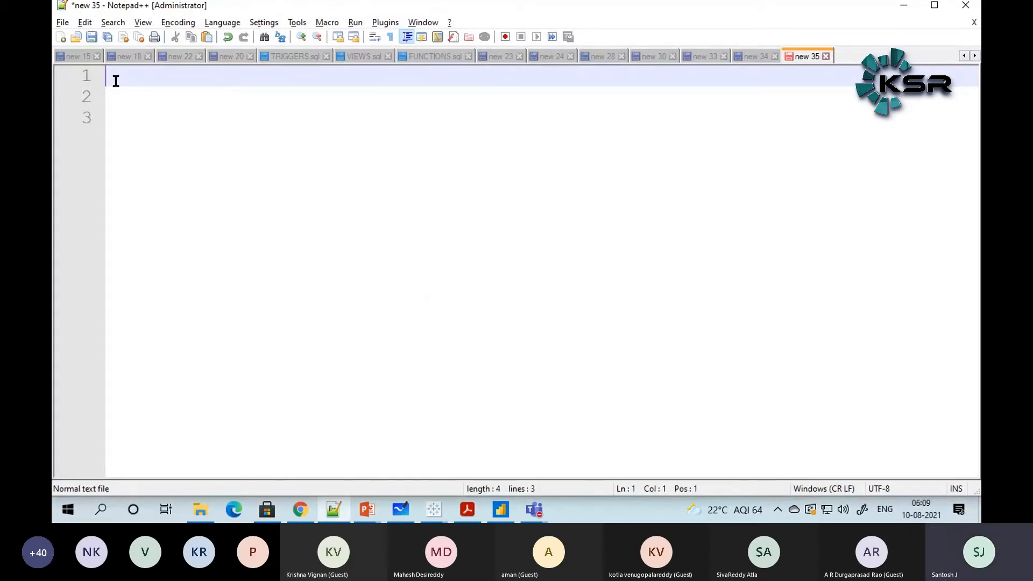
# Step: Write the heading BASIC CHARTS on the first line of the notes, followed by line breaks
pyautogui.write('BASICS')
pyautogui.press('BackSpace')
pyautogui.write('CH')
pyautogui.write('S')
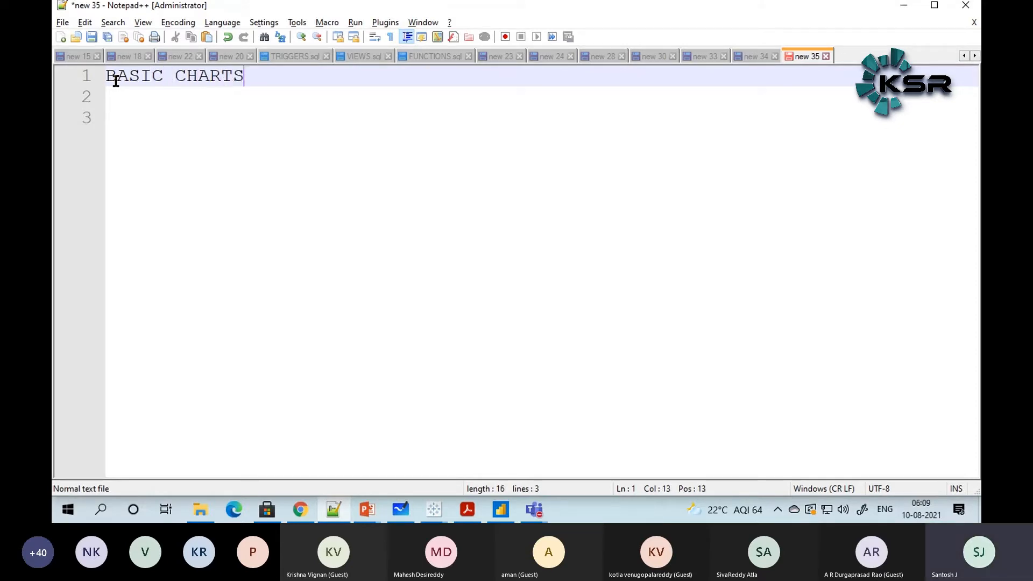
pyautogui.press('Return')
pyautogui.press('Return')
# Step: Switch back to Power BI Desktop, return to Report view and look through the Sheet1 field list
pyautogui.hotkey('alt', 'Tab')
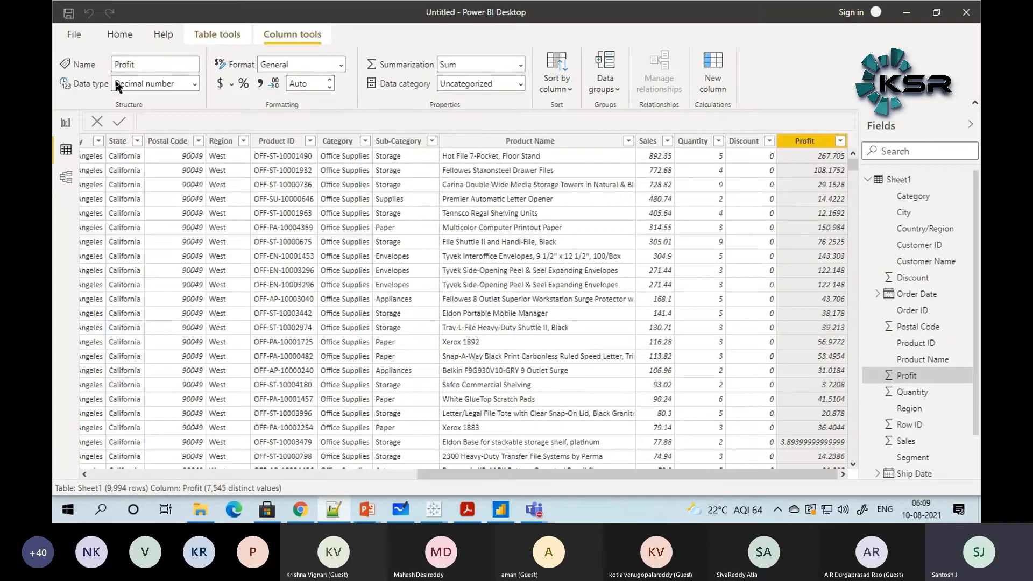
pyautogui.click(66, 124)
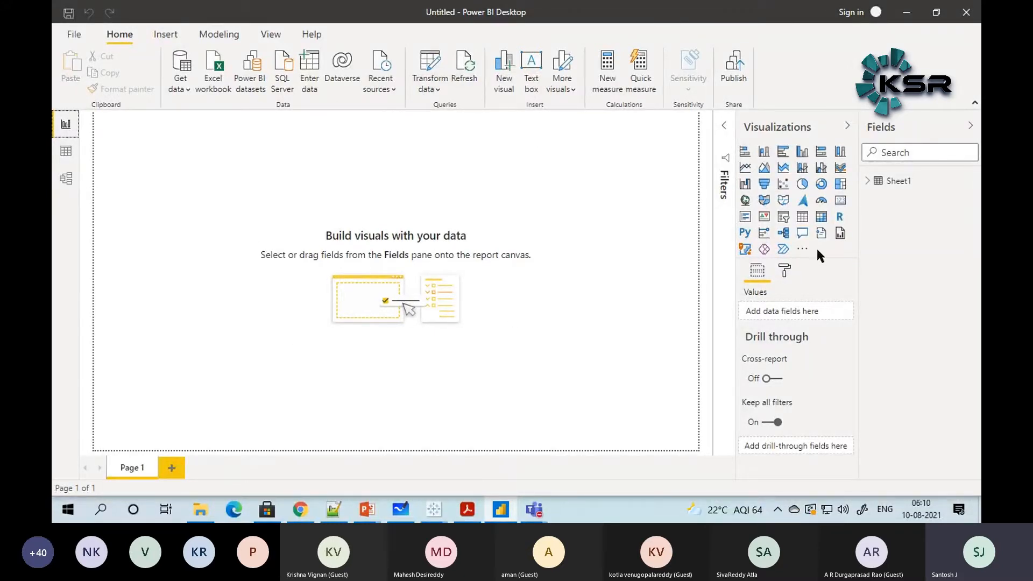
pyautogui.click(867, 182)
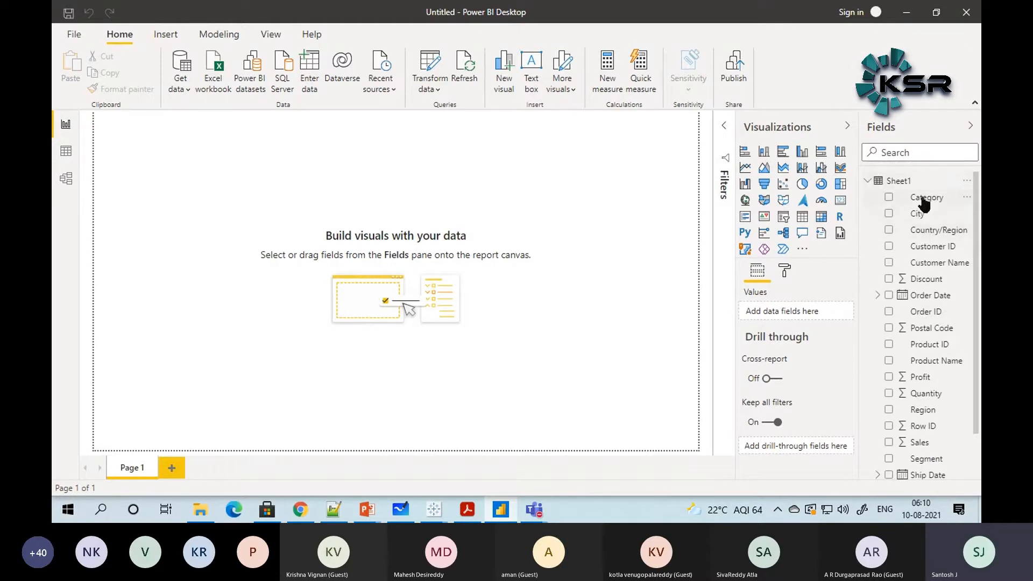
pyautogui.scroll(-2, 938, 388)
pyautogui.scroll(2, 930, 454)
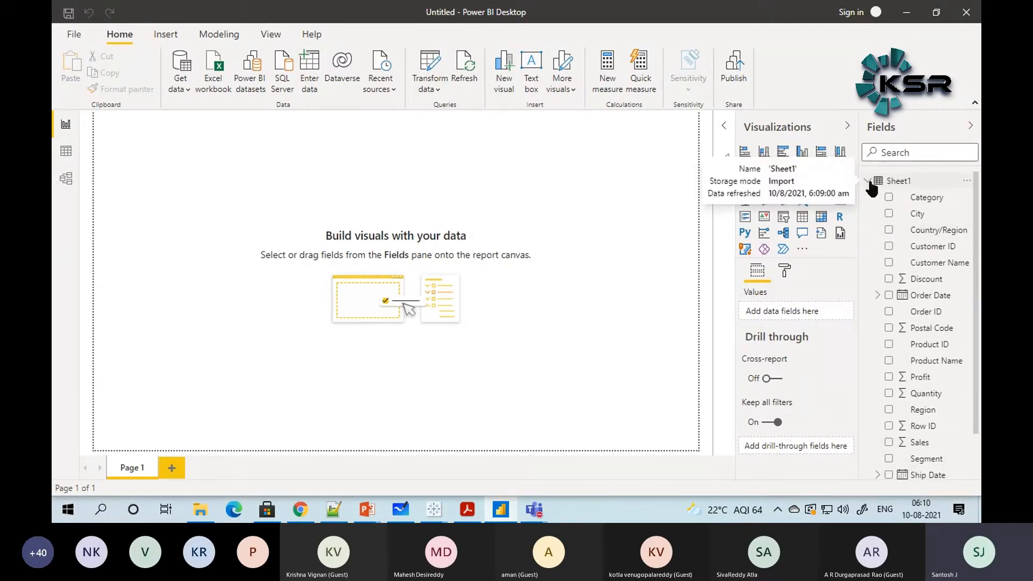
# Step: Rename the Sheet1 table as Data
pyautogui.click(889, 185)
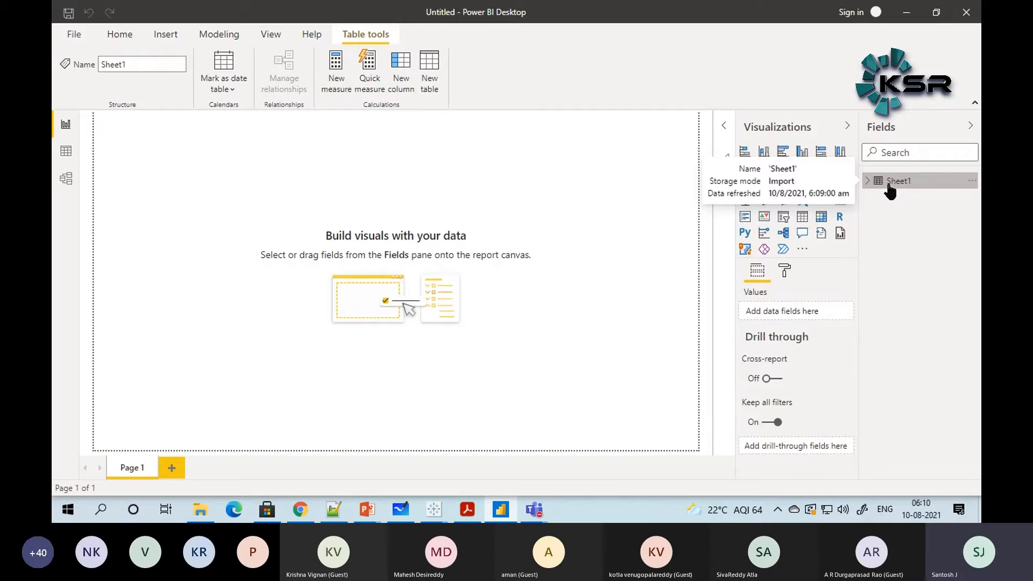
pyautogui.rightClick(889, 185)
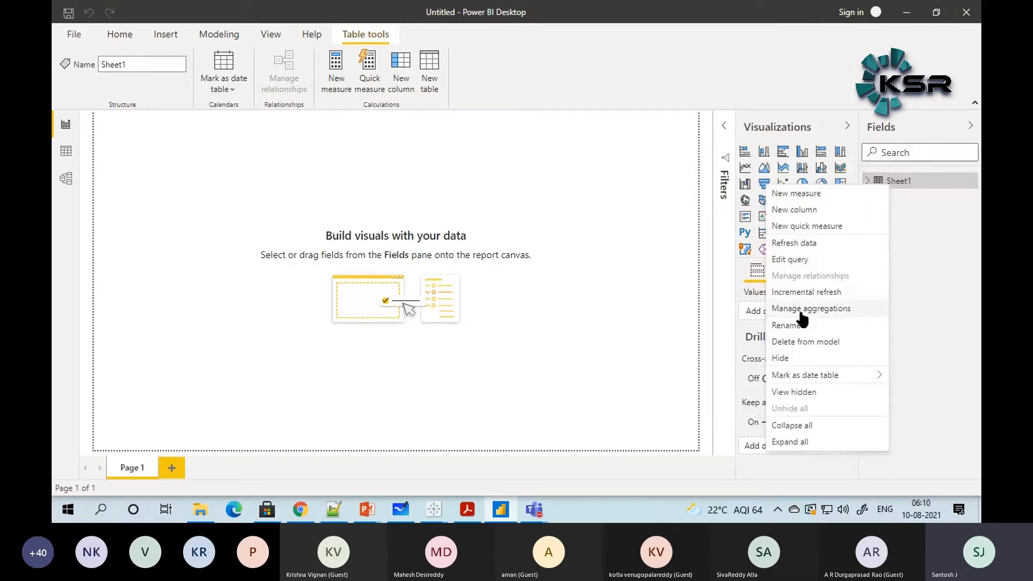
pyautogui.click(891, 183)
pyautogui.click(143, 65)
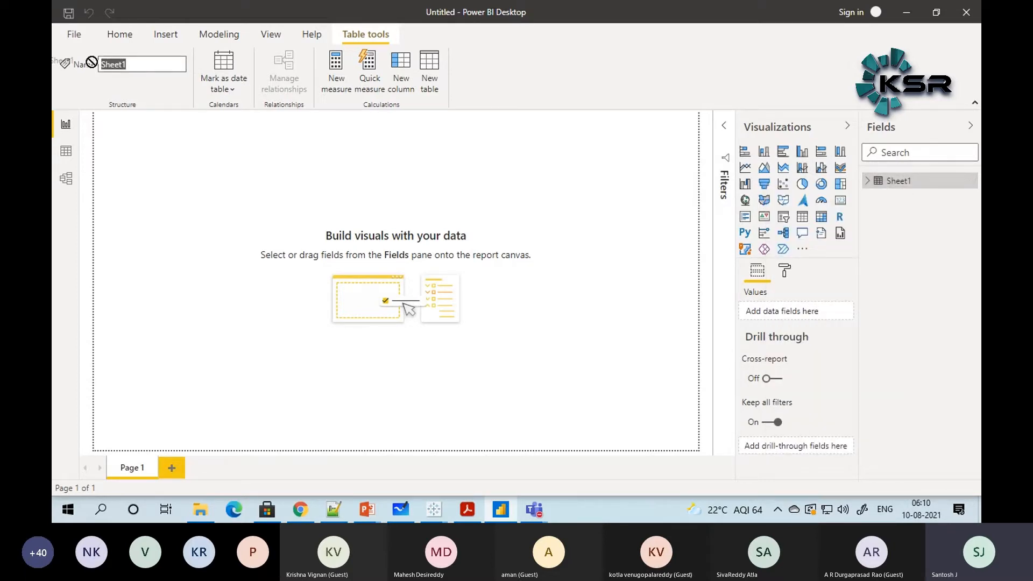
pyautogui.write('Data')
pyautogui.press('Return')
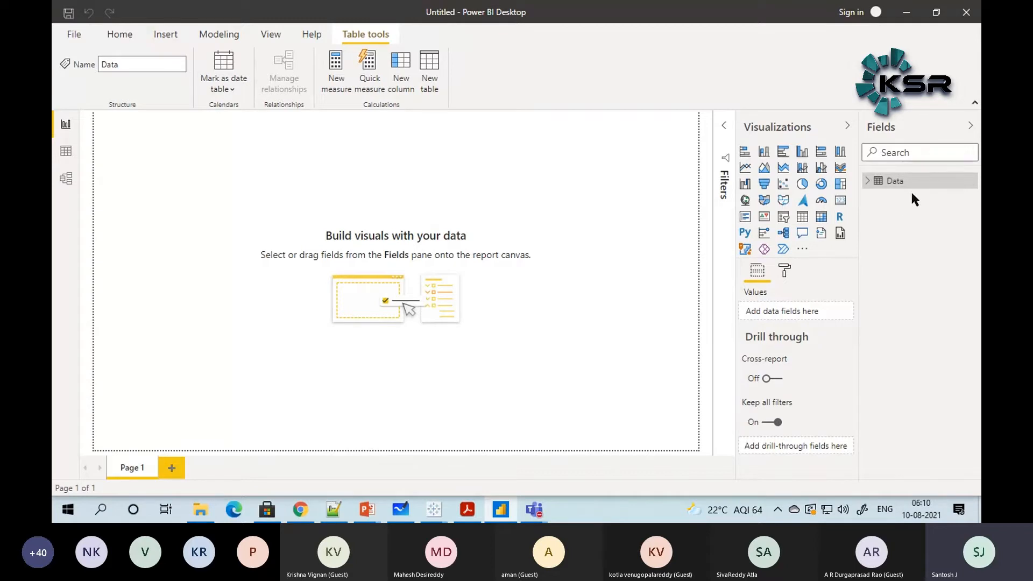
# Step: Expand the Data table, widen the area showing its fields and look through the field list
pyautogui.click(867, 182)
pyautogui.moveTo(859, 239); pyautogui.dragTo(823, 237)
pyautogui.scroll(-1, 885, 207)
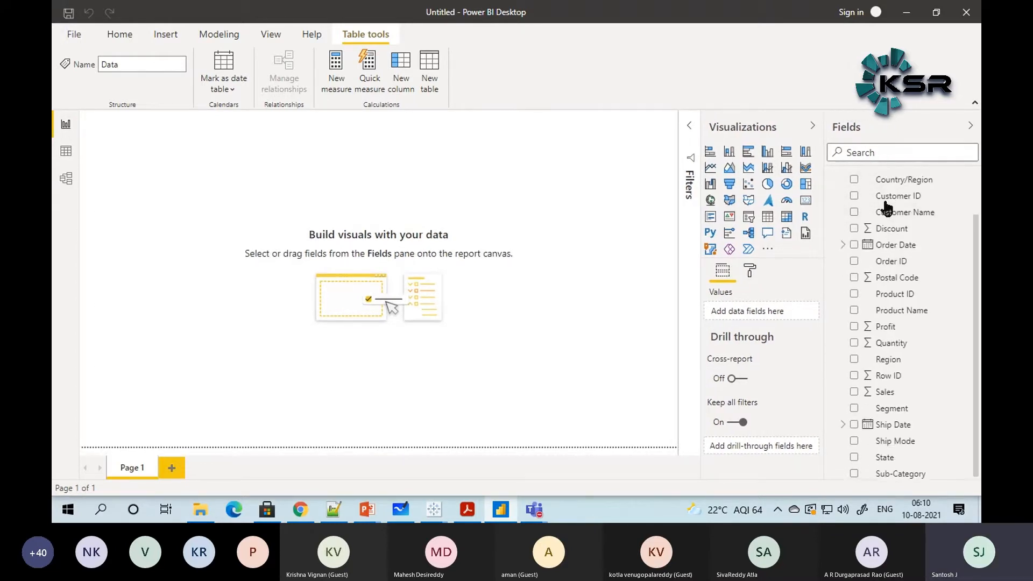
pyautogui.scroll(2, 894, 447)
pyautogui.scroll(-1, 896, 451)
pyautogui.scroll(1, 890, 405)
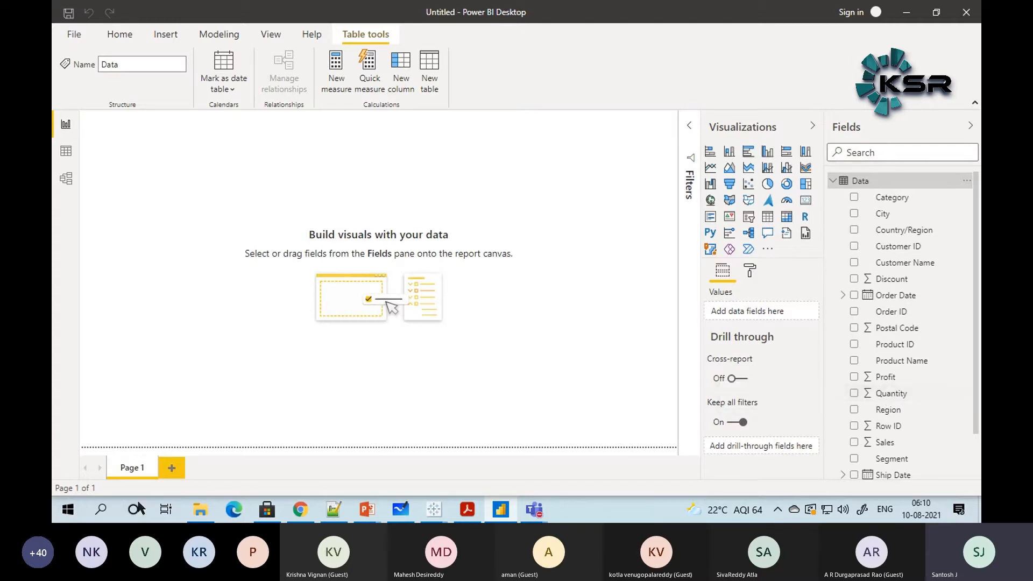
# Step: Open the Sample_Store_Data workbook from the Power BI folder in Excel and return to the beginning of Sheet1
pyautogui.click(195, 517)
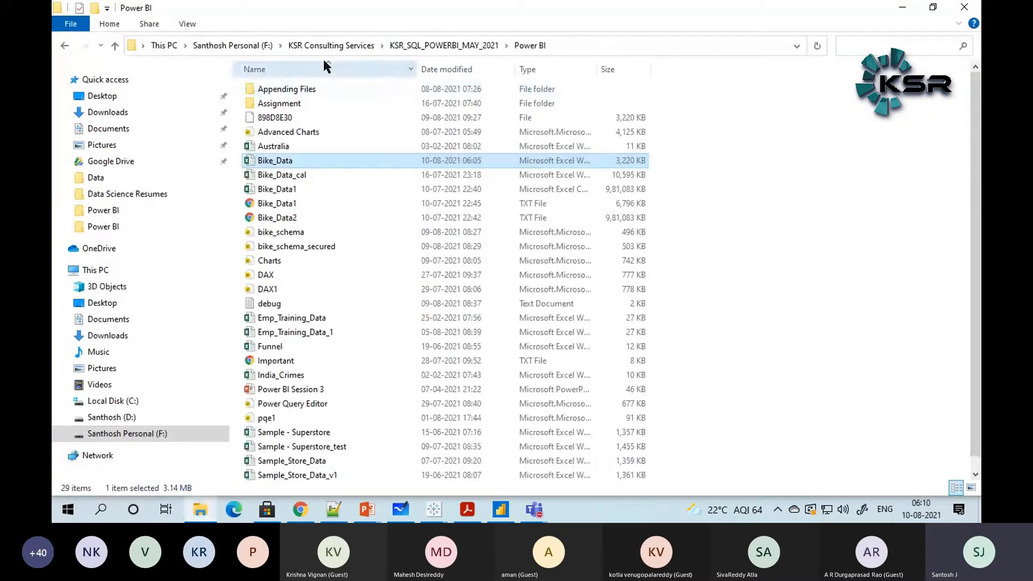
pyautogui.click(309, 463)
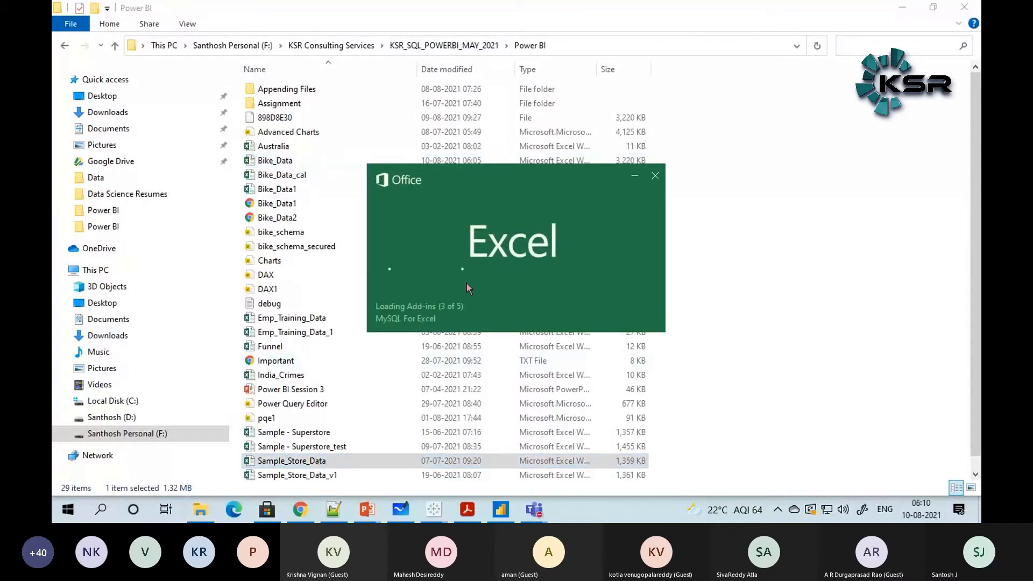
pyautogui.scroll(20, 498, 337)
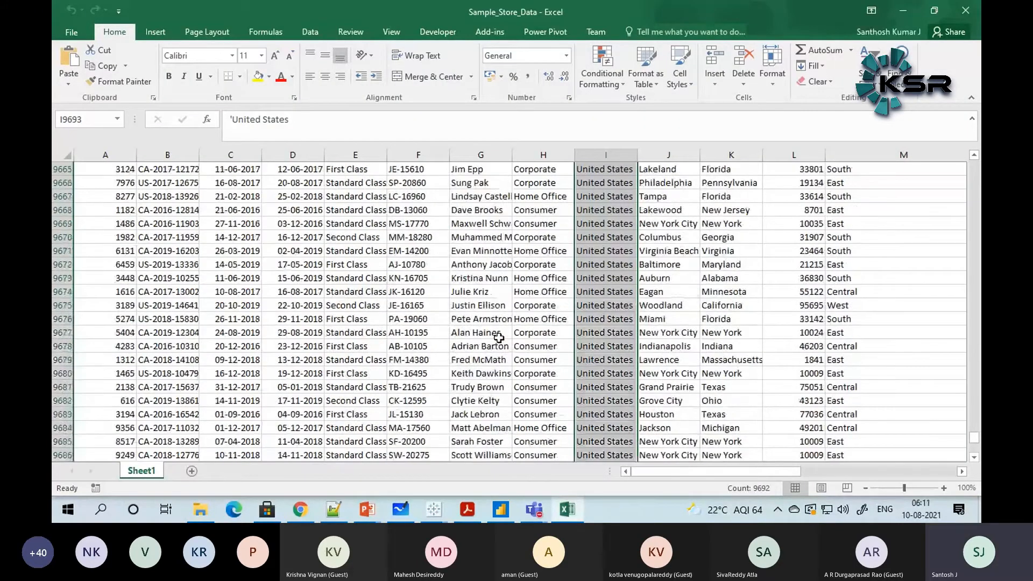
pyautogui.moveTo(974, 437); pyautogui.dragTo(972, 164)
pyautogui.click(841, 240)
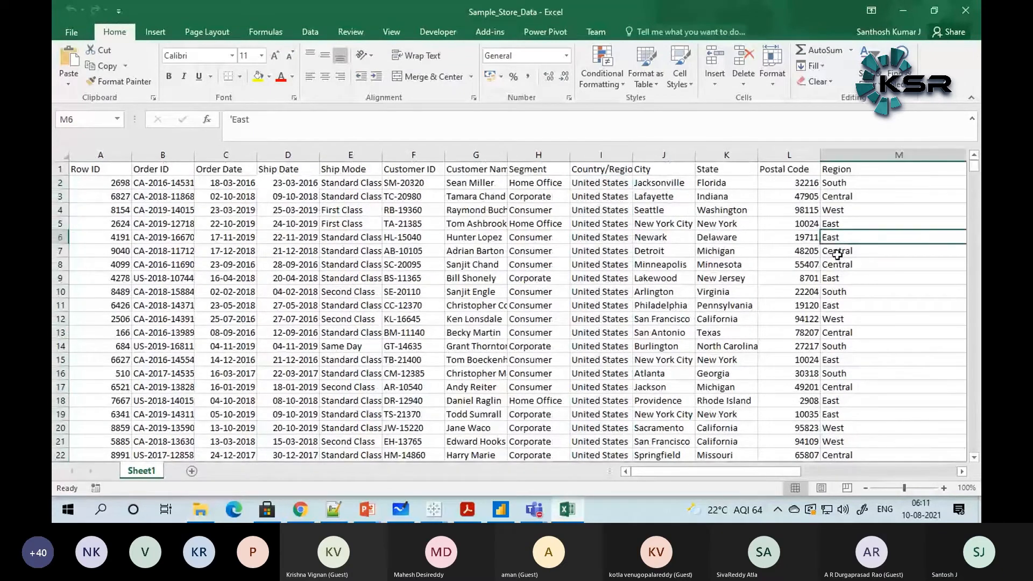
# Step: Zoom the sheet to 130% and autofit the width of the Order ID column
pyautogui.scroll(2, 850, 452)
pyautogui.moveTo(847, 472); pyautogui.dragTo(656, 468)
pyautogui.scroll(1, 657, 463)
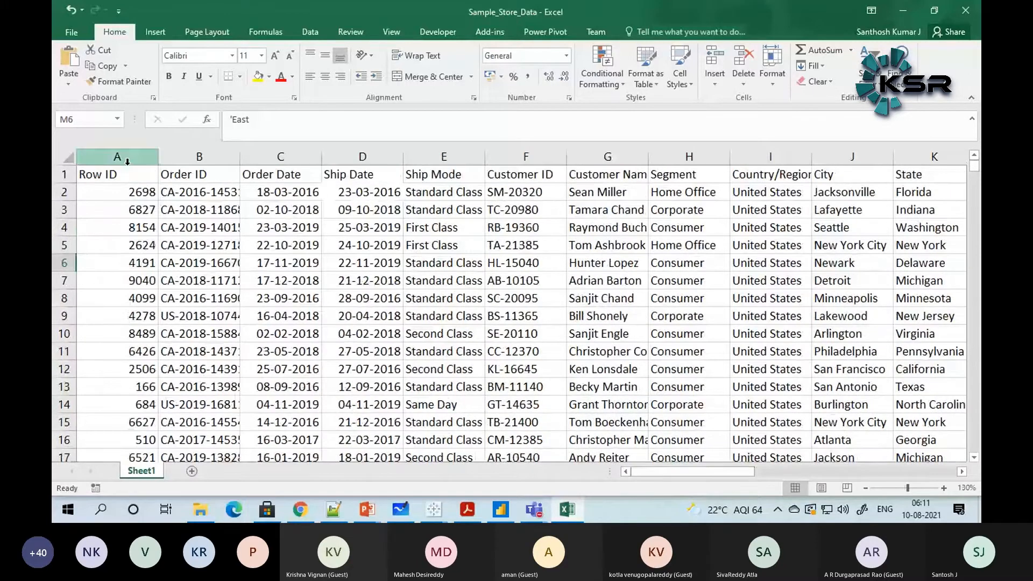
pyautogui.click(130, 175)
pyautogui.doubleClick(240, 154)
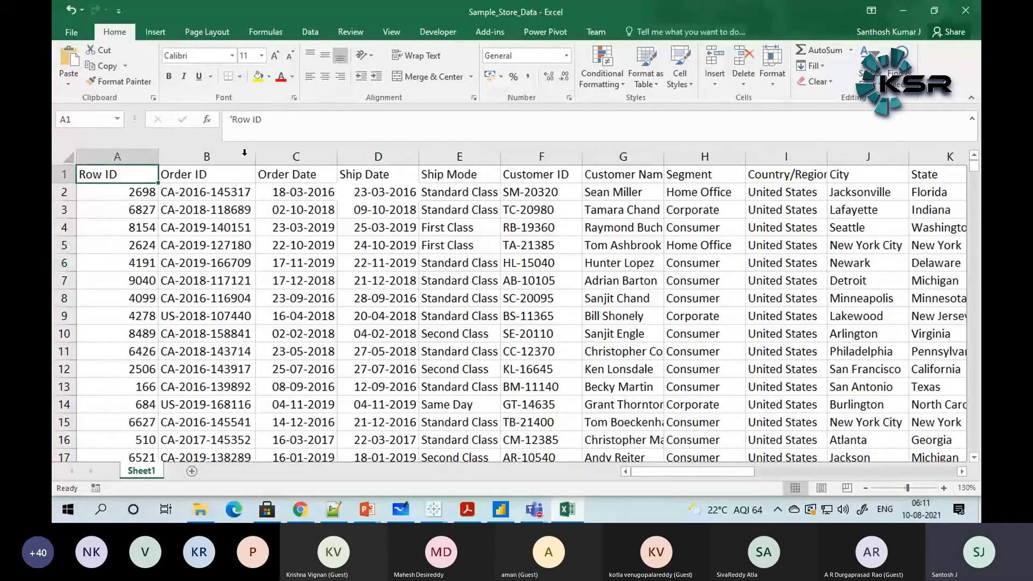
pyautogui.click(213, 177)
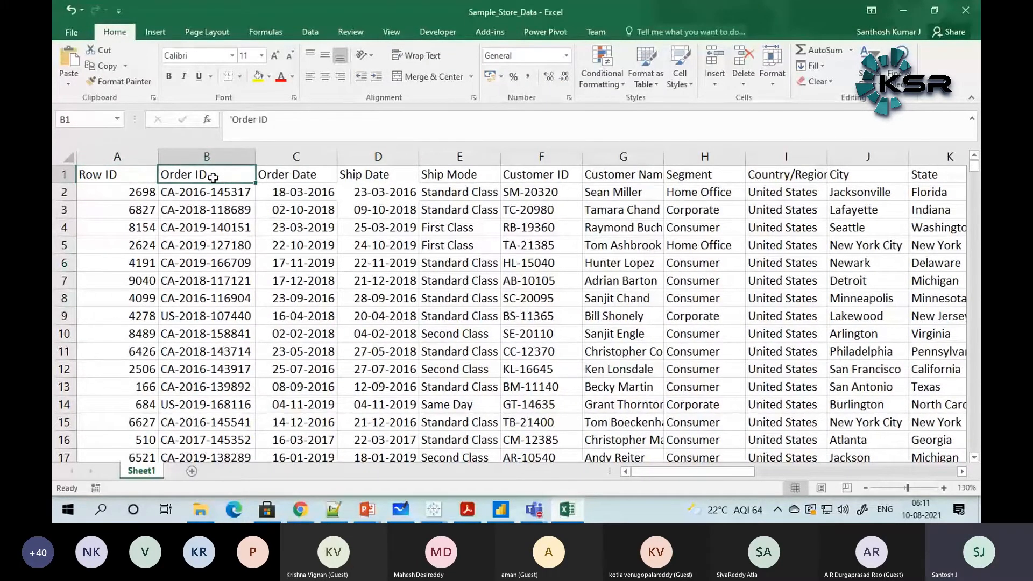
# Step: Fill the entire Row ID column with the standard green colour
pyautogui.click(150, 176)
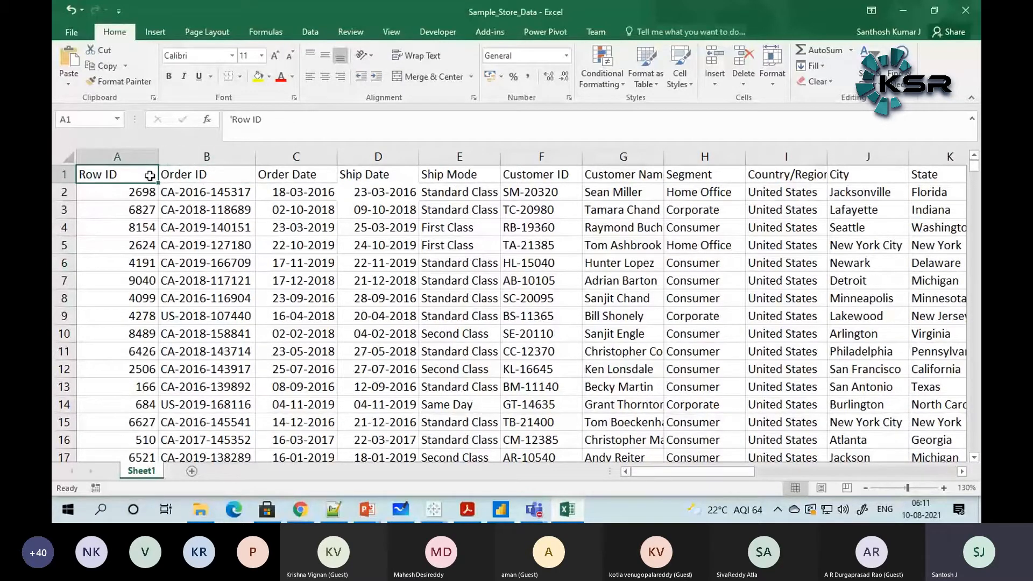
pyautogui.click(141, 156)
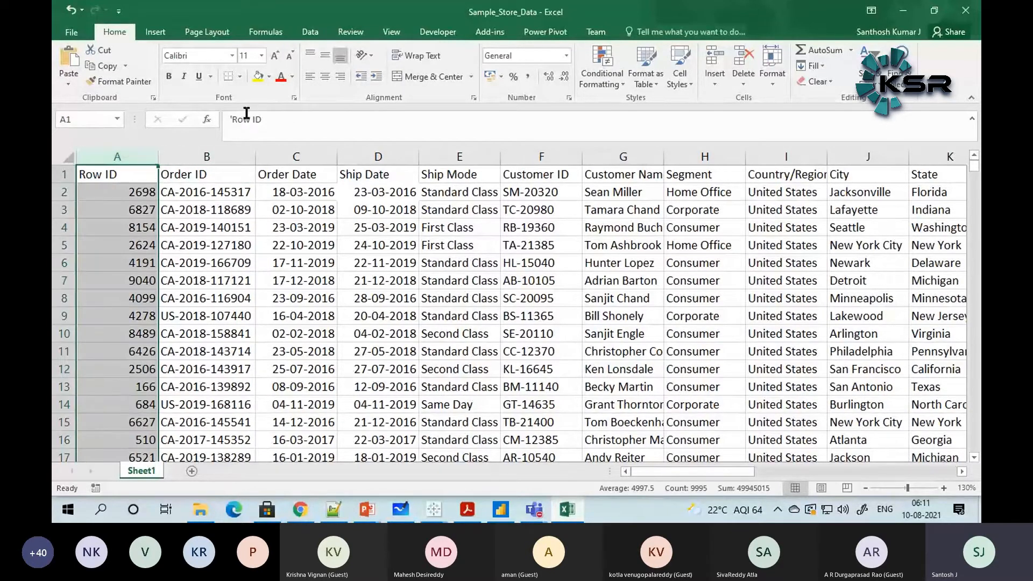
pyautogui.click(269, 79)
pyautogui.click(319, 185)
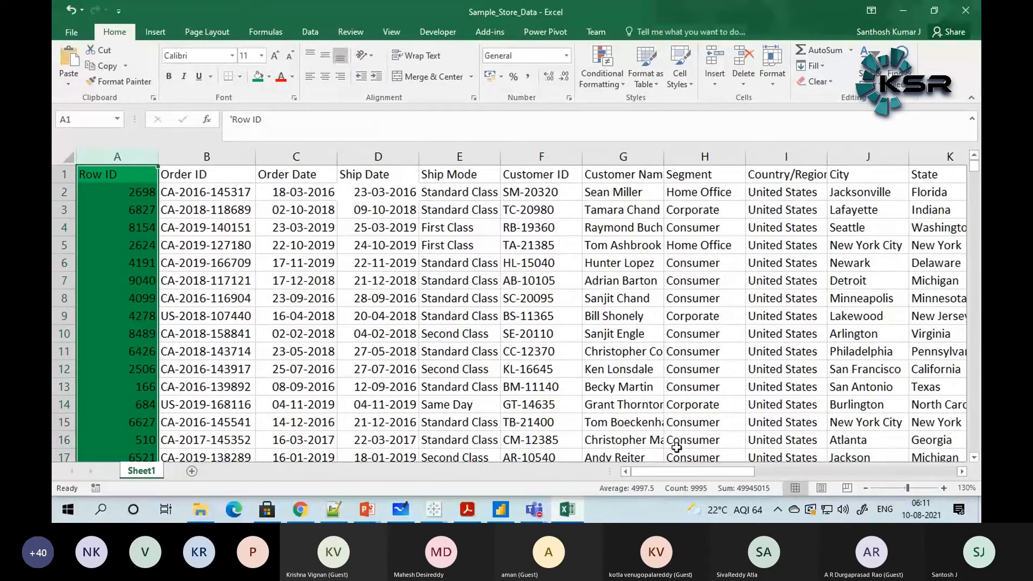
# Step: Fill the Postal Code column and the Sales, Quantity, Discount and Profit columns with the same green
pyautogui.moveTo(662, 473); pyautogui.dragTo(761, 484)
pyautogui.click(529, 156)
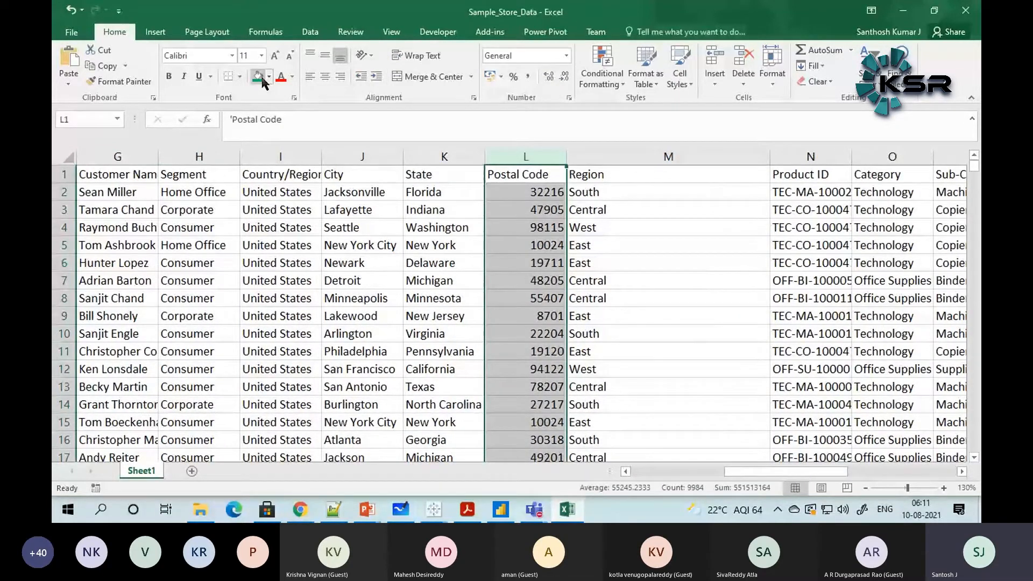
pyautogui.moveTo(733, 477); pyautogui.dragTo(839, 482)
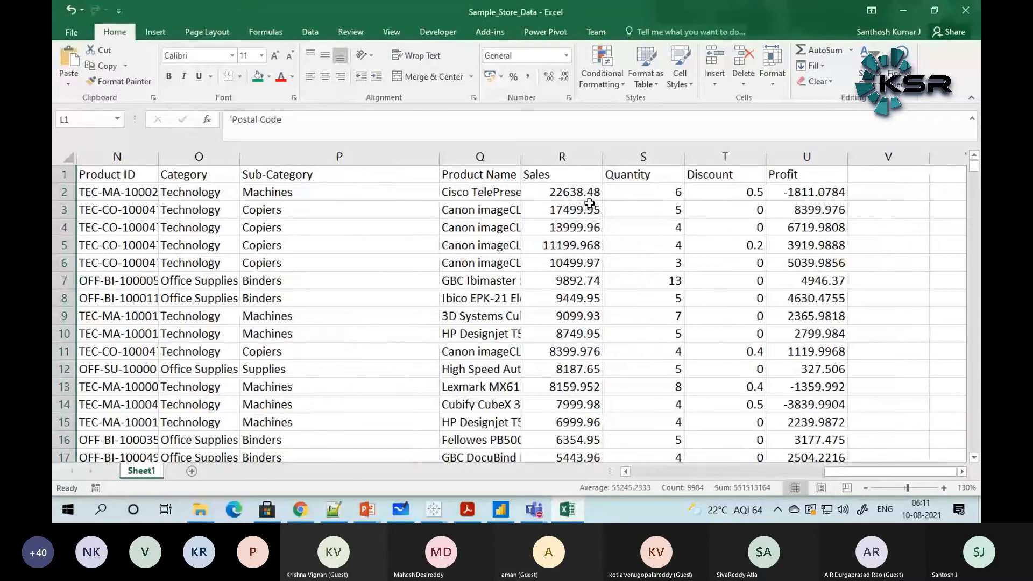
pyautogui.moveTo(563, 157); pyautogui.dragTo(807, 157)
pyautogui.click(257, 78)
pyautogui.click(478, 228)
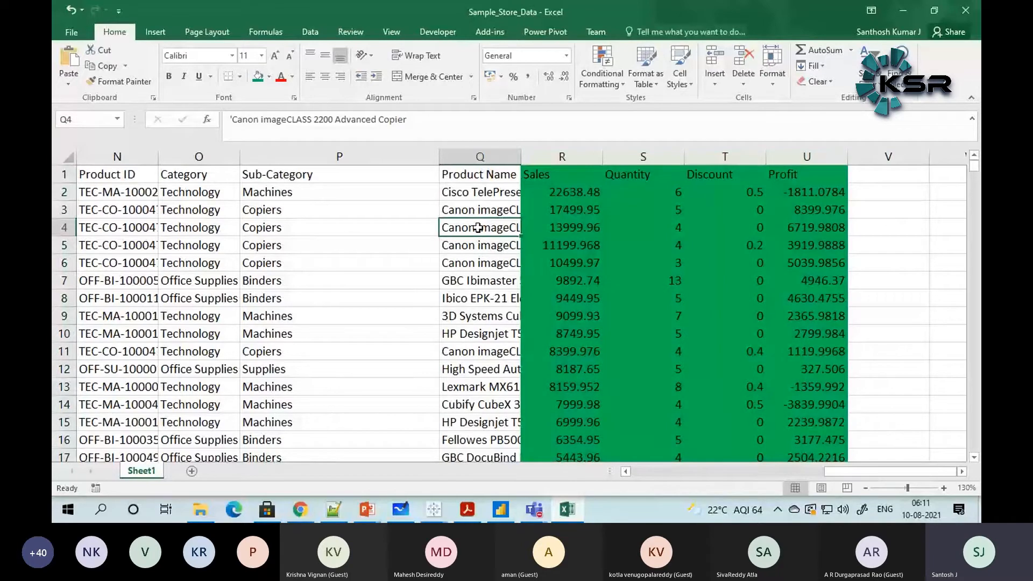
pyautogui.moveTo(854, 467); pyautogui.dragTo(649, 465)
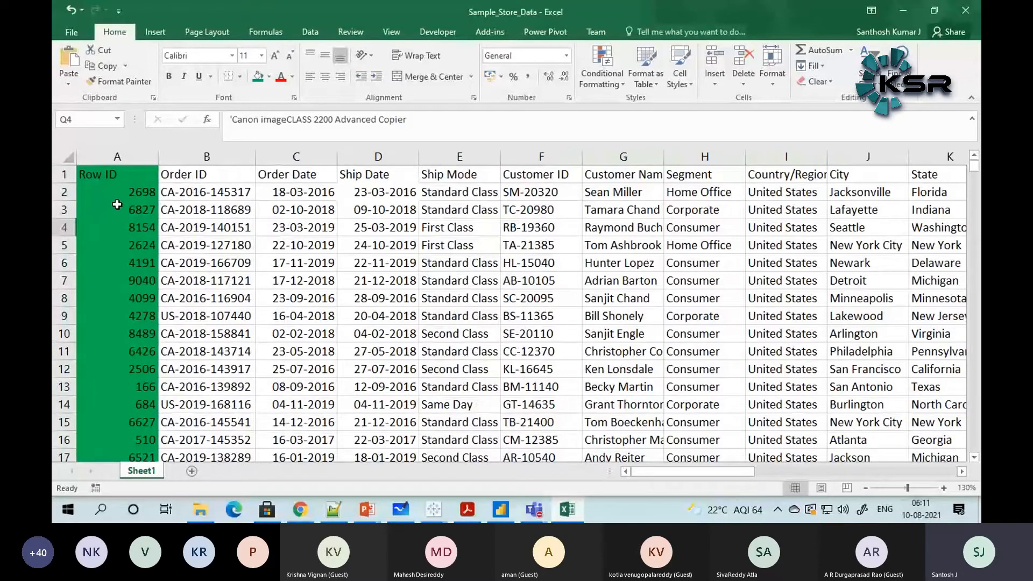
# Step: Switch to Power BI Desktop and examine which fields of the Data table carry the numeric or date symbol
pyautogui.hotkey('alt', 'Tab')
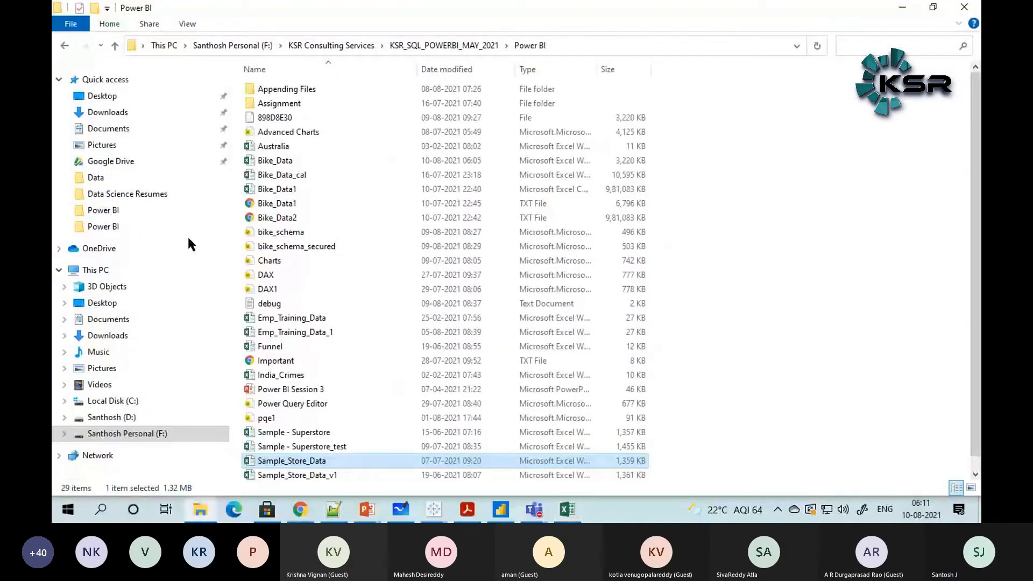
pyautogui.hotkey('alt', 'Tab')
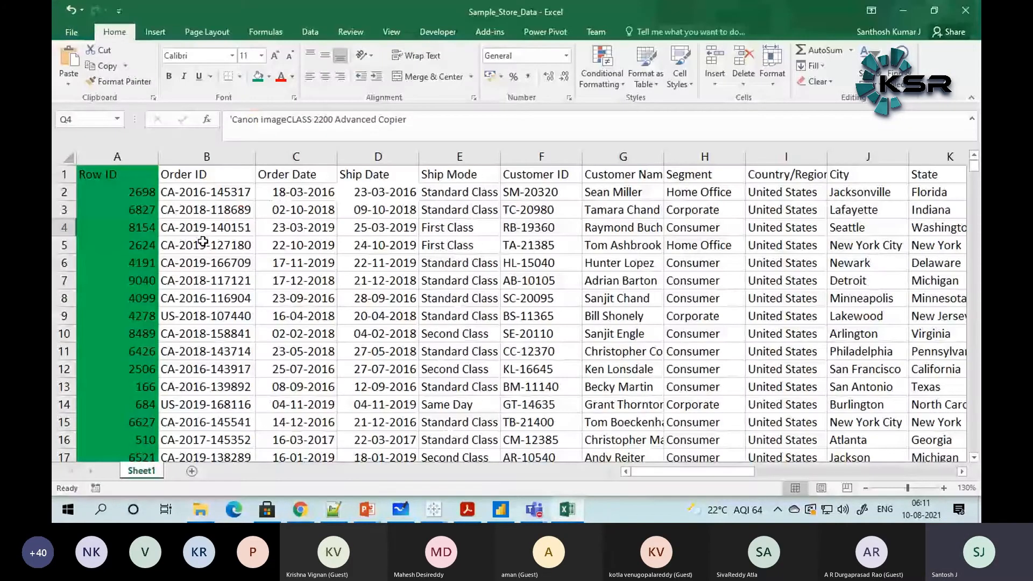
pyautogui.click(499, 517)
pyautogui.scroll(-2, 877, 283)
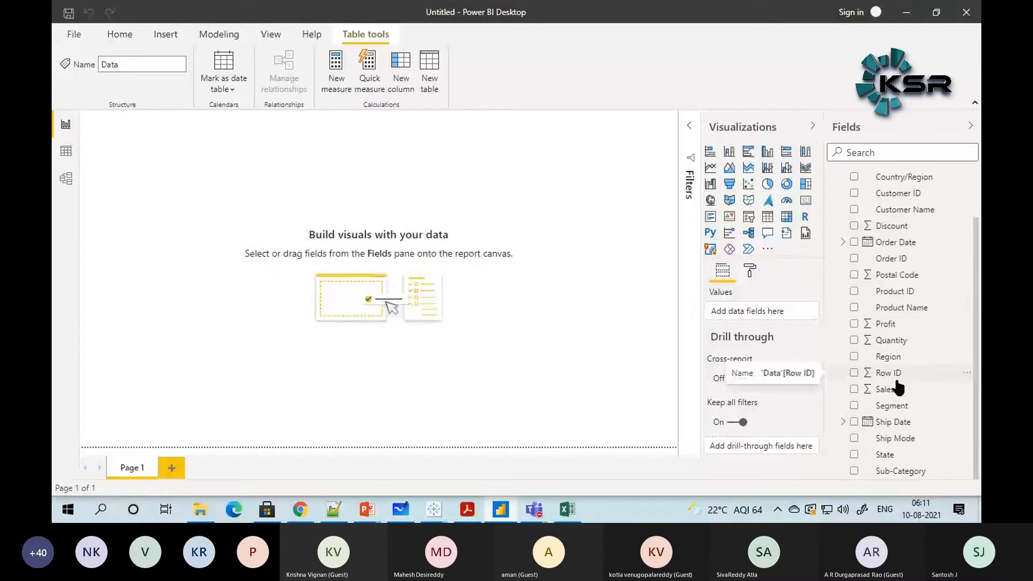
pyautogui.scroll(2, 897, 386)
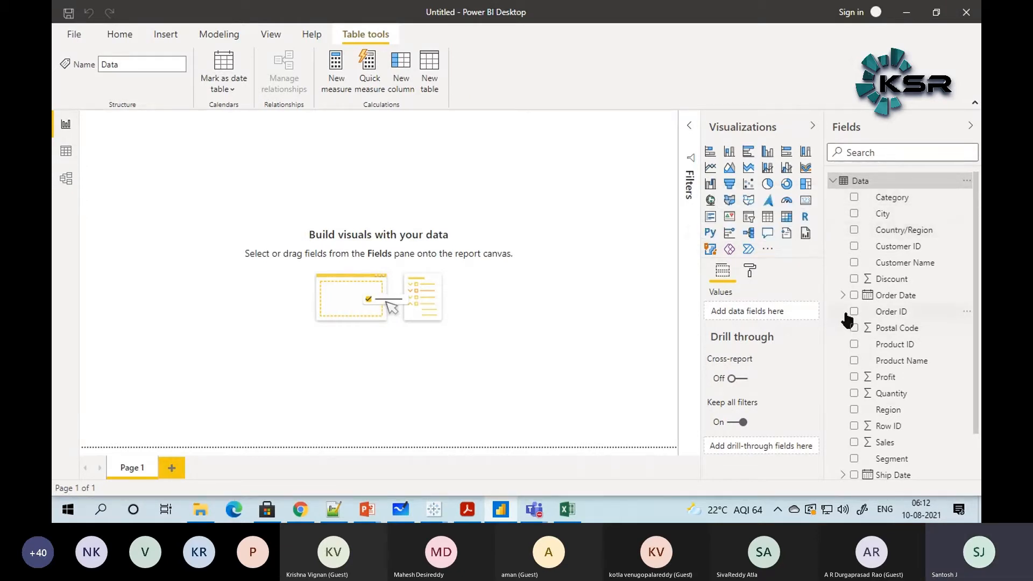
pyautogui.scroll(-2, 868, 331)
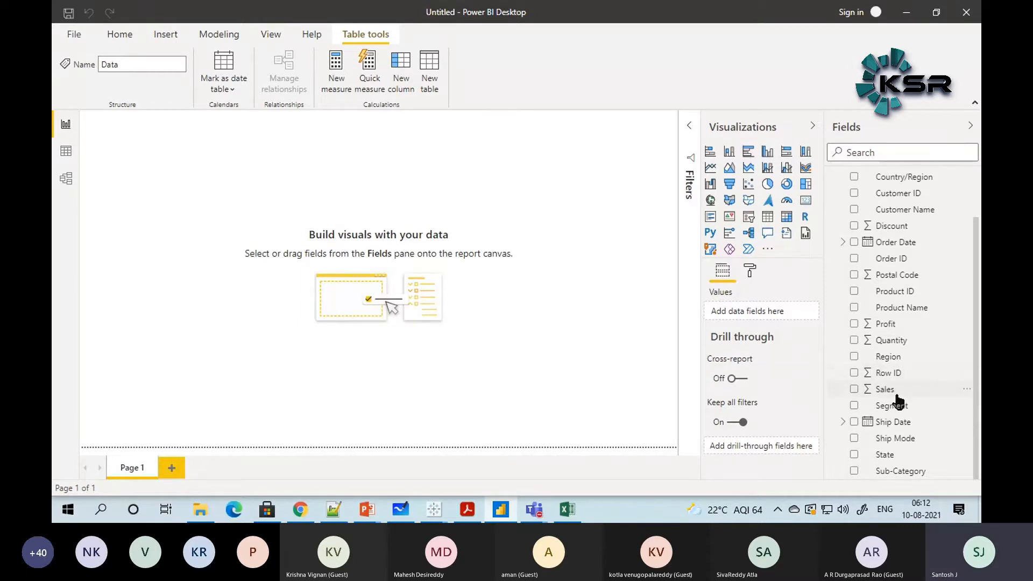
pyautogui.scroll(2, 897, 387)
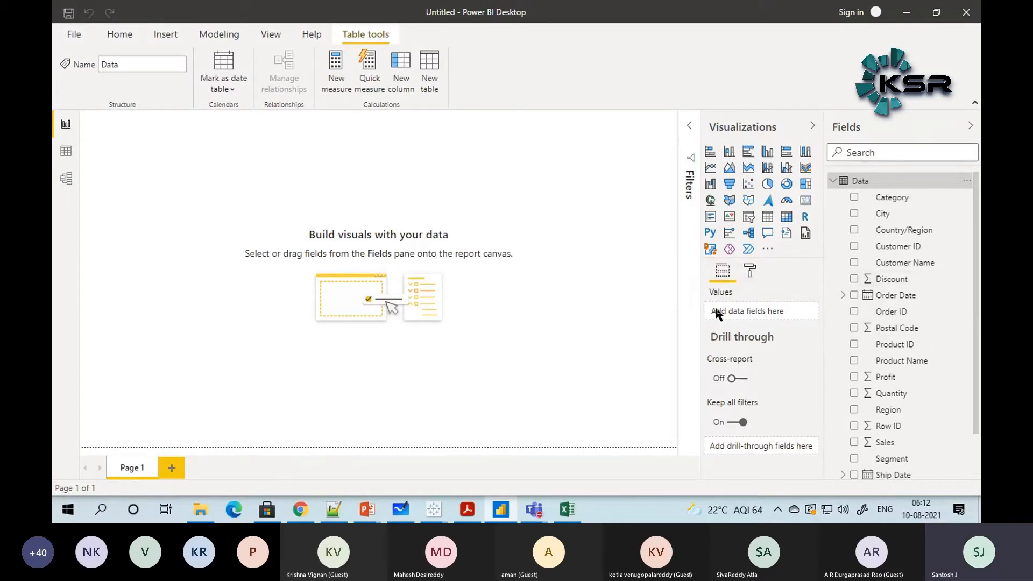
# Step: Switch to the Sample_Store_Data workbook in Excel and fill the Order Date and Ship Date columns with orange
pyautogui.hotkey('alt', 'Tab')
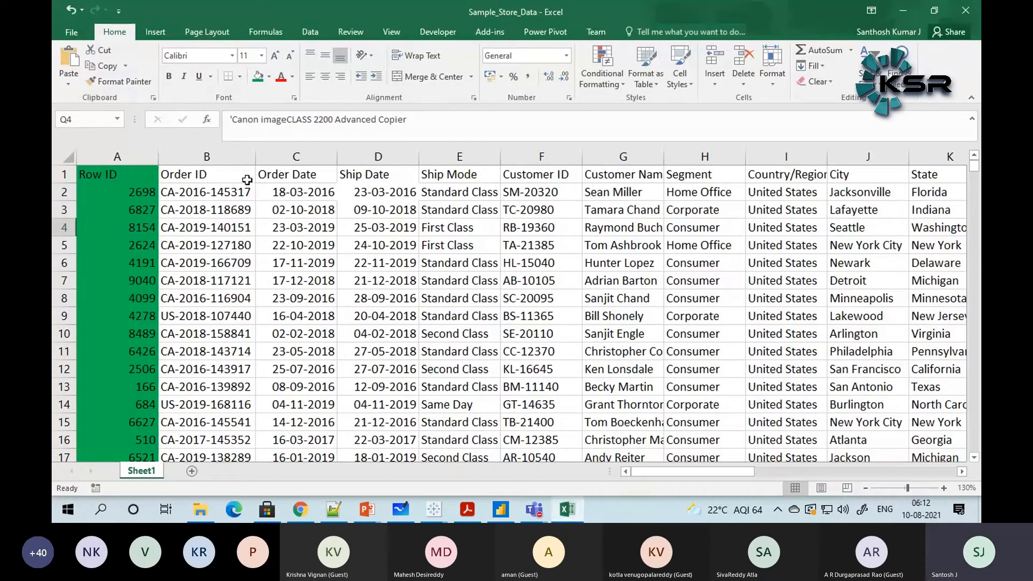
pyautogui.moveTo(296, 157); pyautogui.dragTo(378, 157)
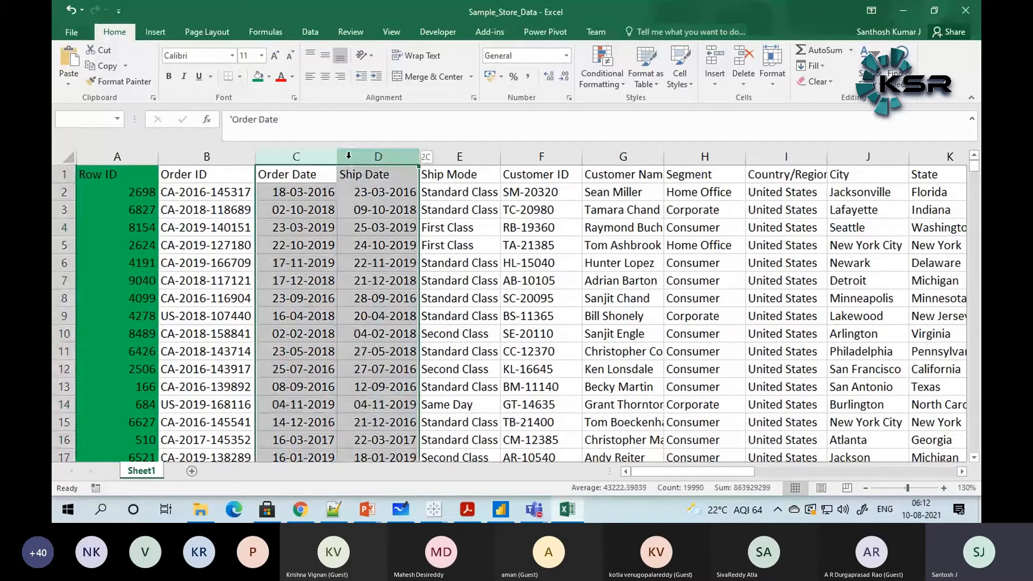
pyautogui.click(268, 77)
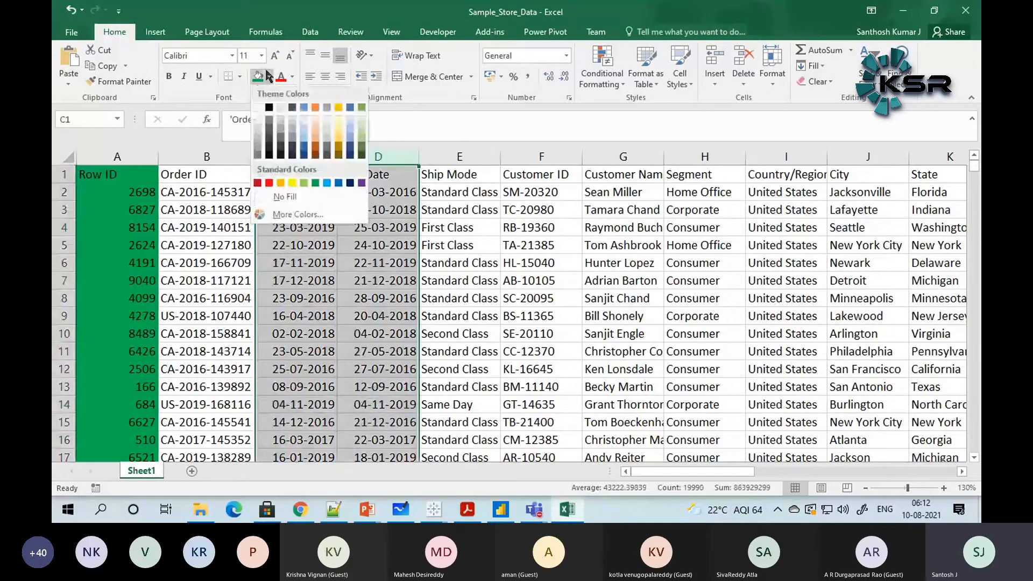
pyautogui.click(281, 183)
pyautogui.click(284, 185)
pyautogui.click(299, 176)
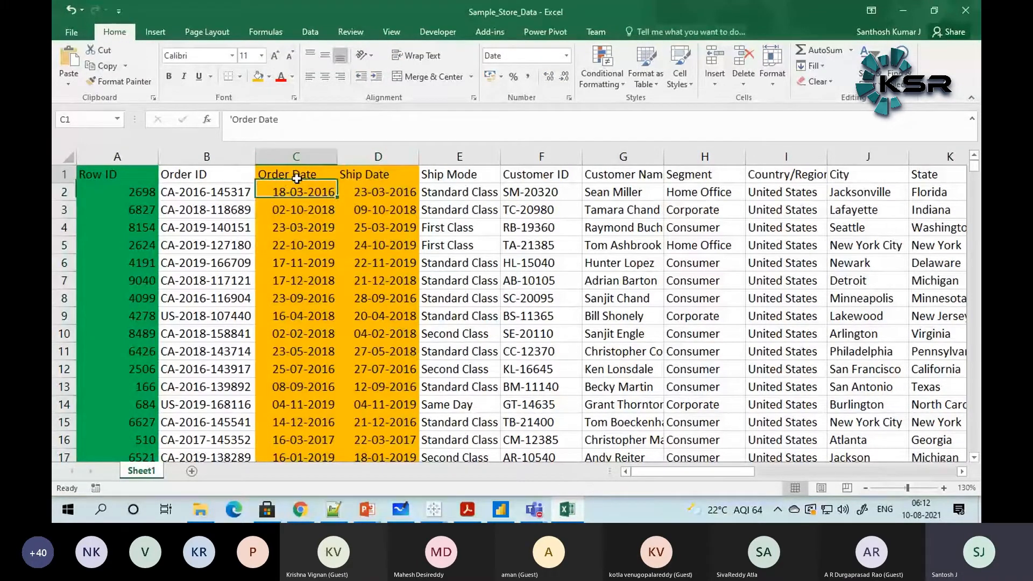
pyautogui.click(346, 178)
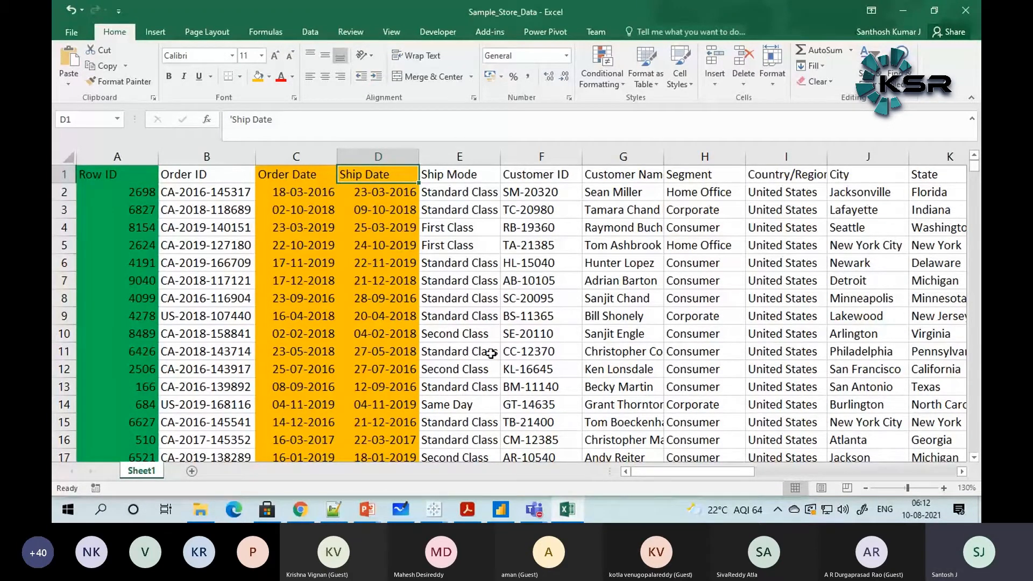
# Step: Switch back to Power BI Desktop and examine the Data table's fields that have no symbol beside them
pyautogui.hotkey('alt', 'Tab')
pyautogui.scroll(-1, 866, 285)
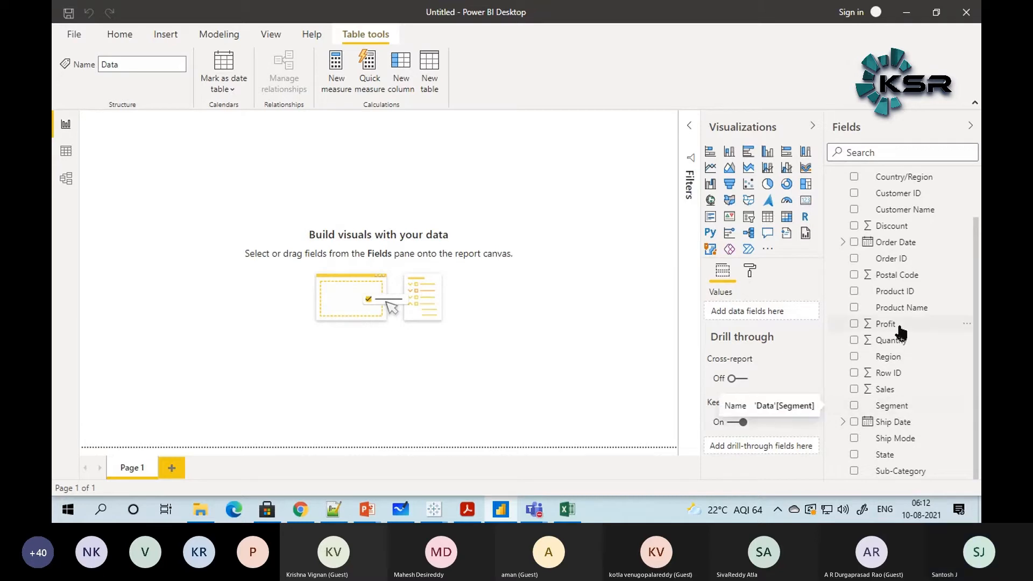
pyautogui.scroll(1, 896, 291)
pyautogui.scroll(-1, 893, 215)
pyautogui.scroll(1, 901, 247)
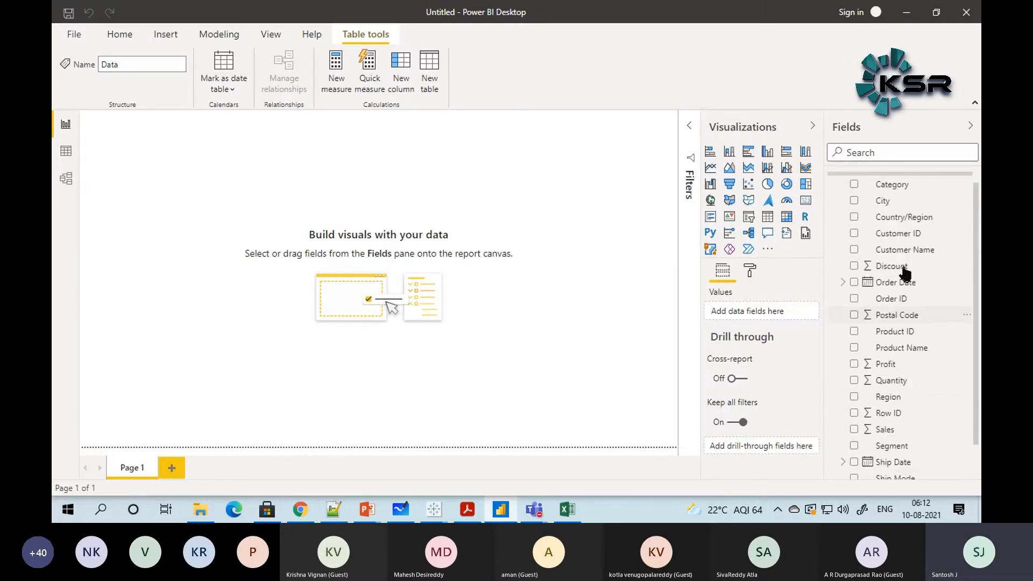
pyautogui.scroll(1, 904, 242)
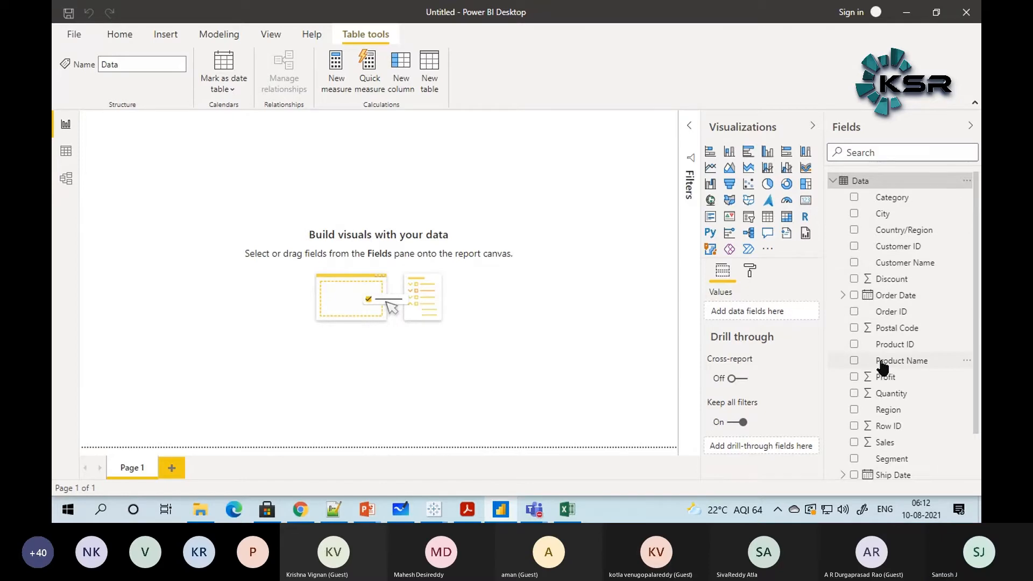
pyautogui.scroll(-2, 885, 360)
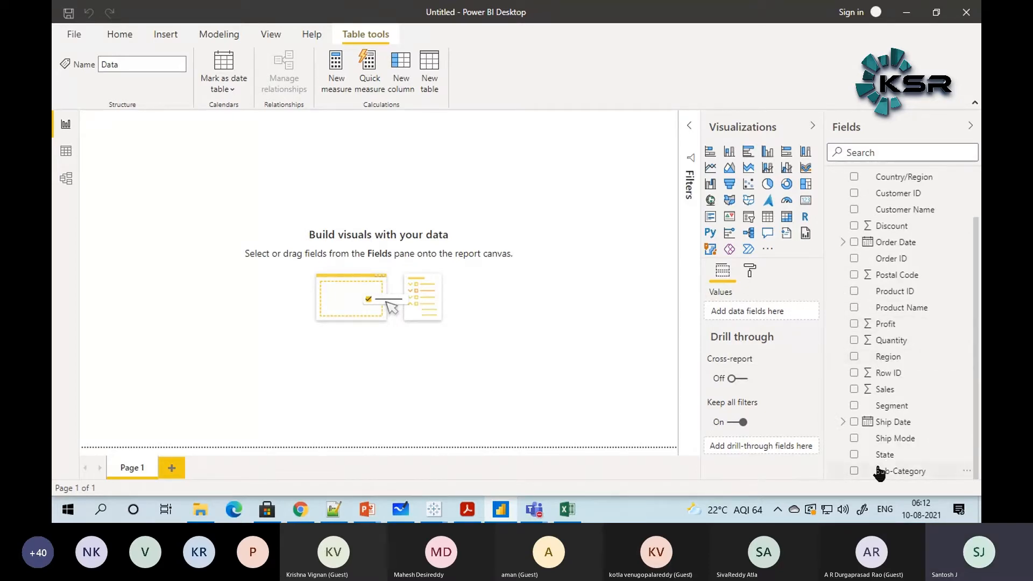
# Step: Switch to the Excel workbook and examine the text columns Customer ID, Customer Name, Segment and Order ID
pyautogui.hotkey('alt', 'Tab')
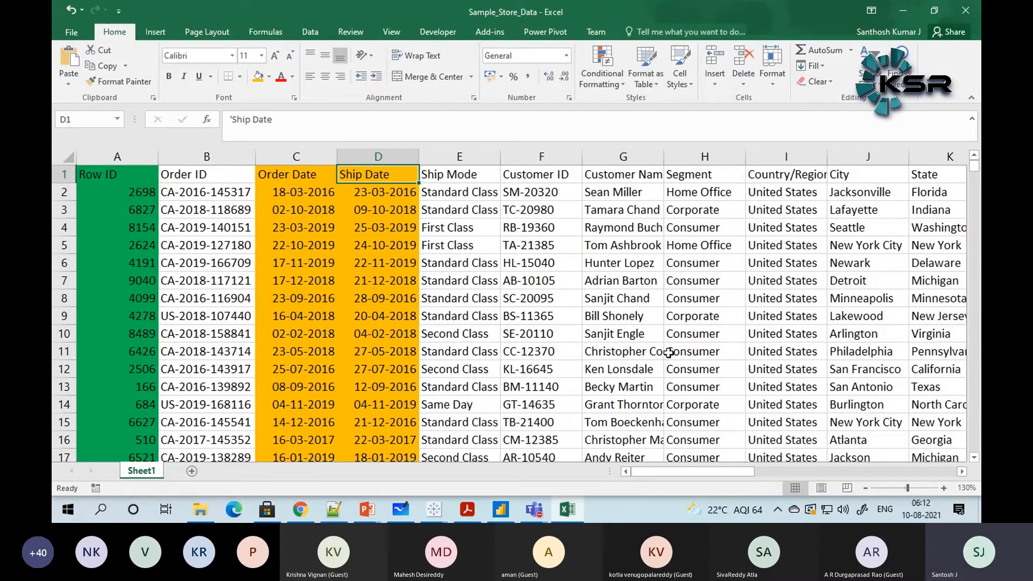
pyautogui.click(518, 154)
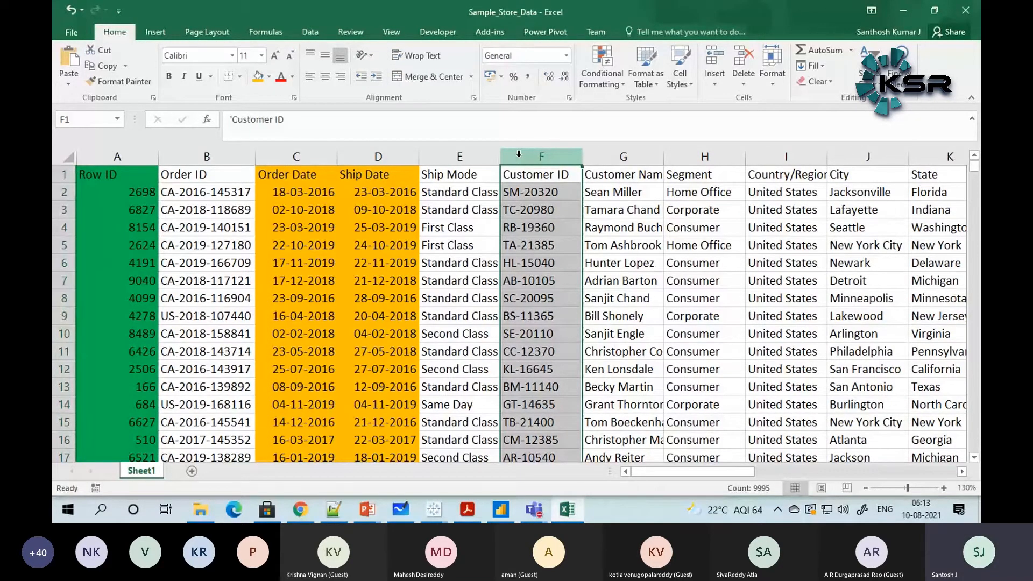
pyautogui.click(523, 208)
pyautogui.click(617, 192)
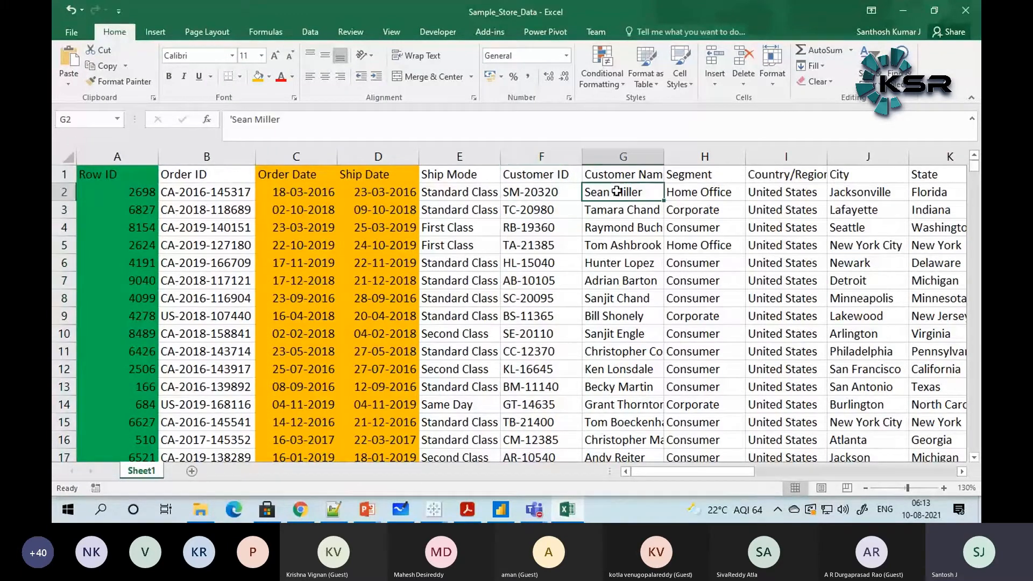
pyautogui.click(707, 195)
pyautogui.click(225, 160)
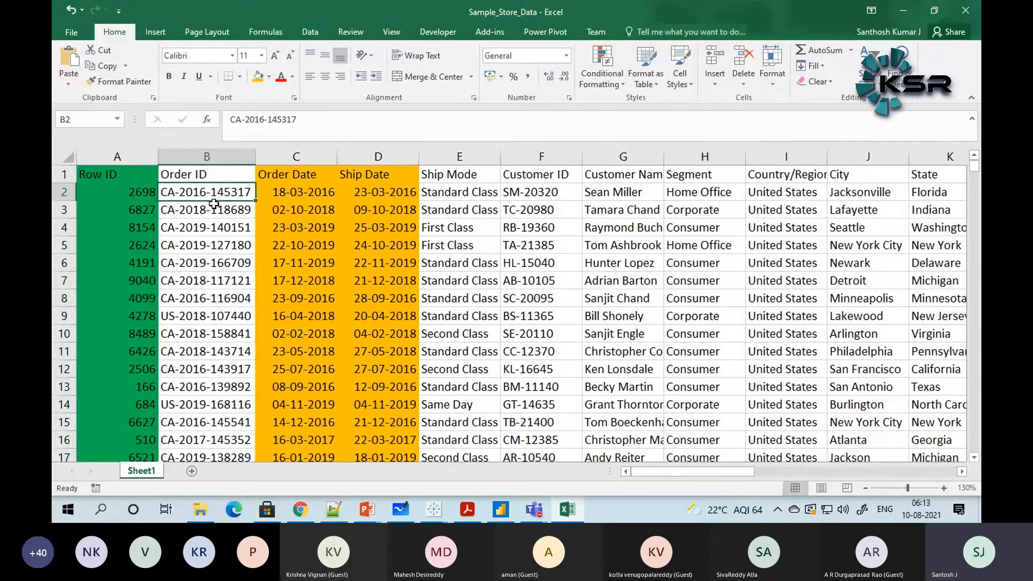
# Step: Examine the letter prefix of the Order ID in cell B2 and the Ship Mode and Customer ID text columns
pyautogui.doubleClick(170, 192)
pyautogui.moveTo(173, 193); pyautogui.dragTo(158, 194)
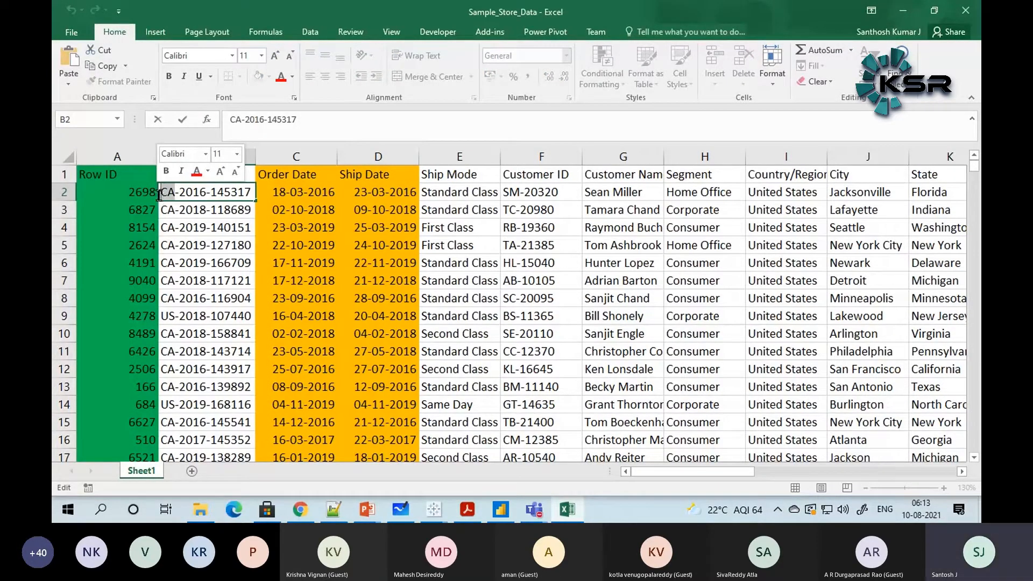
pyautogui.click(439, 171)
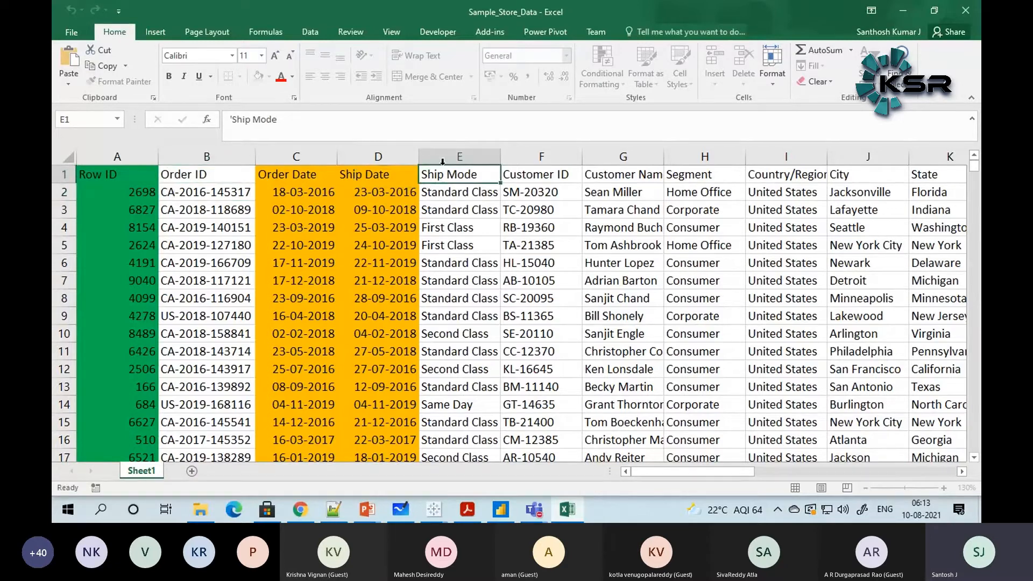
pyautogui.click(541, 154)
# Step: Switch to Power BI Desktop and look through the Data table's whole field list, collapsing and re-expanding the table
pyautogui.hotkey('alt', 'Tab')
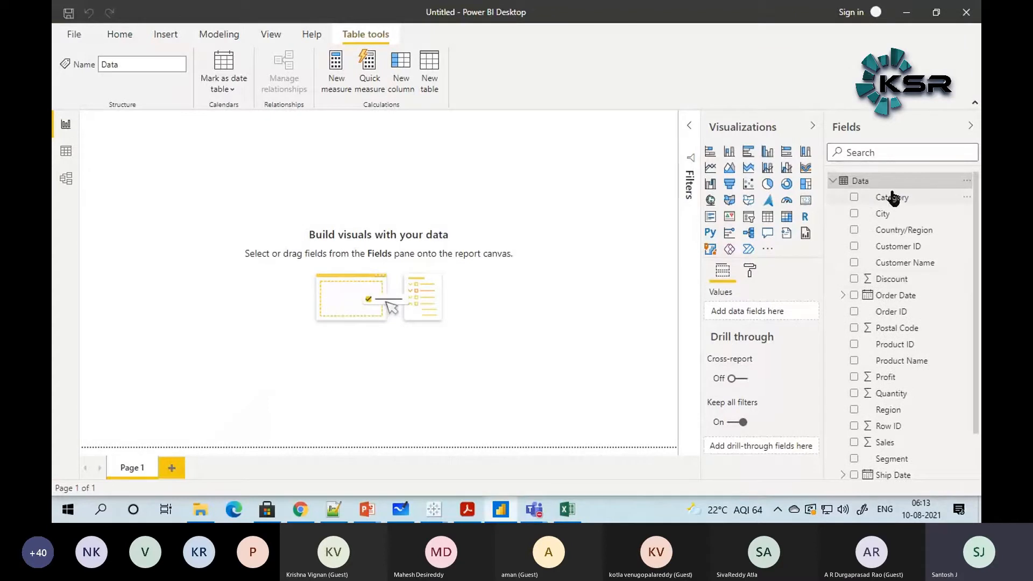
pyautogui.scroll(-2, 910, 370)
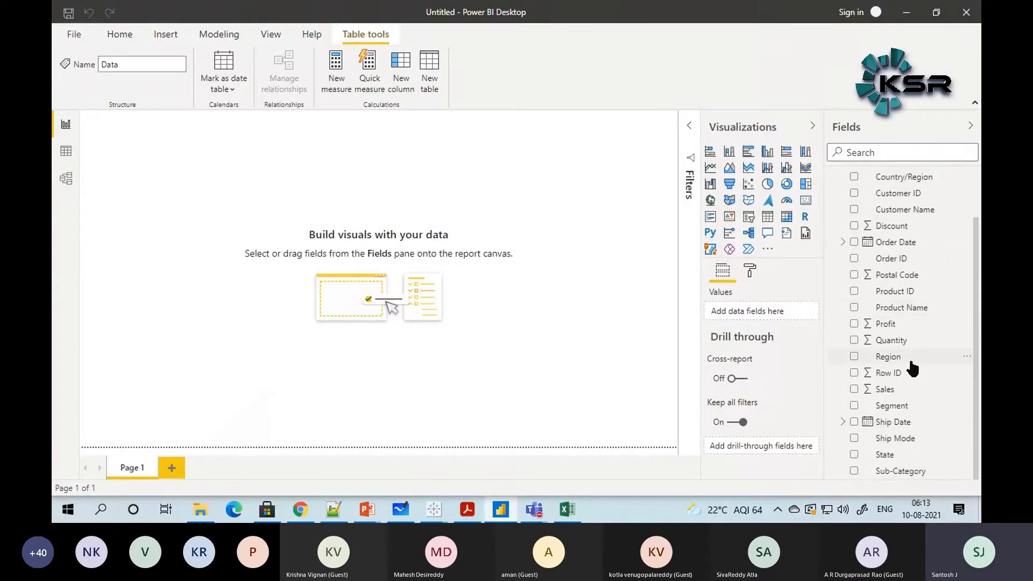
pyautogui.scroll(2, 910, 366)
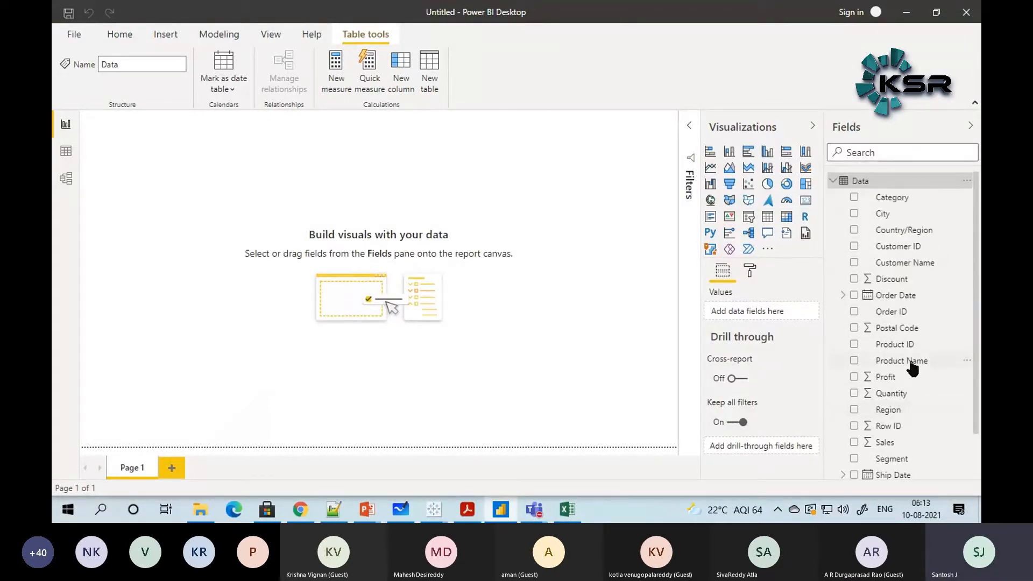
pyautogui.click(833, 182)
pyautogui.click(834, 181)
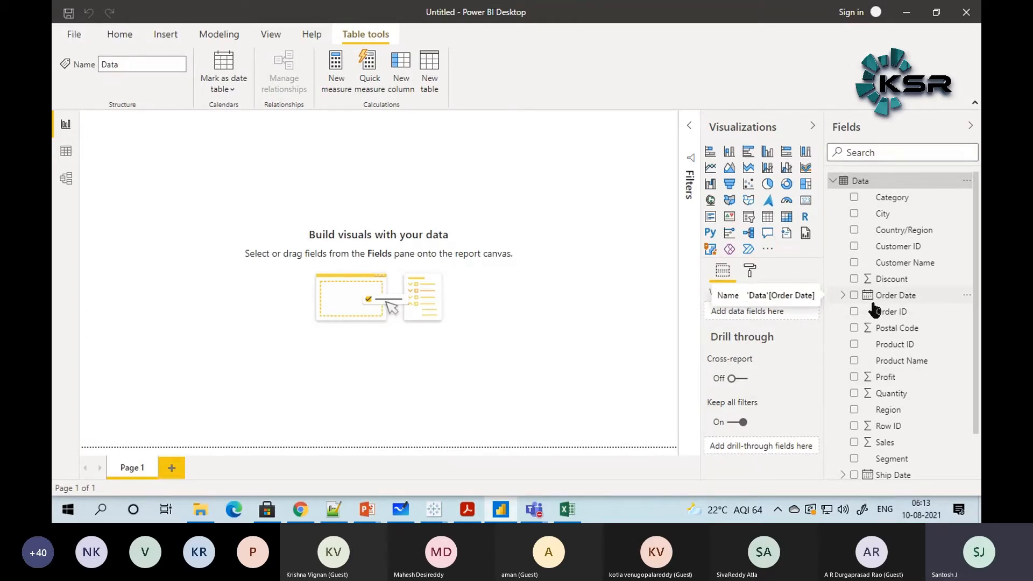
# Step: Add an empty stacked column chart to the report page, move it inward and enlarge it to fill most of the canvas
pyautogui.click(513, 167)
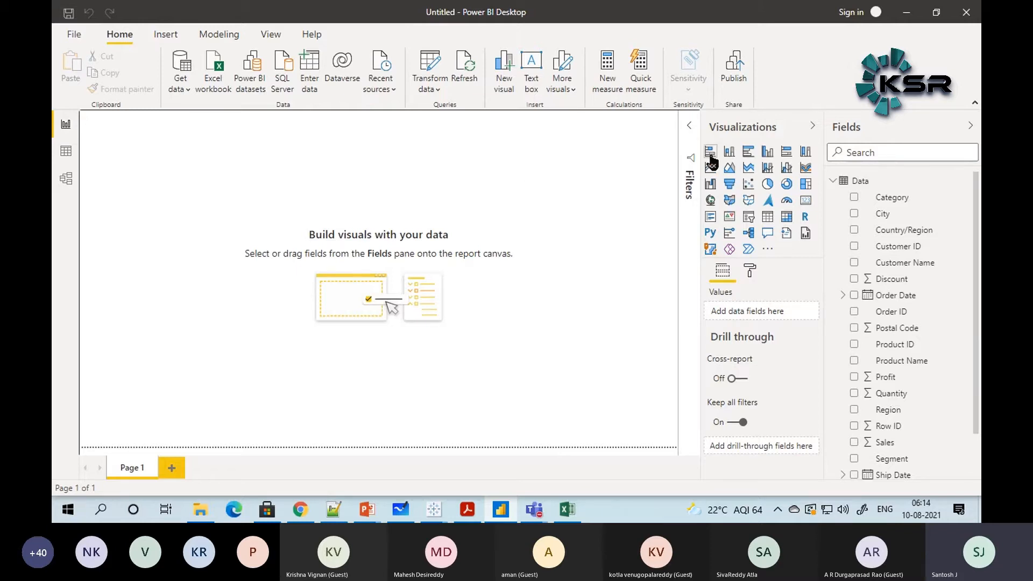
pyautogui.click(730, 153)
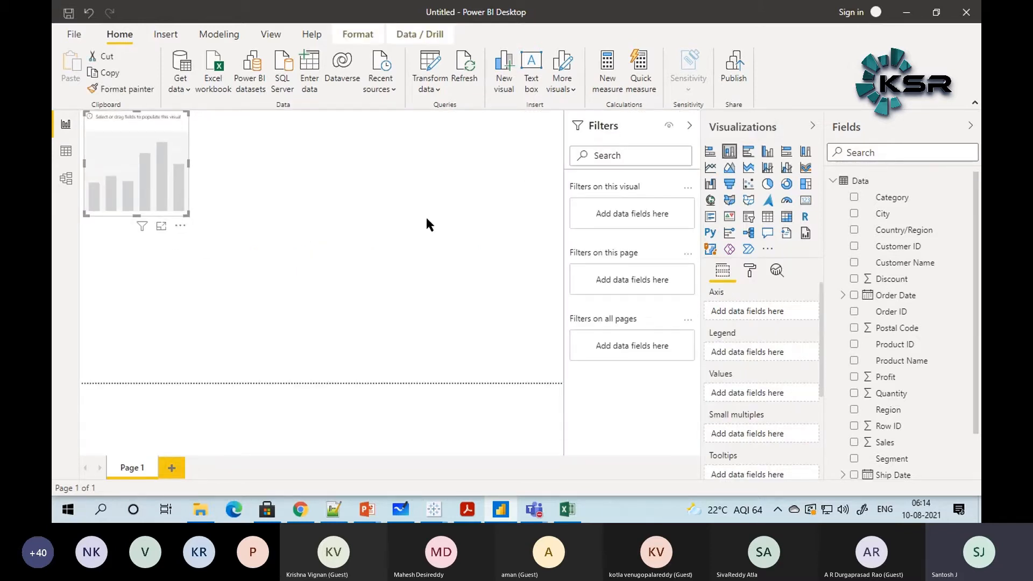
pyautogui.moveTo(149, 164); pyautogui.dragTo(192, 187)
pyautogui.click(192, 186)
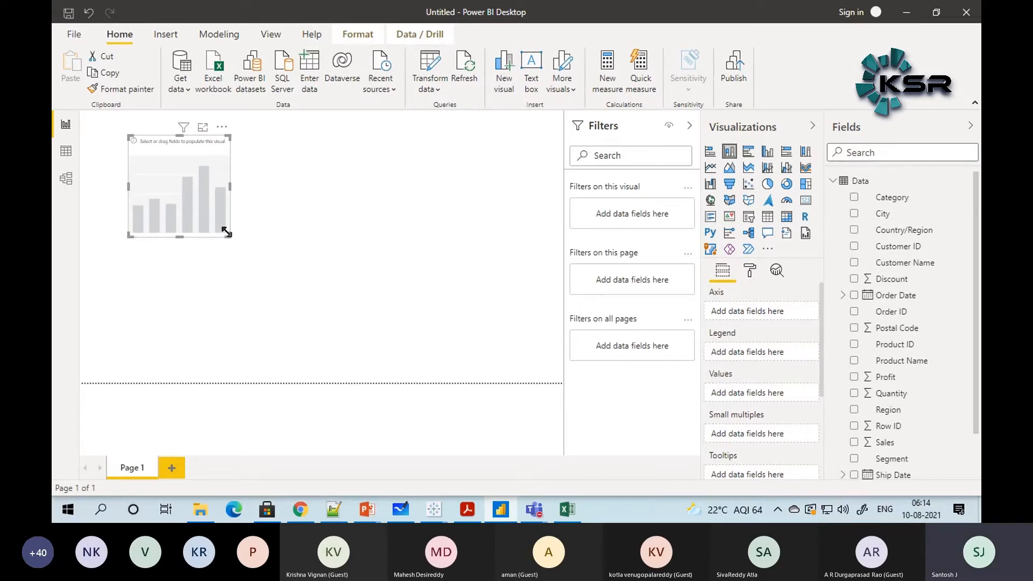
pyautogui.moveTo(227, 233); pyautogui.dragTo(495, 361)
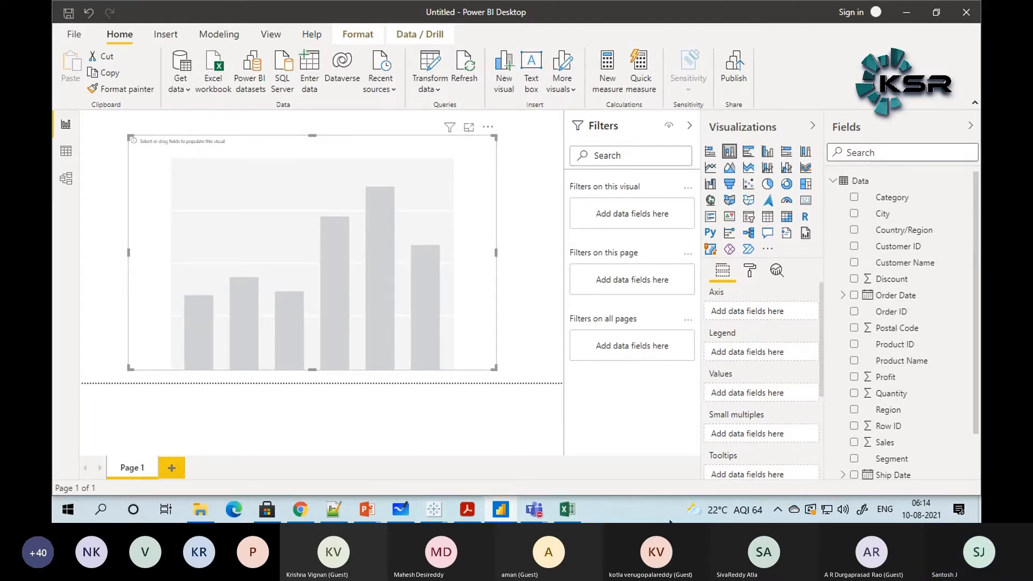
# Step: Switch to Microsoft Whiteboard and replace the open schema drawing with a new blank board
pyautogui.click(862, 509)
pyautogui.click(787, 481)
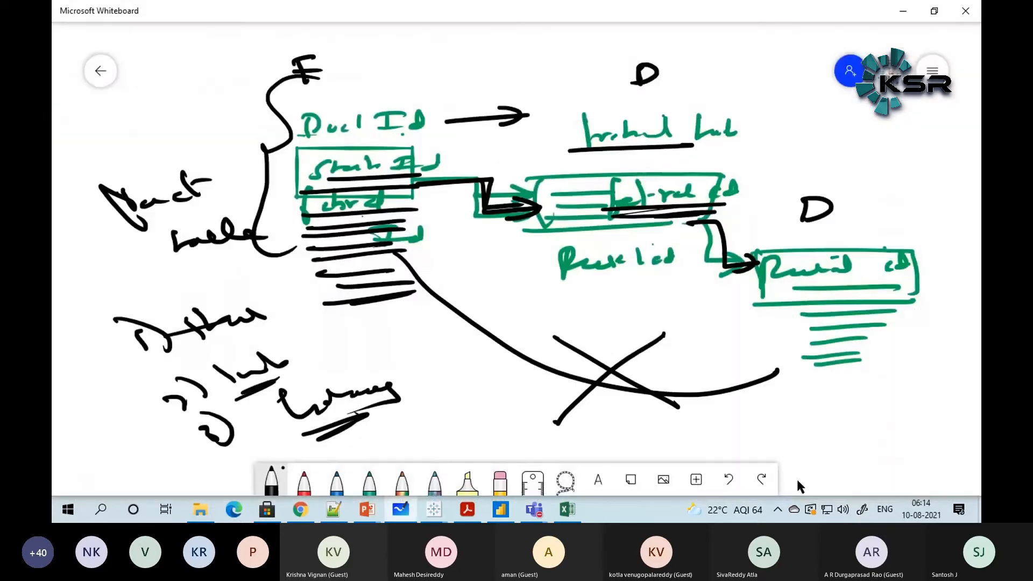
pyautogui.click(100, 70)
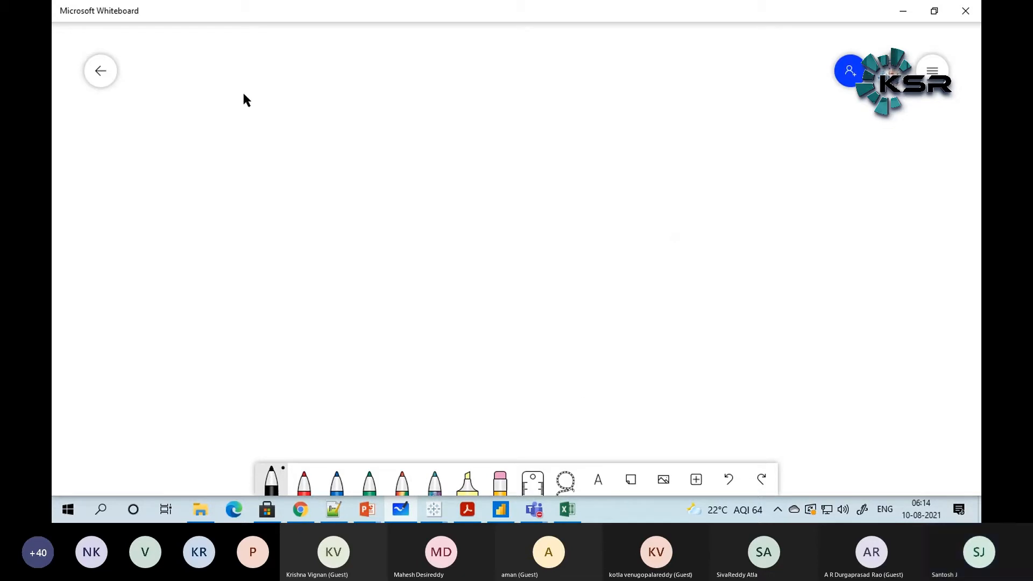
# Step: Draw a horizontal and a vertical axis with arrowheads on the blank board and label them X and Y
pyautogui.moveTo(317, 317); pyautogui.dragTo(724, 323)
pyautogui.moveTo(699, 309)
pyautogui.mouseDown()
pyautogui.moveTo(718, 322)
pyautogui.moveTo(691, 337)
pyautogui.moveTo(773, 340)
pyautogui.moveTo(737, 345)
pyautogui.mouseUp()
pyautogui.moveTo(289, 104)
pyautogui.mouseDown()
pyautogui.moveTo(307, 91)
pyautogui.moveTo(319, 100)
pyautogui.mouseUp()
pyautogui.moveTo(247, 82)
pyautogui.mouseDown()
pyautogui.moveTo(274, 81)
pyautogui.moveTo(264, 105)
pyautogui.mouseUp()
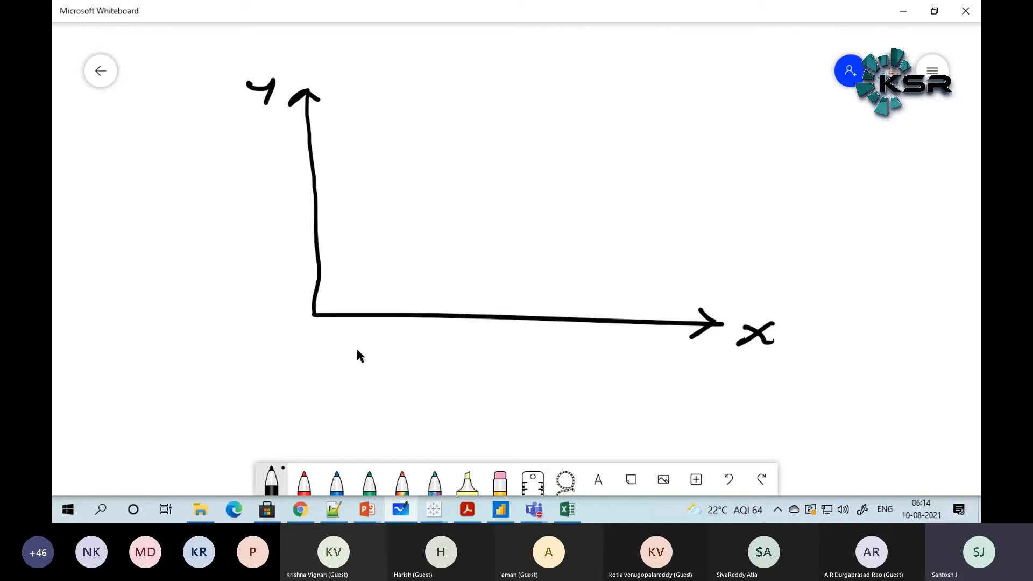
# Step: Sketch three columns of differing heights standing on the X axis and draw a brace beneath them
pyautogui.moveTo(377, 230)
pyautogui.mouseDown()
pyautogui.moveTo(371, 314)
pyautogui.moveTo(384, 222)
pyautogui.moveTo(417, 231)
pyautogui.moveTo(428, 309)
pyautogui.mouseUp()
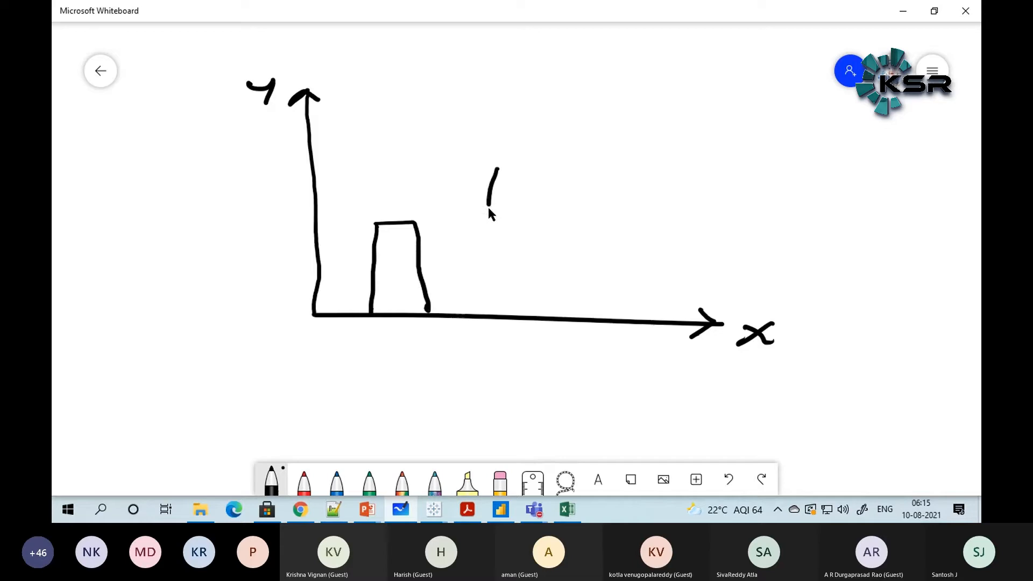
pyautogui.moveTo(489, 208); pyautogui.dragTo(480, 309)
pyautogui.moveTo(497, 170)
pyautogui.mouseDown()
pyautogui.moveTo(537, 195)
pyautogui.moveTo(542, 335)
pyautogui.mouseUp()
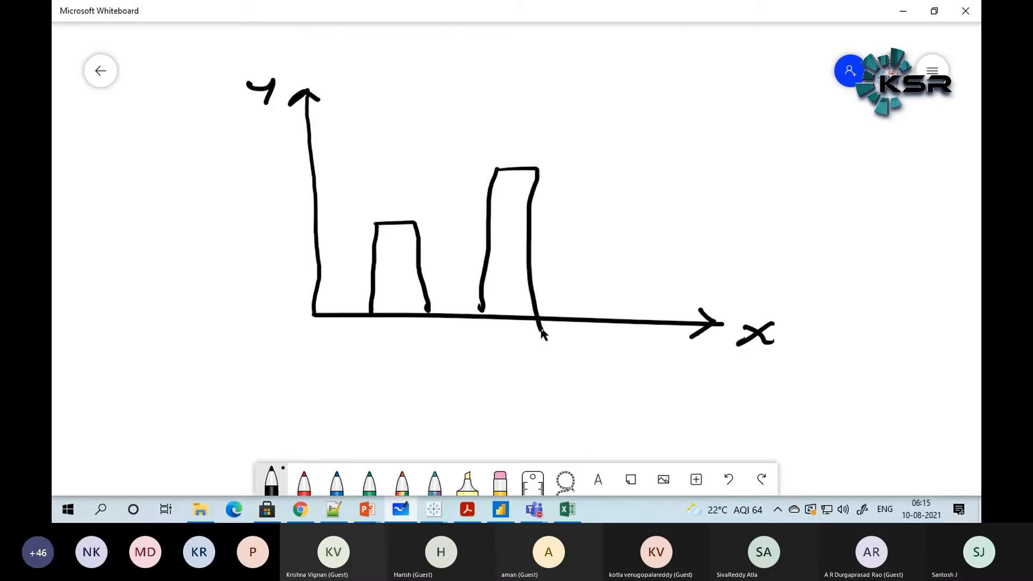
pyautogui.moveTo(621, 229); pyautogui.dragTo(622, 311)
pyautogui.moveTo(624, 231); pyautogui.dragTo(652, 332)
pyautogui.moveTo(380, 383); pyautogui.dragTo(611, 371)
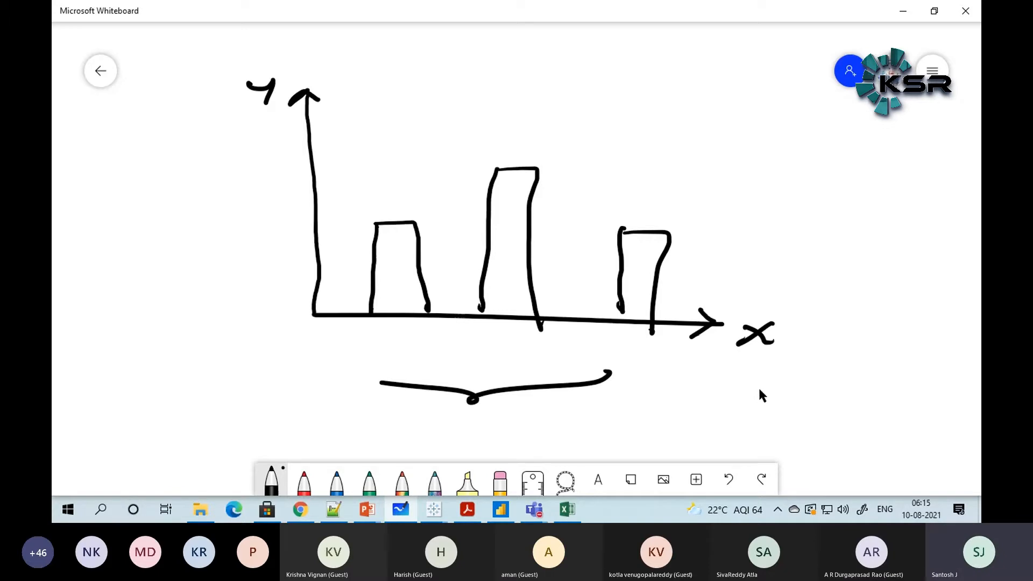
# Step: Write Category beside the X axis and Sales beside the Y axis, with a small arrow next to the Y axis
pyautogui.moveTo(749, 388)
pyautogui.mouseDown()
pyautogui.moveTo(771, 407)
pyautogui.moveTo(817, 408)
pyautogui.mouseUp()
pyautogui.moveTo(829, 398); pyautogui.dragTo(864, 409)
pyautogui.moveTo(254, 141)
pyautogui.mouseDown()
pyautogui.moveTo(276, 182)
pyautogui.moveTo(238, 160)
pyautogui.moveTo(268, 162)
pyautogui.mouseUp()
pyautogui.moveTo(143, 170); pyautogui.dragTo(123, 191)
pyautogui.moveTo(153, 181)
pyautogui.mouseDown()
pyautogui.moveTo(144, 191)
pyautogui.moveTo(164, 188)
pyautogui.mouseUp()
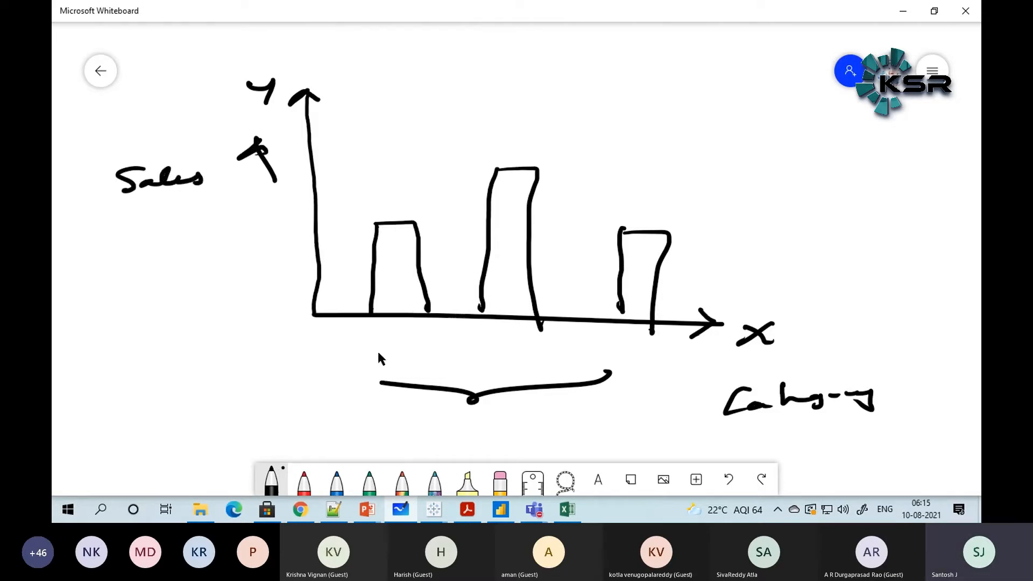
# Step: Label the first two sketched columns A and B and draw dashed lines from their tops to the Y axis
pyautogui.moveTo(384, 349)
pyautogui.mouseDown()
pyautogui.moveTo(417, 343)
pyautogui.moveTo(387, 342)
pyautogui.mouseUp()
pyautogui.moveTo(273, 221); pyautogui.dragTo(321, 222)
pyautogui.moveTo(335, 222); pyautogui.dragTo(352, 222)
pyautogui.moveTo(360, 221); pyautogui.dragTo(374, 220)
pyautogui.moveTo(508, 335); pyautogui.dragTo(511, 356)
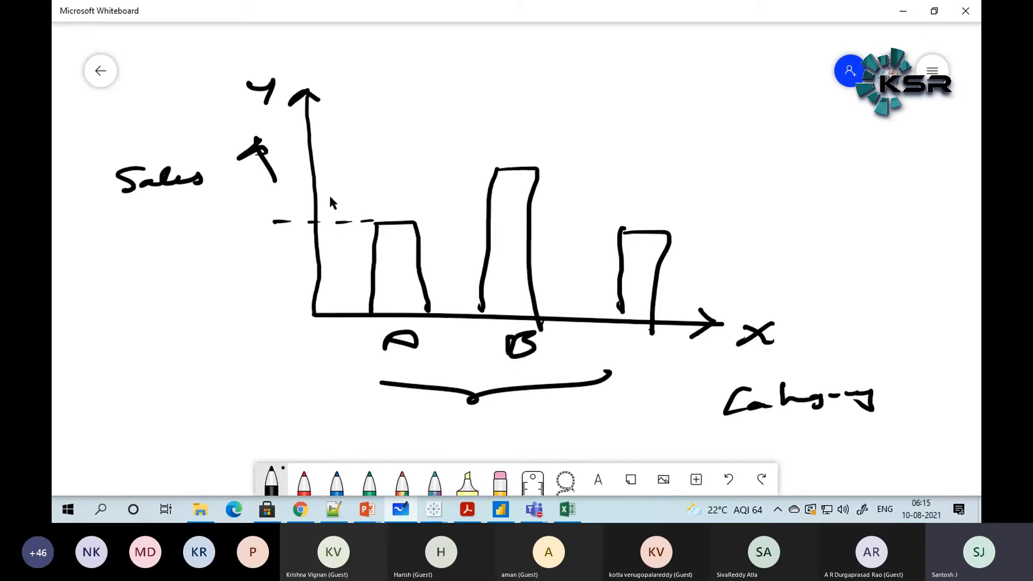
pyautogui.moveTo(356, 168); pyautogui.dragTo(369, 168)
pyautogui.moveTo(386, 169); pyautogui.dragTo(411, 168)
pyautogui.moveTo(437, 167); pyautogui.dragTo(462, 166)
pyautogui.click(477, 165)
# Step: Label the third sketched column C and draw a dashed line from the Y axis across to its top
pyautogui.moveTo(641, 347); pyautogui.dragTo(643, 358)
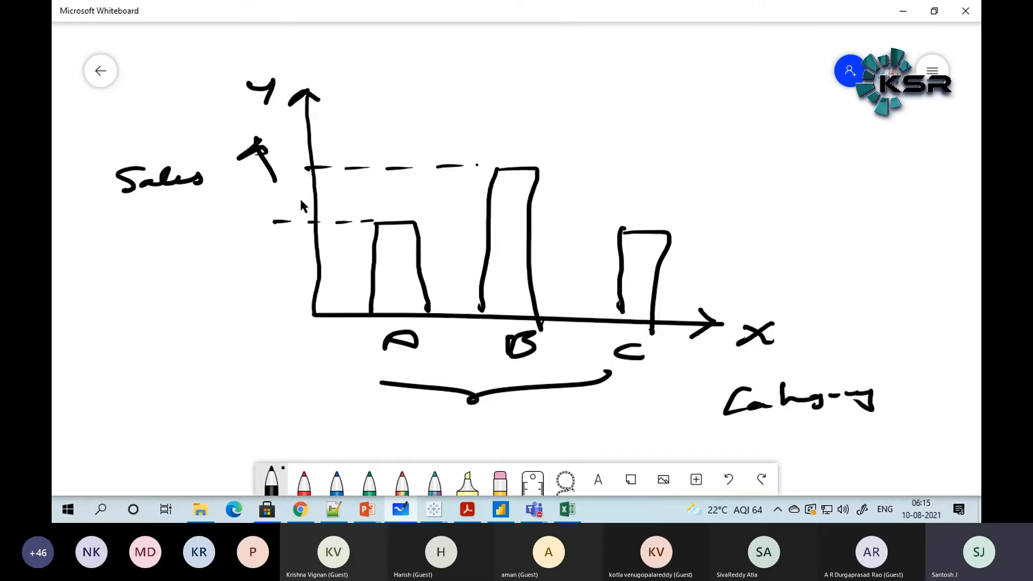
pyautogui.moveTo(282, 206); pyautogui.dragTo(315, 206)
pyautogui.moveTo(342, 207); pyautogui.dragTo(391, 208)
pyautogui.moveTo(407, 208); pyautogui.dragTo(420, 208)
pyautogui.moveTo(435, 208); pyautogui.dragTo(503, 209)
pyautogui.moveTo(517, 211); pyautogui.dragTo(612, 215)
pyautogui.moveTo(616, 216); pyautogui.dragTo(633, 216)
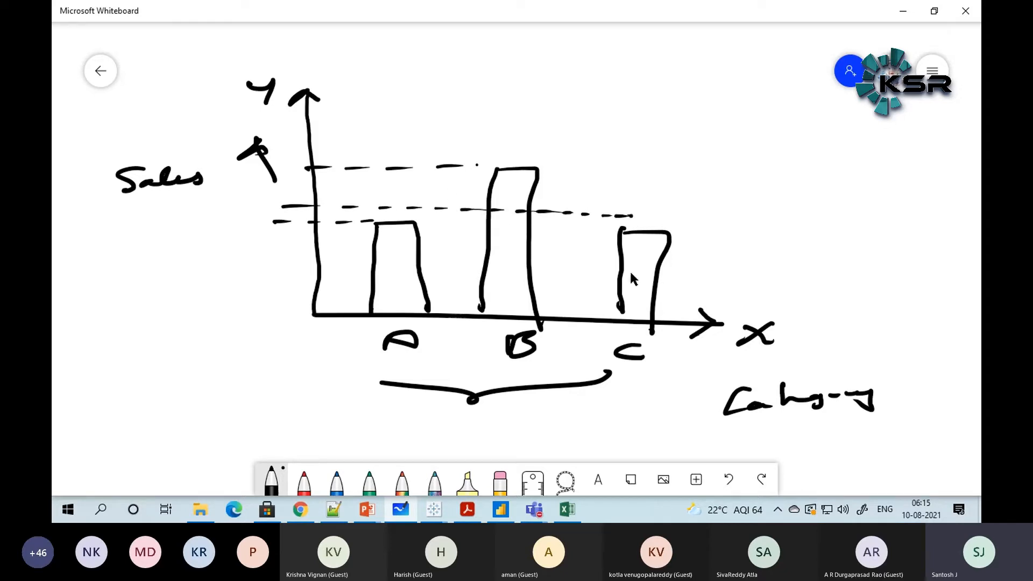
# Step: Retrace the X and Y axis letters on the sketch to emphasise them
pyautogui.moveTo(747, 322); pyautogui.dragTo(775, 341)
pyautogui.moveTo(774, 322); pyautogui.dragTo(739, 344)
pyautogui.moveTo(238, 80); pyautogui.dragTo(264, 103)
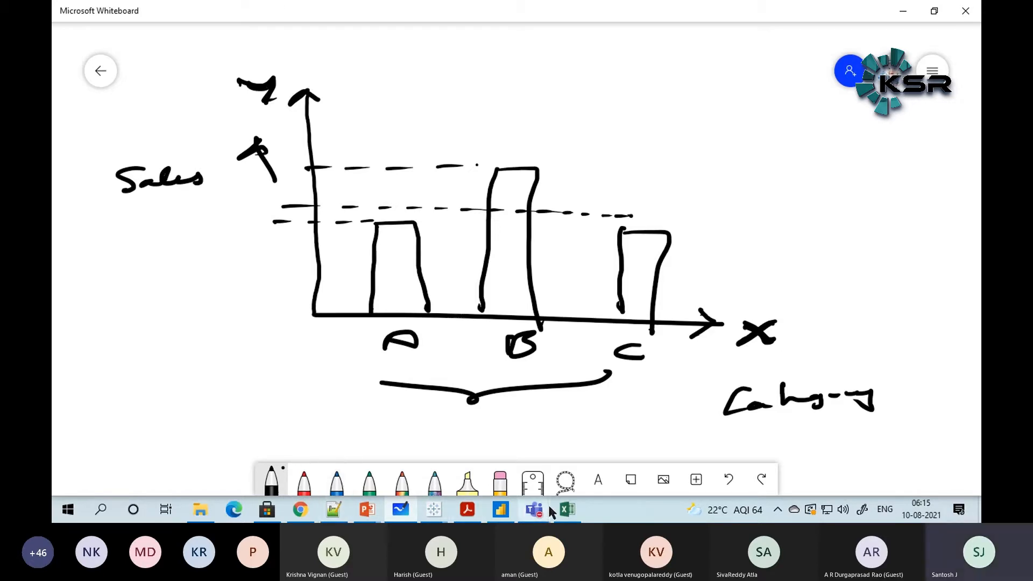
# Step: Switch back to Power BI Desktop, delete the empty column chart and collapse the Filters pane
pyautogui.click(506, 512)
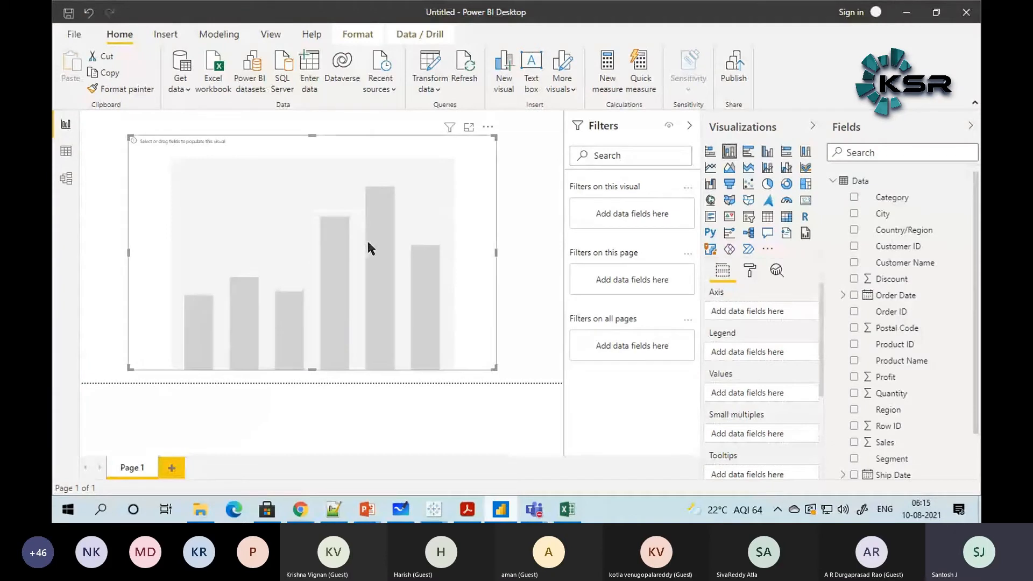
pyautogui.moveTo(369, 245); pyautogui.dragTo(359, 247)
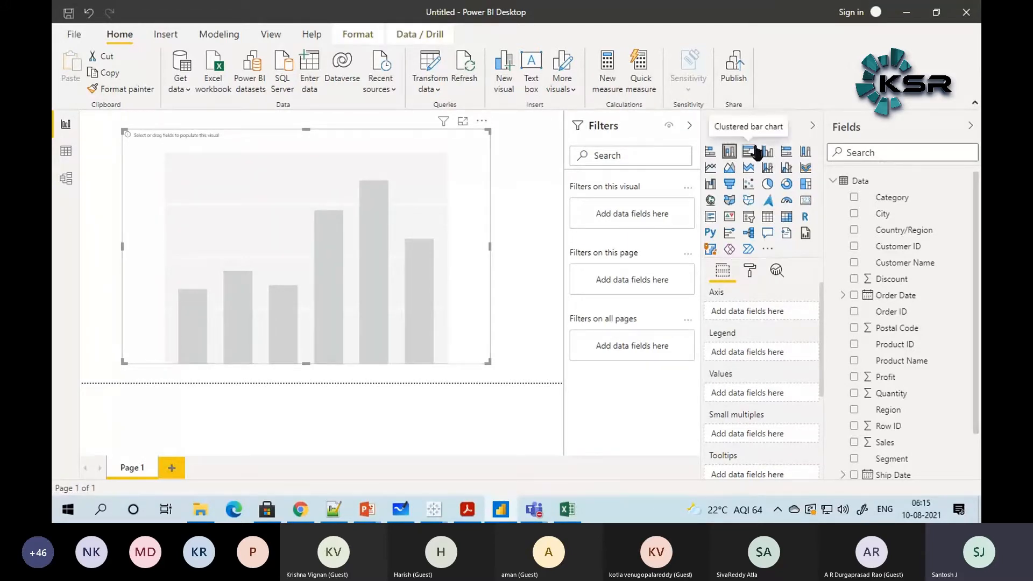
pyautogui.press('Delete')
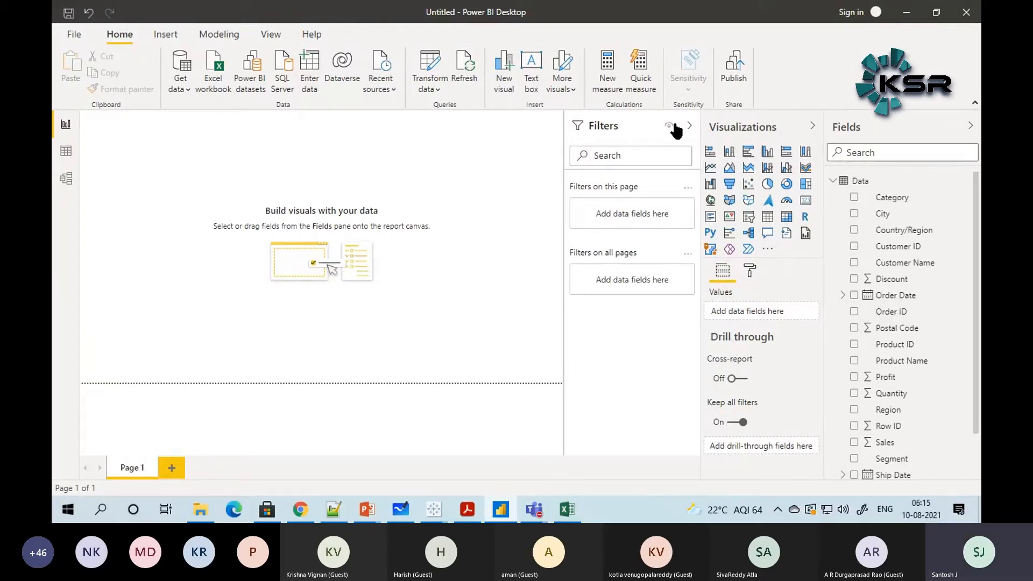
pyautogui.click(688, 127)
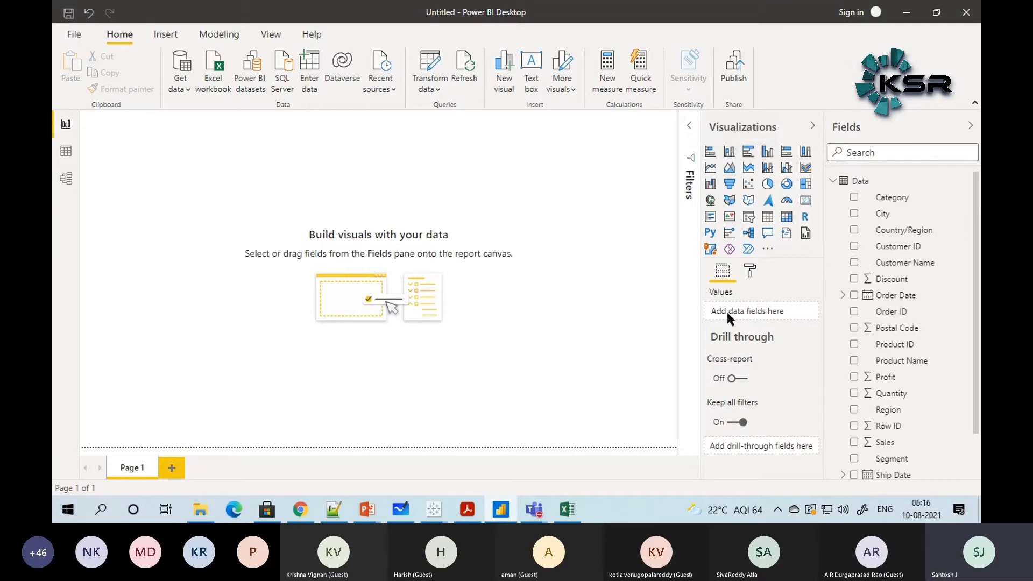
# Step: Add a new empty stacked column chart and adjust its size and position so it sits large in the middle of the canvas
pyautogui.click(730, 152)
pyautogui.moveTo(135, 157); pyautogui.dragTo(148, 170)
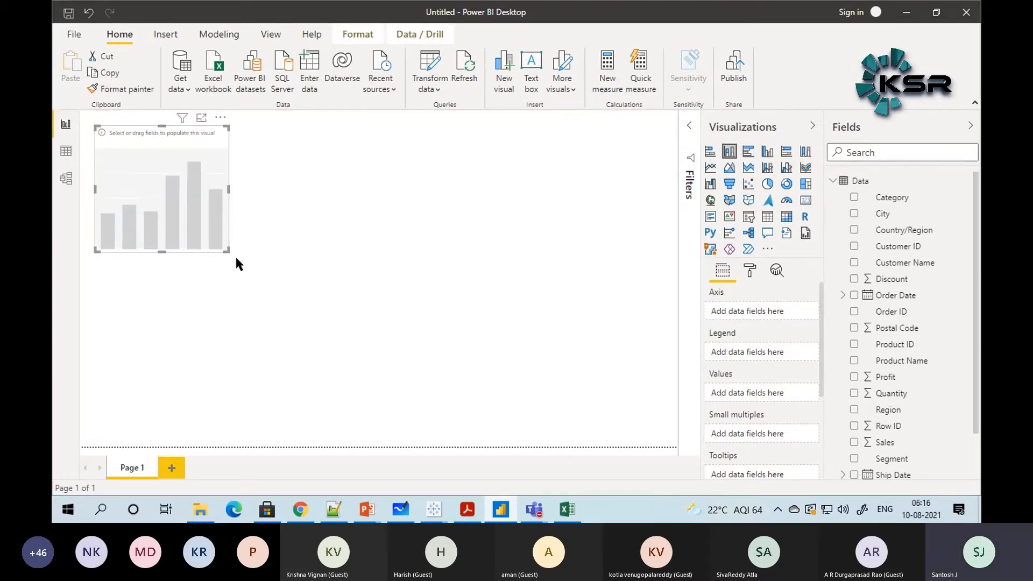
pyautogui.moveTo(224, 251); pyautogui.dragTo(544, 404)
pyautogui.moveTo(358, 305); pyautogui.dragTo(385, 317)
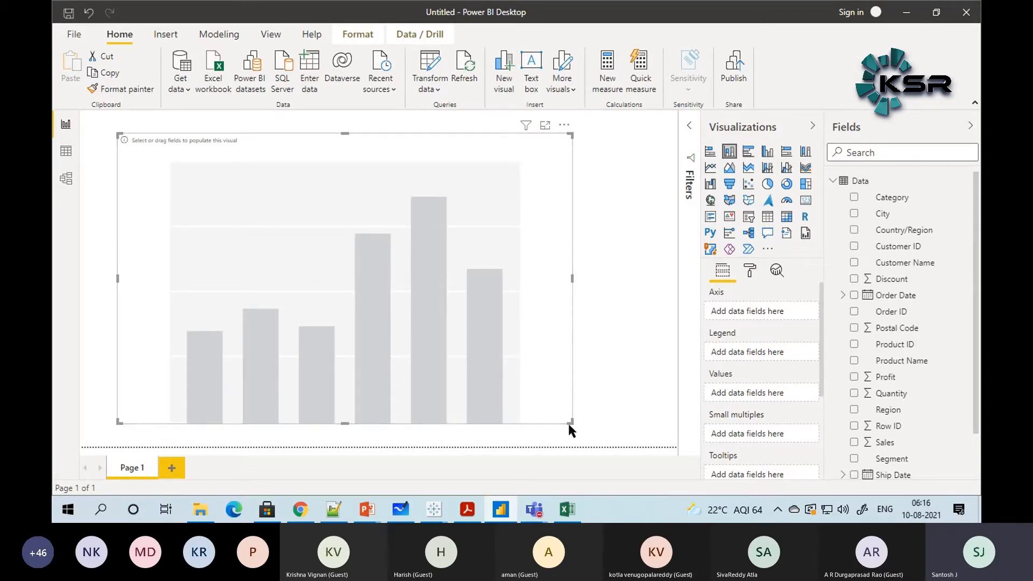
pyautogui.moveTo(569, 424); pyautogui.dragTo(511, 386)
pyautogui.moveTo(444, 304); pyautogui.dragTo(466, 312)
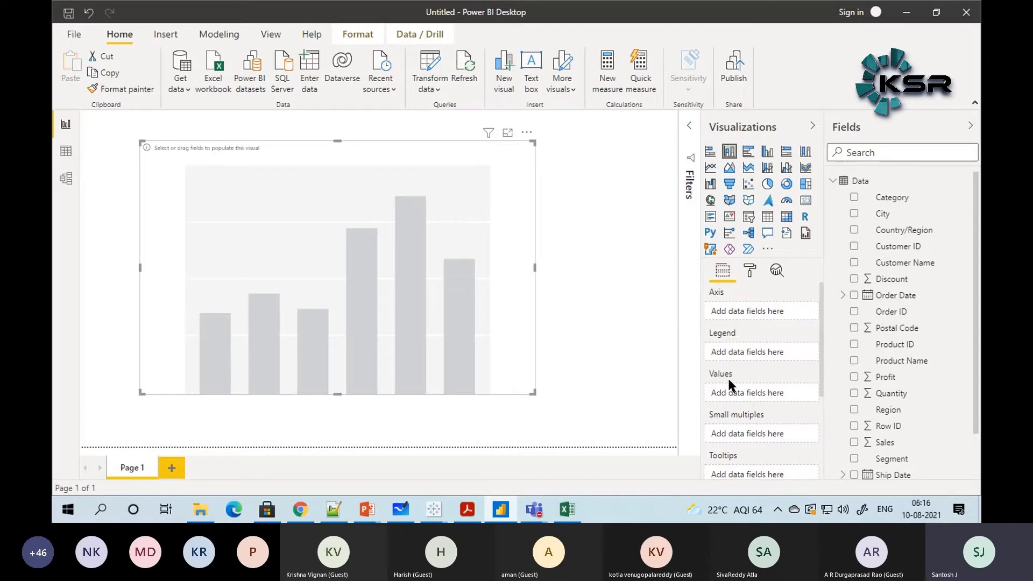
pyautogui.moveTo(183, 154)
pyautogui.mouseDown()
pyautogui.moveTo(198, 154)
pyautogui.moveTo(171, 150)
pyautogui.mouseUp()
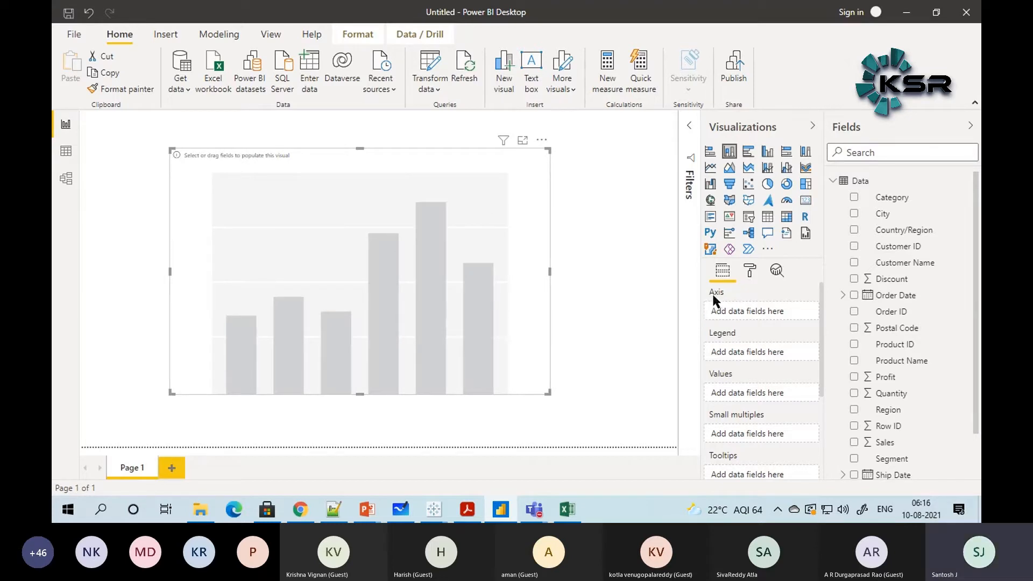
# Step: Check the axis labels in the Microsoft Whiteboard sketch, return to Power BI Desktop and assign Category to the chart's Axis
pyautogui.hotkey('alt', 'Tab')
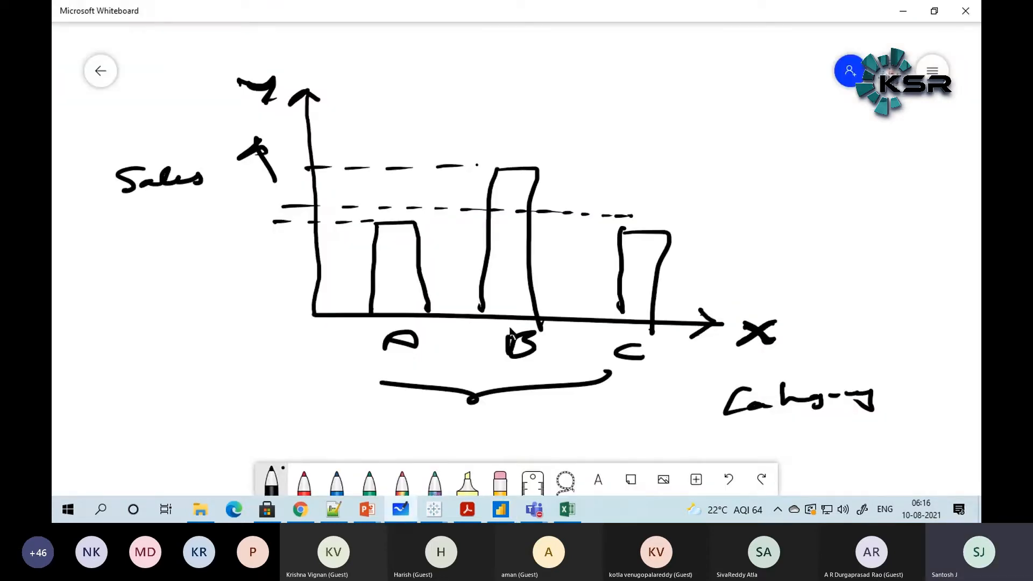
pyautogui.hotkey('alt', 'Tab')
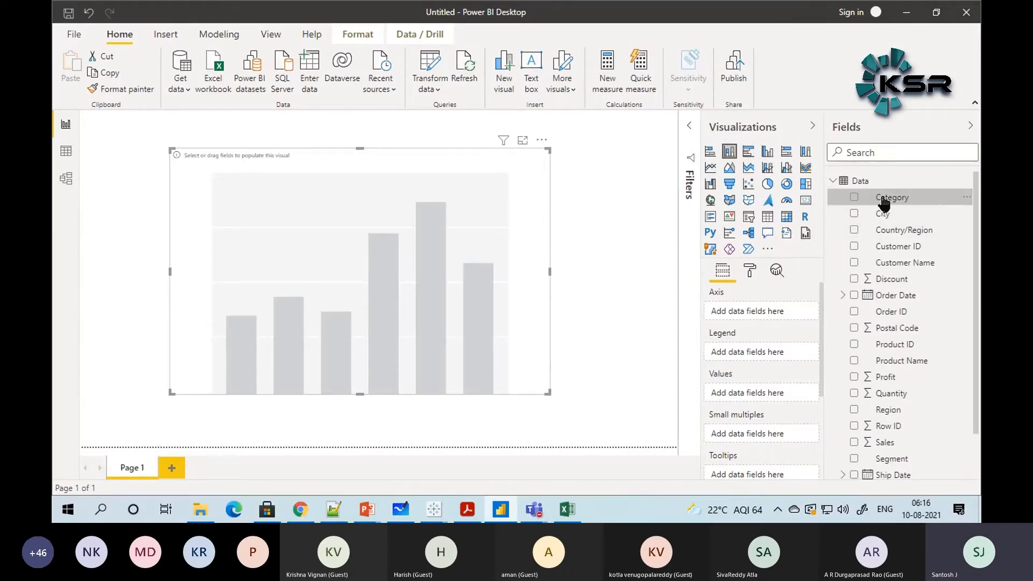
pyautogui.moveTo(883, 203)
pyautogui.mouseDown()
pyautogui.moveTo(825, 283)
pyautogui.moveTo(750, 316)
pyautogui.mouseUp()
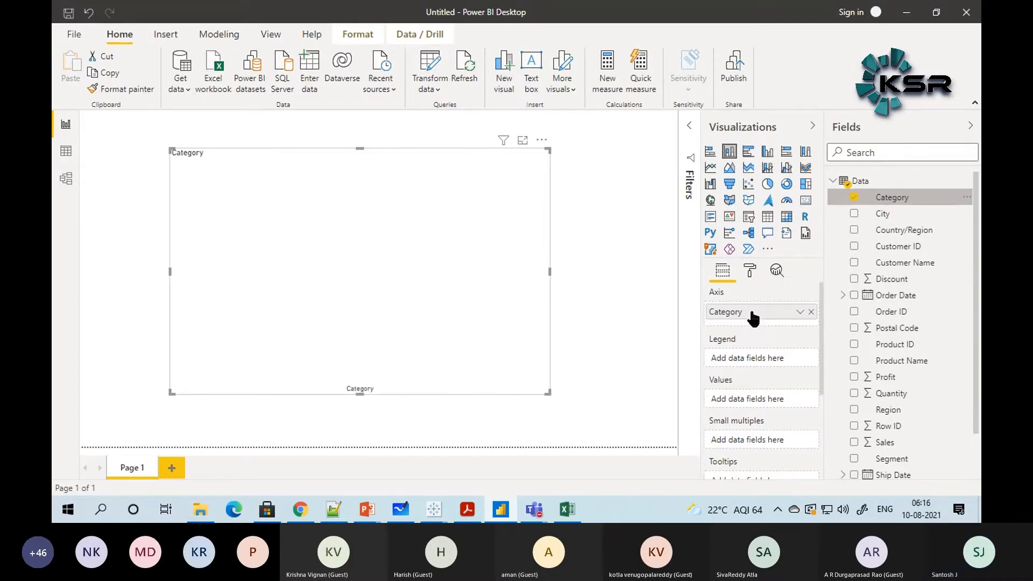
# Step: Check the Y axis label in the Microsoft Whiteboard sketch, return to Power BI Desktop and assign Sales to the chart's Values
pyautogui.hotkey('alt', 'Tab')
pyautogui.hotkey('alt', 'Tab')
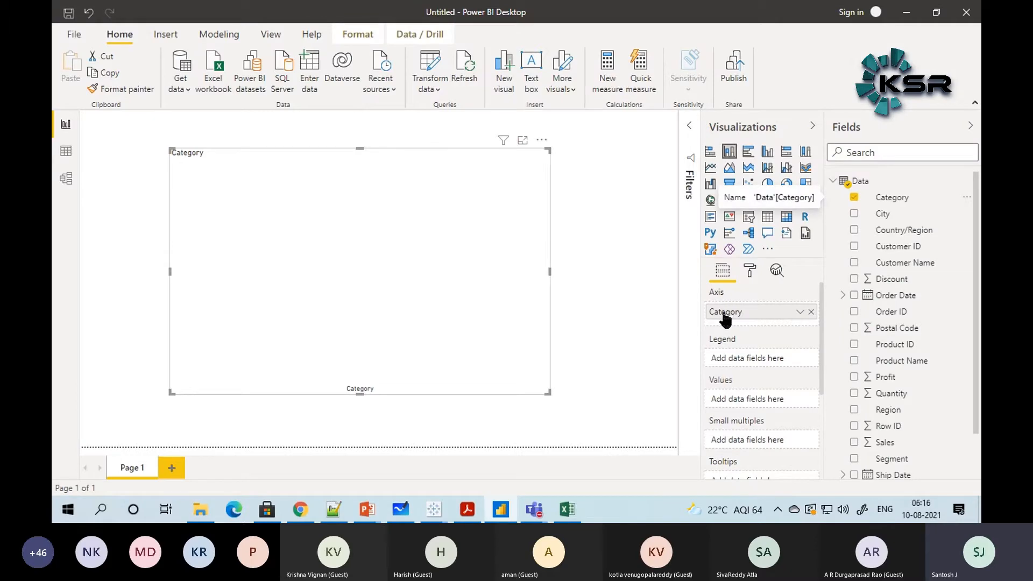
pyautogui.hotkey('alt', 'Tab')
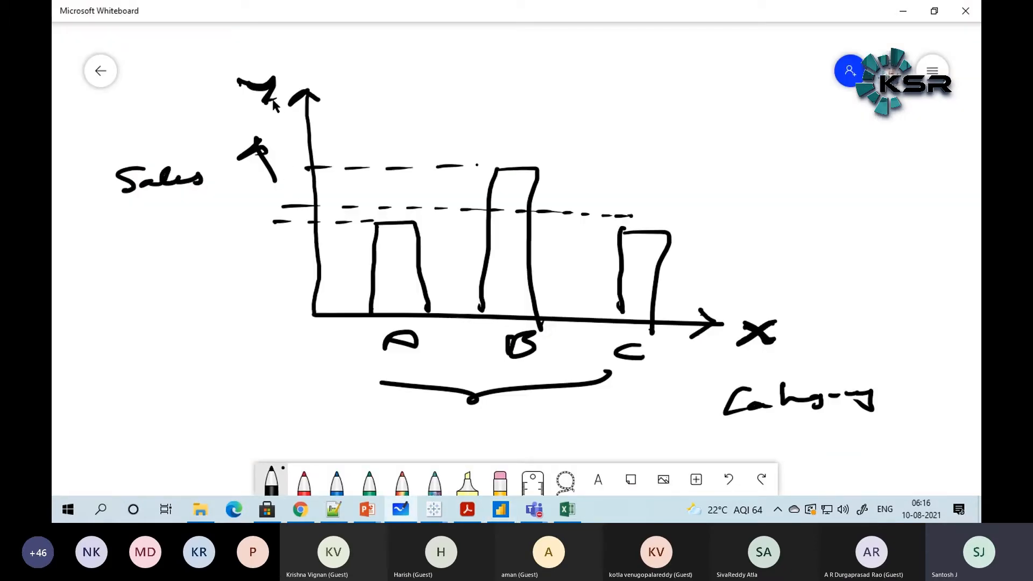
pyautogui.hotkey('alt', 'Tab')
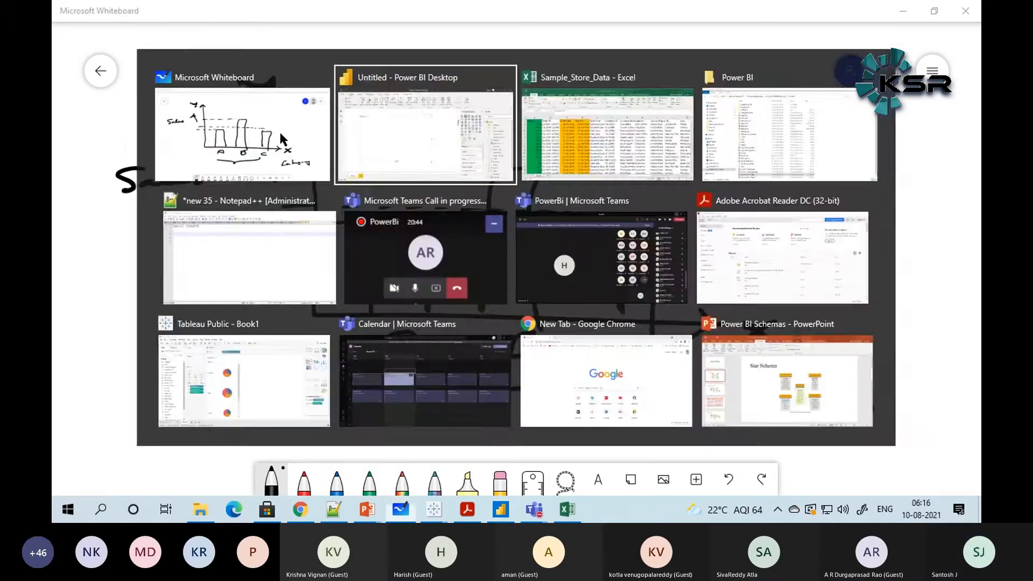
pyautogui.hotkey('alt', 'Tab')
pyautogui.hotkey('alt', 'Tab')
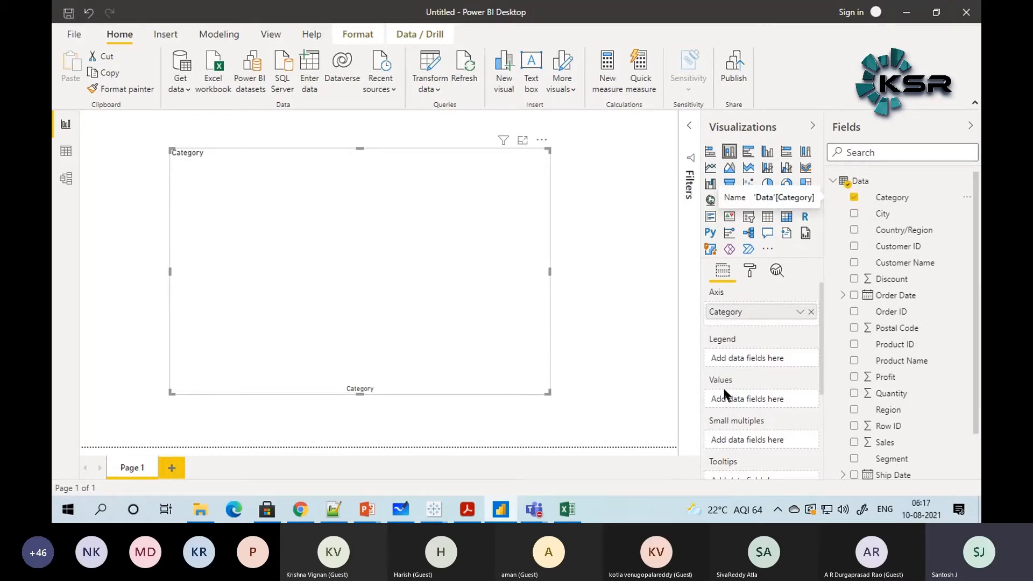
pyautogui.scroll(-1, 888, 399)
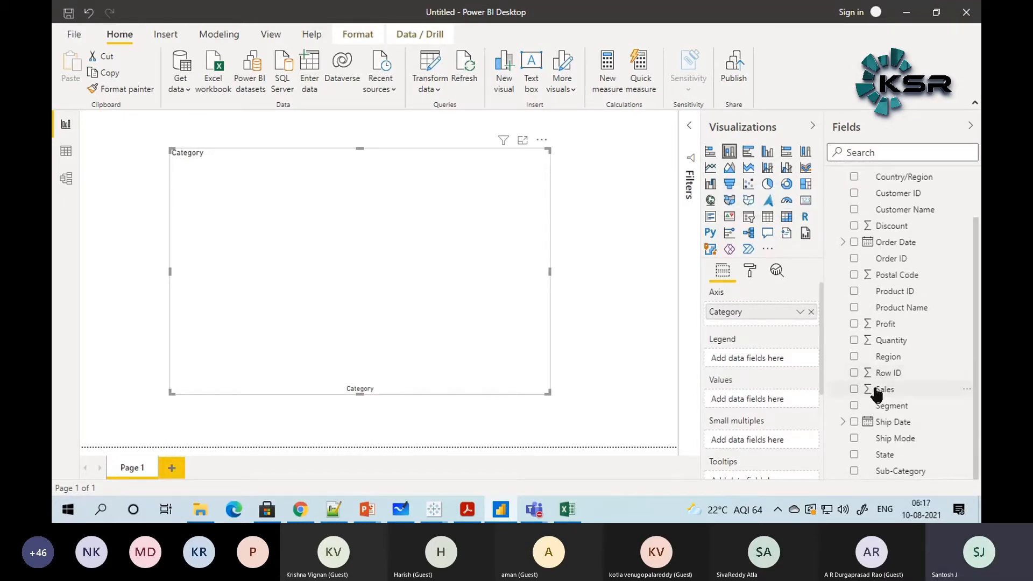
pyautogui.moveTo(894, 397); pyautogui.dragTo(756, 403)
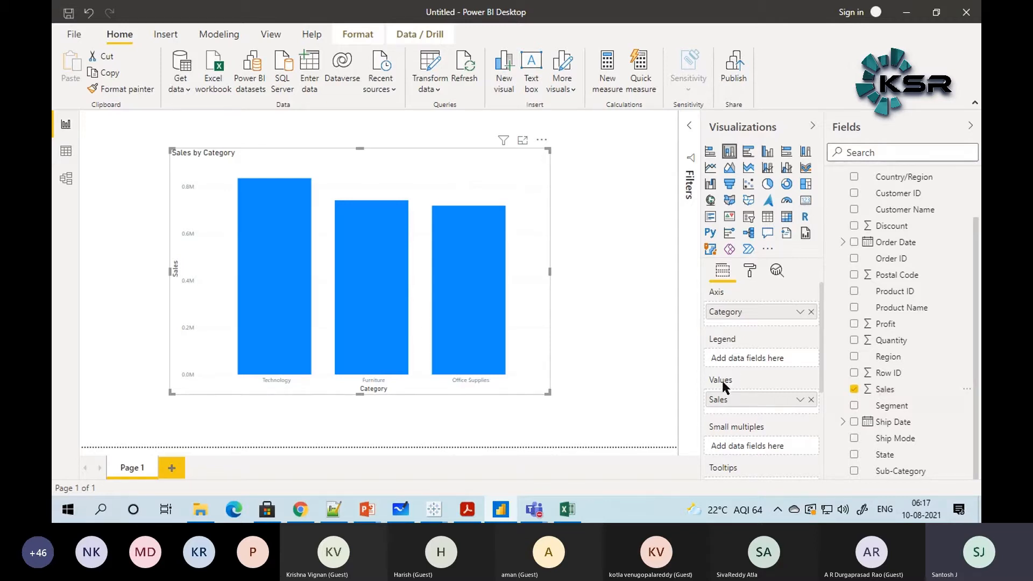
pyautogui.scroll(-3, 722, 380)
pyautogui.scroll(-1, 721, 360)
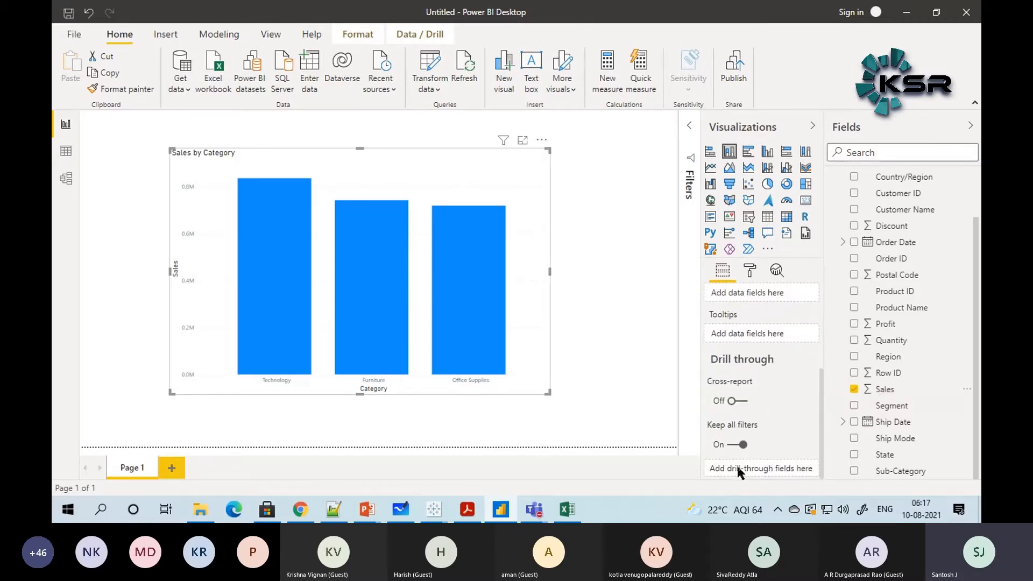
pyautogui.scroll(4, 736, 464)
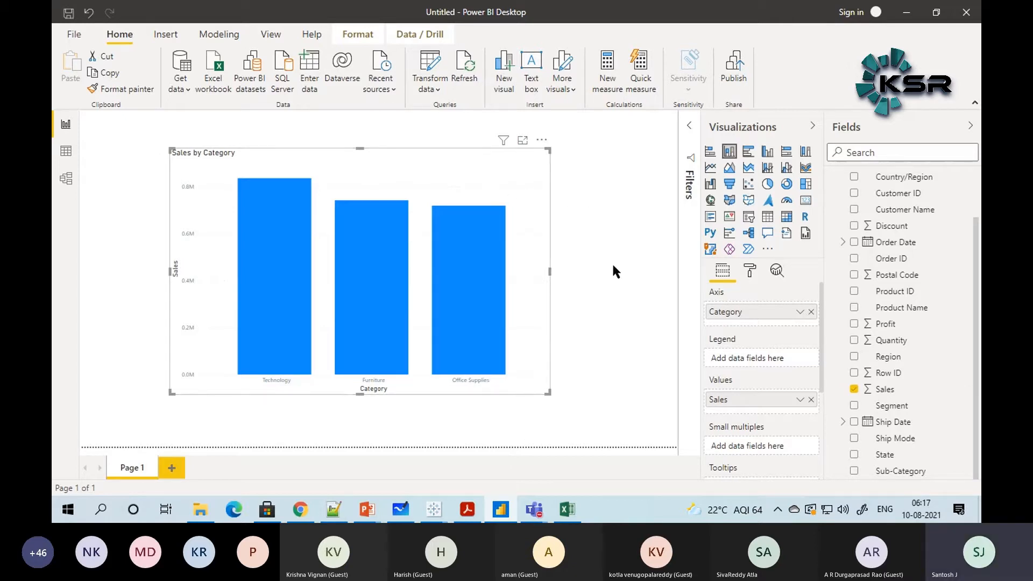
# Step: Replace Category with Sub-Category on the chart's Axis and widen the chart across most of the canvas
pyautogui.click(811, 312)
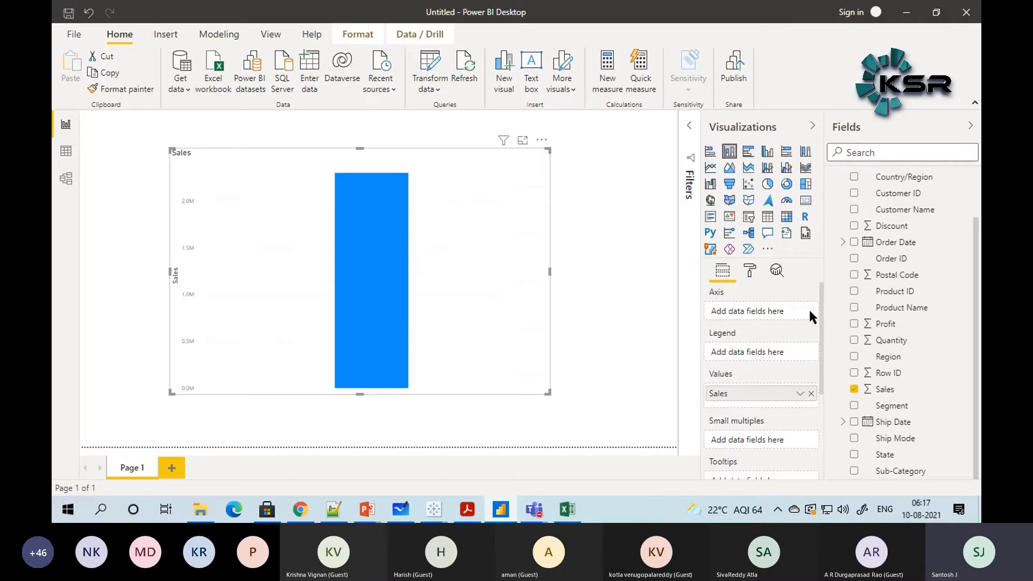
pyautogui.moveTo(909, 481); pyautogui.dragTo(762, 319)
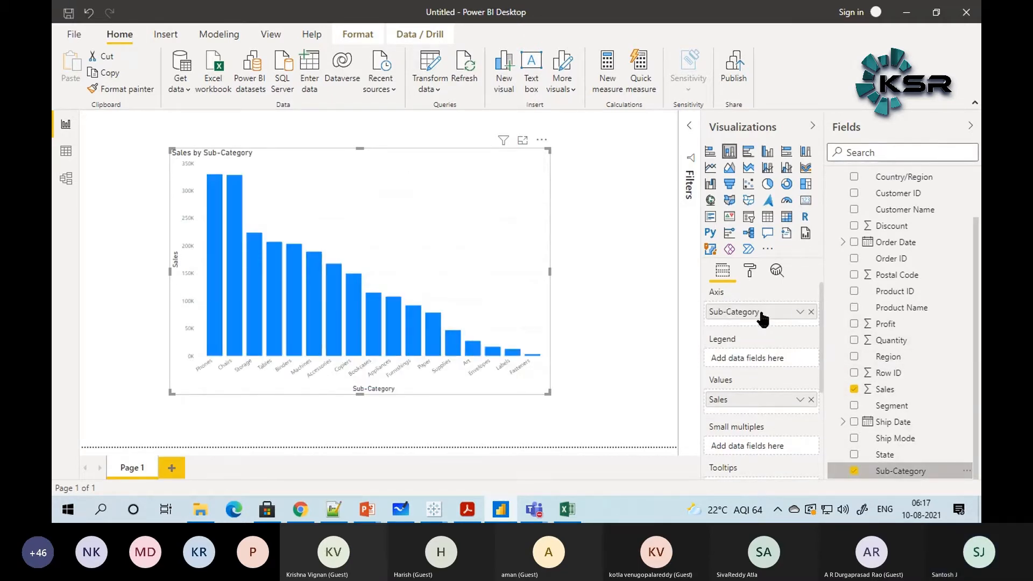
pyautogui.moveTo(548, 394); pyautogui.dragTo(652, 439)
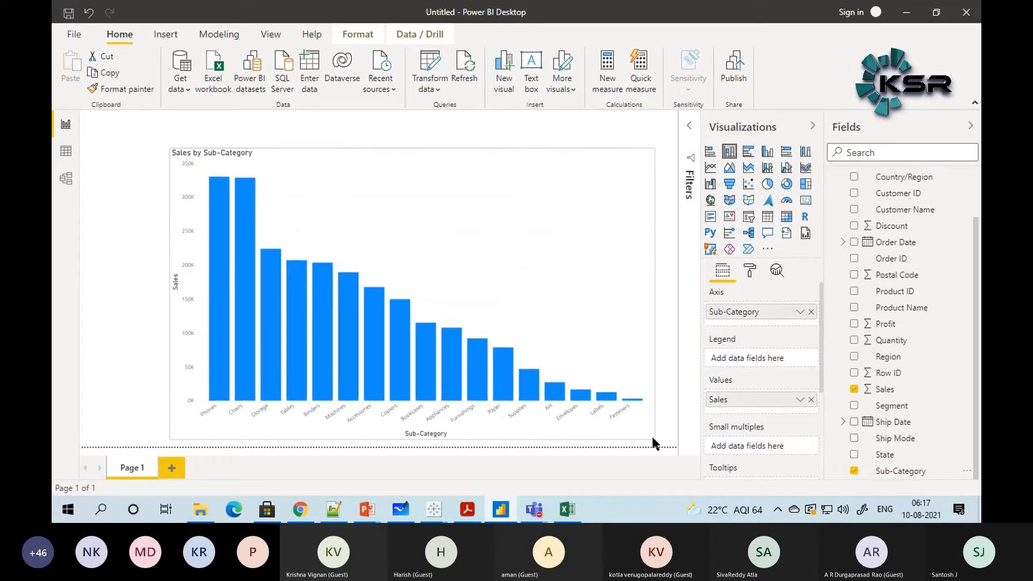
pyautogui.moveTo(170, 439); pyautogui.dragTo(91, 402)
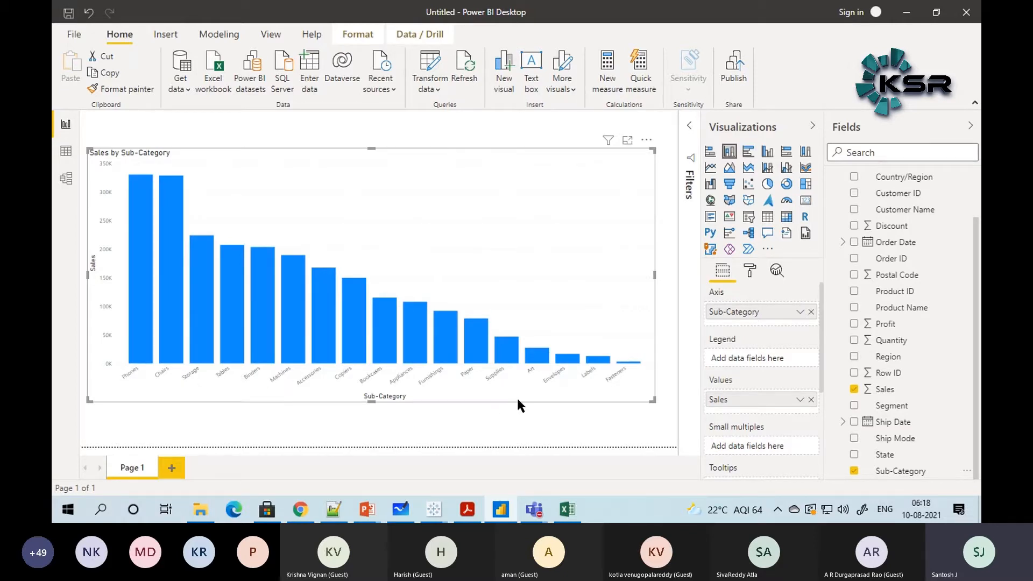
# Step: Replace Sub-Category with Region on the chart's Axis and inspect the sales value of each region's column
pyautogui.click(810, 312)
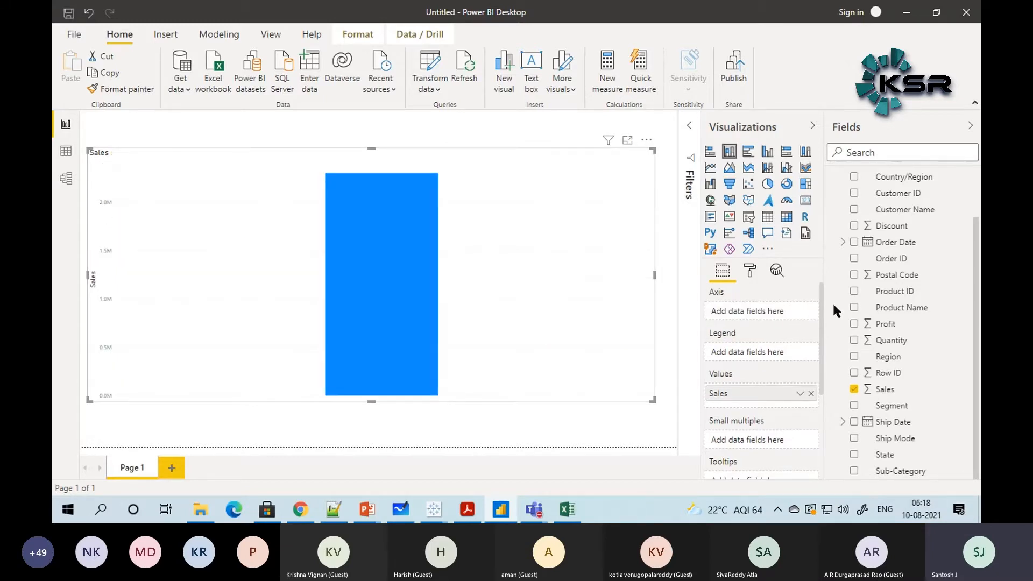
pyautogui.moveTo(887, 356); pyautogui.dragTo(753, 312)
pyautogui.moveTo(177, 358)
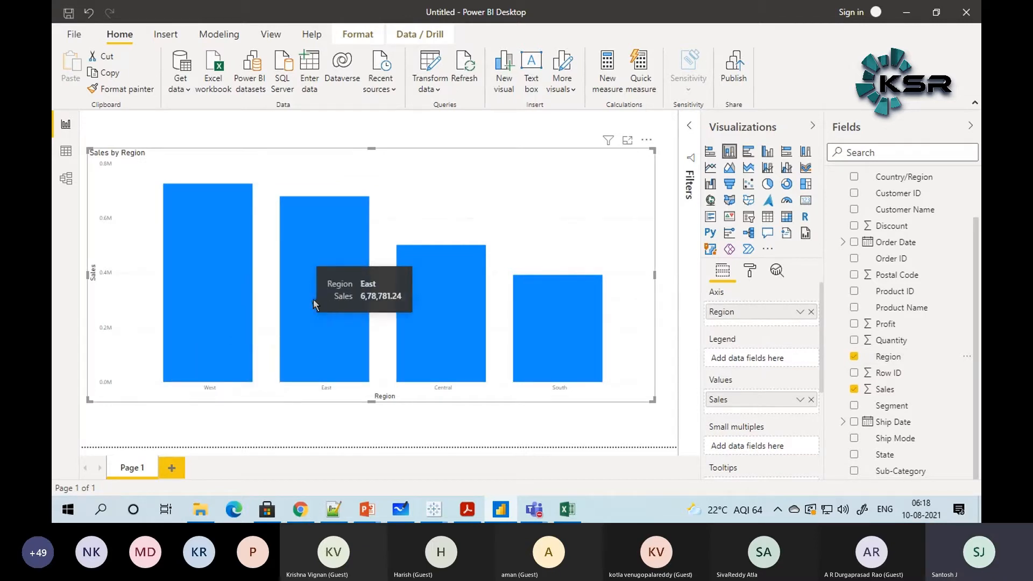
pyautogui.moveTo(425, 285)
pyautogui.moveTo(557, 323)
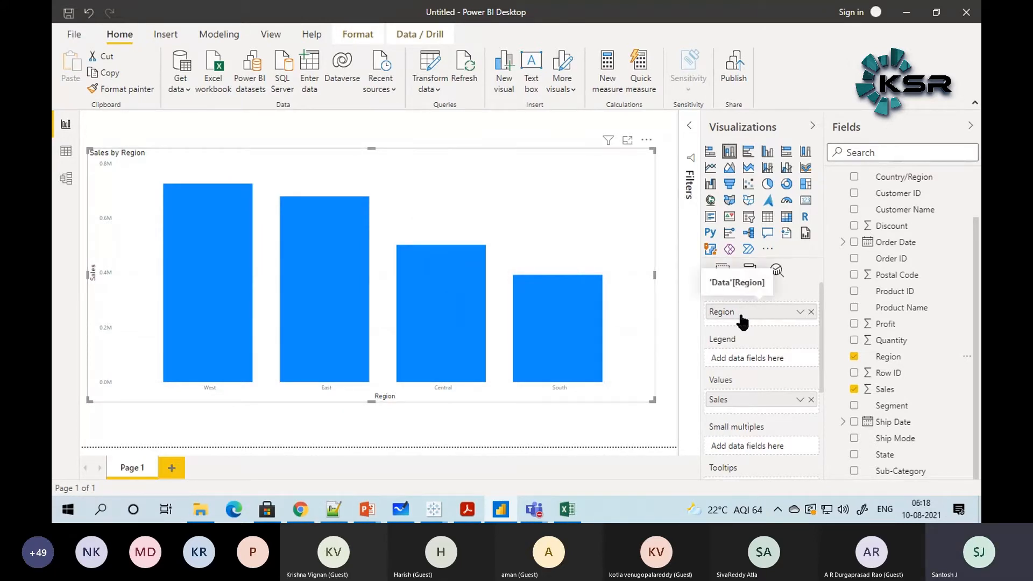
# Step: Remove Region from the chart's Axis and assign Category to it again
pyautogui.click(810, 312)
pyautogui.scroll(2, 915, 323)
pyautogui.moveTo(894, 198); pyautogui.dragTo(750, 316)
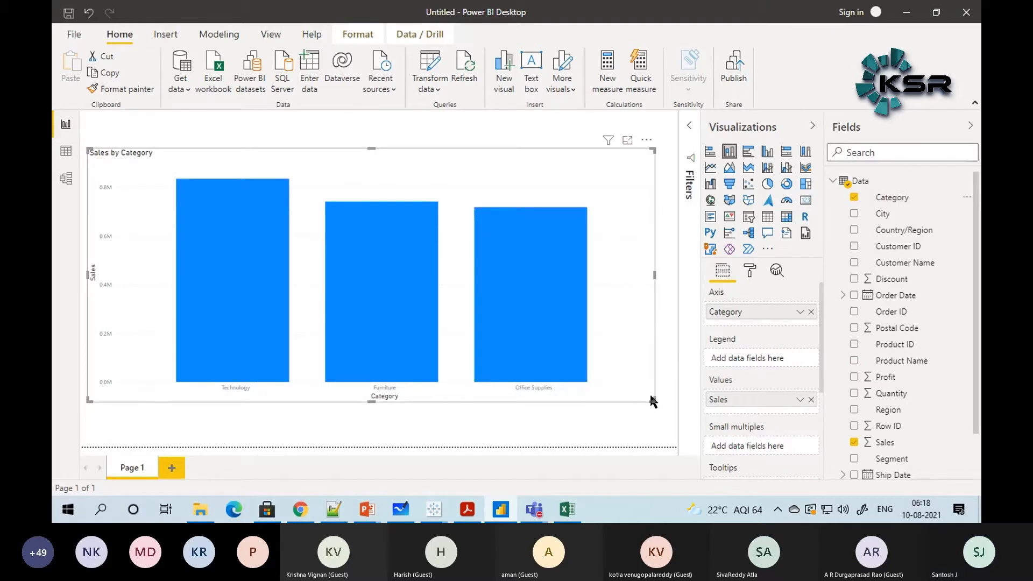
# Step: Shrink the Sales by Category chart and move it to the middle of the canvas
pyautogui.moveTo(653, 399); pyautogui.dragTo(424, 379)
pyautogui.moveTo(328, 173); pyautogui.dragTo(441, 188)
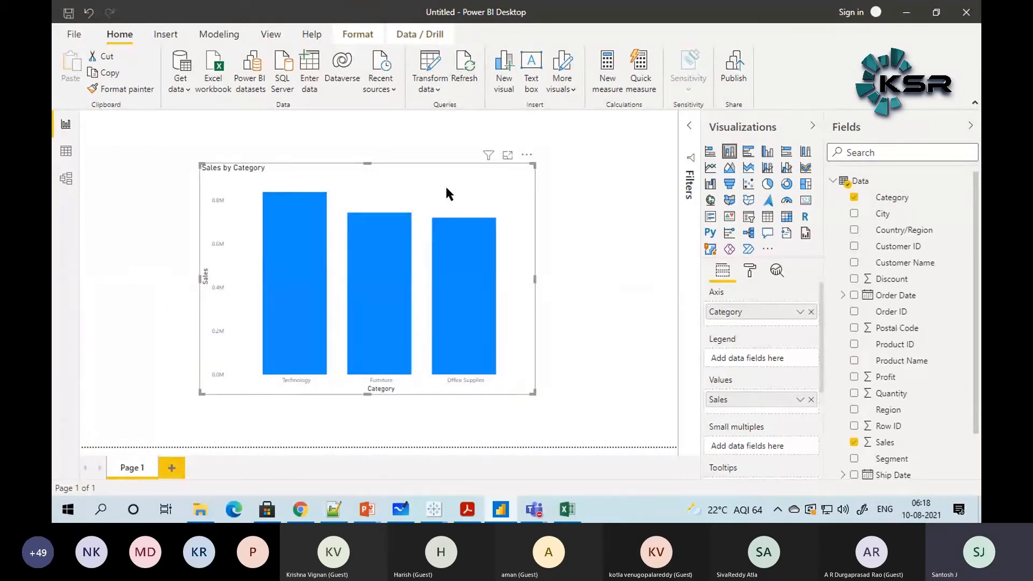
pyautogui.click(577, 252)
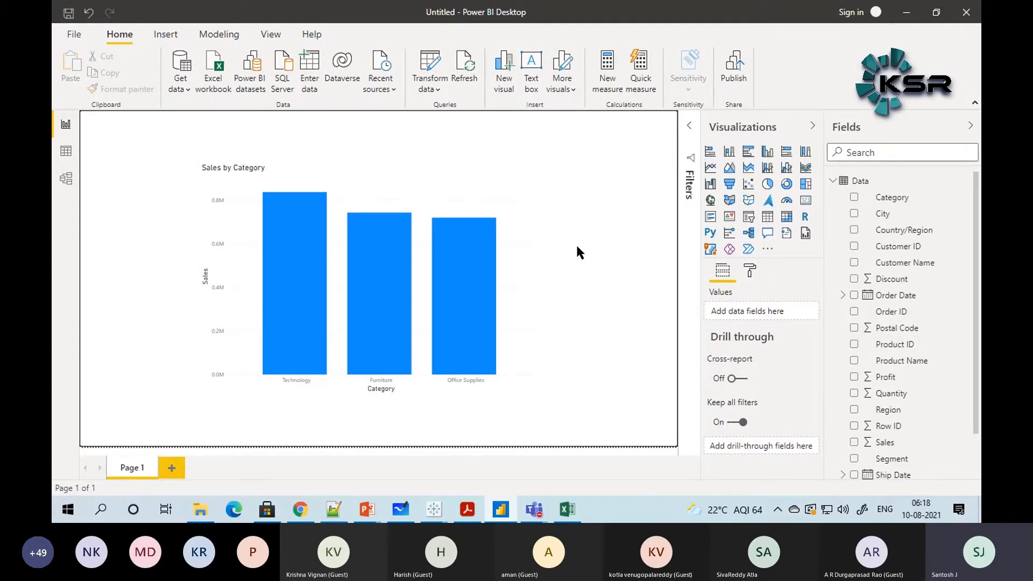
pyautogui.click(509, 179)
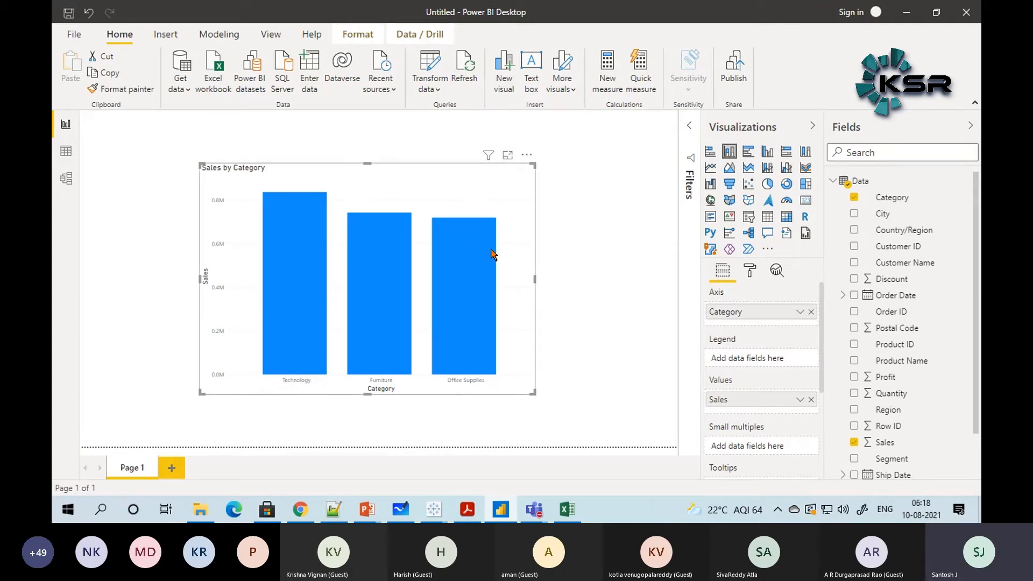
pyautogui.moveTo(456, 225)
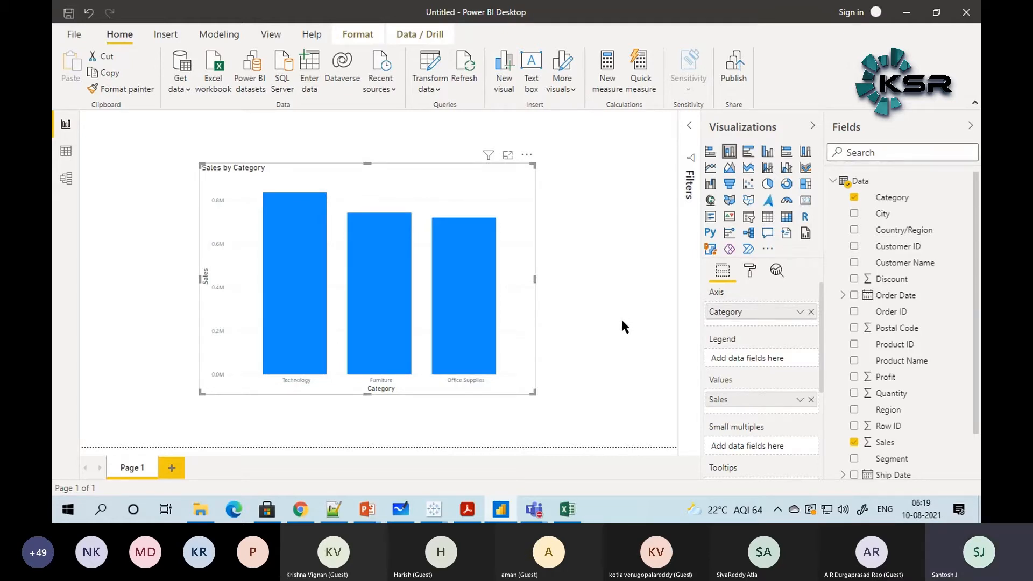
# Step: Add a second report page and rename Page 1 as Basic Graph
pyautogui.click(171, 468)
pyautogui.click(131, 468)
pyautogui.rightClick(132, 468)
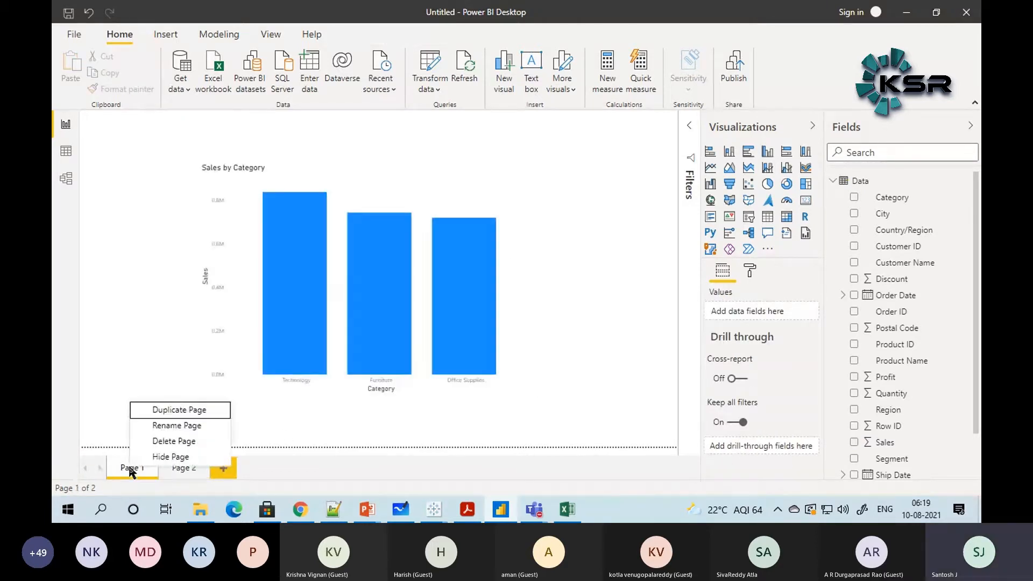
pyautogui.click(165, 425)
pyautogui.write('Basic ')
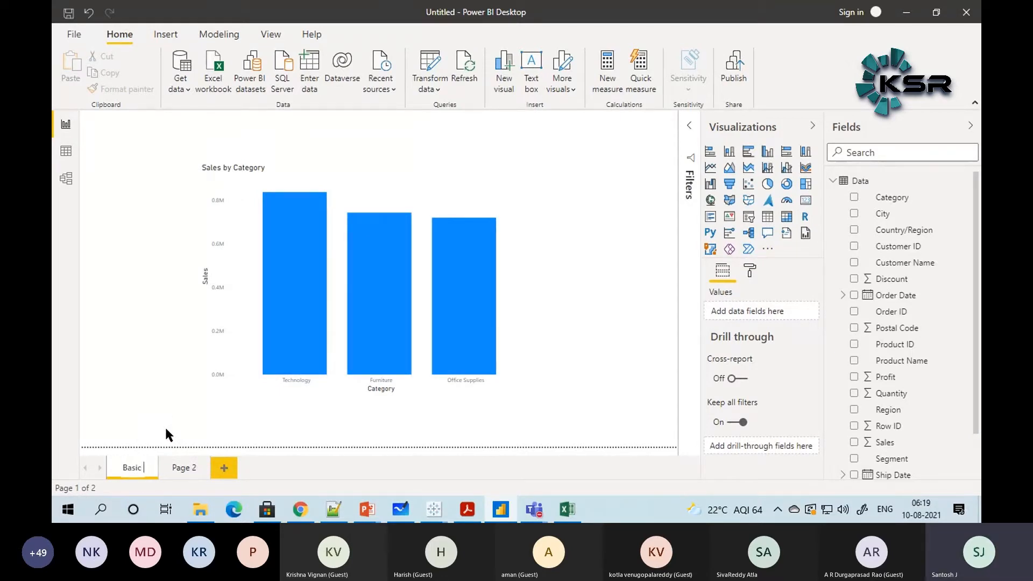
pyautogui.write('Graph')
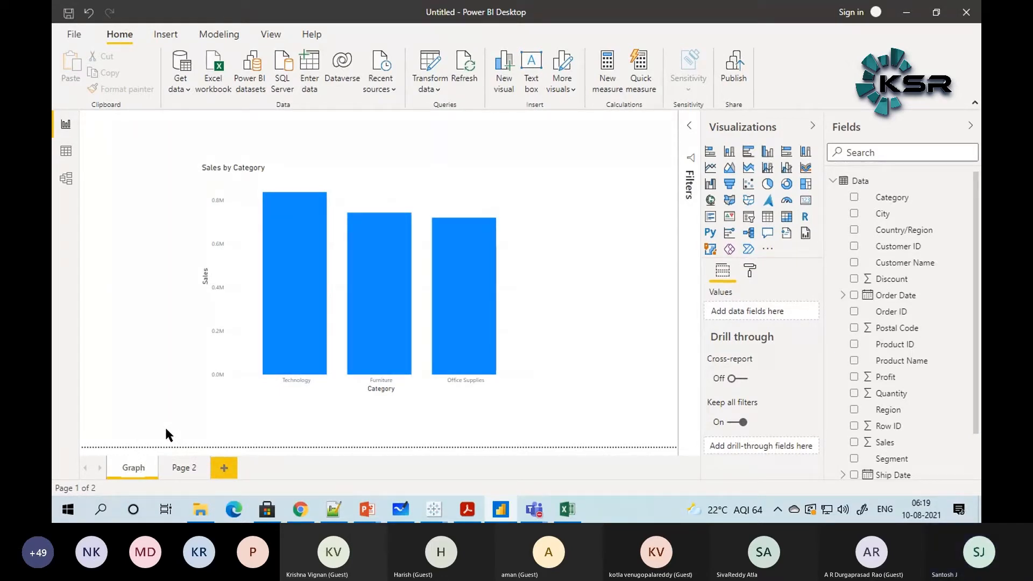
# Step: Add an empty stacked column chart on Page 2, enlarge it and move it to the middle of the canvas
pyautogui.click(186, 466)
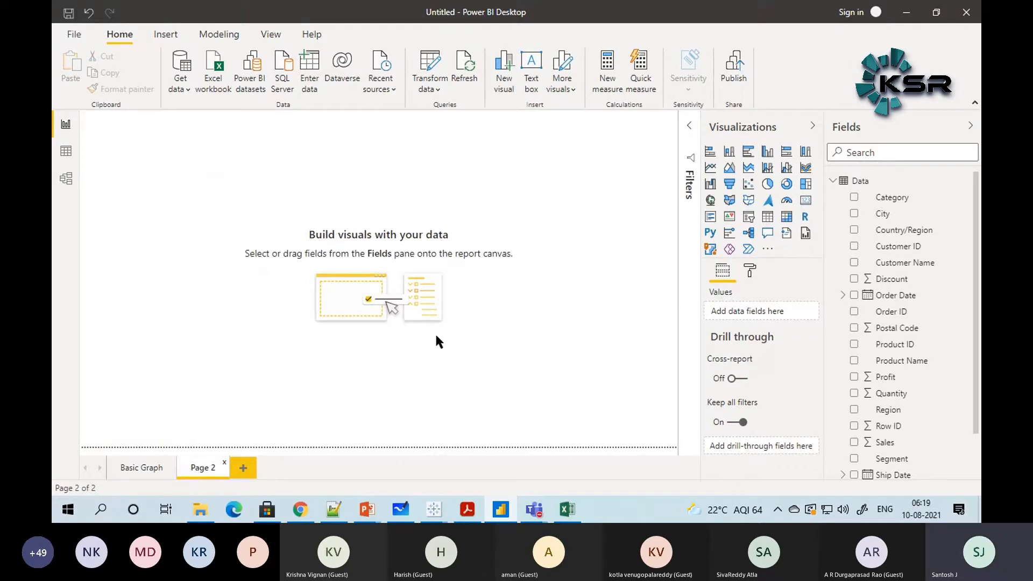
pyautogui.click(729, 152)
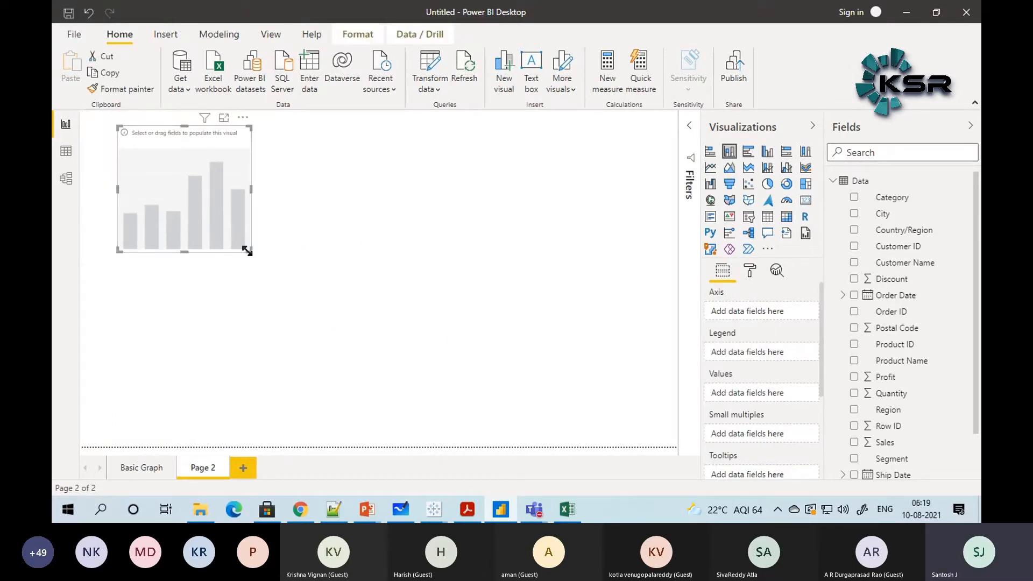
pyautogui.moveTo(251, 250); pyautogui.dragTo(452, 343)
pyautogui.moveTo(269, 247); pyautogui.dragTo(345, 286)
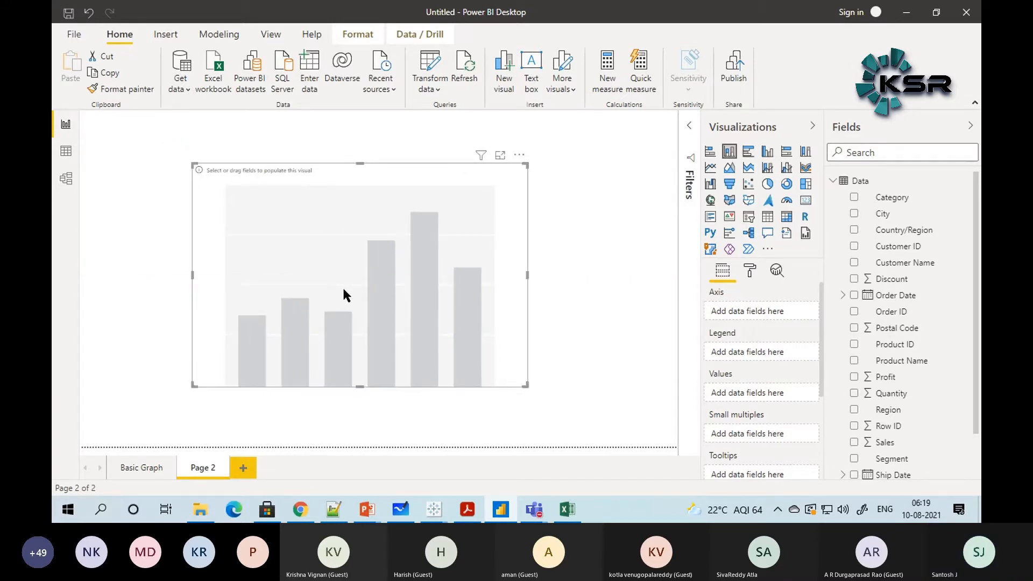
# Step: Assign Category to the Axis and Sales to the Values of the new chart on Page 2
pyautogui.moveTo(891, 197); pyautogui.dragTo(764, 315)
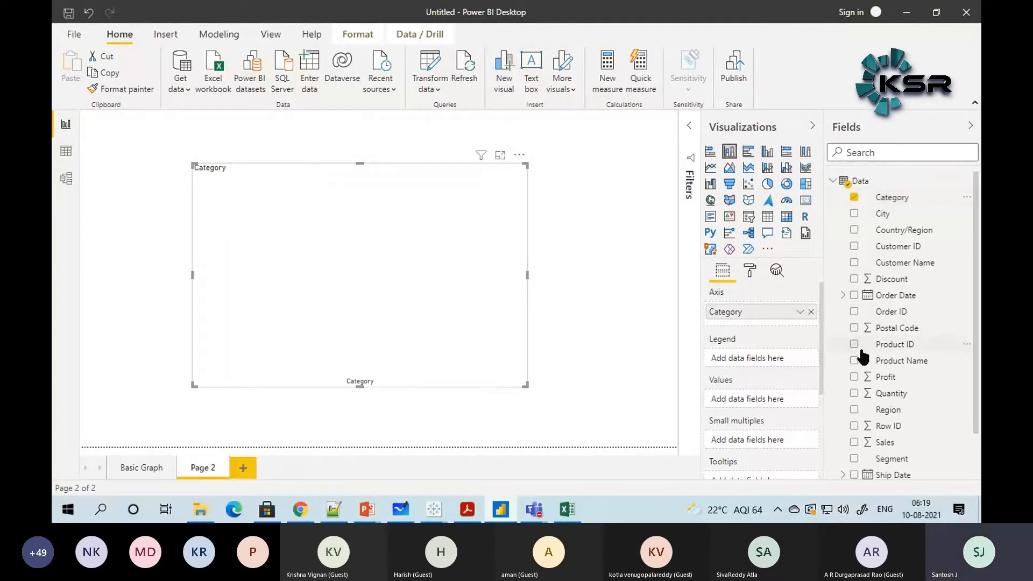
pyautogui.moveTo(885, 443); pyautogui.dragTo(761, 411)
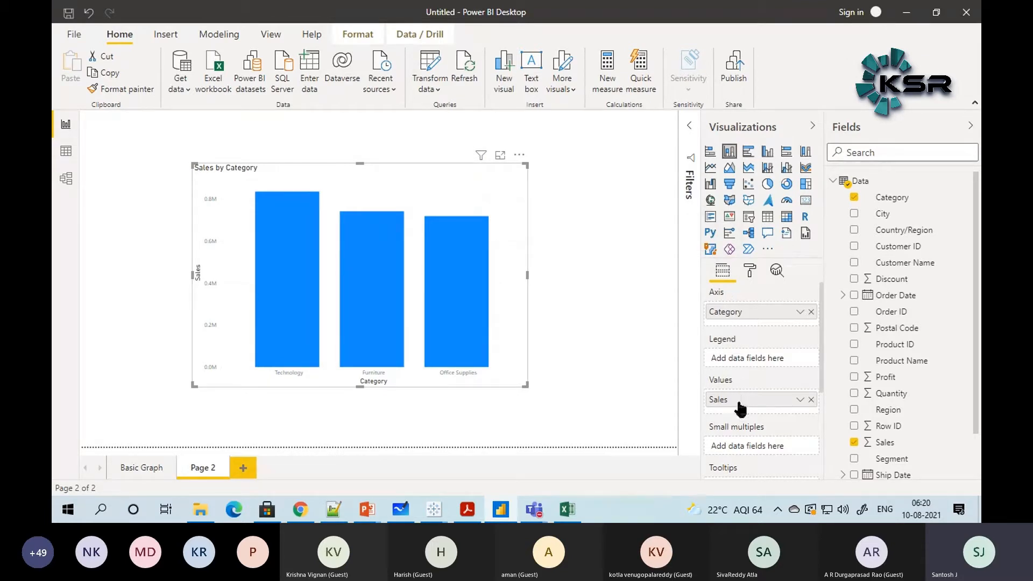
pyautogui.scroll(-3, 738, 453)
pyautogui.scroll(3, 738, 453)
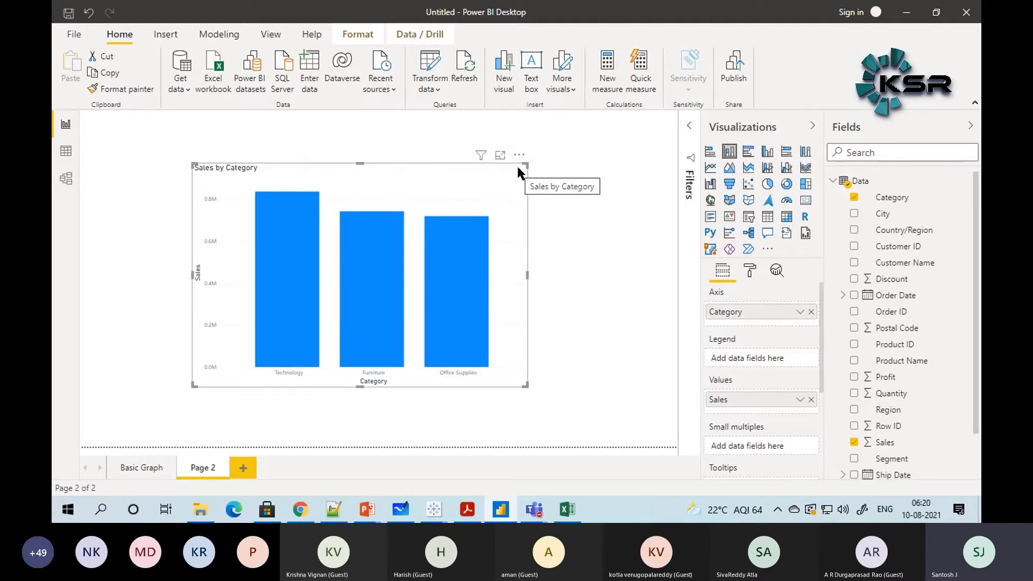
# Step: Open the chart's formatting options and demonstrate turning the X axis and Y axis off and back on
pyautogui.click(751, 272)
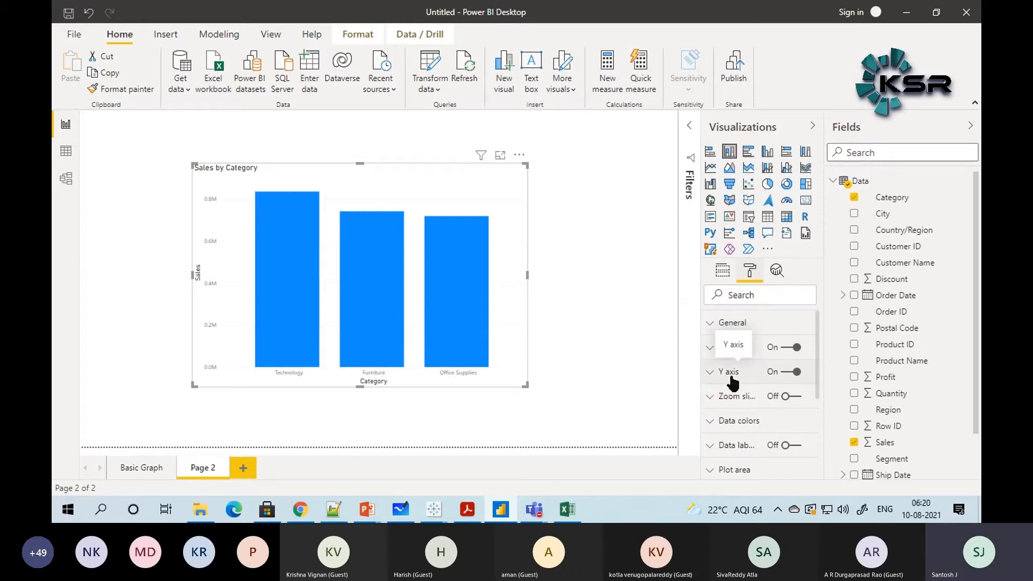
pyautogui.click(789, 348)
pyautogui.click(787, 371)
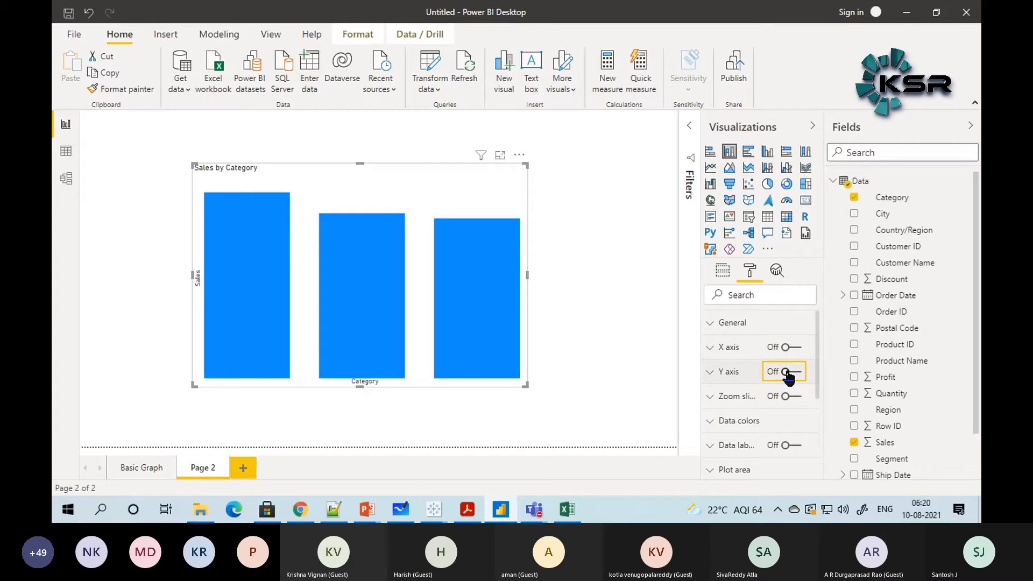
pyautogui.click(789, 347)
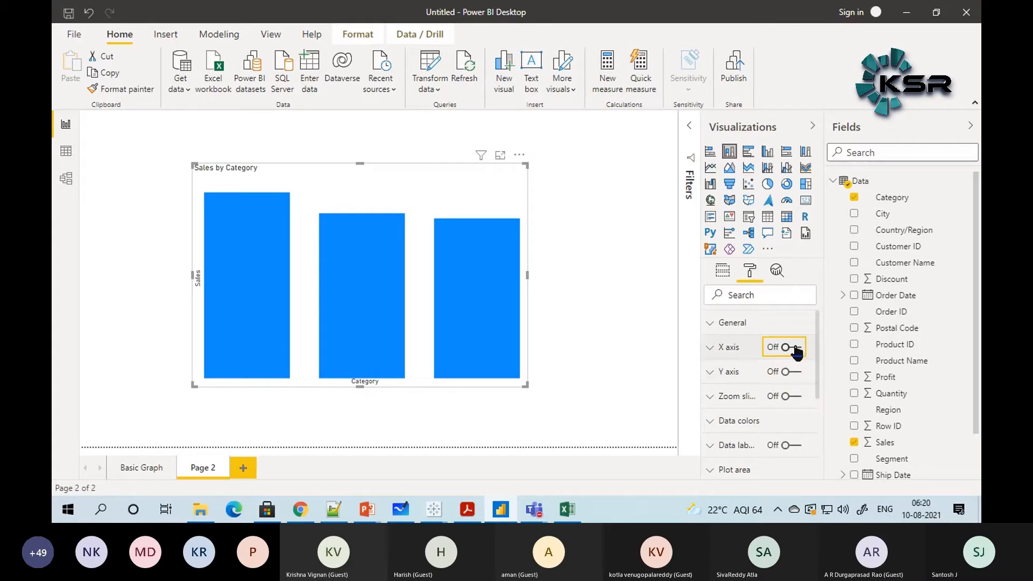
pyautogui.click(798, 375)
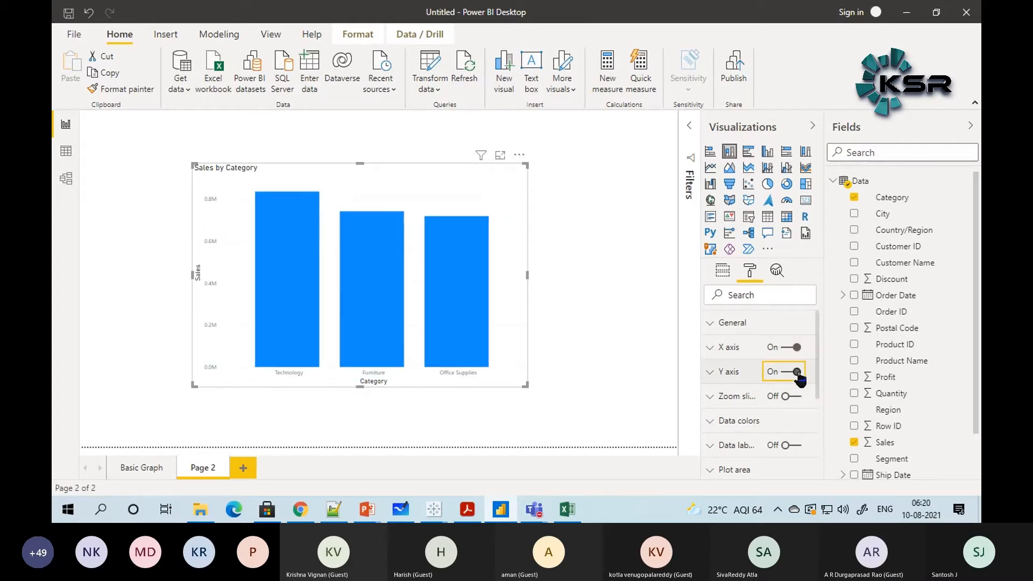
pyautogui.click(785, 373)
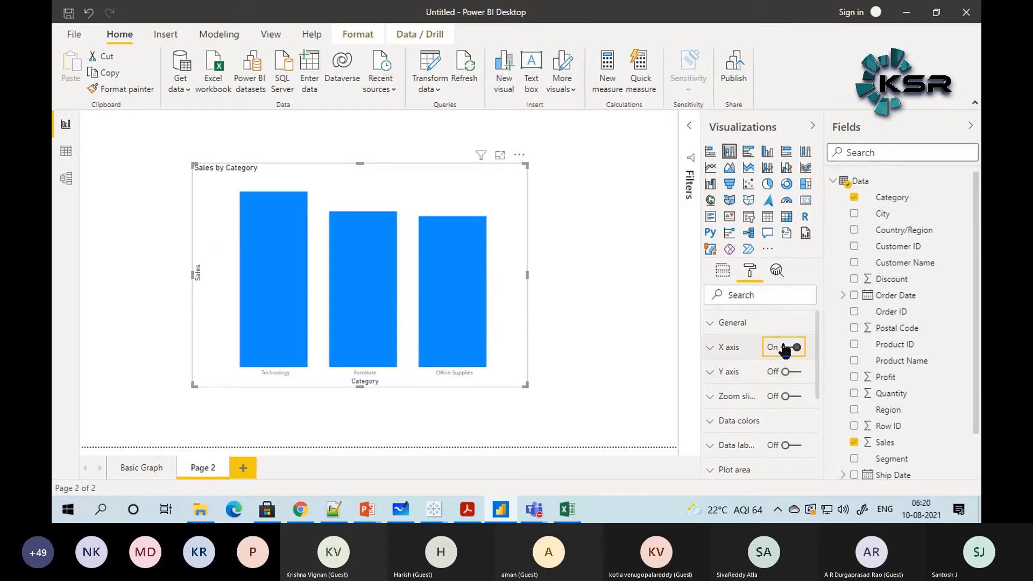
pyautogui.click(787, 348)
pyautogui.click(790, 348)
pyautogui.click(786, 371)
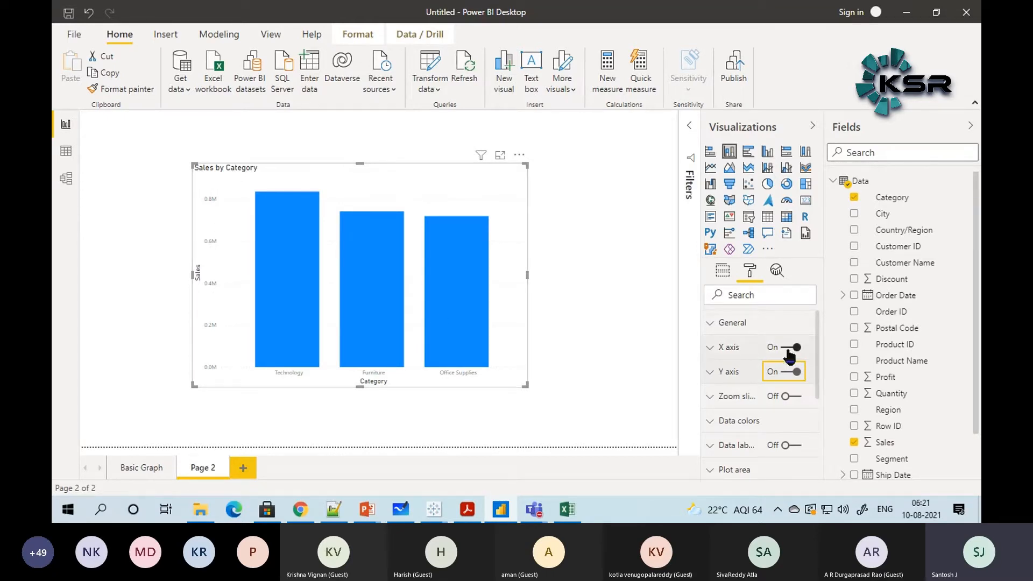
# Step: Demonstrate the axis display again by switching the chart's X axis and Y axis off and on
pyautogui.click(786, 347)
pyautogui.click(786, 372)
pyautogui.click(786, 348)
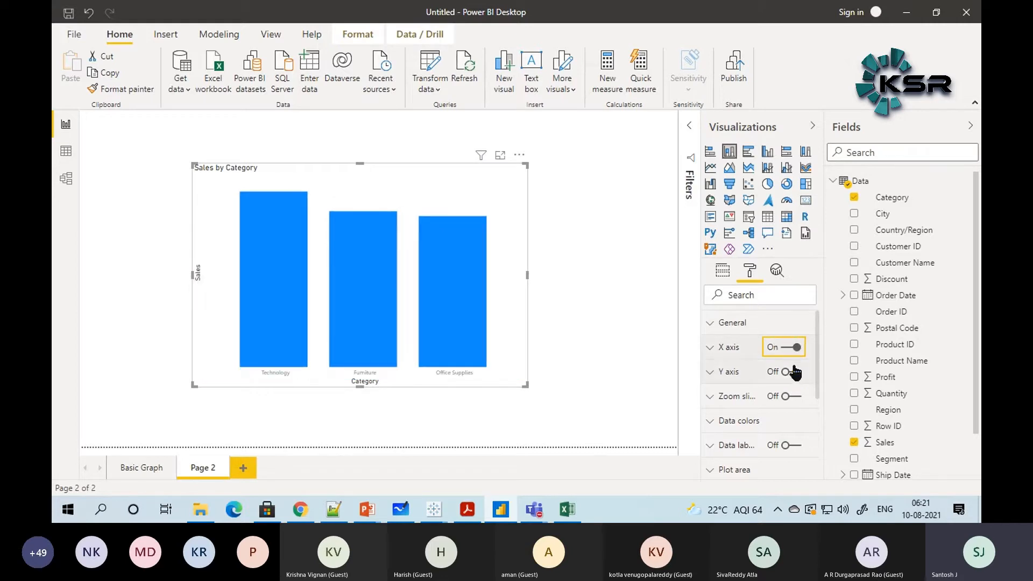
pyautogui.click(795, 372)
# Step: Expand the X axis formatting options and set the axis label color to black
pyautogui.click(711, 348)
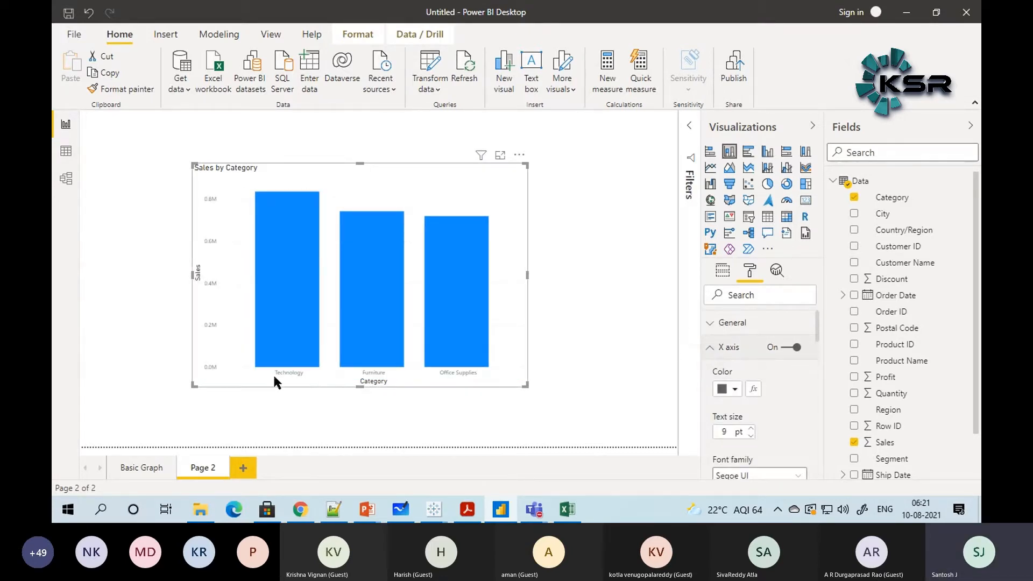
pyautogui.click(733, 389)
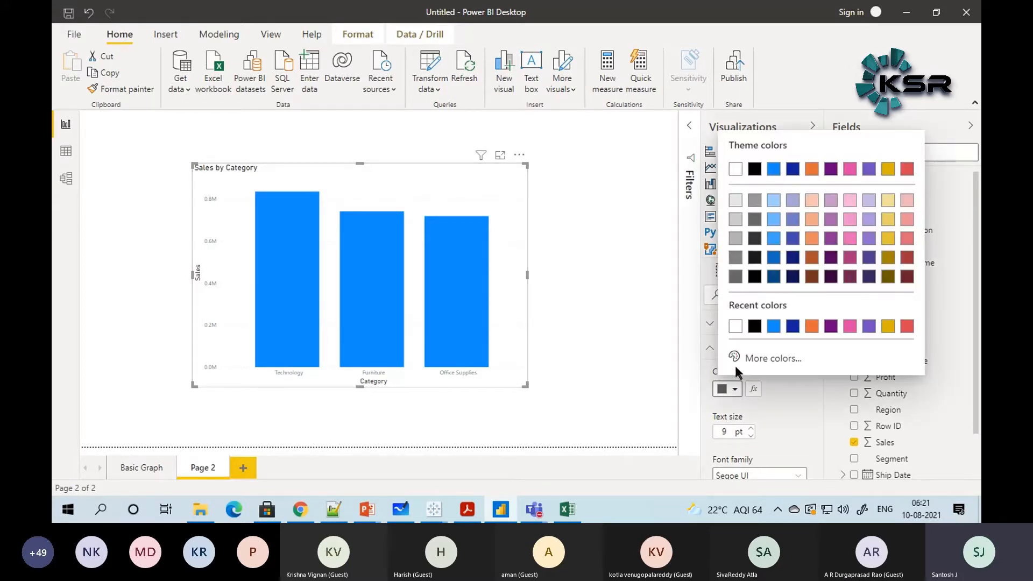
pyautogui.click(754, 167)
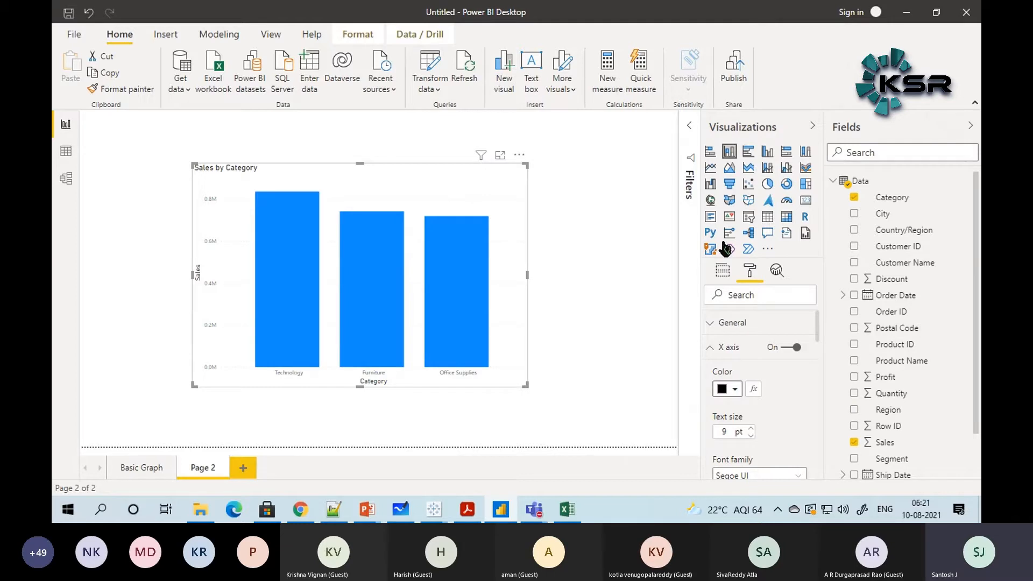
# Step: Increase the X axis text size to 16 pt
pyautogui.scroll(-3, 759, 377)
pyautogui.click(751, 361)
pyautogui.click(751, 361)
pyautogui.click(751, 361)
pyautogui.click(752, 361)
pyautogui.click(751, 361)
pyautogui.click(751, 361)
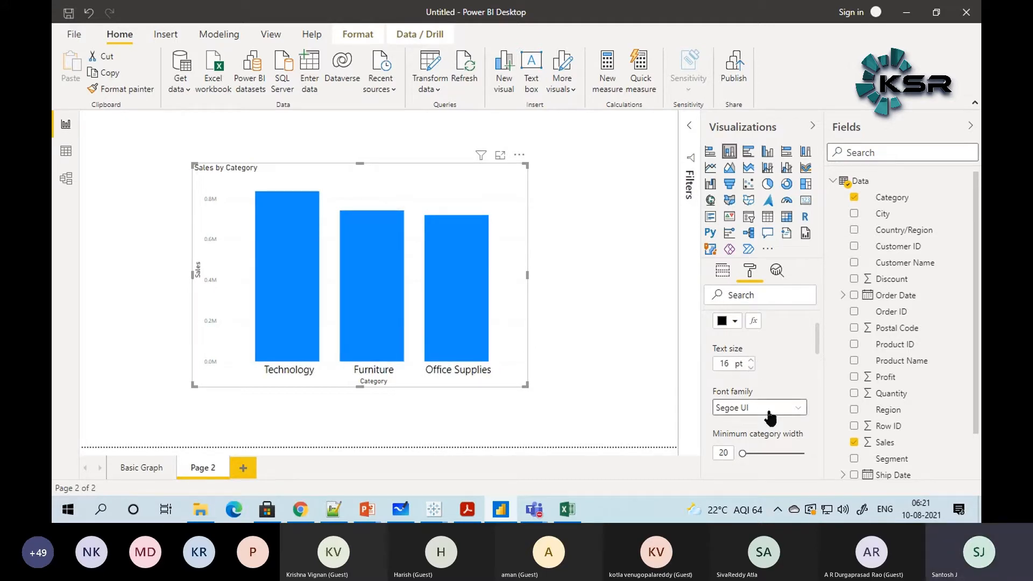
# Step: Set the X axis font family to Segoe UI Bold
pyautogui.click(800, 411)
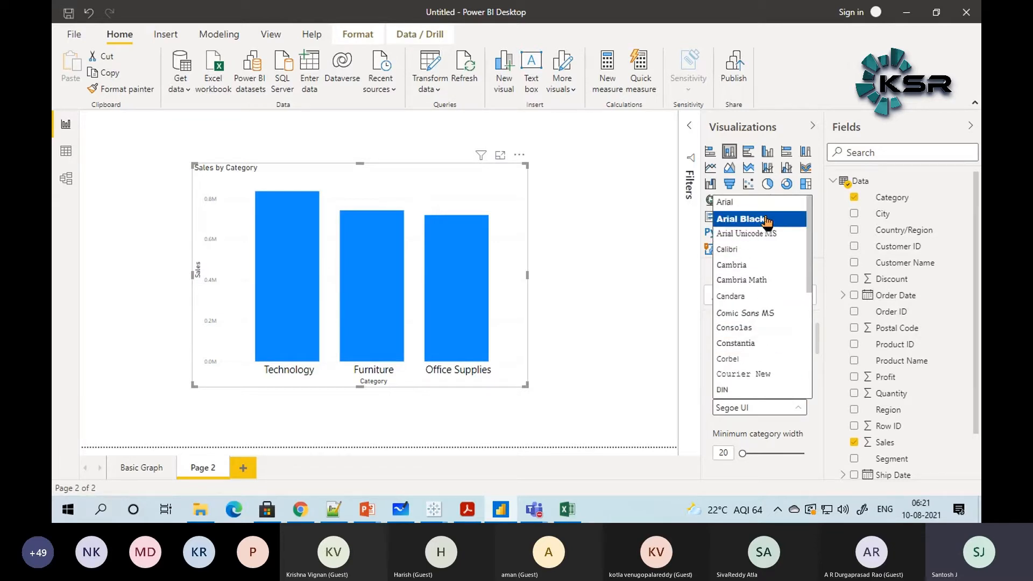
pyautogui.scroll(-4, 764, 236)
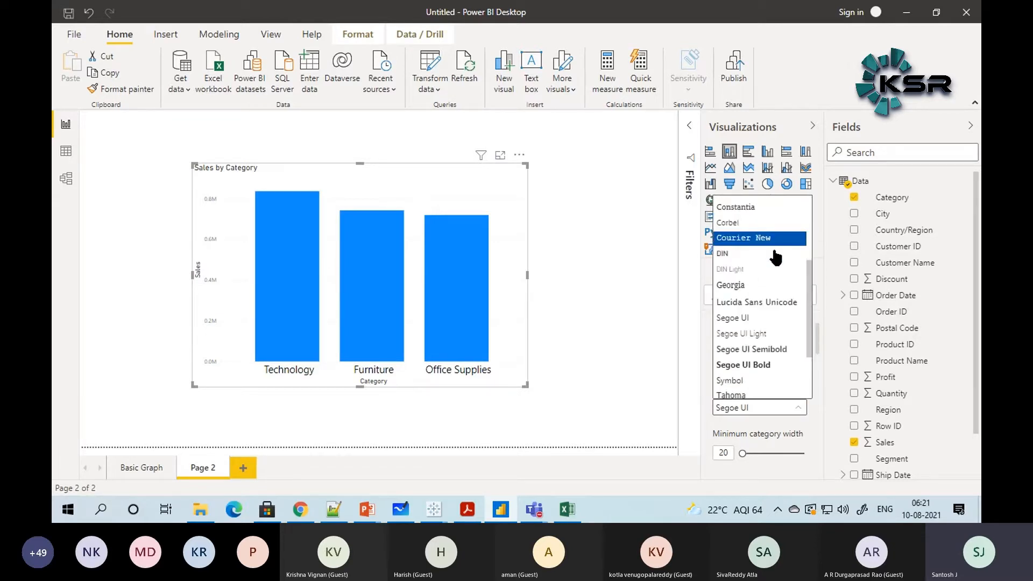
pyautogui.click(740, 296)
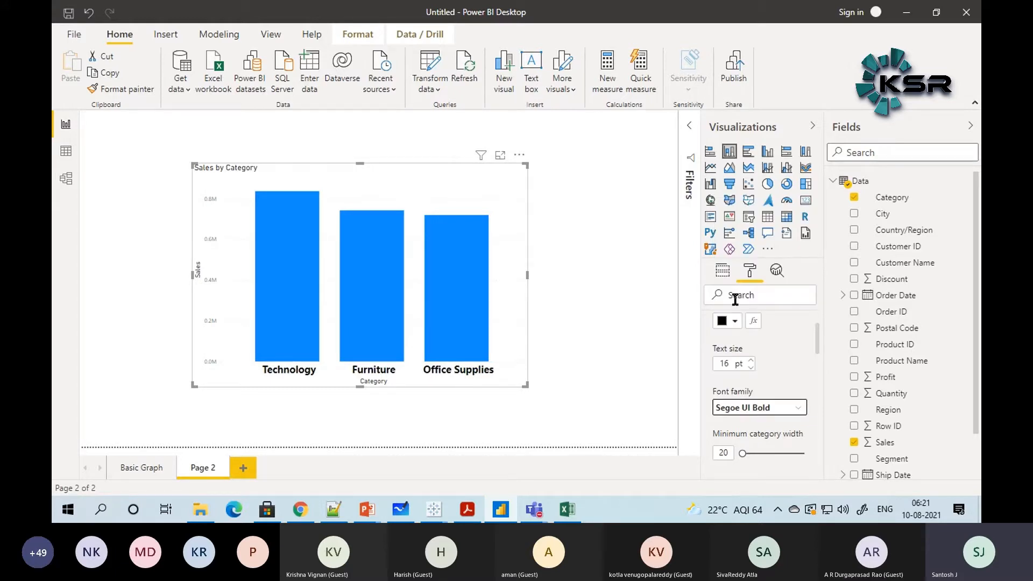
# Step: Try other font families on the X axis labels, including Lucida Sans Unicode and Times New Roman
pyautogui.click(772, 409)
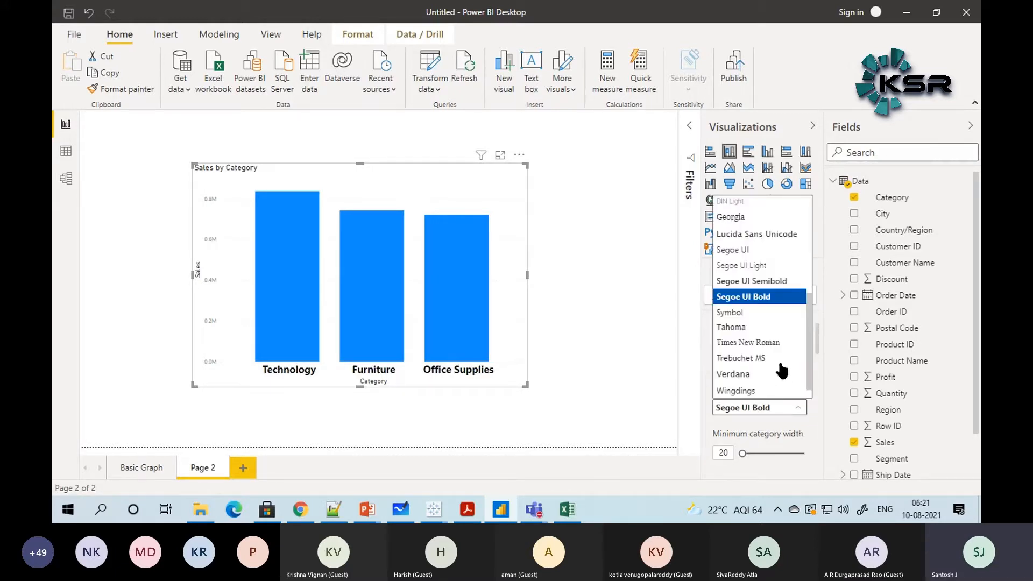
pyautogui.click(747, 206)
pyautogui.click(747, 410)
pyautogui.click(752, 234)
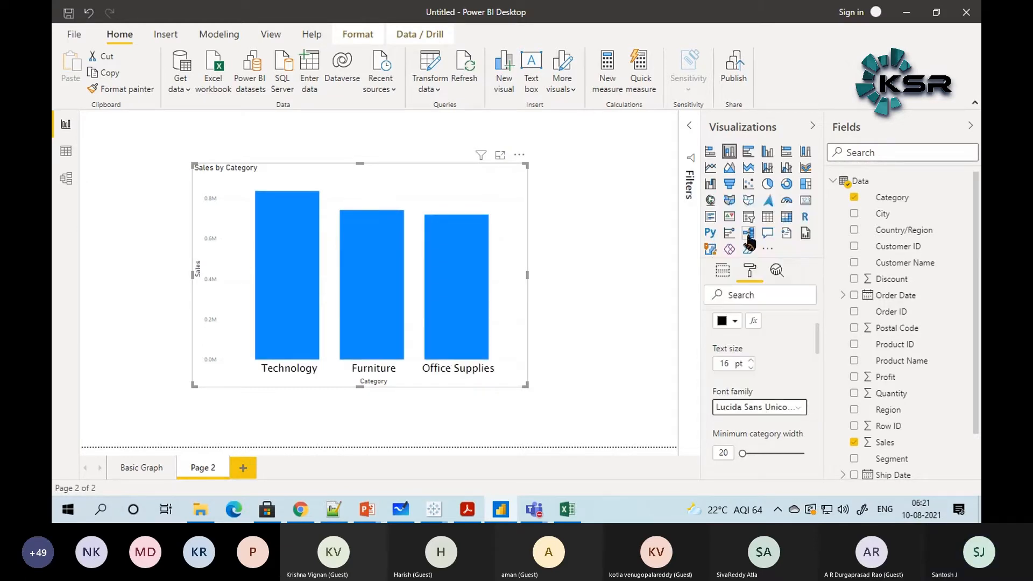
pyautogui.click(756, 410)
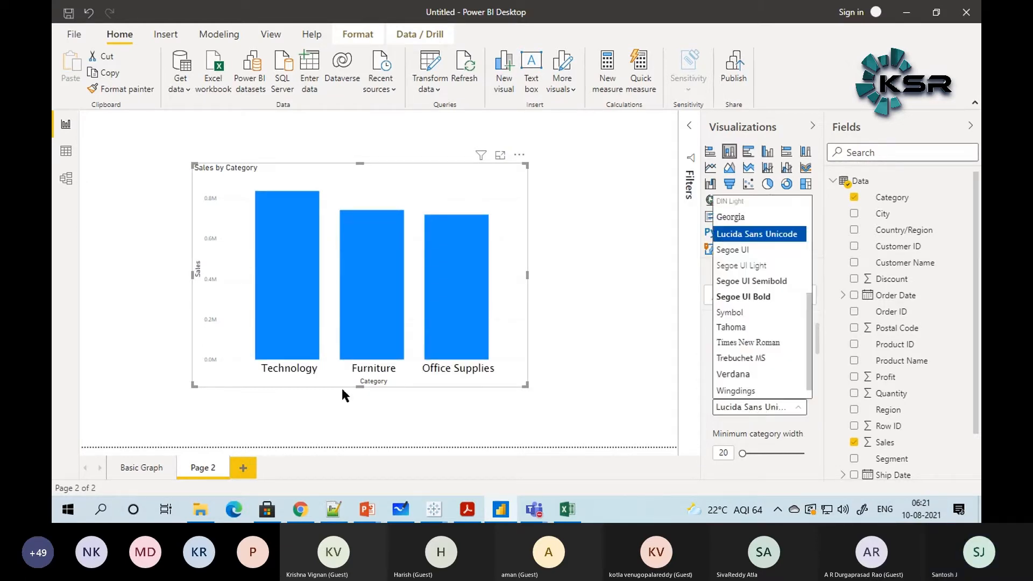
pyautogui.click(733, 343)
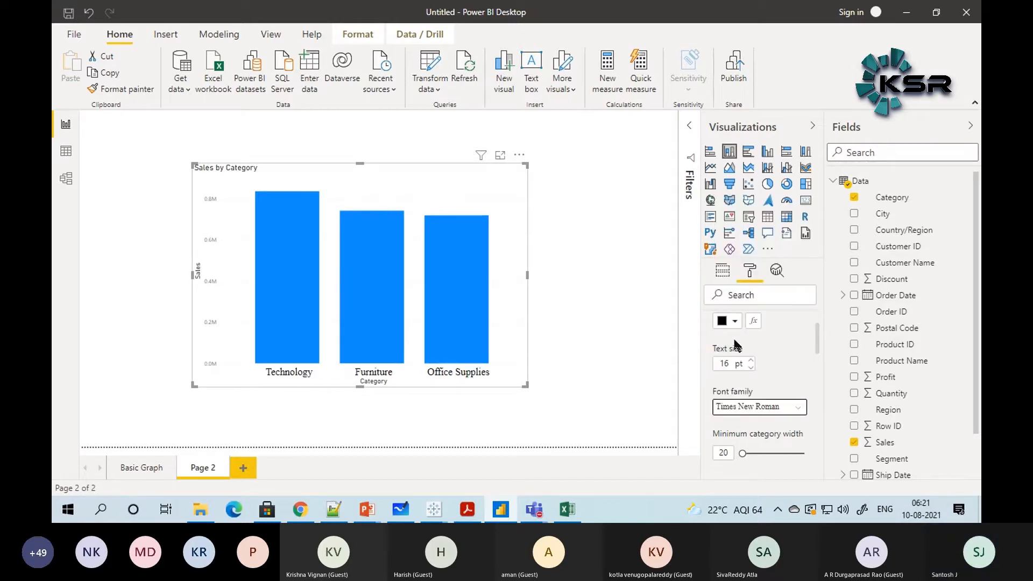
# Step: Try Wingdings and Verdana on the X axis labels and return the font family to Segoe UI Bold
pyautogui.click(737, 414)
pyautogui.scroll(-1, 734, 379)
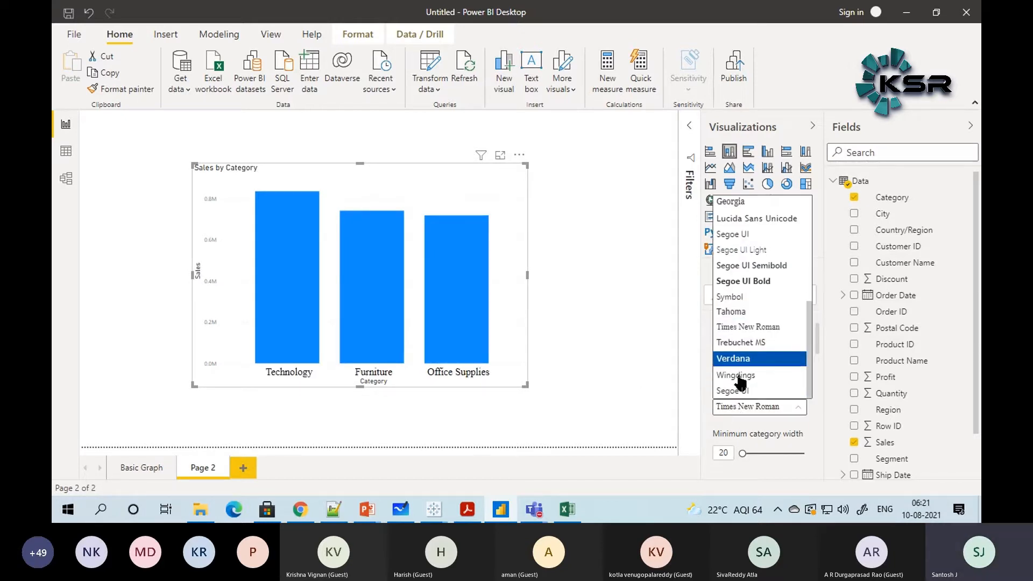
pyautogui.click(739, 377)
pyautogui.click(742, 409)
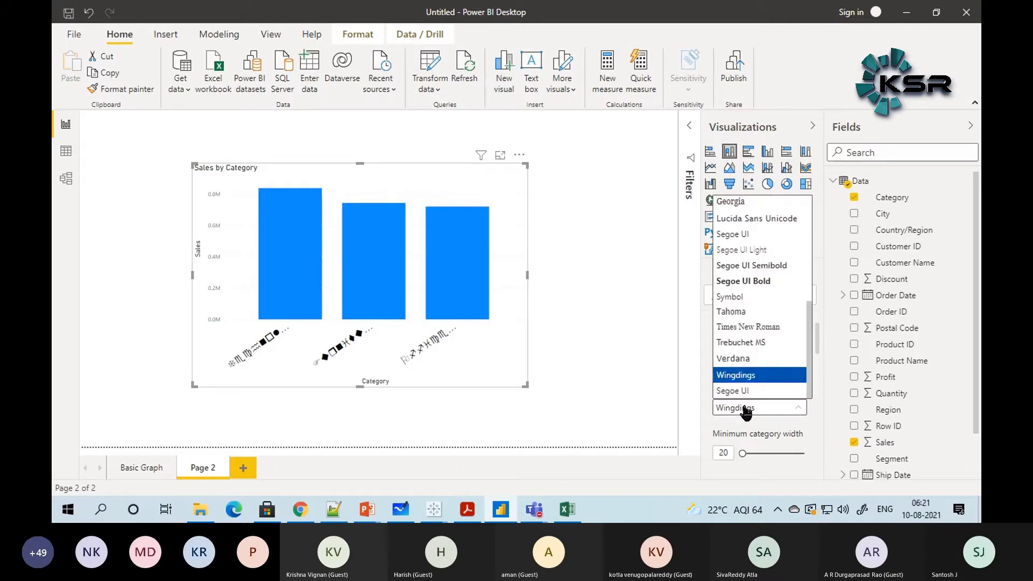
pyautogui.click(745, 360)
pyautogui.click(745, 410)
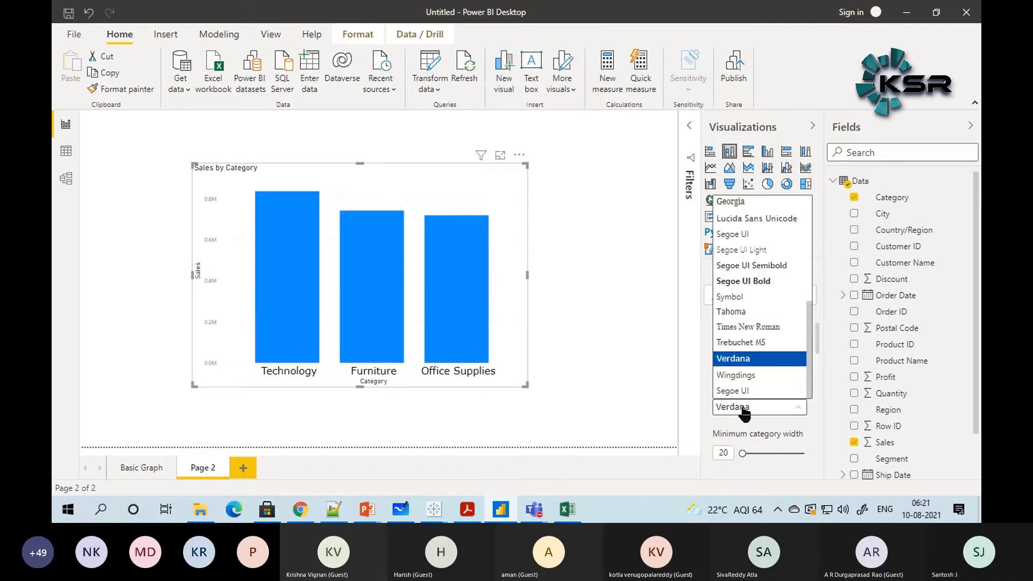
pyautogui.click(750, 294)
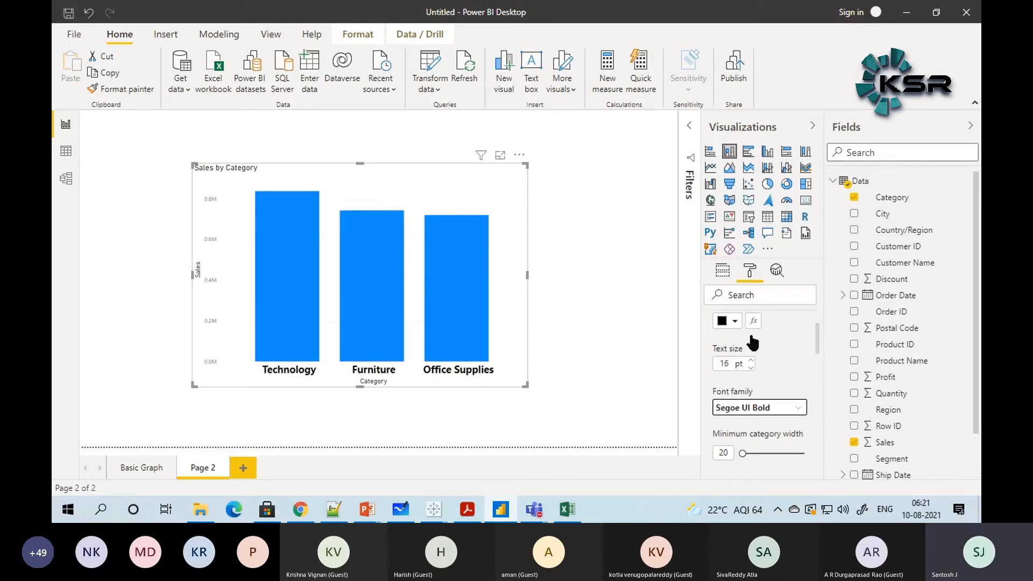
pyautogui.click(748, 409)
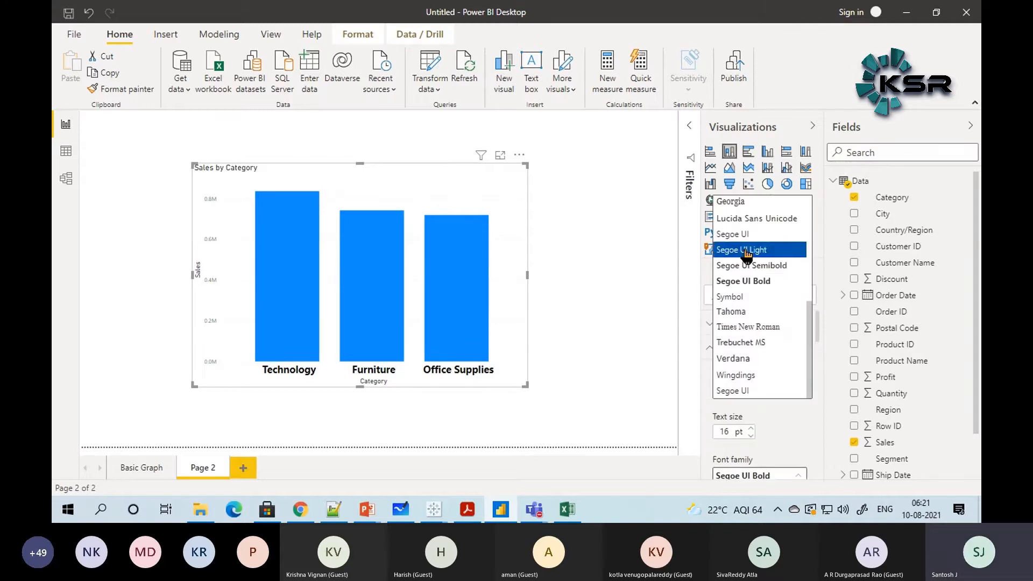
pyautogui.scroll(5, 747, 252)
pyautogui.scroll(-5, 737, 291)
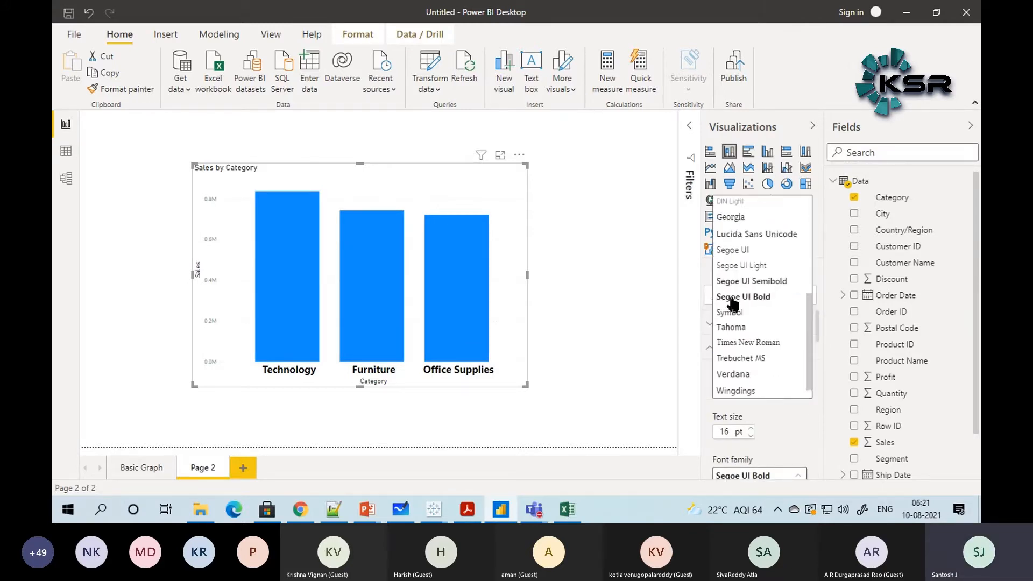
pyautogui.click(741, 283)
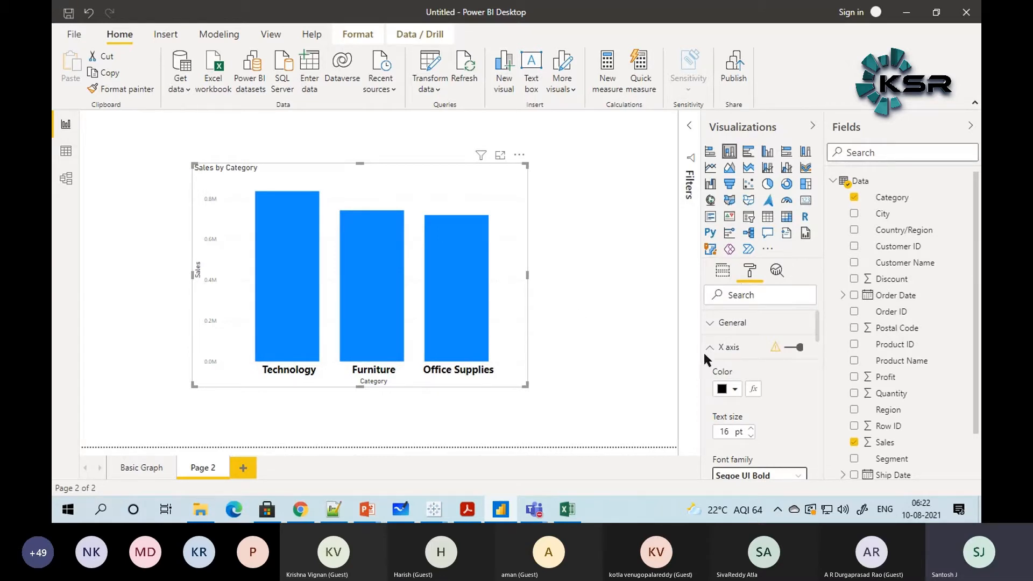
# Step: Turn the X axis off and back on, and reduce its text size to 14 pt
pyautogui.click(790, 351)
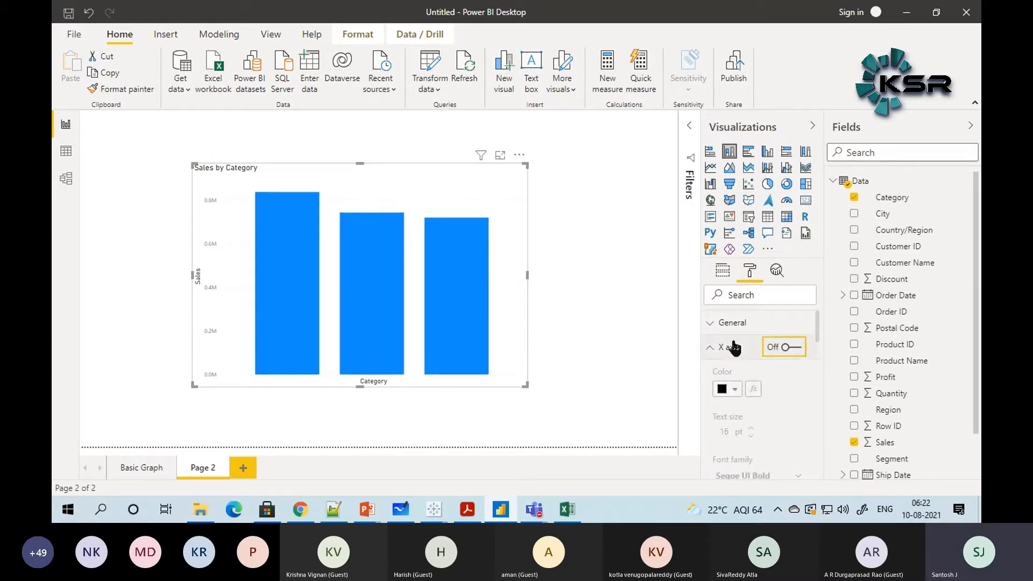
pyautogui.click(795, 348)
pyautogui.scroll(-3, 729, 374)
pyautogui.scroll(1, 730, 379)
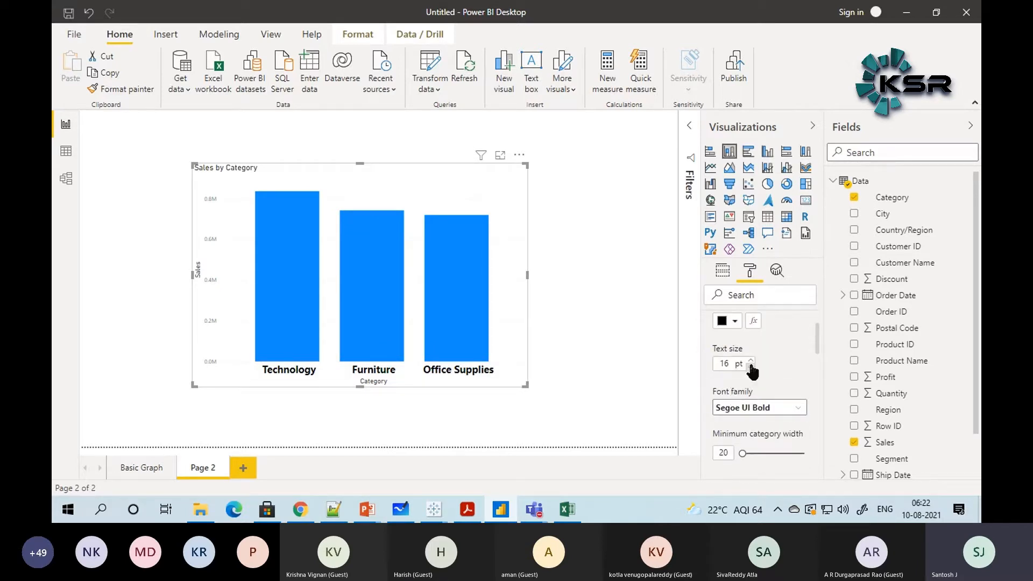
pyautogui.click(751, 368)
pyautogui.click(750, 368)
# Step: Try dark blue, purple, dark gold and yellow as the X axis label color and return it to black
pyautogui.scroll(1, 749, 371)
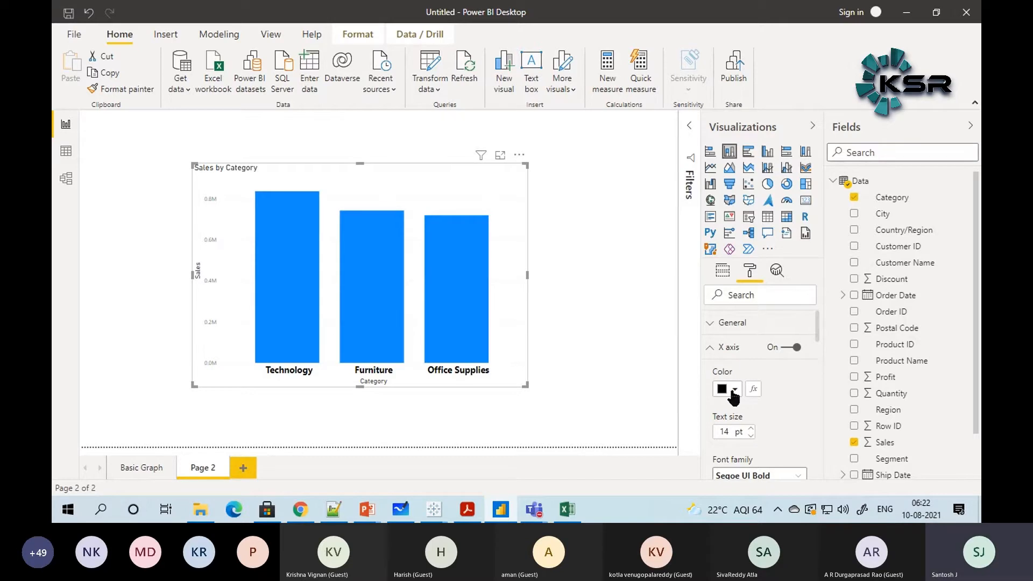
pyautogui.click(733, 391)
pyautogui.click(789, 329)
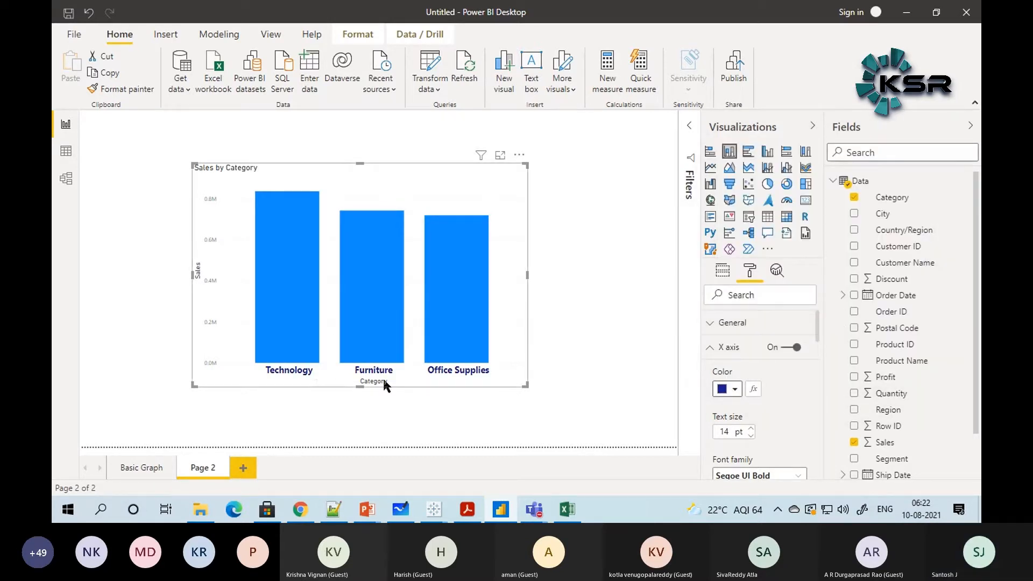
pyautogui.click(735, 391)
pyautogui.click(831, 326)
pyautogui.click(735, 389)
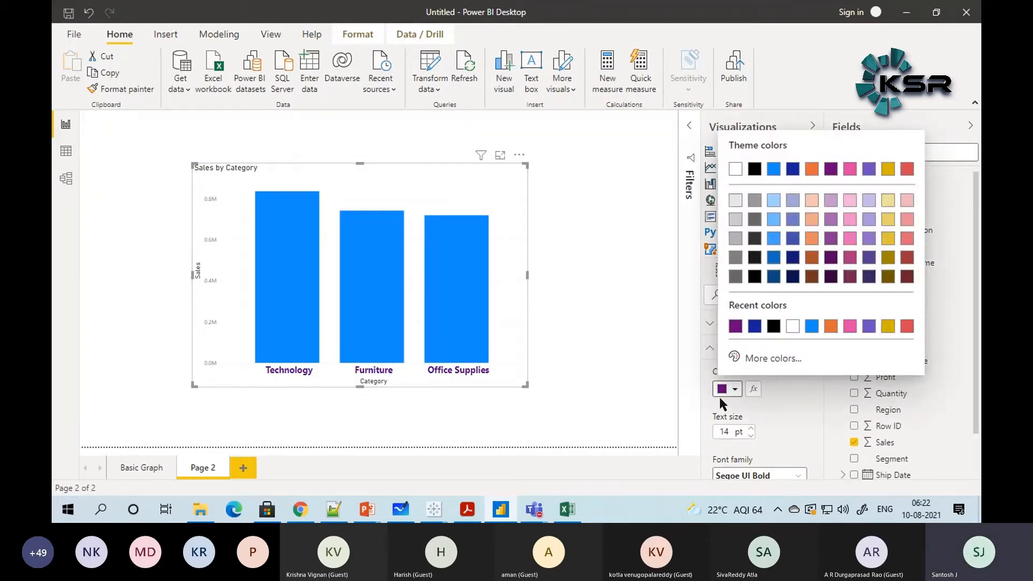
pyautogui.click(895, 277)
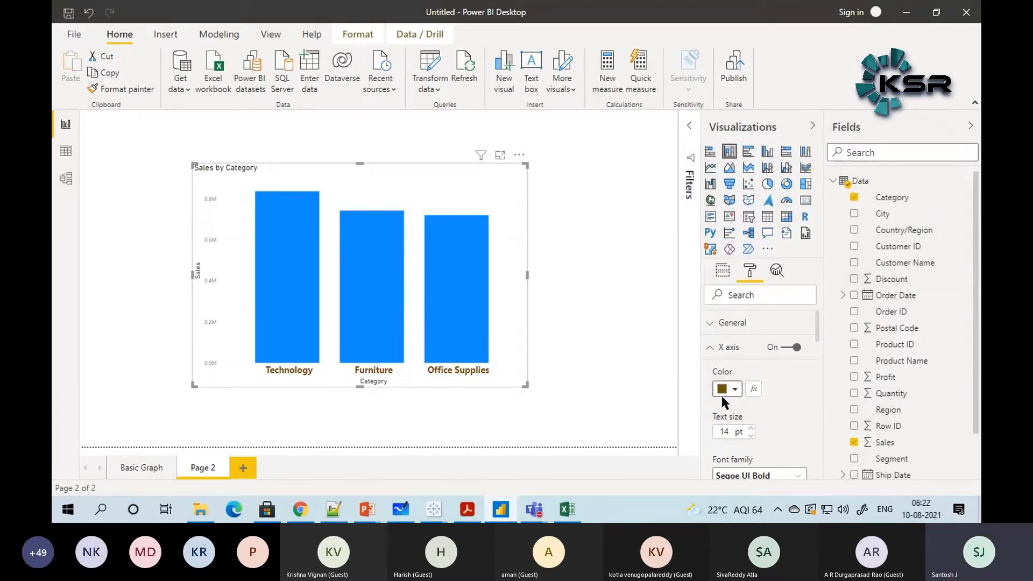
pyautogui.click(734, 389)
pyautogui.click(889, 238)
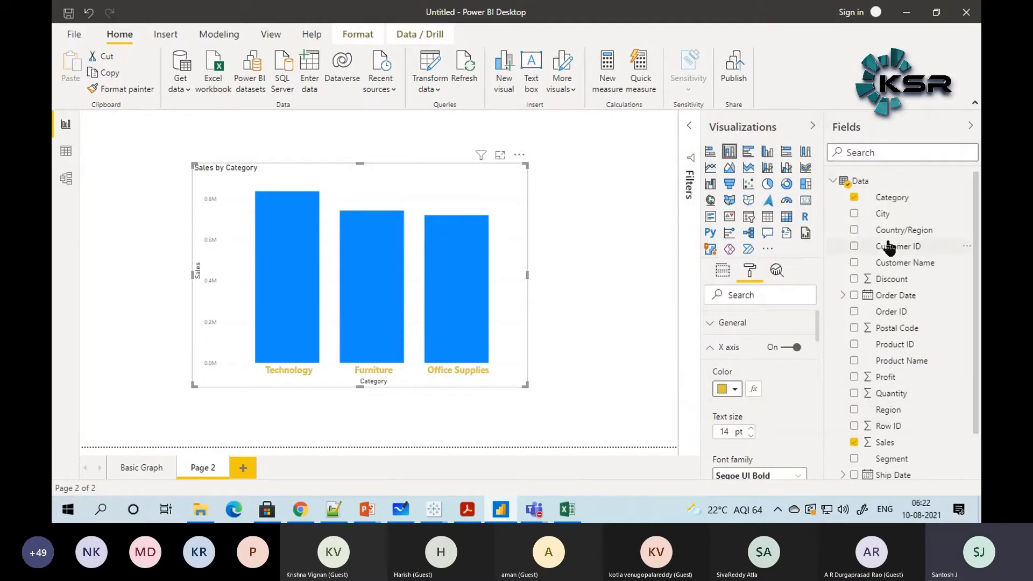
pyautogui.click(736, 389)
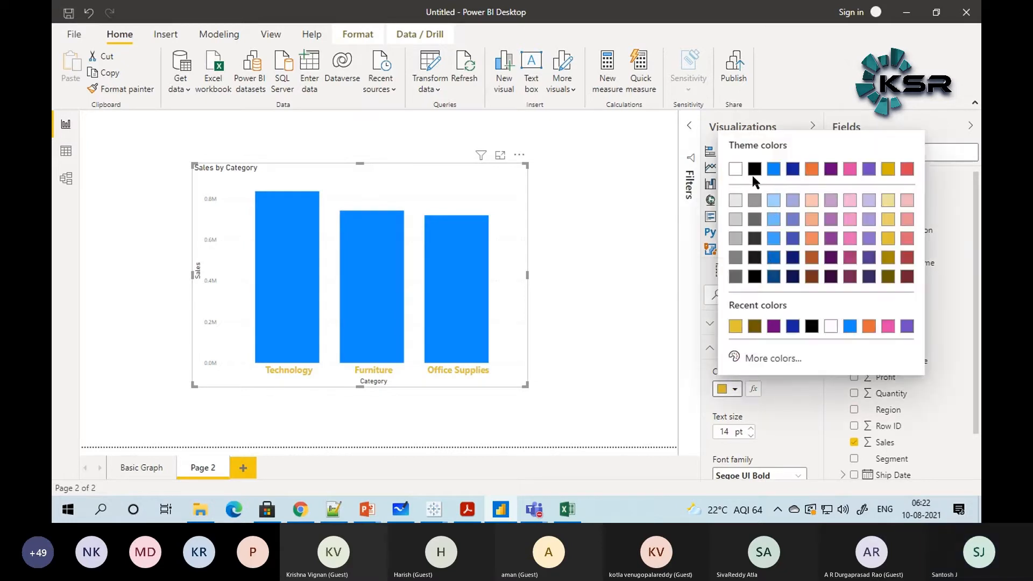
pyautogui.click(789, 170)
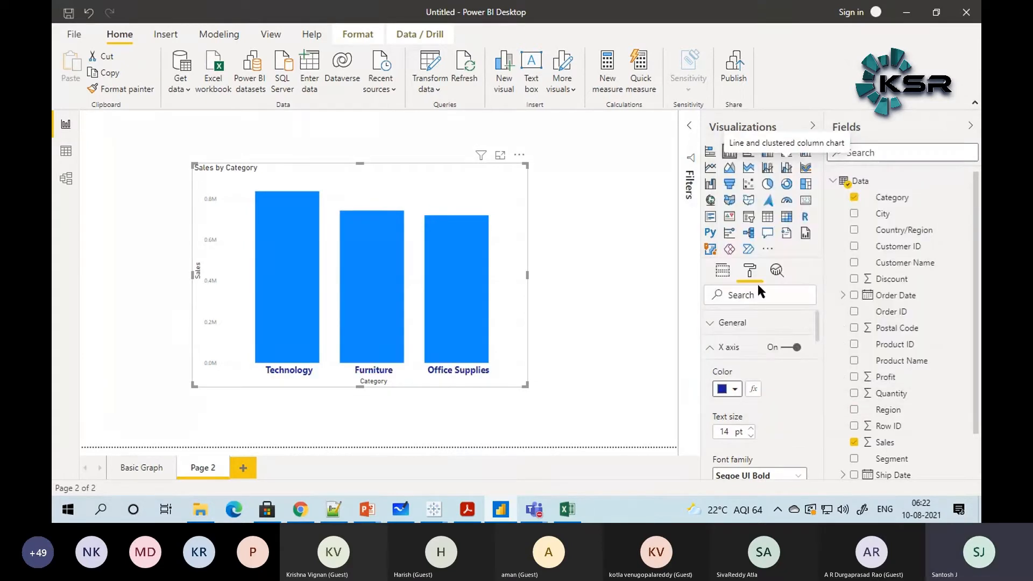
pyautogui.click(734, 389)
pyautogui.click(755, 169)
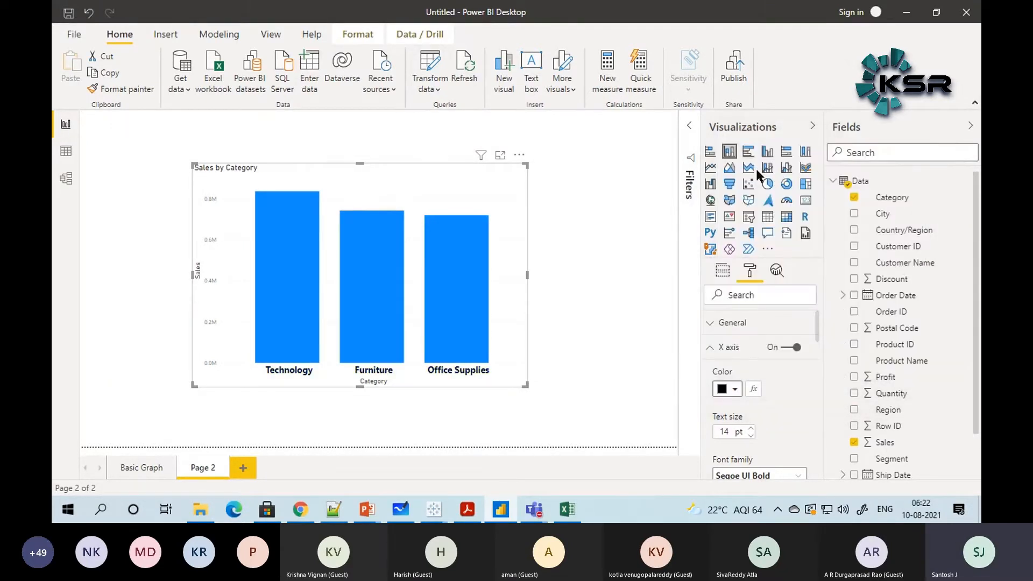
# Step: Set the X axis minimum category width to 57, maximum size to 18% and inner padding to 19%
pyautogui.scroll(-1, 720, 376)
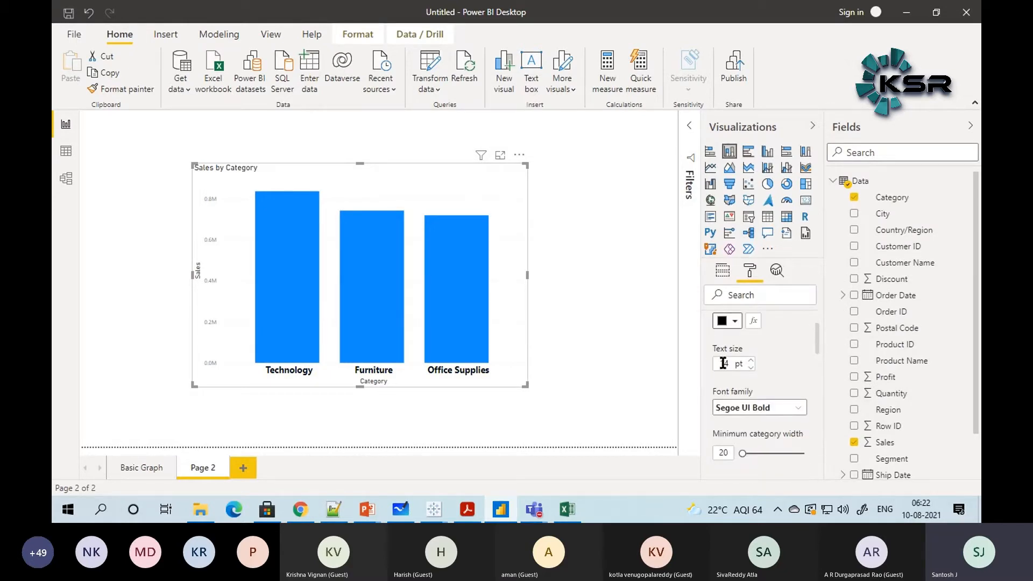
pyautogui.scroll(-1, 731, 354)
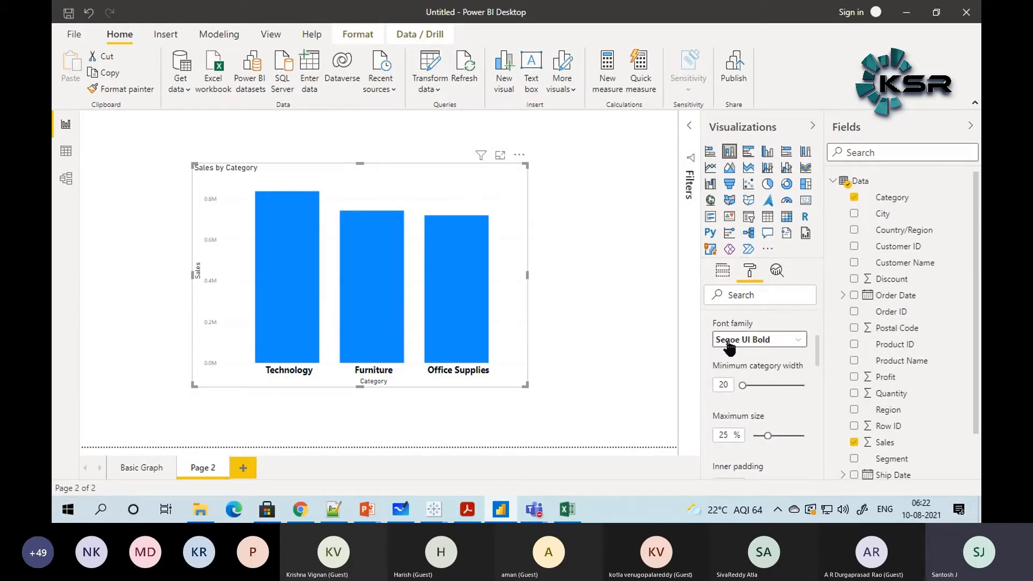
pyautogui.scroll(-1, 733, 350)
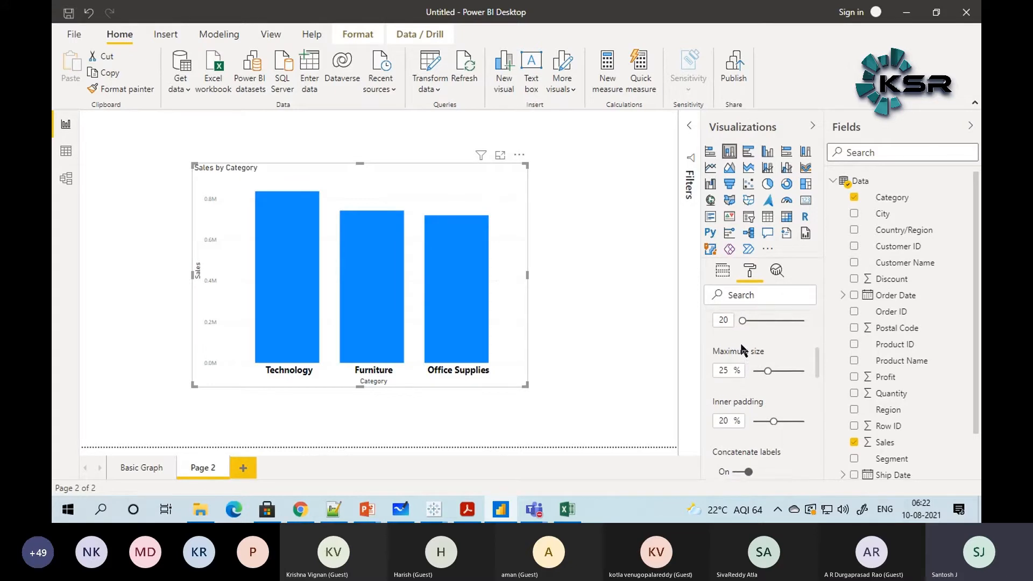
pyautogui.scroll(1, 745, 360)
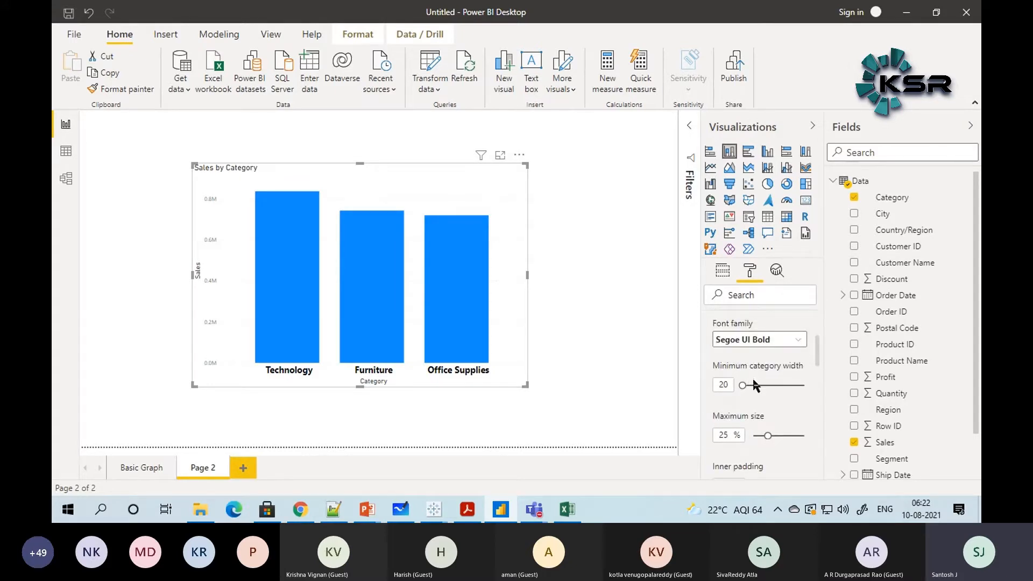
pyautogui.moveTo(749, 384)
pyautogui.mouseDown()
pyautogui.moveTo(795, 385)
pyautogui.moveTo(748, 386)
pyautogui.moveTo(761, 367)
pyautogui.moveTo(795, 367)
pyautogui.moveTo(758, 367)
pyautogui.mouseUp()
pyautogui.scroll(-2, 762, 406)
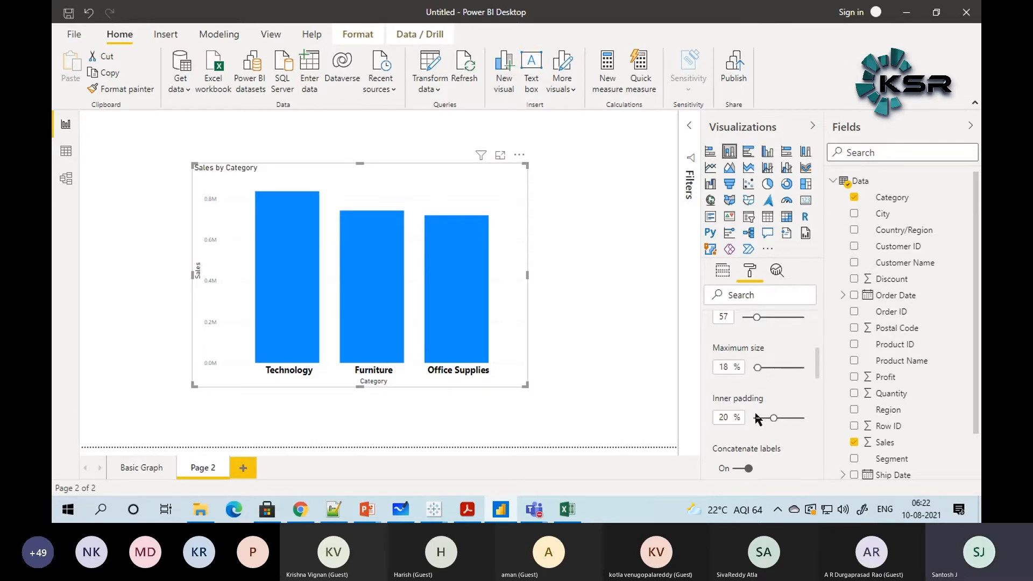
pyautogui.moveTo(759, 419)
pyautogui.mouseDown()
pyautogui.moveTo(801, 418)
pyautogui.moveTo(759, 418)
pyautogui.moveTo(772, 418)
pyautogui.mouseUp()
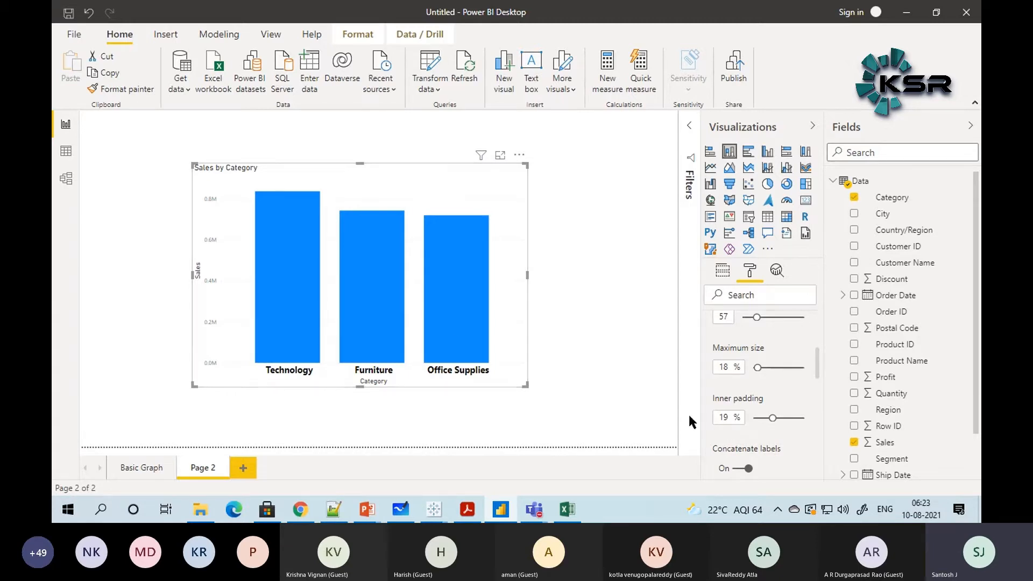
# Step: Turn the X axis title off and on repeatedly to compare, leaving it on
pyautogui.scroll(1, 756, 419)
pyautogui.scroll(-1, 757, 418)
pyautogui.scroll(-3, 747, 417)
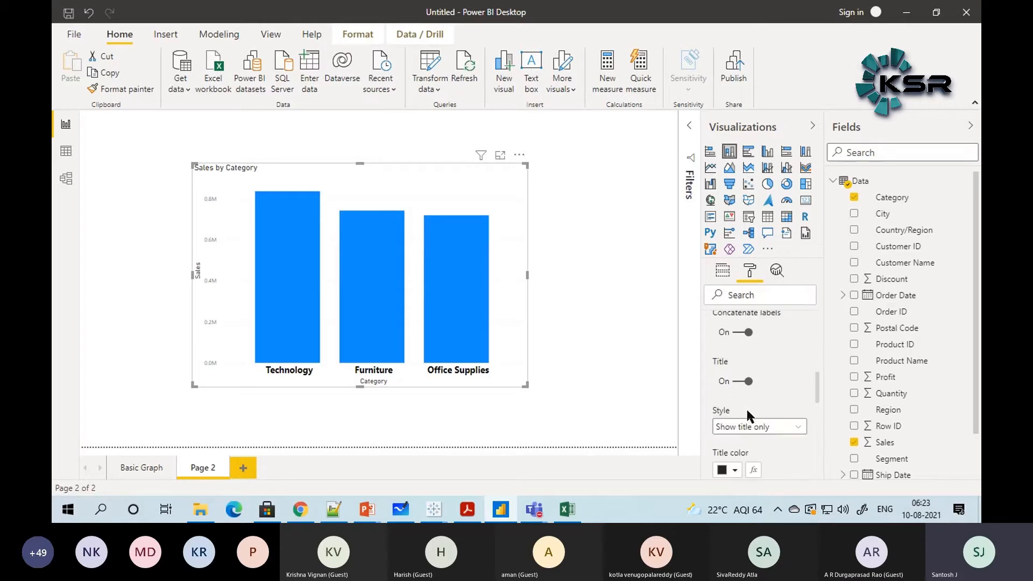
pyautogui.click(737, 382)
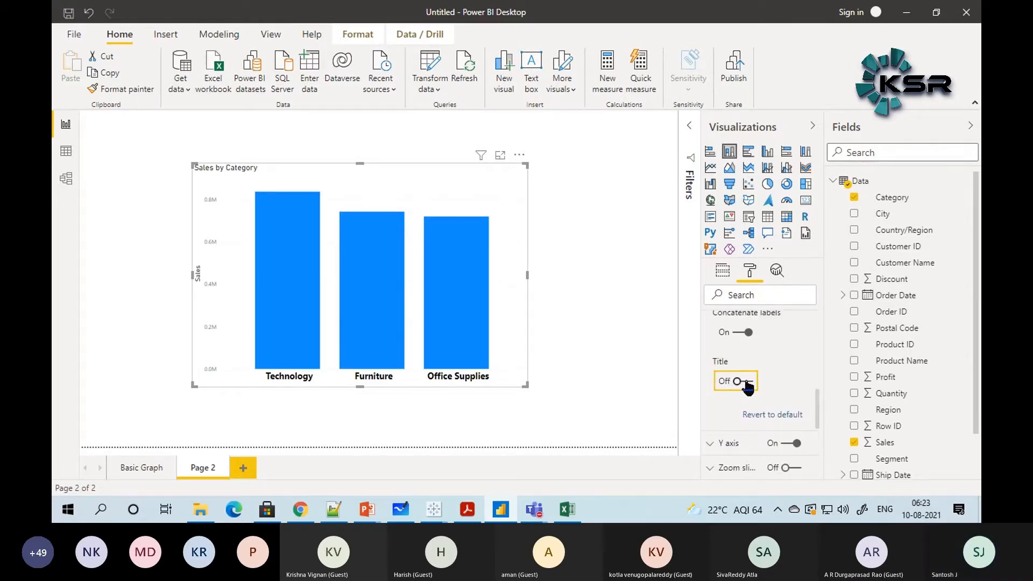
pyautogui.click(741, 383)
pyautogui.click(737, 383)
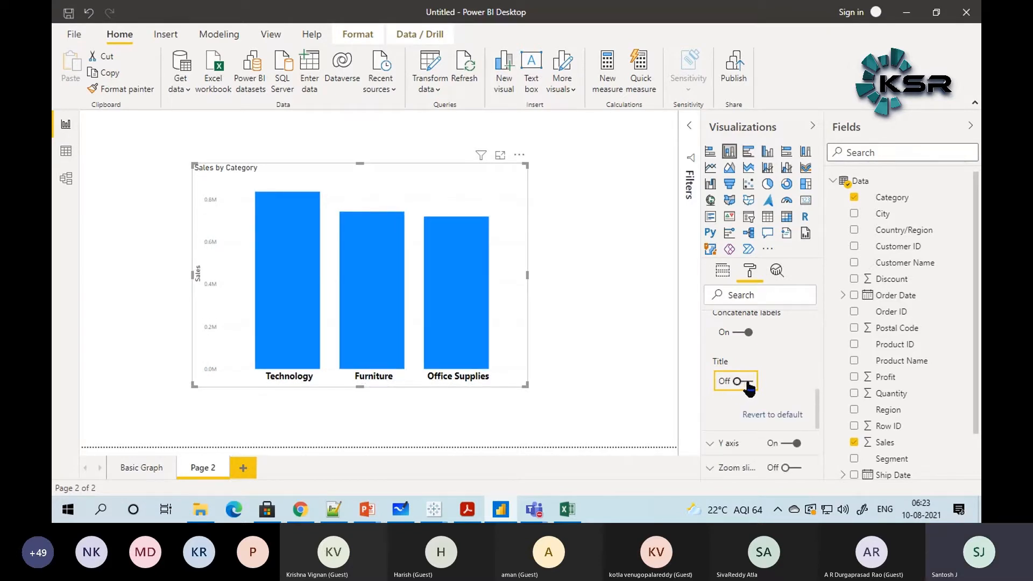
pyautogui.click(738, 382)
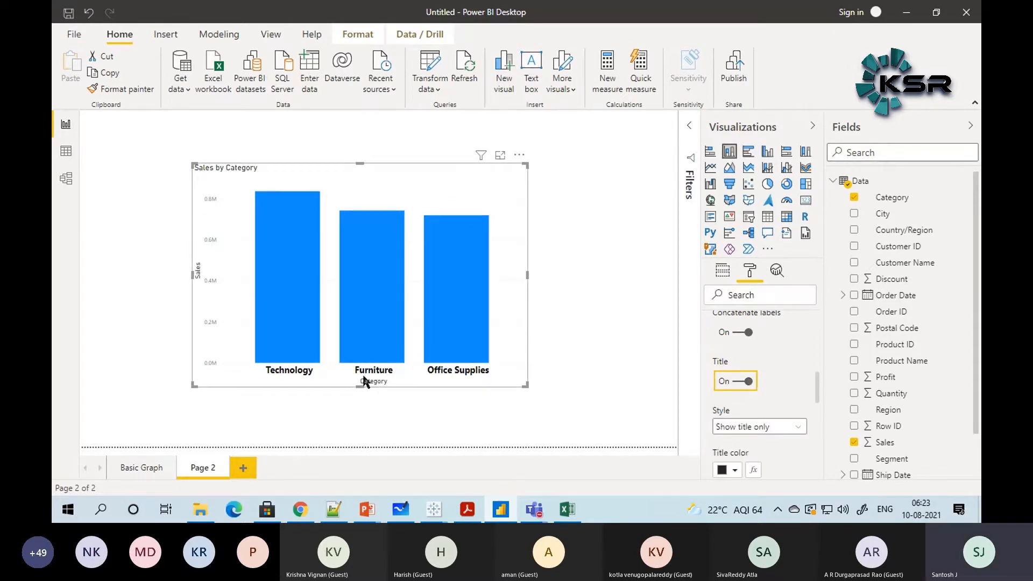
pyautogui.click(740, 383)
pyautogui.click(735, 383)
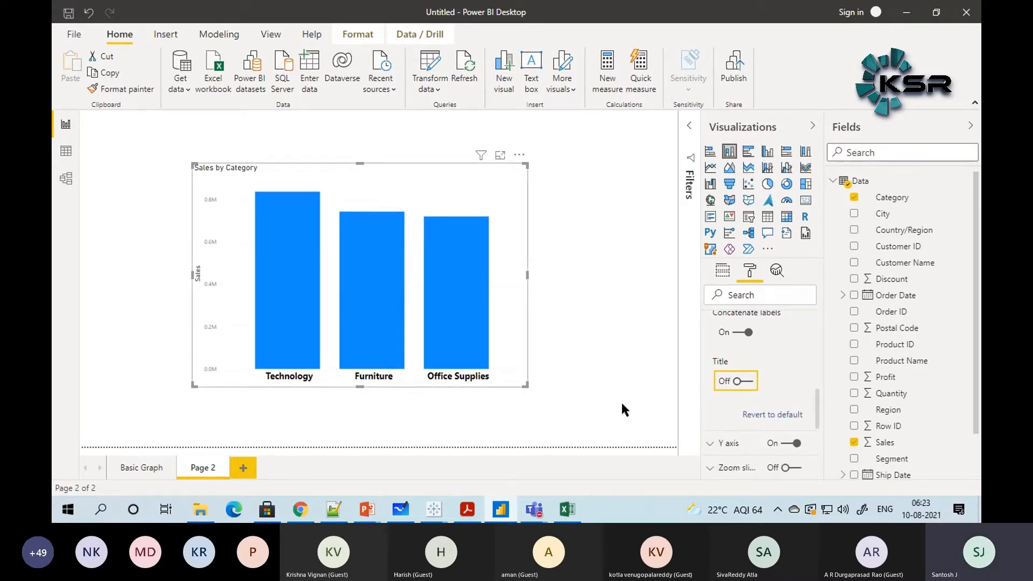
pyautogui.click(747, 383)
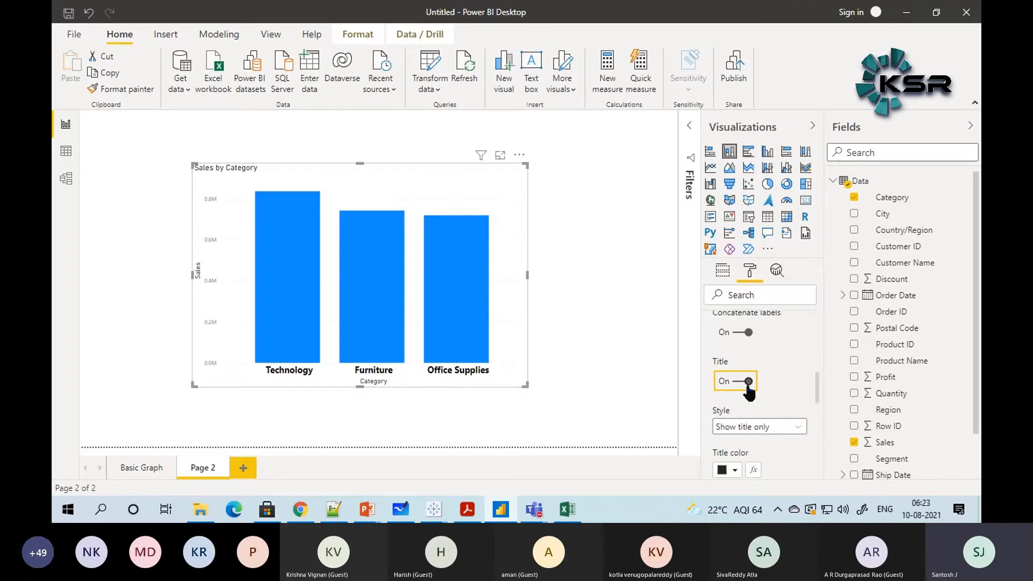
# Step: Set the X axis title color to black and its text size to 16 pt, keeping the Show title only style
pyautogui.scroll(-2, 743, 386)
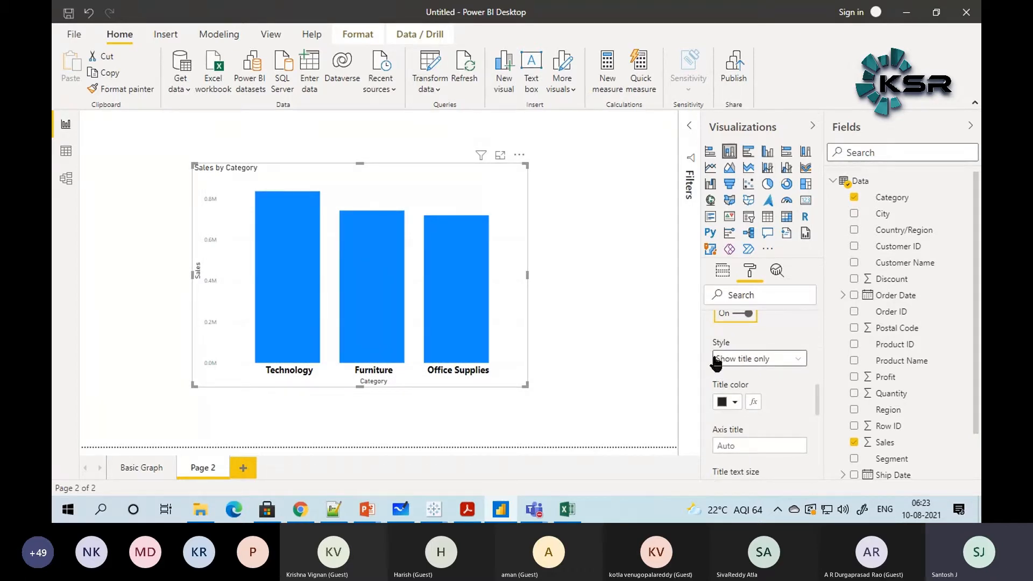
pyautogui.click(796, 359)
pyautogui.click(752, 375)
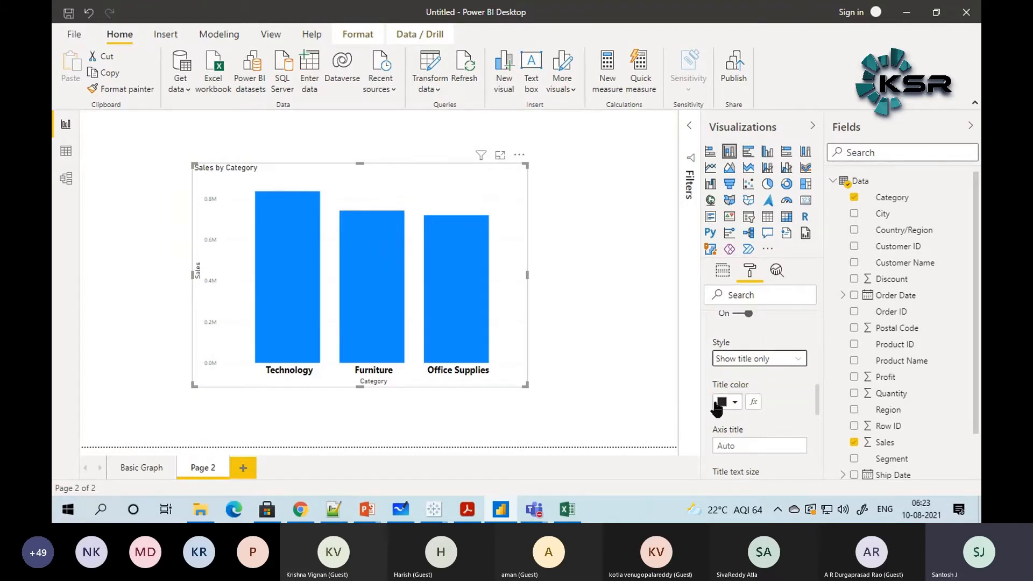
pyautogui.click(733, 402)
pyautogui.click(753, 183)
pyautogui.scroll(-3, 747, 363)
pyautogui.click(751, 415)
pyautogui.click(751, 415)
pyautogui.click(751, 415)
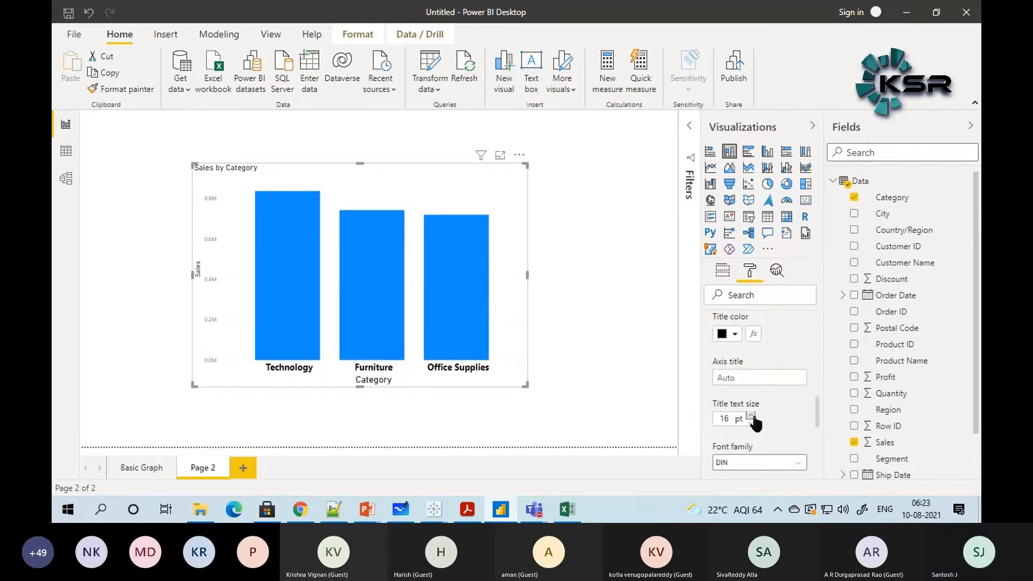
pyautogui.click(752, 423)
# Step: Set the X axis title's font family to Segoe UI Bold and its color to dark blue
pyautogui.click(753, 462)
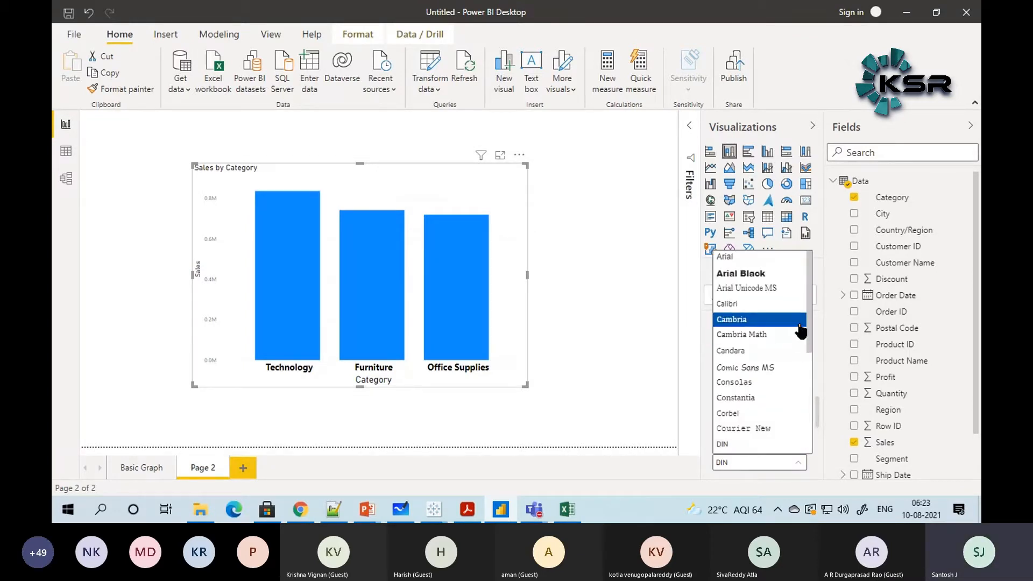
pyautogui.moveTo(809, 308); pyautogui.dragTo(810, 401)
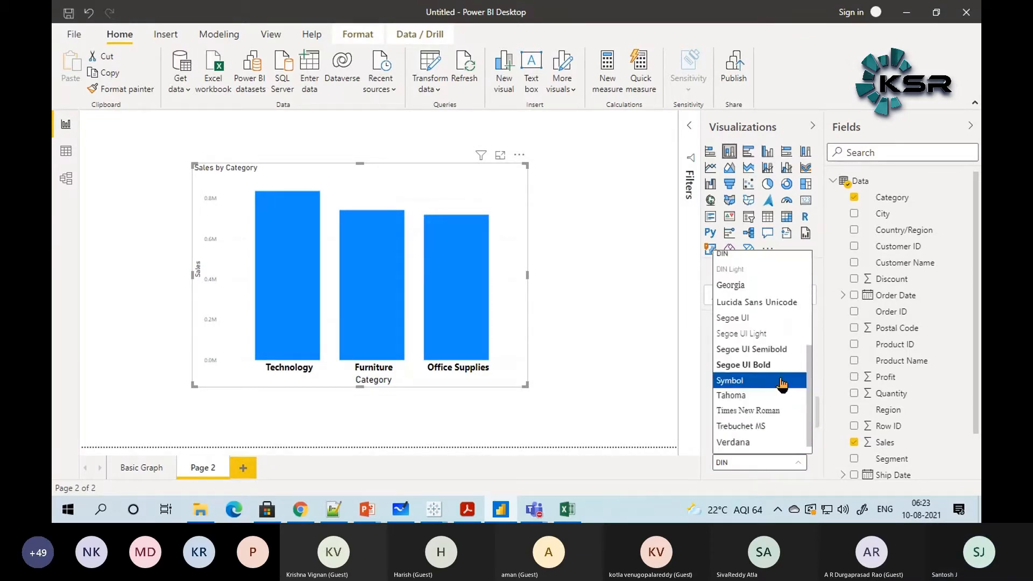
pyautogui.click(761, 366)
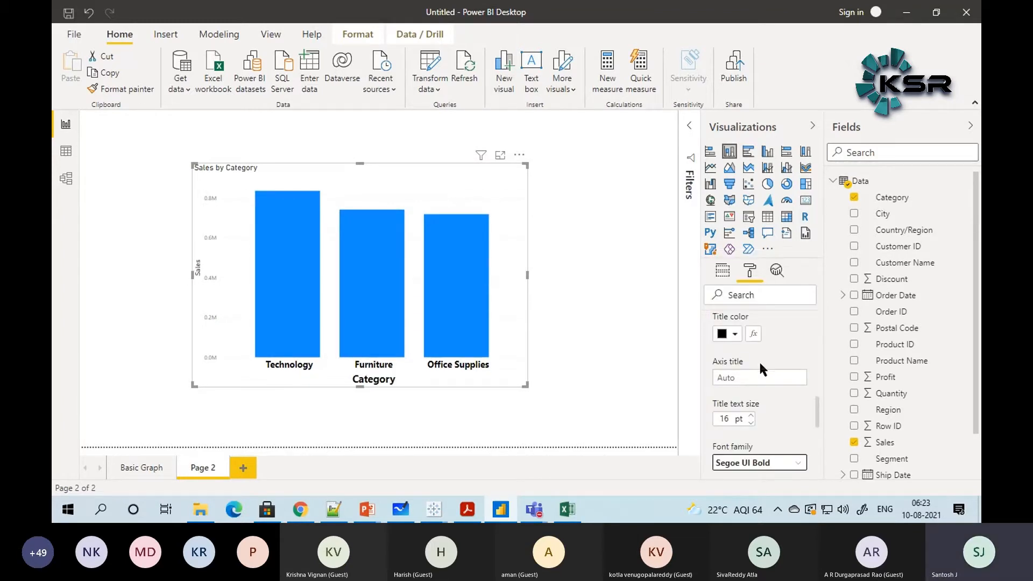
pyautogui.scroll(3, 758, 360)
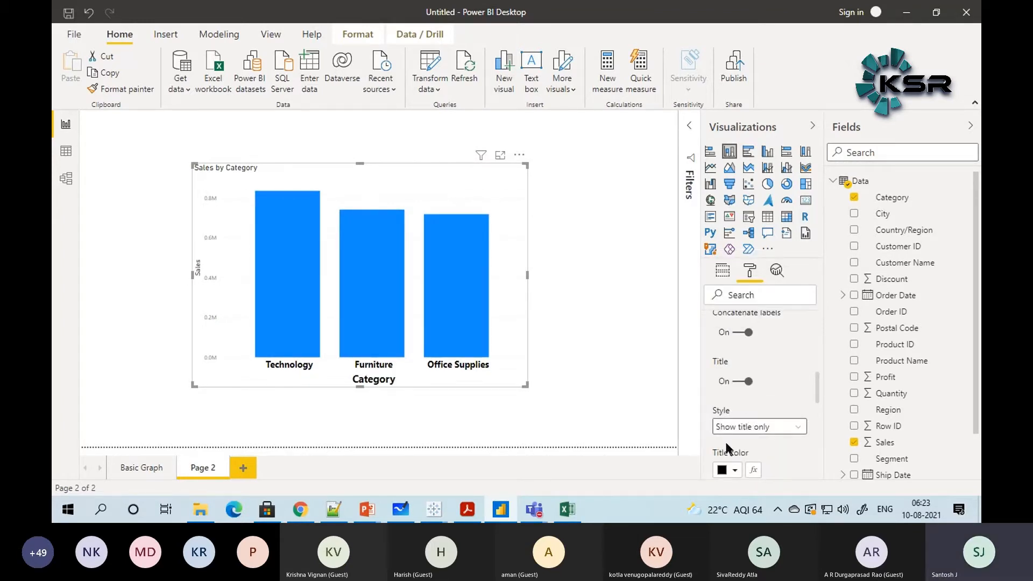
pyautogui.scroll(-1, 725, 442)
pyautogui.click(733, 401)
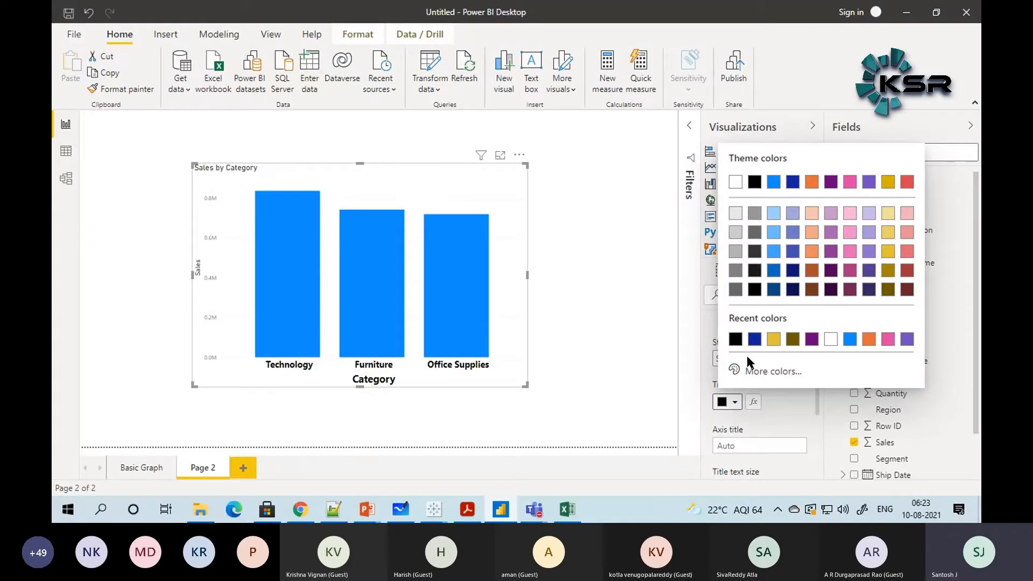
pyautogui.click(755, 340)
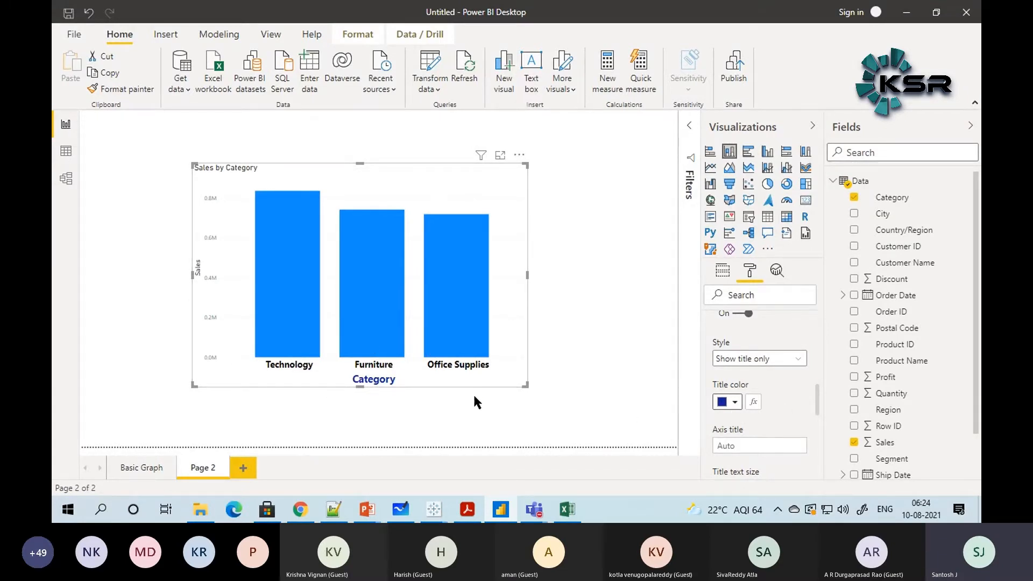
pyautogui.scroll(5, 767, 415)
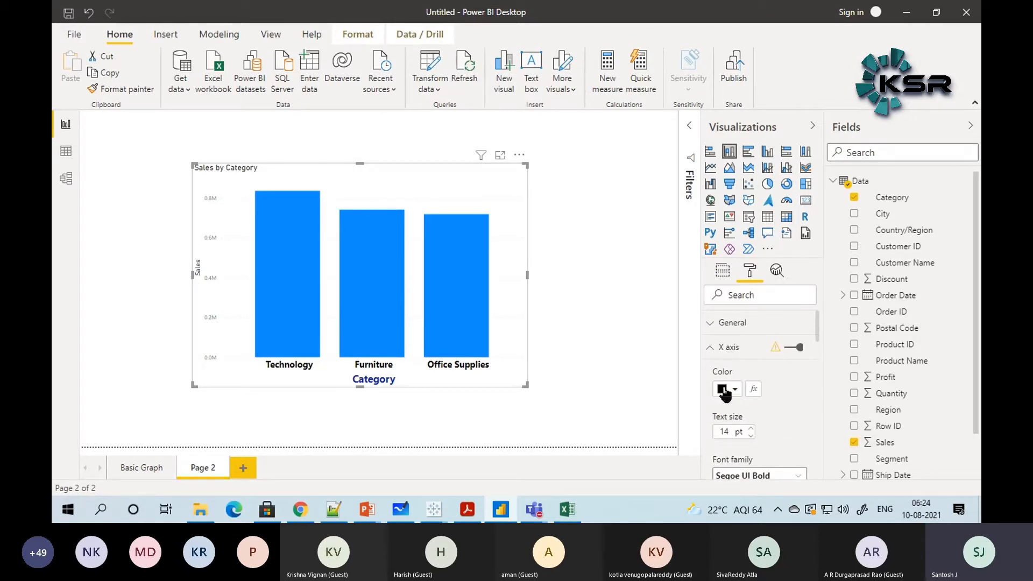
pyautogui.click(713, 347)
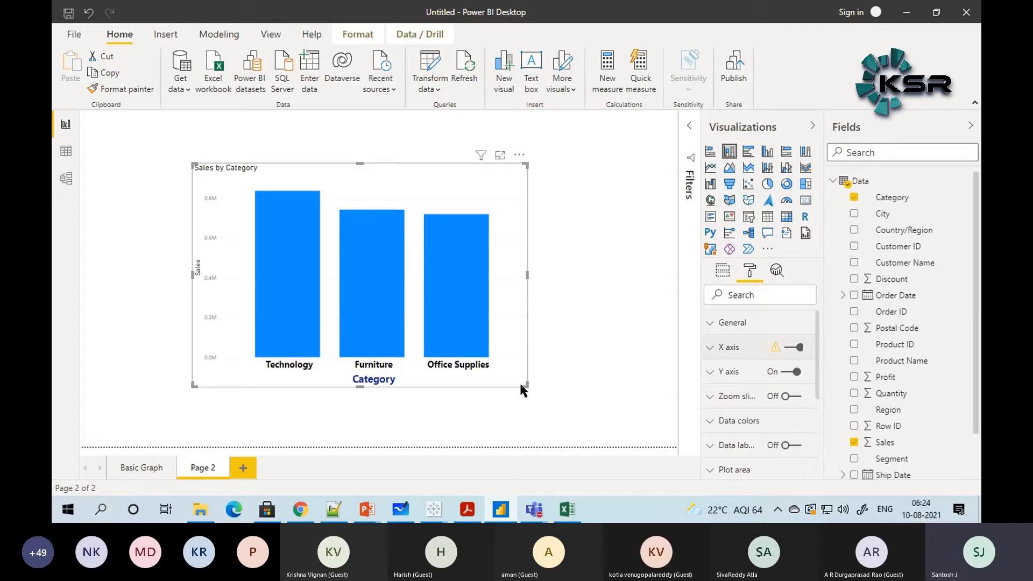
# Step: Shrink and move the Sales by Category chart, enlarge it again from its upper-right corner and shift it slightly left on the page
pyautogui.moveTo(525, 385); pyautogui.dragTo(496, 325)
pyautogui.moveTo(440, 253); pyautogui.dragTo(501, 330)
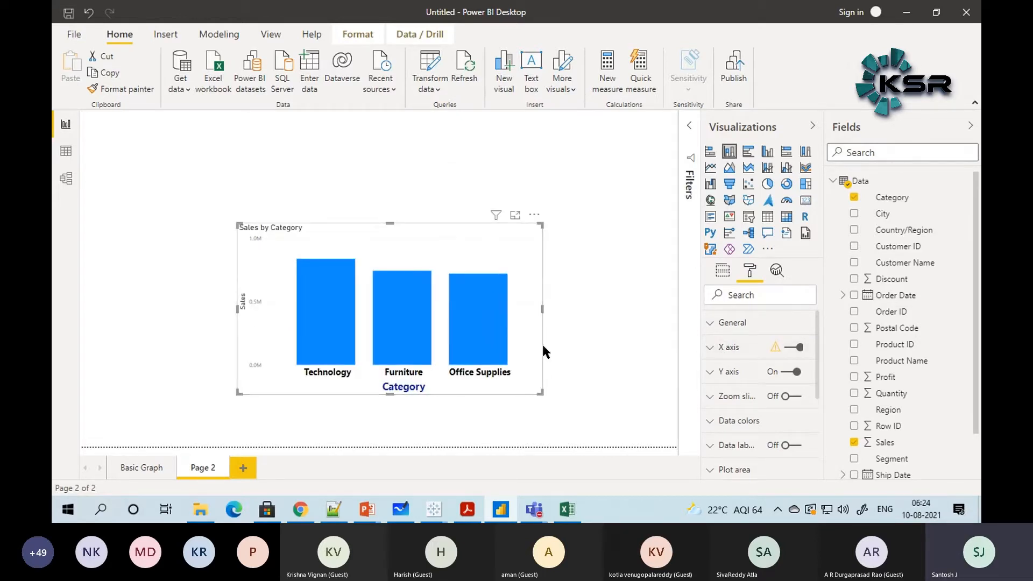
pyautogui.moveTo(541, 224); pyautogui.dragTo(562, 172)
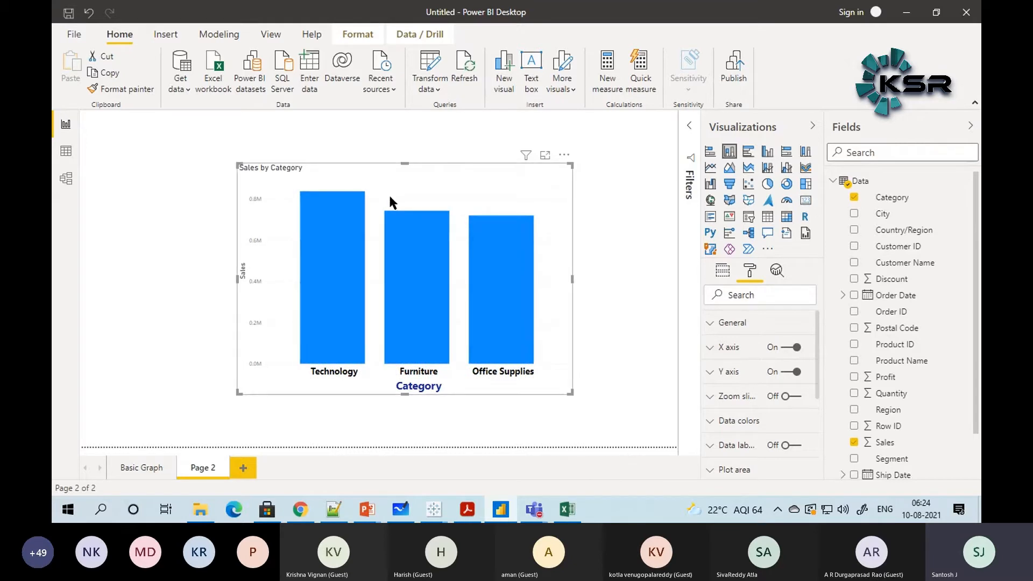
pyautogui.moveTo(323, 175); pyautogui.dragTo(308, 176)
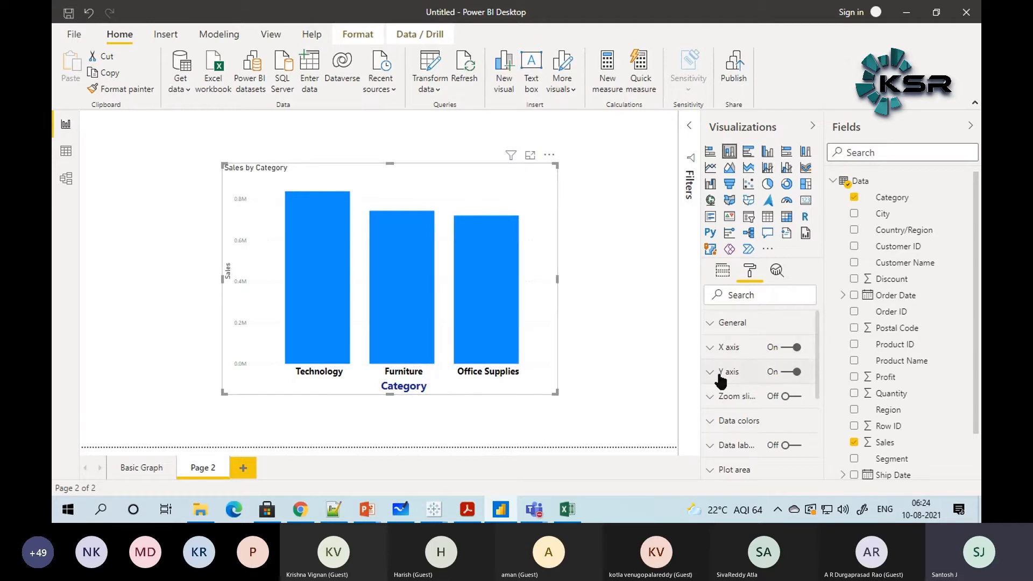
# Step: Turn the Y axis off and back on, and try the Right position before returning it to Left
pyautogui.click(786, 377)
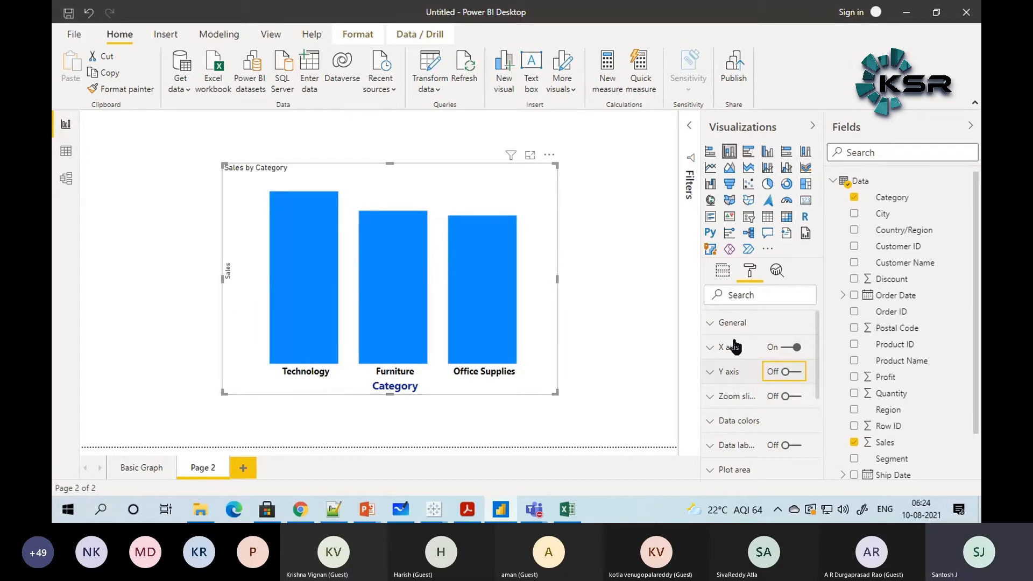
pyautogui.click(795, 374)
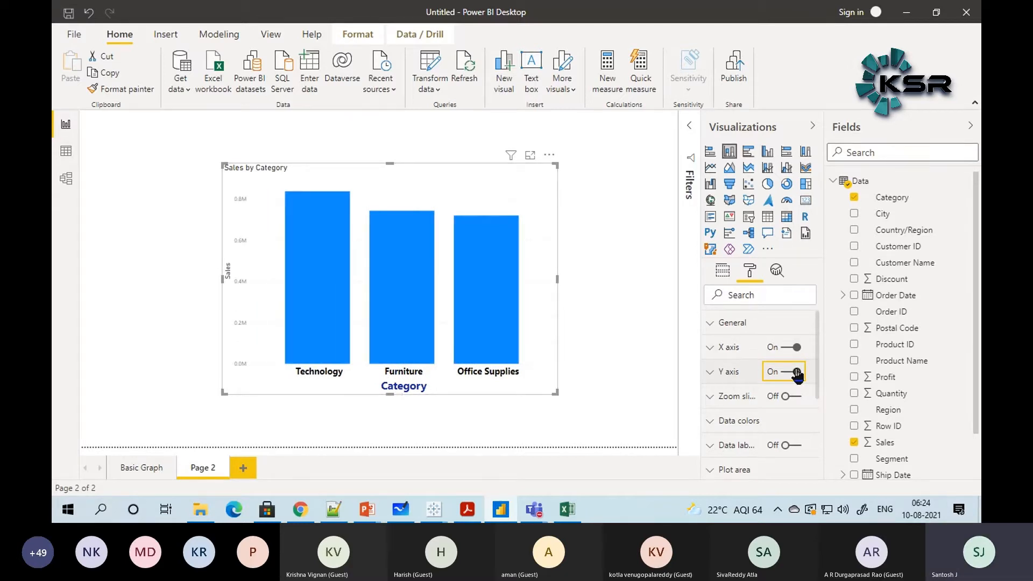
pyautogui.click(711, 372)
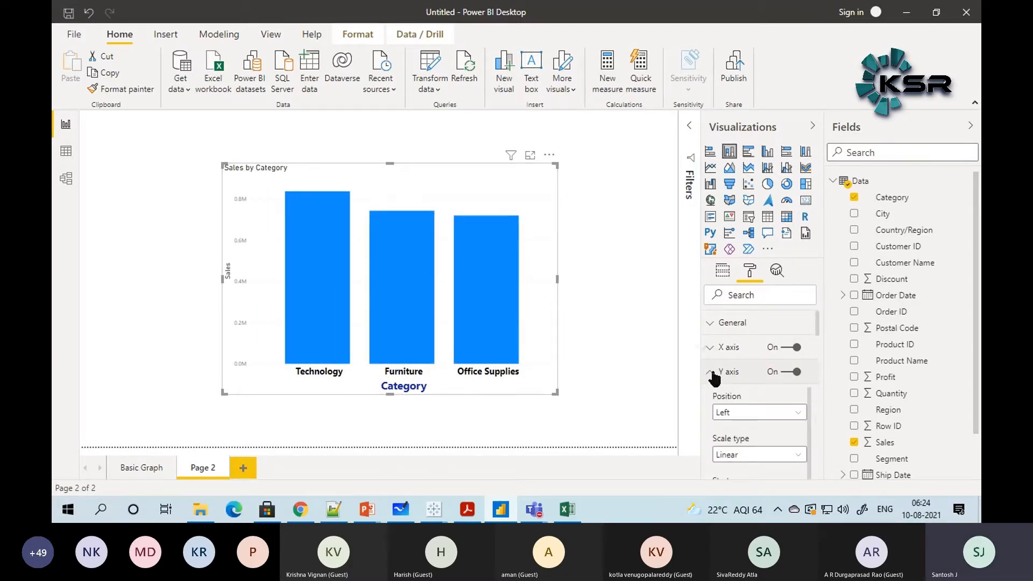
pyautogui.scroll(-2, 714, 379)
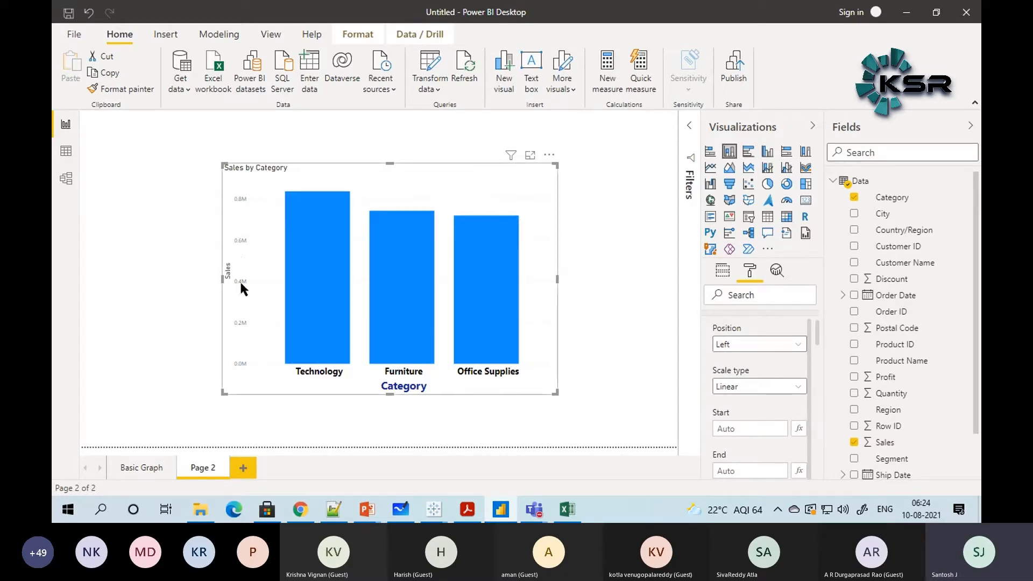
pyautogui.click(724, 343)
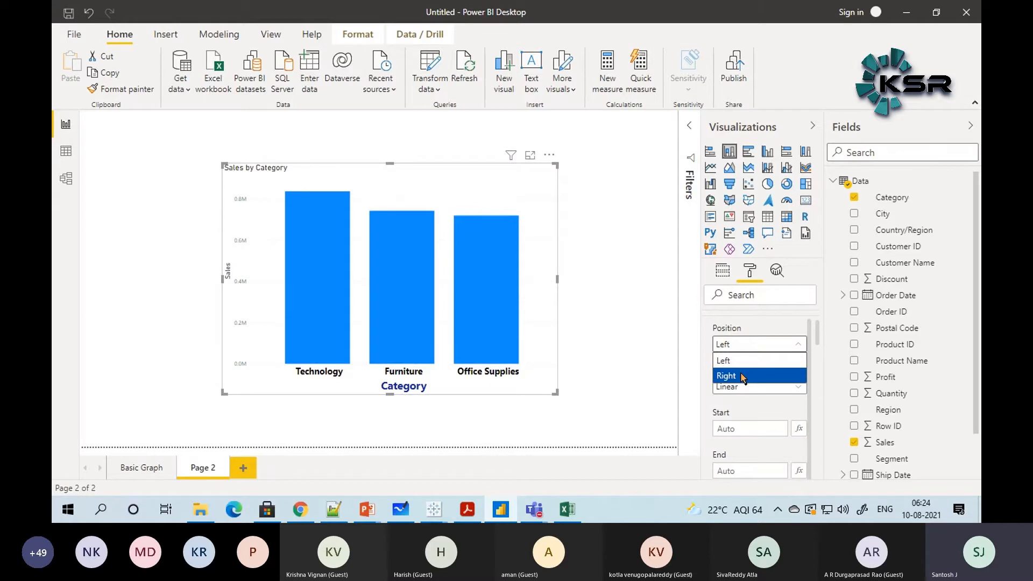
pyautogui.click(743, 376)
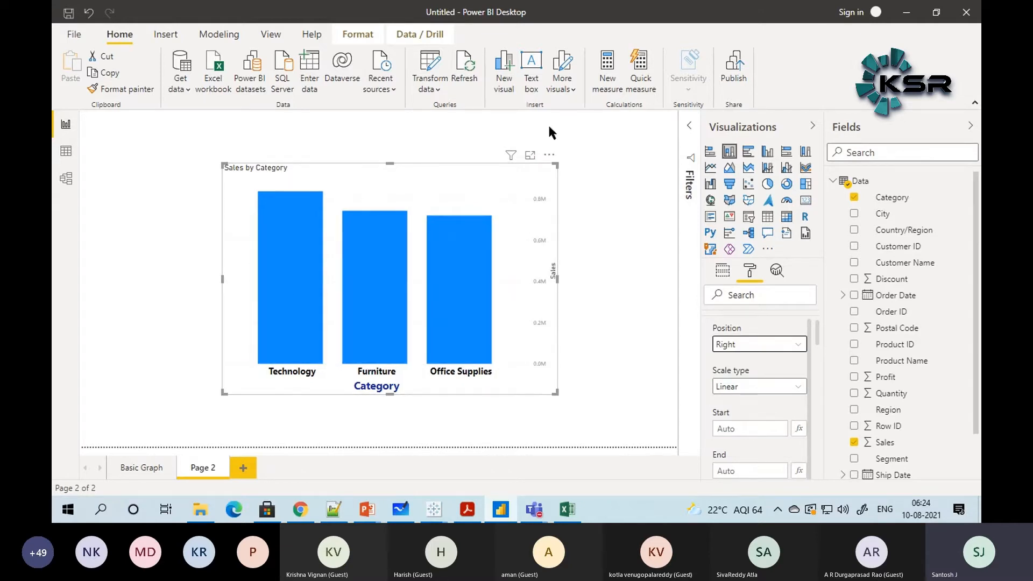
pyautogui.click(738, 348)
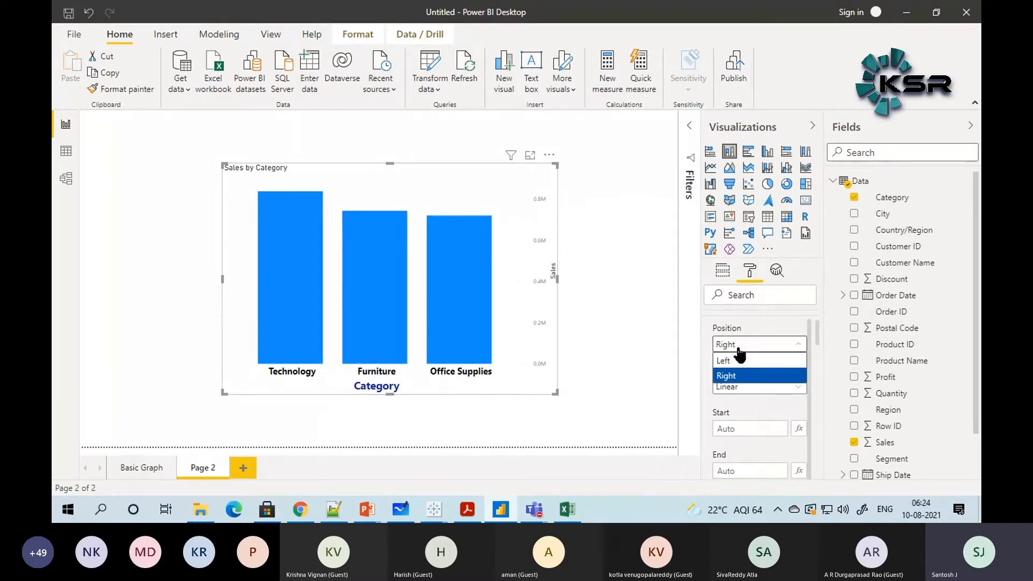
pyautogui.click(735, 362)
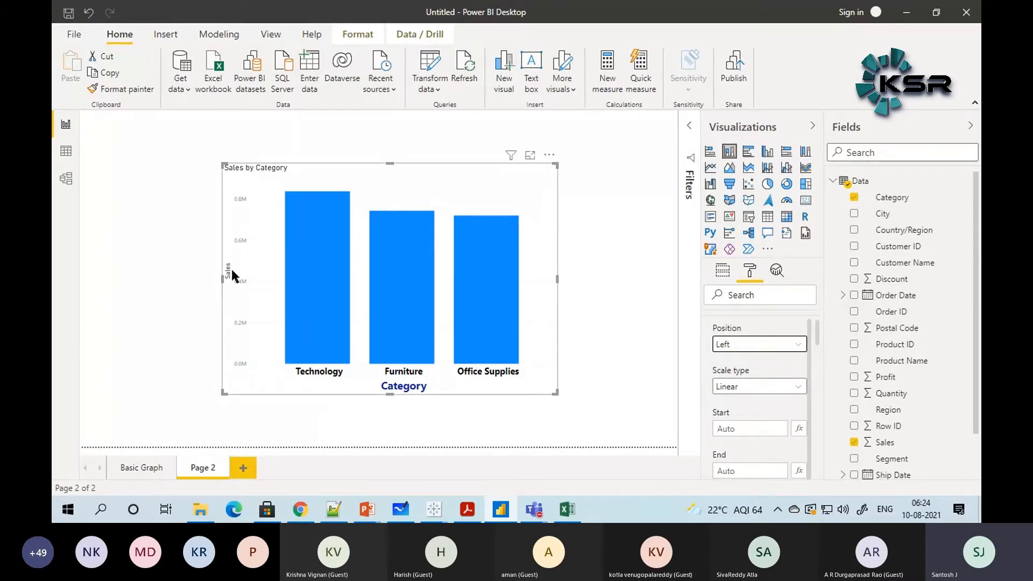
# Step: Review the Y axis scale, range and invert settings, and set the Y axis label color to black
pyautogui.scroll(-2, 779, 420)
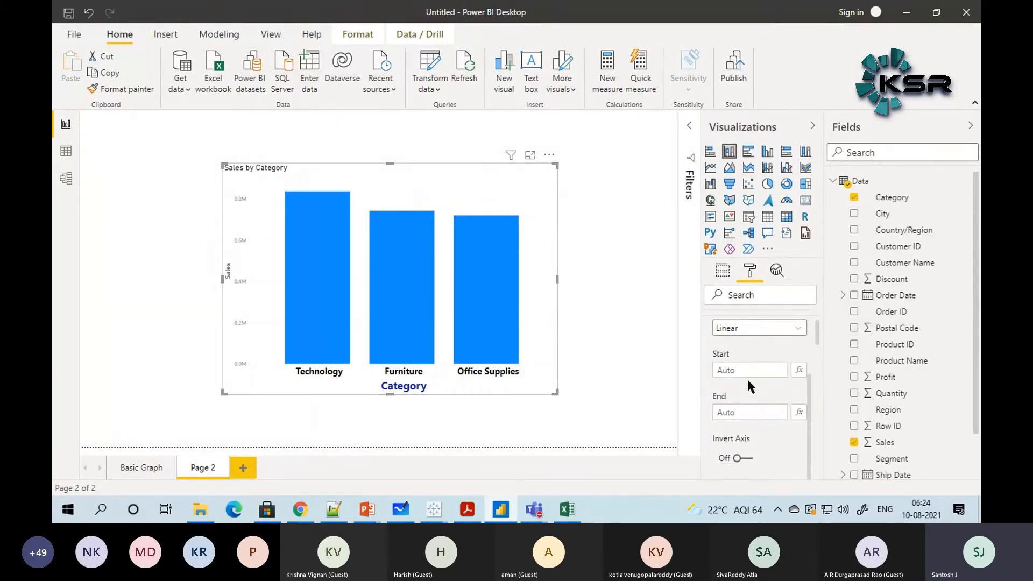
pyautogui.scroll(-2, 720, 357)
pyautogui.scroll(-1, 724, 366)
pyautogui.scroll(3, 727, 363)
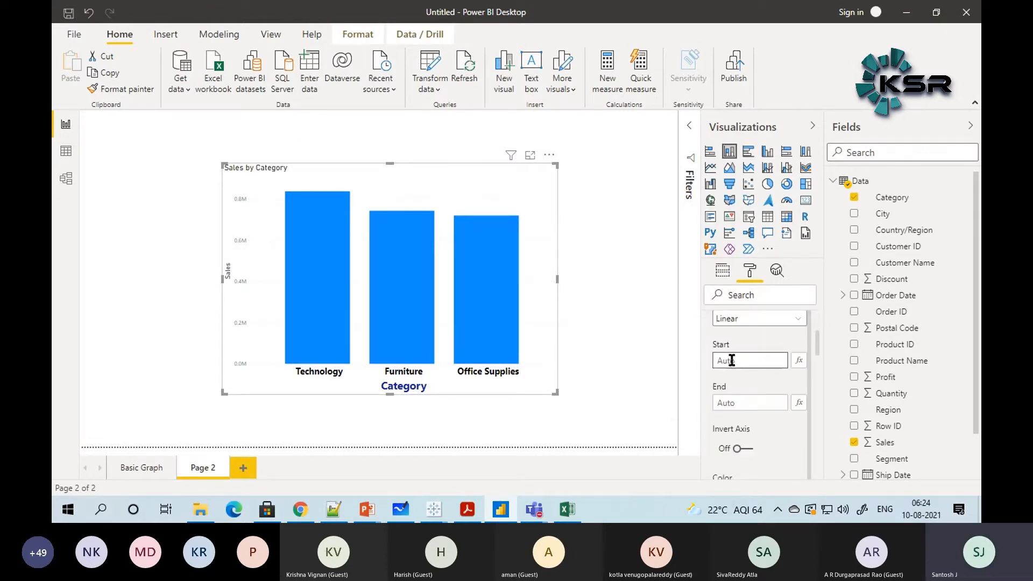
pyautogui.scroll(-2, 732, 364)
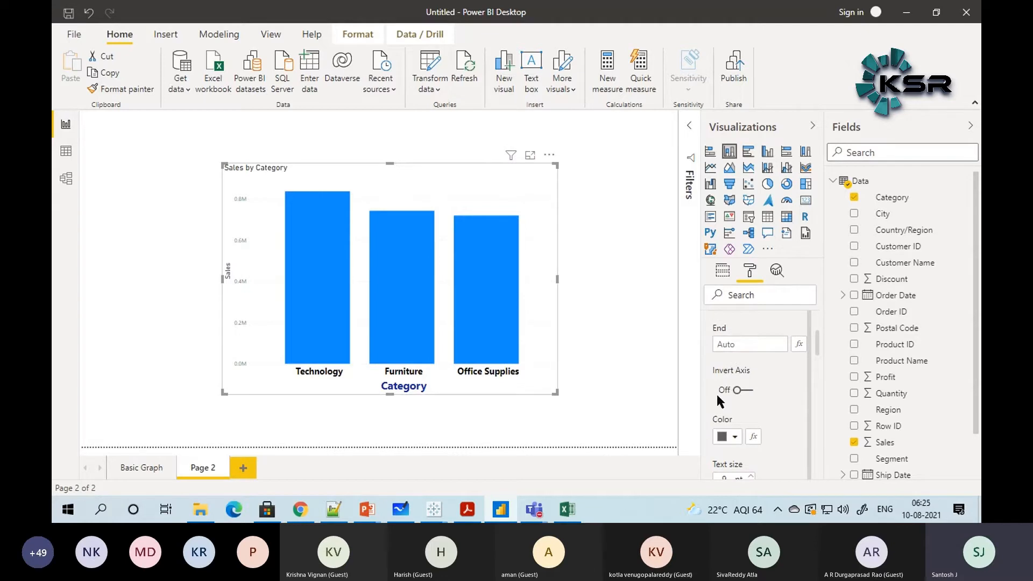
pyautogui.scroll(-2, 728, 360)
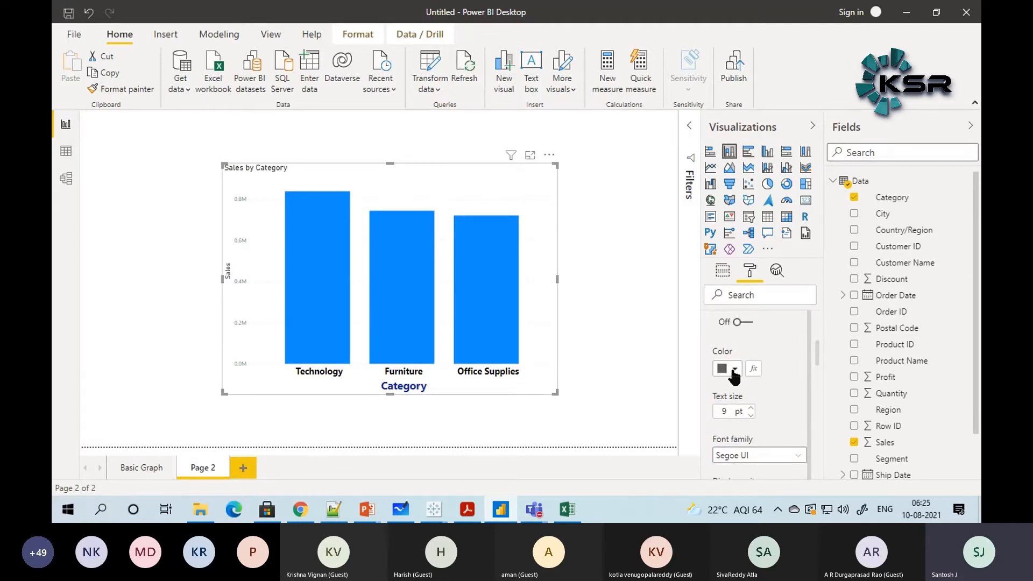
pyautogui.click(734, 371)
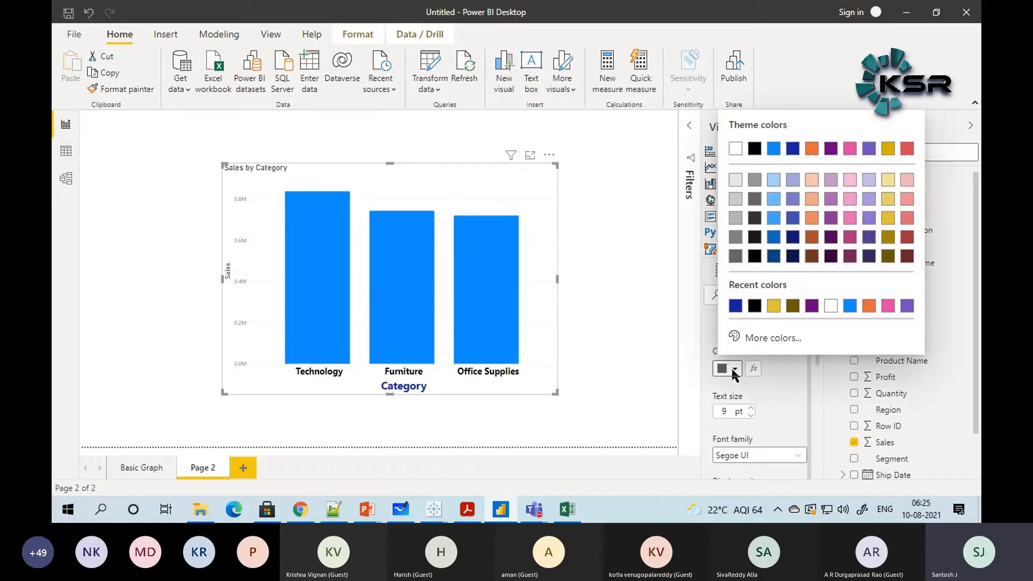
pyautogui.click(754, 149)
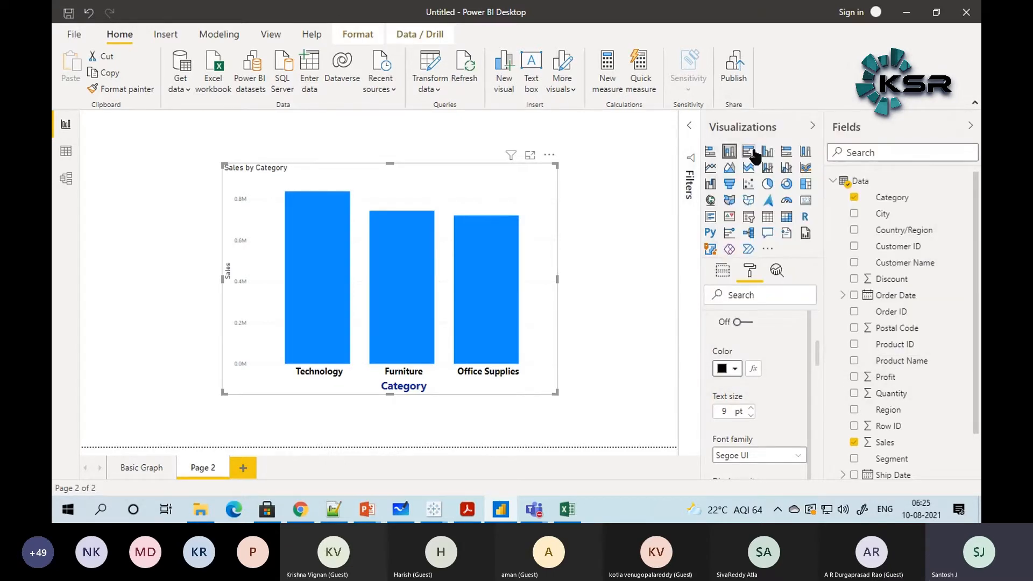
# Step: Increase the text size of the Y axis labels by six points
pyautogui.click(751, 407)
pyautogui.click(751, 407)
pyautogui.click(751, 407)
pyautogui.click(751, 408)
pyautogui.click(751, 407)
pyautogui.click(751, 407)
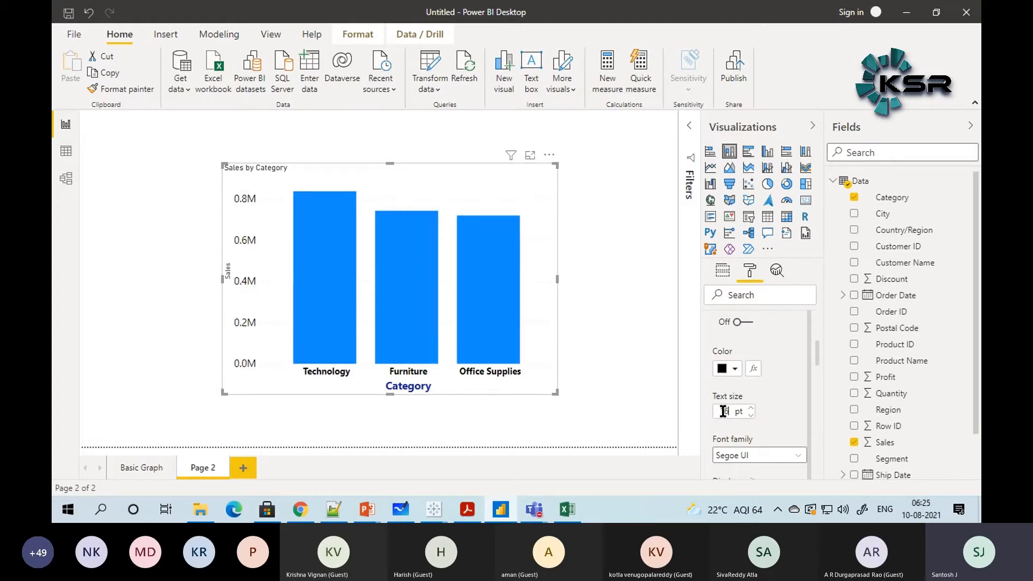
# Step: Set the font family of the Y axis labels to Segoe UI Bold
pyautogui.scroll(3, 734, 399)
pyautogui.scroll(3, 737, 395)
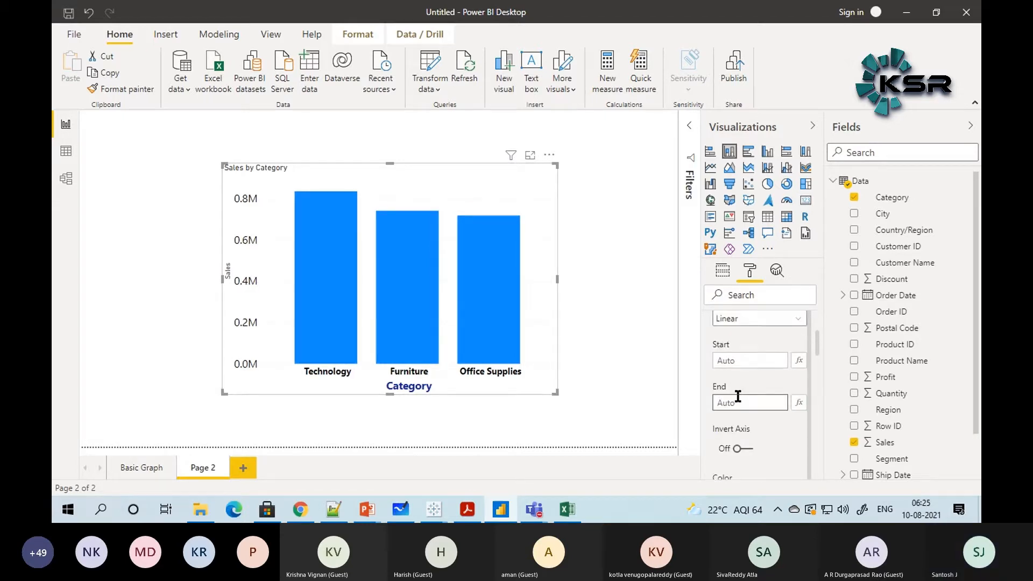
pyautogui.scroll(-3, 724, 406)
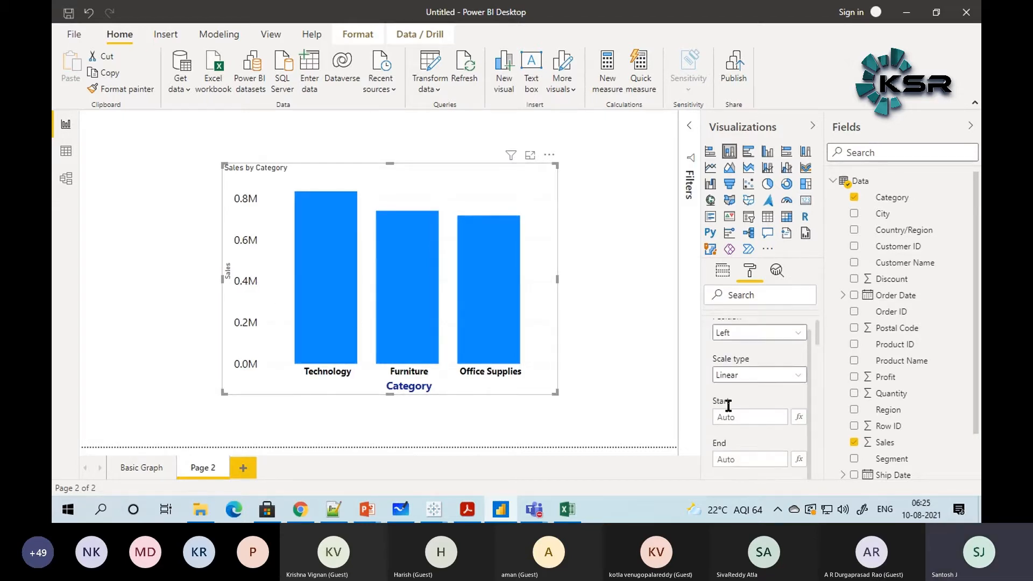
pyautogui.scroll(-3, 742, 395)
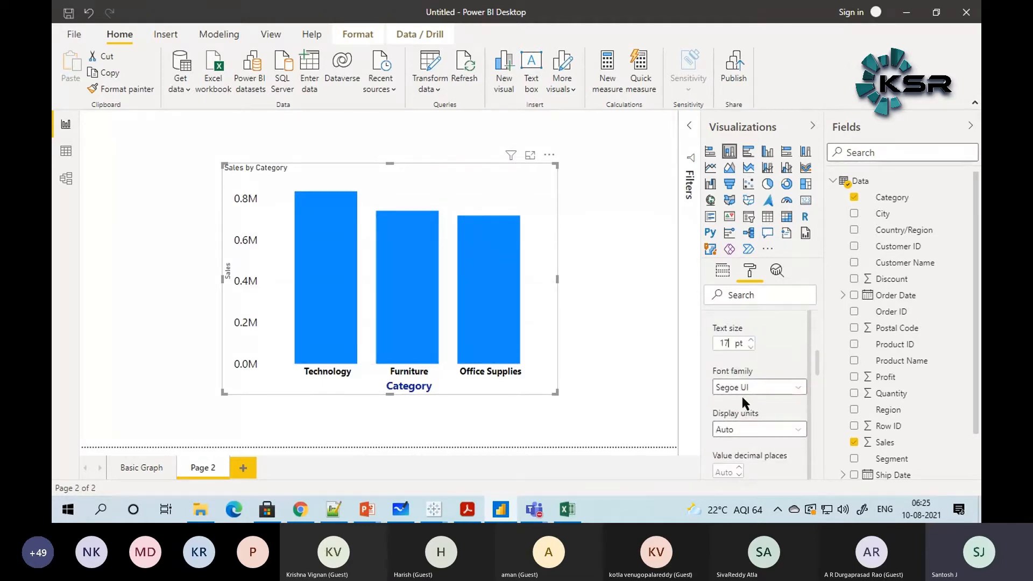
pyautogui.click(742, 388)
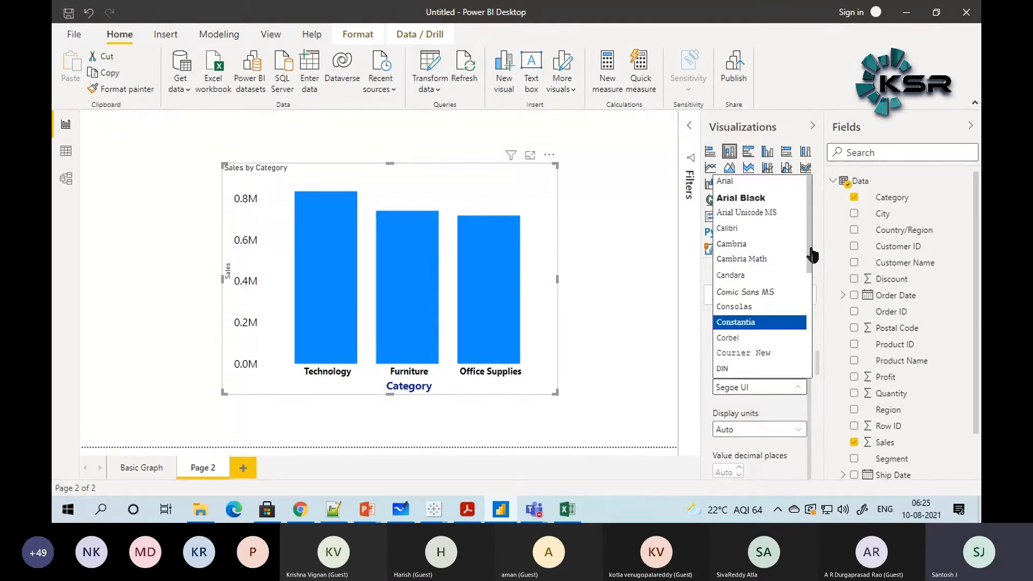
pyautogui.scroll(-5, 812, 296)
pyautogui.click(770, 275)
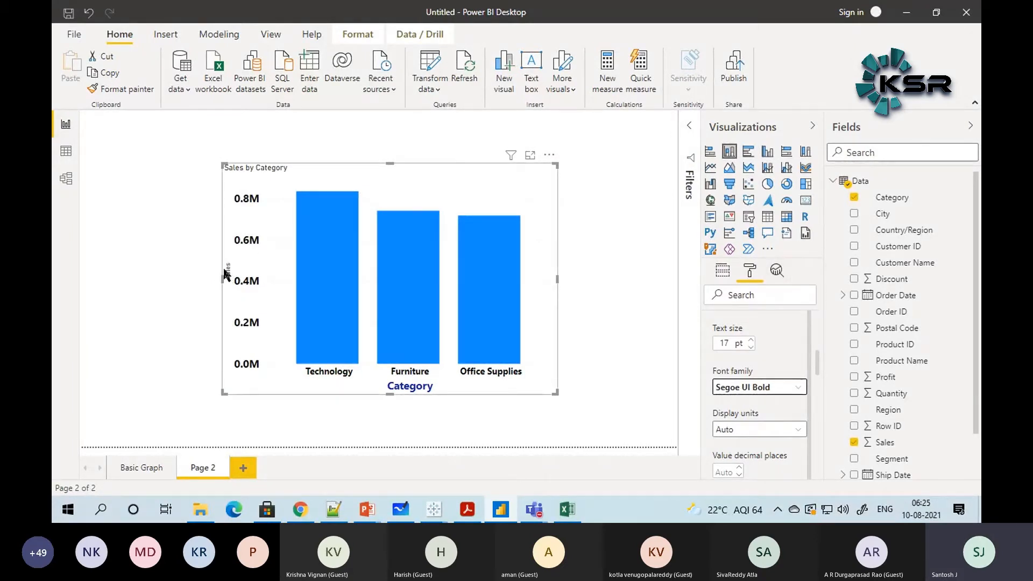
# Step: Try the None, Thousands, Millions, Billions and Trillions display units on the Y axis, and return the setting to Auto
pyautogui.scroll(-2, 708, 415)
pyautogui.click(751, 363)
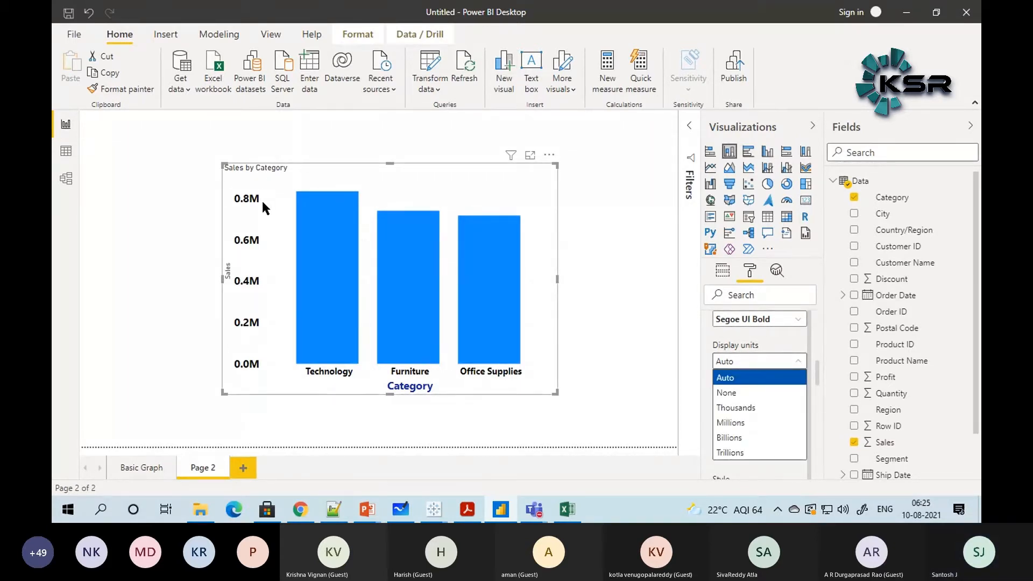
pyautogui.click(732, 395)
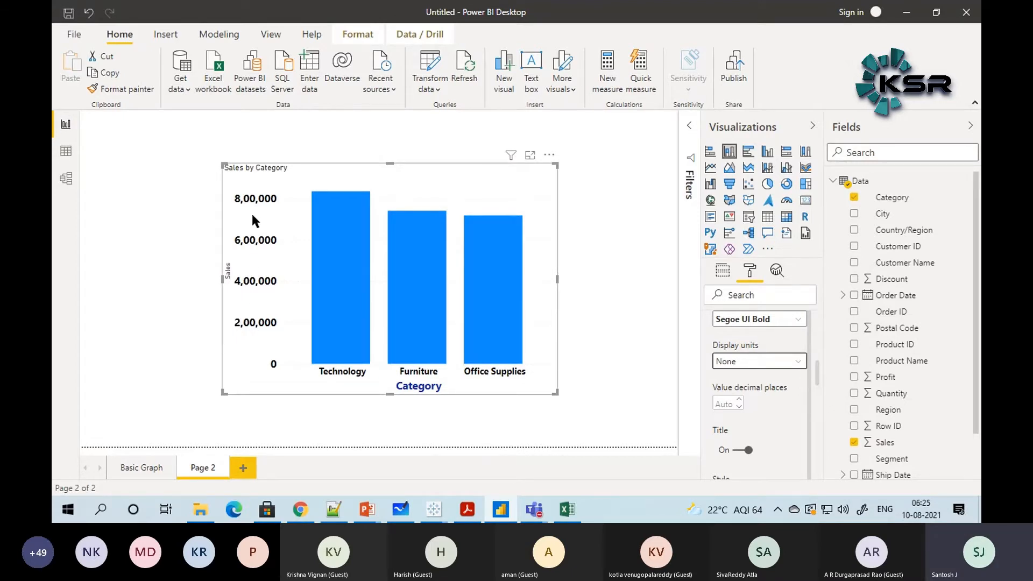
pyautogui.click(735, 362)
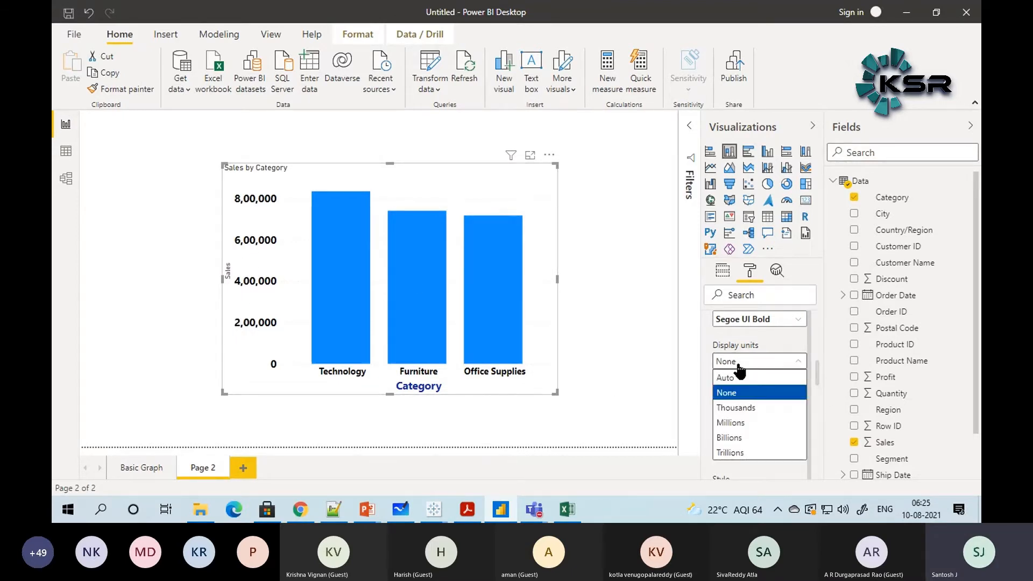
pyautogui.click(740, 409)
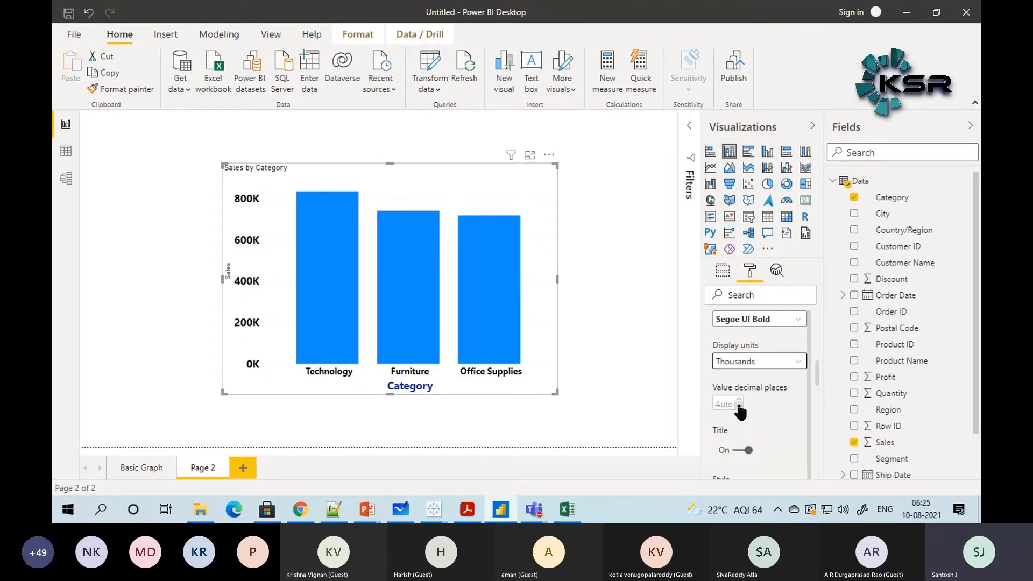
pyautogui.click(745, 363)
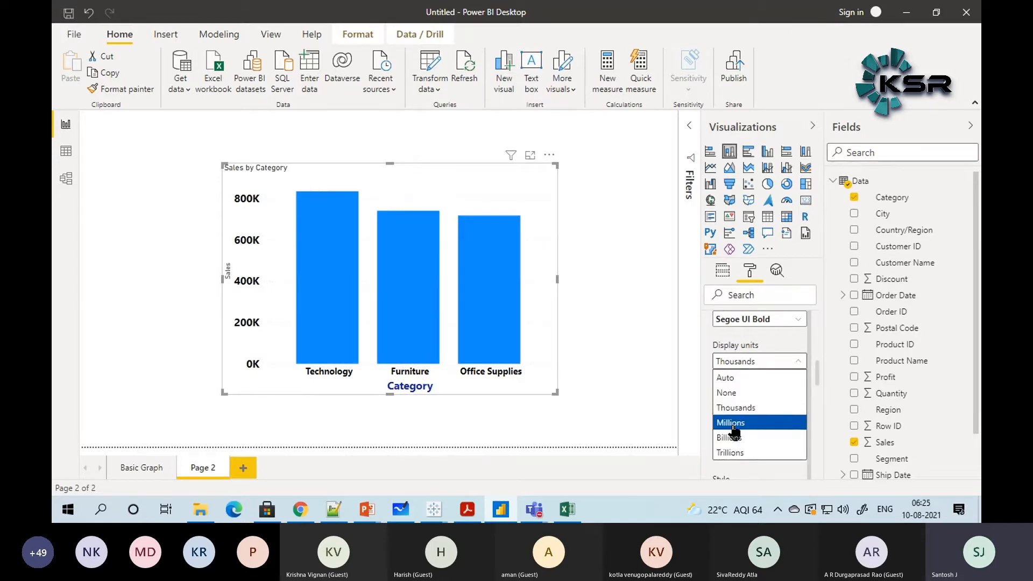
pyautogui.click(732, 422)
pyautogui.click(732, 369)
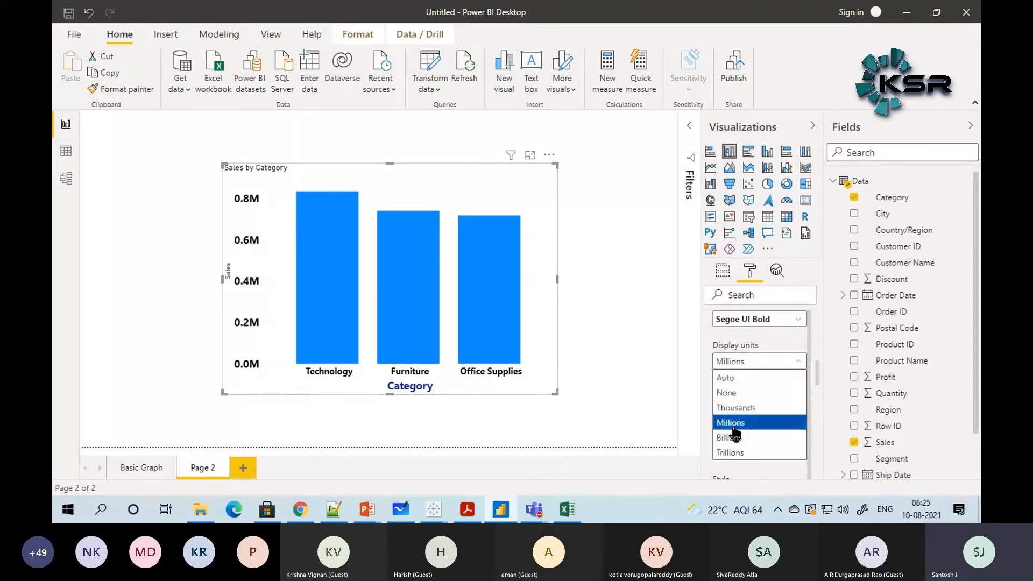
pyautogui.click(733, 436)
pyautogui.click(738, 362)
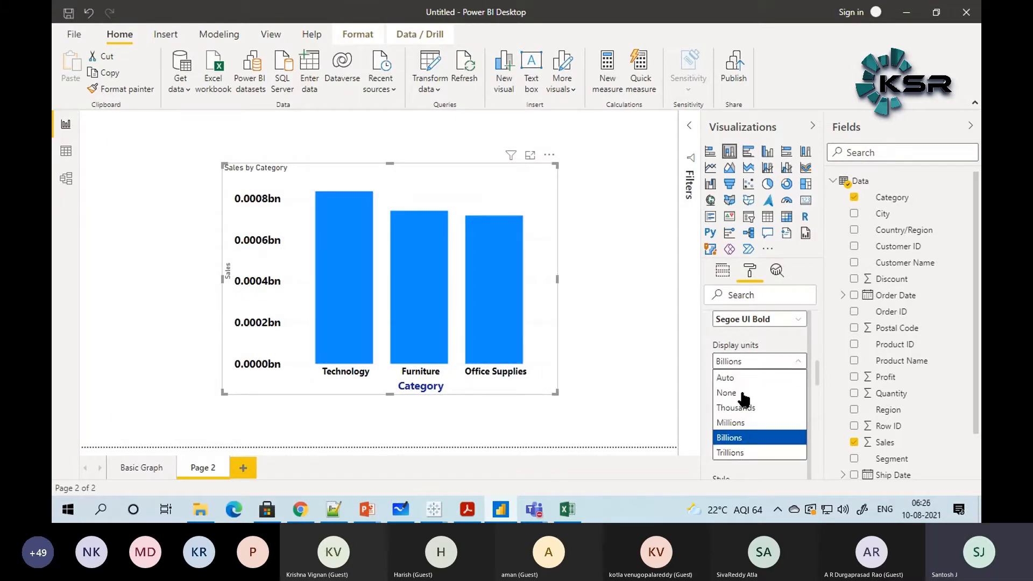
pyautogui.click(736, 453)
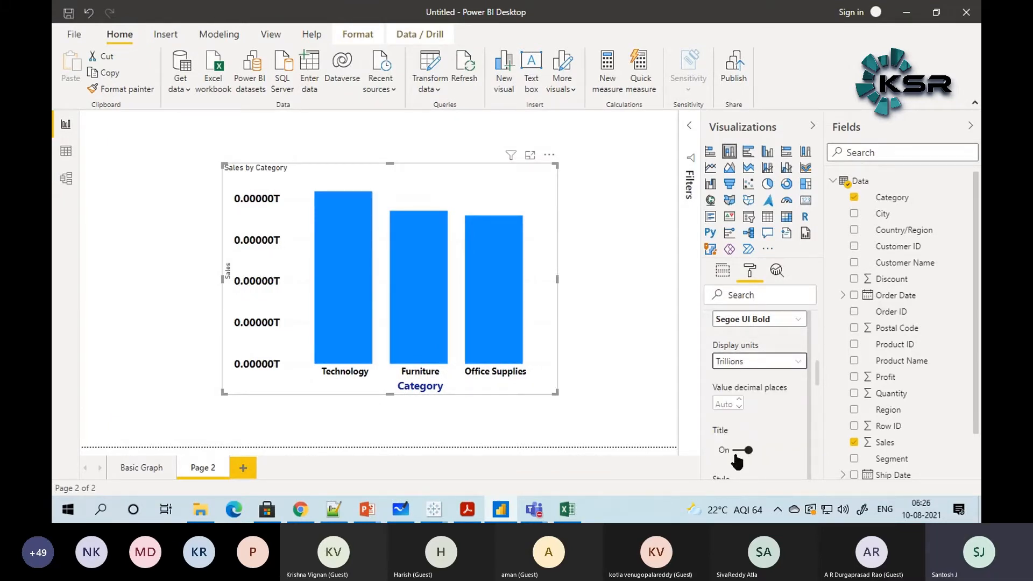
pyautogui.click(754, 370)
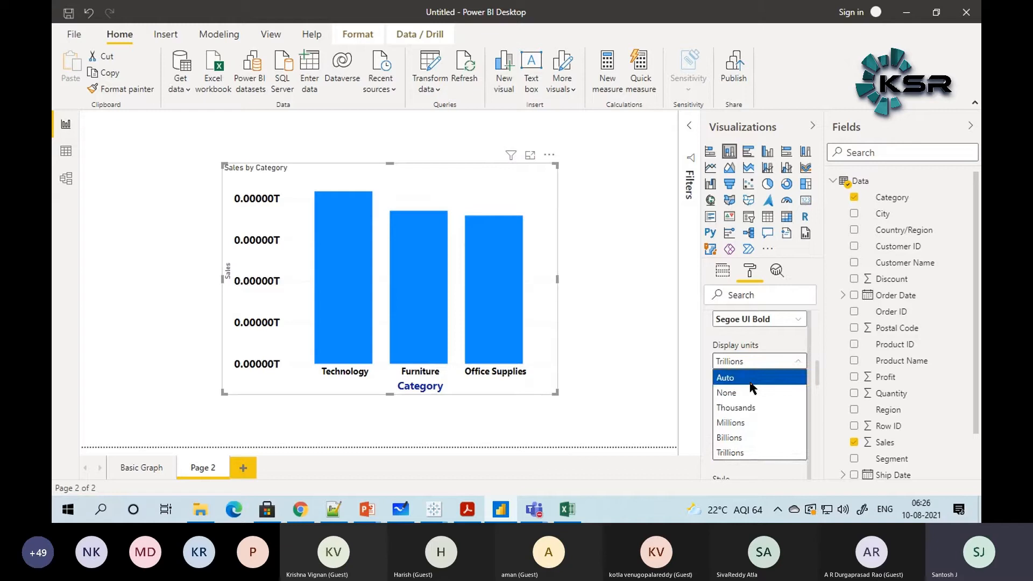
pyautogui.click(753, 378)
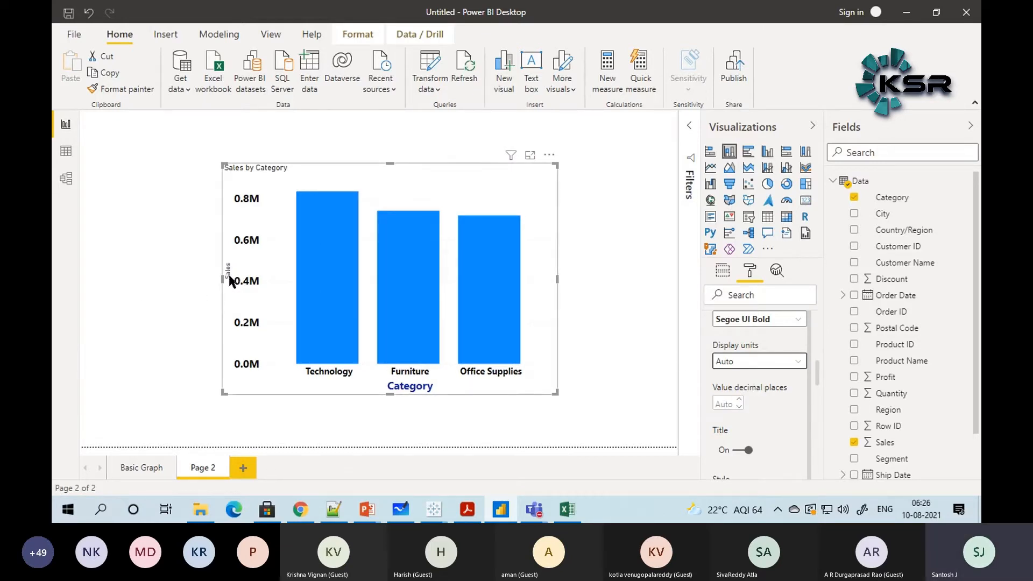
# Step: Turn the Y axis title off and back on
pyautogui.scroll(-3, 737, 377)
pyautogui.scroll(3, 738, 322)
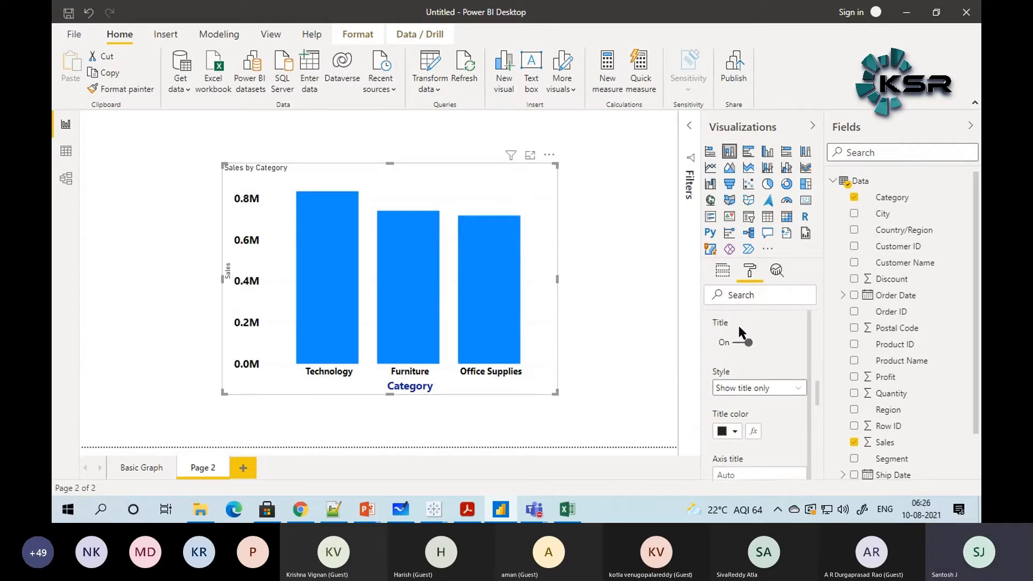
pyautogui.click(740, 378)
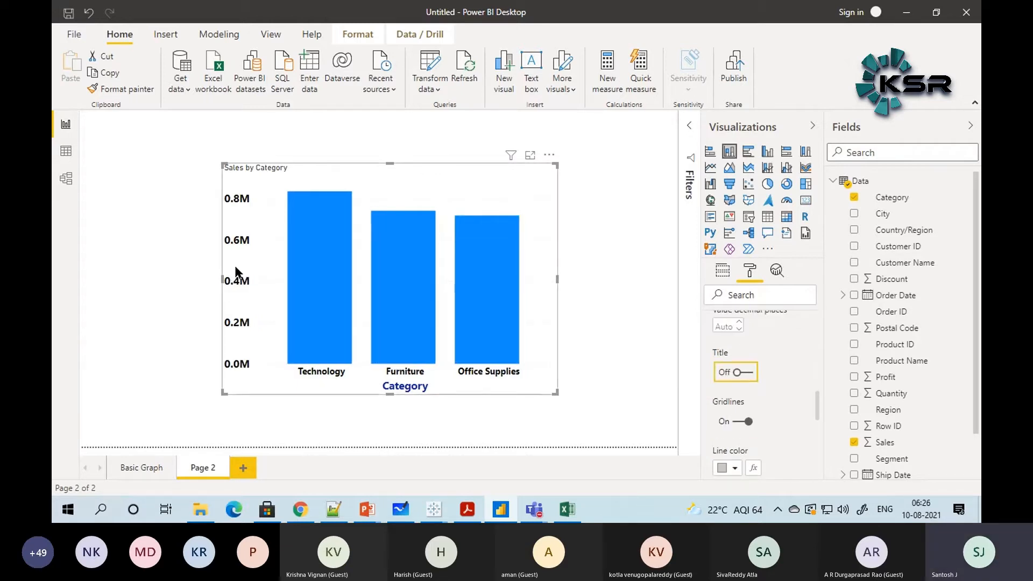
pyautogui.click(748, 375)
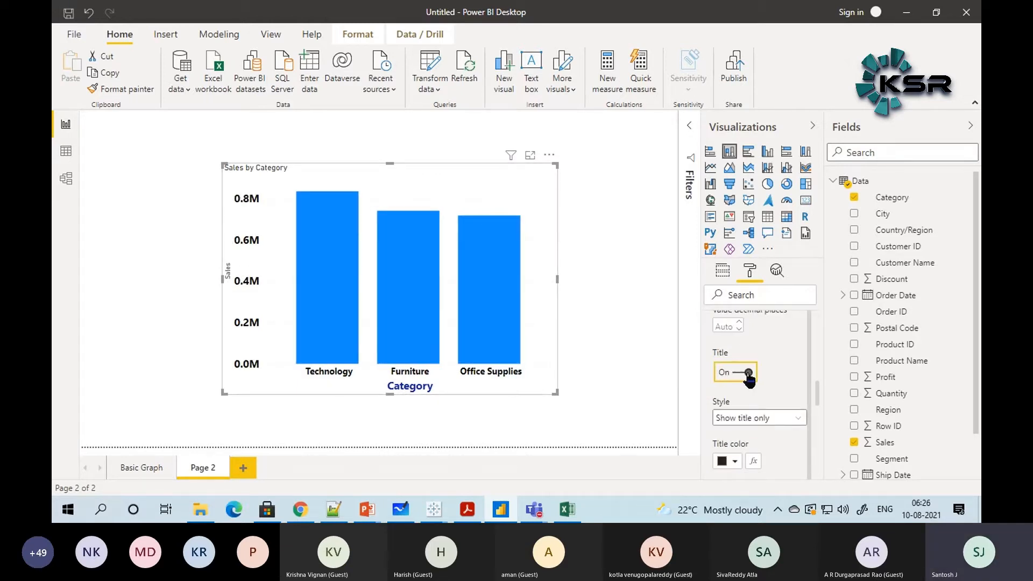
# Step: Set the Y axis title color to the recently used dark blue
pyautogui.scroll(-1, 748, 371)
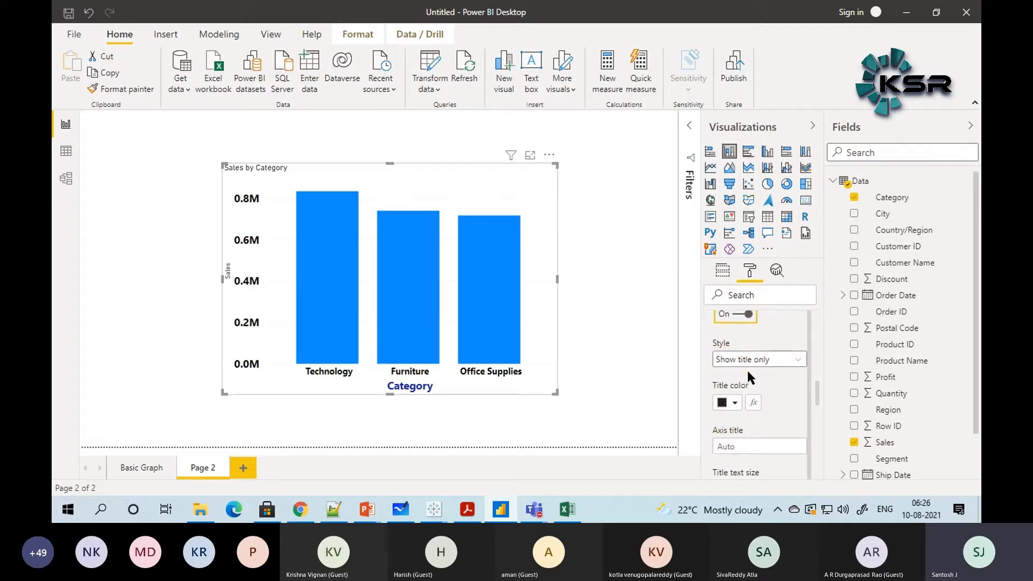
pyautogui.click(735, 404)
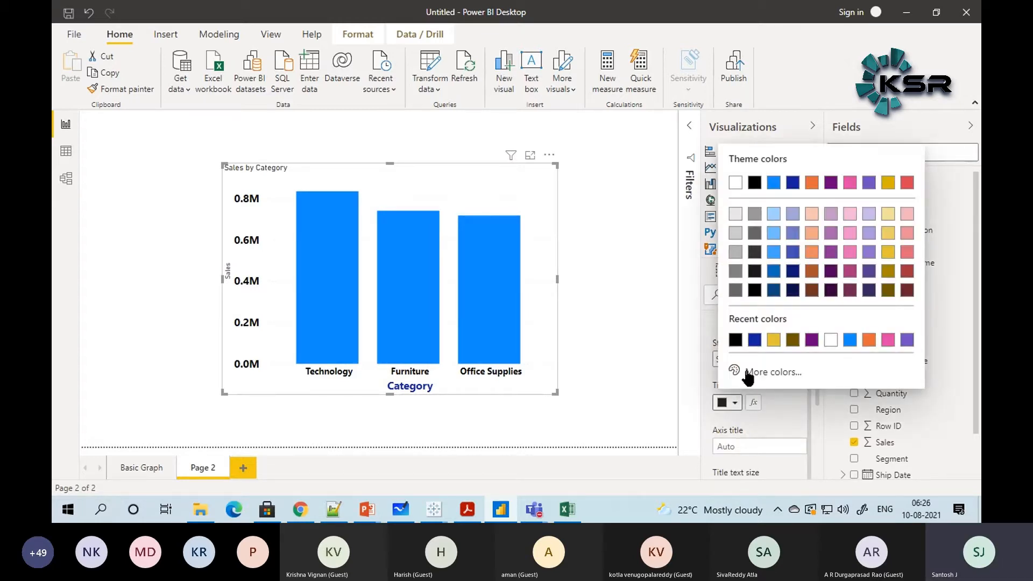
pyautogui.click(755, 340)
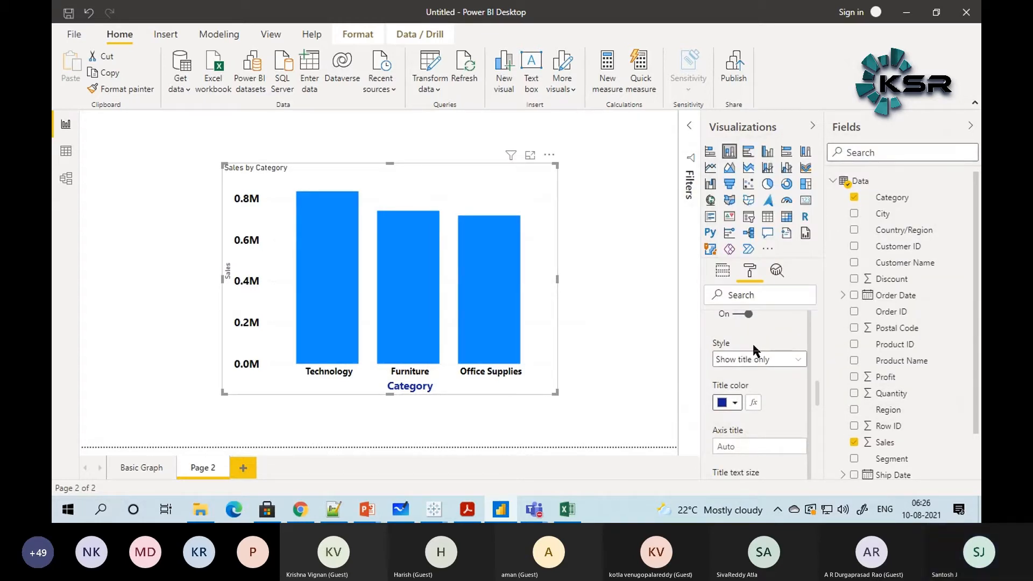
# Step: Set the Y axis title text size to 20 pt and its font family to Segoe UI Bold
pyautogui.scroll(-2, 742, 409)
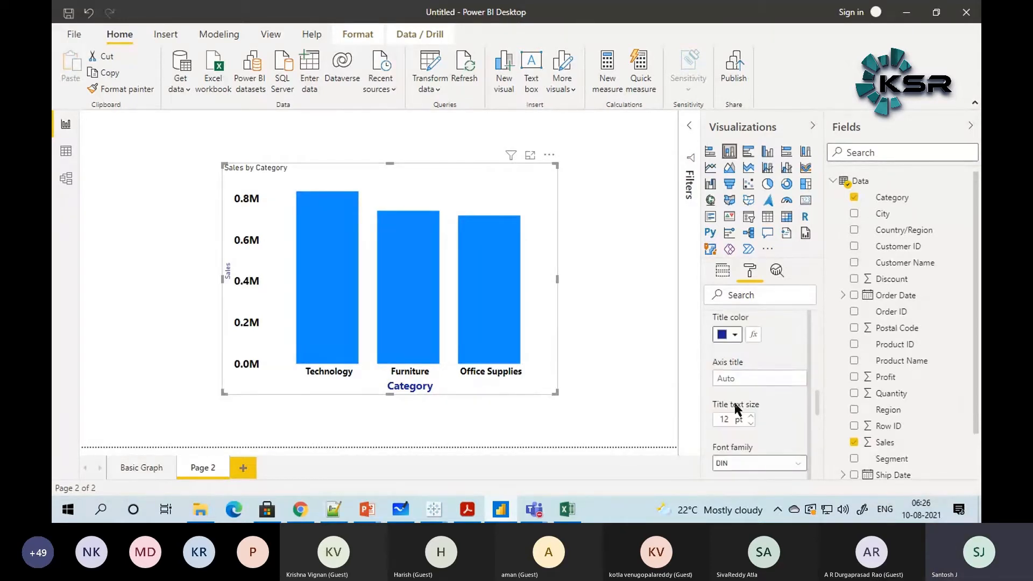
pyautogui.click(751, 416)
pyautogui.click(750, 416)
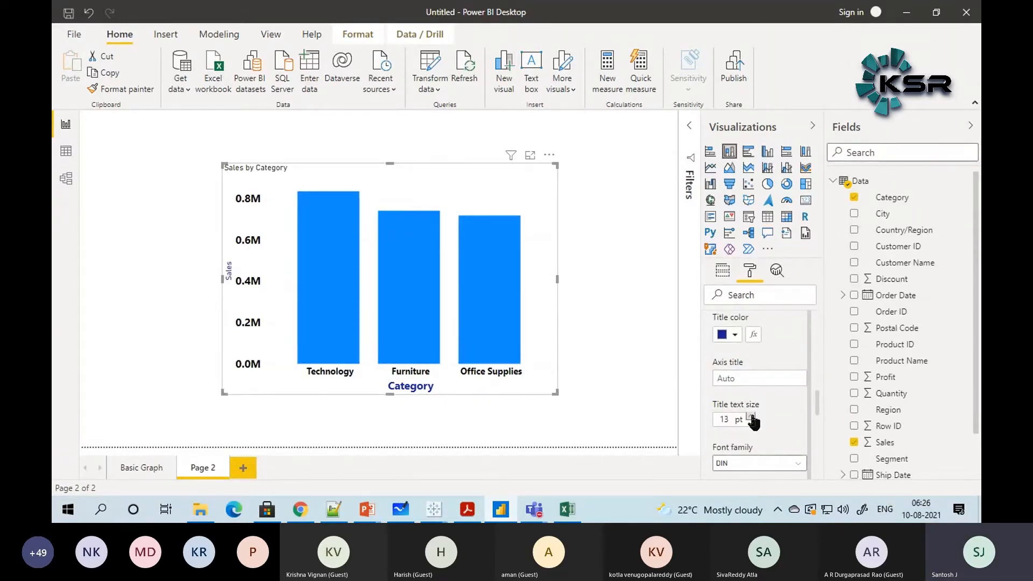
pyautogui.click(751, 416)
pyautogui.click(751, 416)
pyautogui.click(750, 416)
pyautogui.click(751, 416)
pyautogui.click(750, 416)
pyautogui.click(791, 463)
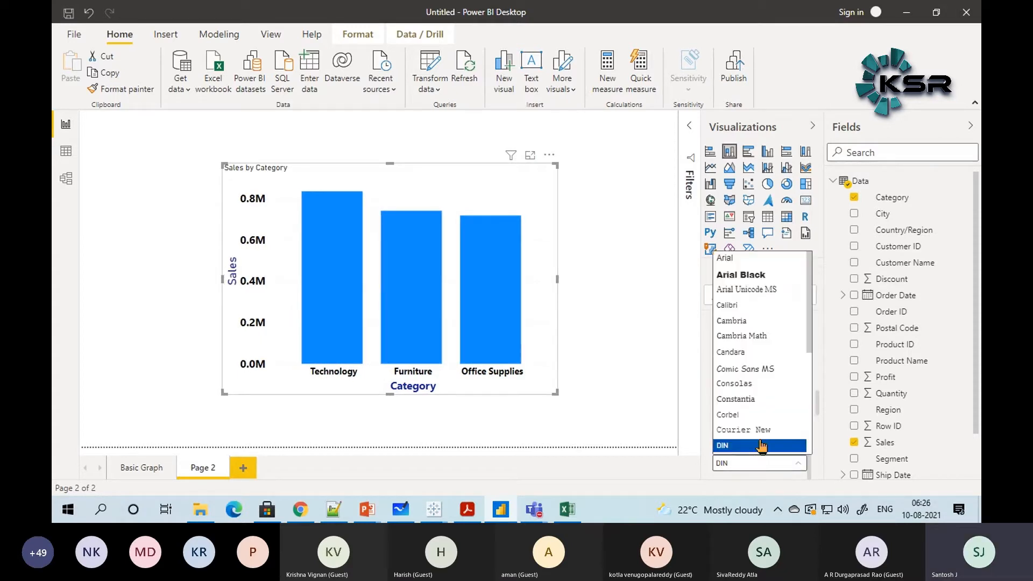
pyautogui.moveTo(810, 340); pyautogui.dragTo(810, 418)
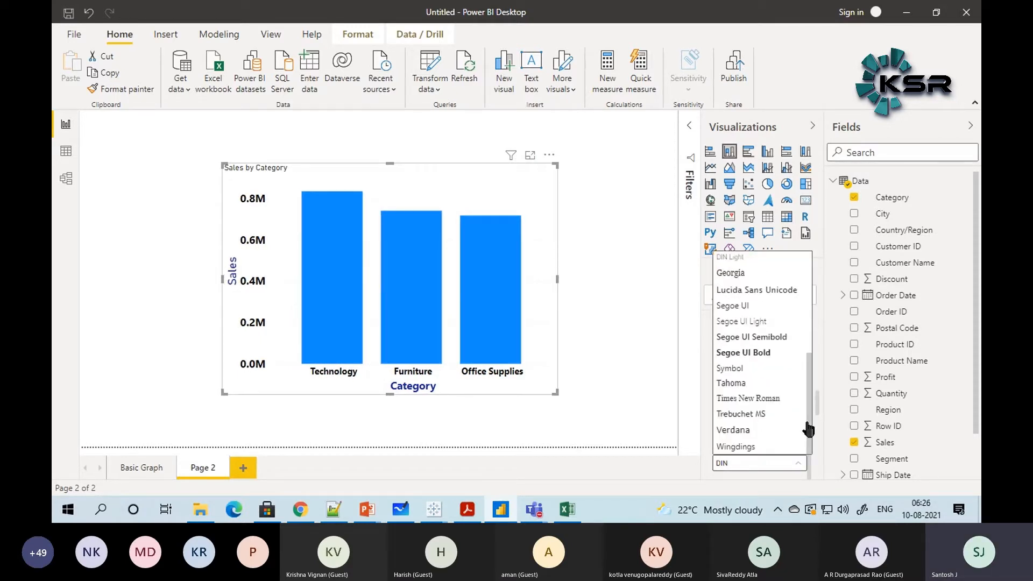
pyautogui.click(760, 352)
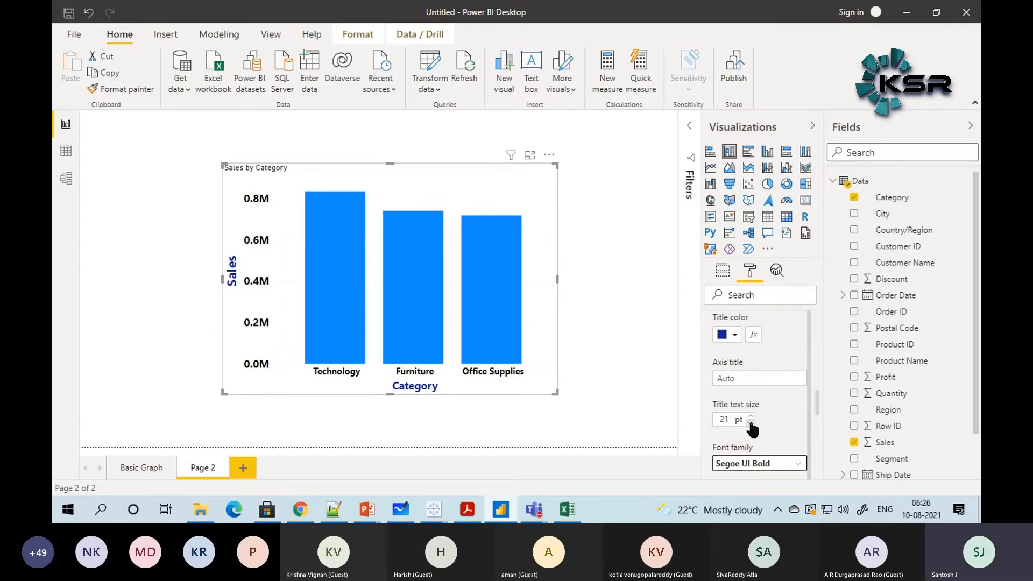
# Step: Deselect the chart and compare it with the unformatted chart on the Basic Graph page, returning to Page 2
pyautogui.click(641, 370)
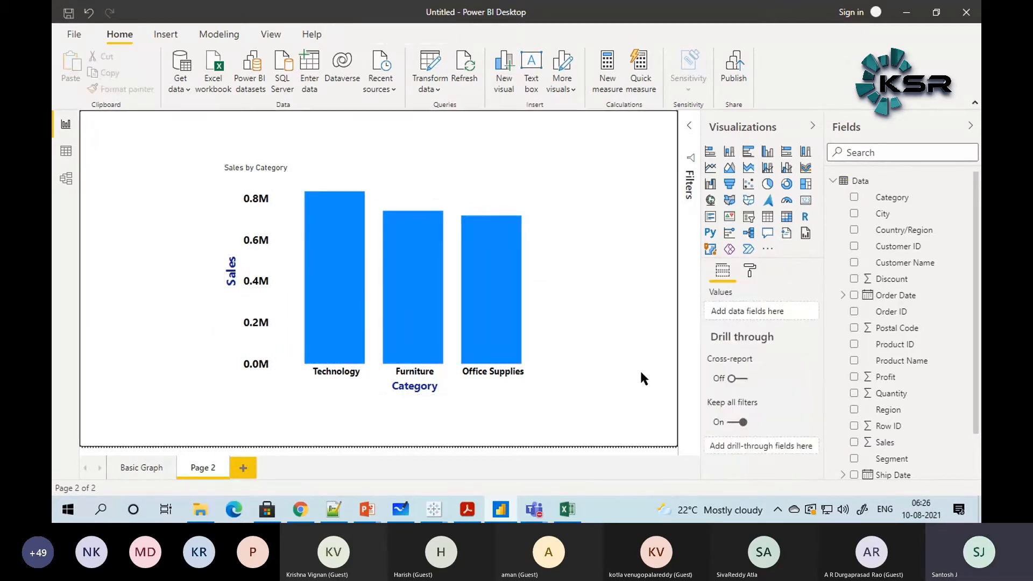
pyautogui.click(129, 466)
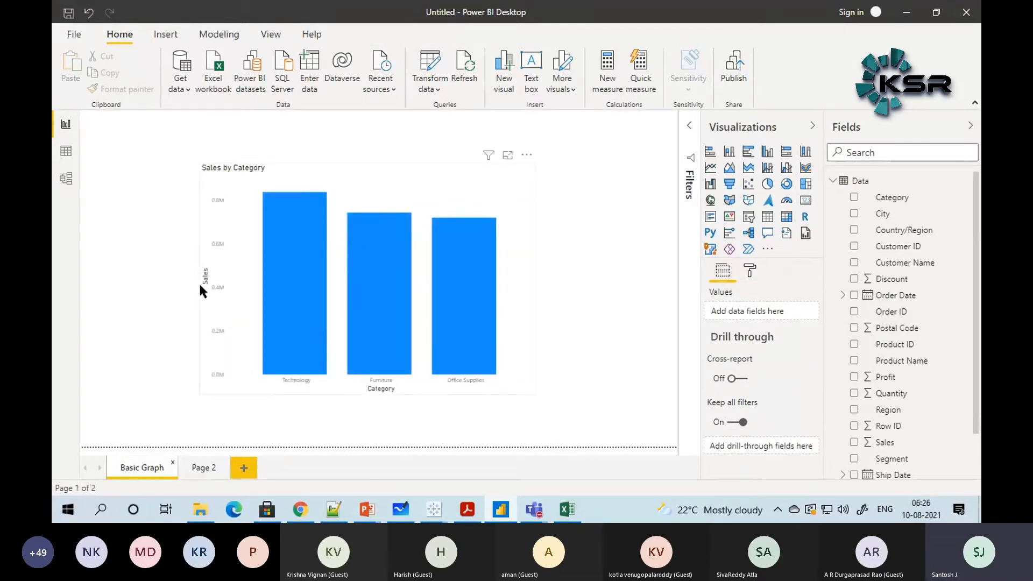
pyautogui.click(203, 469)
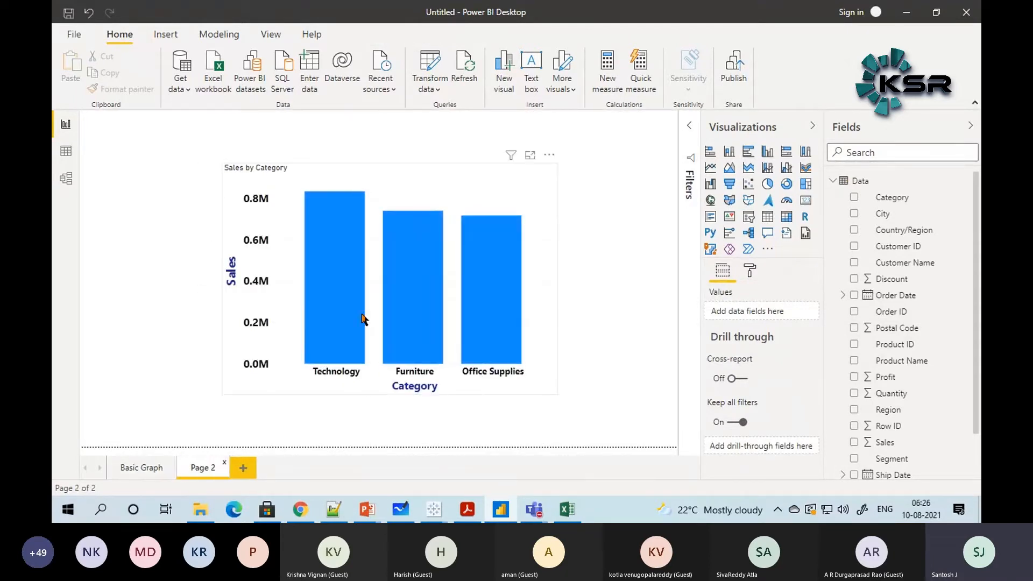
# Step: Set the chart's Y axis gridlines to a stroke width of 4 and a black line color
pyautogui.click(478, 199)
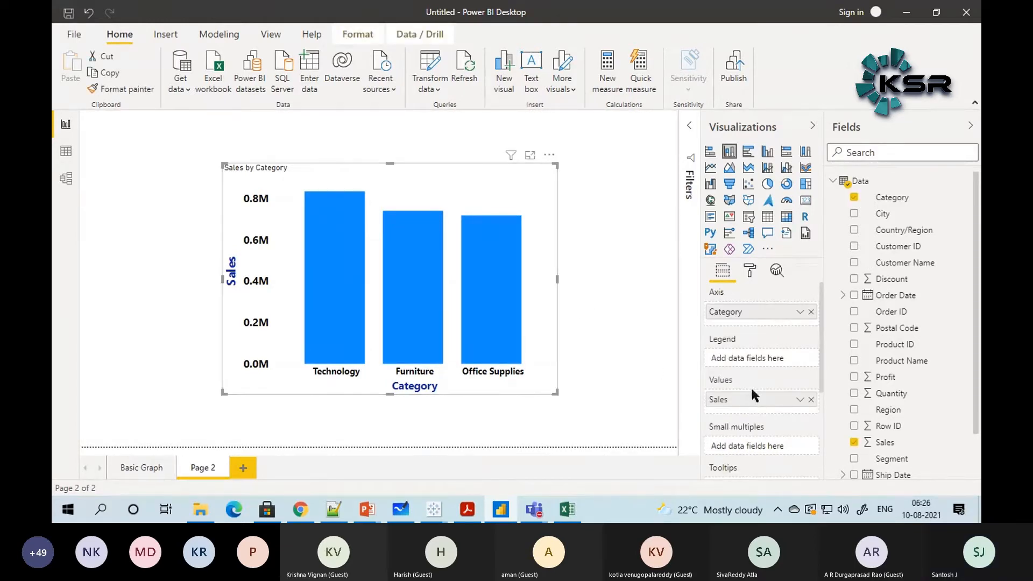
pyautogui.click(751, 272)
pyautogui.click(705, 372)
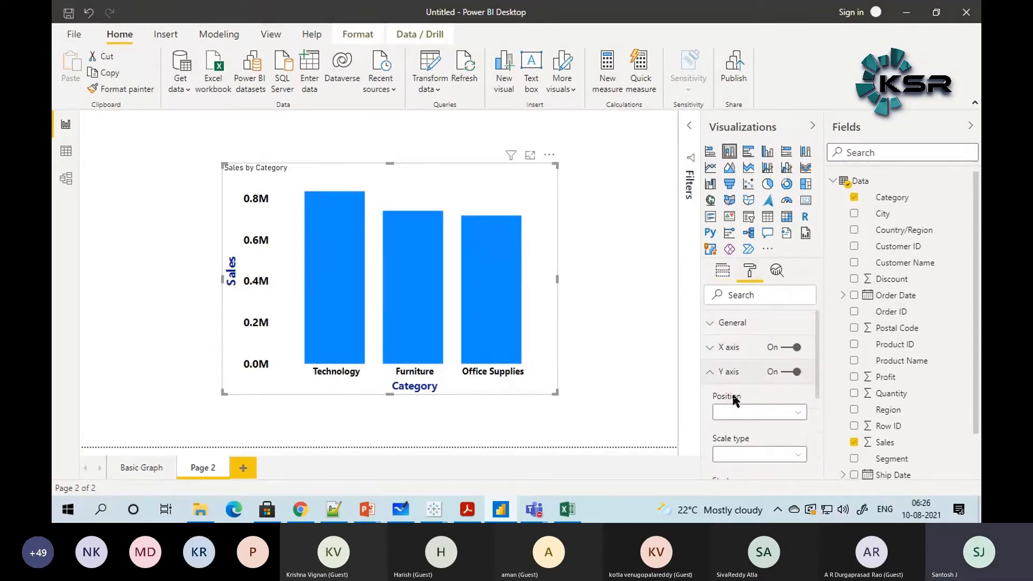
pyautogui.scroll(-1, 777, 428)
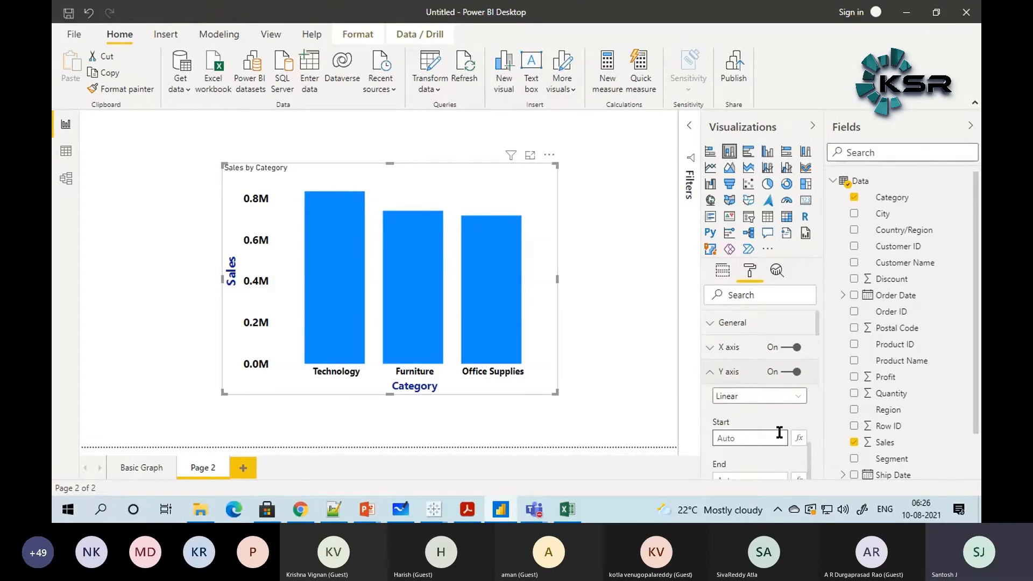
pyautogui.scroll(-3, 754, 425)
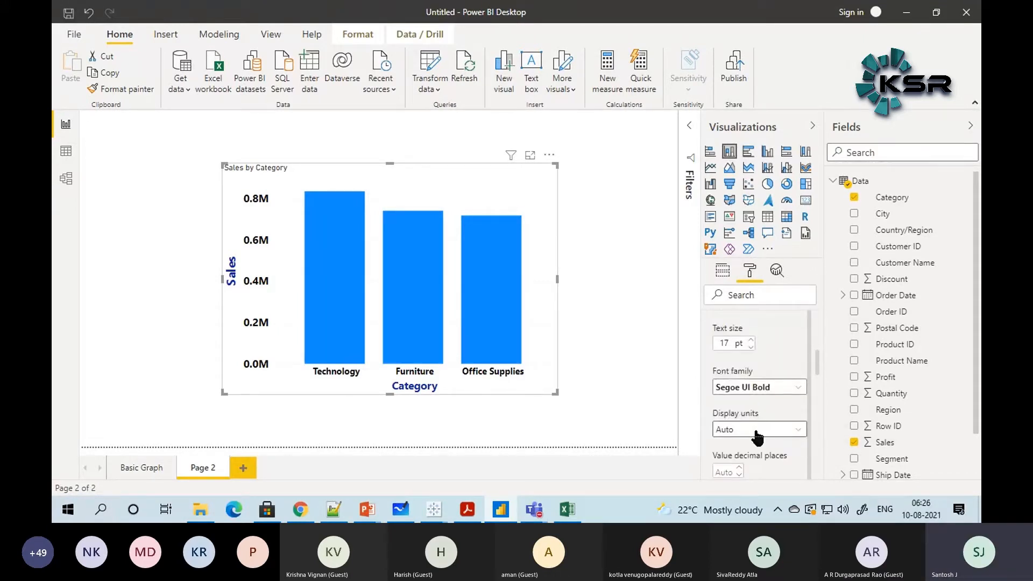
pyautogui.scroll(-4, 756, 430)
pyautogui.scroll(-5, 756, 430)
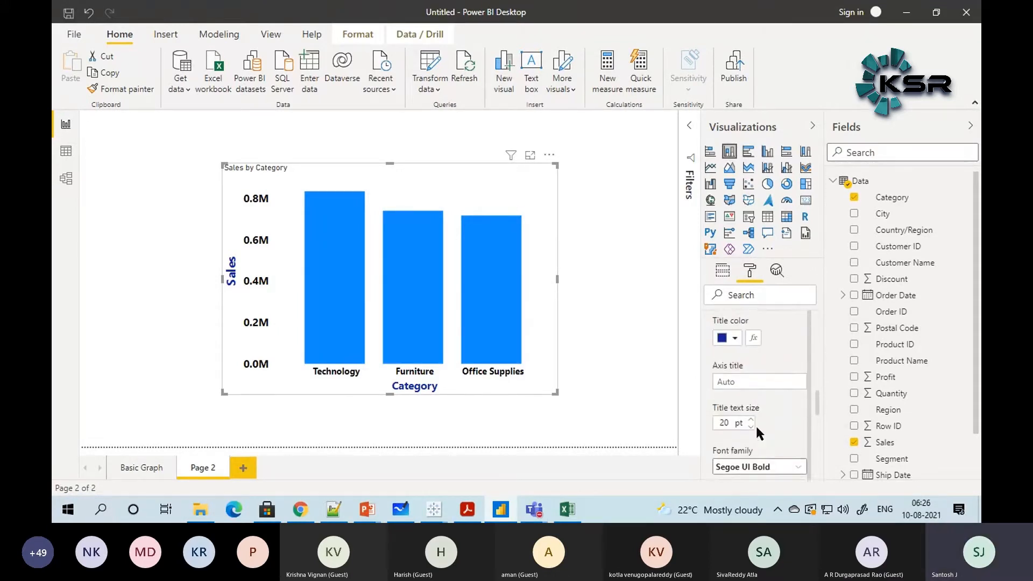
pyautogui.scroll(-1, 756, 433)
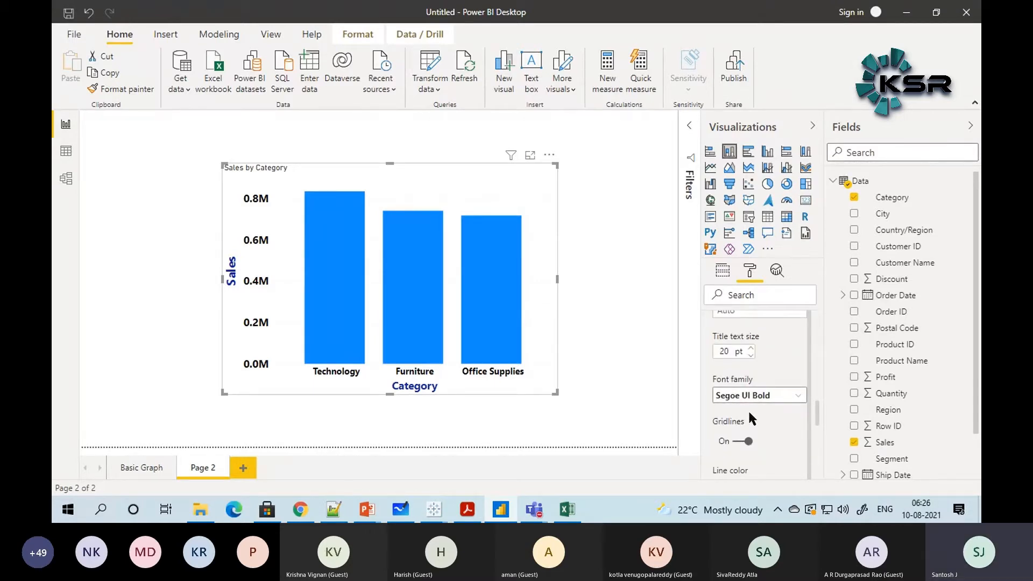
pyautogui.scroll(-3, 750, 413)
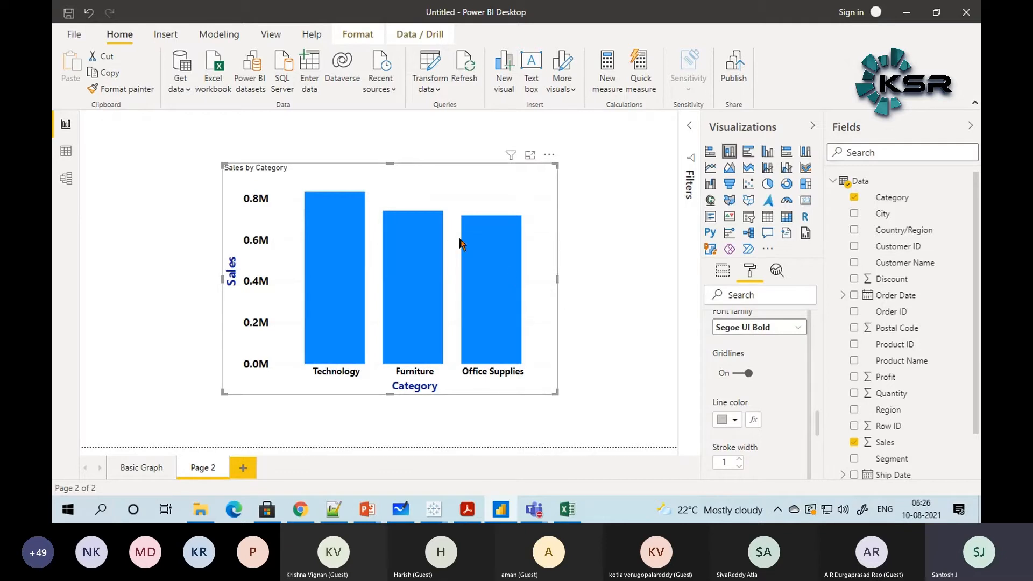
pyautogui.click(740, 459)
pyautogui.click(739, 459)
pyautogui.click(740, 459)
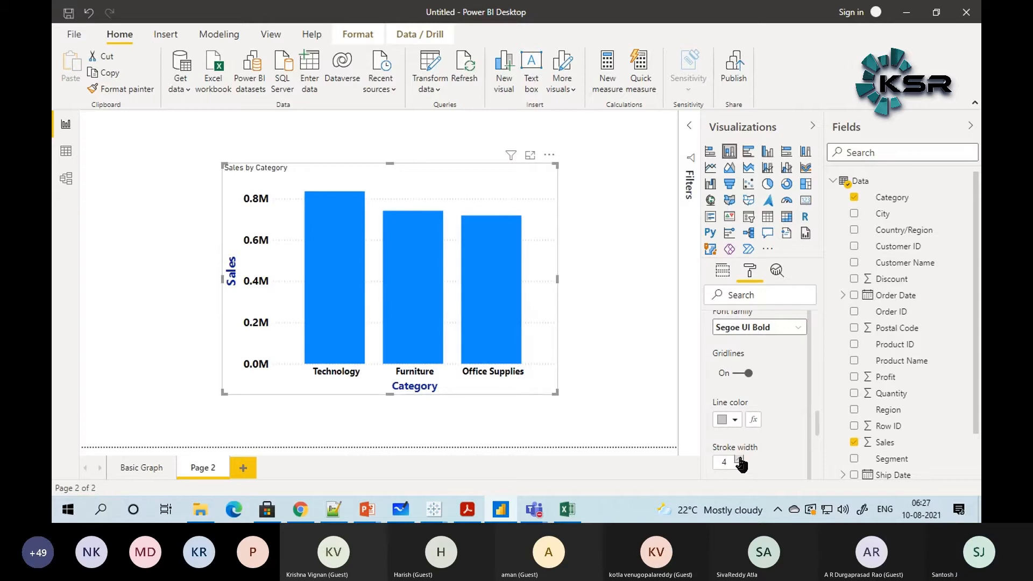
pyautogui.click(734, 422)
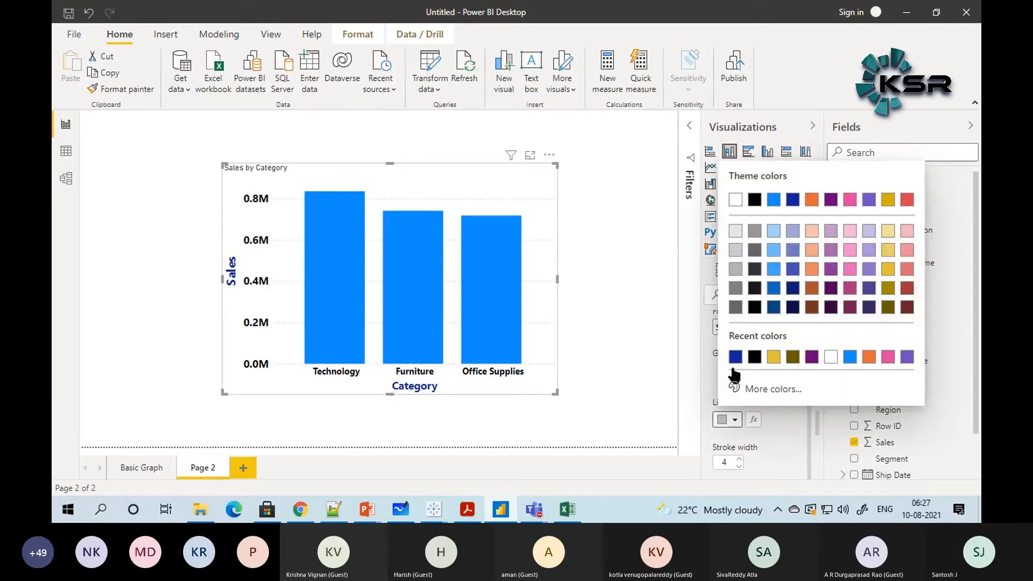
pyautogui.click(749, 200)
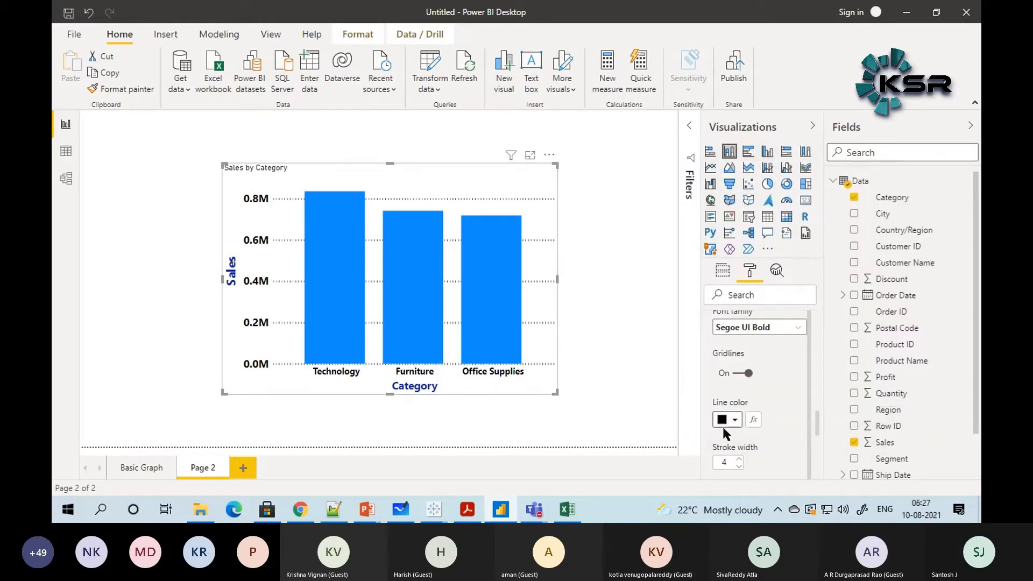
# Step: Try the Dashed and Solid line styles on the Y axis gridlines, returning to Dotted
pyautogui.scroll(-3, 745, 405)
pyautogui.scroll(3, 745, 405)
pyautogui.scroll(-2, 737, 371)
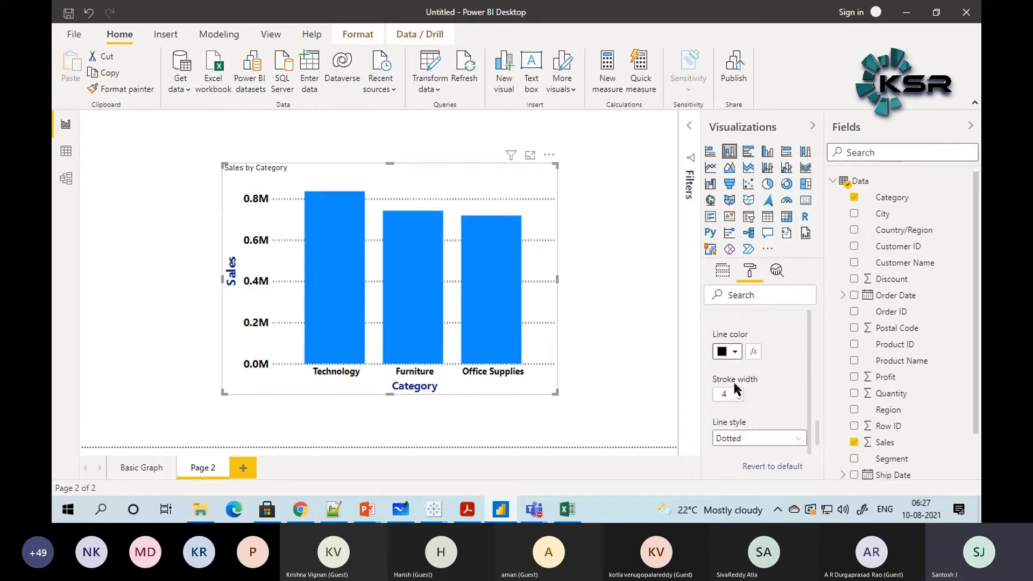
pyautogui.click(759, 438)
pyautogui.click(739, 454)
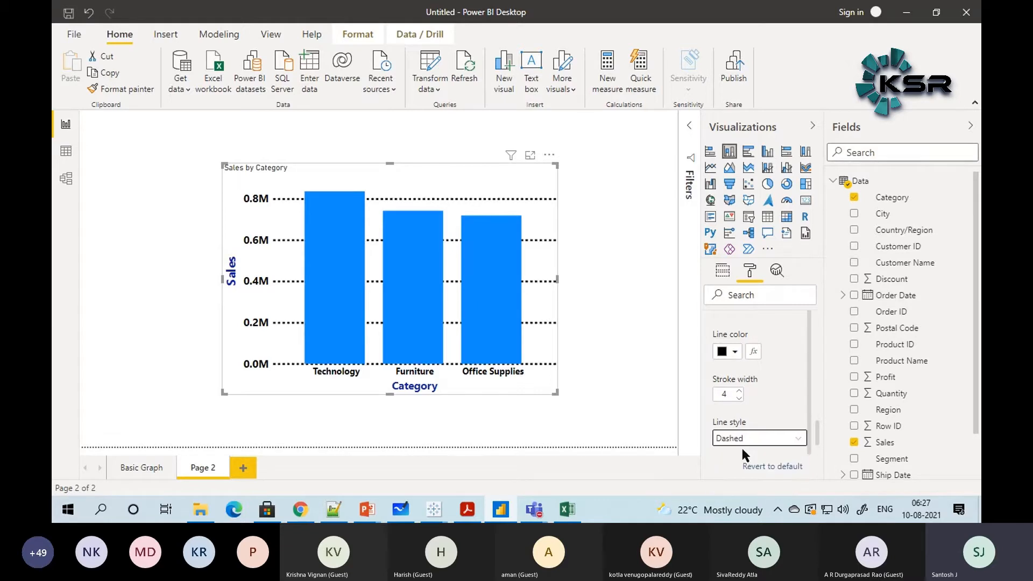
pyautogui.click(742, 442)
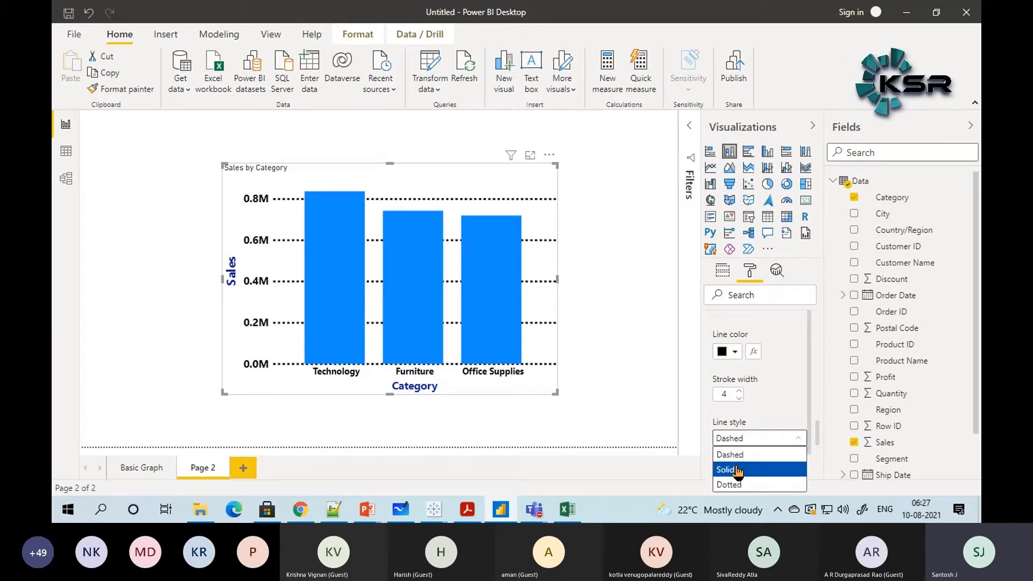
pyautogui.click(737, 470)
pyautogui.click(744, 445)
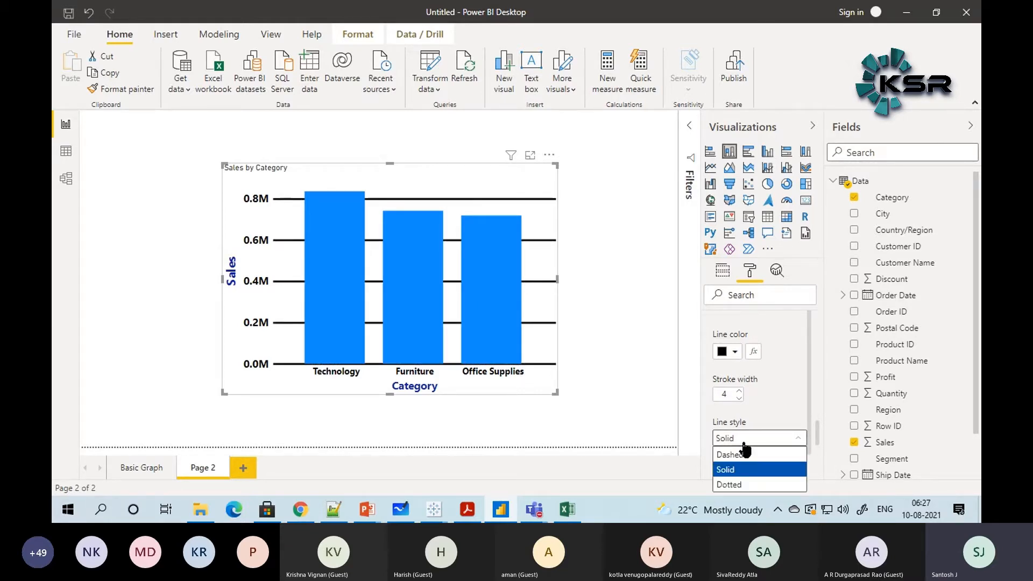
pyautogui.click(735, 485)
# Step: Turn off the Y axis gridlines of the Sales by Category chart
pyautogui.scroll(2, 738, 464)
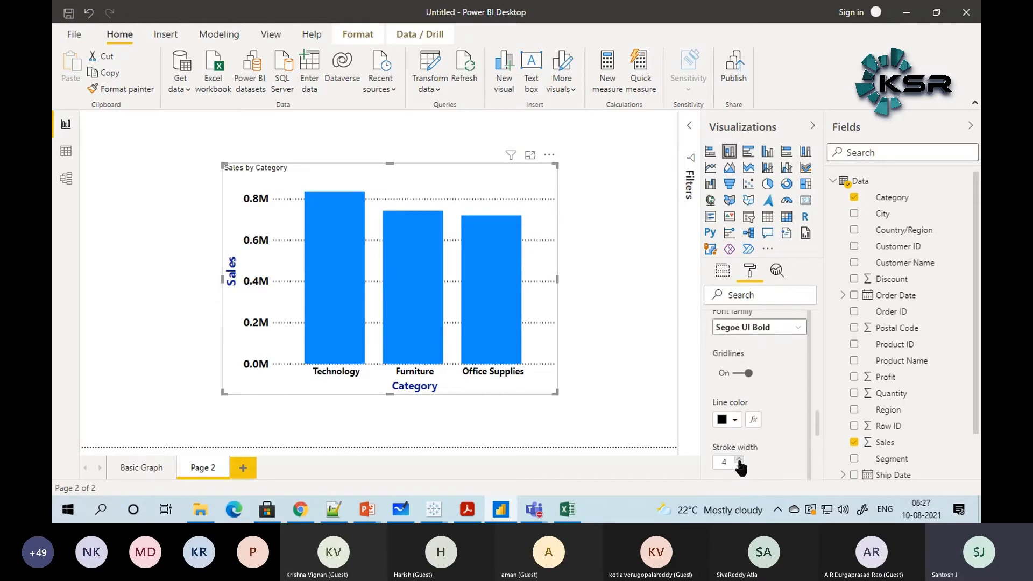
pyautogui.click(737, 373)
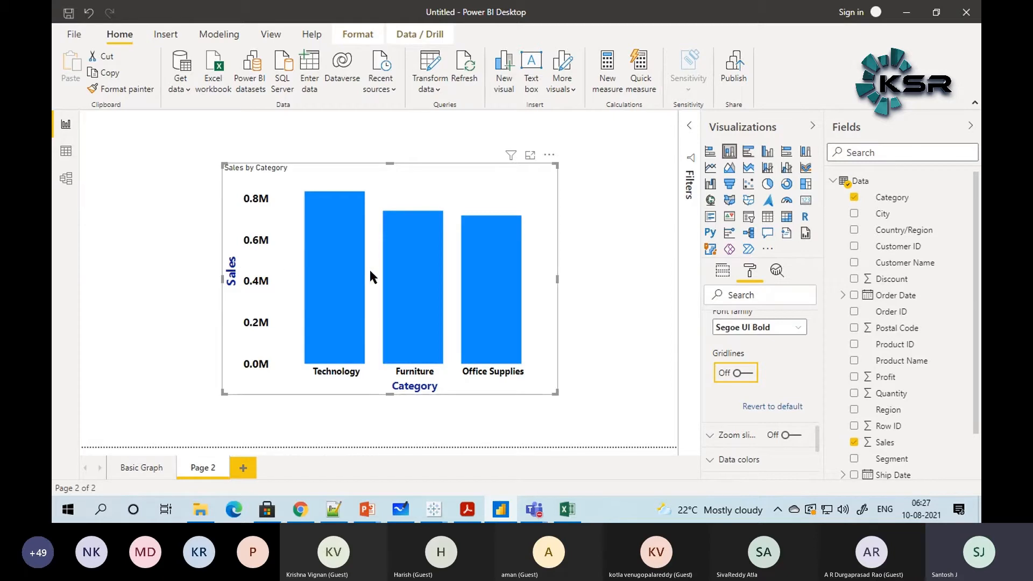
pyautogui.moveTo(478, 328)
# Step: Open the data colors settings and set the columns' default color to the darkest red theme shade
pyautogui.scroll(-3, 709, 383)
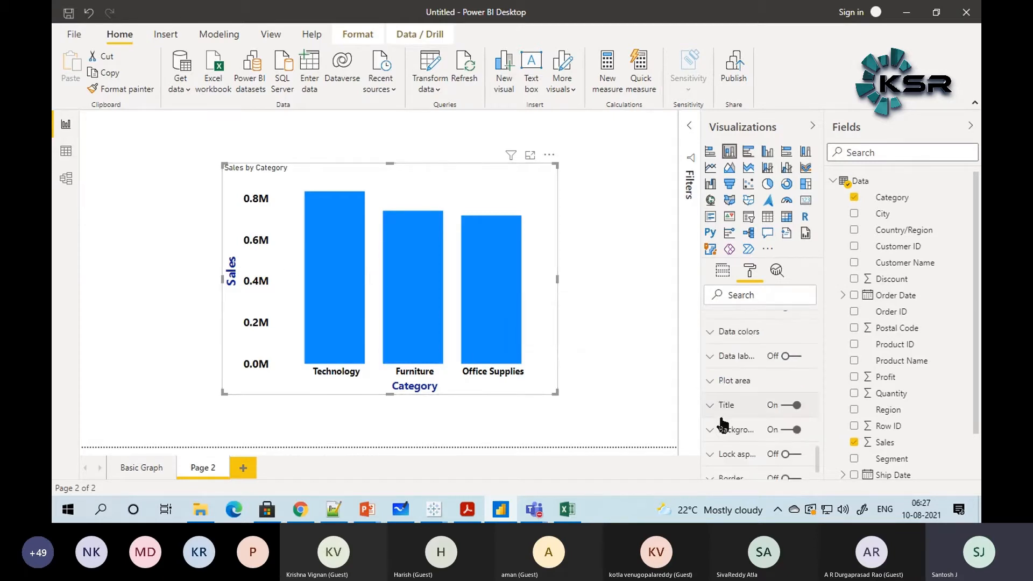
pyautogui.click(709, 391)
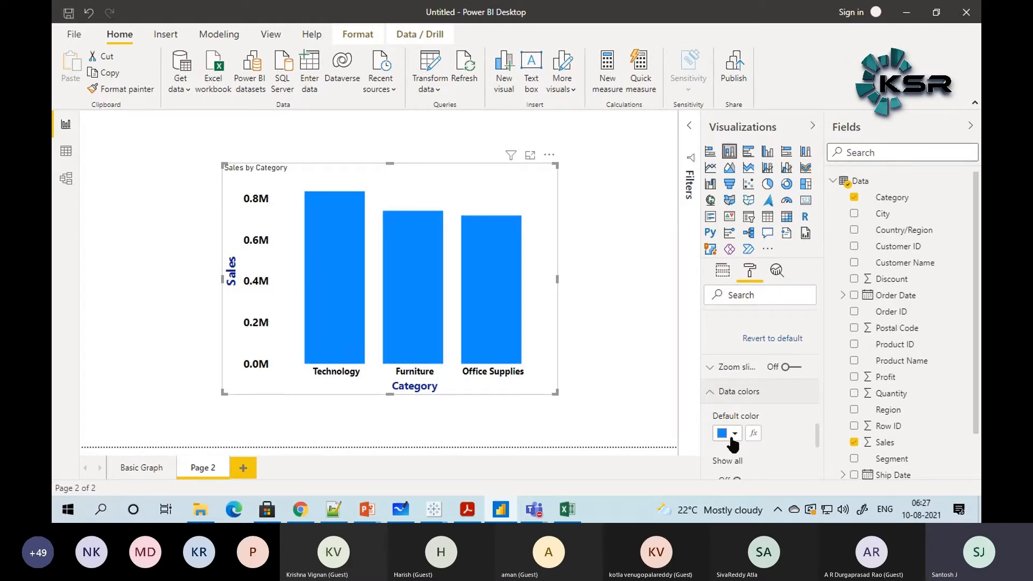
pyautogui.scroll(-2, 729, 433)
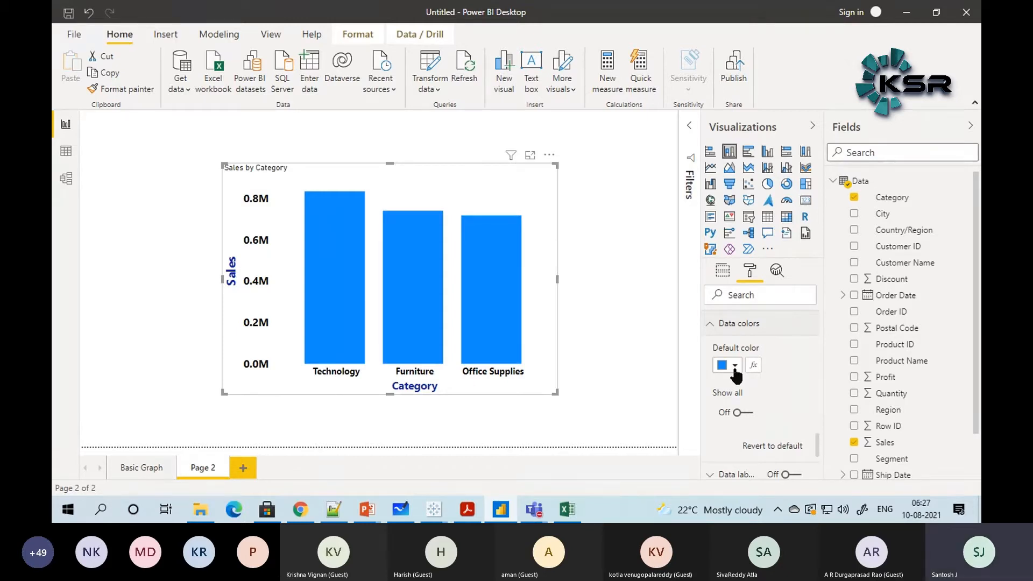
pyautogui.click(736, 365)
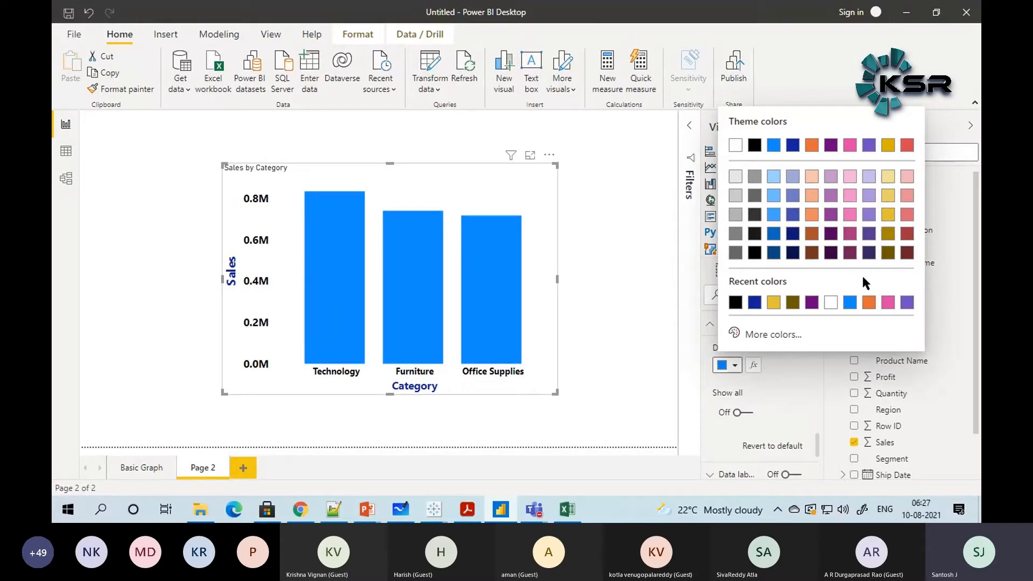
pyautogui.click(907, 253)
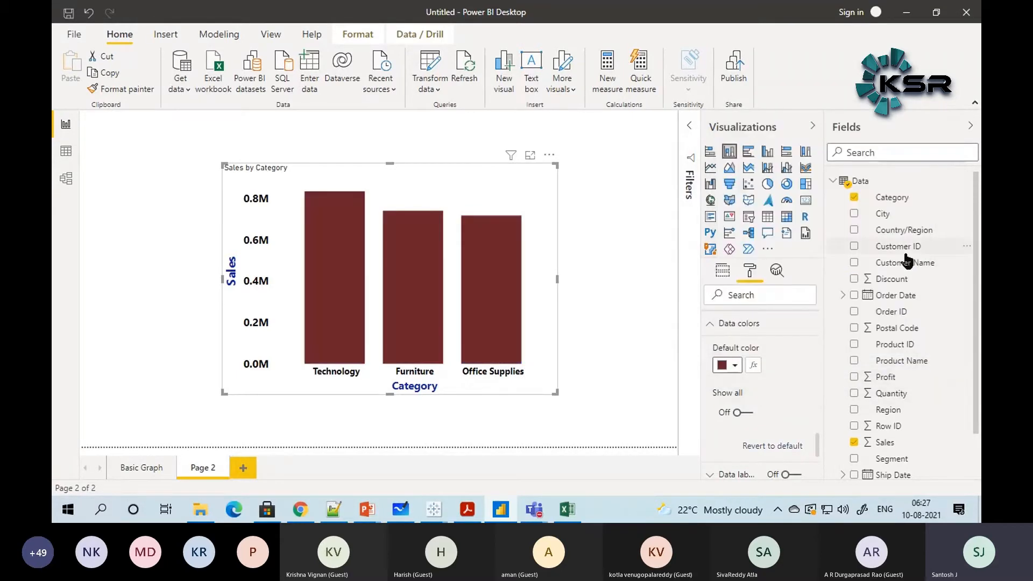
# Step: Try dark blue, yellow, dark olive, light blue, dark plum and black as the columns' default color
pyautogui.click(735, 366)
pyautogui.click(773, 301)
pyautogui.click(735, 366)
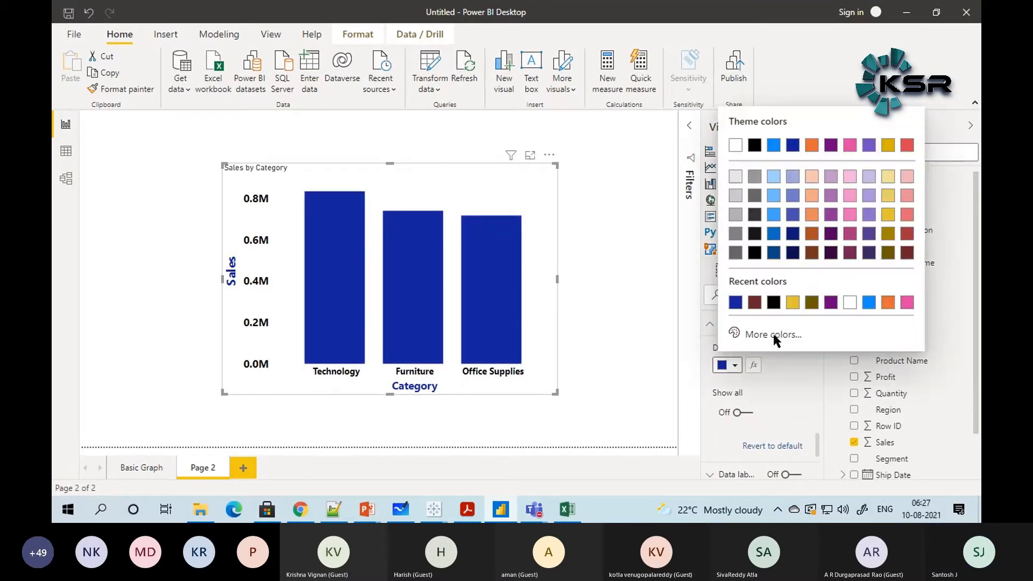
pyautogui.click(792, 303)
pyautogui.click(735, 366)
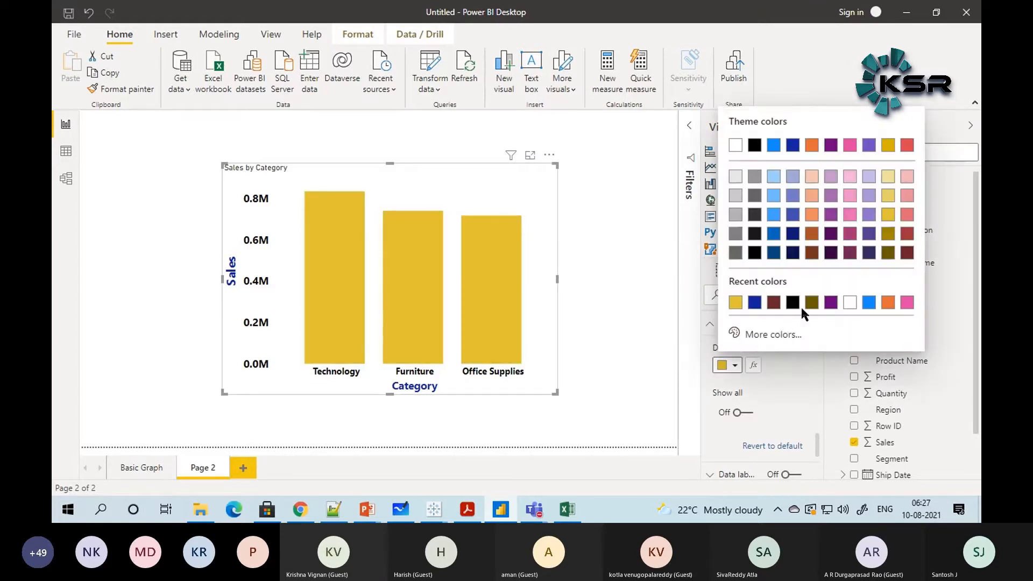
pyautogui.click(809, 303)
pyautogui.click(735, 366)
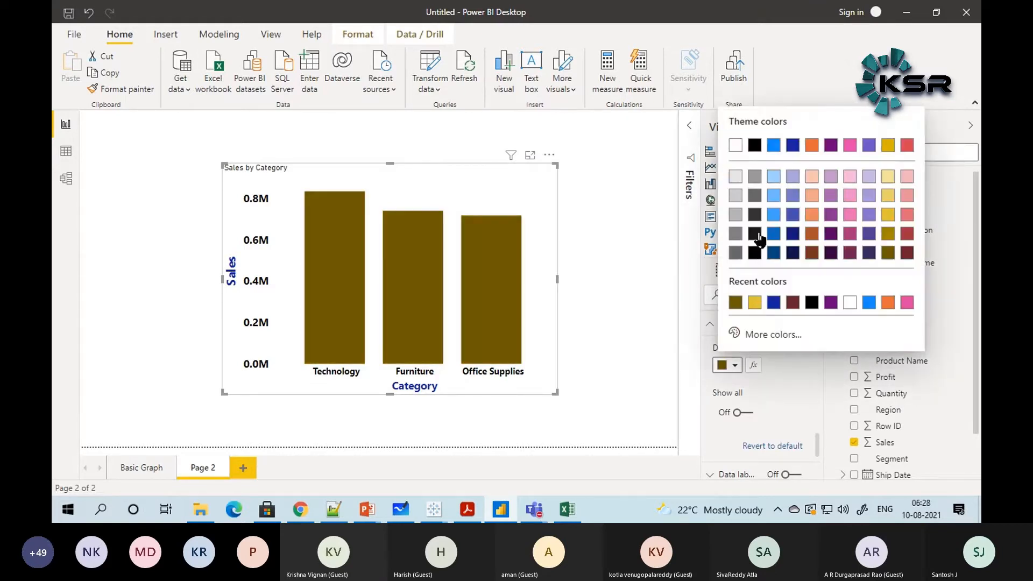
pyautogui.click(769, 216)
pyautogui.click(735, 366)
pyautogui.click(850, 253)
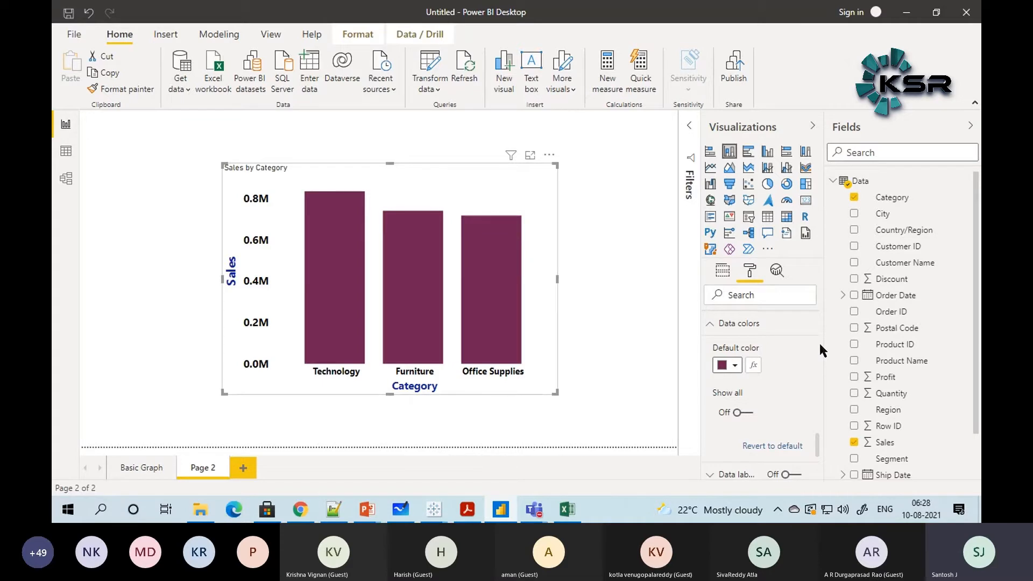
pyautogui.click(735, 365)
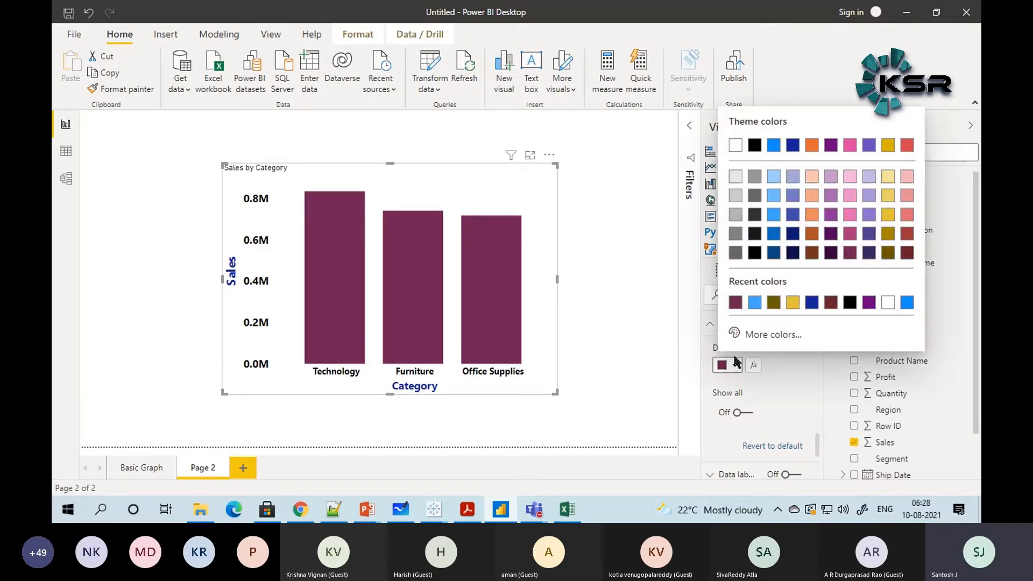
pyautogui.click(754, 145)
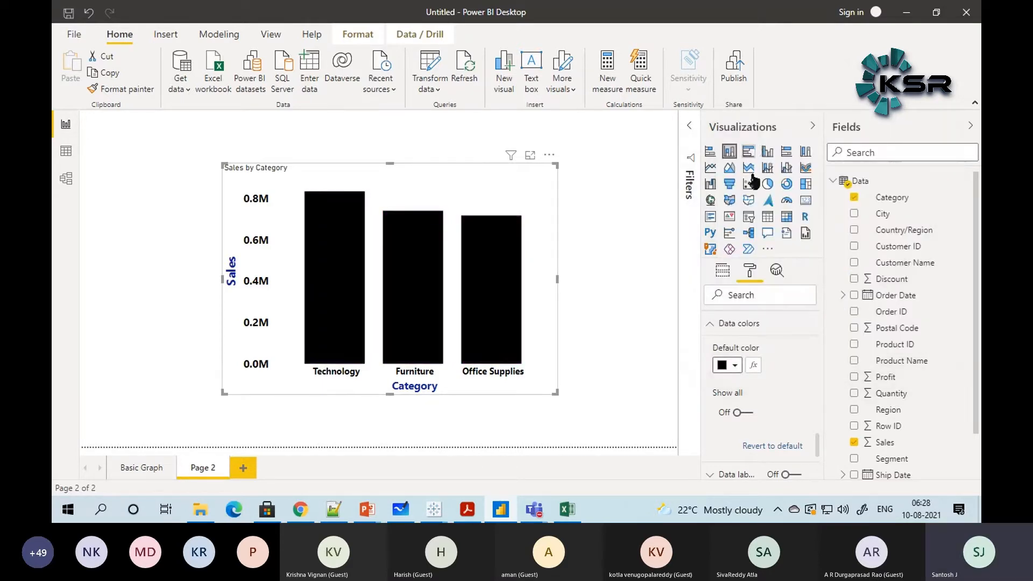
# Step: Set the default color of the chart's columns to the darkest purple theme shade
pyautogui.click(735, 366)
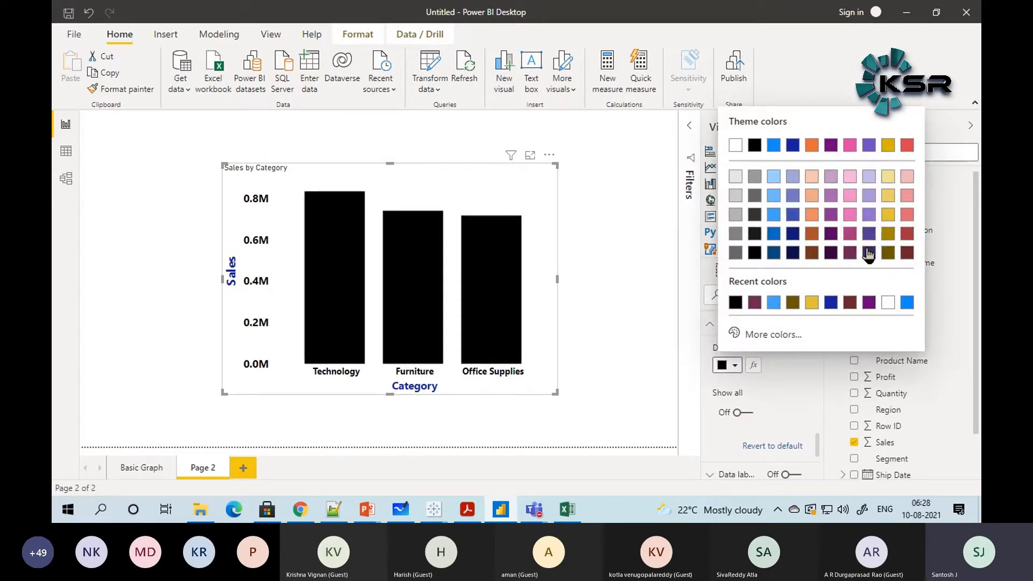
pyautogui.click(869, 252)
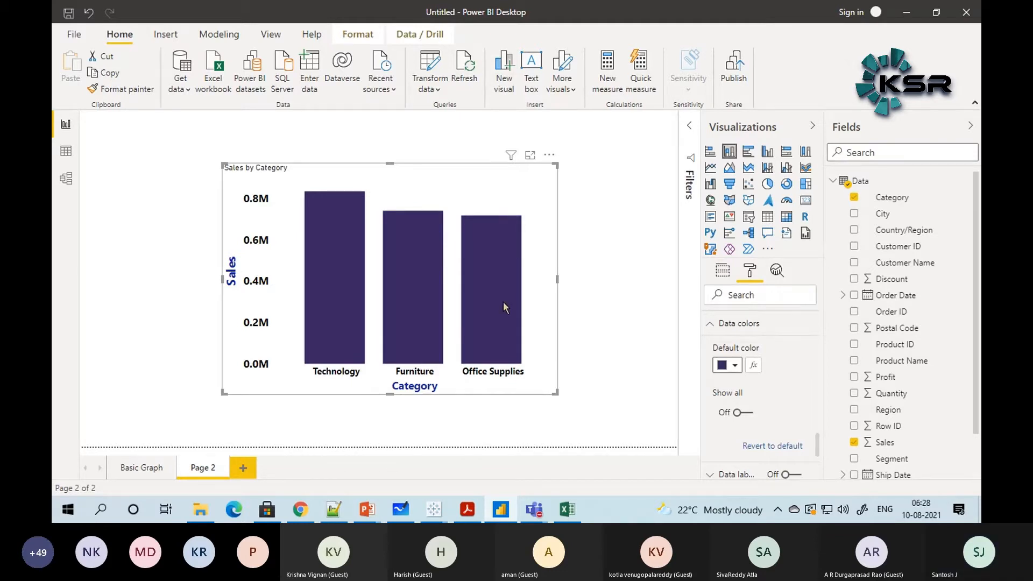
pyautogui.moveTo(486, 240)
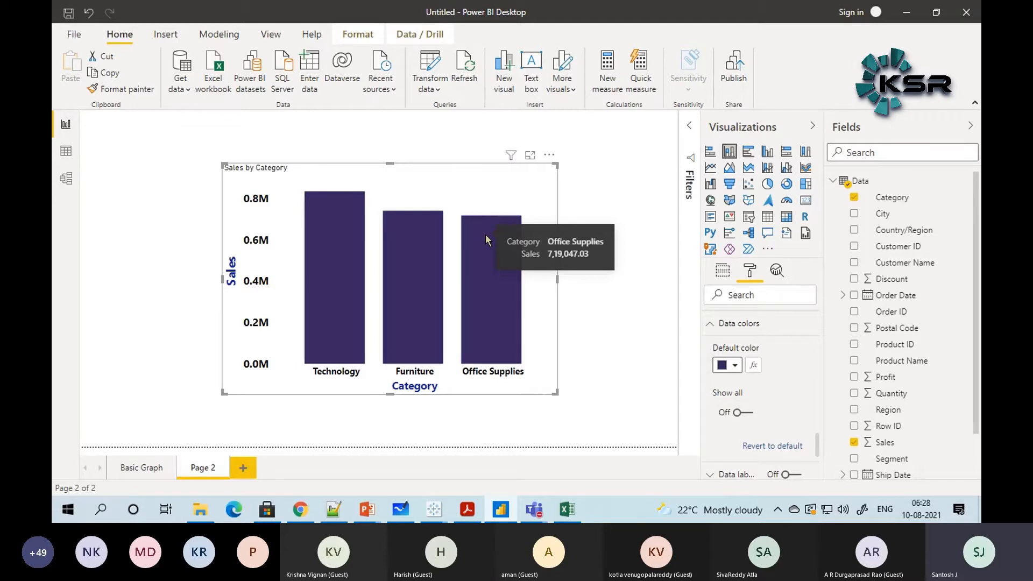
pyautogui.moveTo(285, 252)
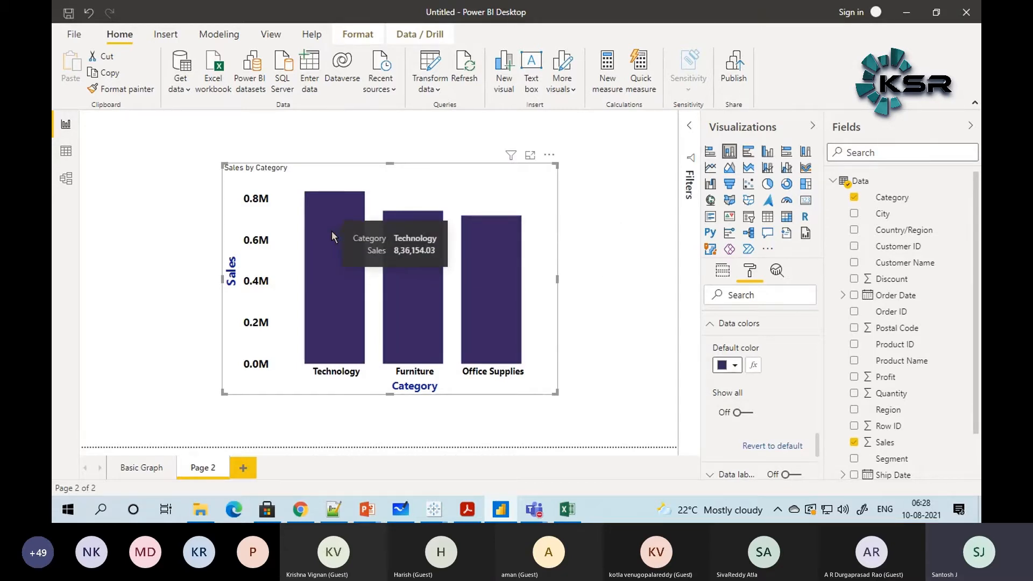
pyautogui.moveTo(423, 293)
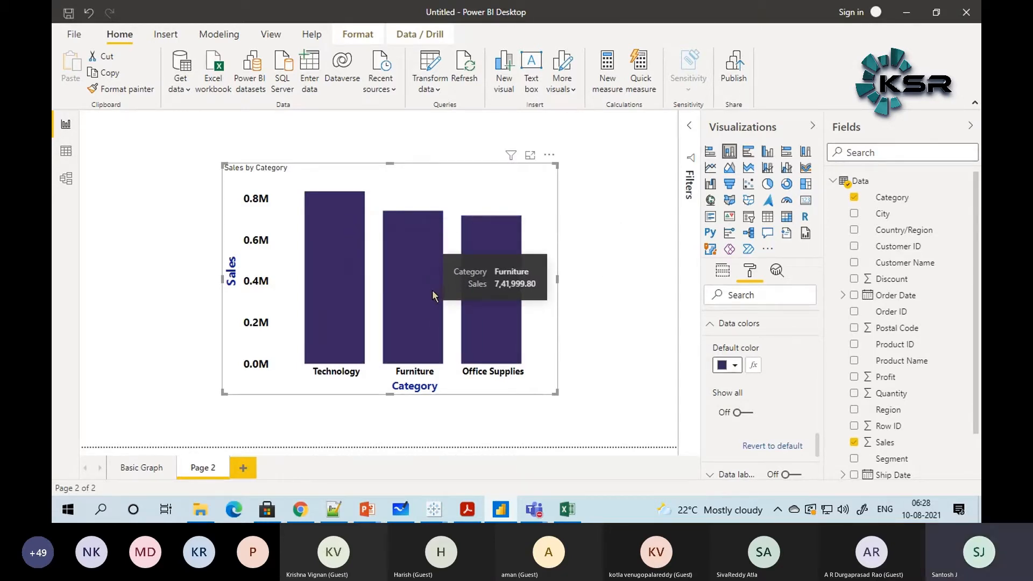
pyautogui.moveTo(495, 291)
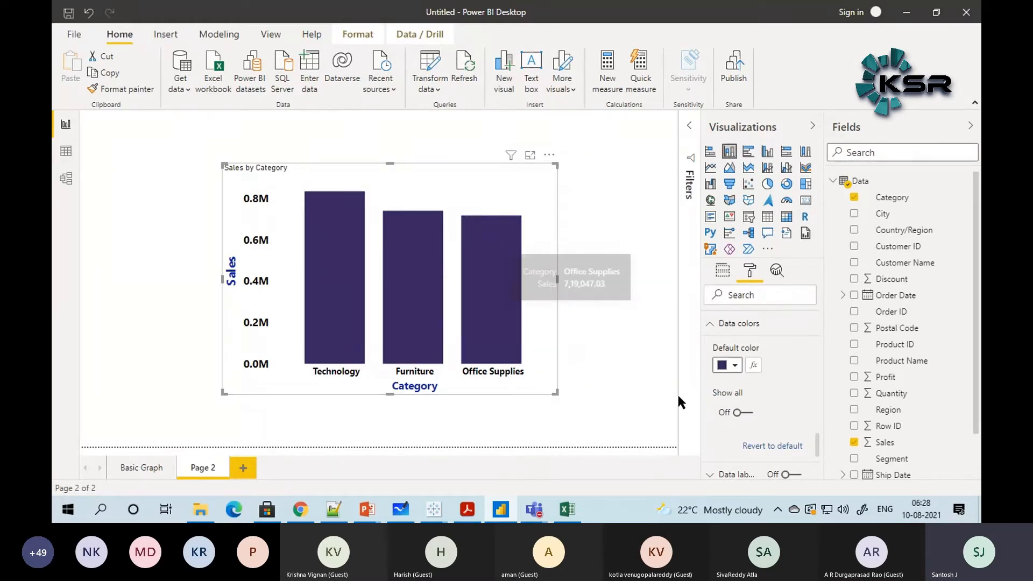
pyautogui.scroll(-2, 720, 399)
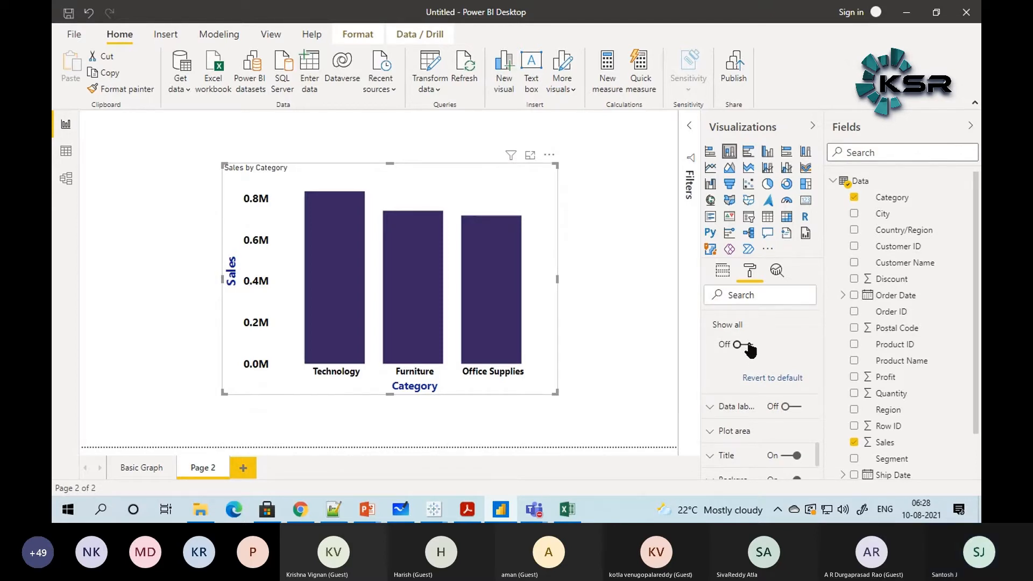
pyautogui.scroll(2, 742, 376)
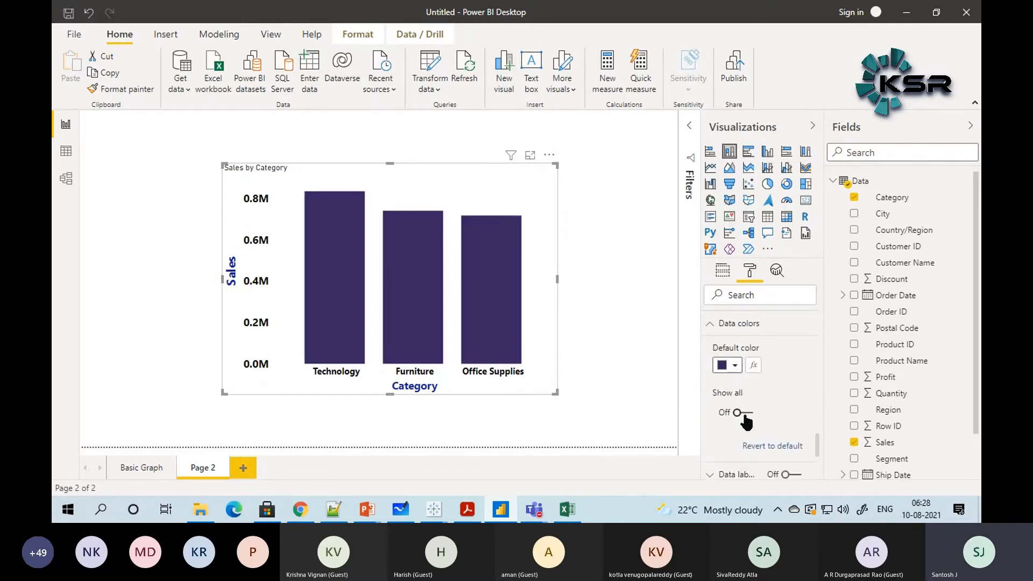
# Step: Enable individual category colors and set Technology to dark plum, Furniture to the second-darkest red and Office Supplies to dark olive
pyautogui.click(738, 412)
pyautogui.scroll(-3, 744, 411)
pyautogui.scroll(2, 743, 375)
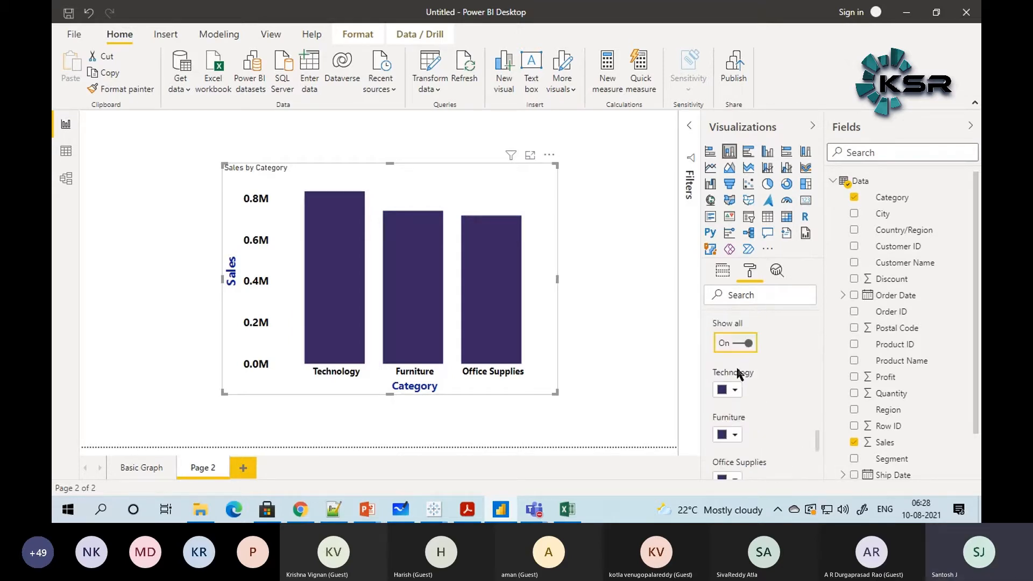
pyautogui.click(734, 395)
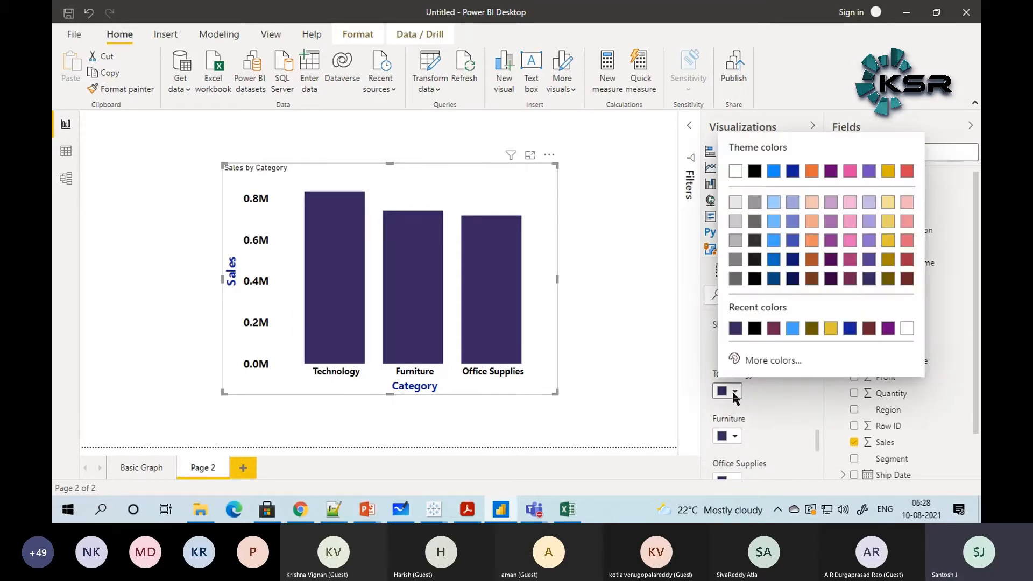
pyautogui.click(774, 328)
pyautogui.click(734, 438)
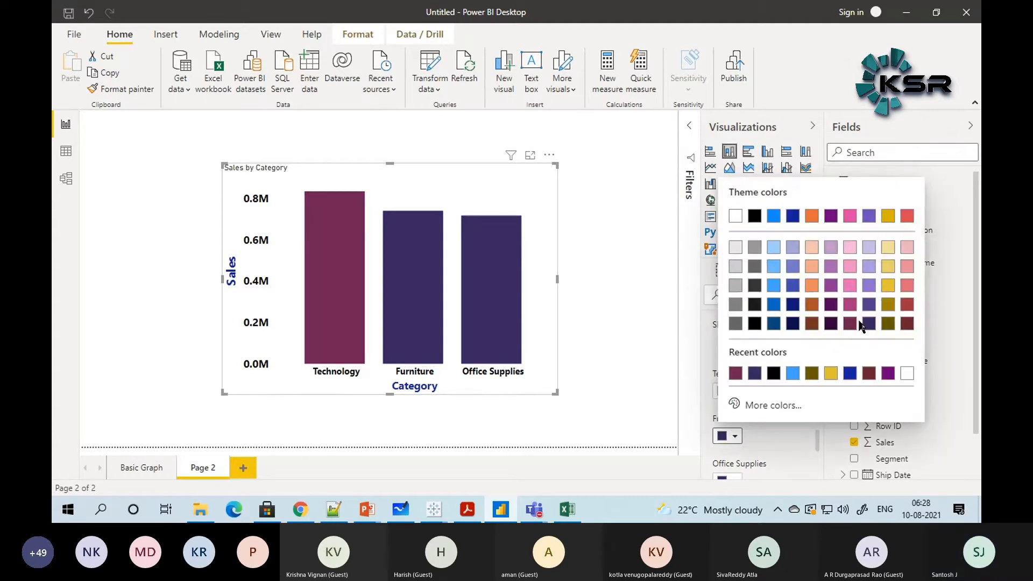
pyautogui.click(907, 304)
pyautogui.scroll(-2, 805, 421)
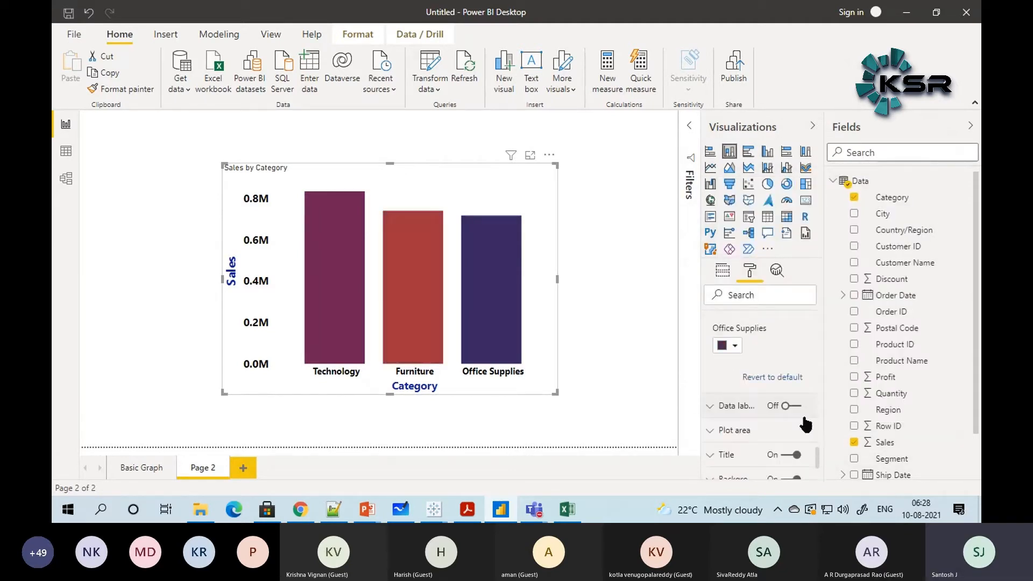
pyautogui.click(735, 345)
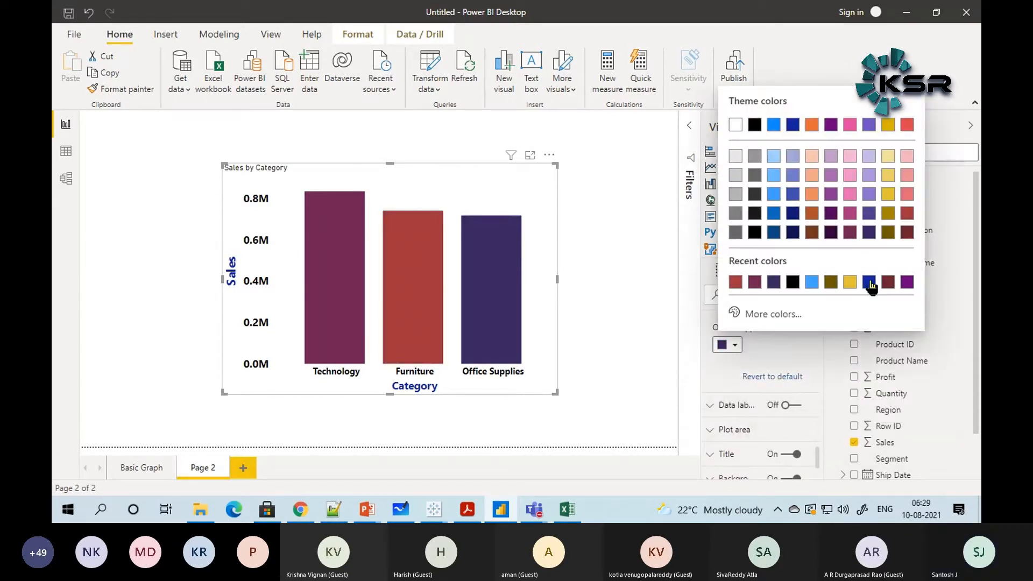
pyautogui.click(830, 282)
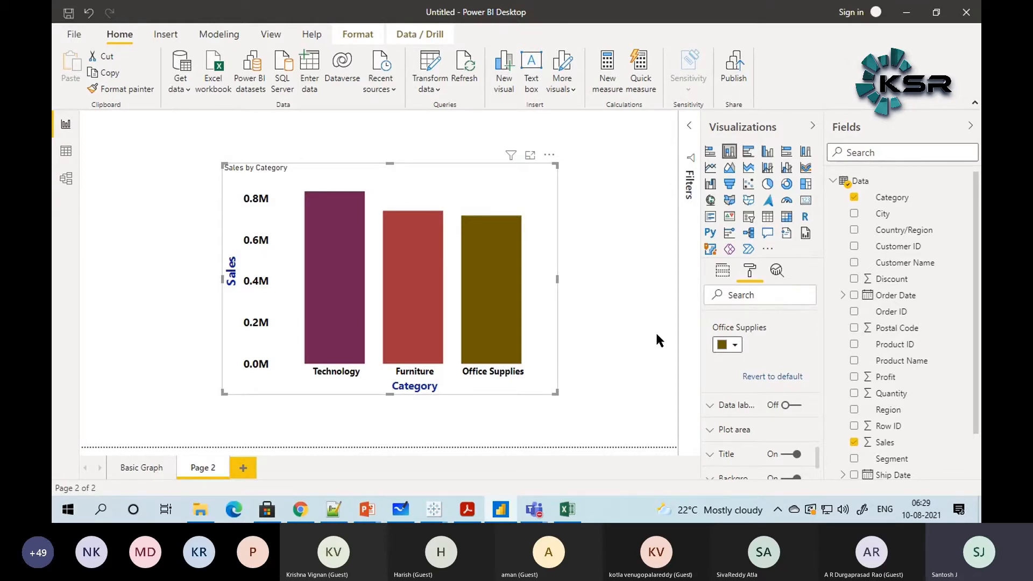
# Step: Turn off the individual category colors and revert the data colors to default
pyautogui.scroll(4, 743, 346)
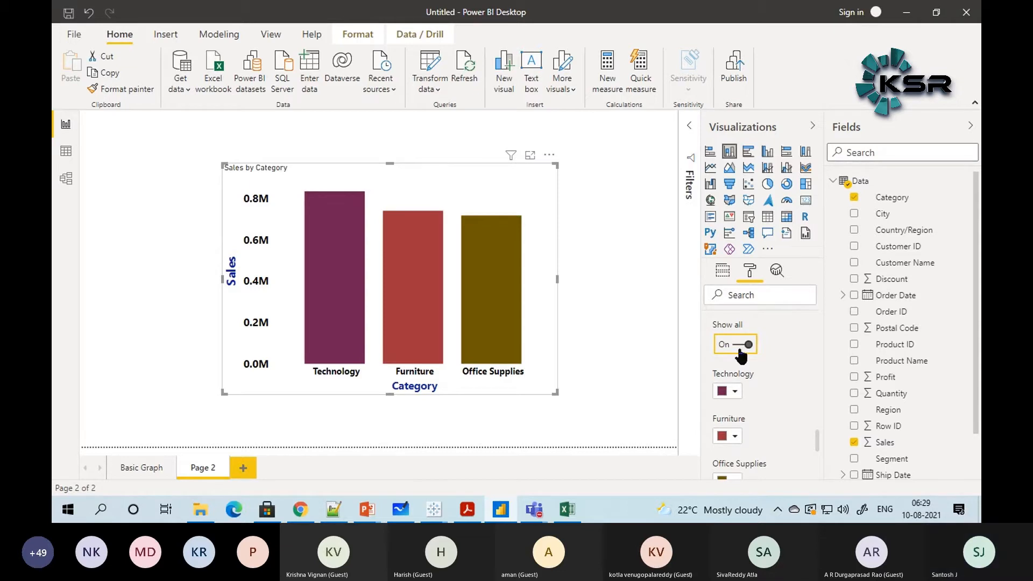
pyautogui.click(742, 350)
pyautogui.scroll(2, 748, 351)
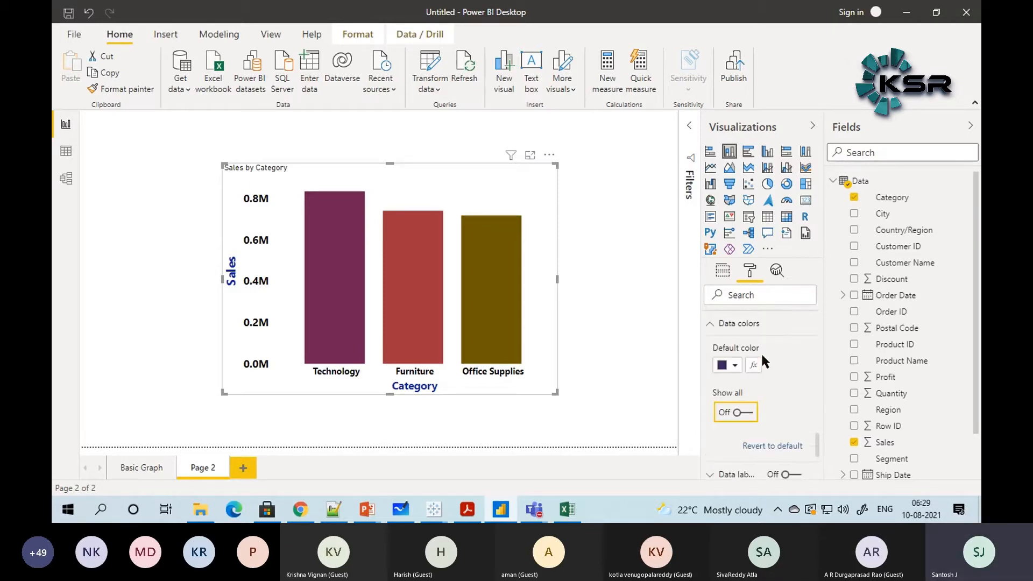
pyautogui.click(773, 450)
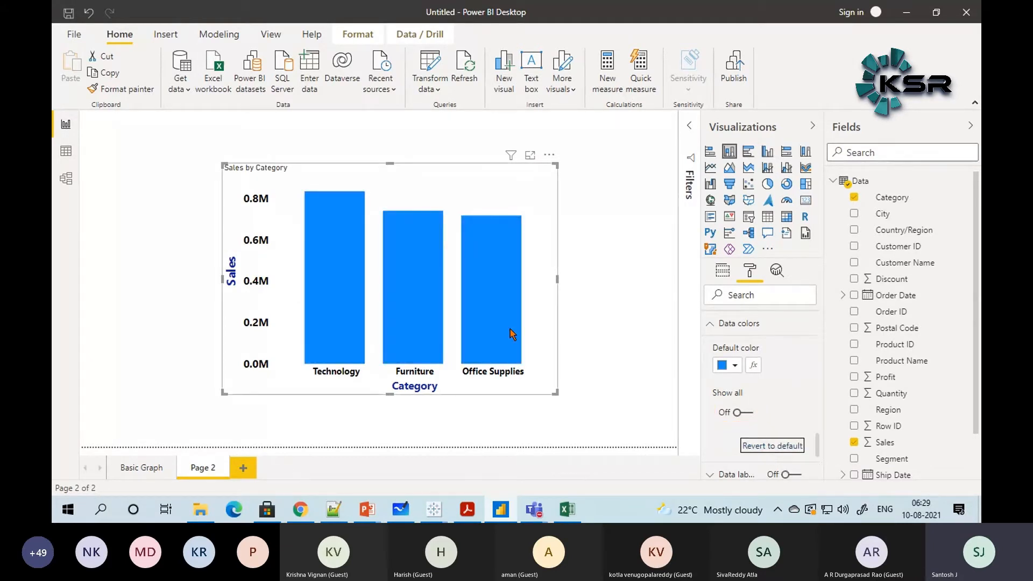
# Step: Set the columns' default color to the darkest purple shade and collapse the data colors settings
pyautogui.click(736, 366)
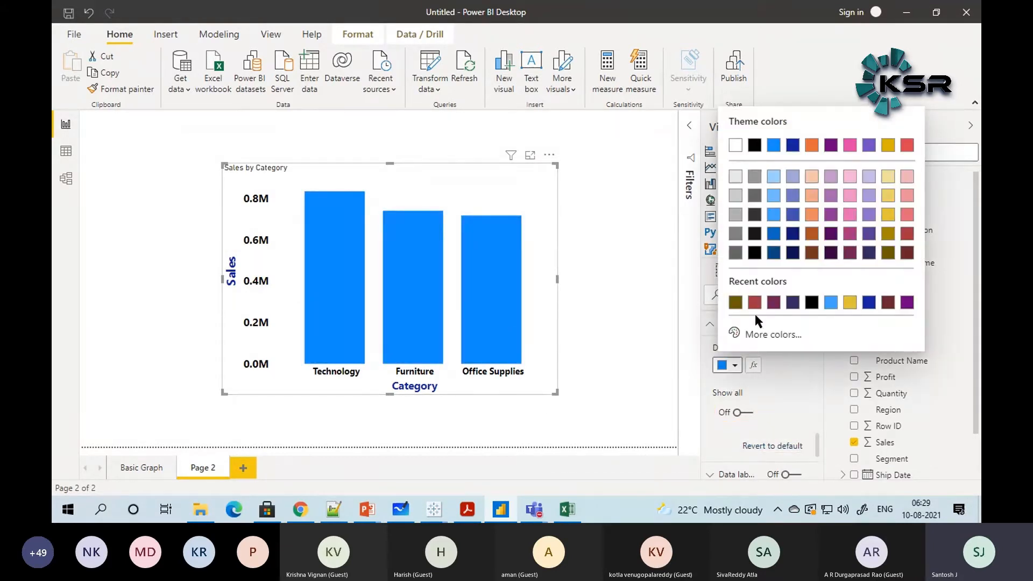
pyautogui.click(793, 302)
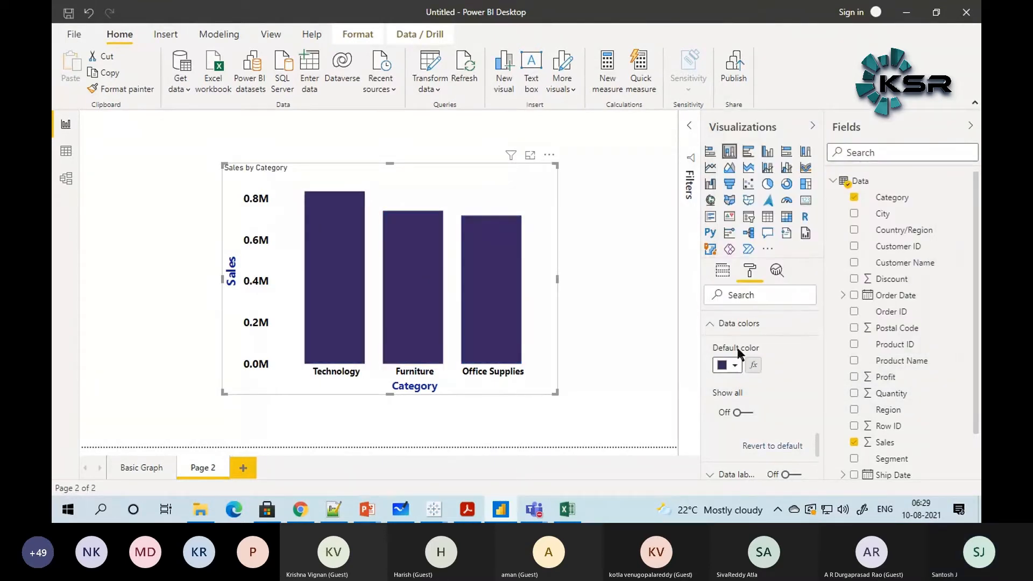
pyautogui.click(711, 325)
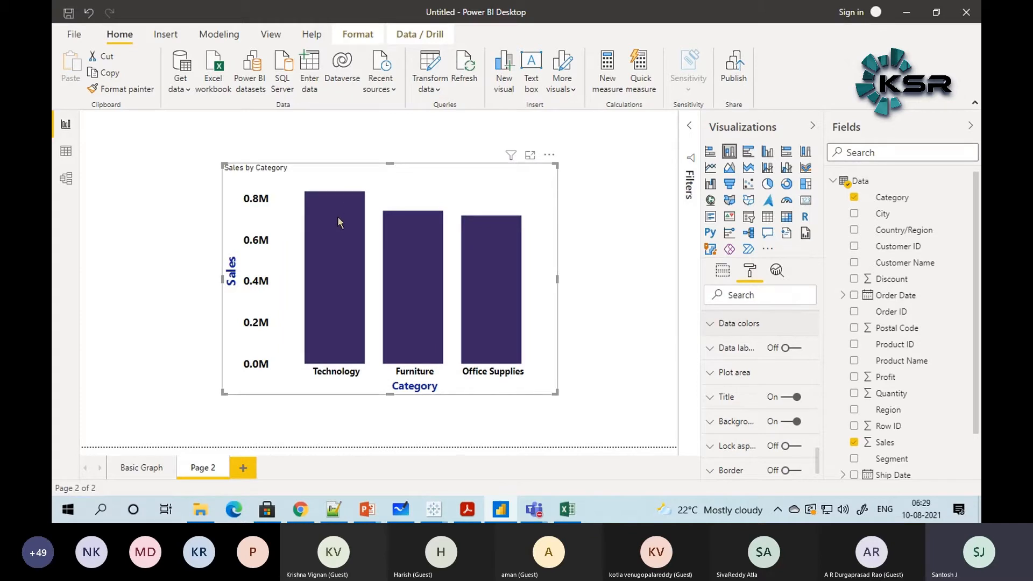
pyautogui.moveTo(338, 219)
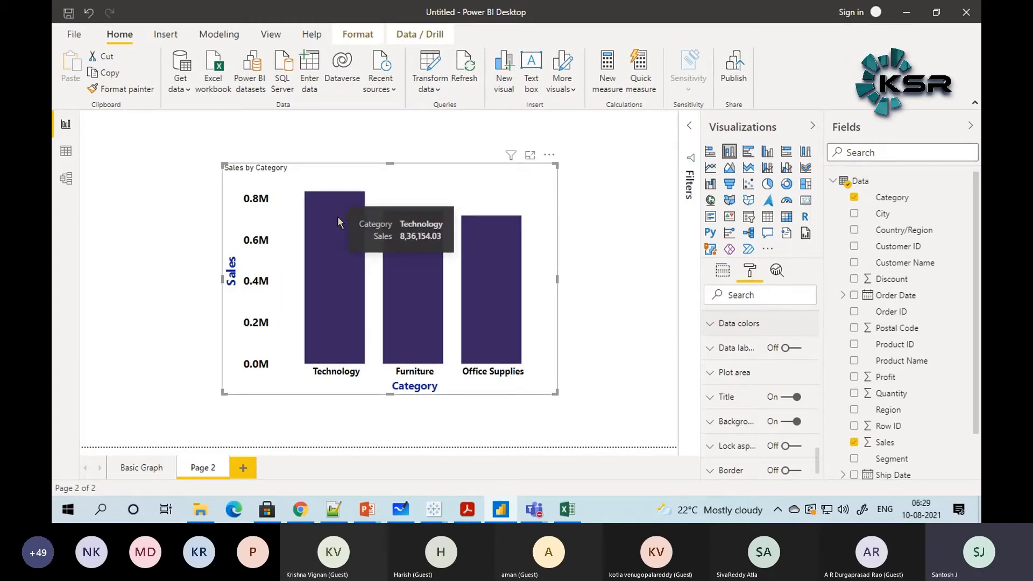
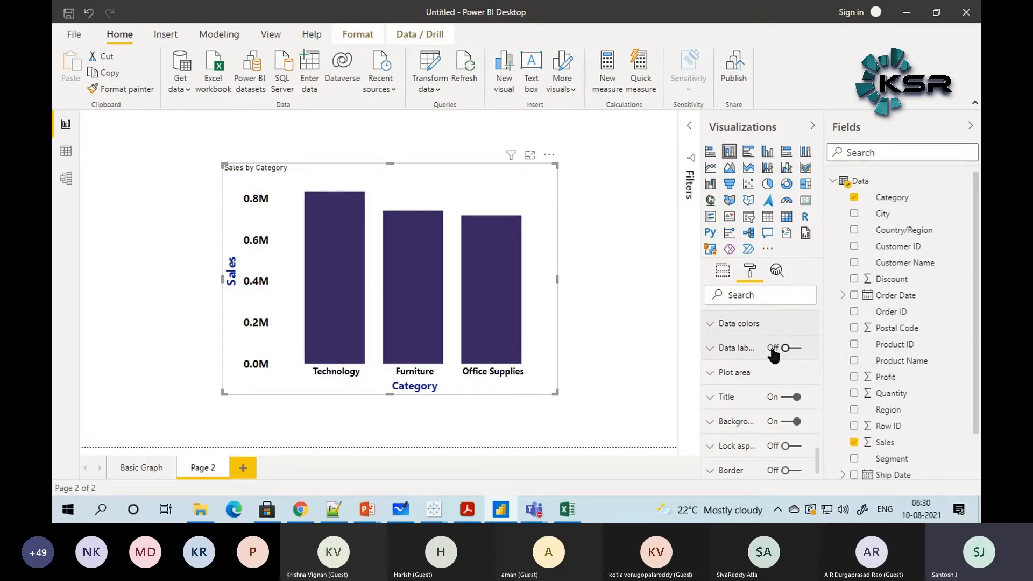
# Step: Collapse the Y axis settings and turn on data labels for the Sales by Category chart
pyautogui.scroll(10, 774, 355)
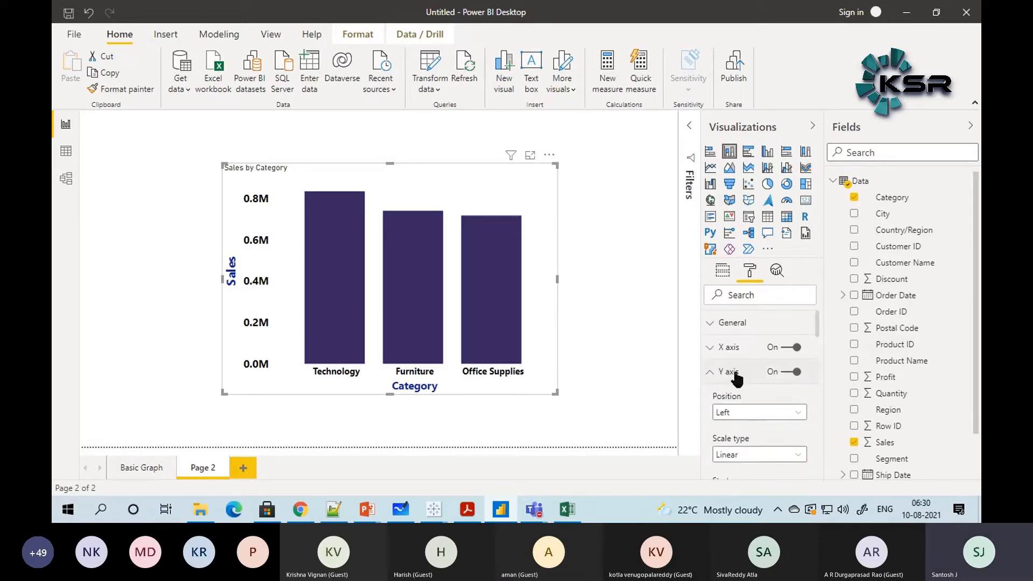
pyautogui.scroll(-4, 733, 377)
pyautogui.scroll(4, 730, 380)
pyautogui.click(721, 375)
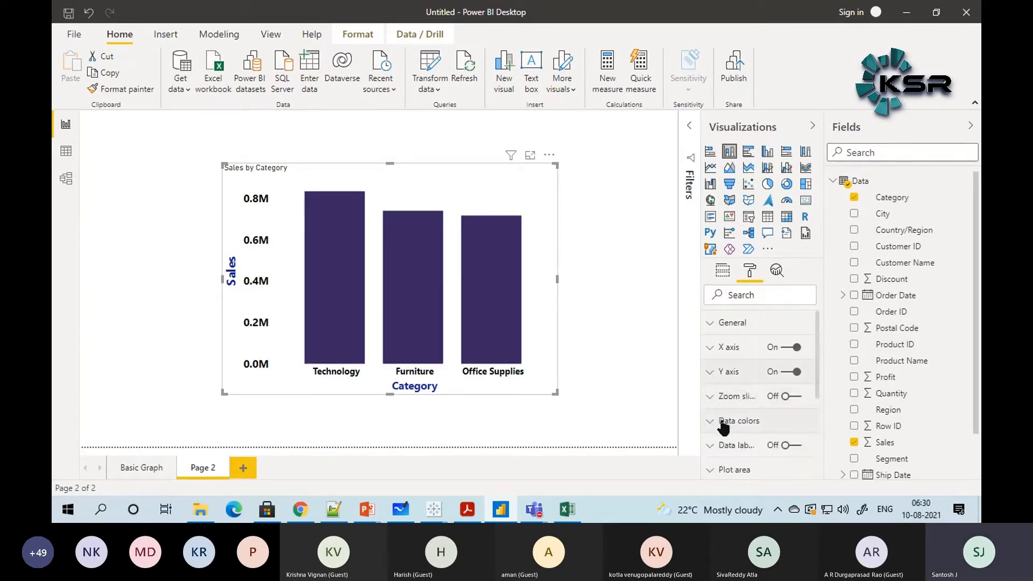
pyautogui.scroll(-2, 724, 428)
pyautogui.click(713, 357)
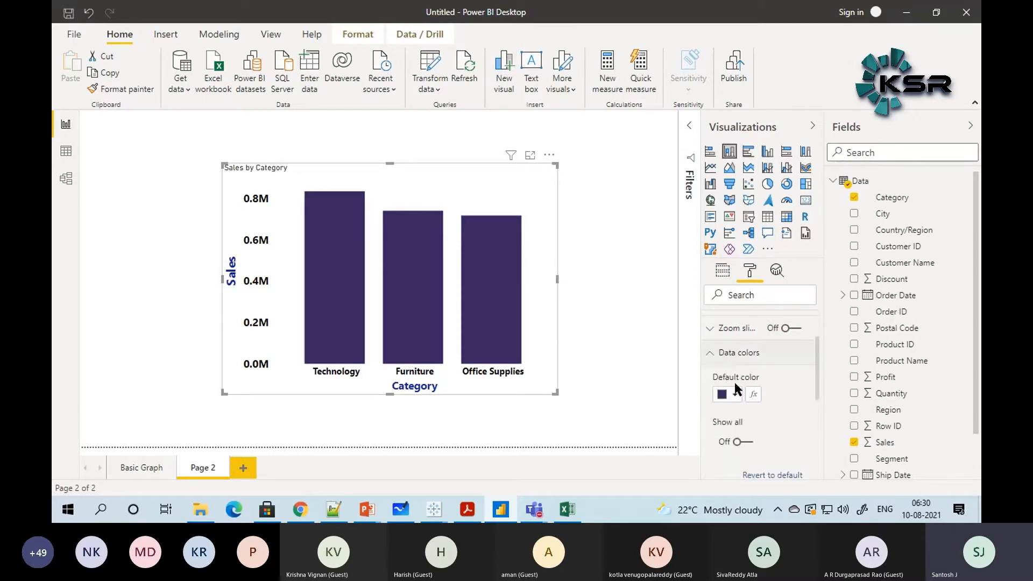
pyautogui.click(708, 352)
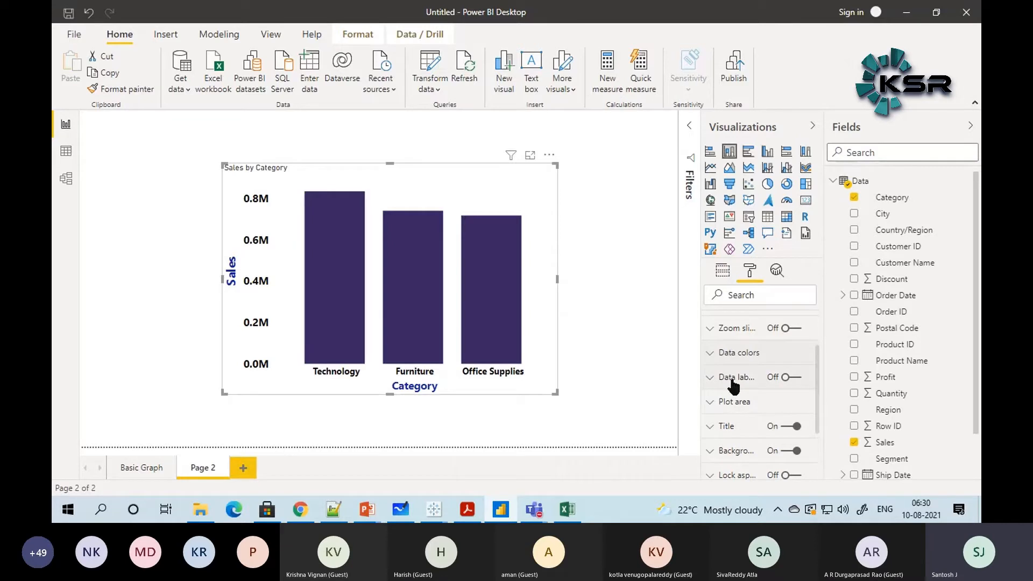
pyautogui.click(798, 379)
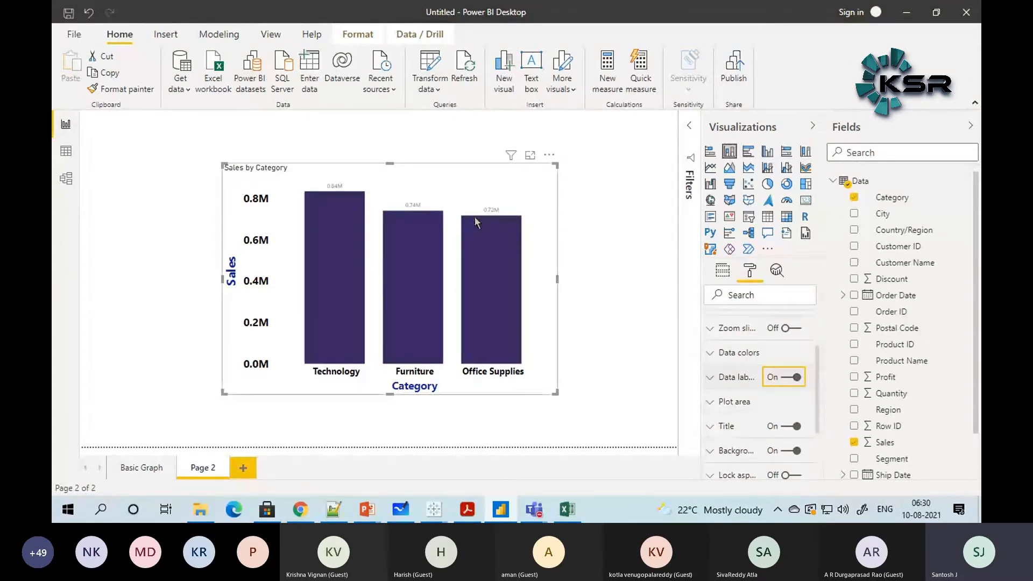
pyautogui.moveTo(462, 237)
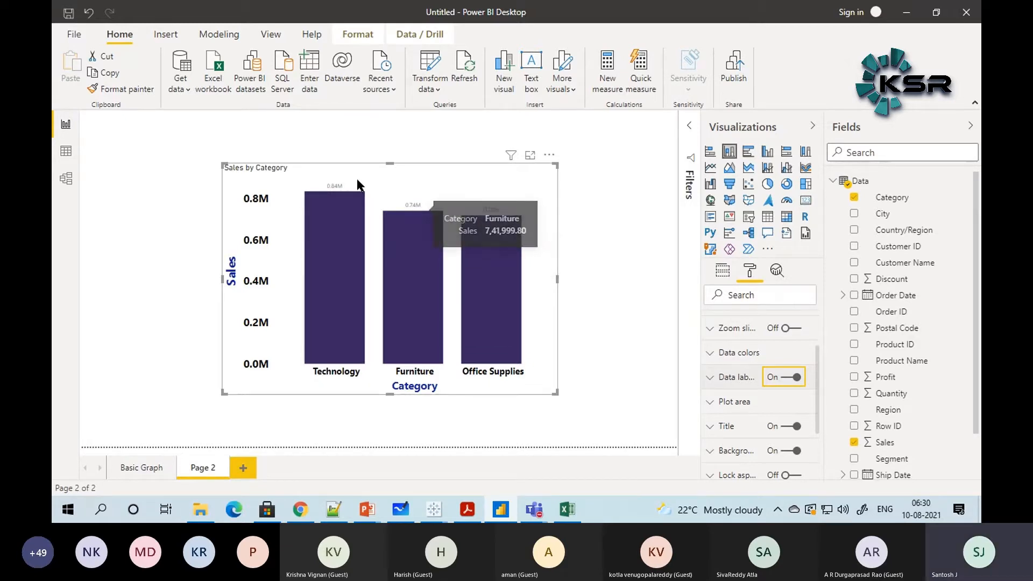
# Step: Open the data label settings and set the label color to black
pyautogui.click(712, 378)
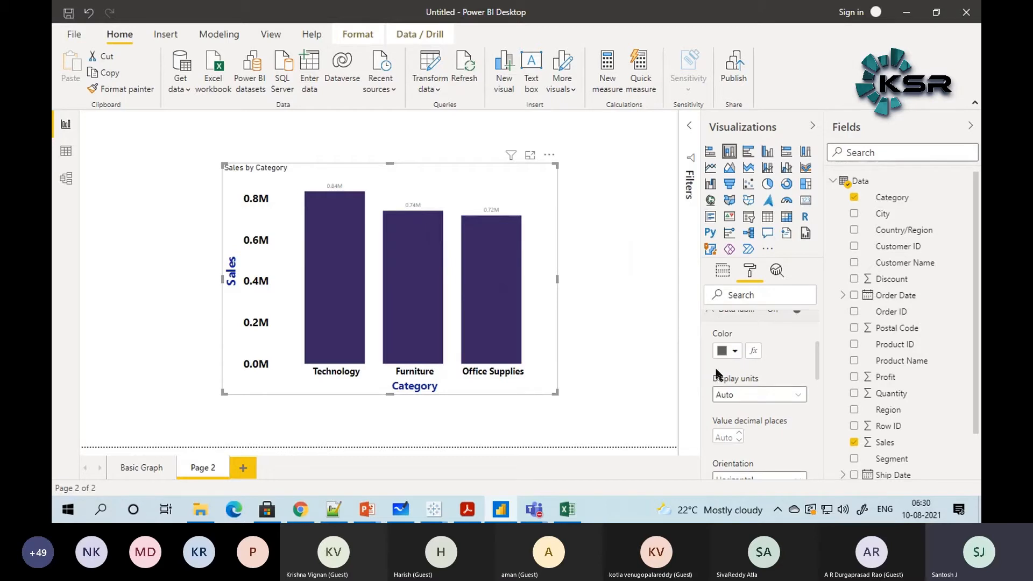
pyautogui.click(735, 351)
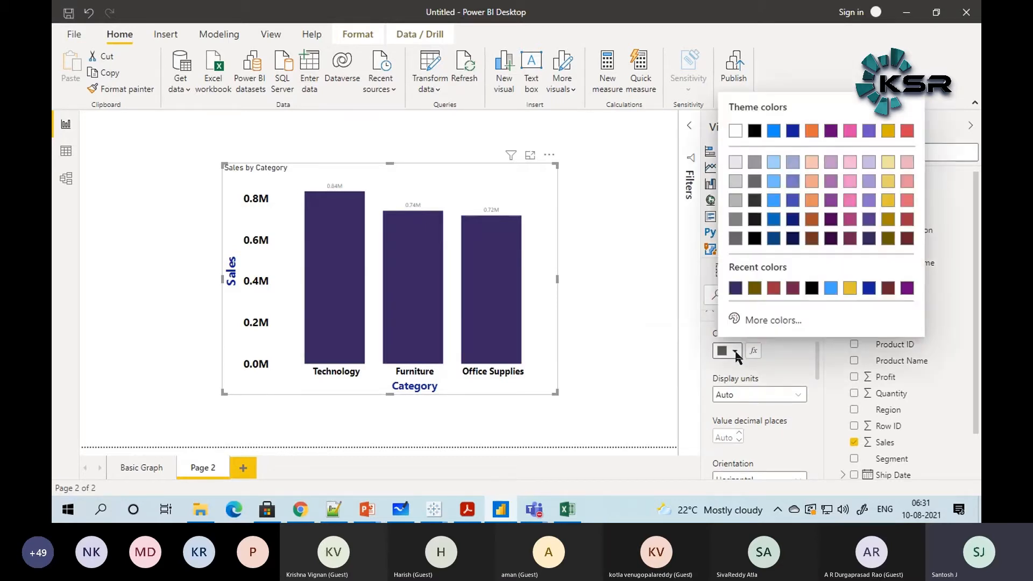
pyautogui.click(759, 141)
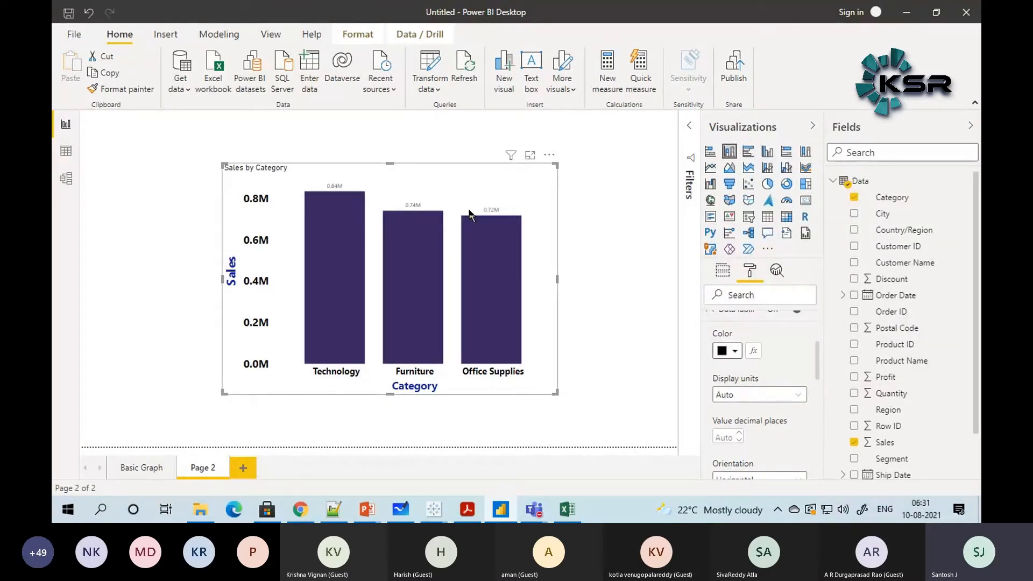
# Step: Increase the text size of the chart's data labels to 15 pt
pyautogui.scroll(-1, 747, 392)
pyautogui.scroll(-3, 747, 396)
pyautogui.scroll(-2, 748, 396)
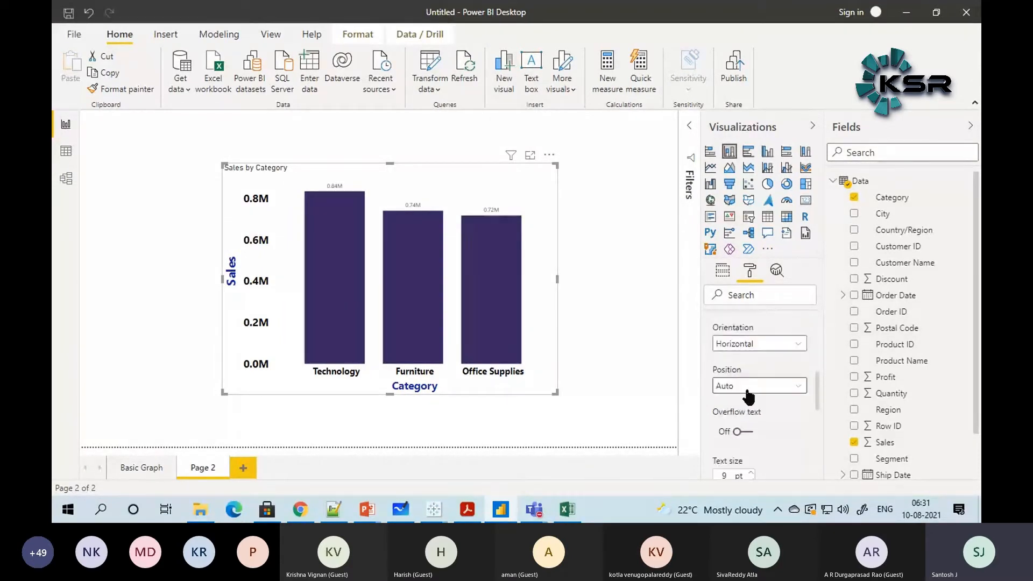
pyautogui.scroll(-3, 745, 390)
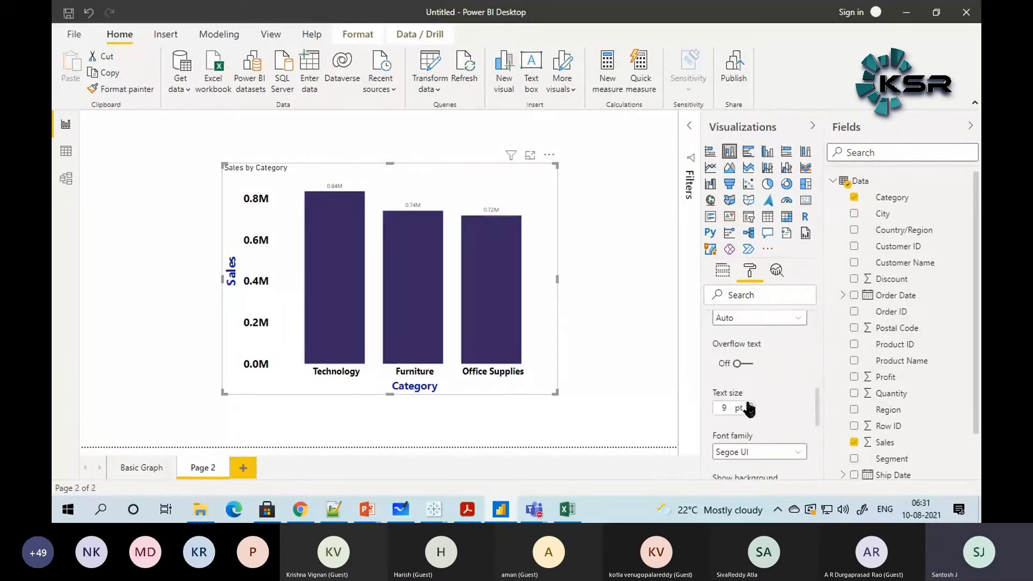
pyautogui.click(750, 405)
pyautogui.click(750, 405)
pyautogui.click(749, 405)
pyautogui.click(750, 404)
pyautogui.click(750, 405)
pyautogui.click(750, 405)
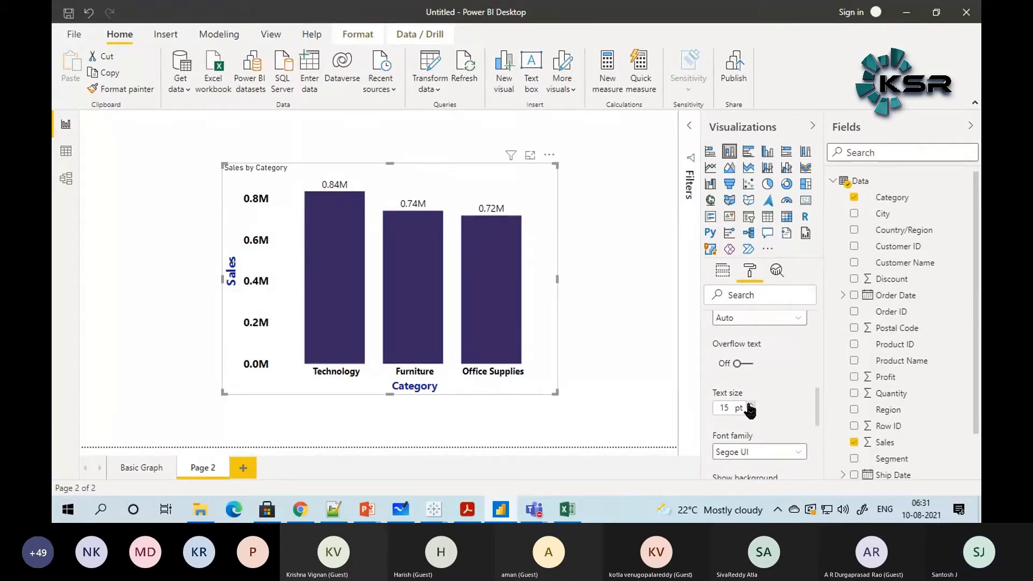
# Step: Change the data labels' font family to Segoe UI Bold
pyautogui.click(796, 454)
pyautogui.moveTo(811, 340); pyautogui.dragTo(812, 419)
pyautogui.click(764, 352)
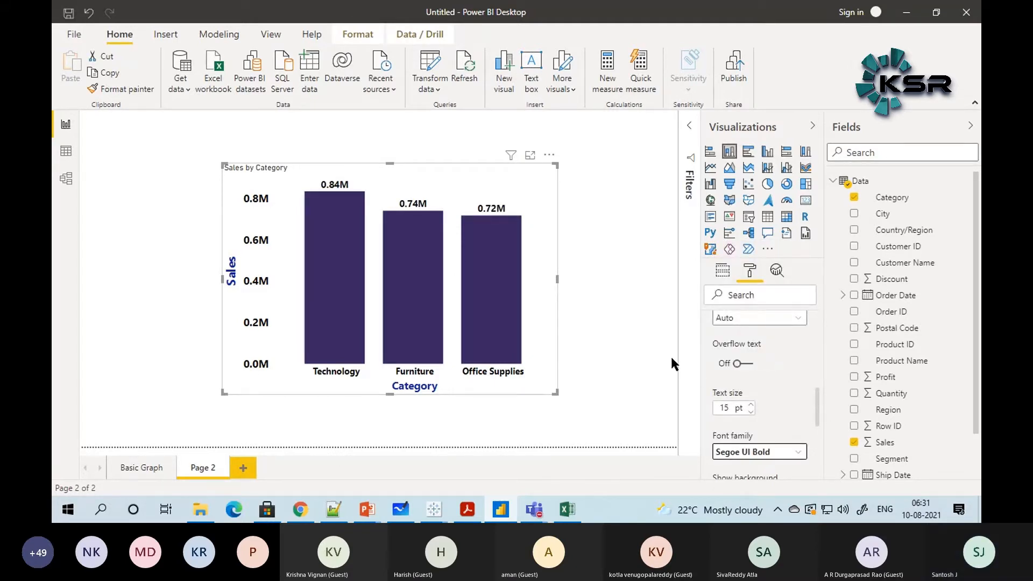
# Step: Try None and Thousands as the display units of the data labels
pyautogui.scroll(2, 748, 419)
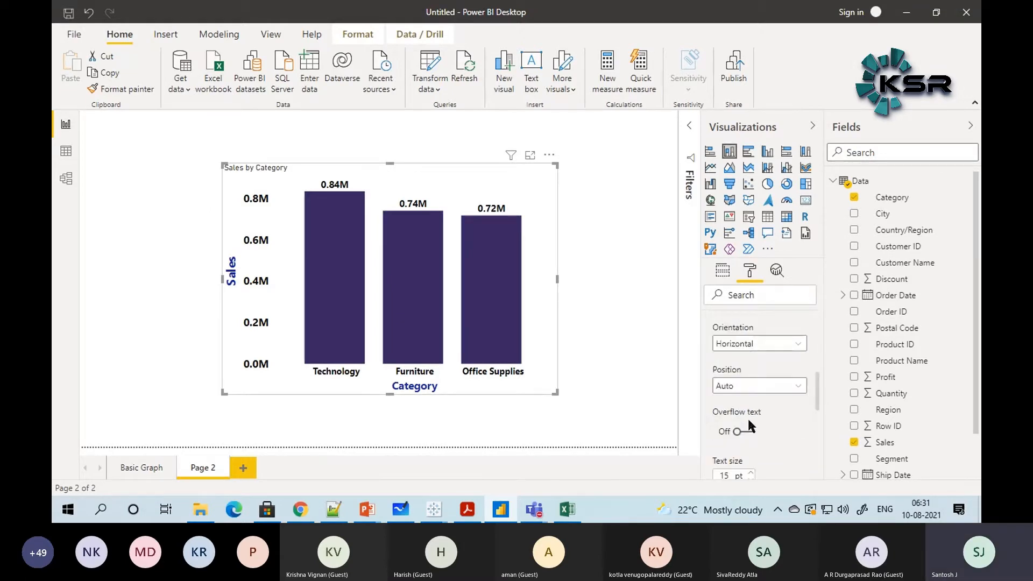
pyautogui.scroll(2, 752, 425)
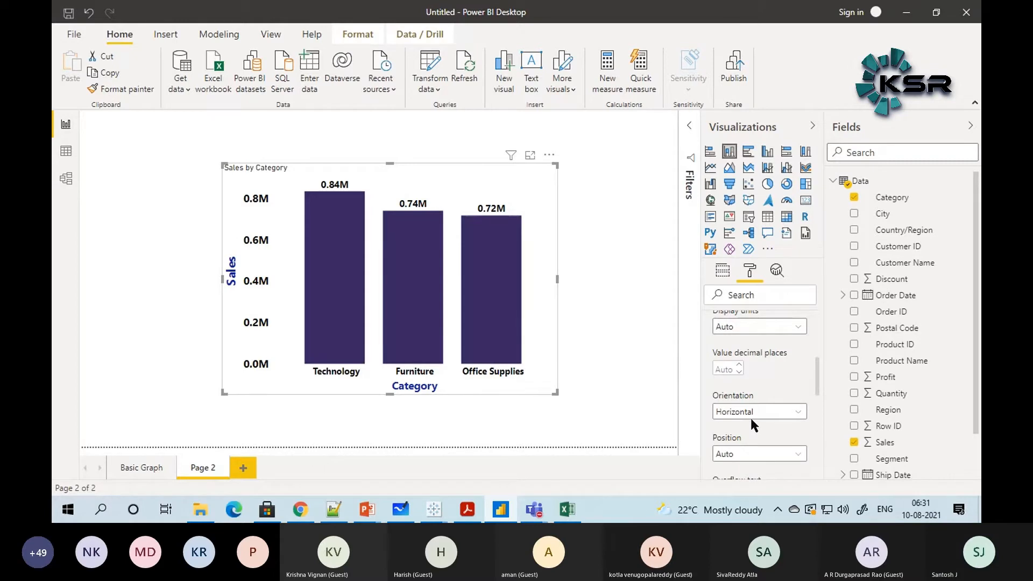
pyautogui.scroll(2, 751, 418)
pyautogui.scroll(1, 752, 411)
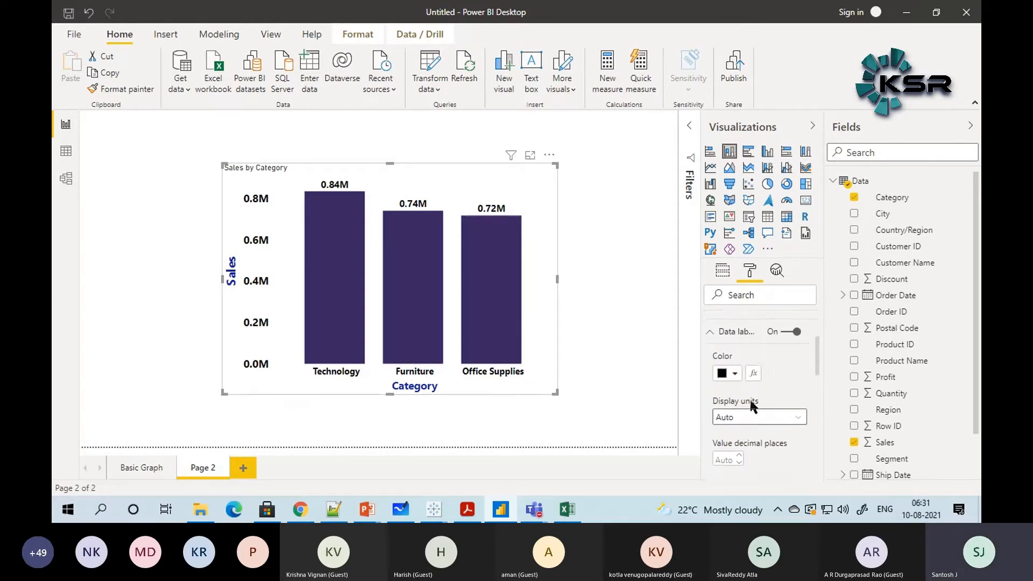
pyautogui.scroll(-1, 752, 408)
pyautogui.click(751, 396)
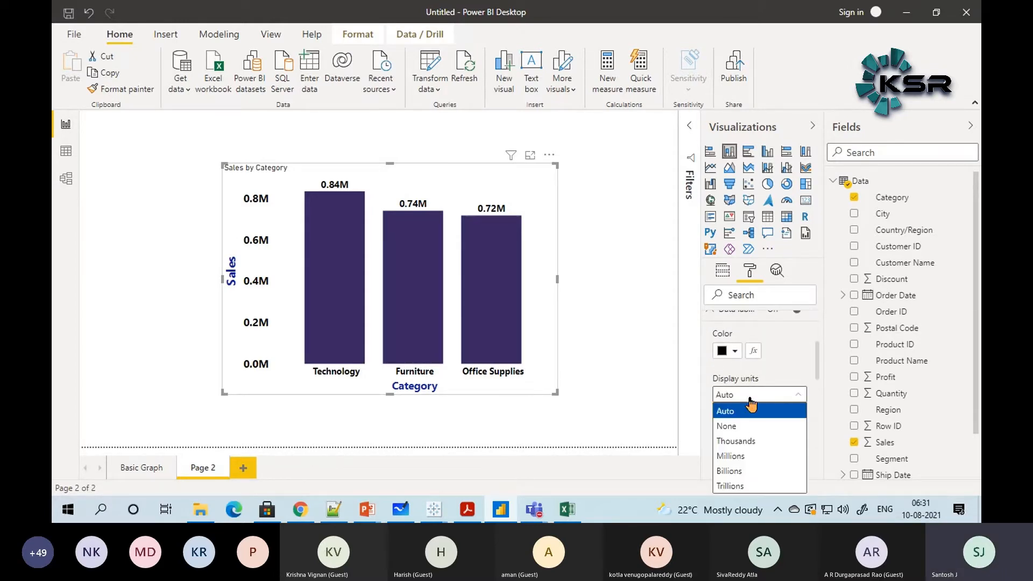
pyautogui.click(743, 428)
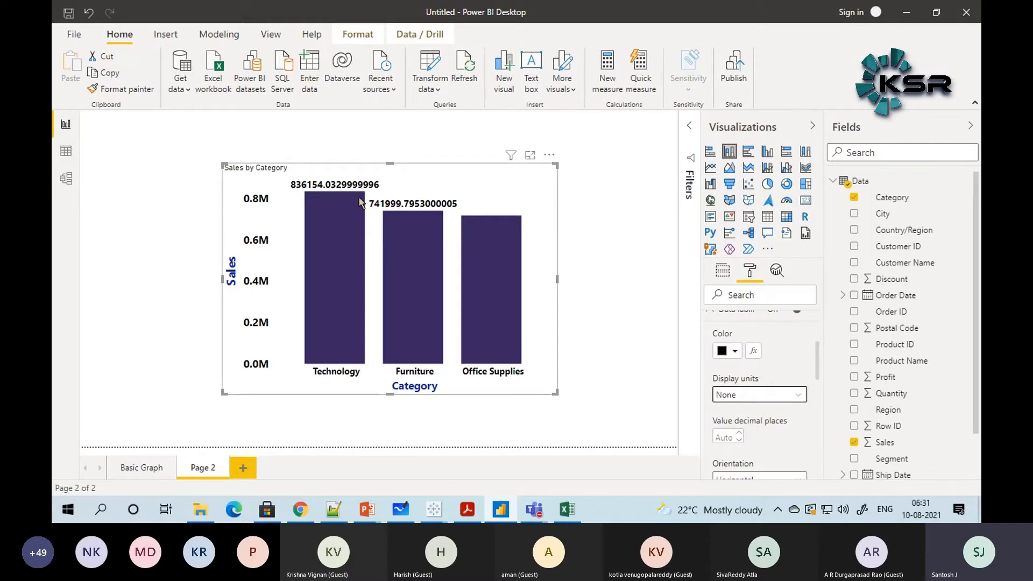
pyautogui.click(737, 402)
pyautogui.click(737, 438)
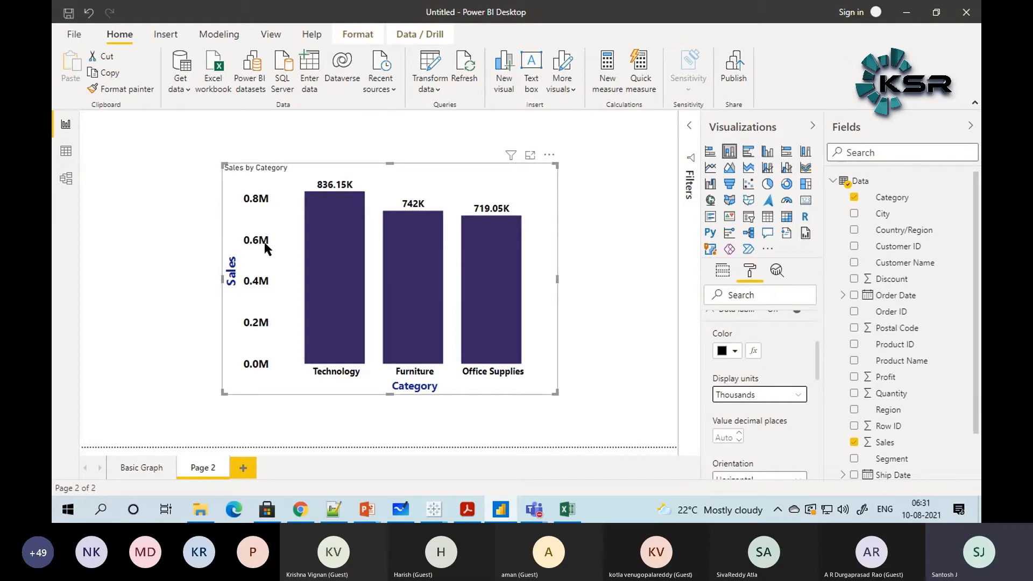
# Step: Set the data labels' display units to Millions
pyautogui.click(759, 395)
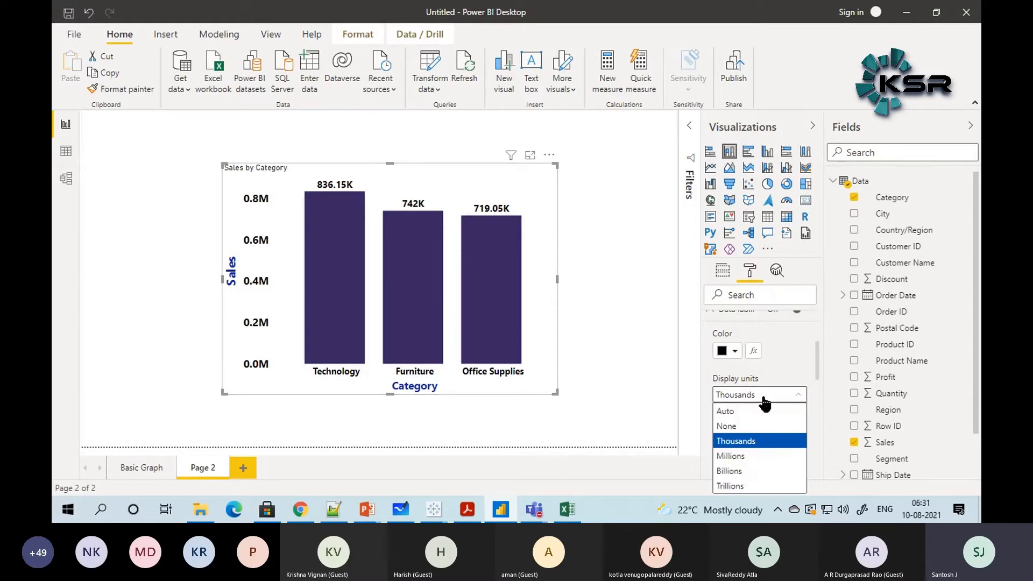
pyautogui.click(748, 456)
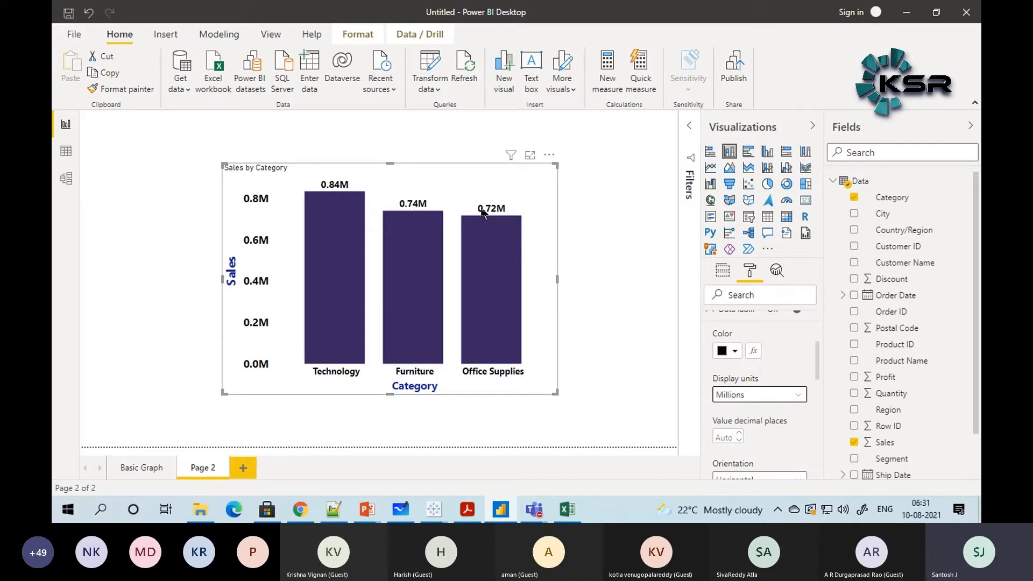
# Step: Set the display units of the chart's data labels to Auto
pyautogui.click(738, 397)
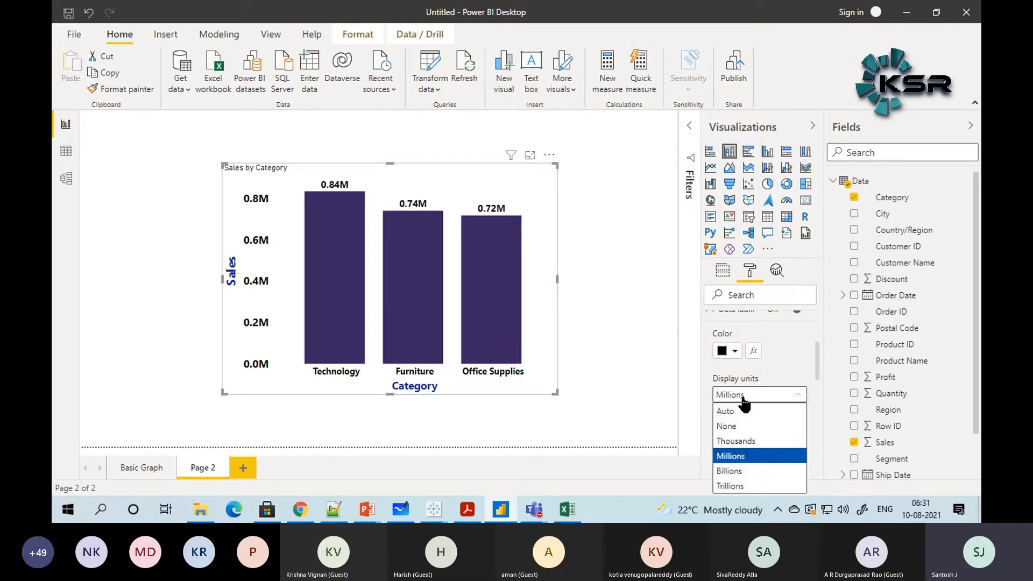
pyautogui.click(741, 412)
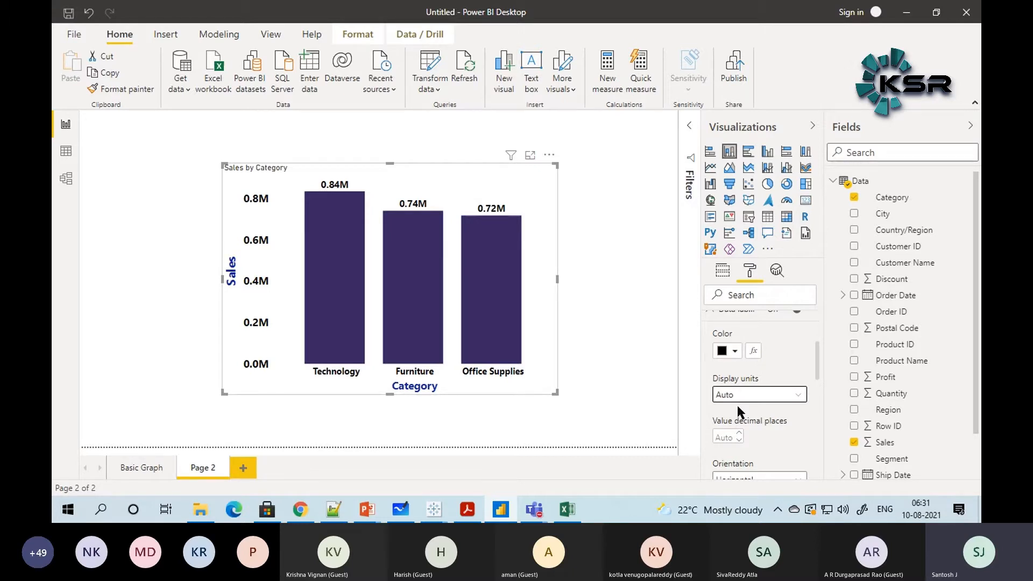
# Step: Try the Vertical orientation on the data labels twice, returning them to Horizontal each time
pyautogui.scroll(-2, 737, 405)
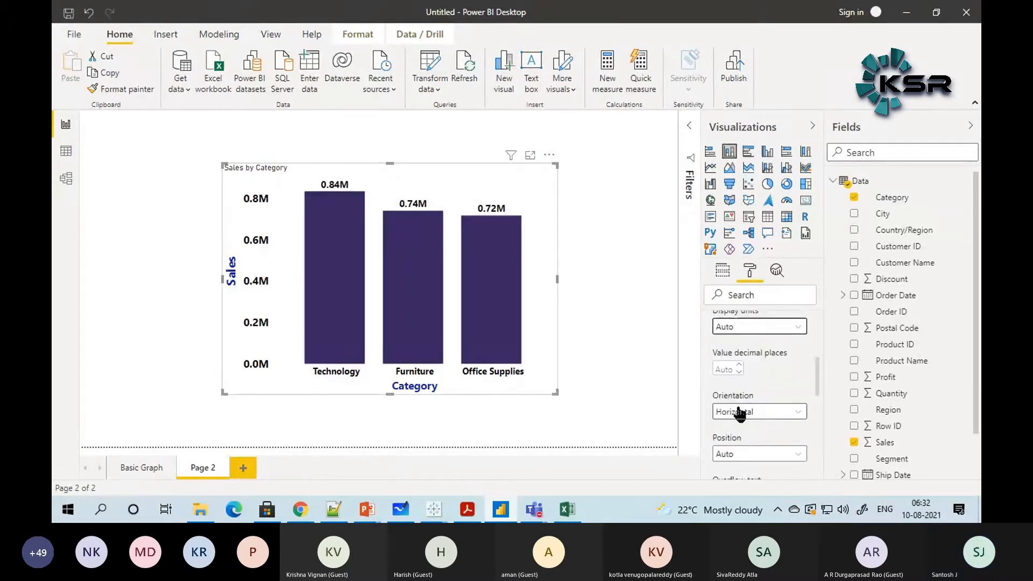
pyautogui.scroll(-2, 740, 413)
pyautogui.click(799, 350)
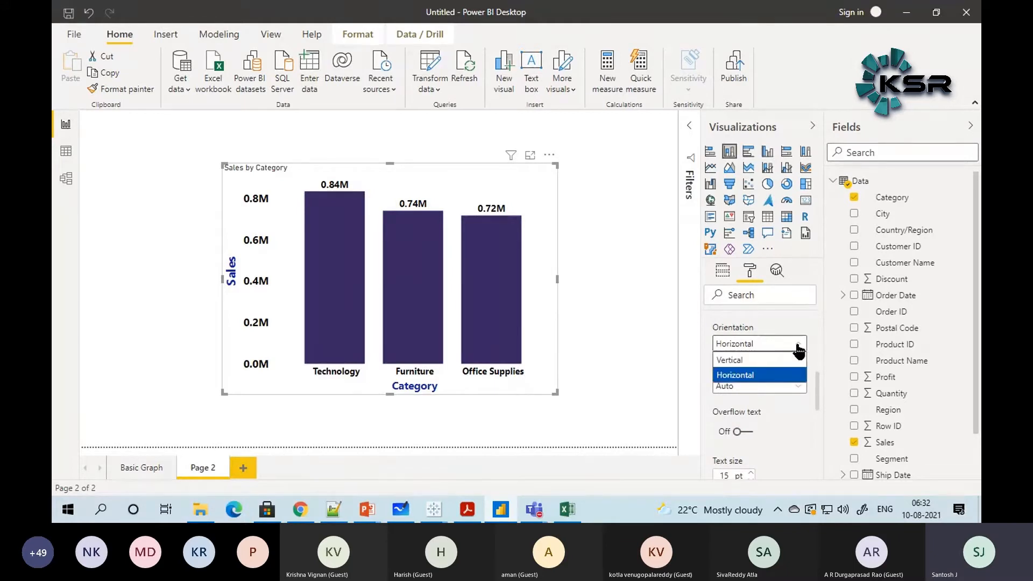
pyautogui.click(754, 362)
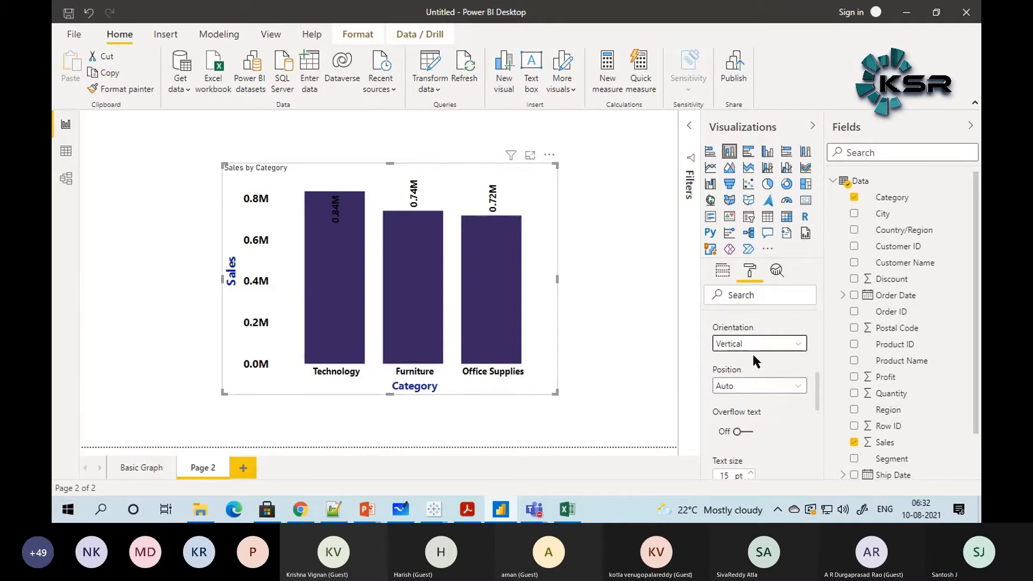
pyautogui.click(754, 347)
pyautogui.click(751, 379)
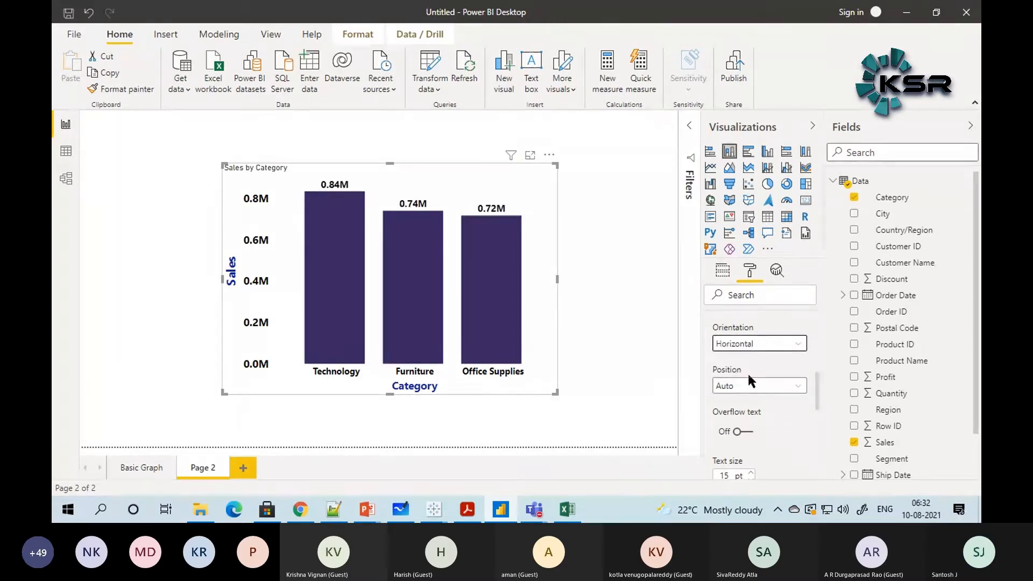
pyautogui.click(747, 346)
pyautogui.click(744, 361)
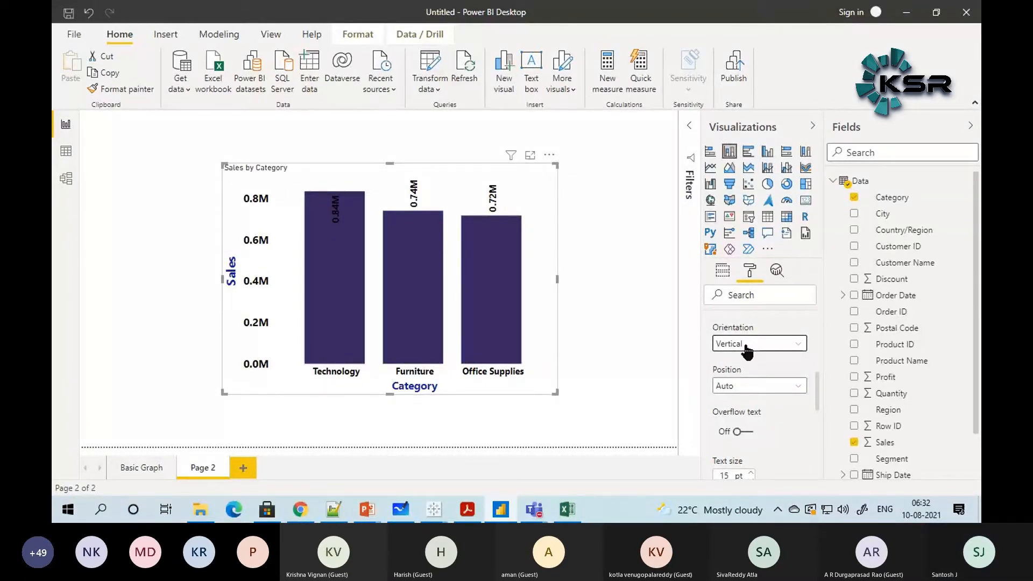
pyautogui.click(744, 352)
pyautogui.click(741, 377)
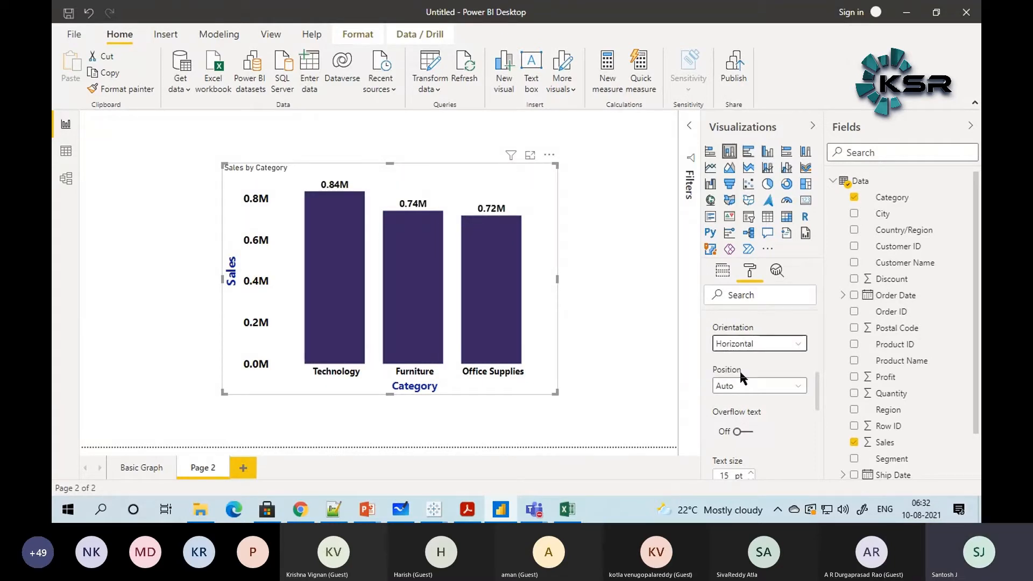
# Step: Try the Auto, Inside end and Outside end positions for the data labels
pyautogui.click(730, 387)
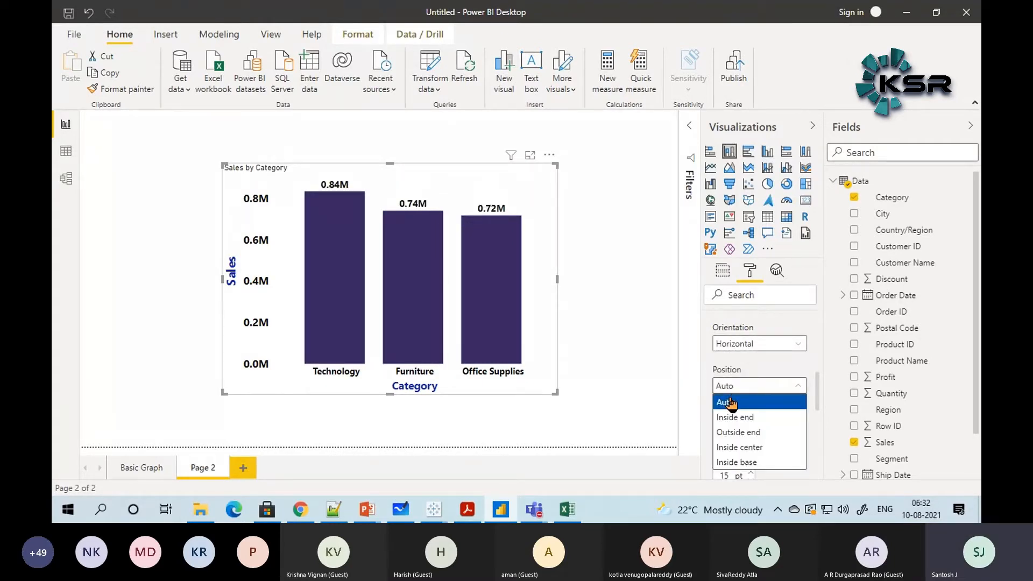
pyautogui.click(731, 401)
pyautogui.click(730, 389)
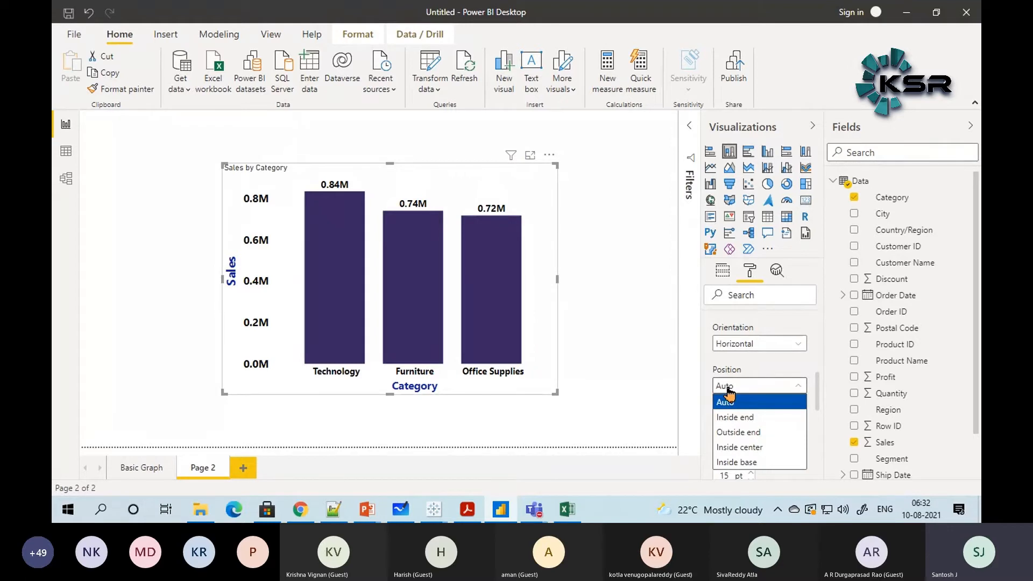
pyautogui.click(733, 418)
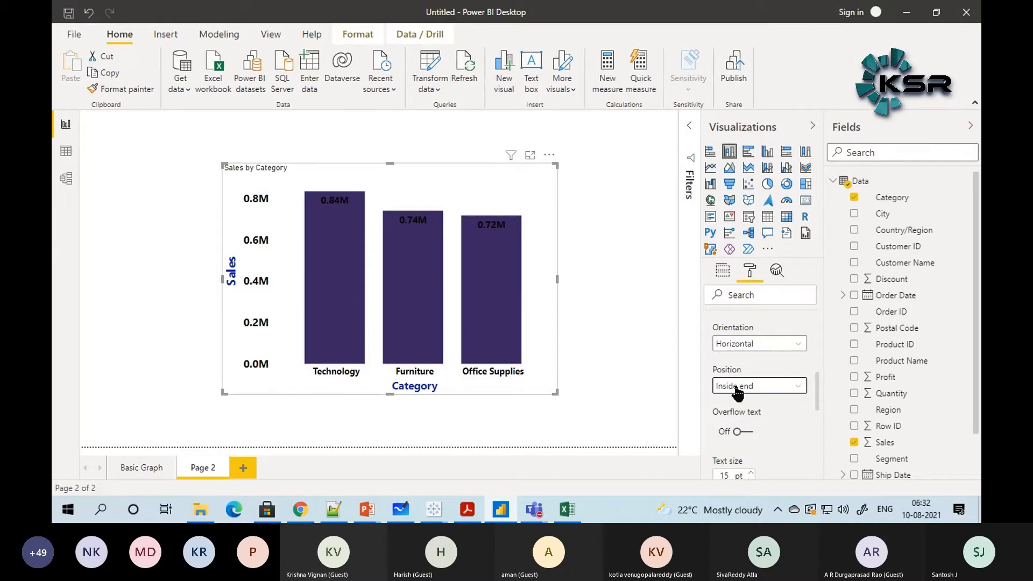
pyautogui.click(737, 391)
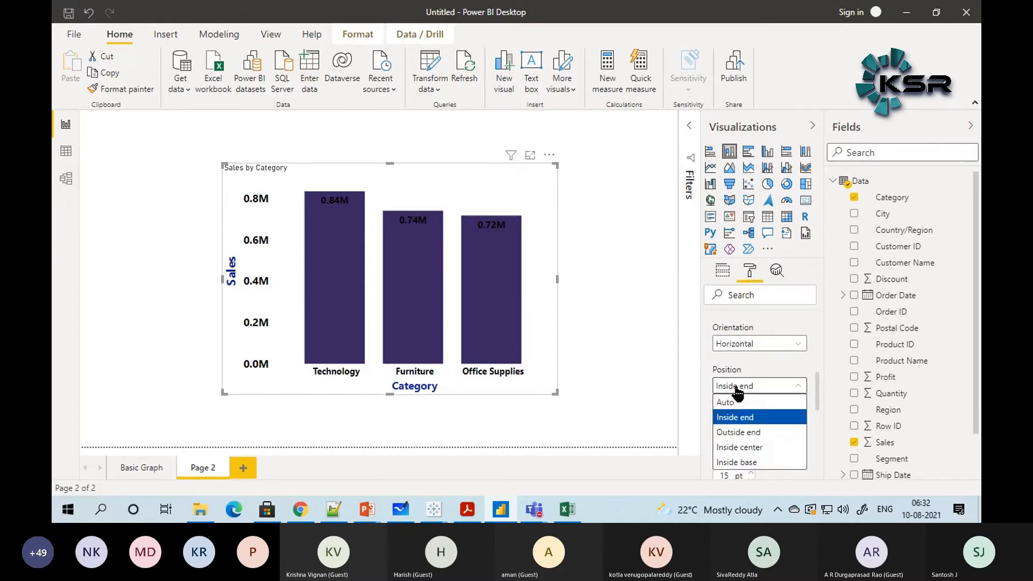
pyautogui.click(739, 432)
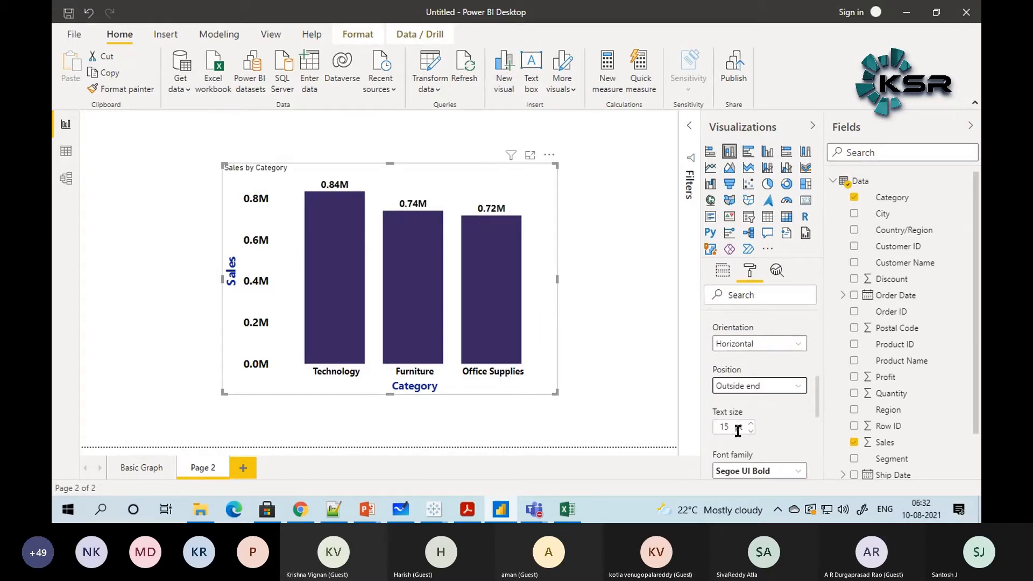
# Step: Try the Inside center and Inside base positions for the data labels, ending on Inside center
pyautogui.click(746, 396)
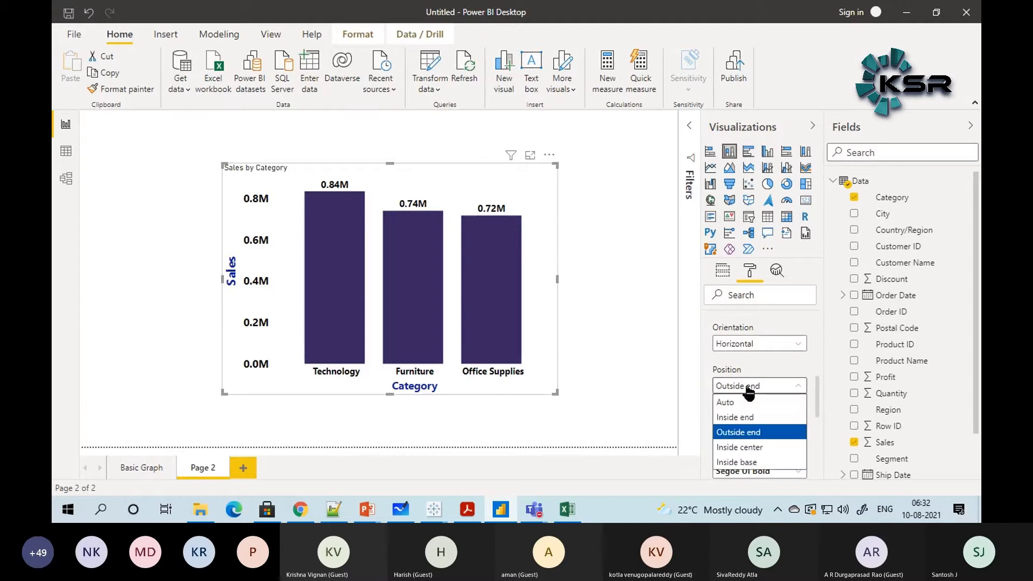
pyautogui.click(739, 444)
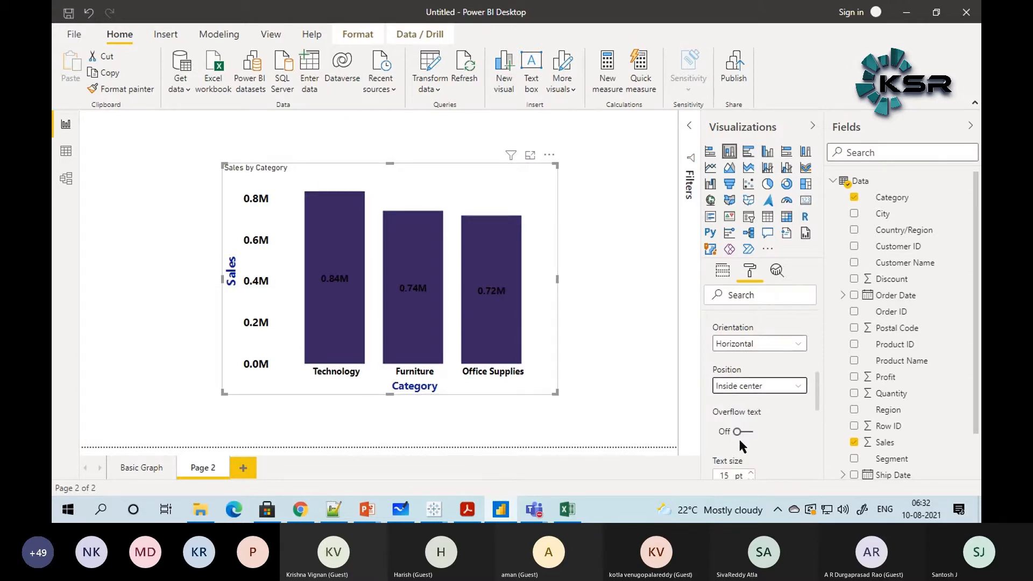
pyautogui.click(738, 389)
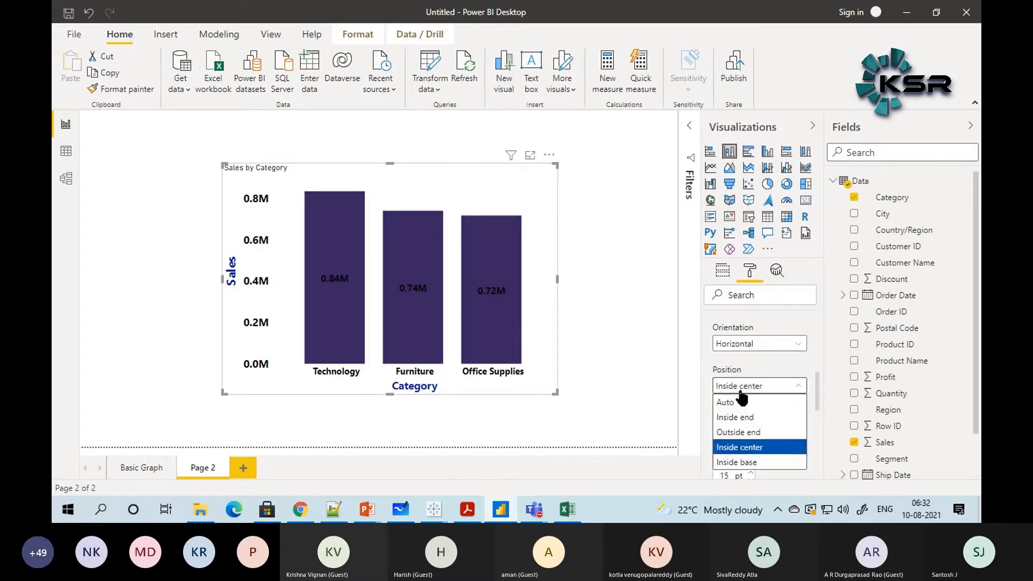
pyautogui.click(737, 463)
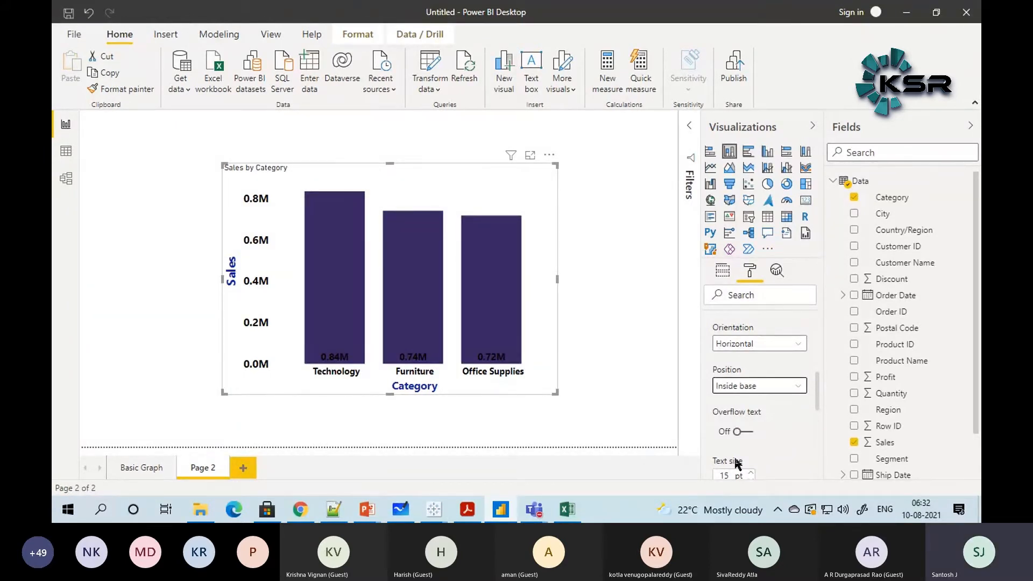
pyautogui.click(738, 387)
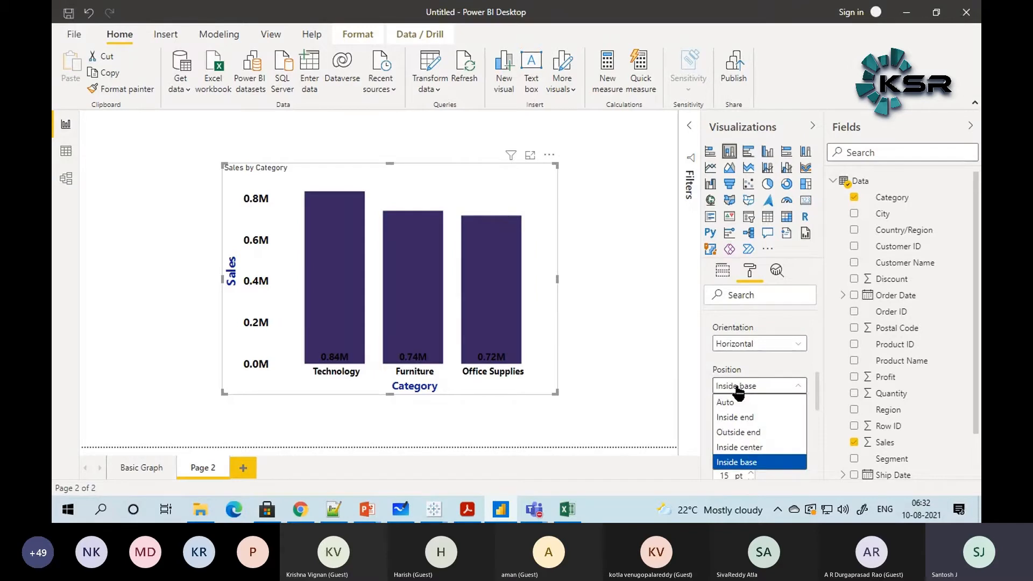
pyautogui.click(736, 463)
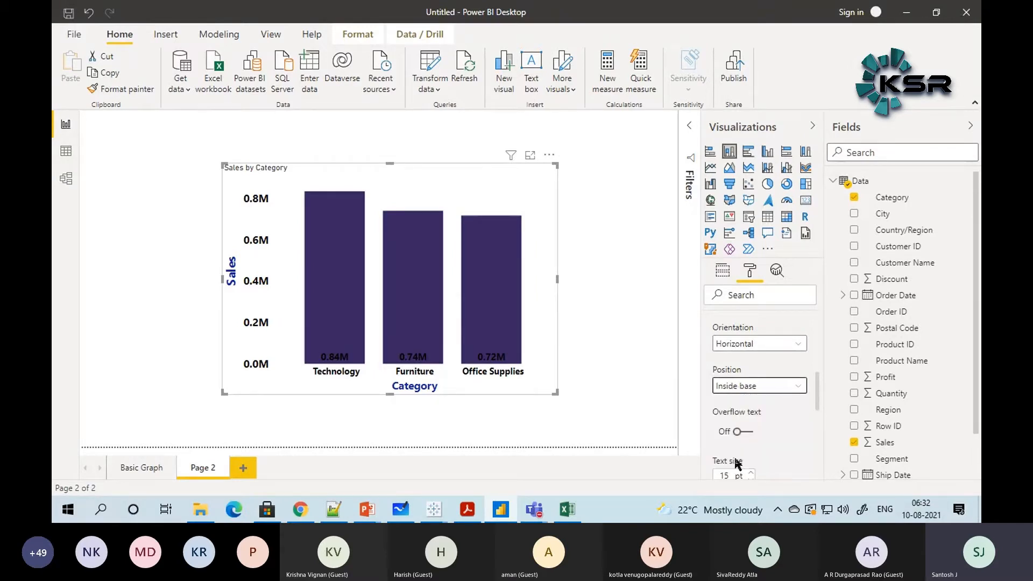
pyautogui.click(742, 387)
pyautogui.click(736, 448)
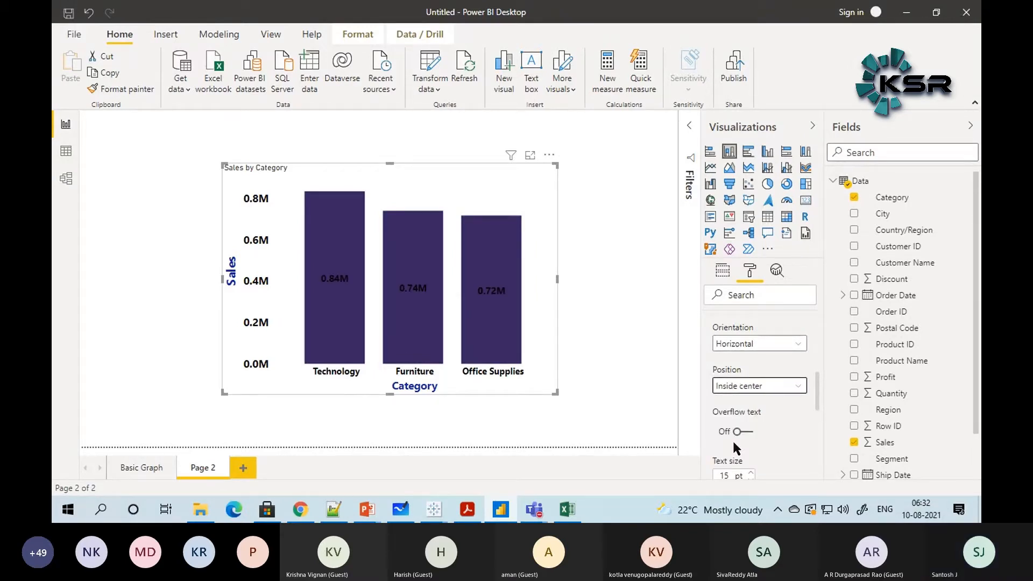
# Step: Compare the Outside end, Inside end and Auto positions of the data labels, ending on Inside end
pyautogui.click(737, 385)
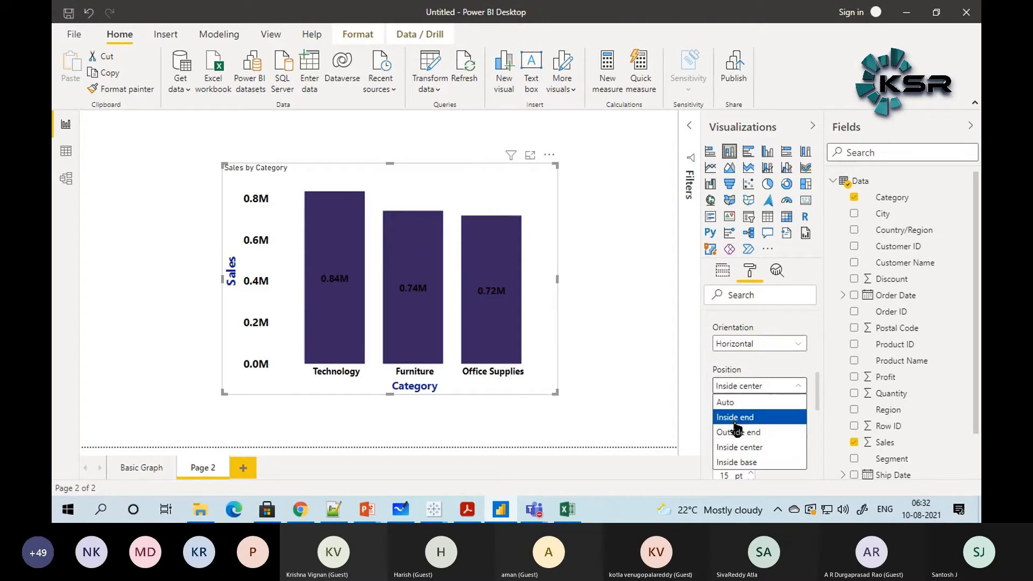
pyautogui.click(736, 430)
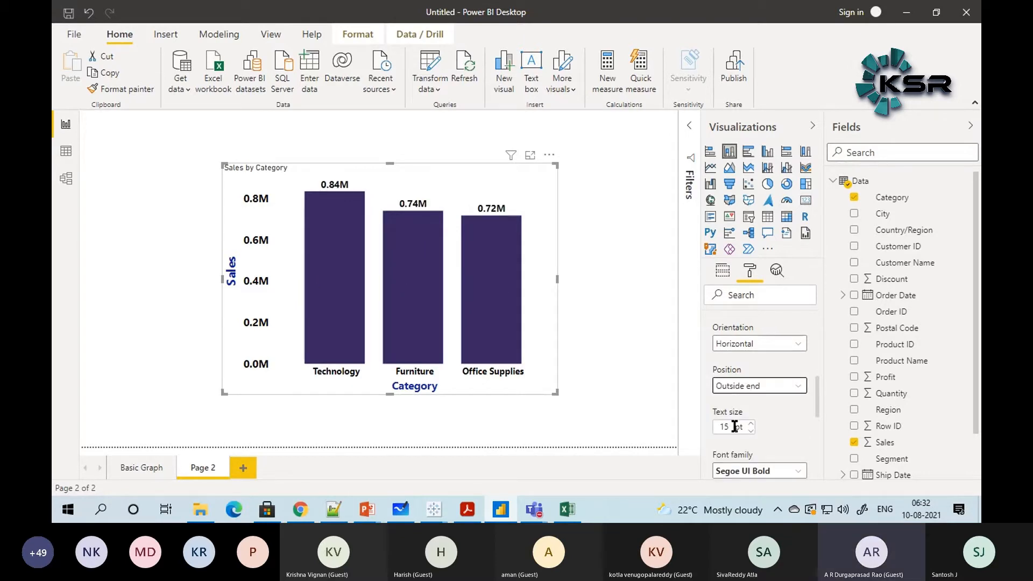
pyautogui.click(736, 386)
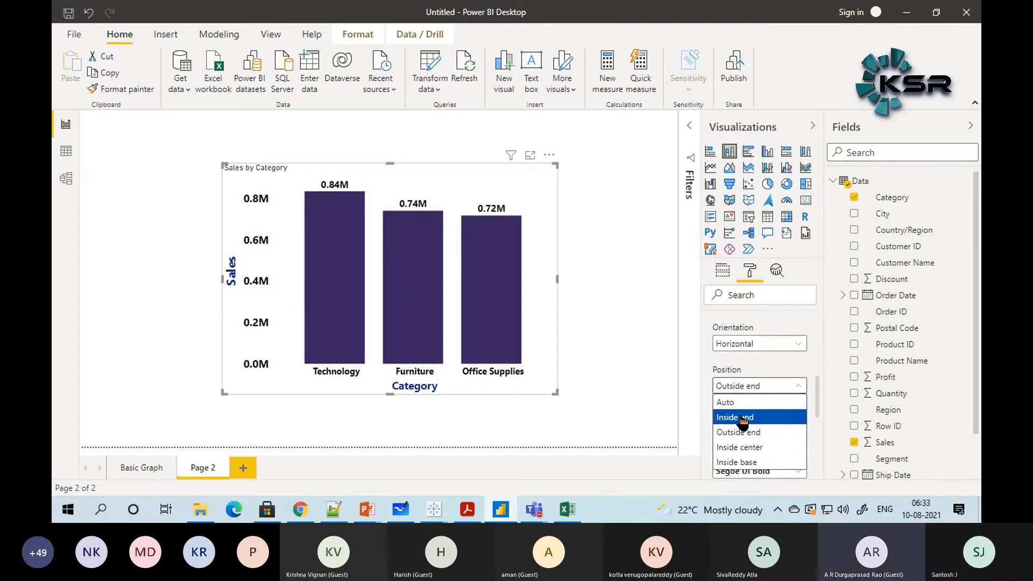
pyautogui.click(742, 418)
pyautogui.click(742, 386)
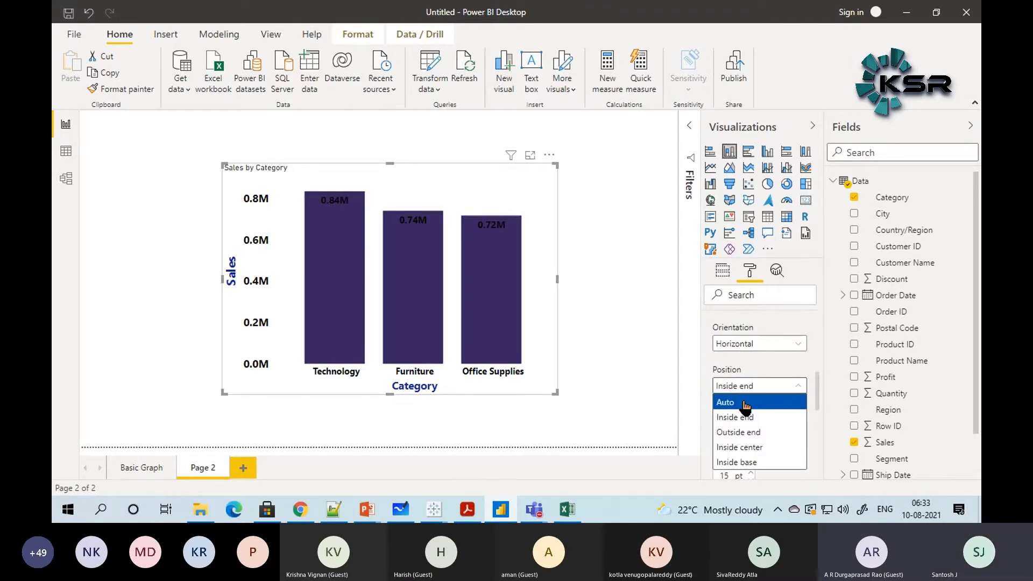
pyautogui.click(731, 403)
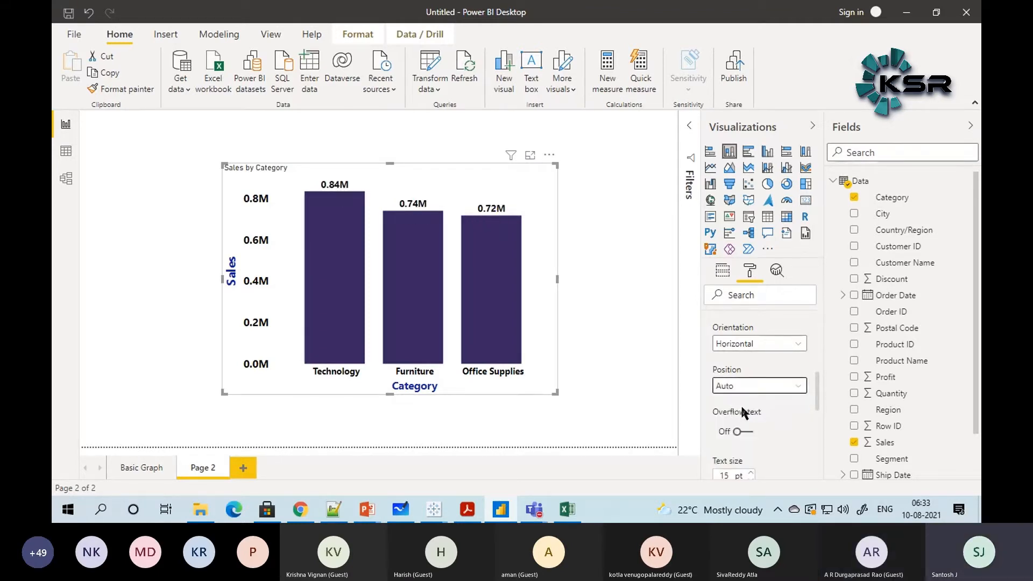
pyautogui.click(748, 387)
pyautogui.click(742, 418)
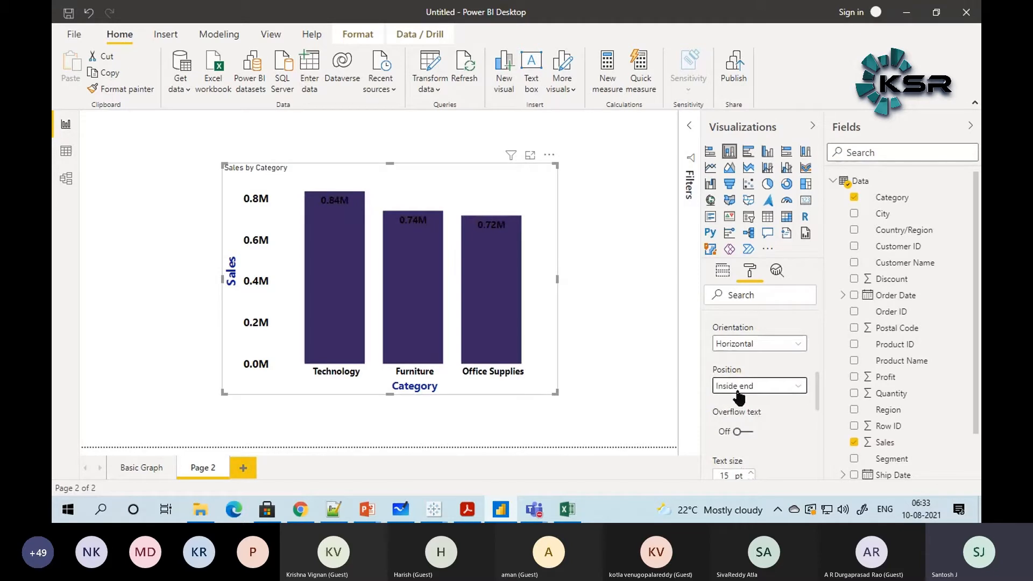
# Step: Set the position of the data labels to Outside end and deselect the chart
pyautogui.click(741, 393)
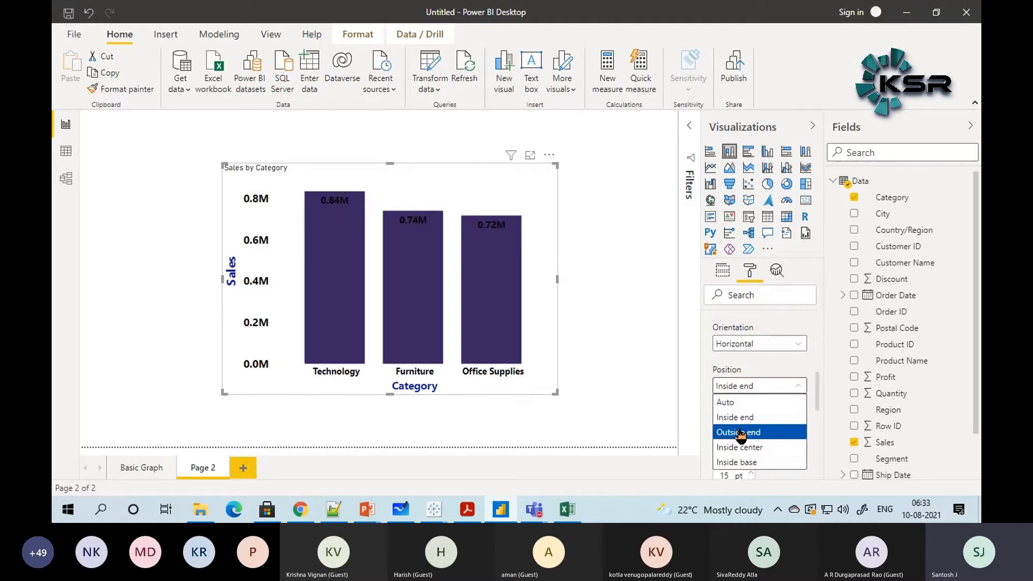
pyautogui.click(742, 430)
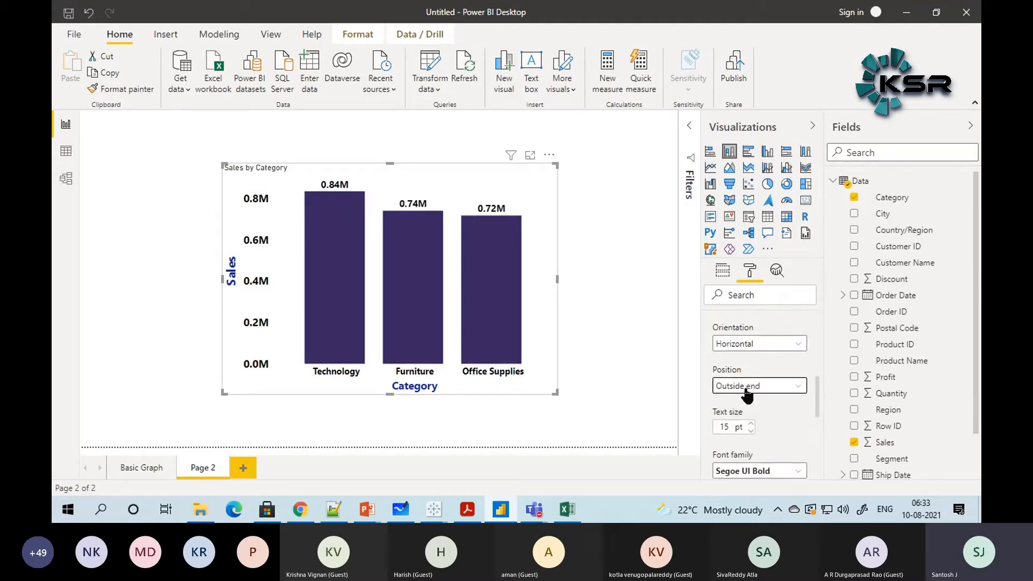
pyautogui.click(660, 341)
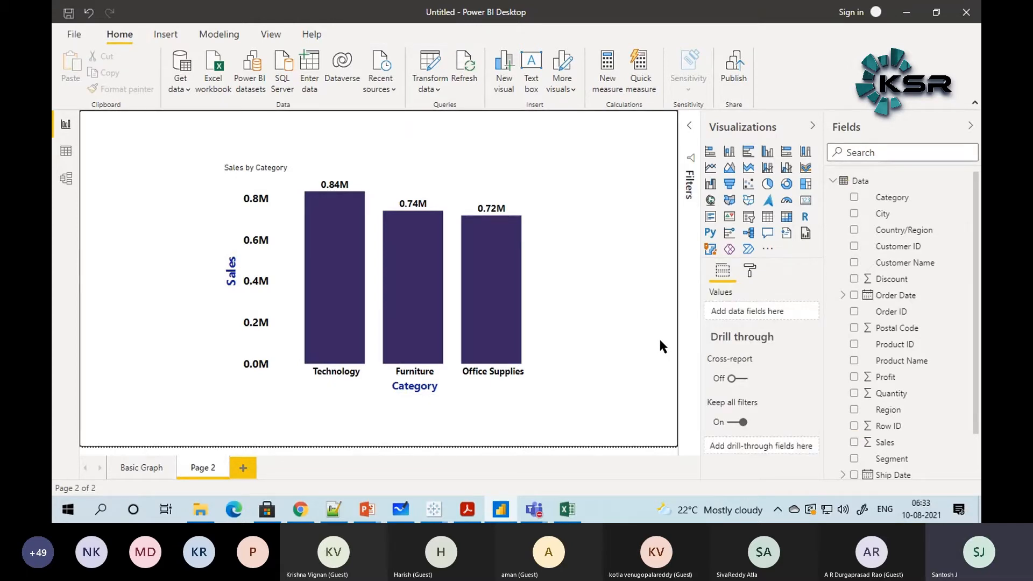
# Step: Reselect the column chart on Page 2, collapse its data label settings and look through the remaining format options
pyautogui.click(135, 467)
pyautogui.click(190, 467)
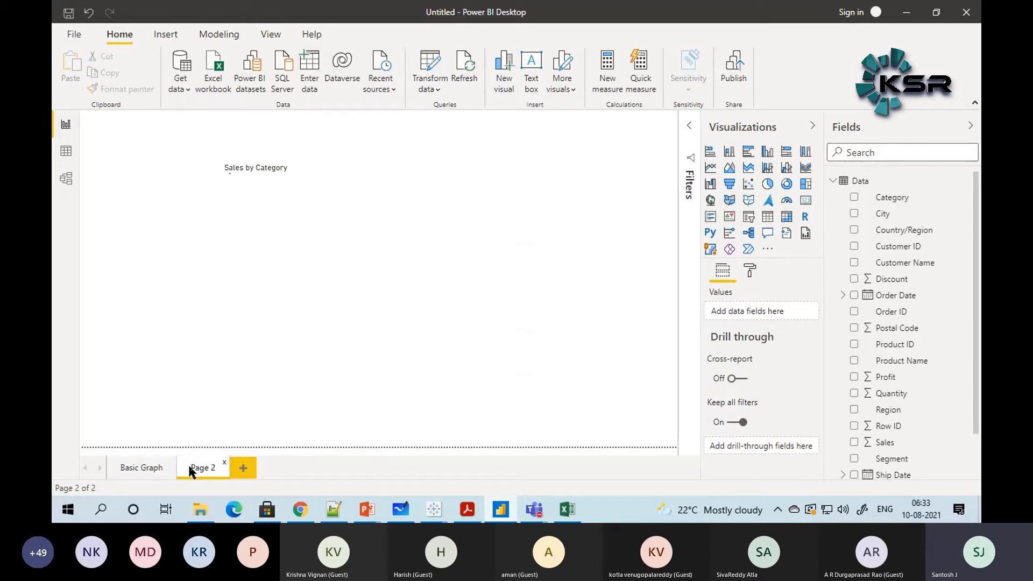
pyautogui.click(535, 266)
pyautogui.click(750, 272)
pyautogui.scroll(-5, 721, 398)
pyautogui.click(715, 383)
pyautogui.scroll(-5, 731, 457)
pyautogui.scroll(5, 737, 457)
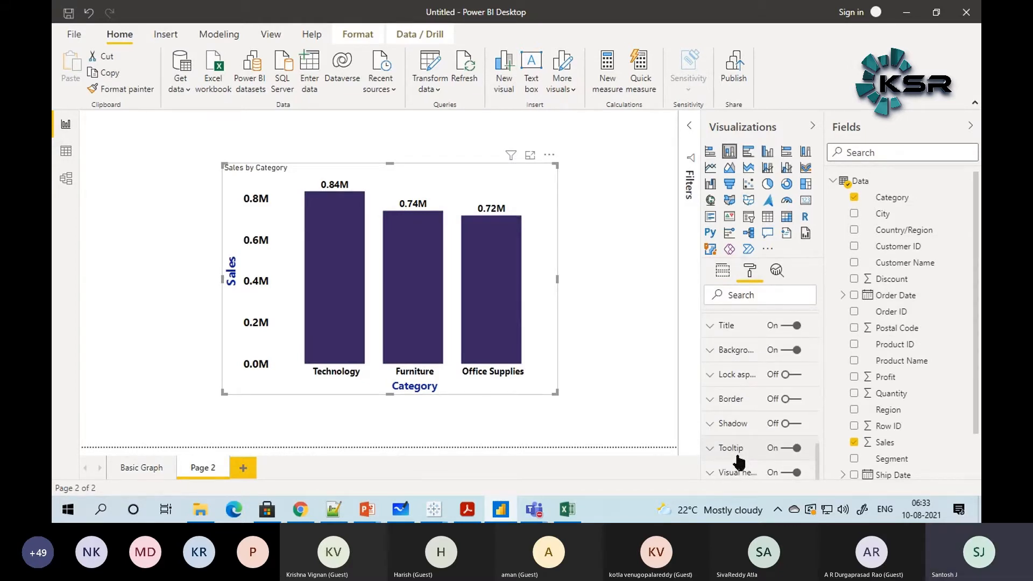
pyautogui.scroll(2, 726, 430)
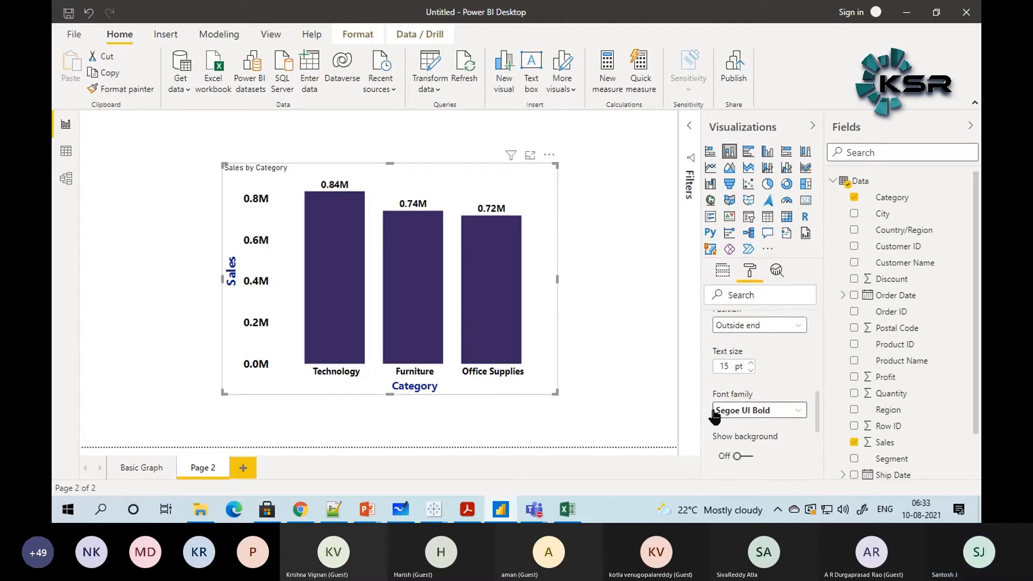
pyautogui.scroll(6, 741, 361)
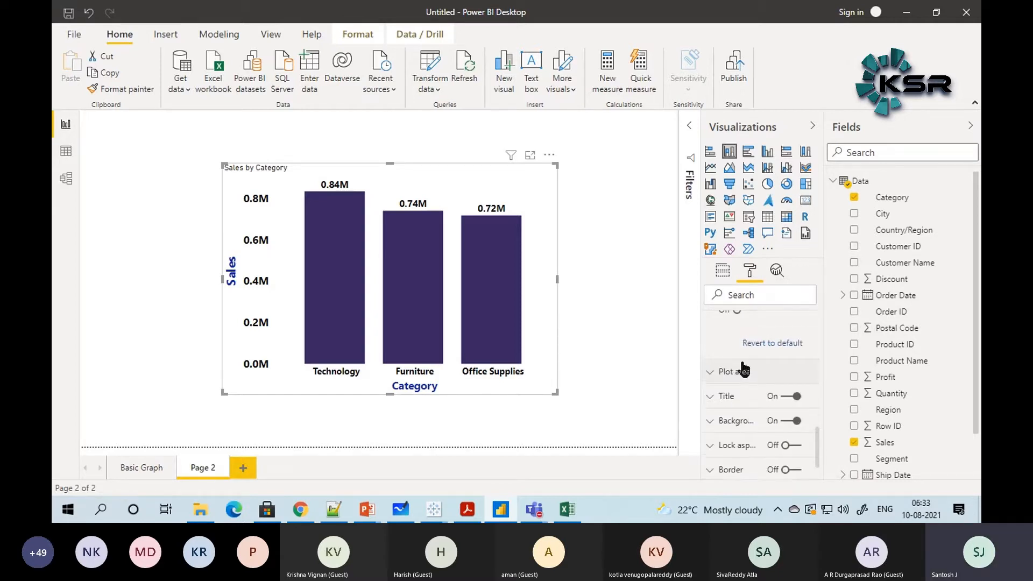
pyautogui.click(710, 447)
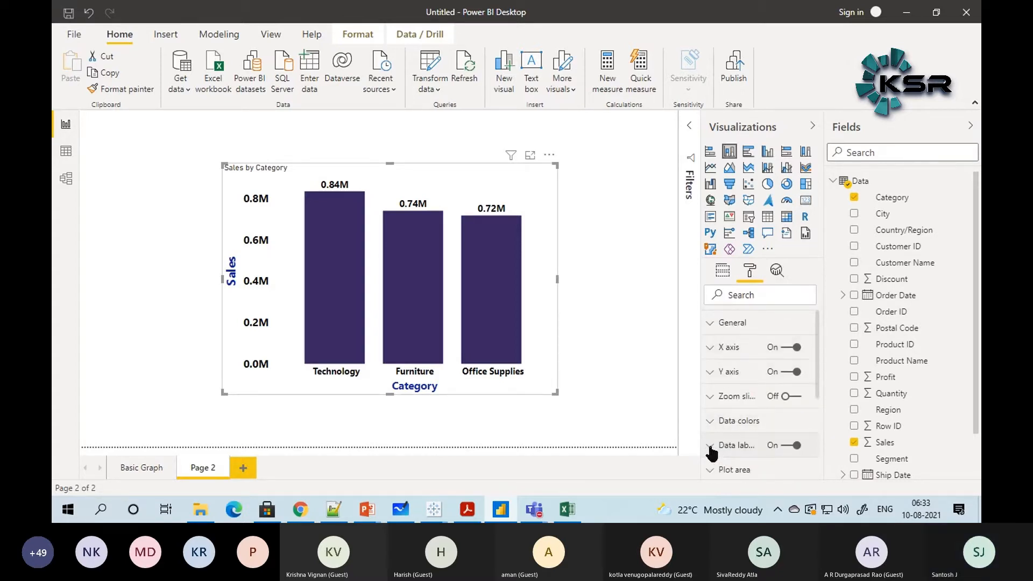
pyautogui.scroll(-3, 711, 452)
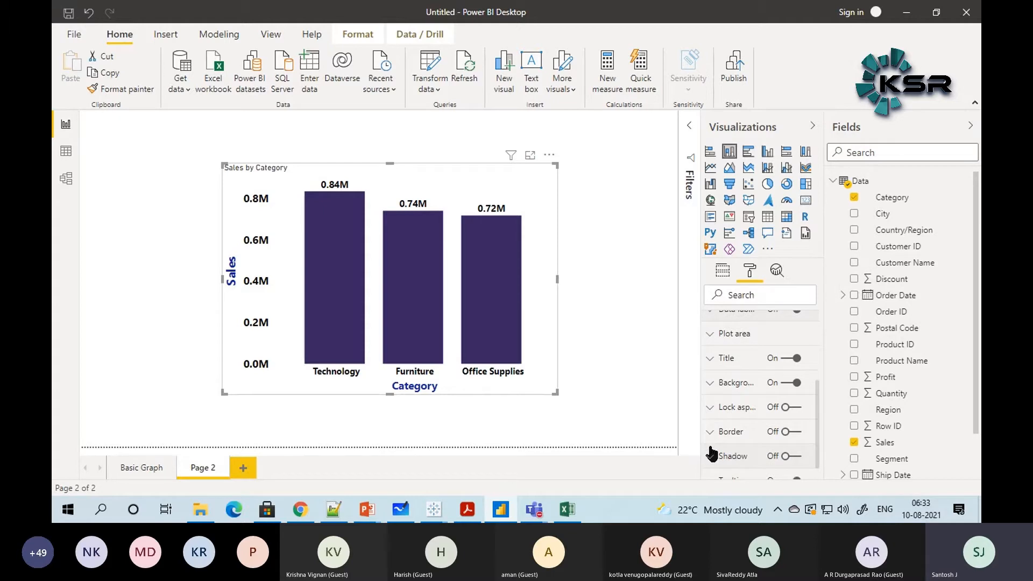
# Step: Expand the column chart's title settings and switch the title off and back on
pyautogui.click(711, 359)
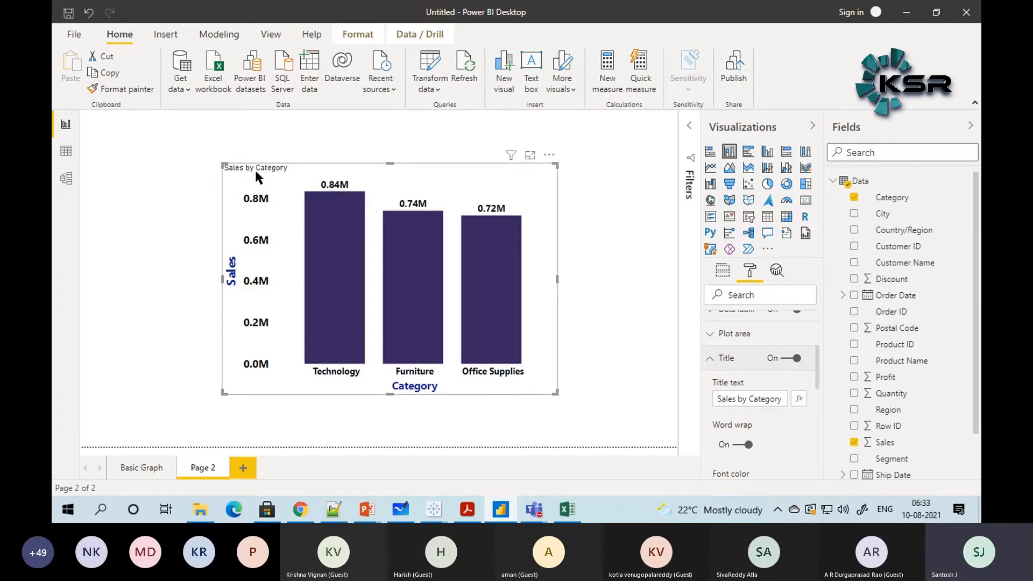
pyautogui.click(785, 359)
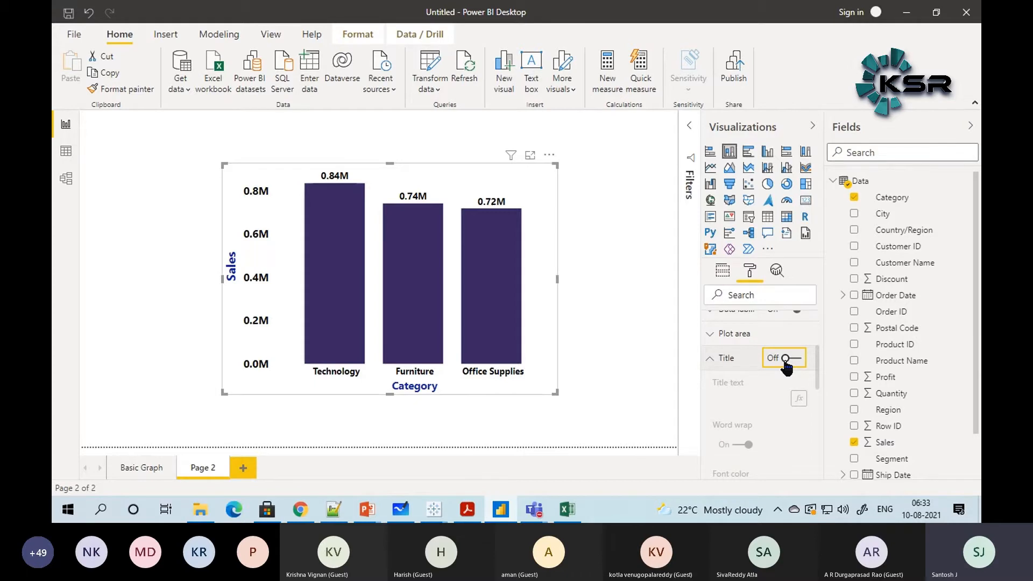
pyautogui.click(794, 361)
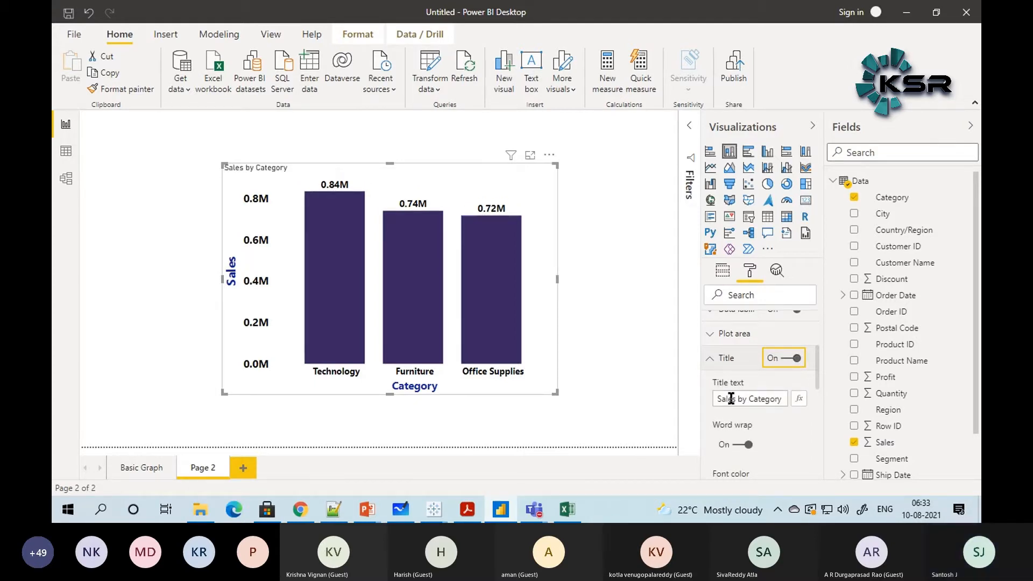
# Step: Append a person's name to the chart's title text
pyautogui.moveTo(717, 399); pyautogui.dragTo(781, 399)
pyautogui.click(782, 398)
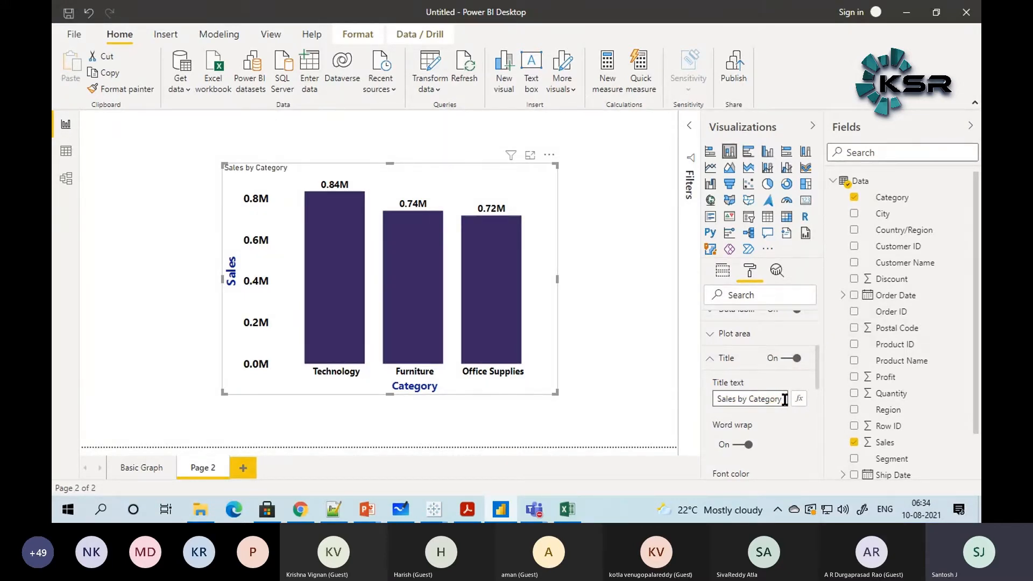
pyautogui.write('Santo')
pyautogui.press('BackSpace')
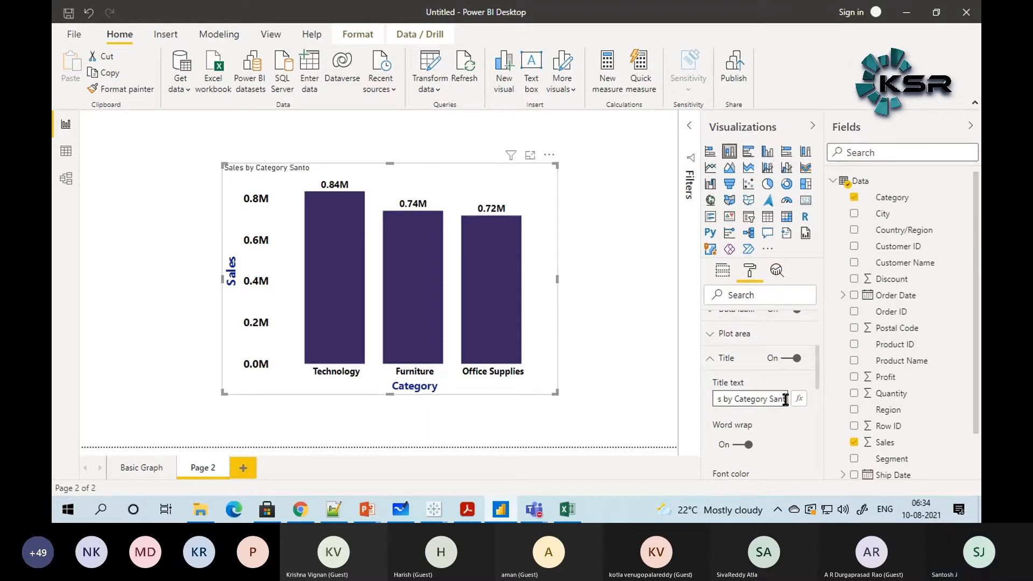
pyautogui.write('thosh')
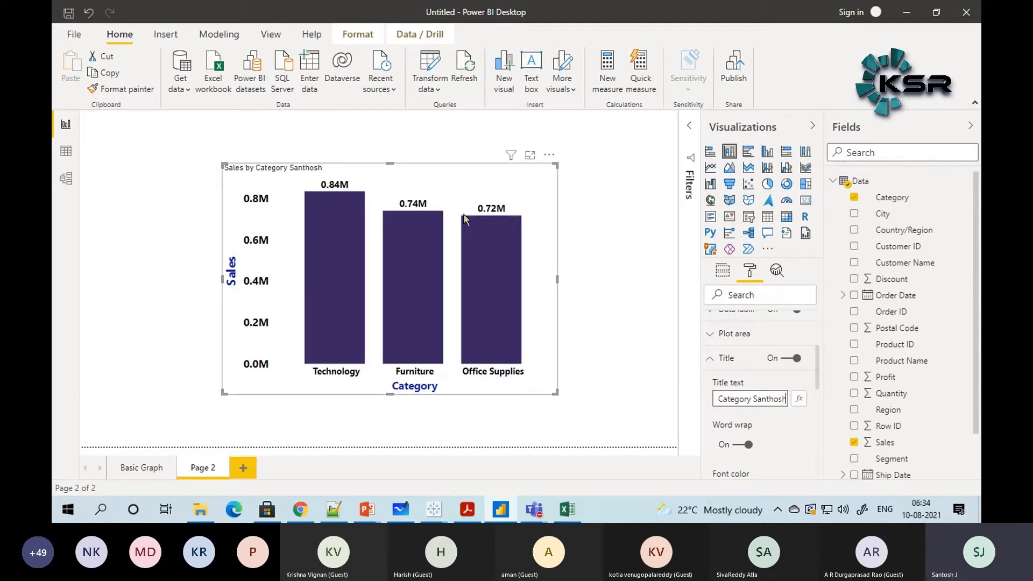
# Step: Remove the appended name from the title text, restoring it to Sales by Category
pyautogui.press('BackSpace')
pyautogui.press('BackSpace')
pyautogui.press('BackSpace')
pyautogui.press('BackSpace')
pyautogui.press('BackSpace')
pyautogui.press('BackSpace')
pyautogui.press('BackSpace')
pyautogui.press('BackSpace')
pyautogui.press('BackSpace')
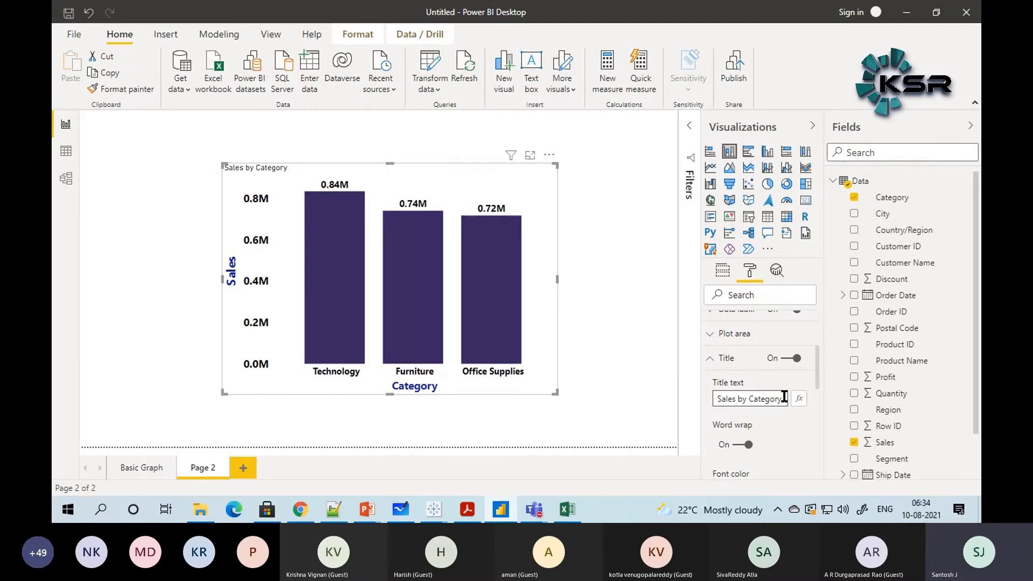
# Step: Try a black font for the chart title, settling on a white font color with a black background color
pyautogui.scroll(-2, 779, 402)
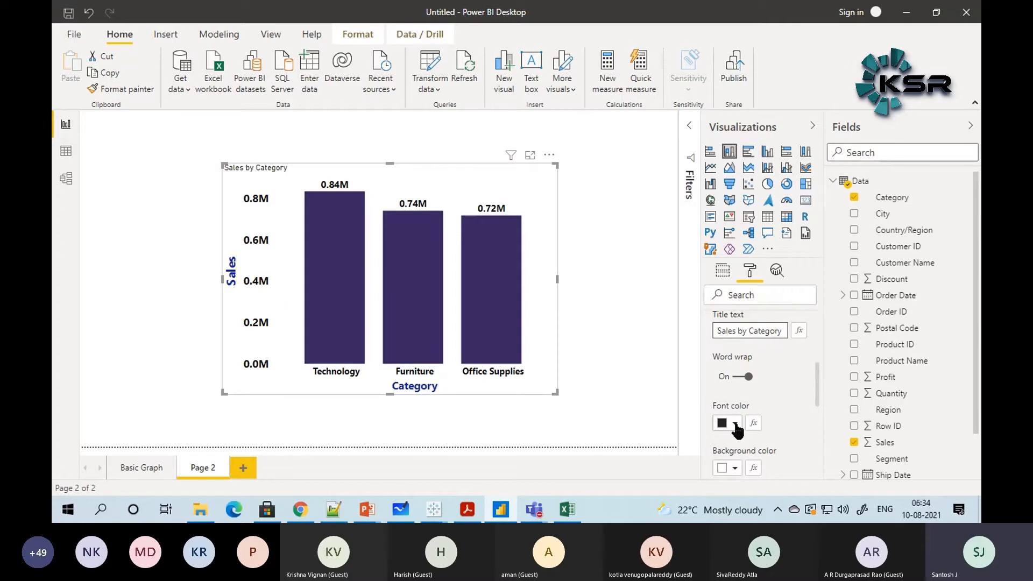
pyautogui.scroll(-2, 737, 430)
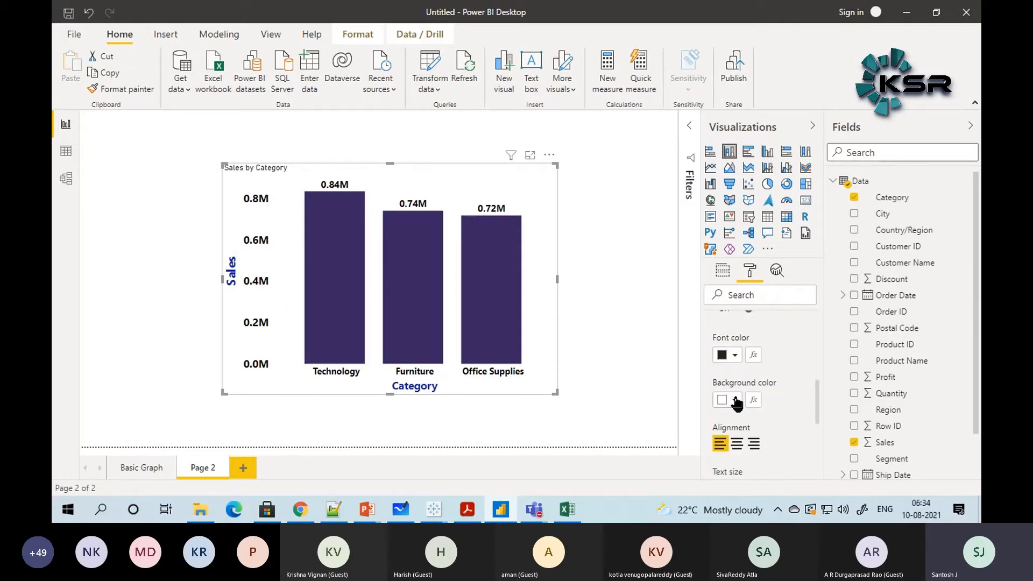
pyautogui.click(735, 355)
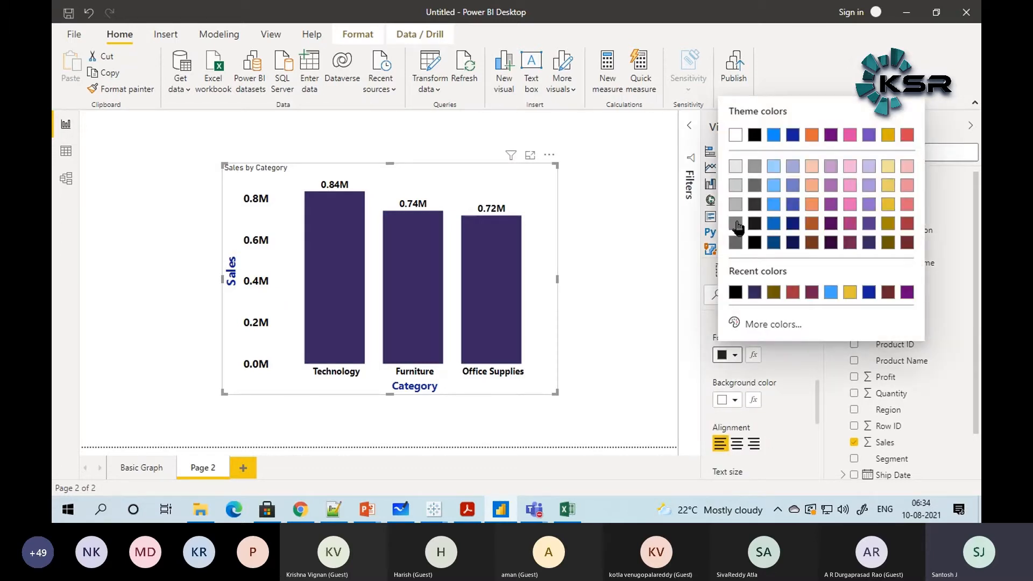
pyautogui.click(755, 138)
pyautogui.click(735, 400)
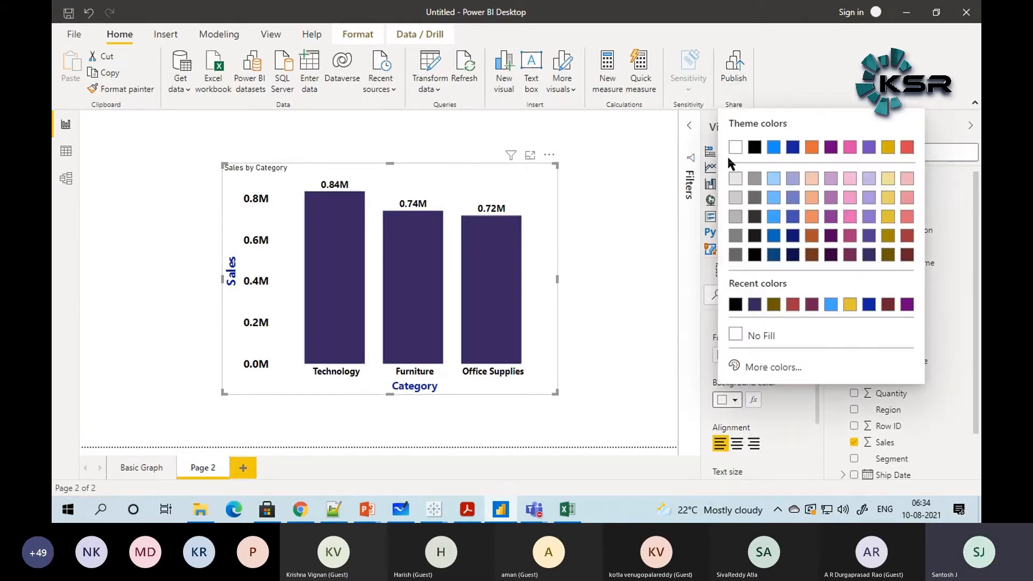
pyautogui.click(754, 142)
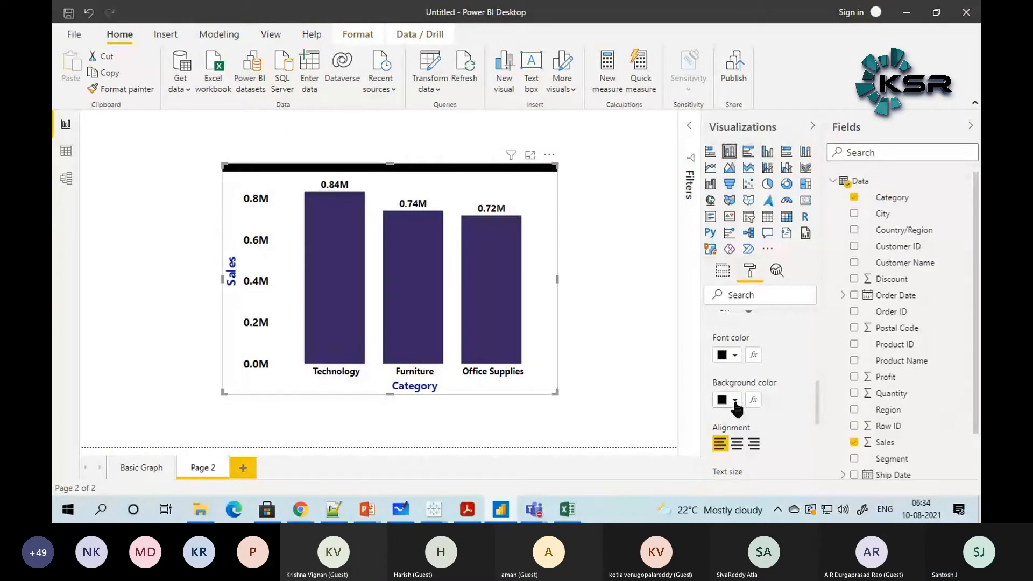
pyautogui.click(735, 356)
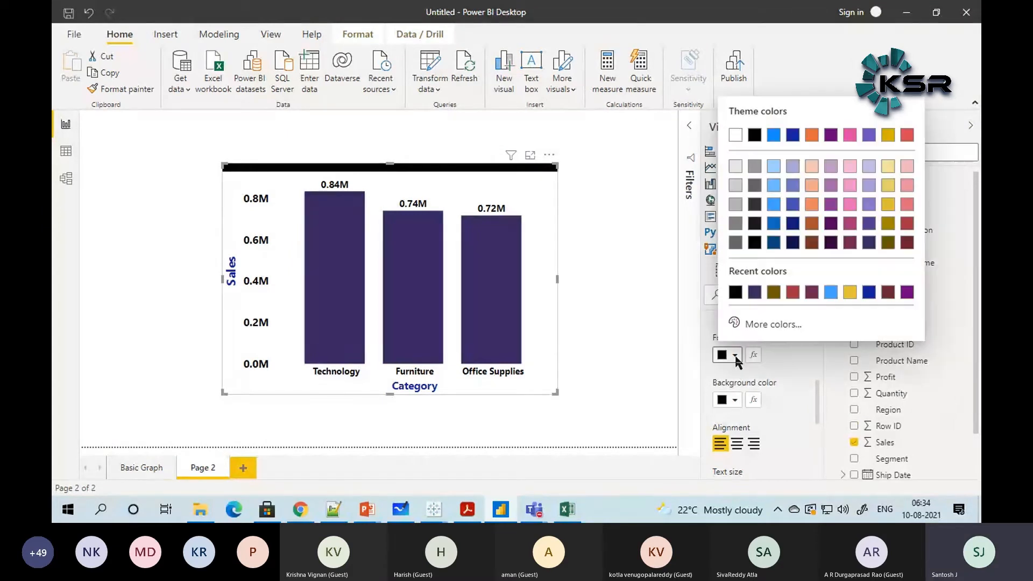
pyautogui.click(735, 135)
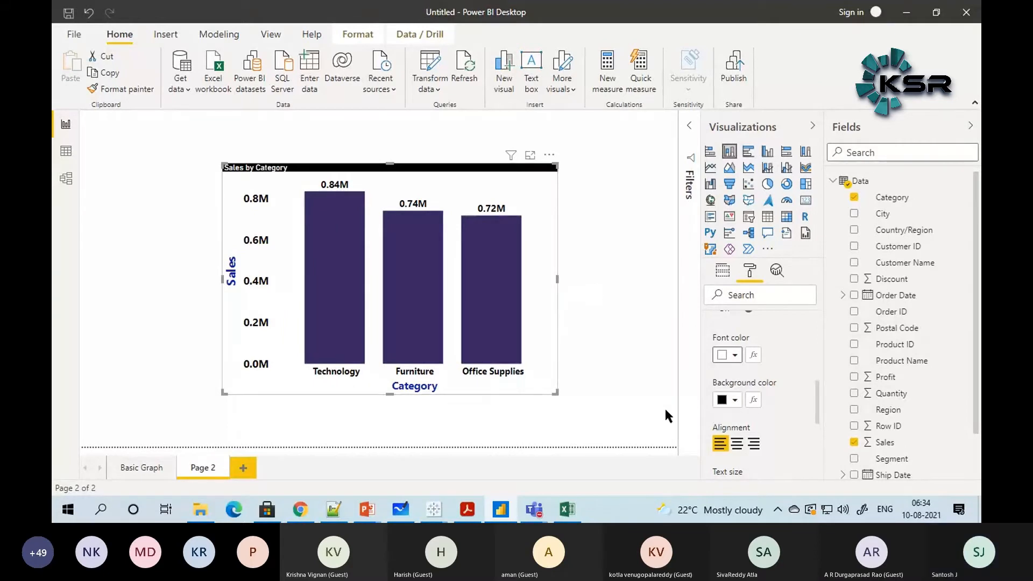
# Step: Try right alignment for the chart title and settle on center alignment
pyautogui.scroll(-3, 719, 386)
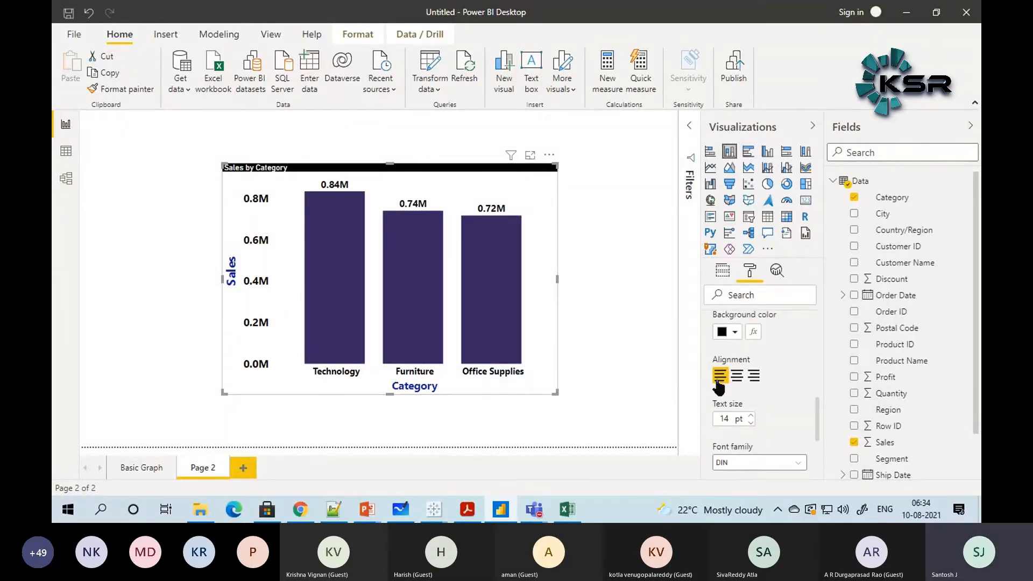
pyautogui.click(753, 376)
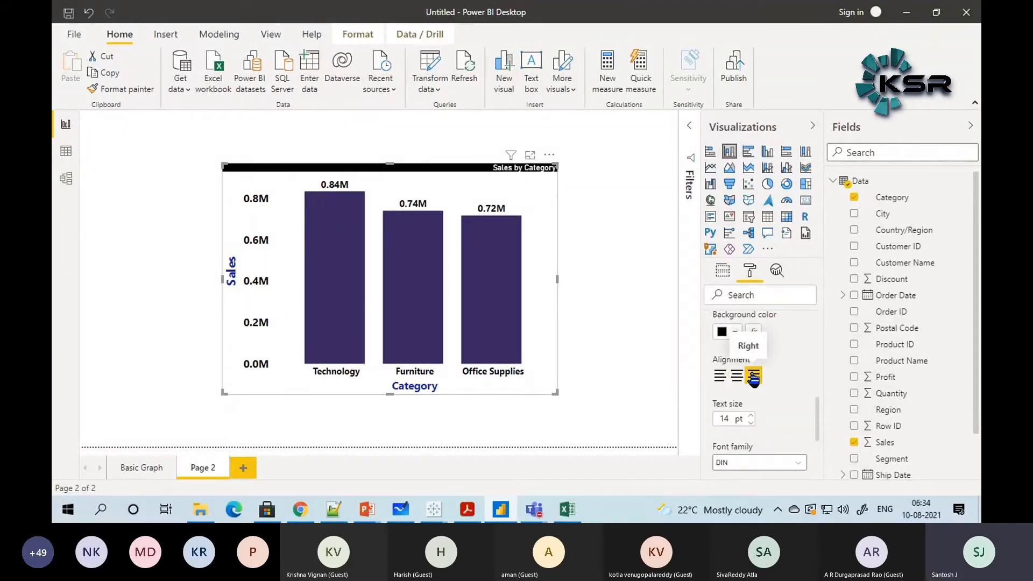
pyautogui.click(737, 376)
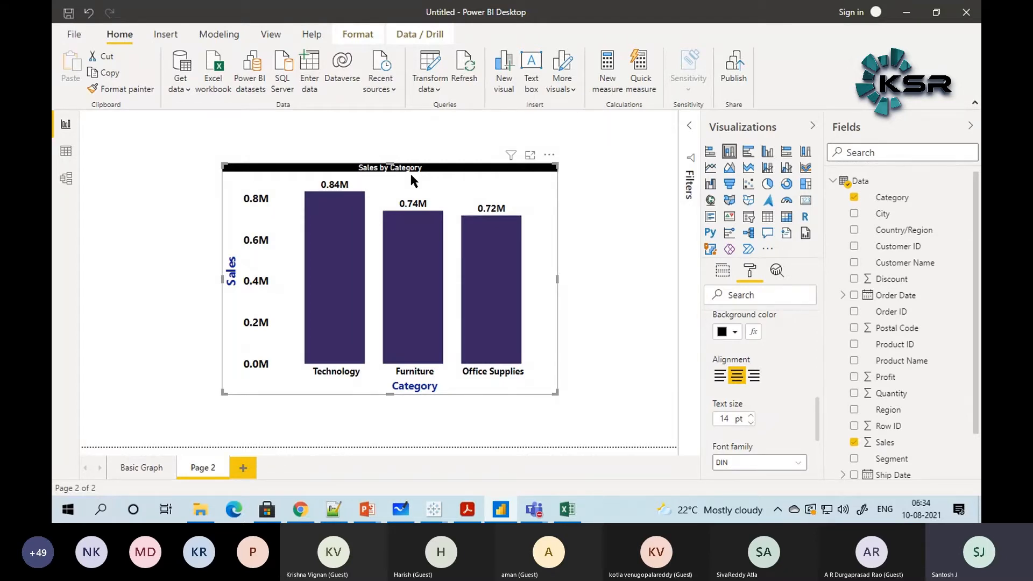
# Step: Increase the text size of the chart title to 19 pt
pyautogui.click(751, 416)
pyautogui.click(751, 415)
pyautogui.click(751, 416)
pyautogui.click(751, 416)
pyautogui.click(751, 416)
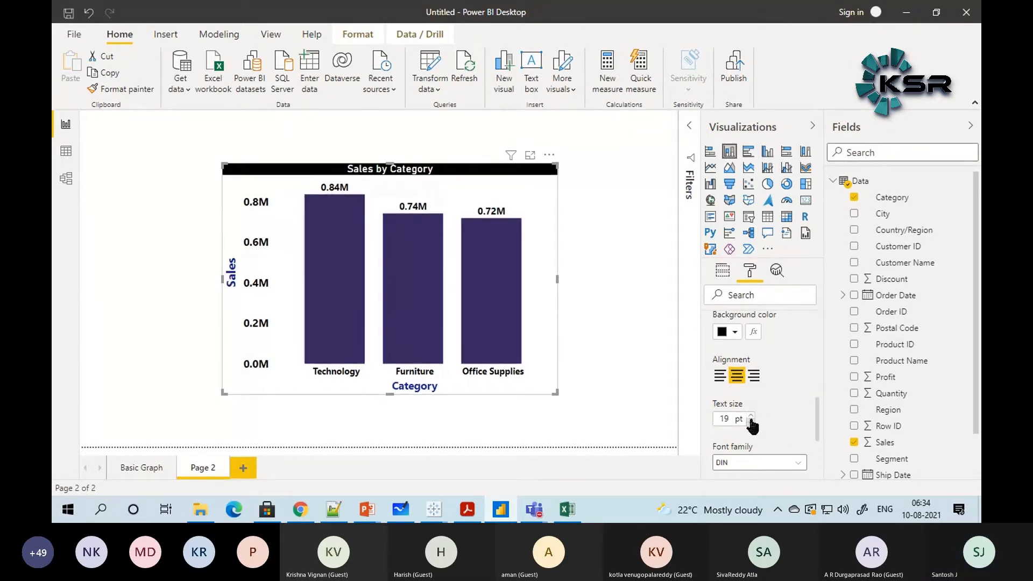
# Step: Change the chart title's font family to Segoe UI Bold and deselect the chart
pyautogui.scroll(-2, 753, 425)
pyautogui.click(796, 397)
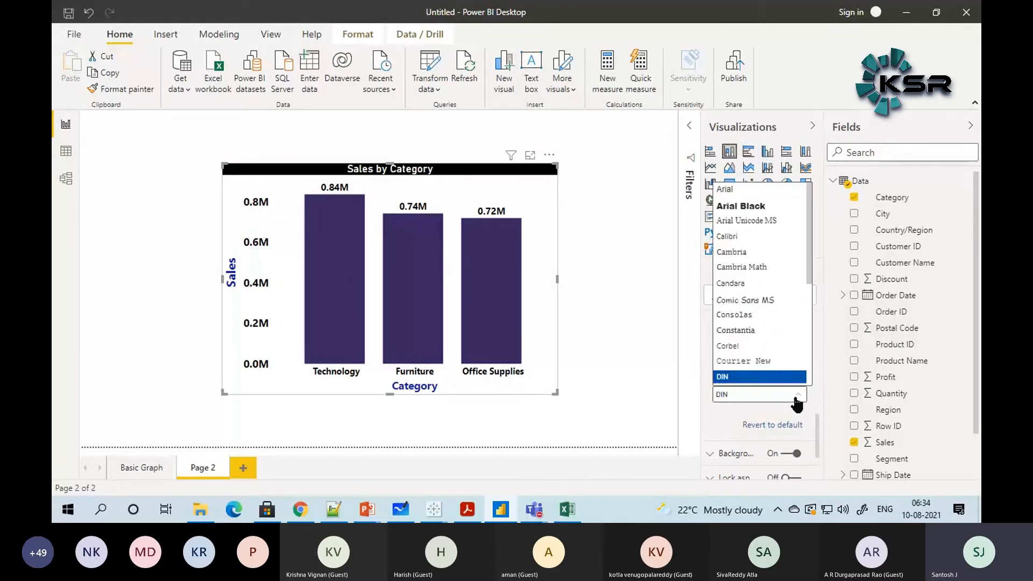
pyautogui.scroll(-1, 810, 266)
pyautogui.scroll(-2, 813, 285)
pyautogui.moveTo(814, 301); pyautogui.dragTo(816, 322)
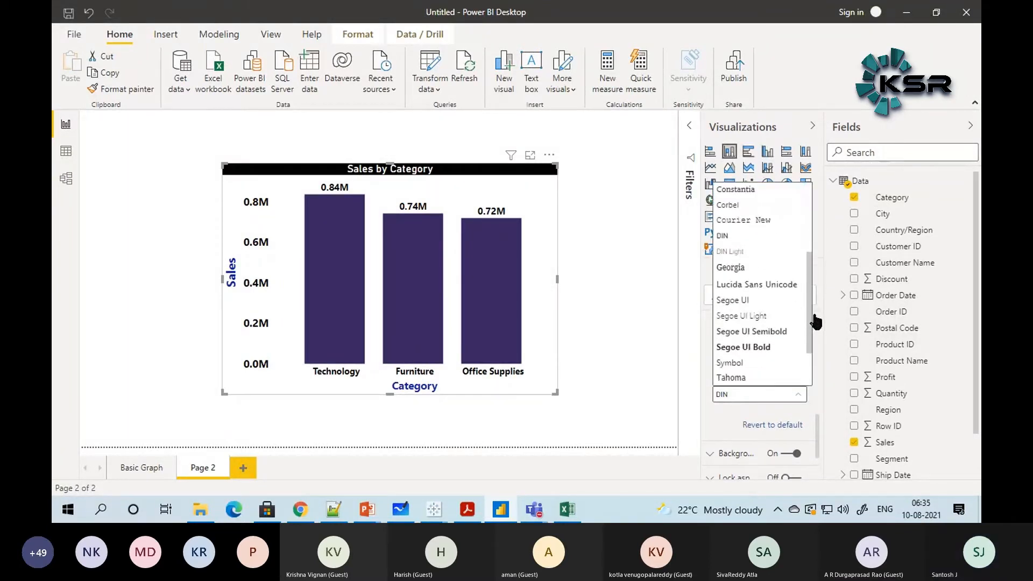
pyautogui.click(743, 347)
pyautogui.click(605, 314)
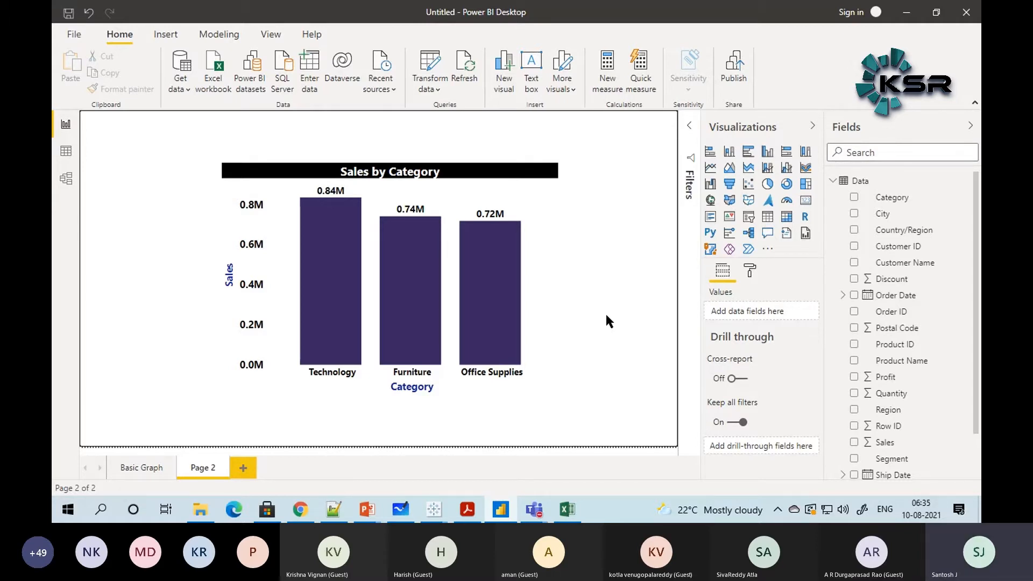
# Step: Compare the unformatted chart on the Basic Graph page with the formatted chart on Page 2
pyautogui.click(152, 467)
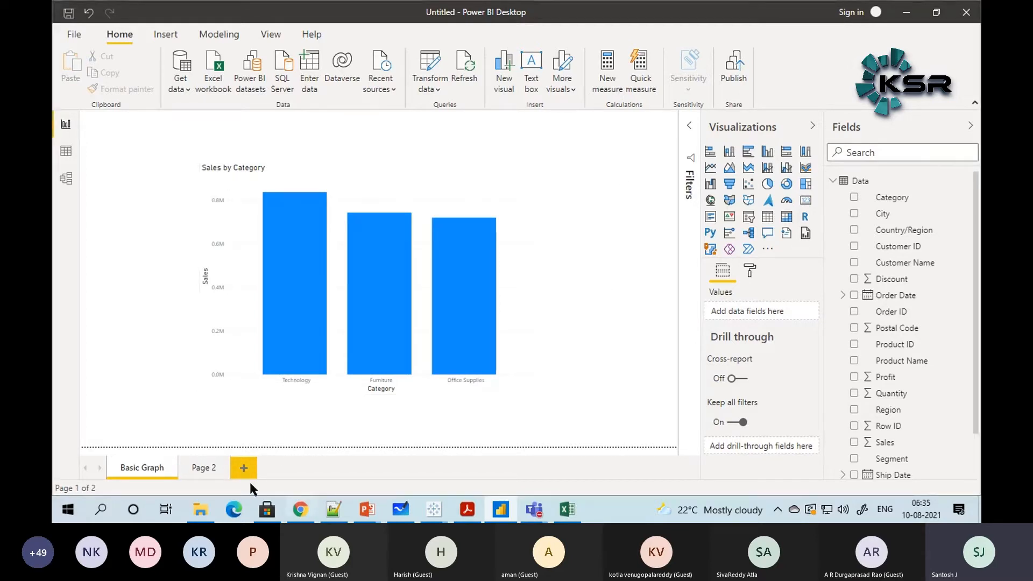
pyautogui.click(213, 470)
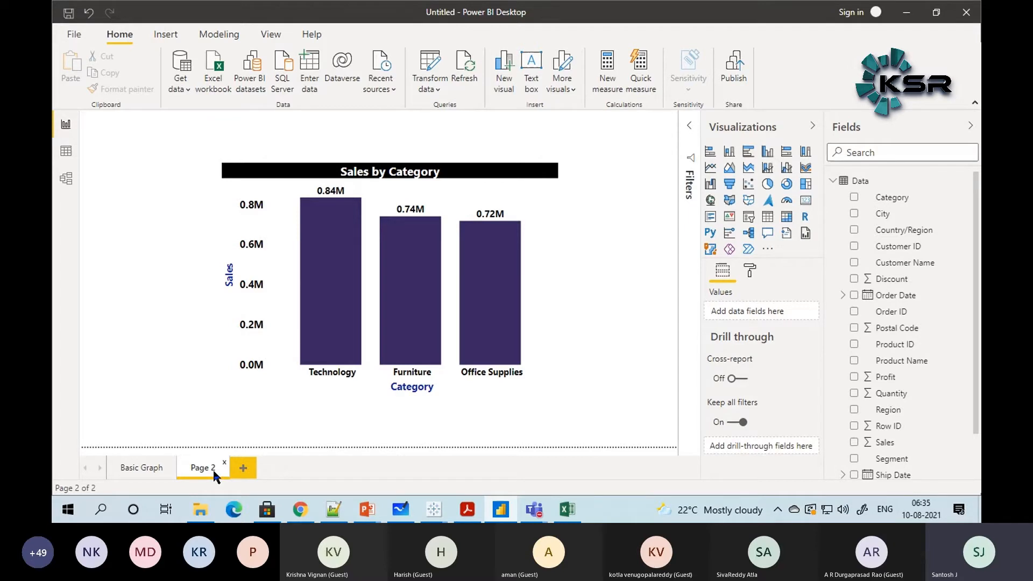
# Step: Toggle the Sales by Category chart's background, leaving it on, and expand its background formatting options
pyautogui.click(537, 212)
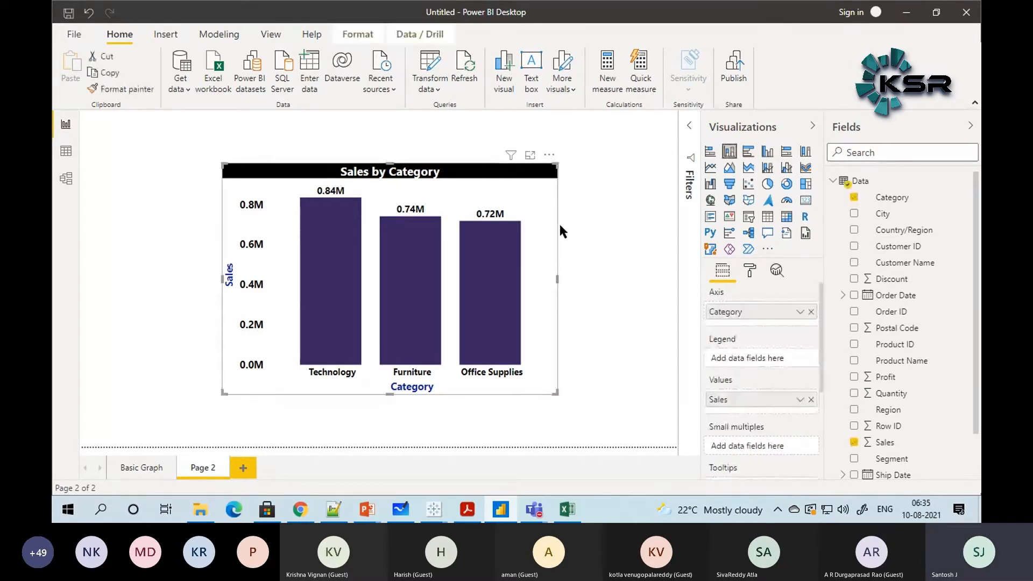
pyautogui.click(749, 270)
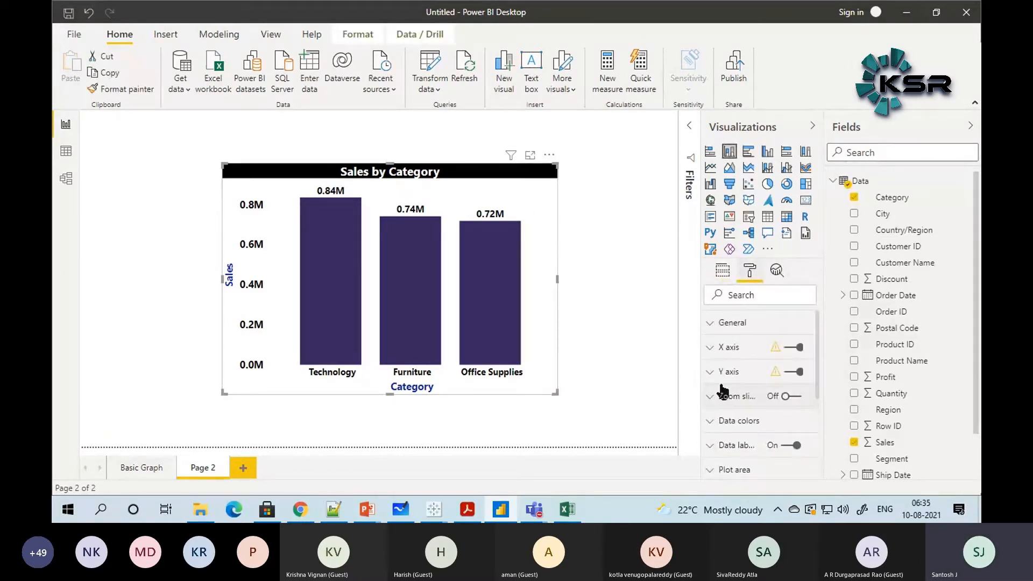
pyautogui.scroll(-3, 723, 392)
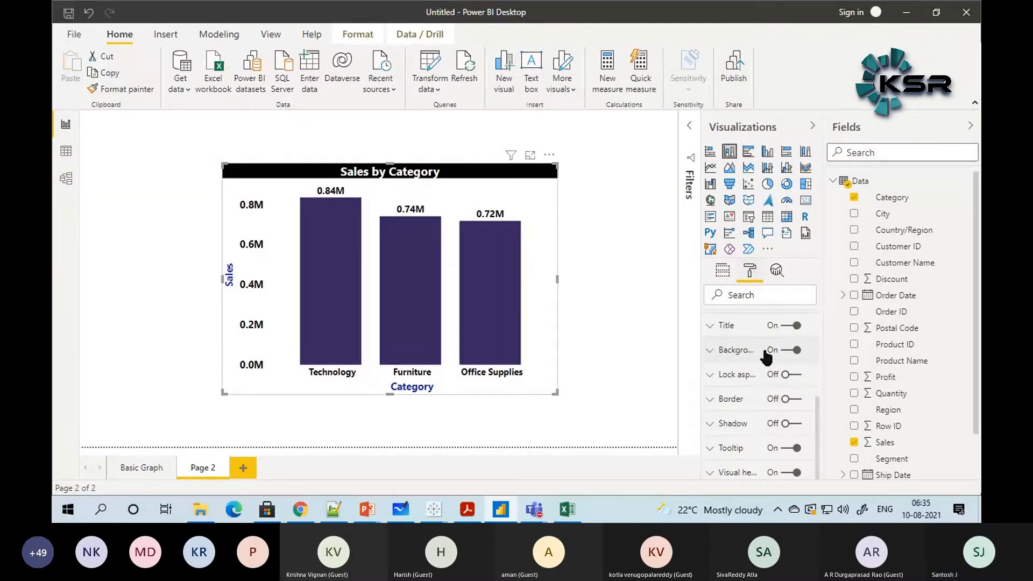
pyautogui.click(780, 353)
pyautogui.click(798, 352)
pyautogui.click(785, 354)
pyautogui.click(793, 354)
pyautogui.click(711, 352)
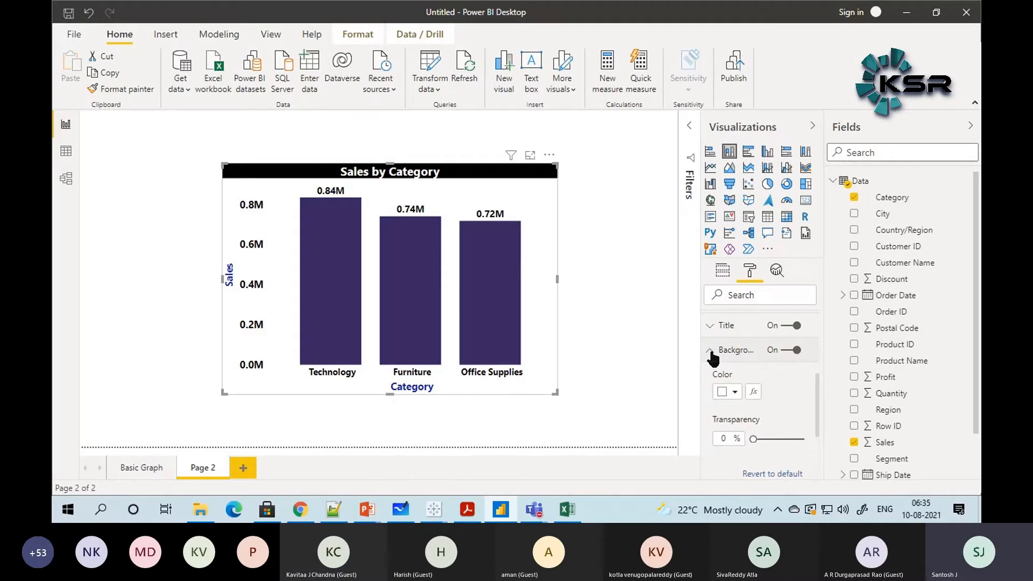
pyautogui.click(711, 352)
pyautogui.click(711, 351)
# Step: Try dark yellow and light blue as the chart's background color and settle on the dark red recent color
pyautogui.click(733, 389)
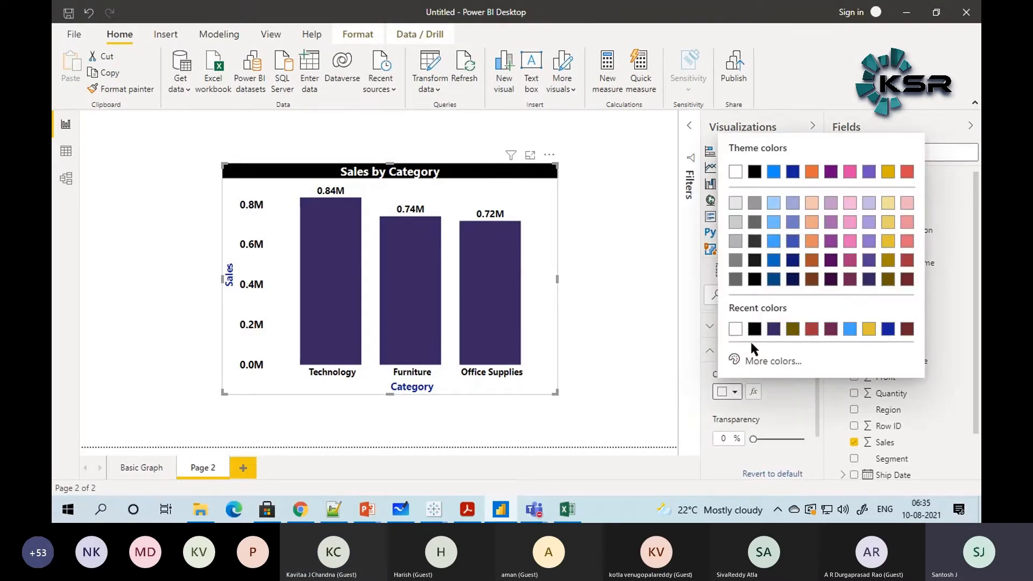
pyautogui.click(790, 330)
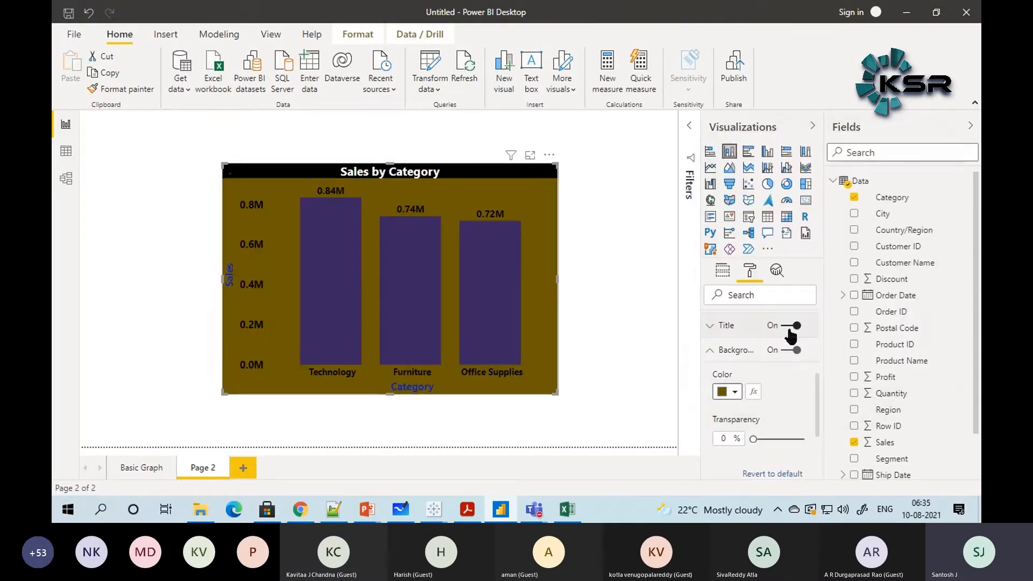
pyautogui.click(733, 392)
pyautogui.click(850, 329)
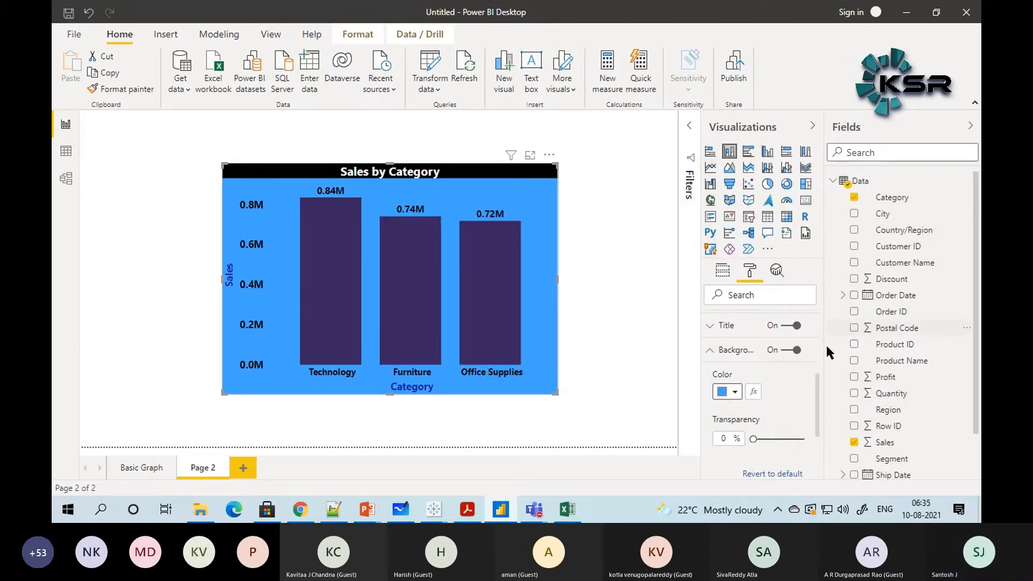
pyautogui.click(735, 392)
pyautogui.click(907, 330)
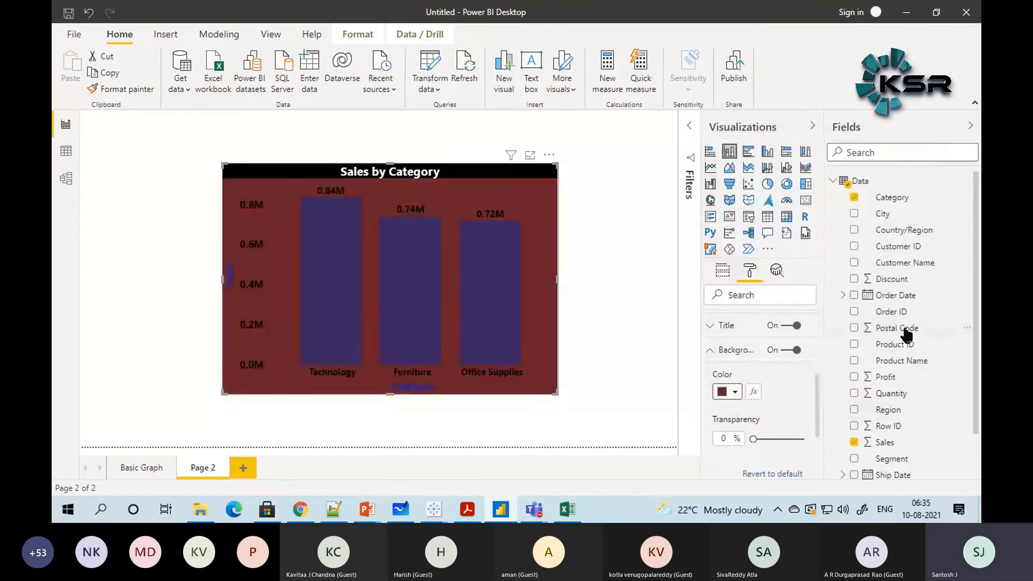
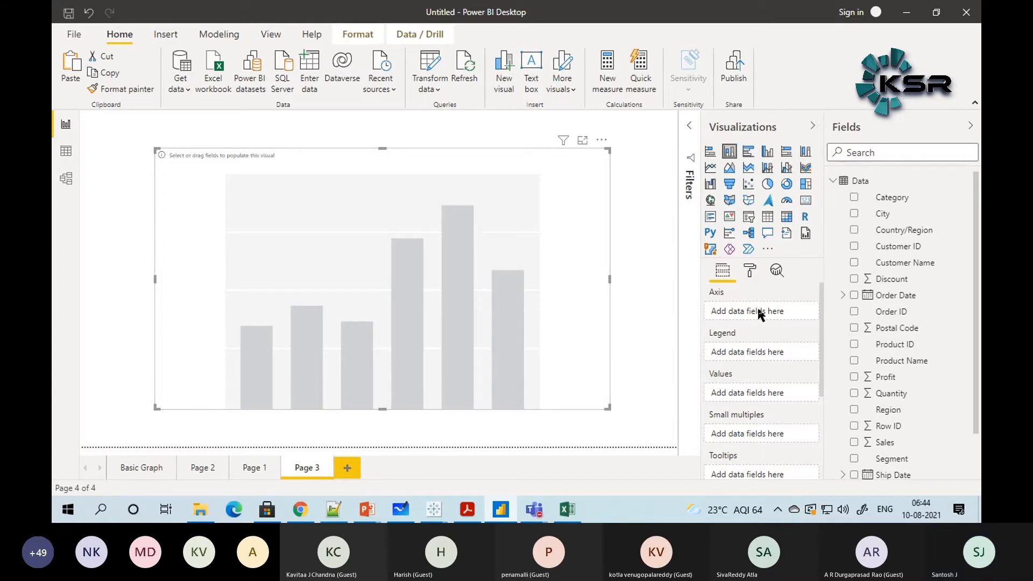
# Step: Populate the empty column chart on Page 3 with Sub-Category as the axis and Sales as the values
pyautogui.scroll(-2, 913, 468)
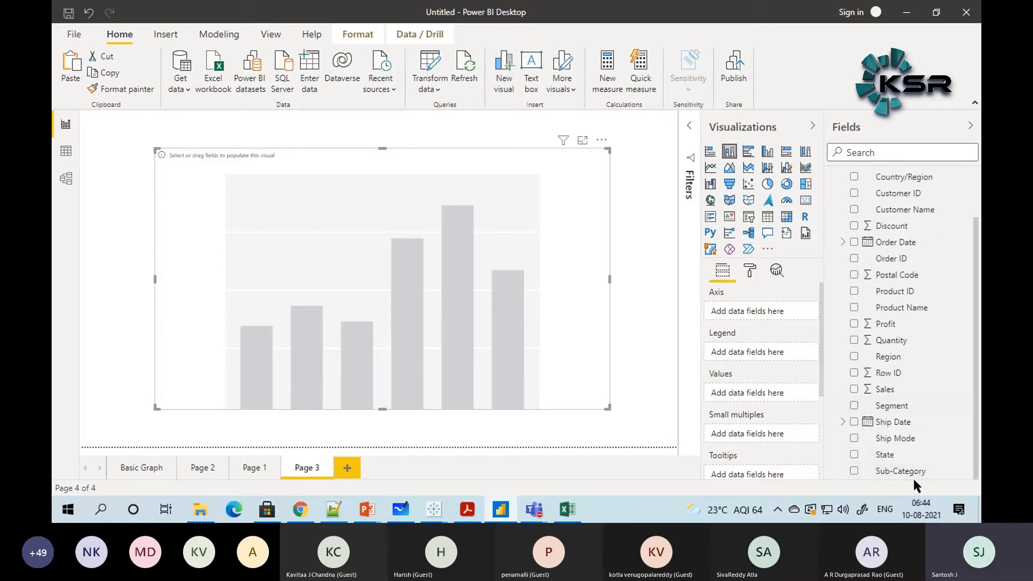
pyautogui.moveTo(913, 474); pyautogui.dragTo(776, 323)
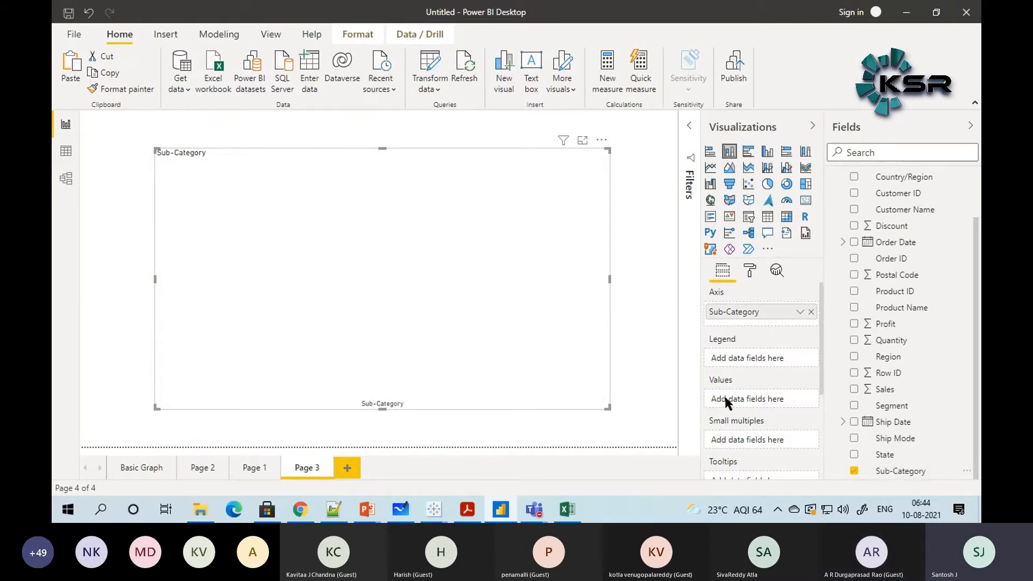
pyautogui.moveTo(881, 398); pyautogui.dragTo(756, 405)
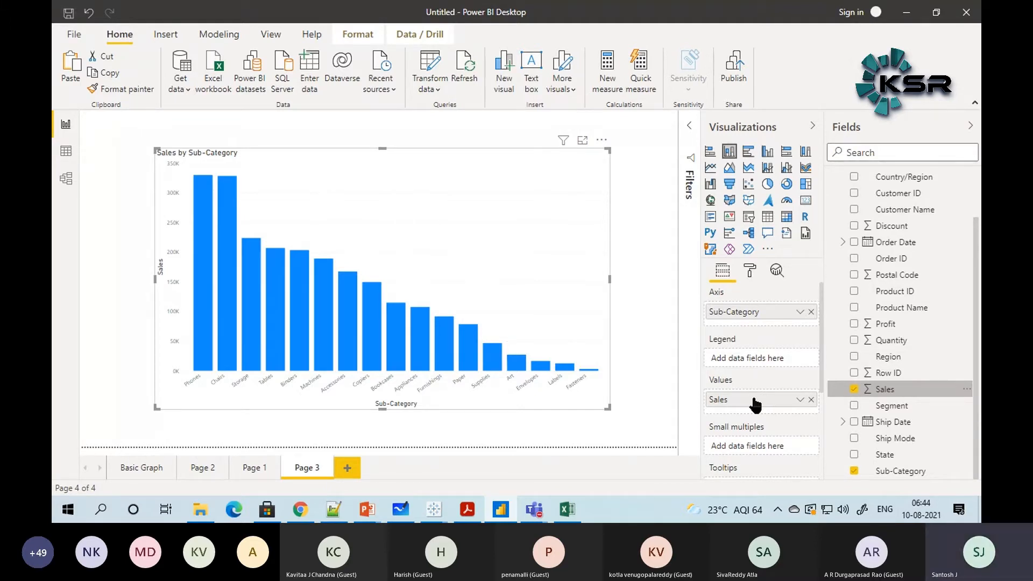
# Step: Add a new page with an enlarged stacked column chart showing Sub-Category on the axis and Sales as the values
pyautogui.click(348, 466)
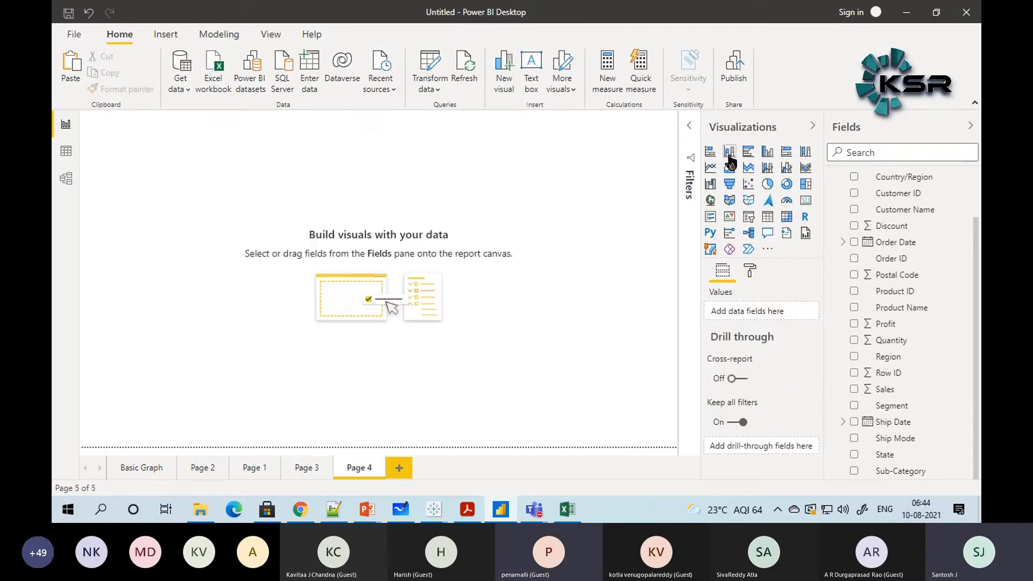
pyautogui.click(729, 151)
pyautogui.moveTo(219, 258); pyautogui.dragTo(554, 408)
pyautogui.moveTo(319, 265); pyautogui.dragTo(371, 276)
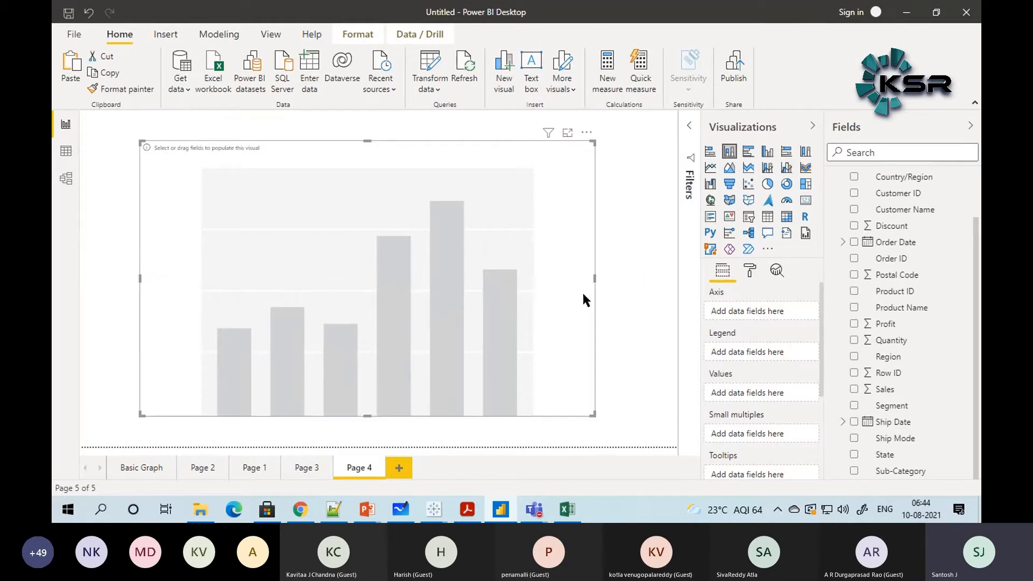
pyautogui.moveTo(907, 464); pyautogui.dragTo(768, 315)
pyautogui.moveTo(885, 390); pyautogui.dragTo(765, 401)
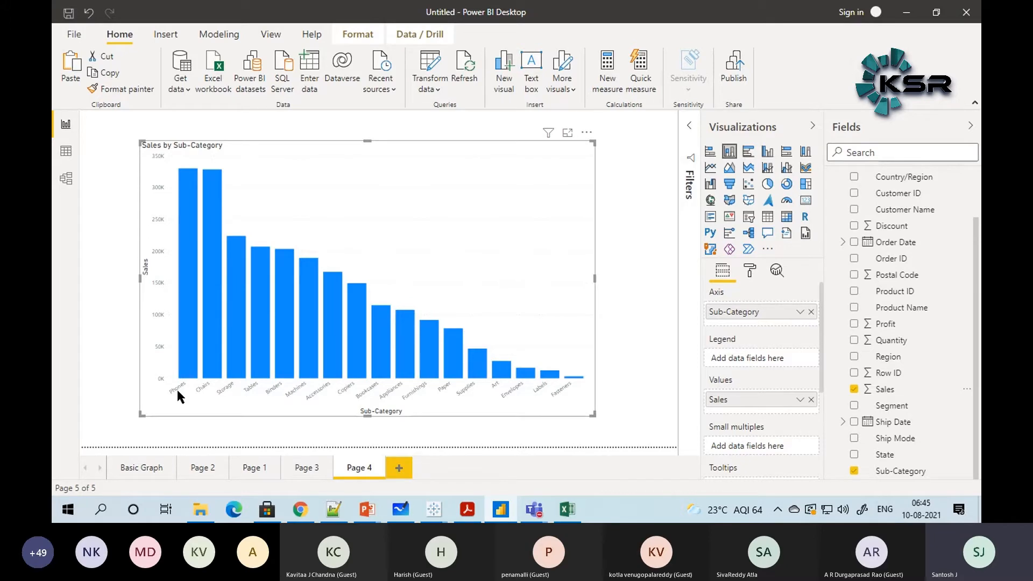
# Step: Switch to the Microsoft Teams meeting, check its participant list and return to the Power BI report
pyautogui.moveTo(542, 510)
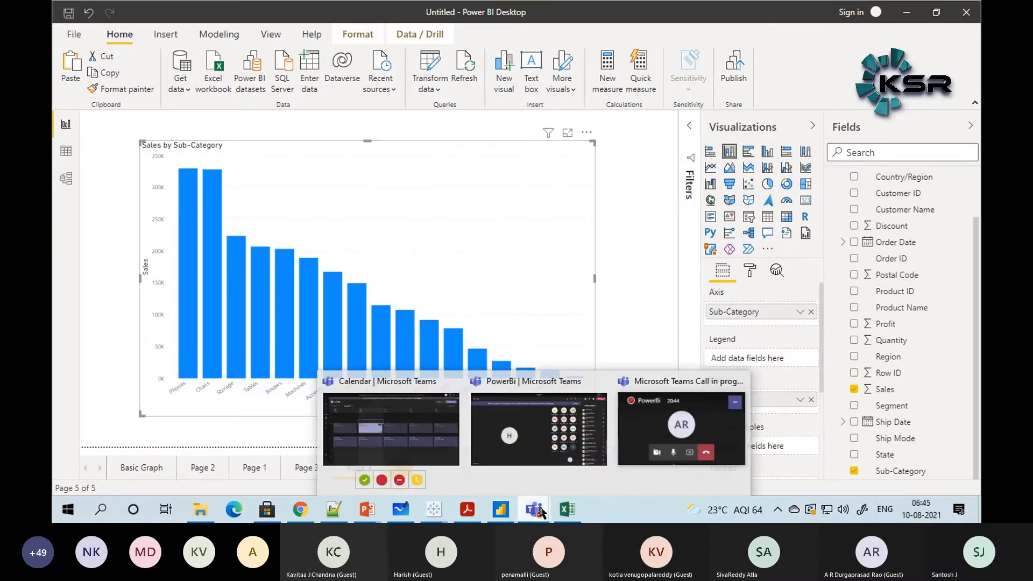
pyautogui.click(533, 430)
pyautogui.scroll(10, 815, 145)
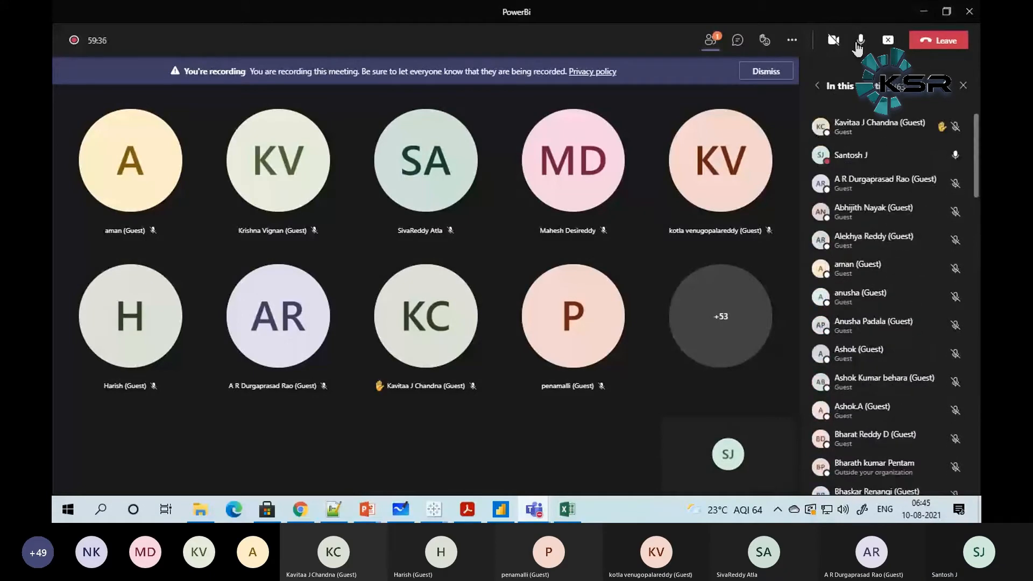
pyautogui.click(923, 11)
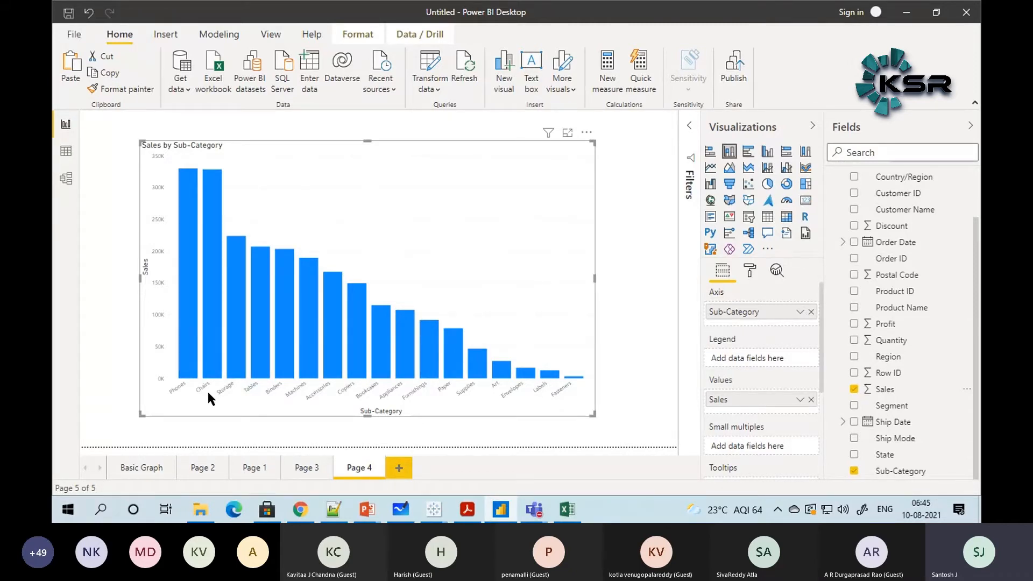
# Step: Try an X axis text size of 15 pt on the Sub-Category chart and reduce it to 10 pt
pyautogui.click(749, 270)
pyautogui.click(715, 350)
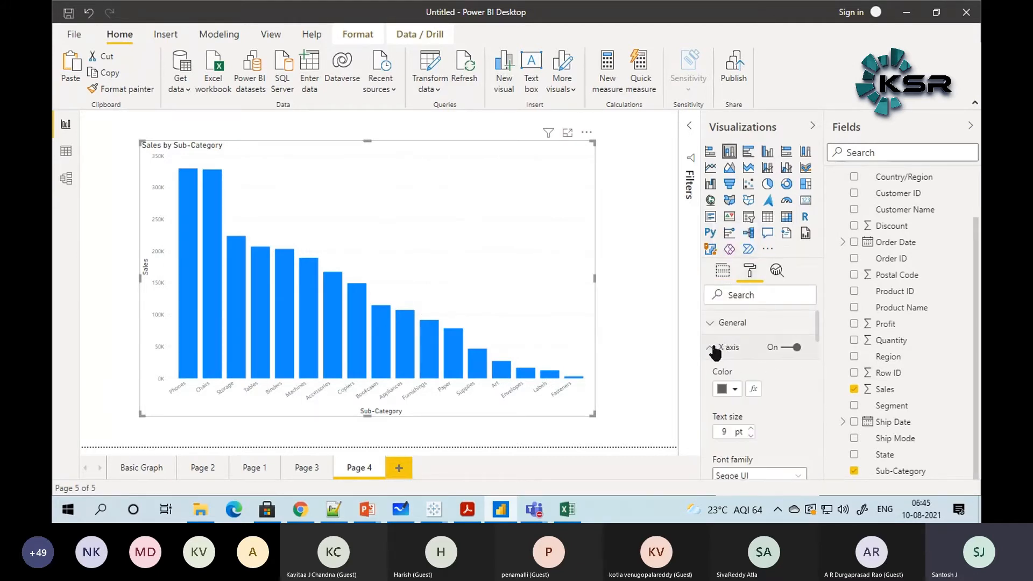
pyautogui.moveTo(723, 433); pyautogui.dragTo(713, 435)
pyautogui.write('15')
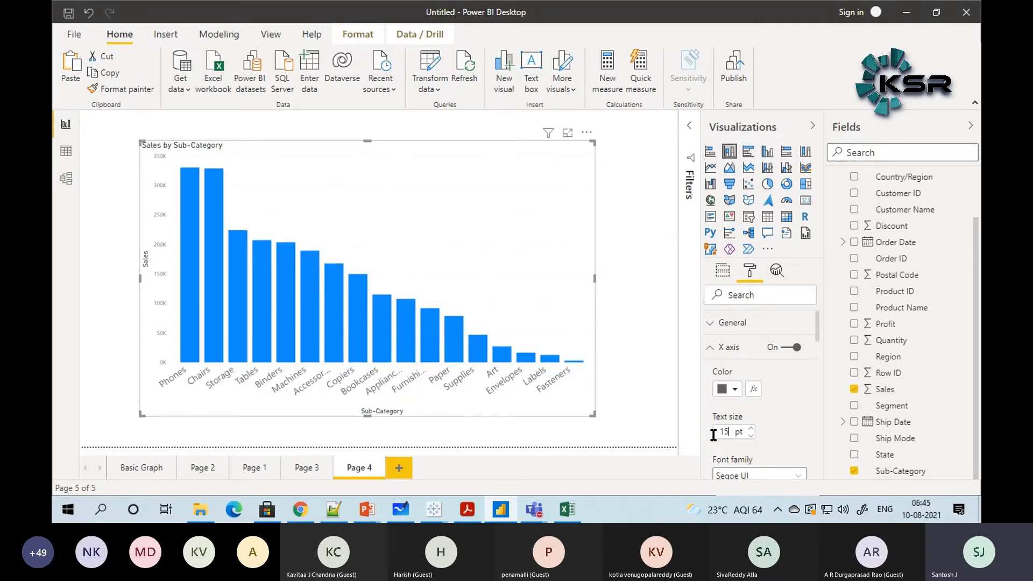
pyautogui.write('12')
pyautogui.press('BackSpace')
pyautogui.press('BackSpace')
pyautogui.press('BackSpace')
pyautogui.press('BackSpace')
pyautogui.write('10')
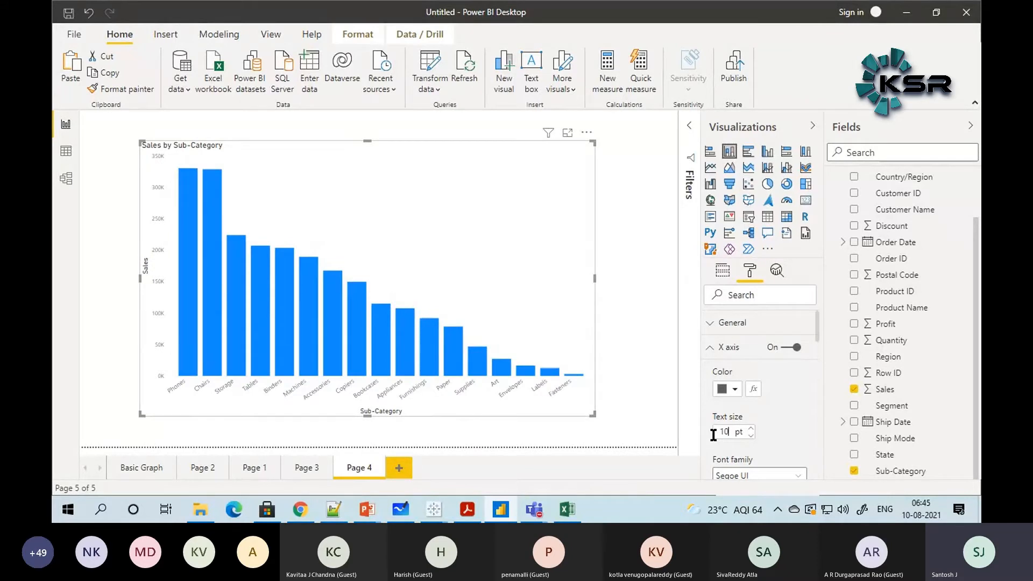
# Step: Increase the X axis text size to 14 pt and set the label color to black
pyautogui.click(751, 428)
pyautogui.click(751, 429)
pyautogui.click(751, 429)
pyautogui.click(751, 429)
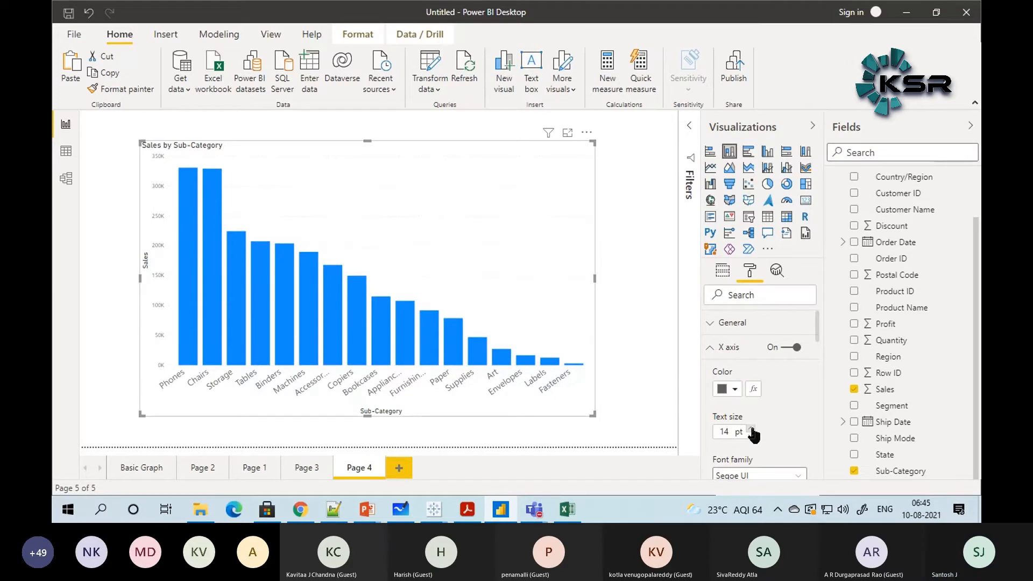
pyautogui.click(732, 389)
pyautogui.click(754, 168)
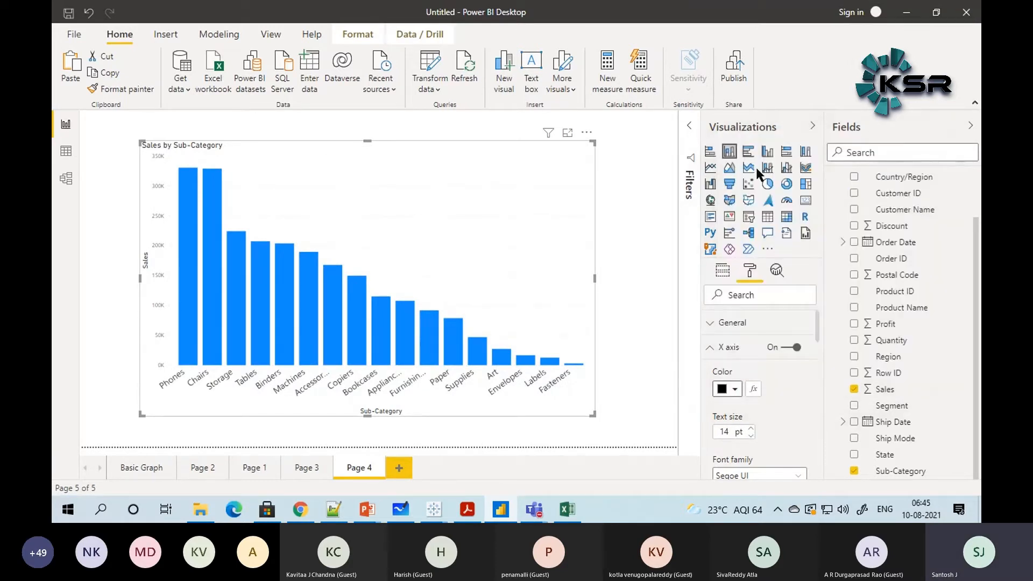
# Step: Change the font family of the X axis labels to Segoe UI Bold
pyautogui.scroll(-3, 776, 420)
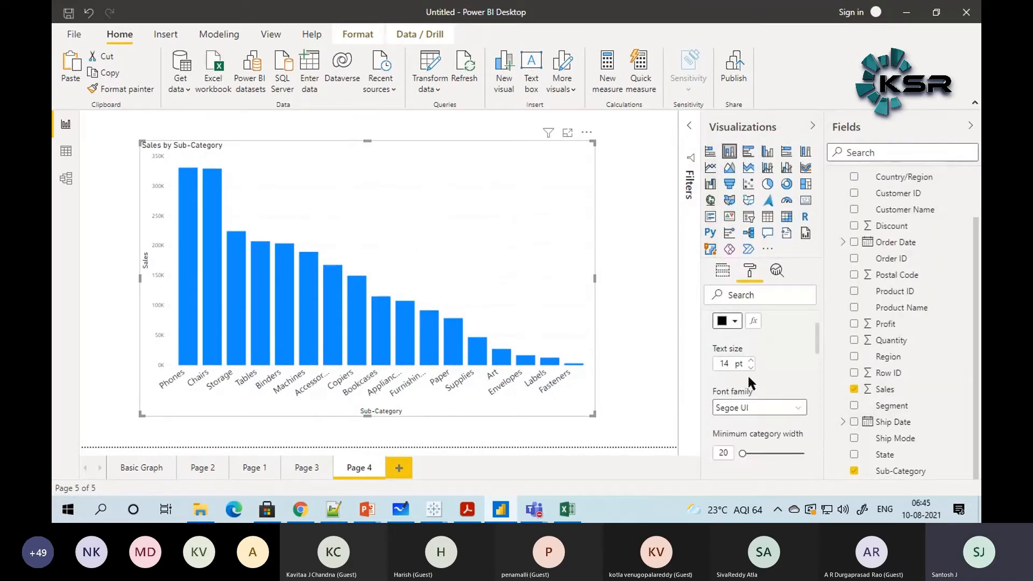
pyautogui.click(753, 408)
pyautogui.scroll(-1, 810, 269)
pyautogui.scroll(-5, 811, 269)
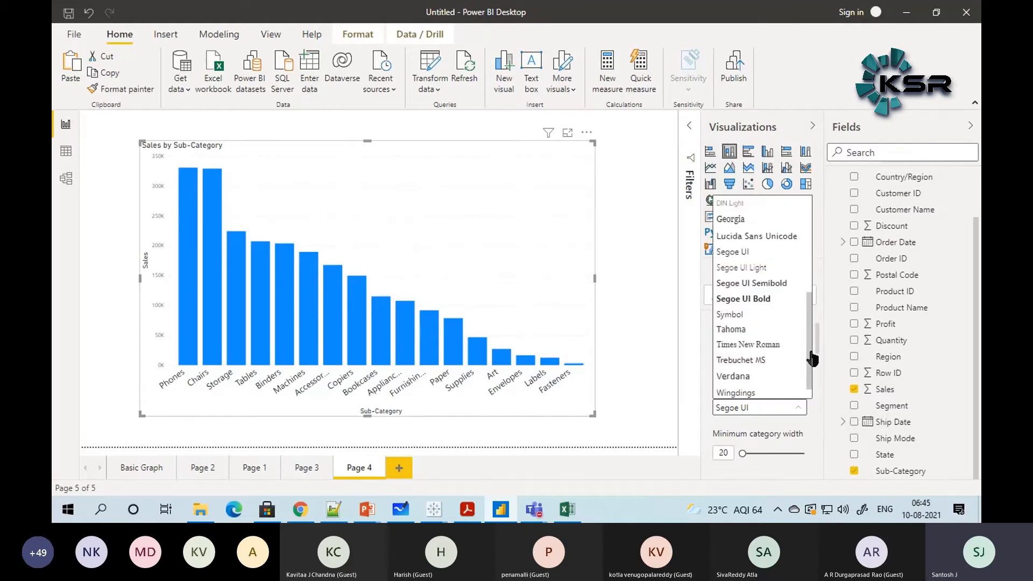
pyautogui.click(780, 295)
# Step: Increase the X axis title's text size to 15 pt
pyautogui.scroll(-3, 769, 406)
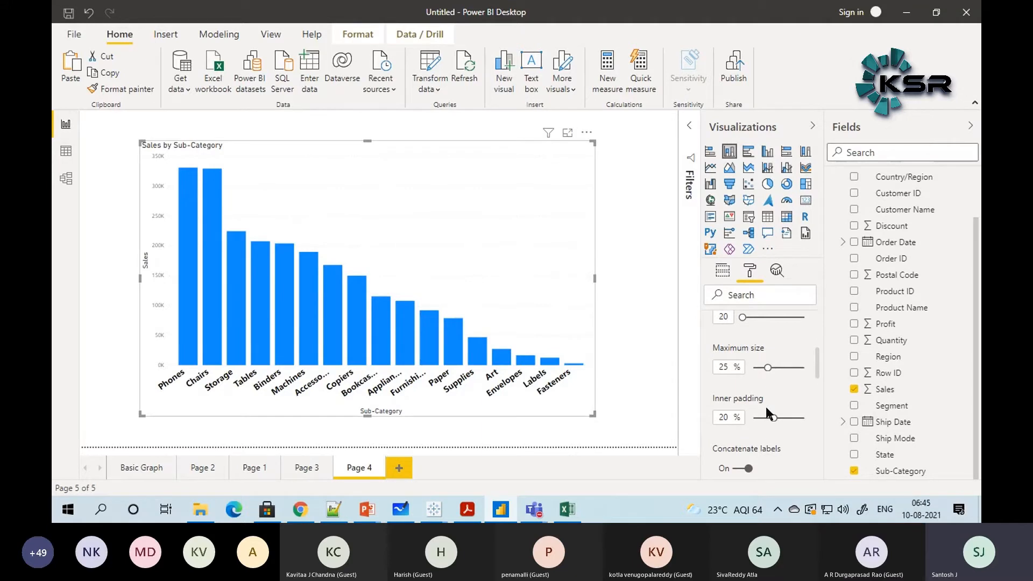
pyautogui.scroll(-3, 766, 408)
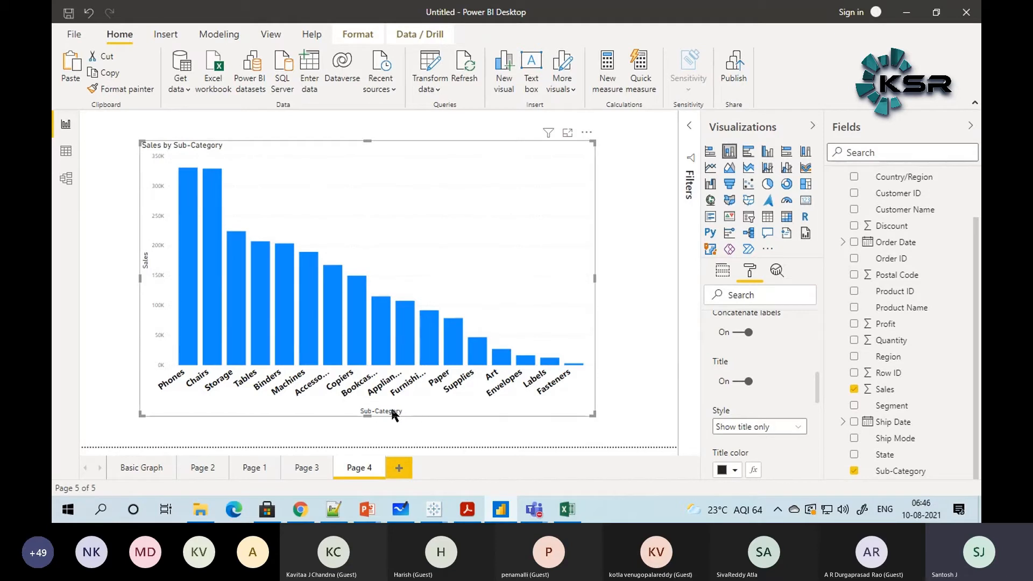
pyautogui.scroll(-3, 754, 448)
pyautogui.click(750, 415)
pyautogui.click(750, 416)
pyautogui.click(750, 415)
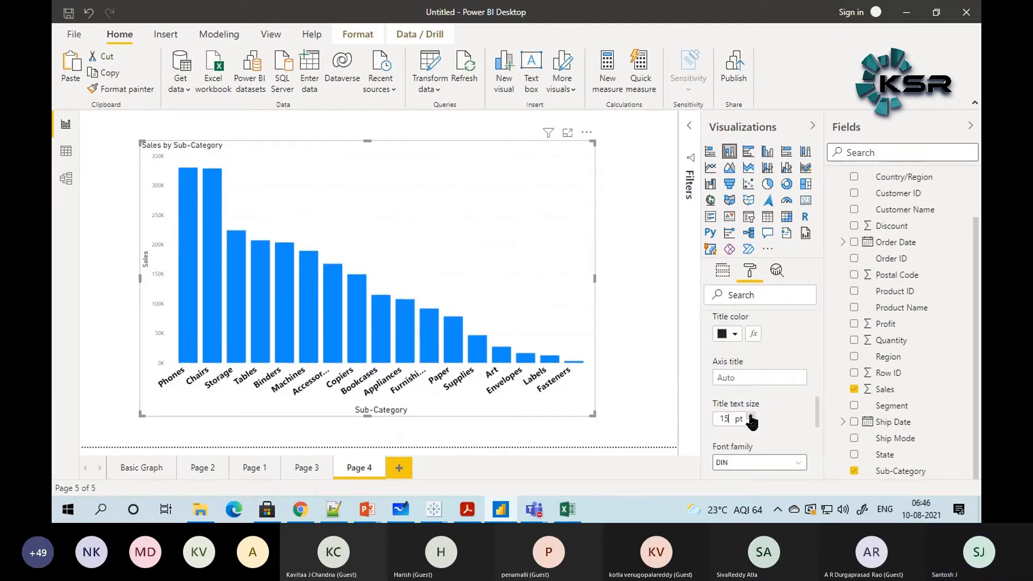
# Step: Change the font family of the X axis title to Segoe UI Bold
pyautogui.scroll(-2, 753, 437)
pyautogui.click(798, 394)
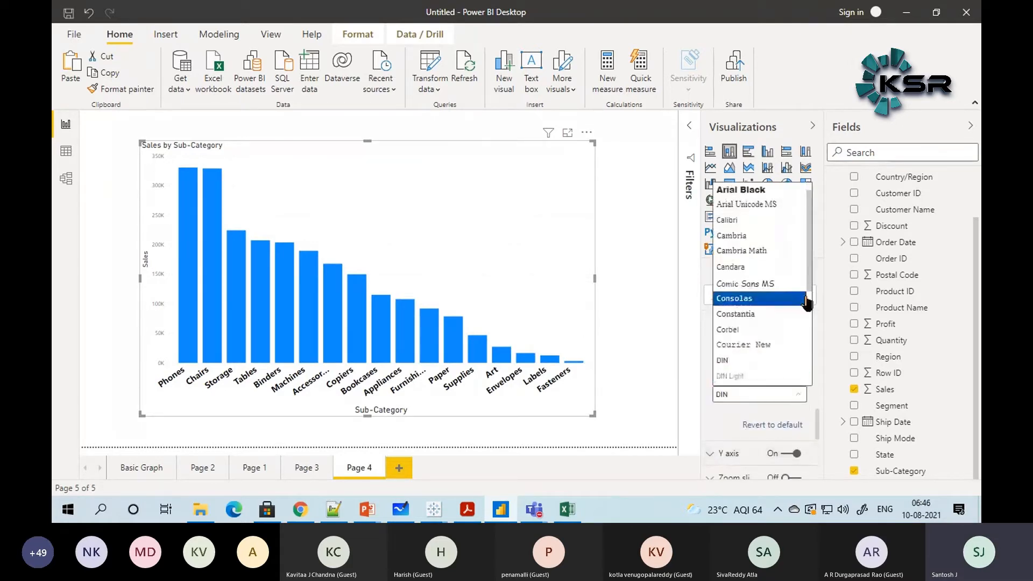
pyautogui.scroll(-3, 795, 301)
pyautogui.click(764, 290)
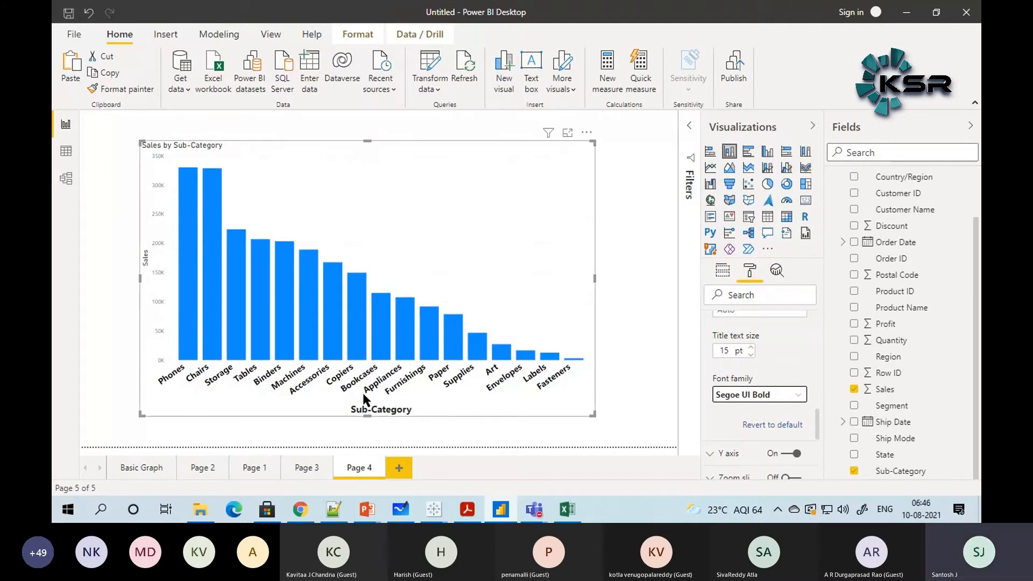
# Step: Set the Y axis label color to black and increase the label text size to 12 pt
pyautogui.click(709, 454)
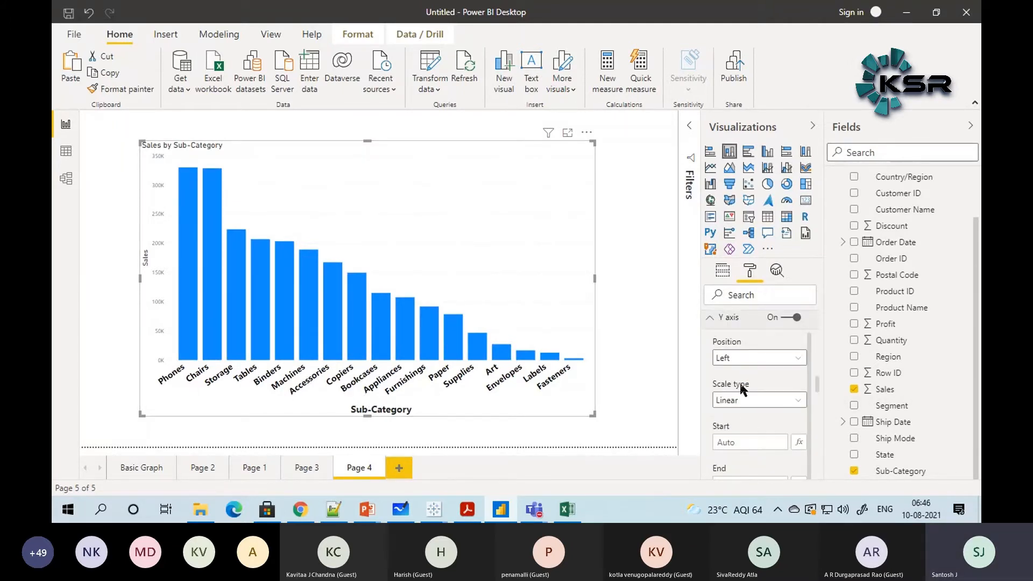
pyautogui.scroll(-1, 745, 357)
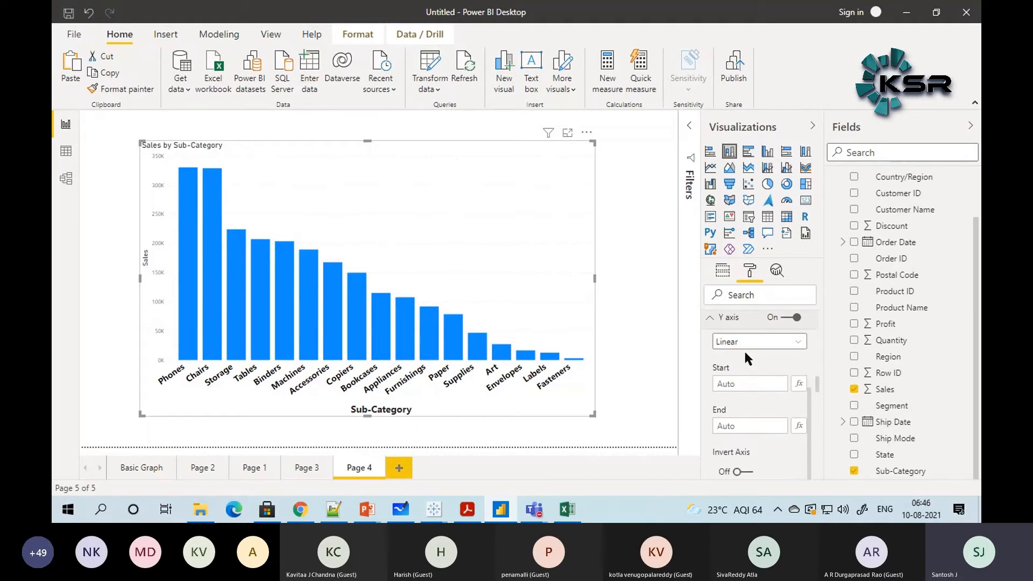
pyautogui.scroll(-2, 742, 441)
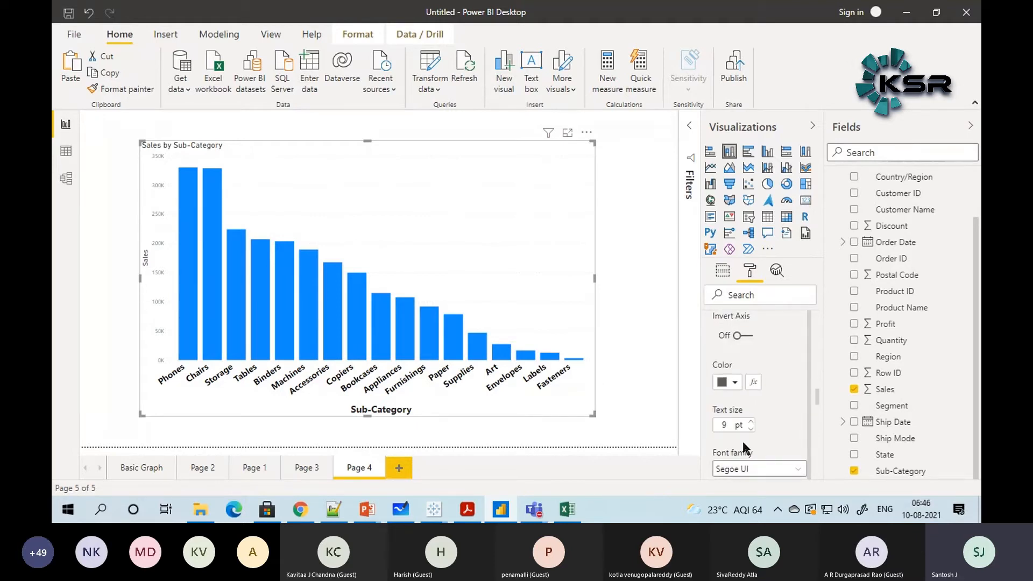
pyautogui.click(737, 383)
pyautogui.click(752, 162)
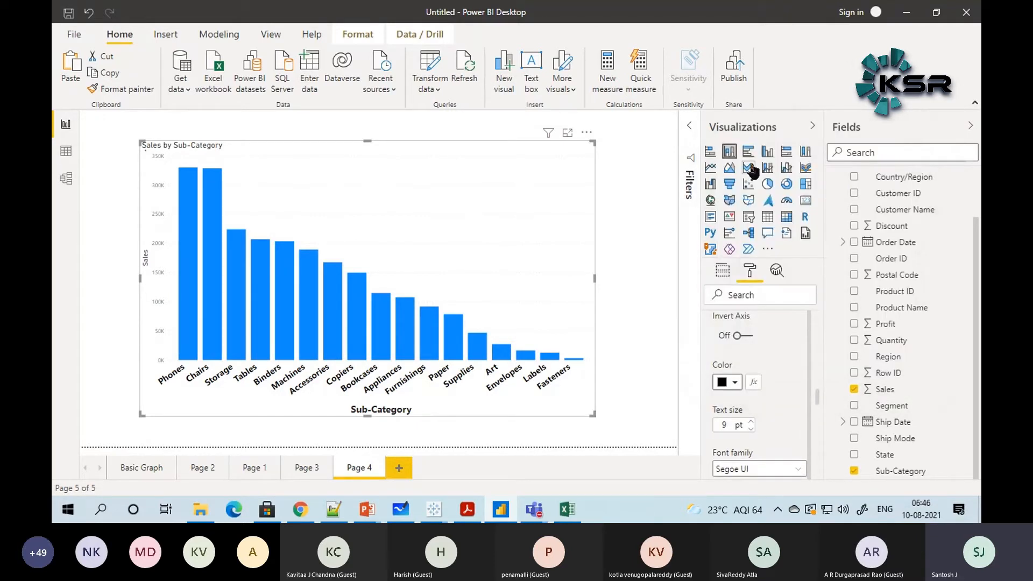
pyautogui.click(750, 421)
pyautogui.click(750, 422)
pyautogui.click(751, 422)
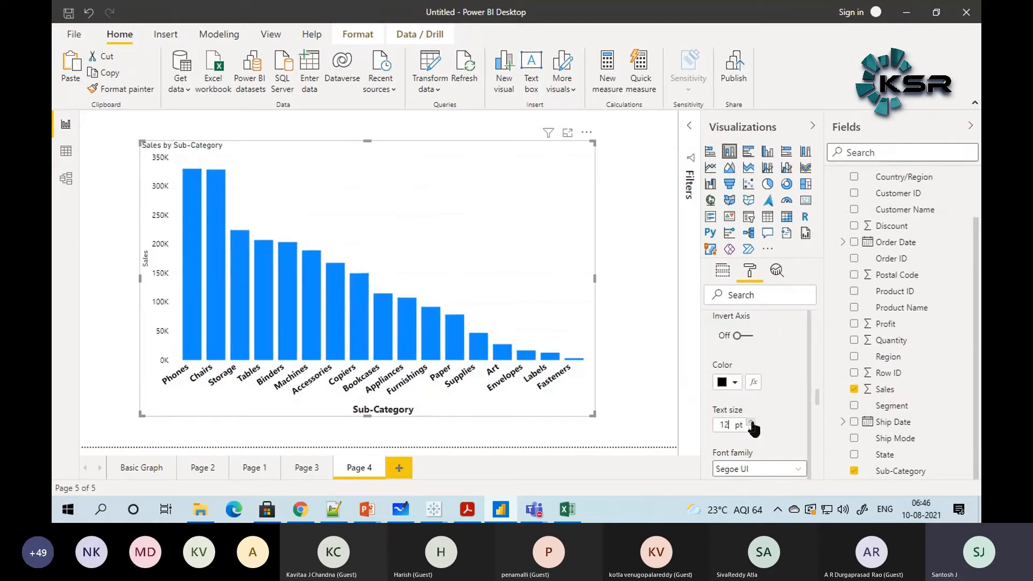
# Step: Change the Y axis labels' font family to Segoe UI Bold and increase their text size to 14 pt
pyautogui.click(757, 469)
pyautogui.scroll(-3, 807, 371)
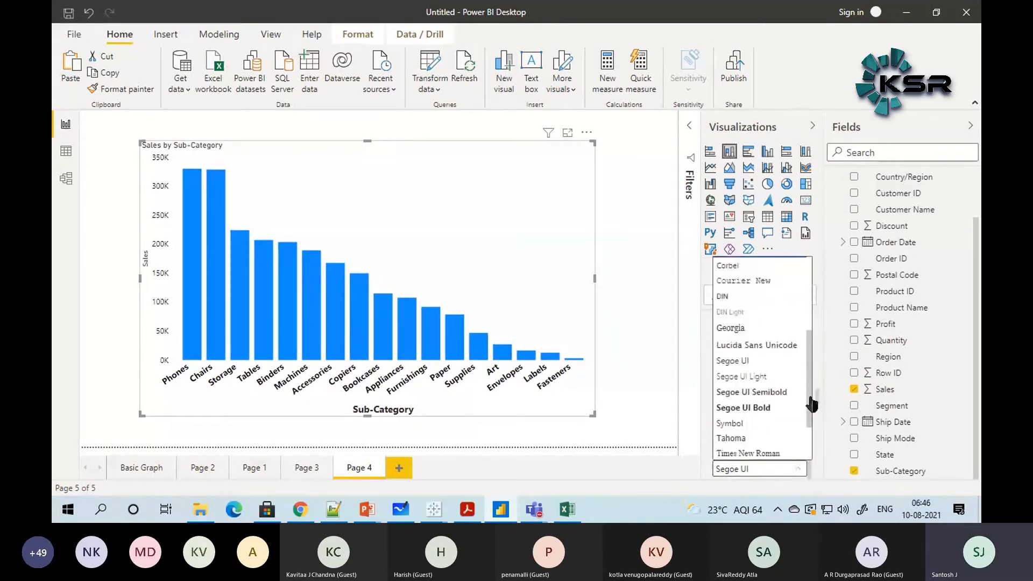
pyautogui.click(756, 405)
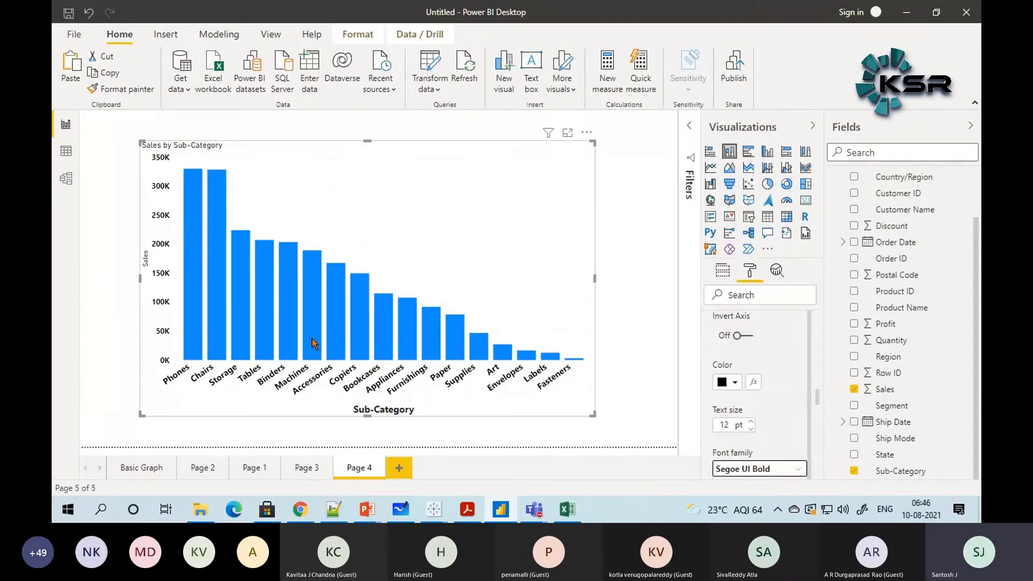
pyautogui.click(751, 421)
pyautogui.click(750, 422)
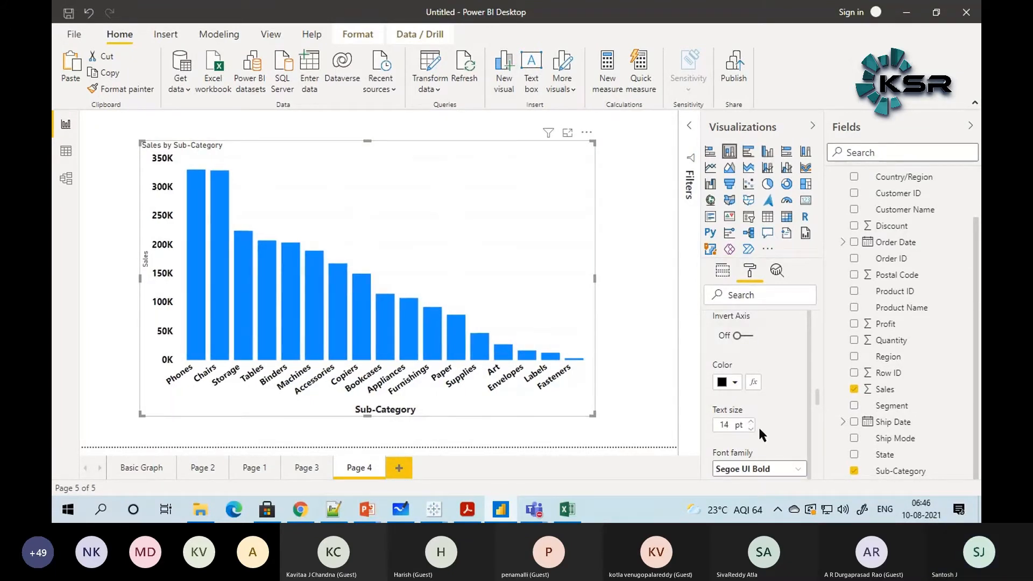
# Step: Turn the Y axis title off and back on
pyautogui.scroll(-3, 759, 430)
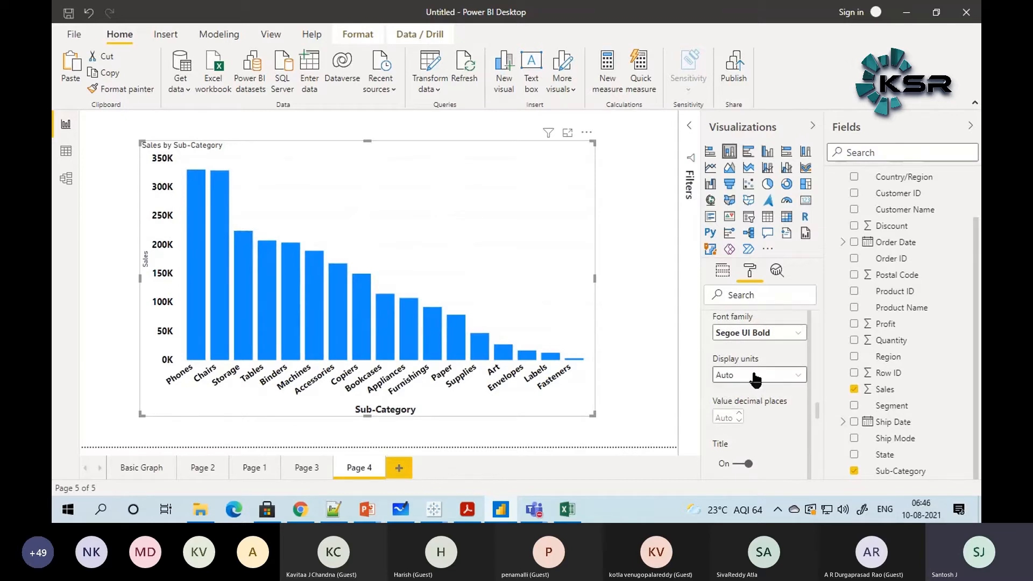
pyautogui.scroll(-3, 755, 379)
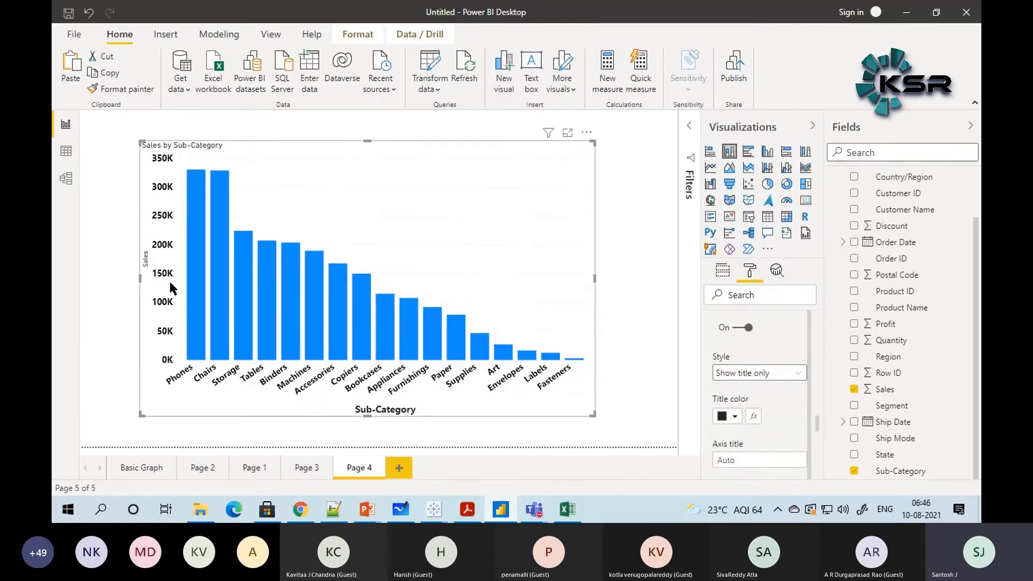
pyautogui.click(727, 324)
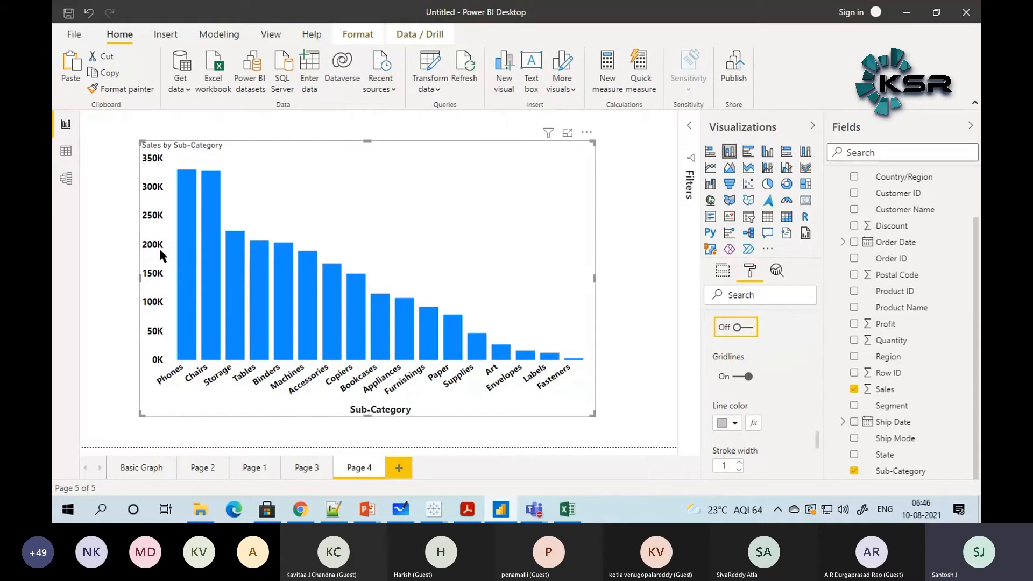
pyautogui.click(732, 328)
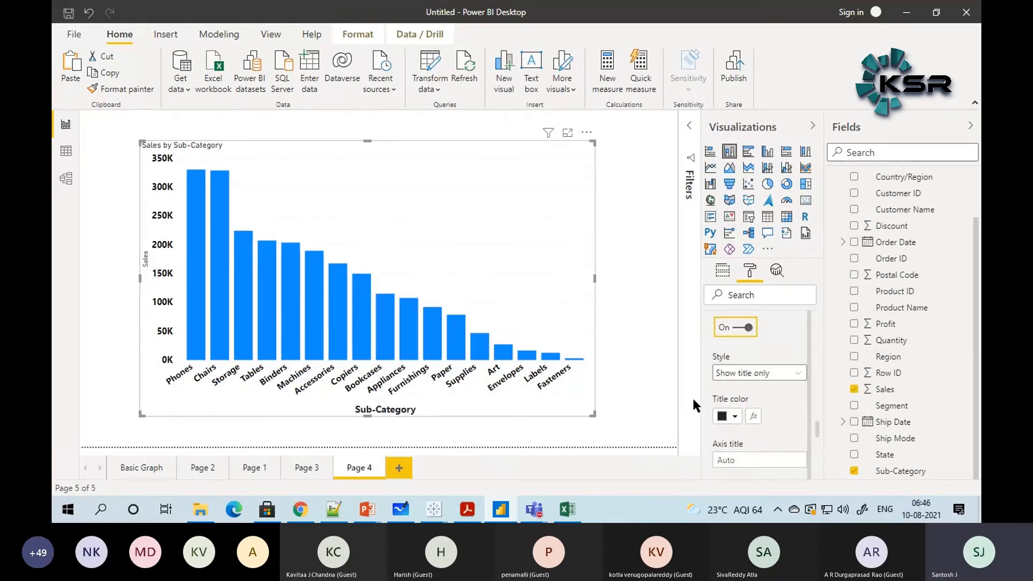
# Step: Increase the Y axis title's text size to 17 pt
pyautogui.scroll(-2, 735, 442)
pyautogui.click(750, 439)
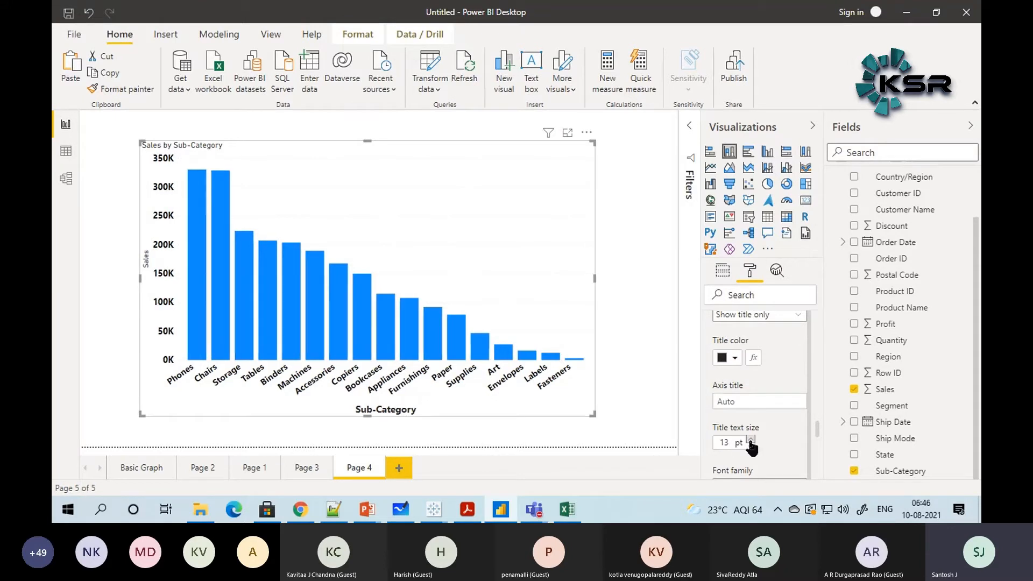
pyautogui.click(750, 438)
pyautogui.click(751, 438)
pyautogui.click(751, 438)
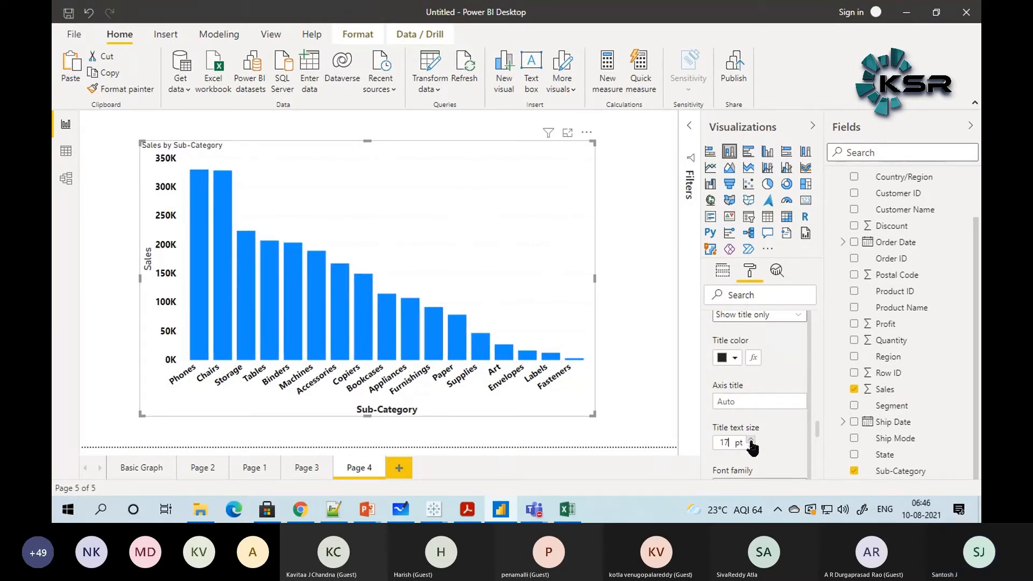
# Step: Change the Y axis title's font family to Segoe UI Bold and reduce its text size to 16 pt
pyautogui.scroll(-3, 751, 444)
pyautogui.click(751, 354)
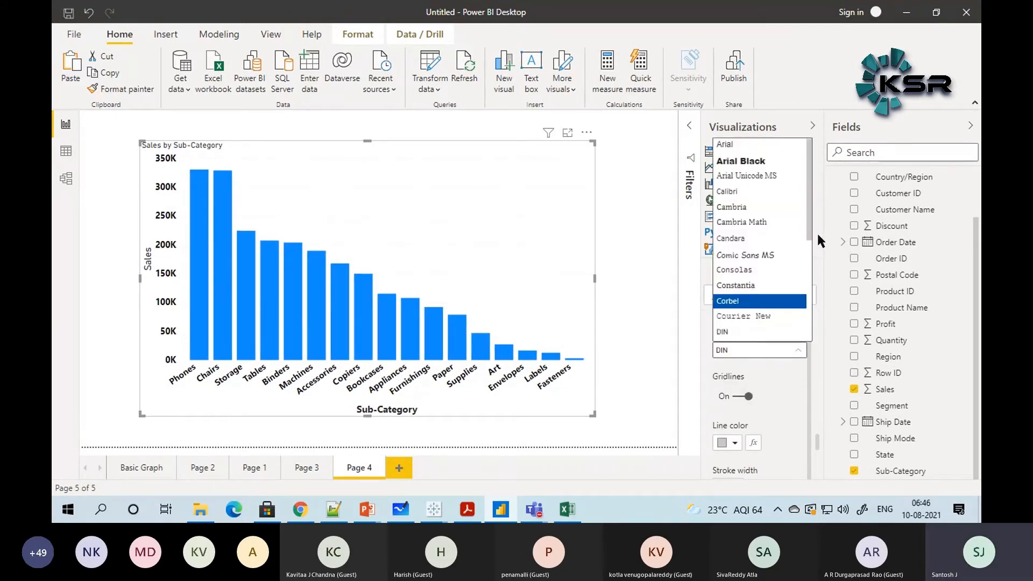
pyautogui.scroll(-3, 814, 238)
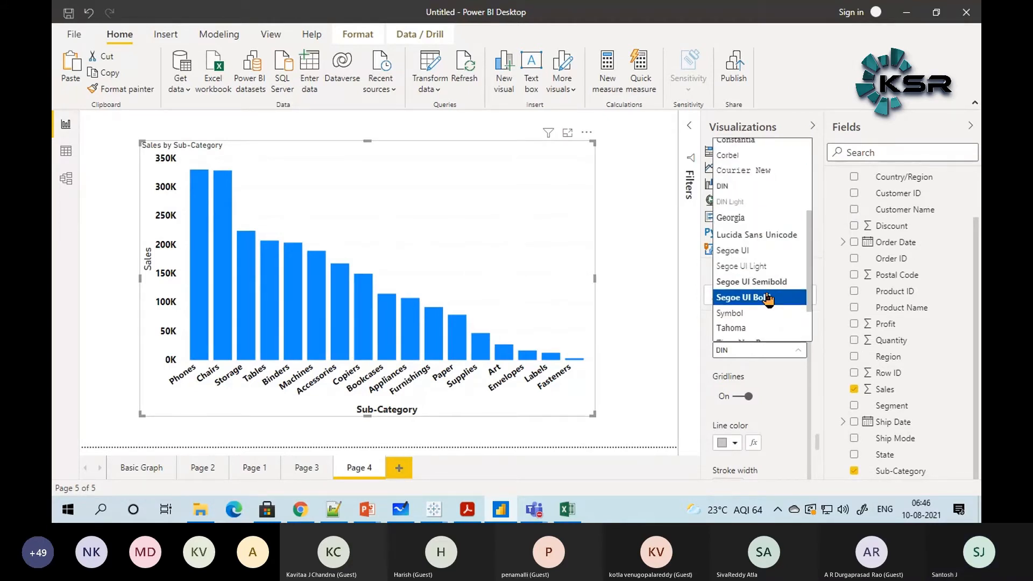
pyautogui.click(791, 296)
pyautogui.scroll(1, 753, 382)
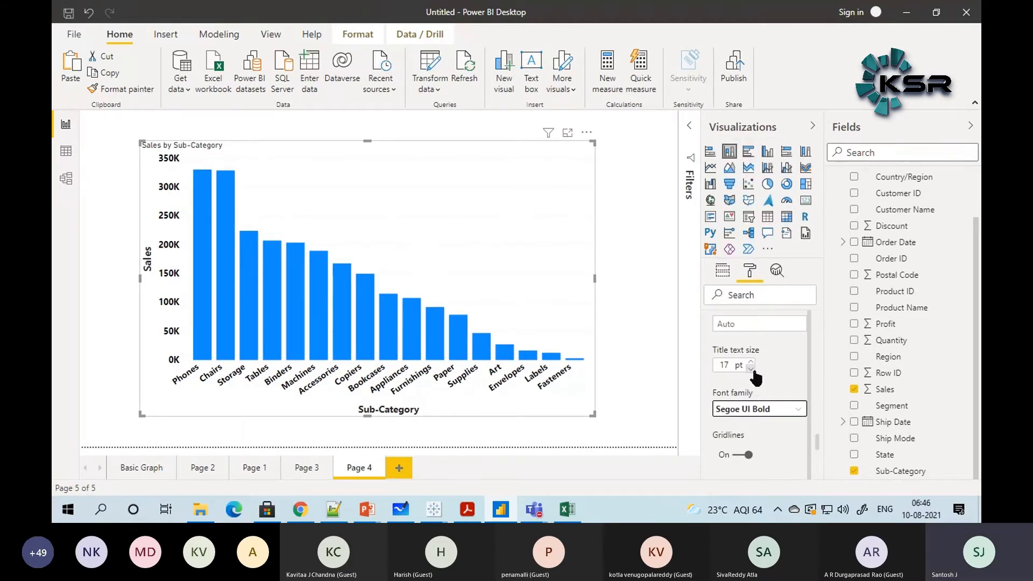
pyautogui.click(751, 369)
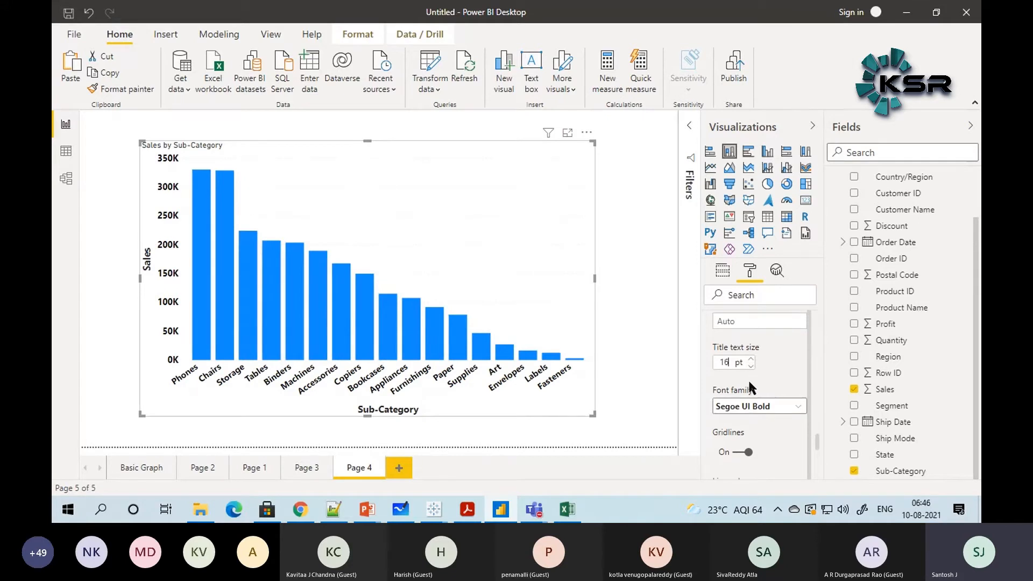
# Step: Try dark purple and dark blue as the columns' default data color, and settle on a darker shade of violet
pyautogui.scroll(-3, 748, 378)
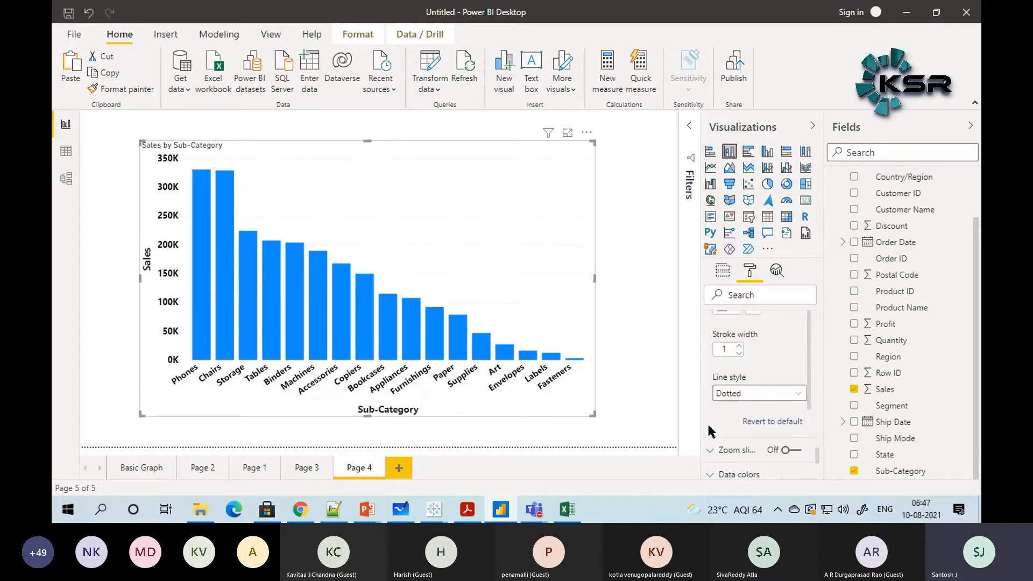
pyautogui.scroll(-2, 725, 412)
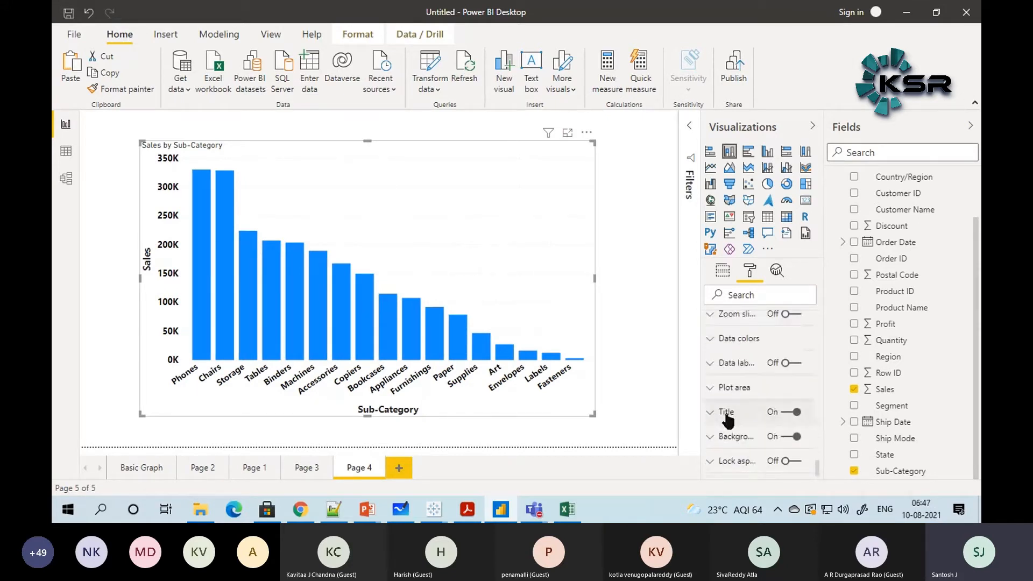
pyautogui.click(711, 339)
pyautogui.click(734, 379)
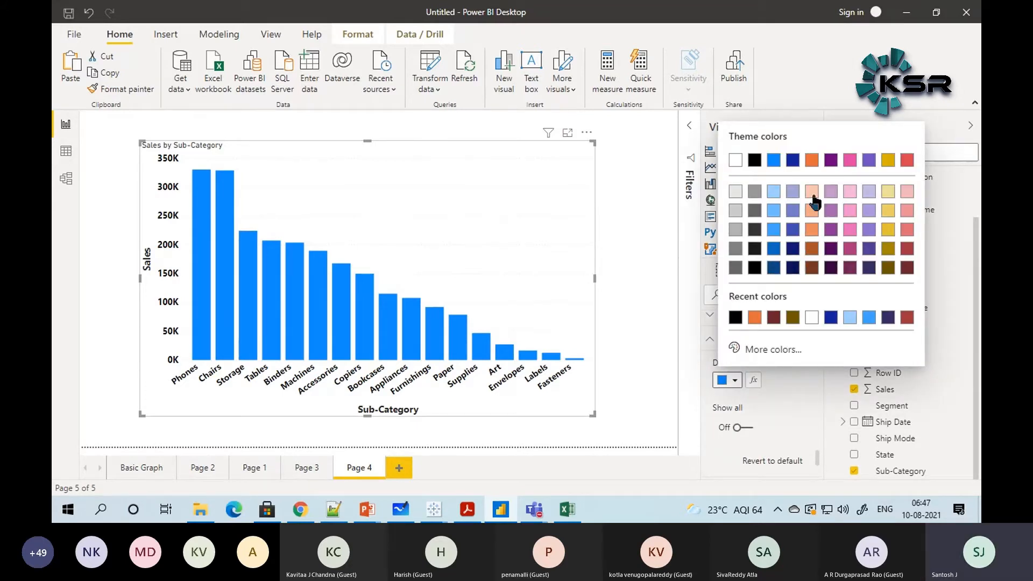
pyautogui.click(830, 249)
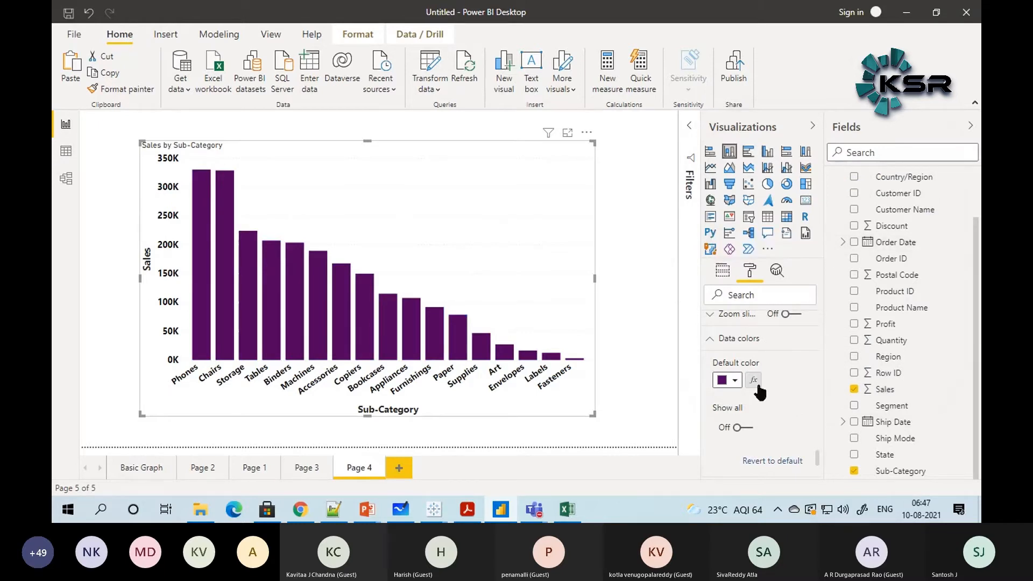
pyautogui.click(734, 380)
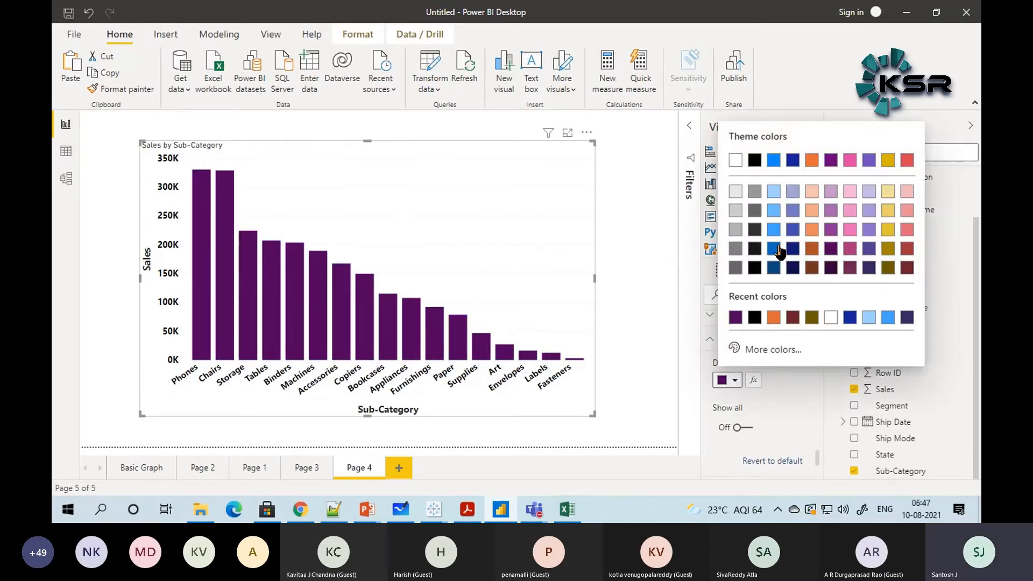
pyautogui.click(773, 268)
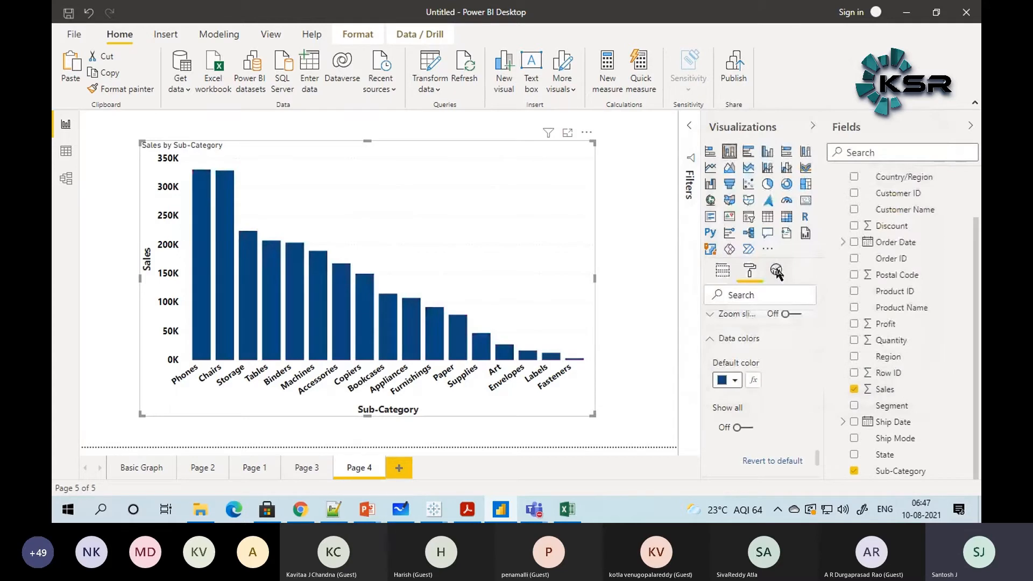
pyautogui.click(735, 380)
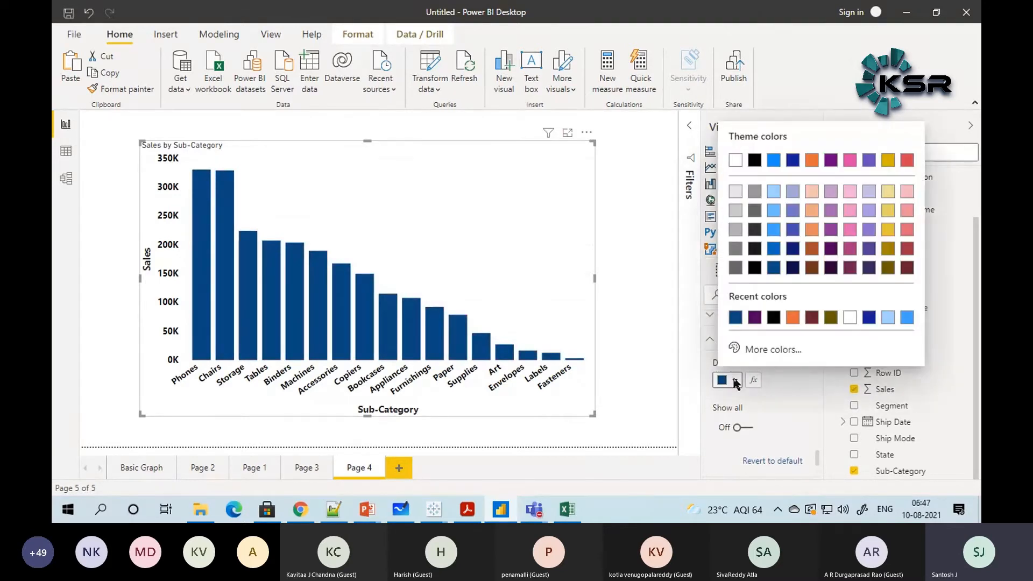
pyautogui.click(868, 248)
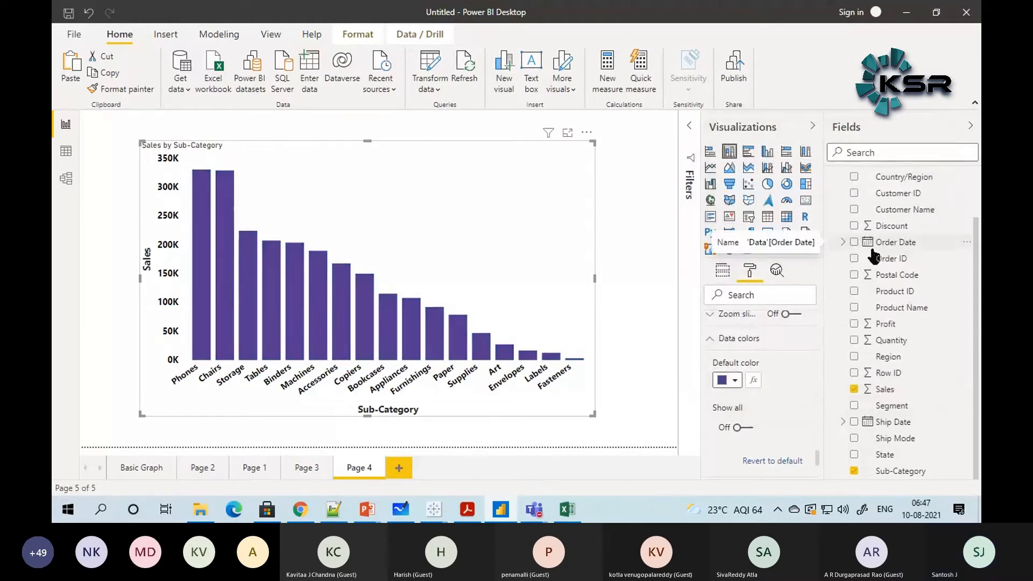
# Step: Show the individual data colors for all sub-categories and set the Phones column to dark blue
pyautogui.scroll(-1, 767, 390)
pyautogui.scroll(2, 759, 391)
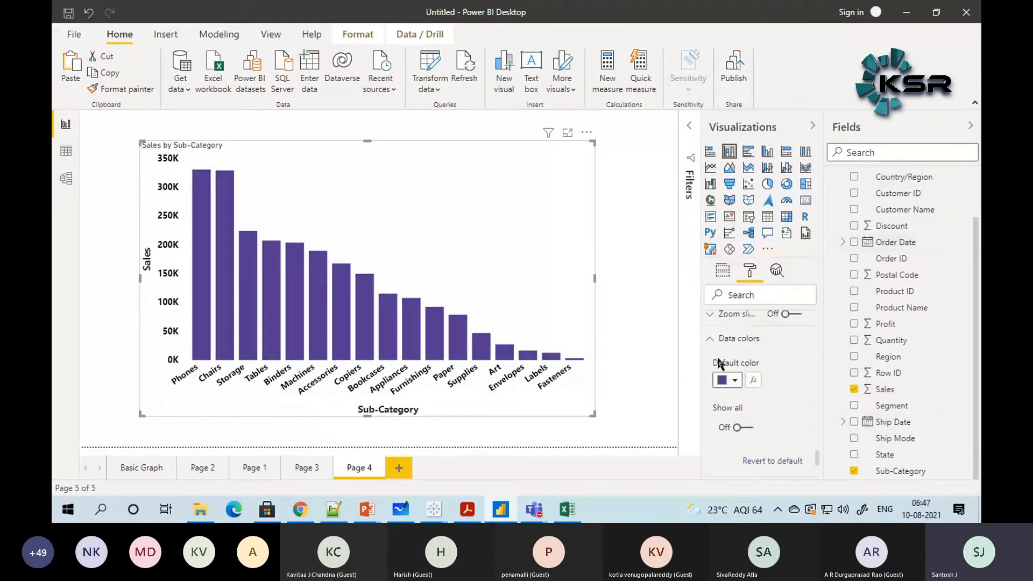
pyautogui.click(746, 430)
pyautogui.scroll(-2, 742, 427)
pyautogui.click(734, 432)
pyautogui.click(777, 322)
pyautogui.scroll(-2, 735, 425)
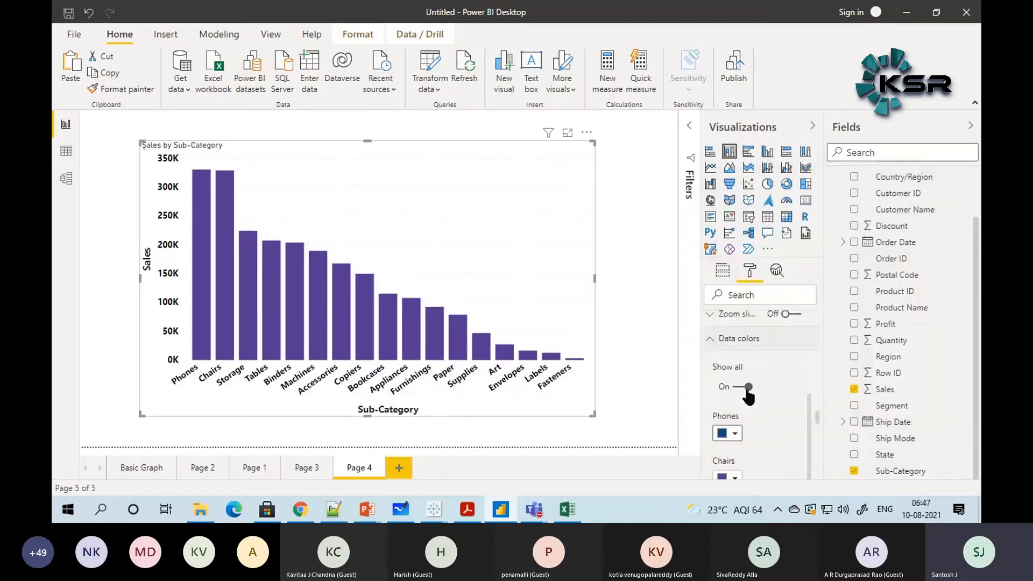
# Step: Set the Storage column to very dark purple and the Binders column to light purple
pyautogui.click(735, 387)
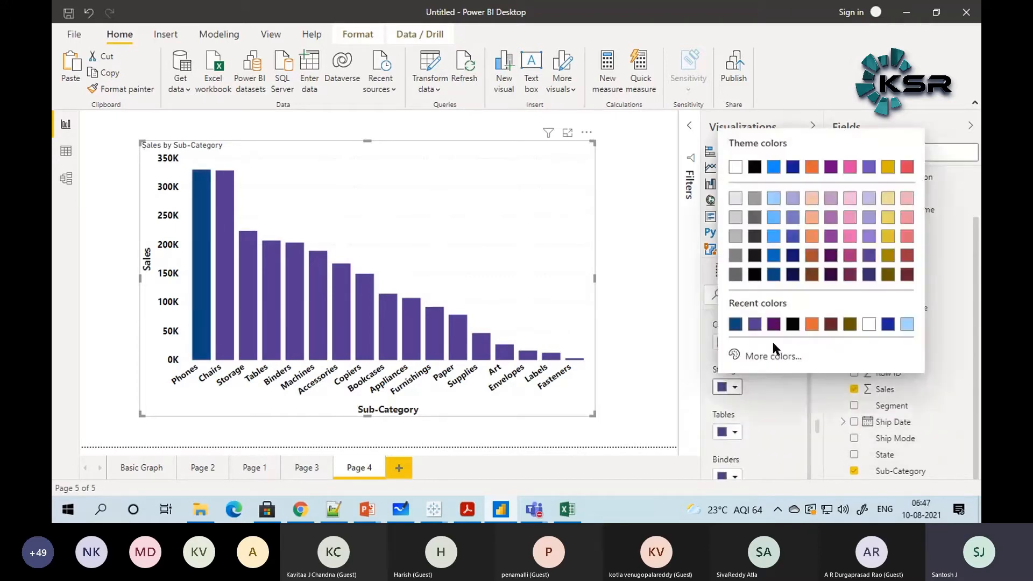
pyautogui.click(827, 281)
pyautogui.click(734, 476)
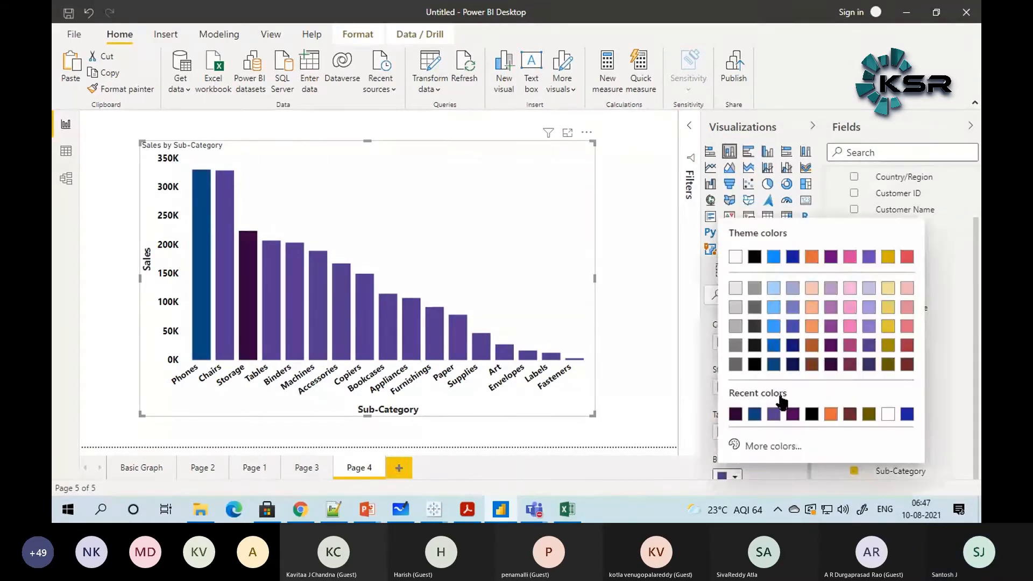
pyautogui.click(831, 311)
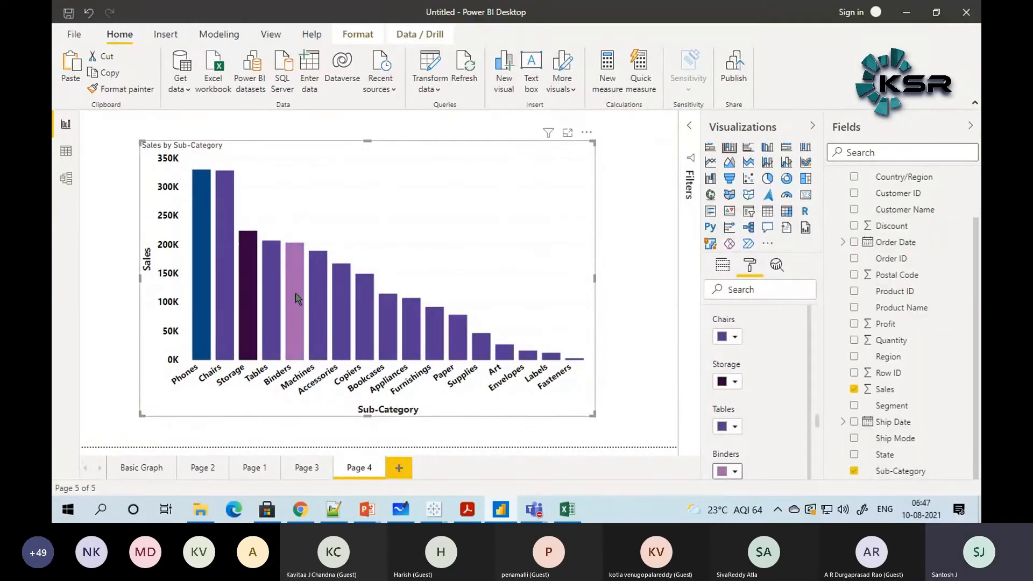
pyautogui.scroll(1, 734, 434)
pyautogui.scroll(5, 733, 434)
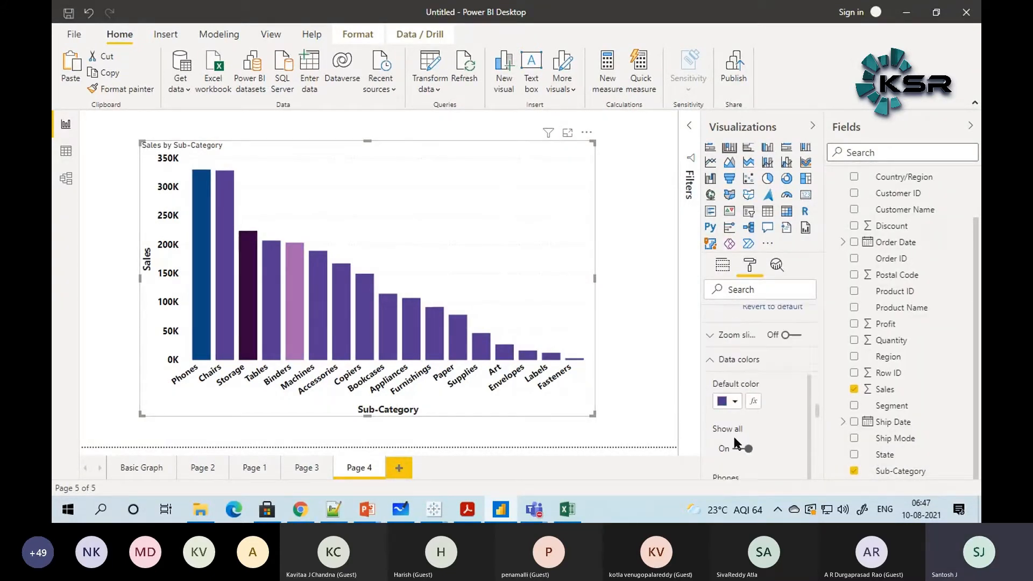
pyautogui.scroll(-8, 748, 449)
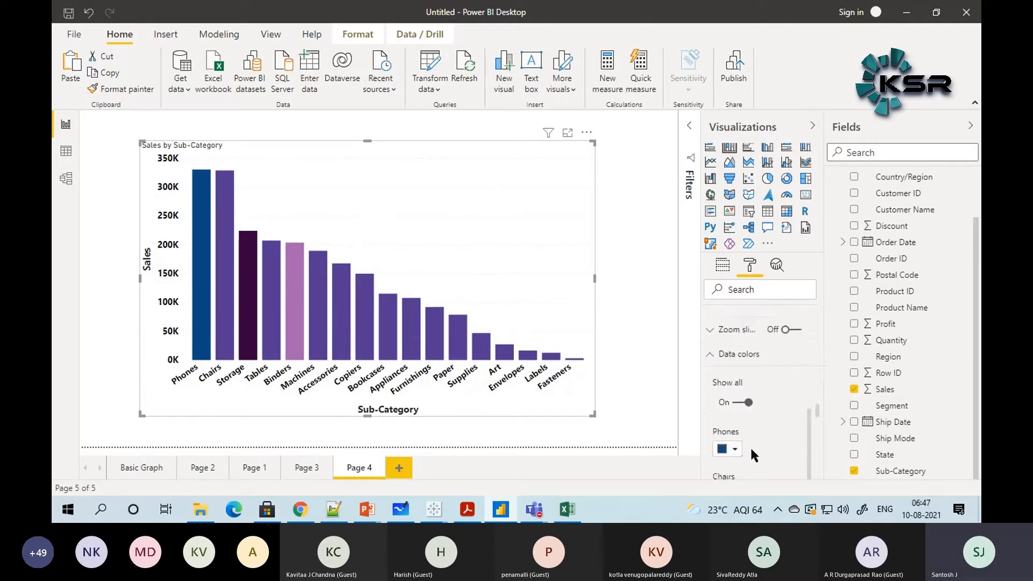
# Step: Revert the data colors to default, try a medium violet as the default color, and settle on a darker violet
pyautogui.scroll(-10, 755, 452)
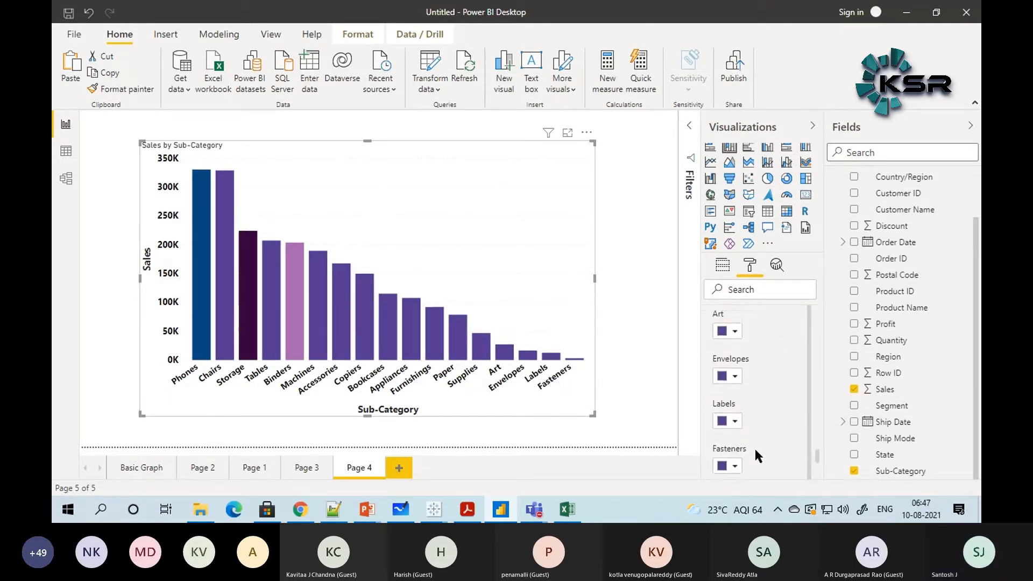
pyautogui.click(773, 360)
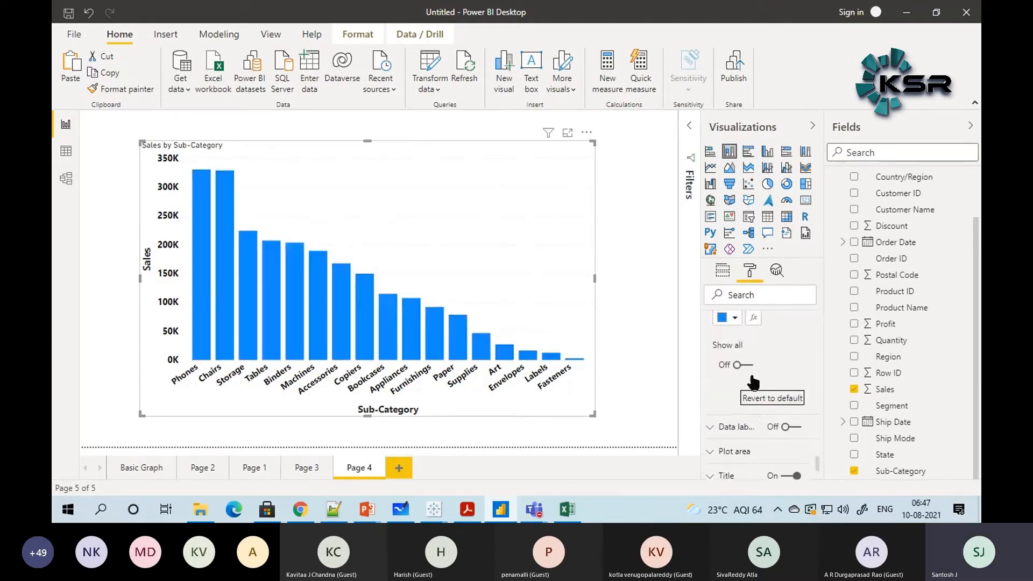
pyautogui.click(734, 422)
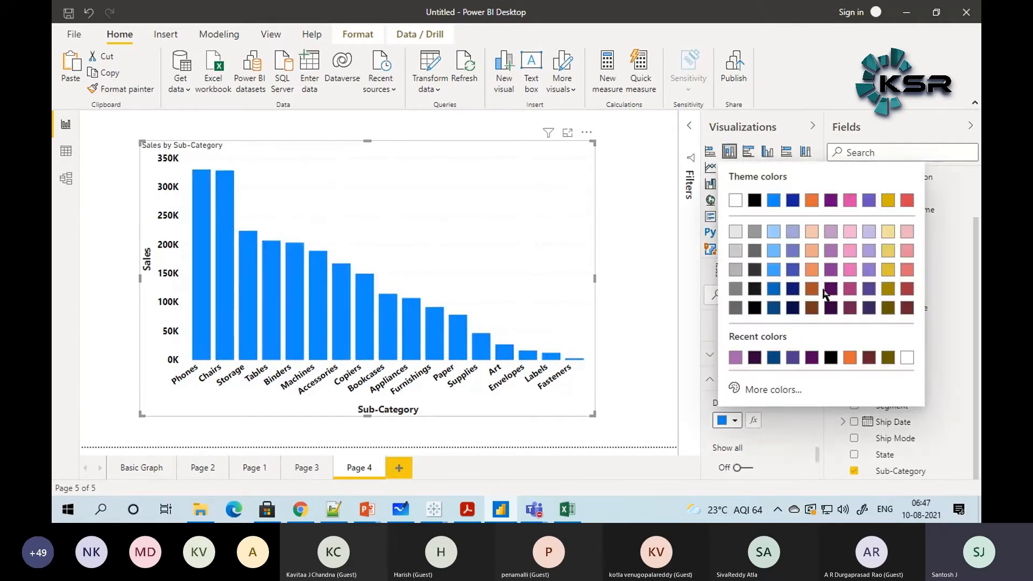
pyautogui.click(865, 269)
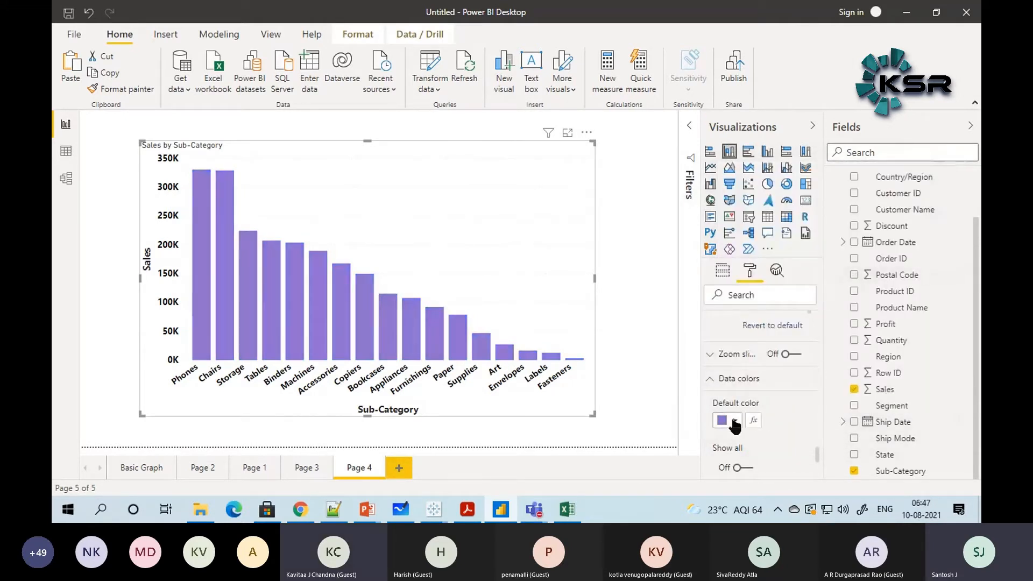
pyautogui.click(731, 421)
pyautogui.click(869, 293)
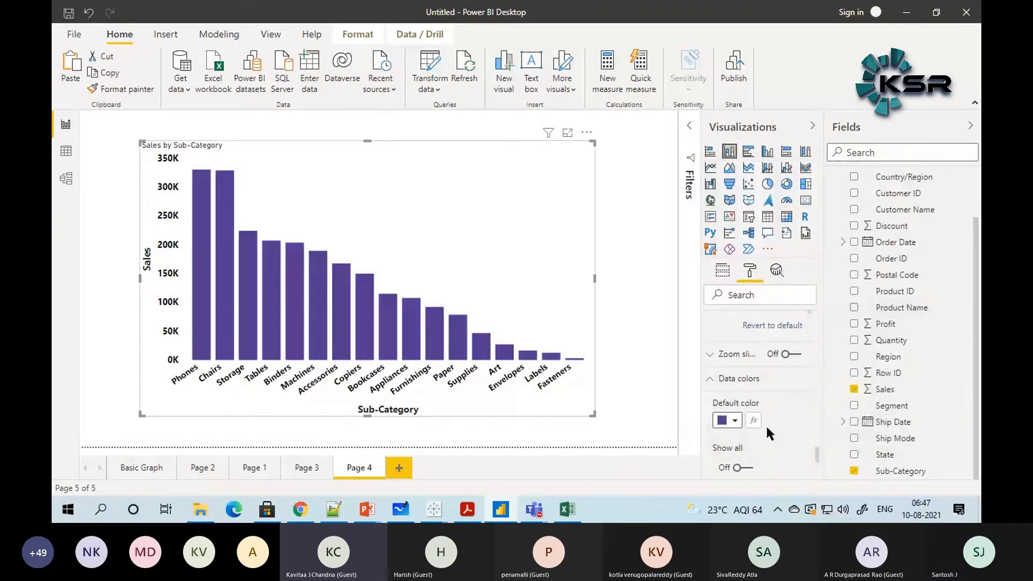
# Step: Show the individual data colors for all sub-categories and set Phones to dark blue and Chairs to very dark navy
pyautogui.scroll(-1, 766, 425)
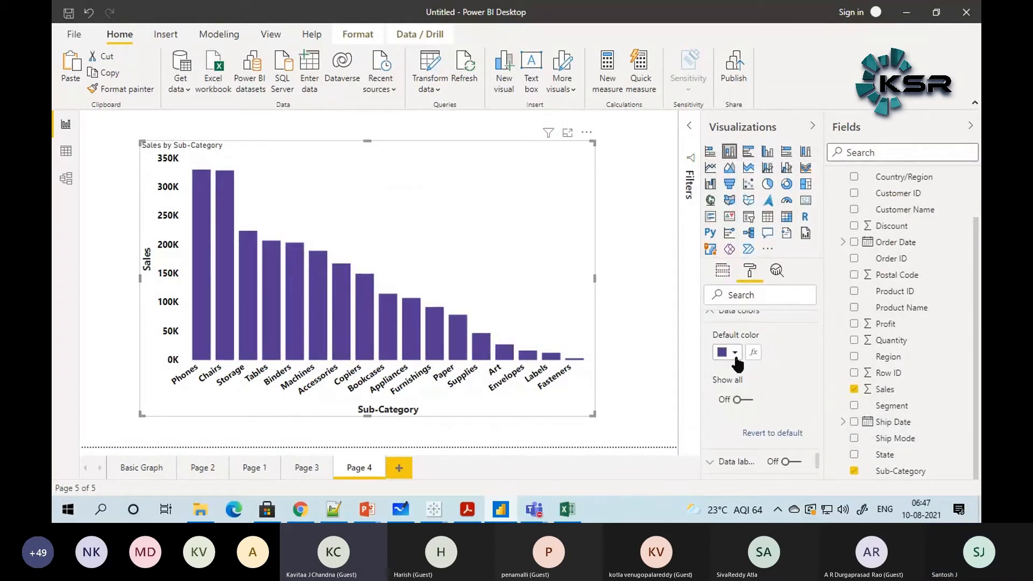
pyautogui.click(745, 401)
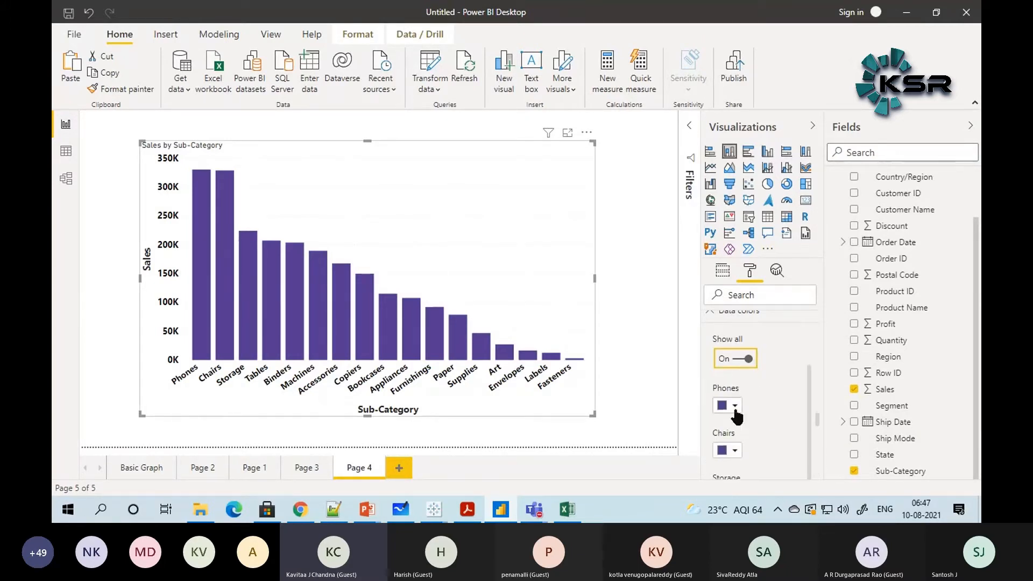
pyautogui.click(735, 405)
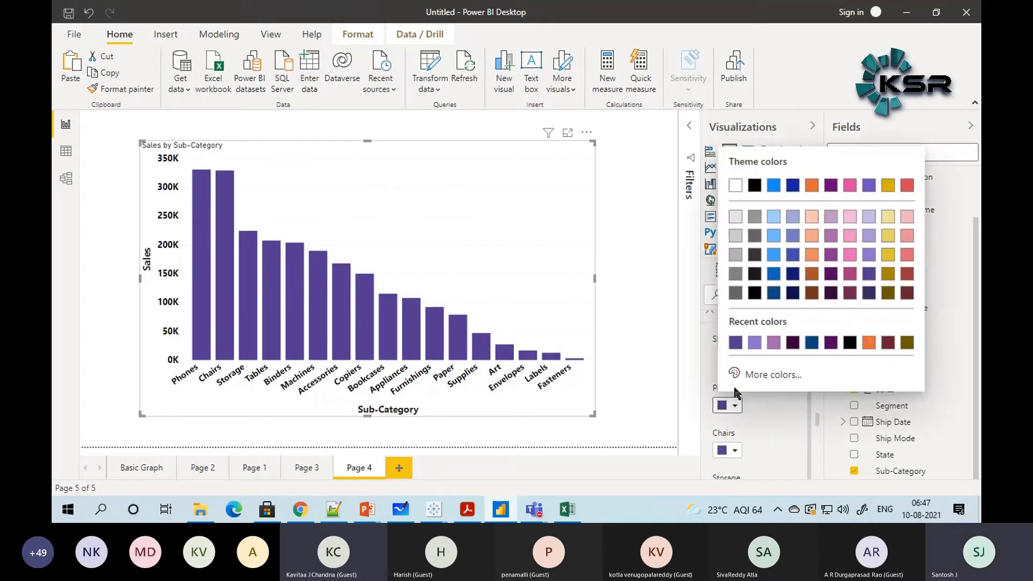
pyautogui.click(773, 292)
pyautogui.click(732, 450)
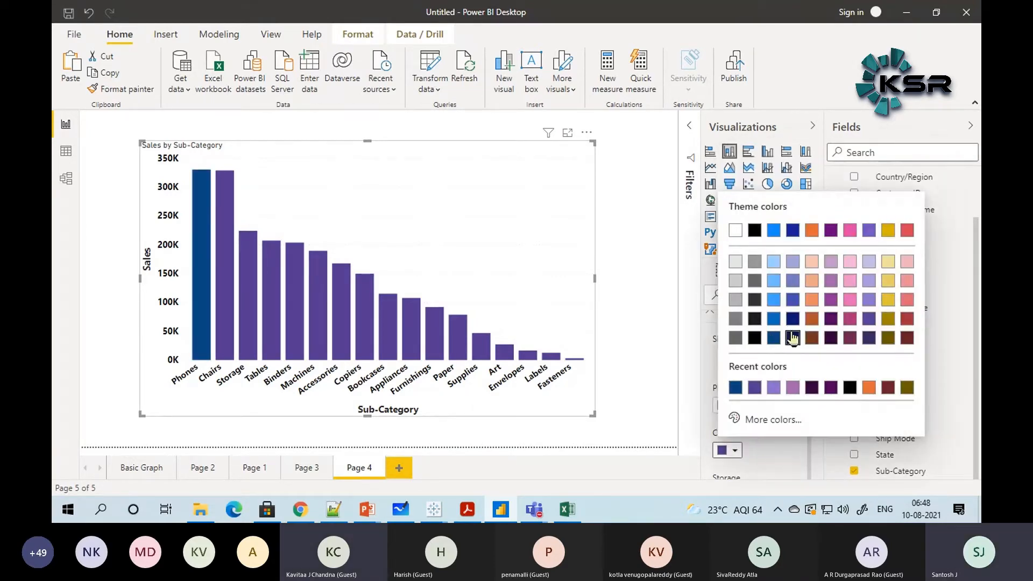
pyautogui.click(793, 338)
# Step: Set the Storage column to dark brown and the Tables column to dark pink
pyautogui.scroll(-1, 747, 431)
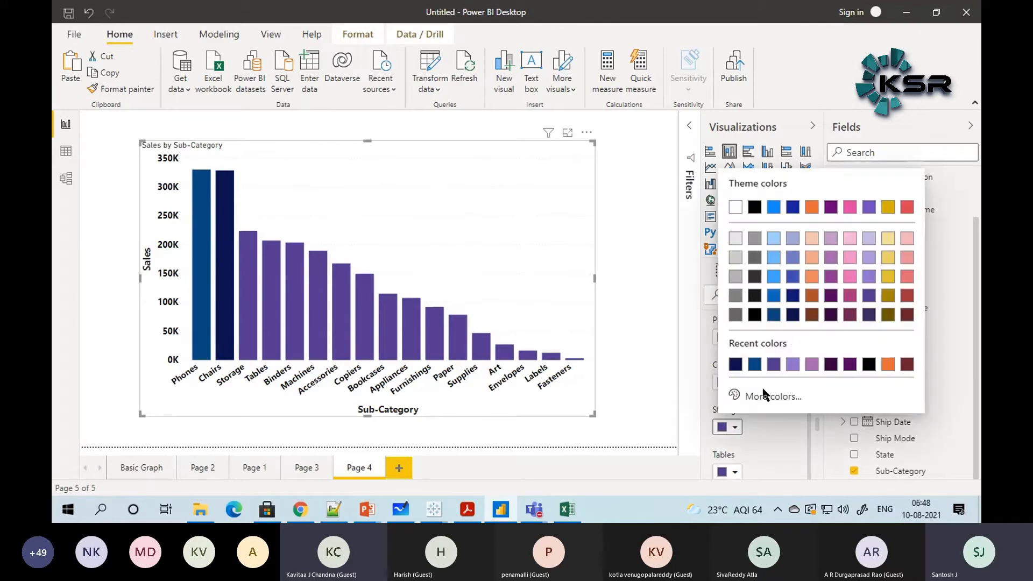
pyautogui.click(735, 427)
pyautogui.click(812, 360)
pyautogui.click(734, 471)
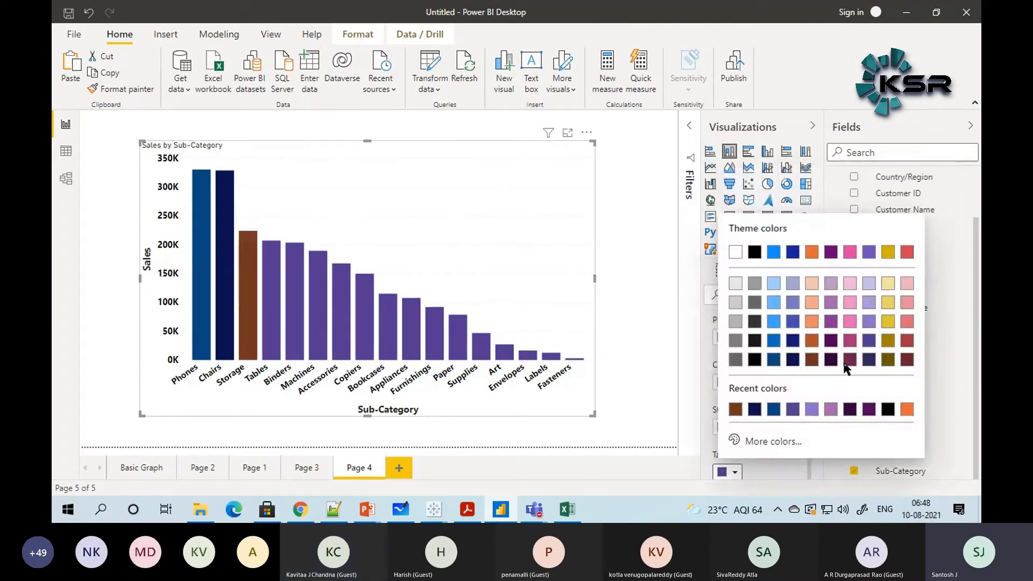
pyautogui.click(850, 340)
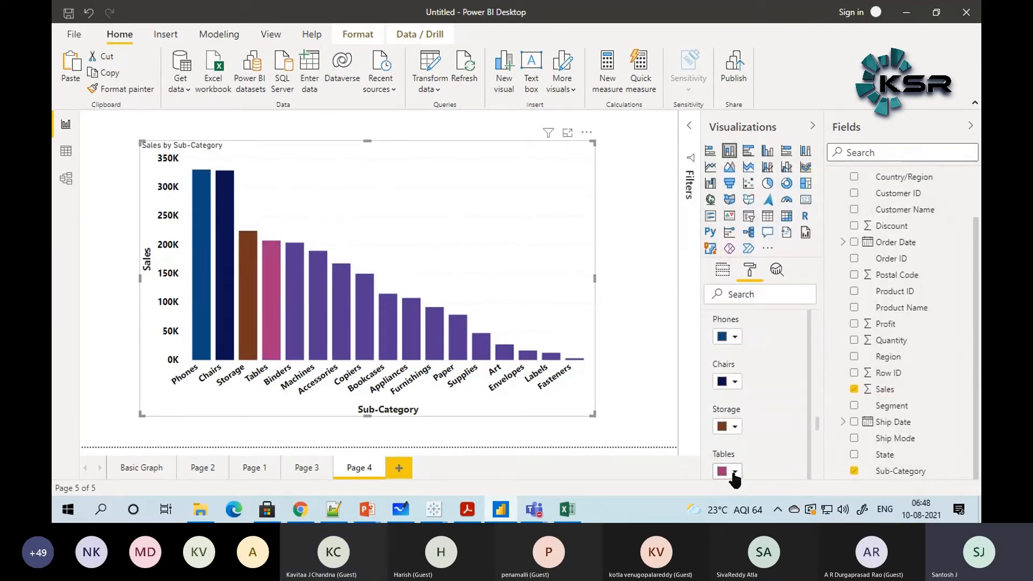
# Step: Set the Binders column to dark red and the Machines column to light purple
pyautogui.scroll(-2, 732, 471)
pyautogui.click(733, 448)
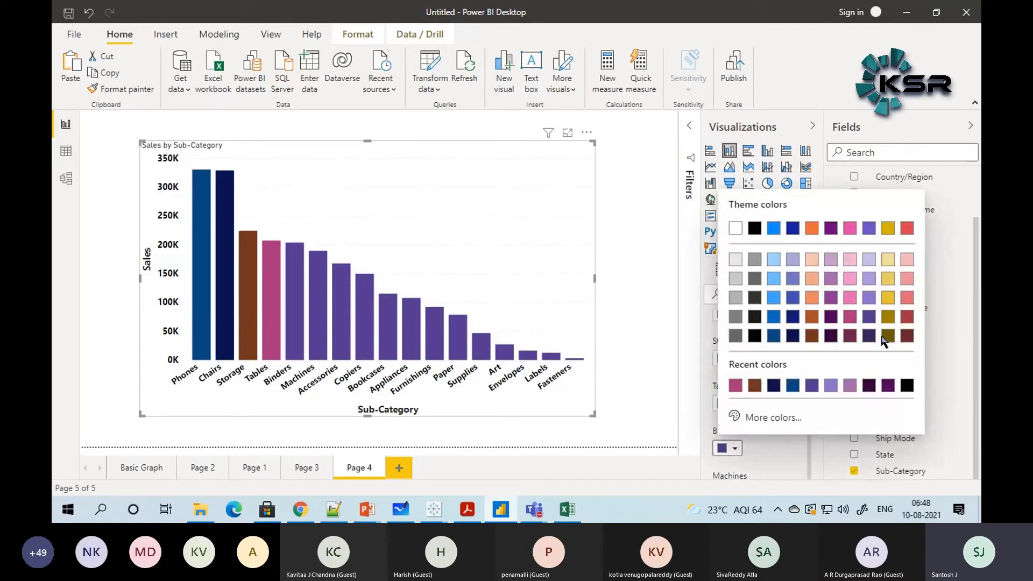
pyautogui.click(908, 318)
pyautogui.scroll(-2, 763, 432)
pyautogui.click(731, 425)
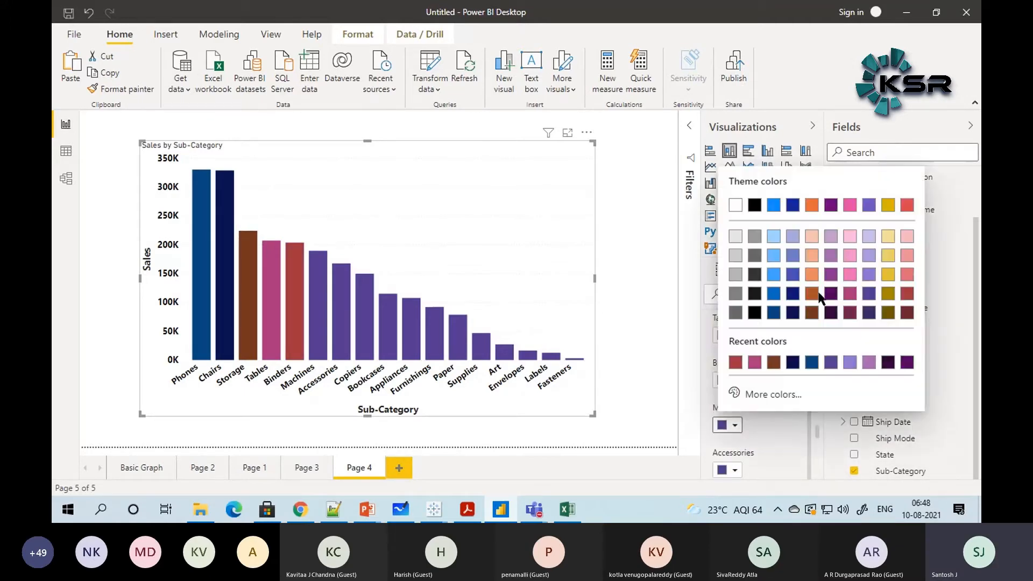
pyautogui.click(831, 255)
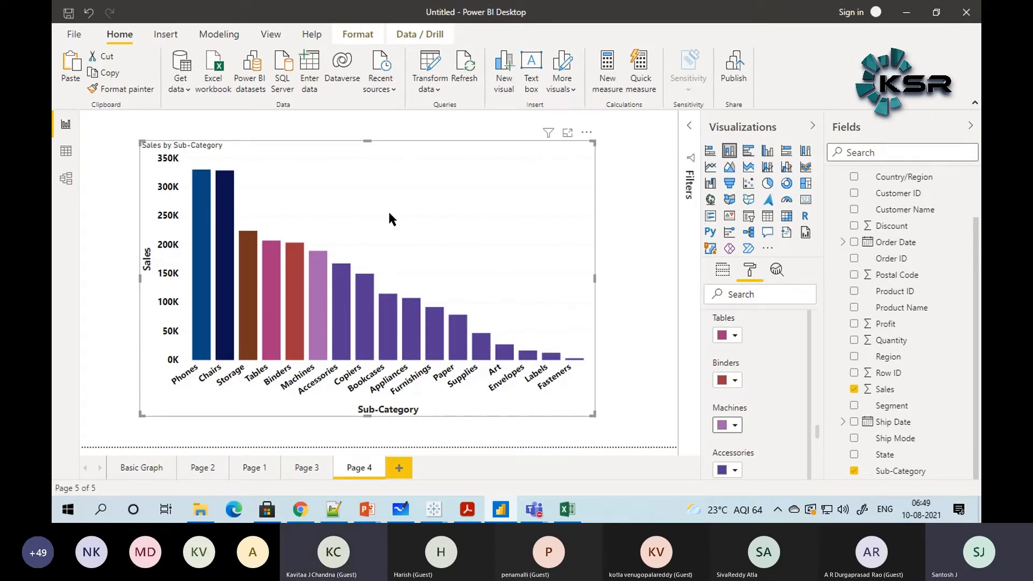
# Step: Revert all data colors to default and set the columns' default color to a medium indigo blue
pyautogui.scroll(1, 770, 373)
pyautogui.scroll(-10, 771, 383)
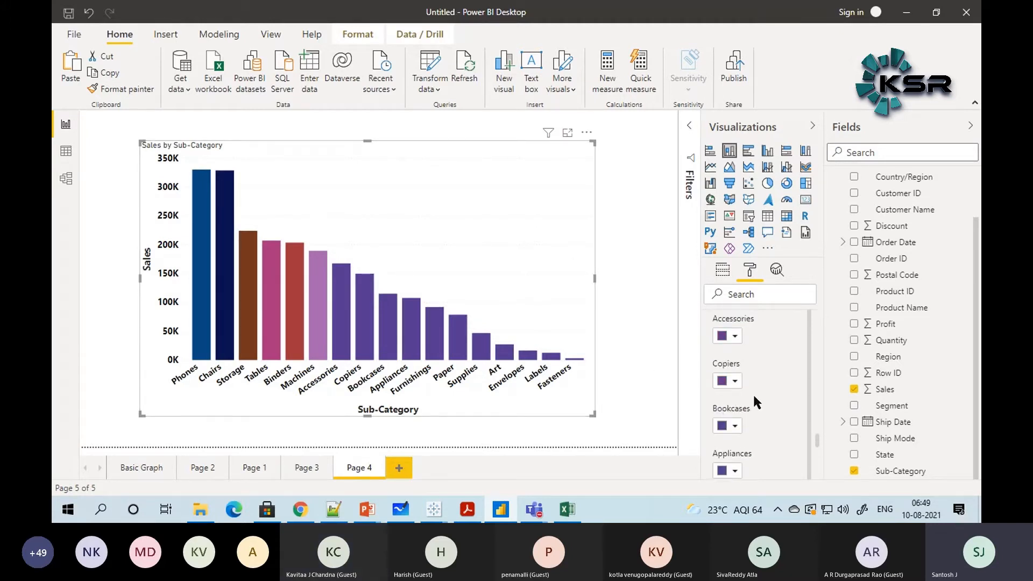
pyautogui.click(756, 403)
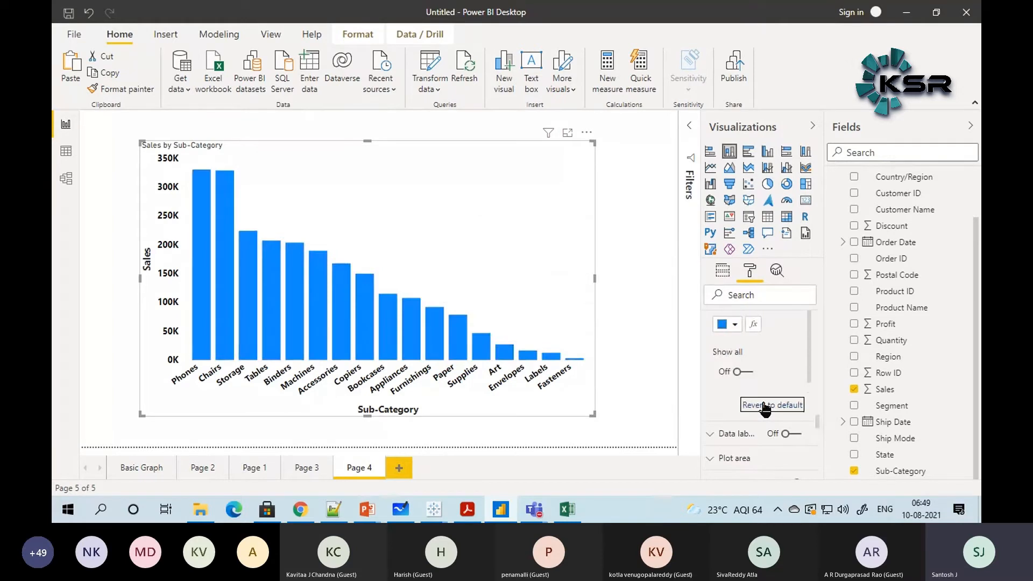
pyautogui.click(735, 324)
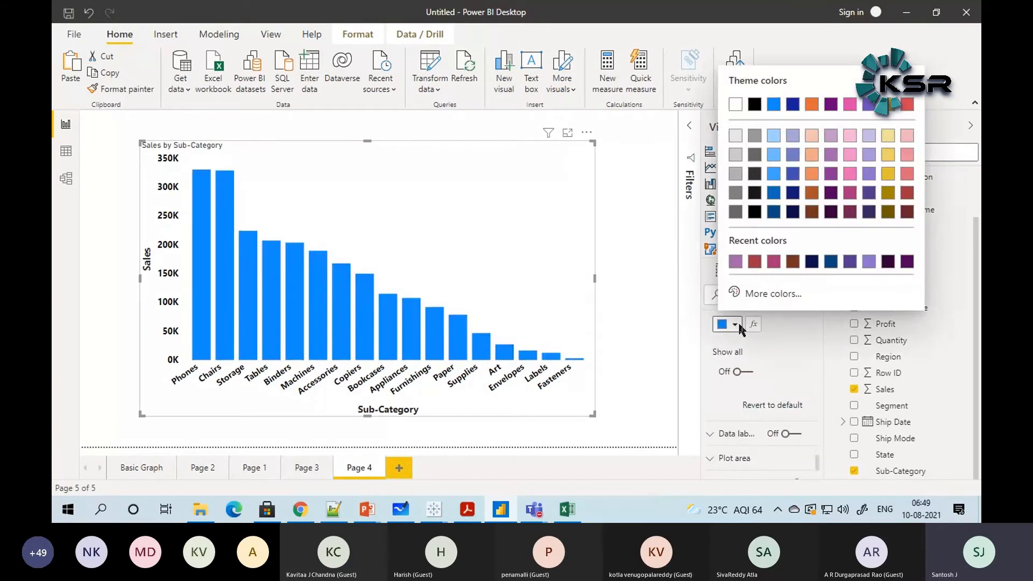
pyautogui.click(793, 183)
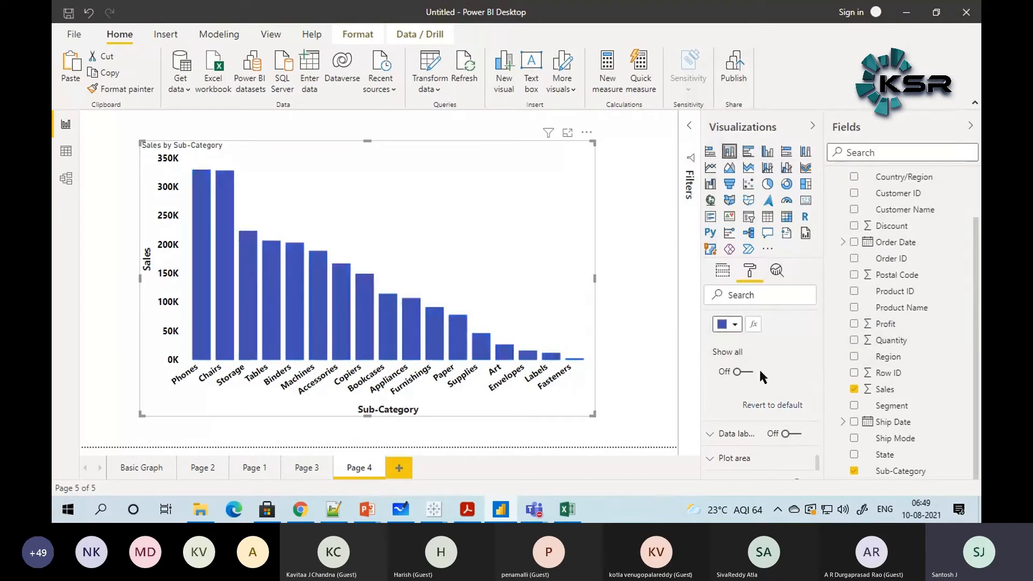
# Step: Turn on data labels for the sub-category columns and set the label color to black
pyautogui.scroll(-1, 756, 377)
pyautogui.scroll(-2, 755, 377)
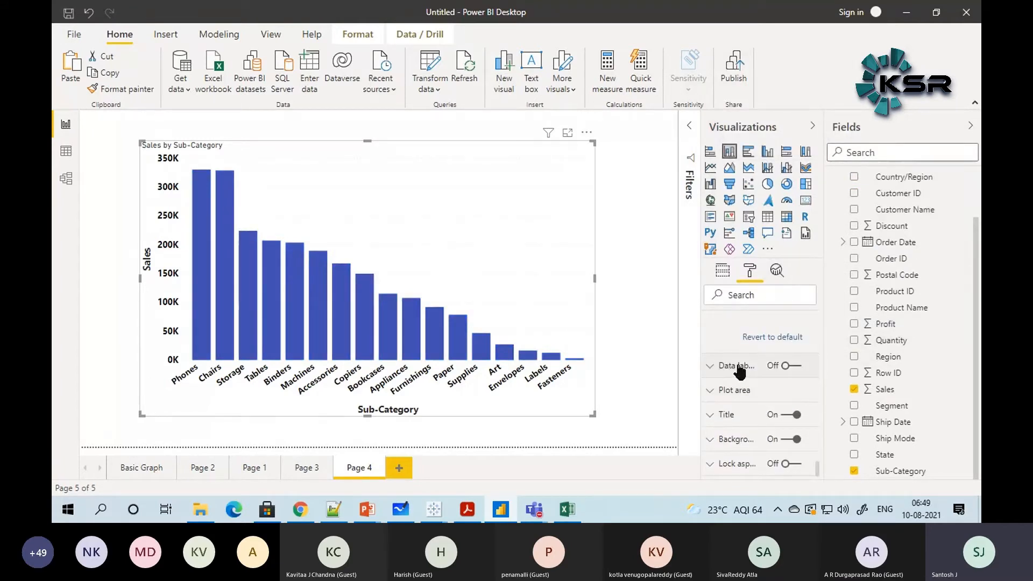
pyautogui.click(796, 366)
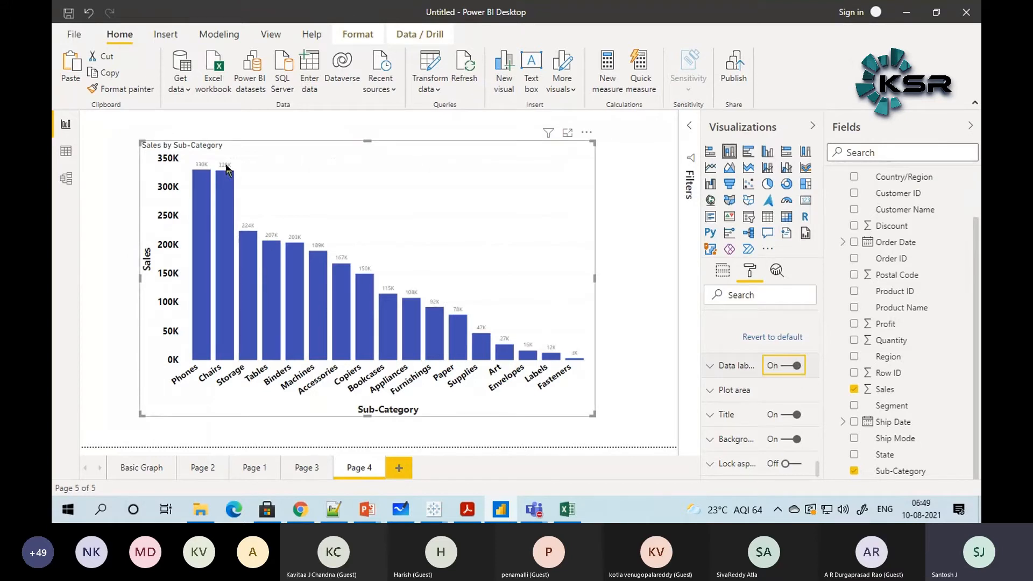
pyautogui.click(709, 370)
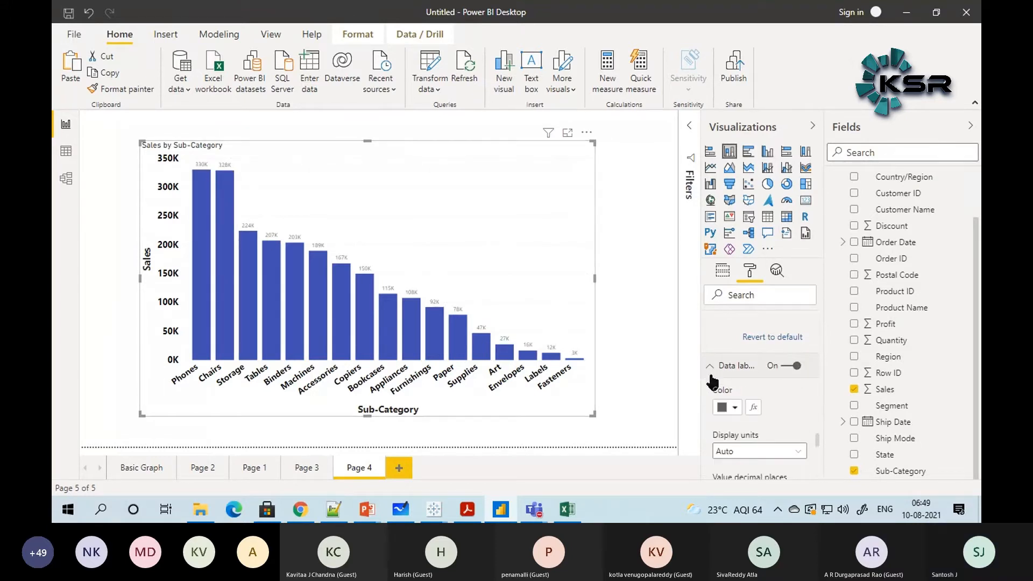
pyautogui.click(730, 407)
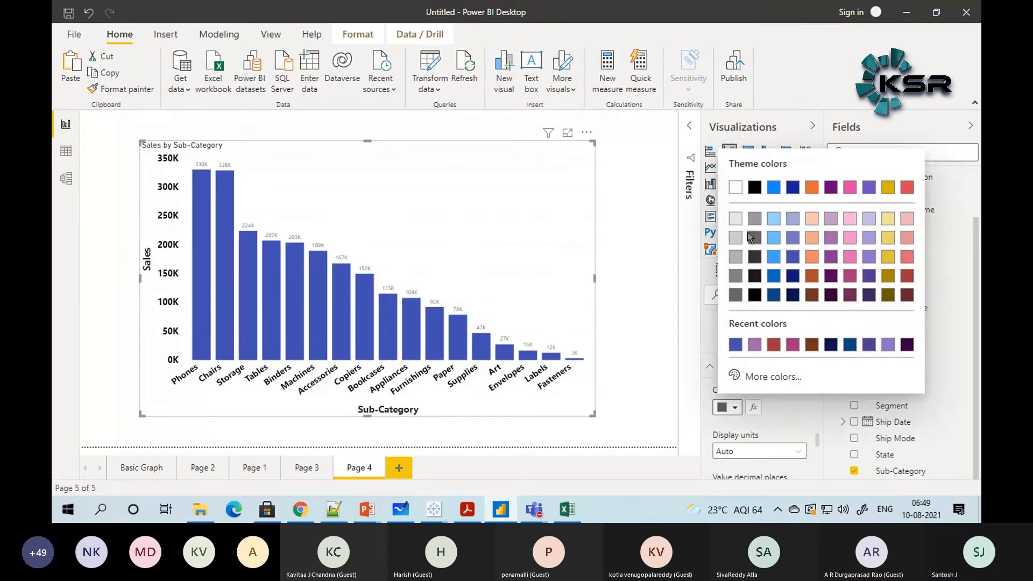
pyautogui.click(755, 188)
# Step: Set the data labels' text size to 12 pt and their font family to Segoe UI Bold
pyautogui.scroll(-5, 743, 415)
pyautogui.scroll(-2, 742, 420)
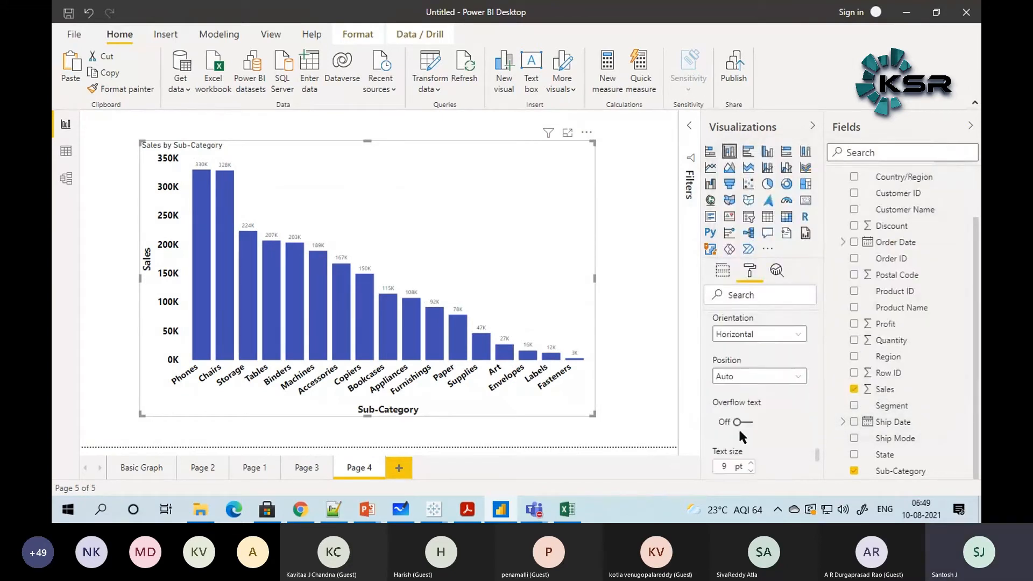
pyautogui.click(750, 463)
pyautogui.click(750, 462)
pyautogui.scroll(-3, 753, 456)
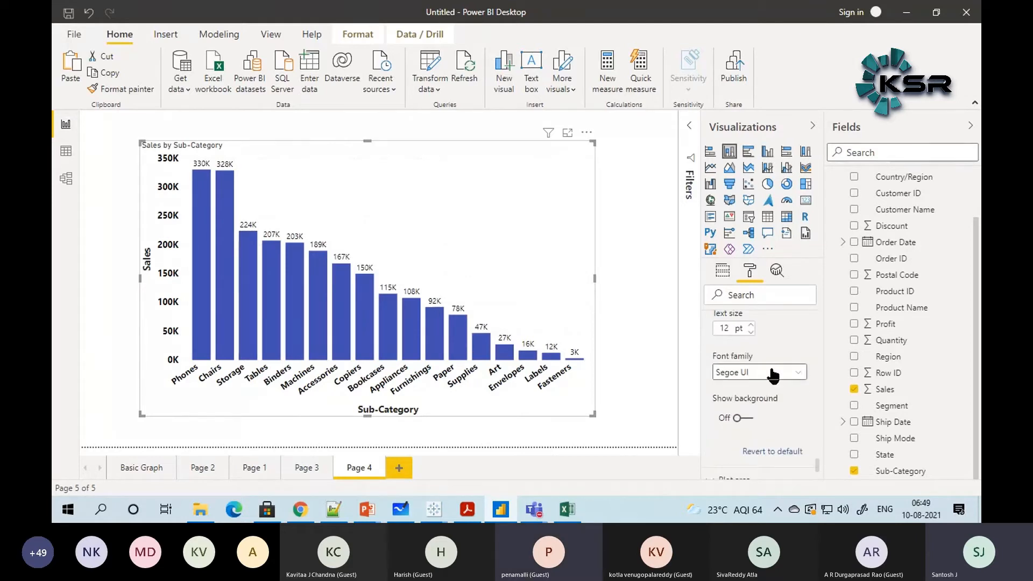
pyautogui.click(795, 373)
pyautogui.scroll(-5, 797, 323)
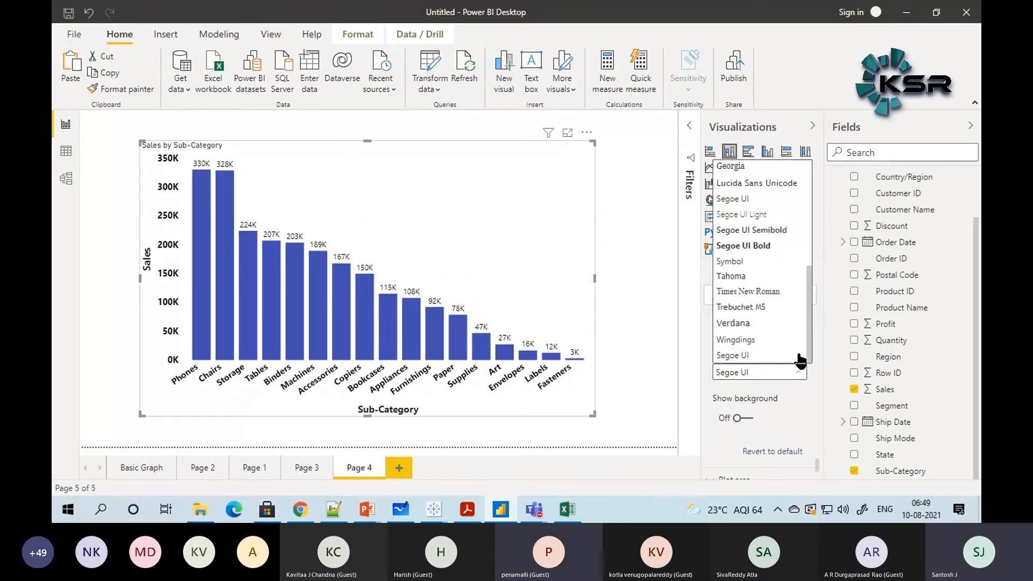
pyautogui.click(753, 242)
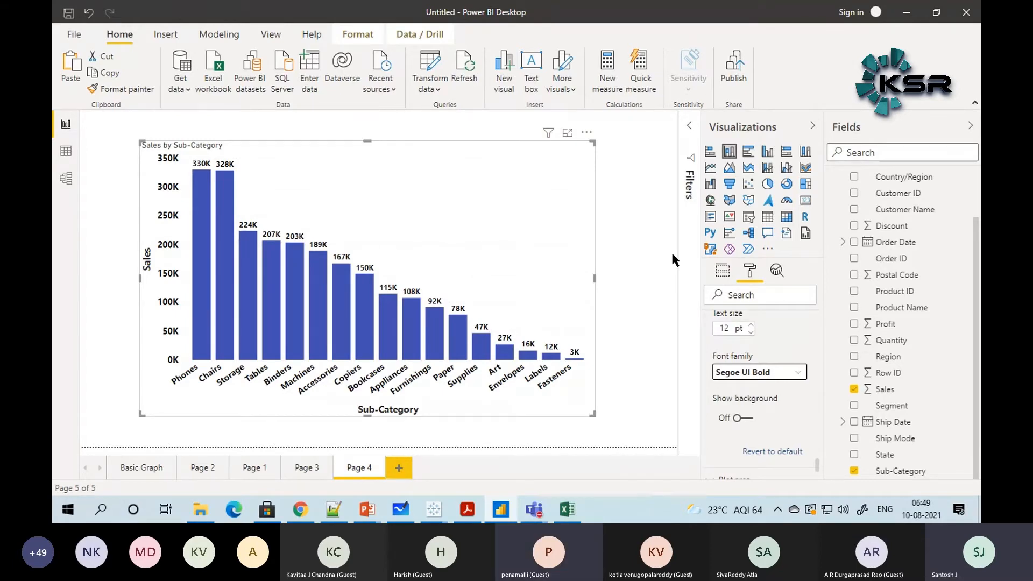
# Step: Switch to the Teams meeting, mute all other participants, and return to Power BI Desktop
pyautogui.hotkey('alt', 'Tab')
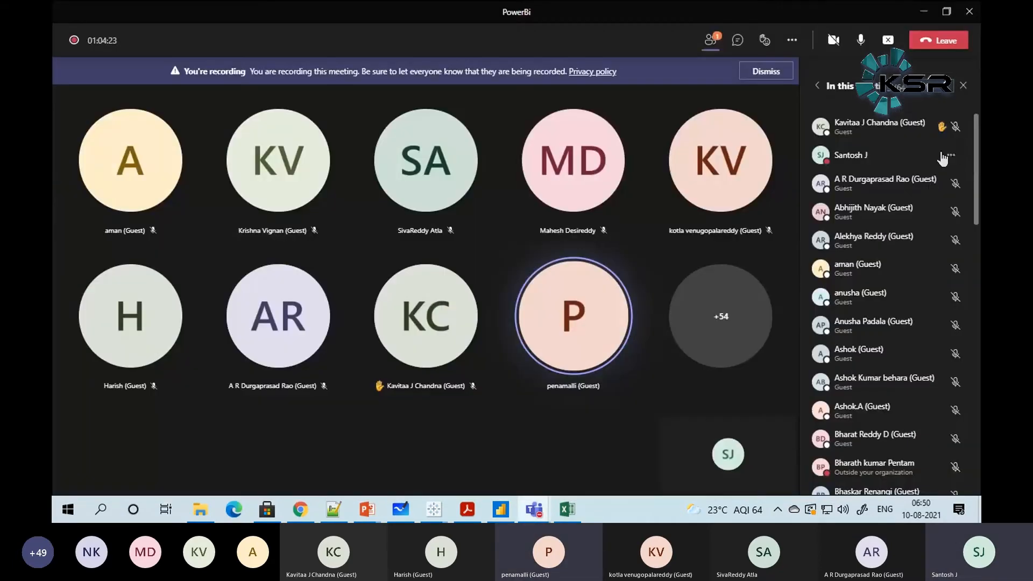
pyautogui.click(942, 89)
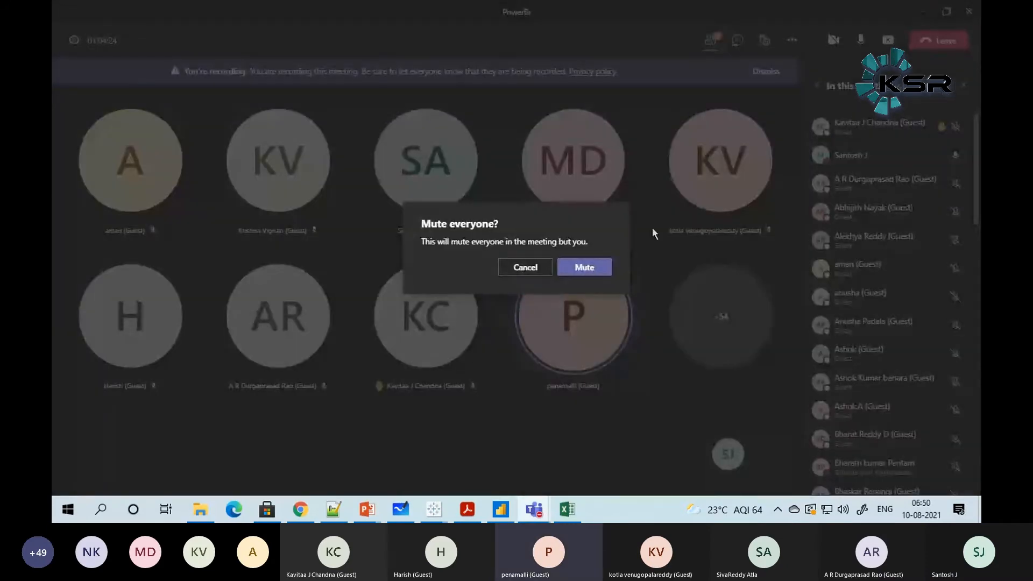
pyautogui.click(590, 271)
pyautogui.hotkey('alt', 'Tab')
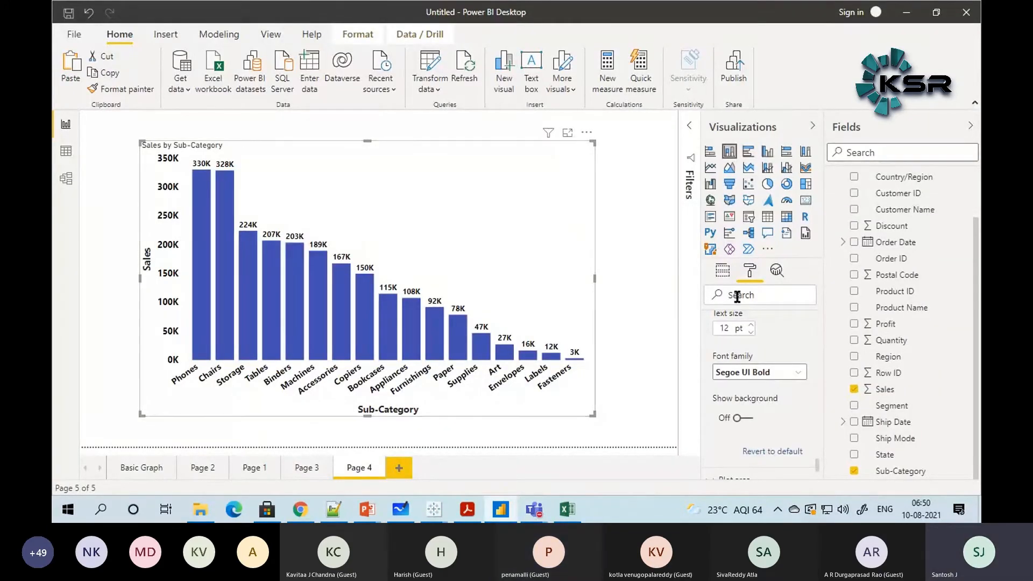
# Step: Turn on the shadow and the border for the sub-category sales chart
pyautogui.scroll(-3, 751, 380)
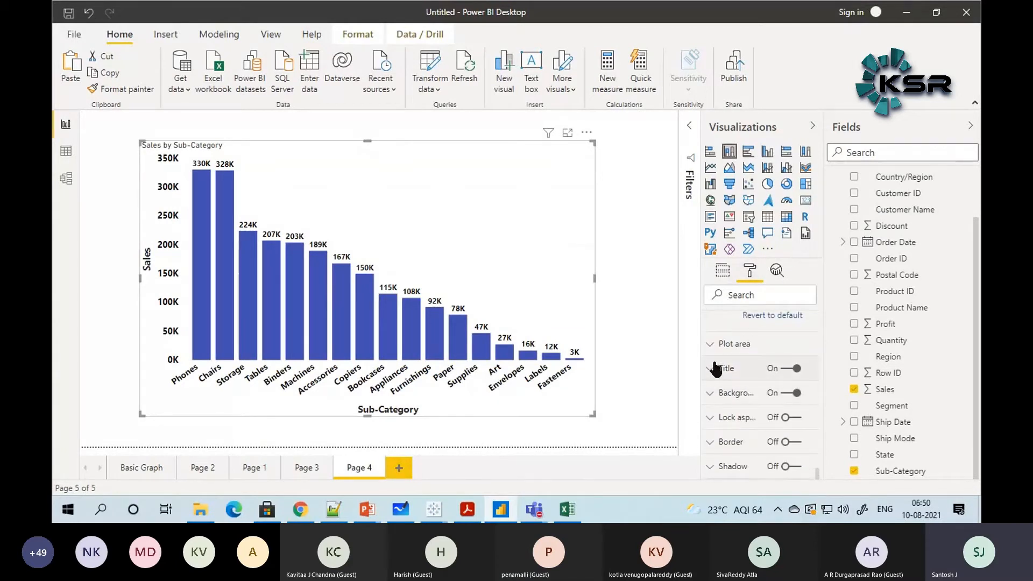
pyautogui.scroll(-1, 753, 437)
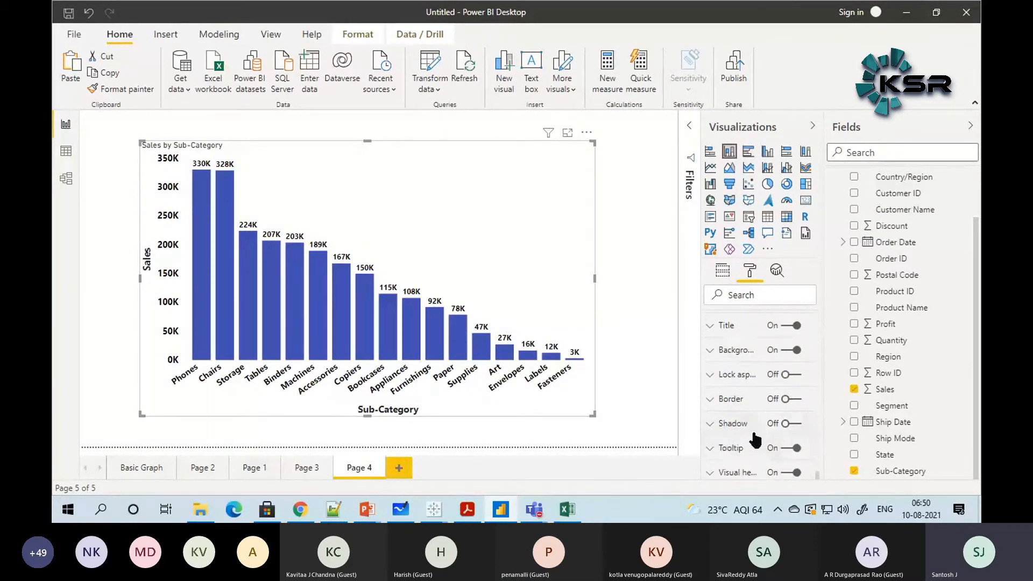
pyautogui.click(796, 425)
pyautogui.click(791, 399)
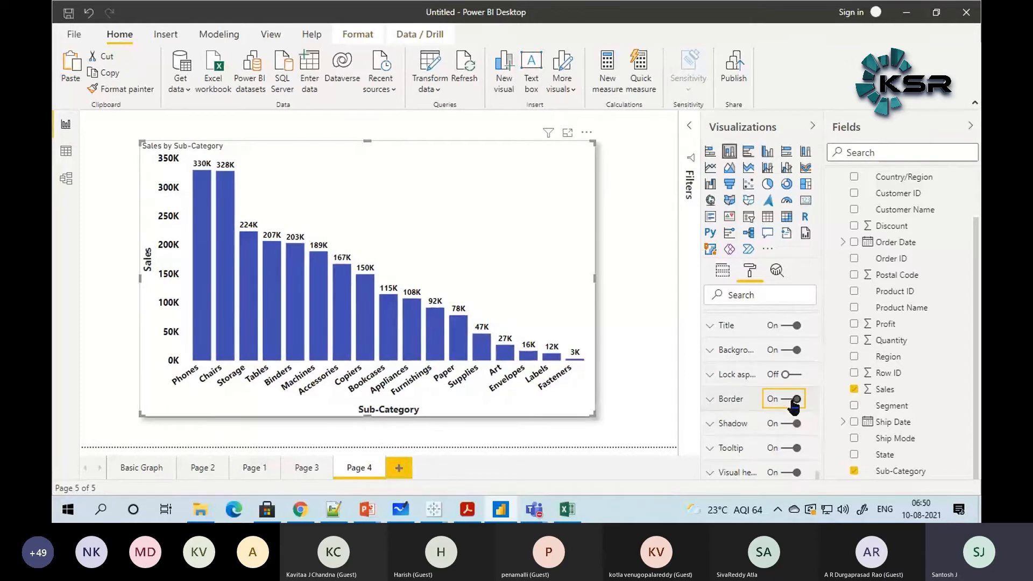
# Step: Set the sub-category chart title's font color to white and its background color to black
pyautogui.click(709, 326)
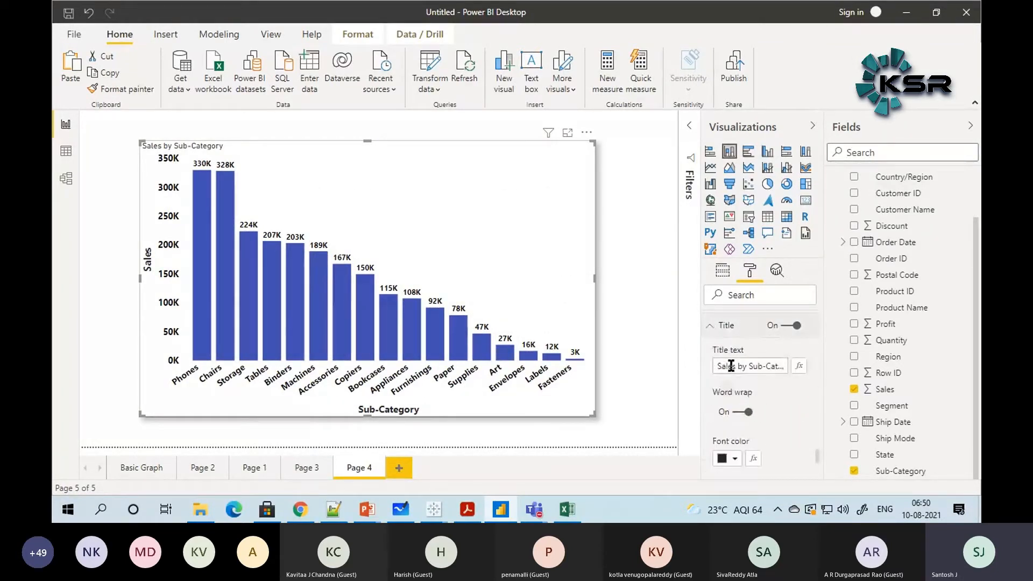
pyautogui.scroll(-1, 778, 399)
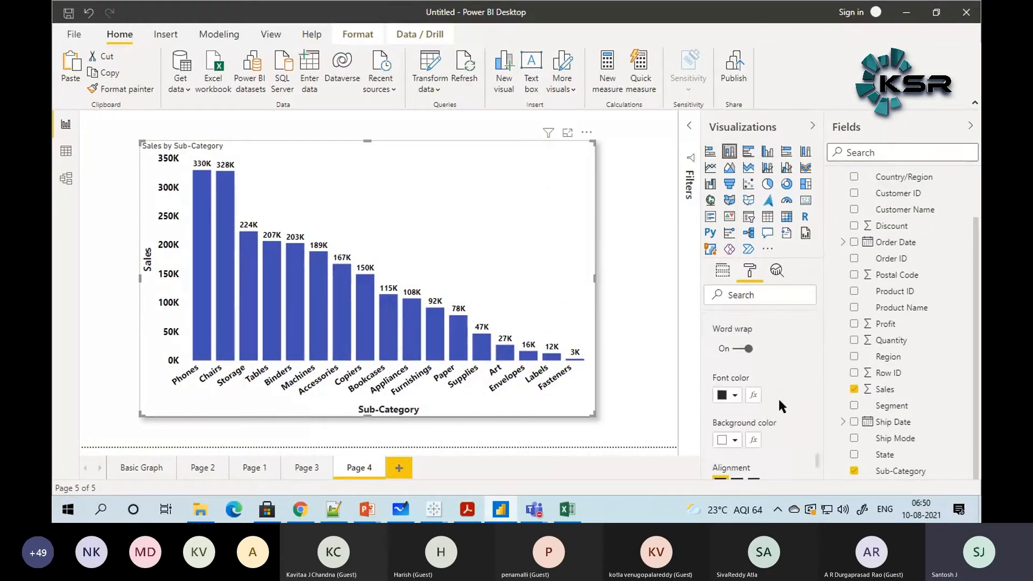
pyautogui.click(734, 392)
pyautogui.click(733, 171)
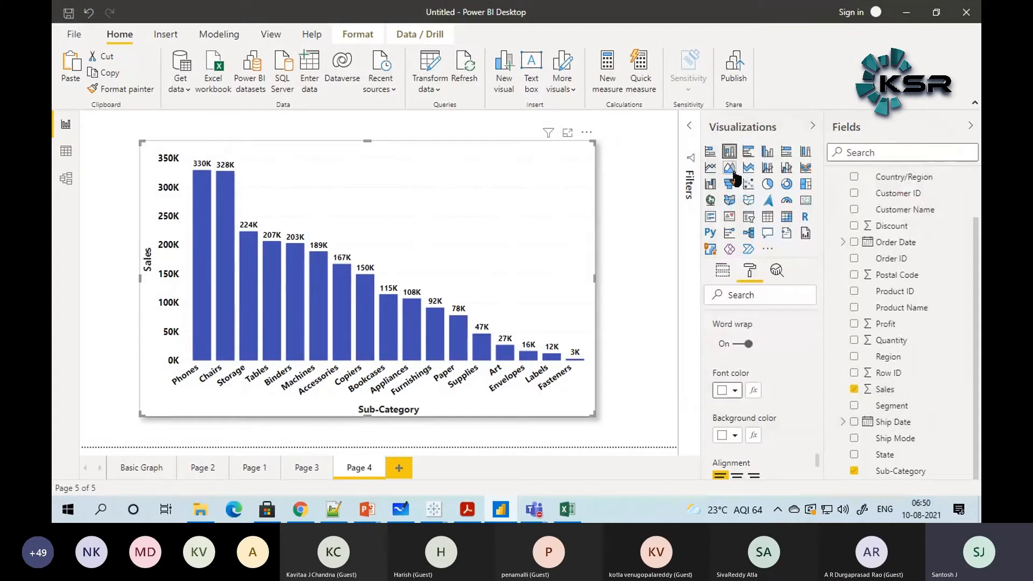
pyautogui.click(735, 435)
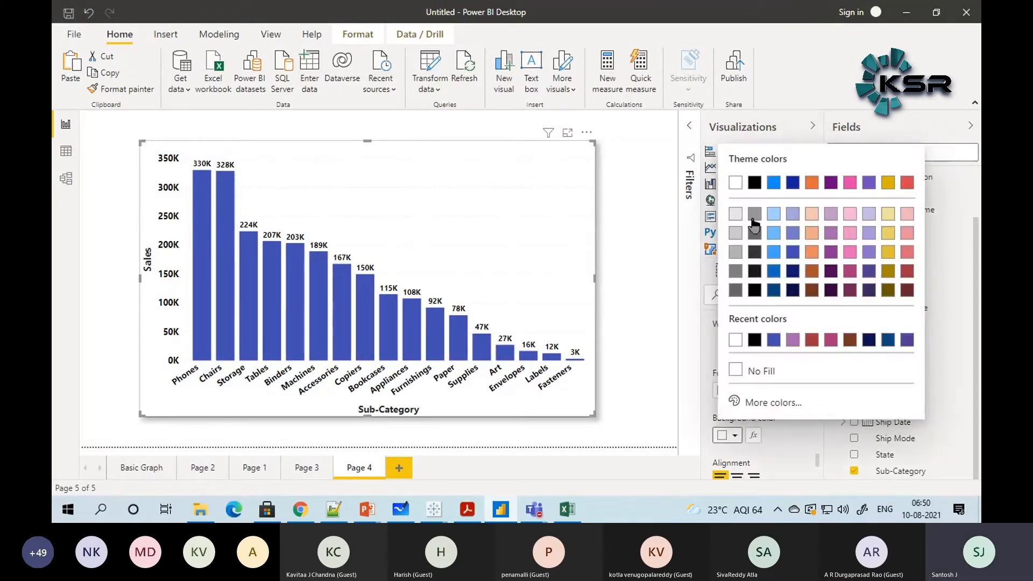
pyautogui.click(754, 183)
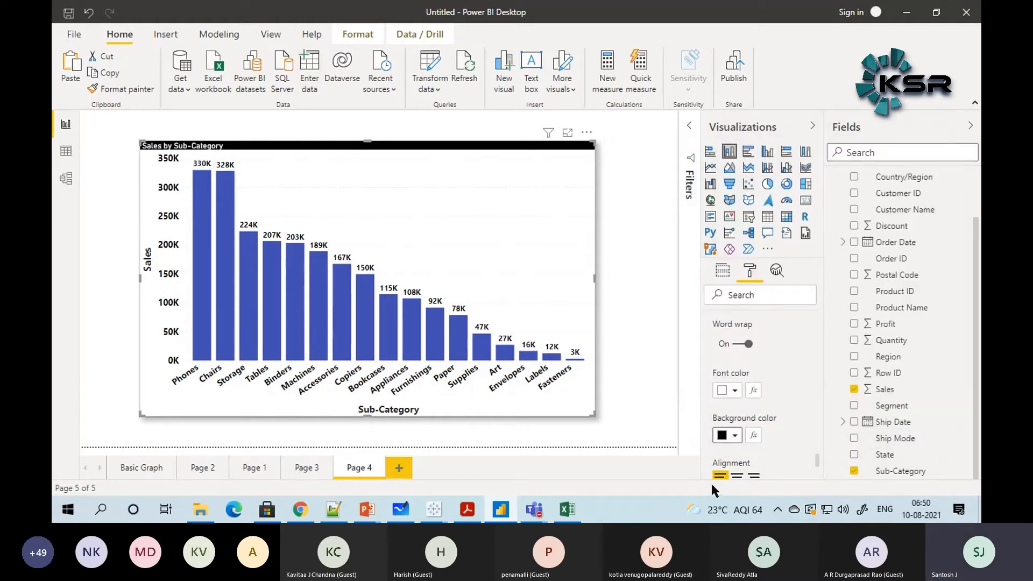
# Step: Center the sub-category chart title and increase its text size to more than 17 pt
pyautogui.scroll(-1, 737, 430)
pyautogui.click(737, 412)
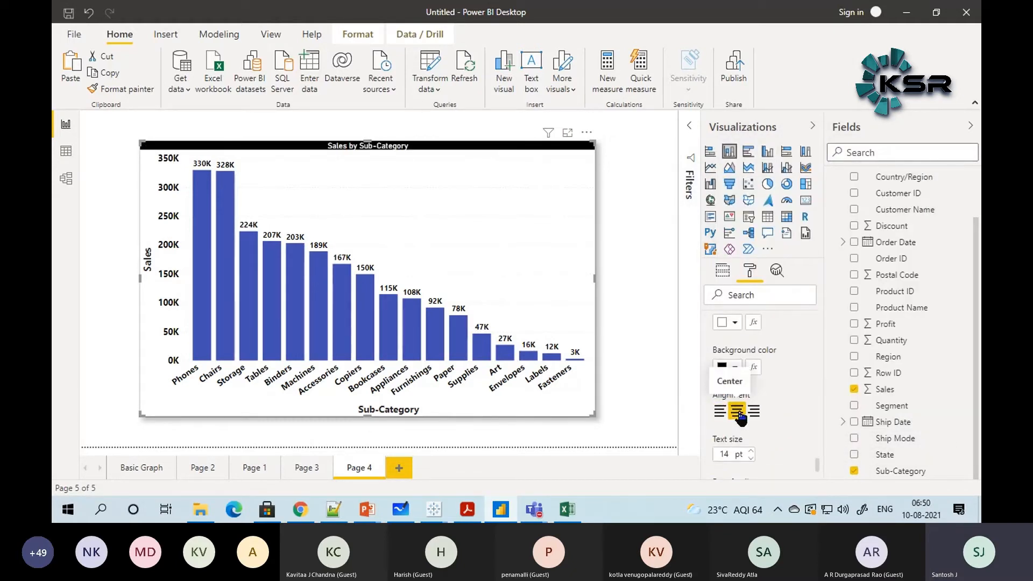
pyautogui.scroll(-1, 740, 417)
pyautogui.click(752, 384)
pyautogui.click(752, 384)
pyautogui.click(751, 384)
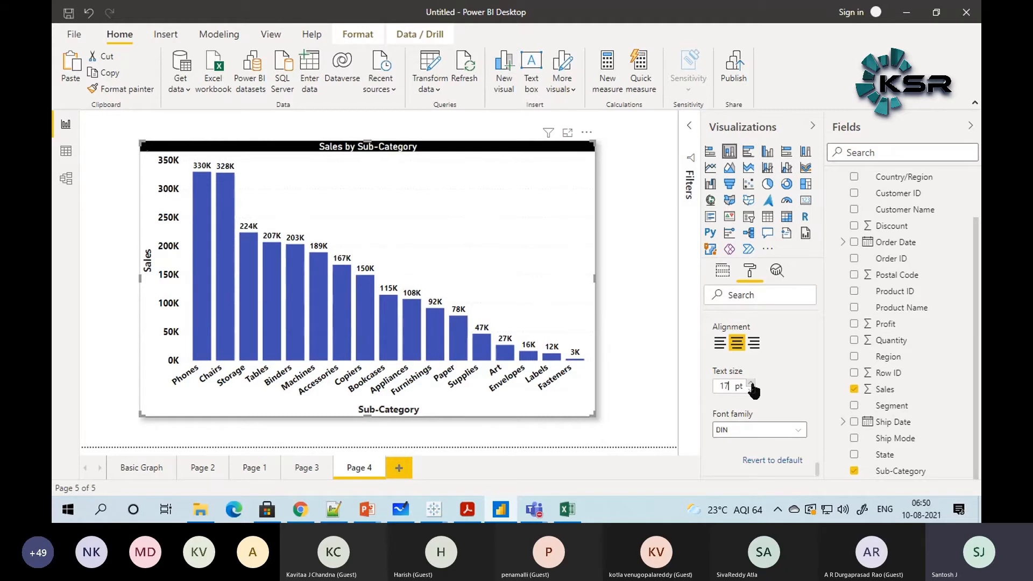
pyautogui.click(751, 384)
pyautogui.click(751, 384)
pyautogui.click(751, 385)
# Step: Compare the unformatted sub-category chart on Page 3 with the formatted version on Page 4
pyautogui.click(647, 372)
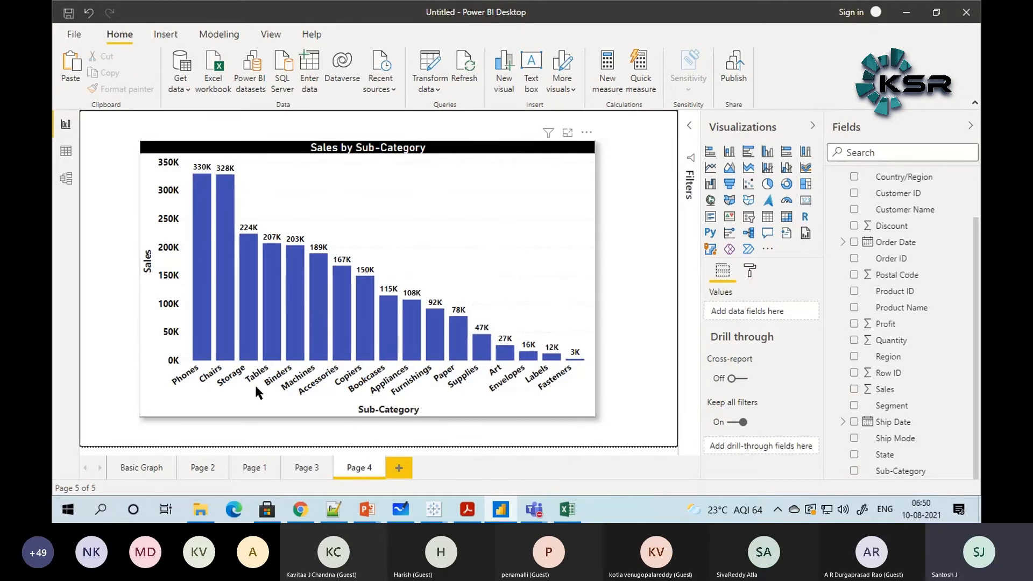
pyautogui.click(305, 472)
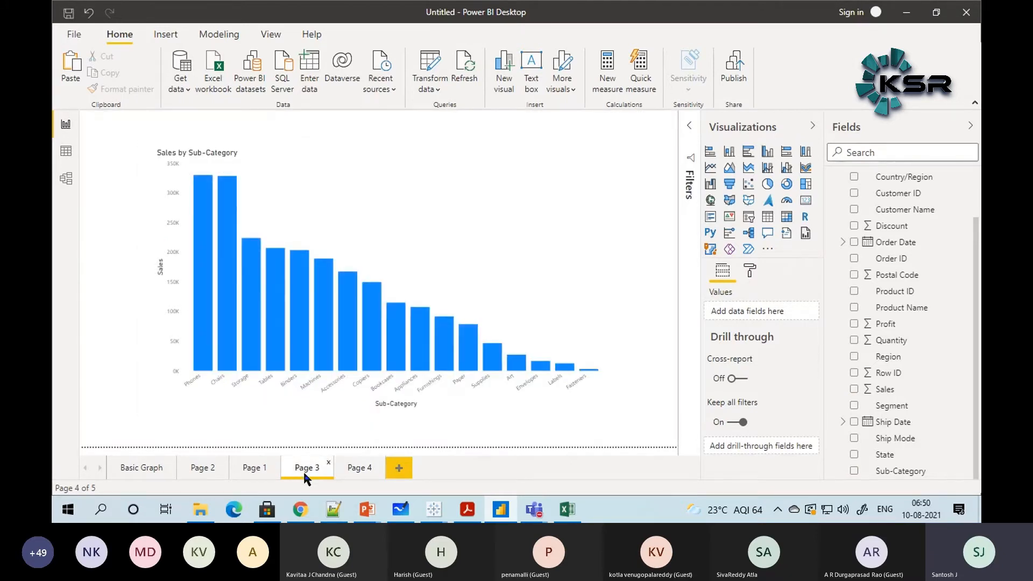
pyautogui.click(358, 472)
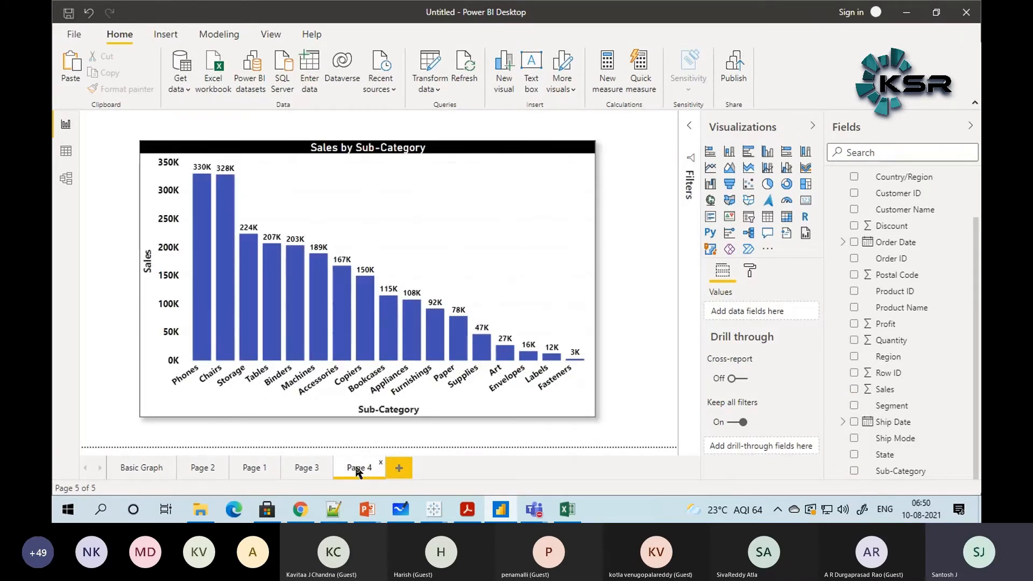
# Step: Select the sub-category sales chart on Page 4 and look through its formatting options
pyautogui.click(514, 152)
pyautogui.scroll(-5, 788, 434)
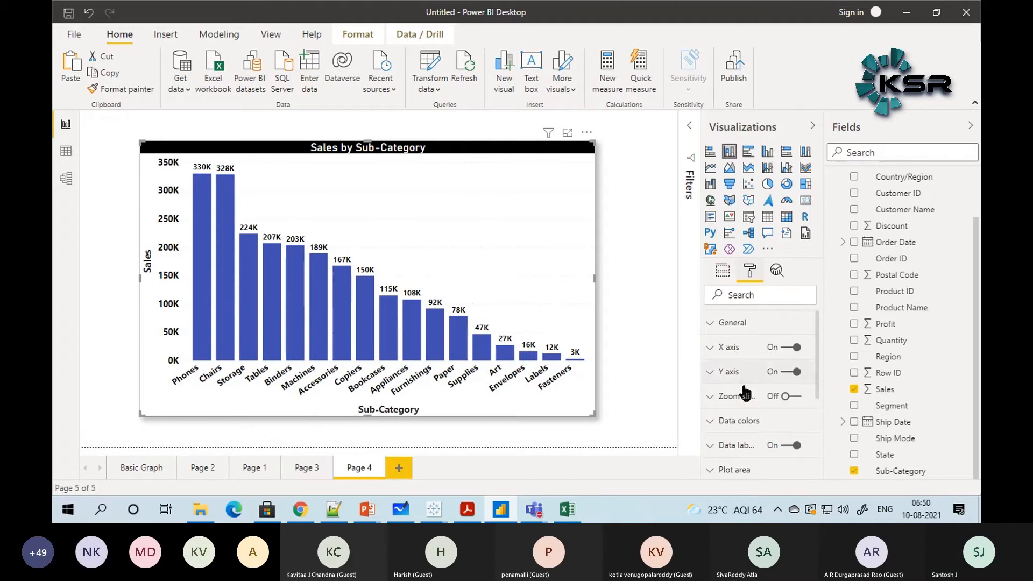
pyautogui.scroll(-5, 739, 403)
pyautogui.scroll(3, 738, 409)
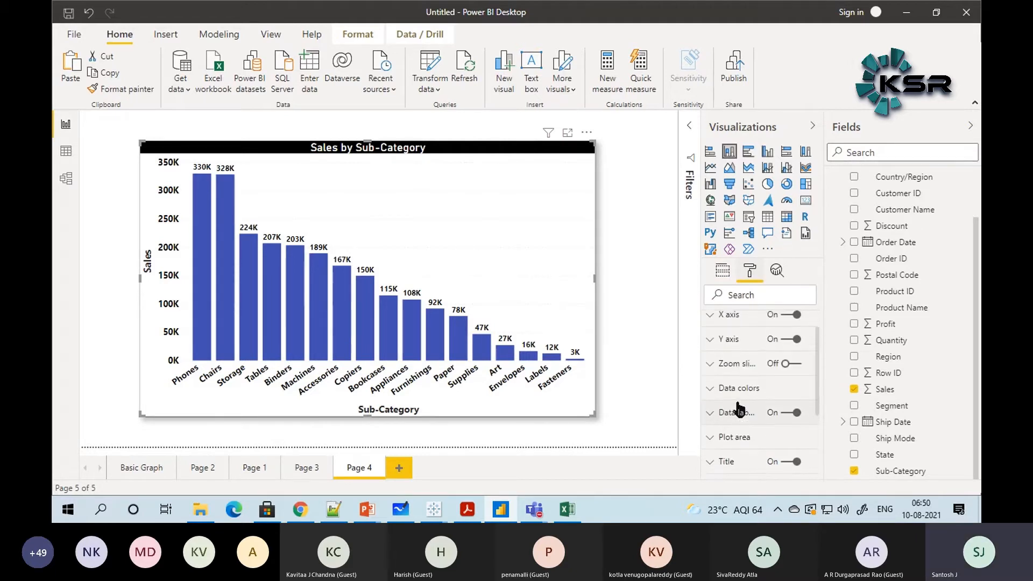
pyautogui.scroll(-2, 739, 410)
# Step: Switch to Google Chrome and search Google Images for "amazon ceo"
pyautogui.moveTo(301, 510)
pyautogui.click(305, 471)
pyautogui.click(364, 344)
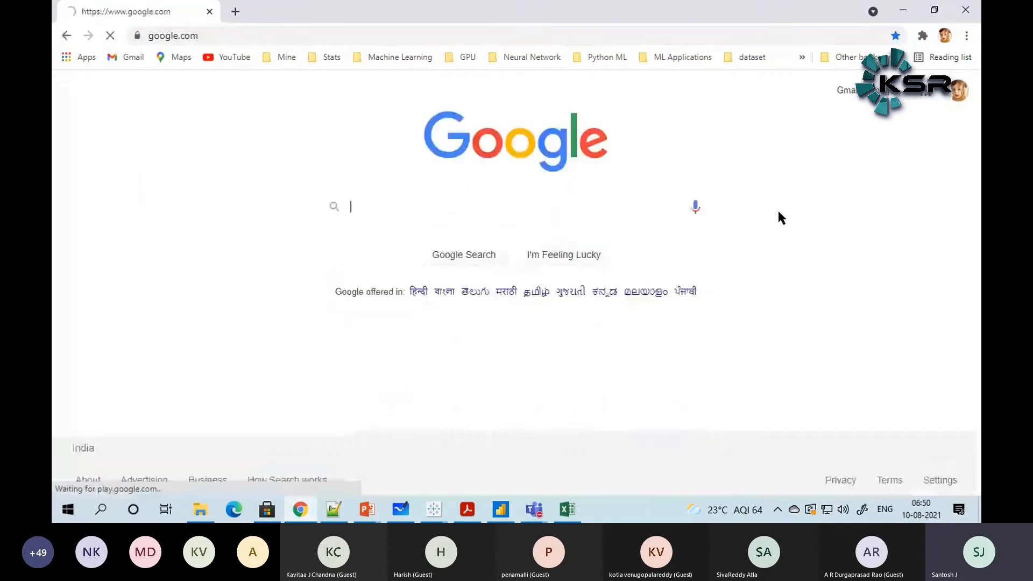
pyautogui.write('amazon ')
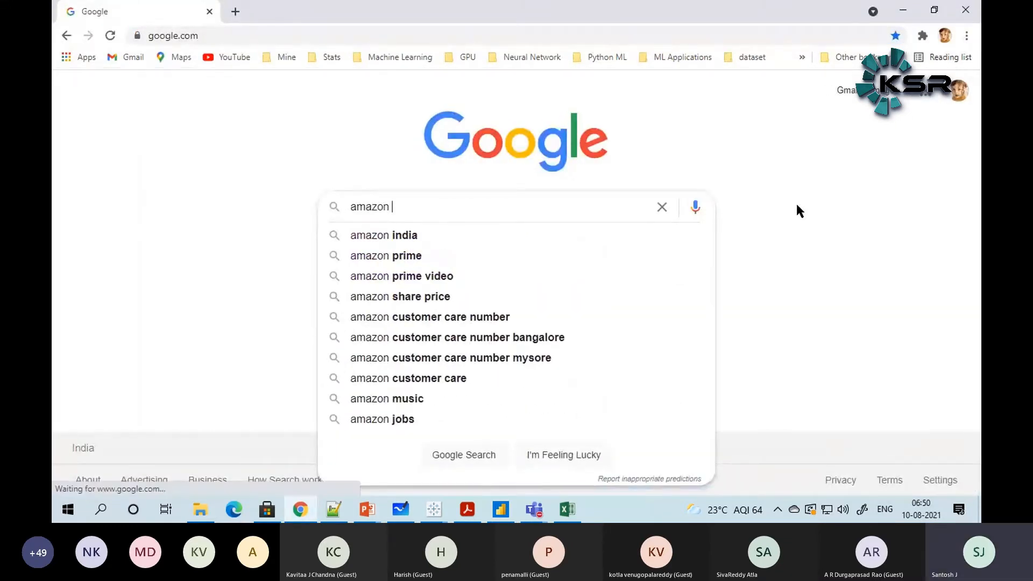
pyautogui.write('ceo')
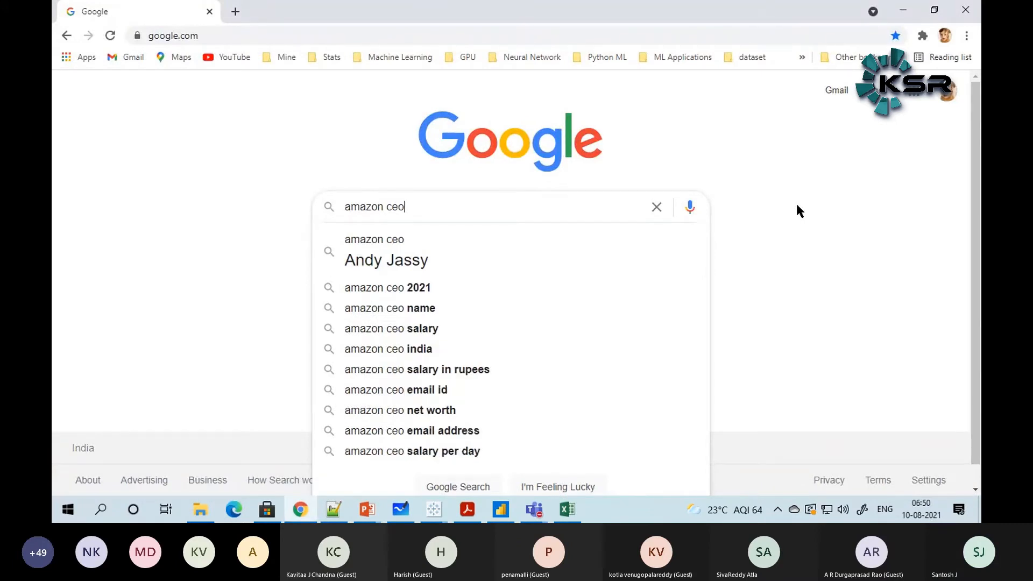
pyautogui.press('Return')
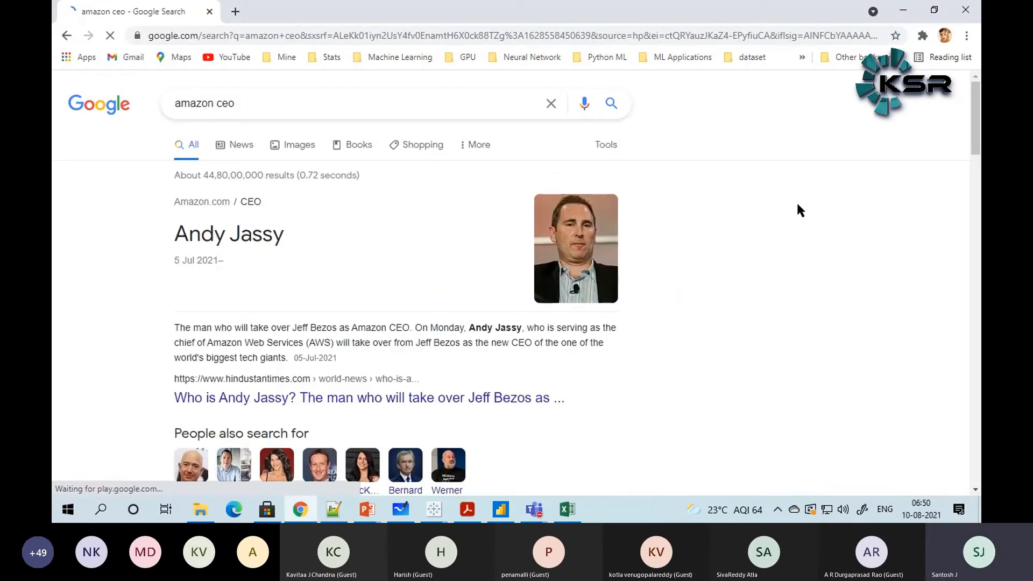
pyautogui.click(295, 155)
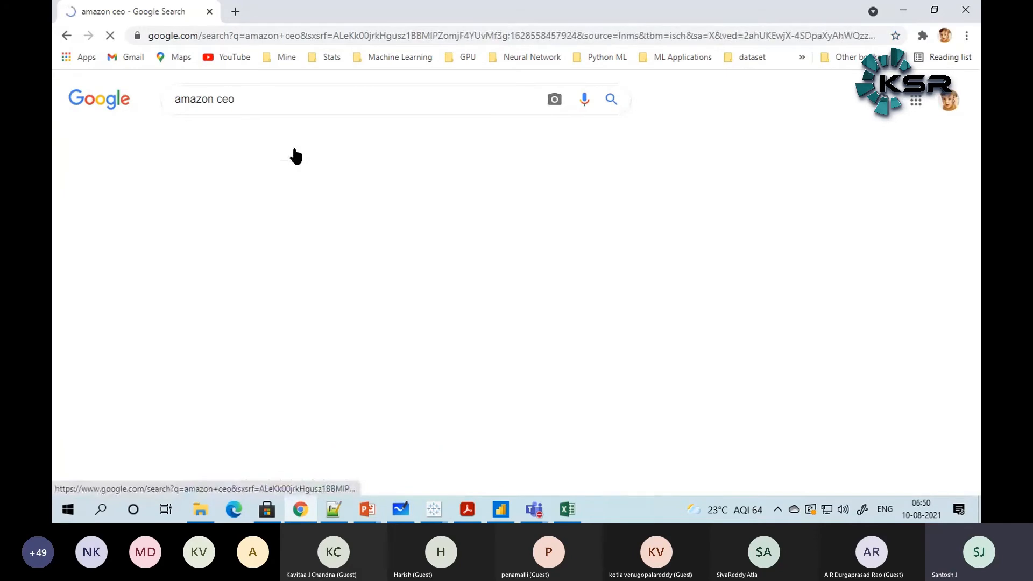
# Step: Browse the image results and open the India TV News picture of Jeff Bezos in front of the Amazon logo
pyautogui.scroll(-1, 308, 274)
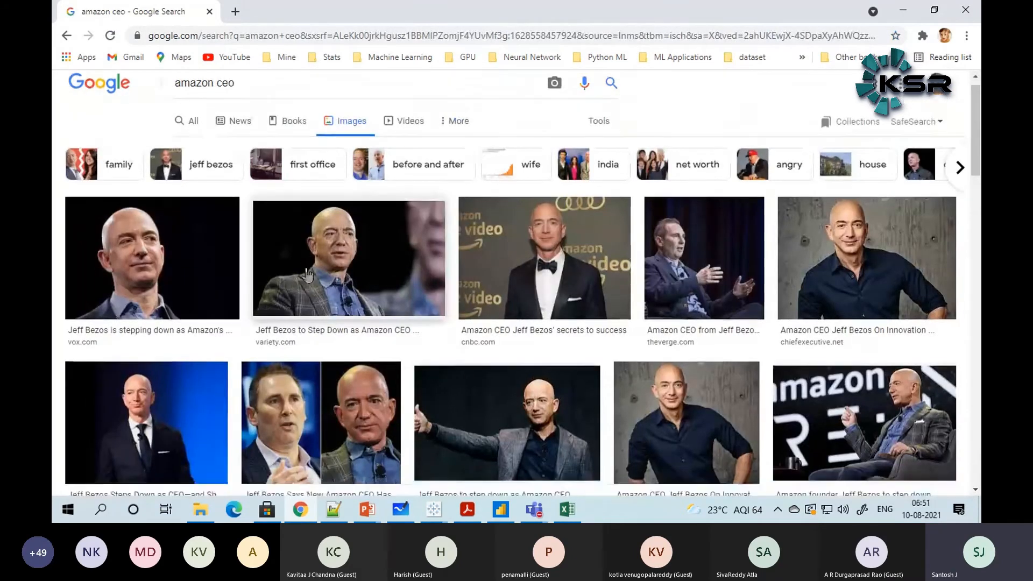
pyautogui.scroll(-10, 307, 276)
pyautogui.scroll(-5, 307, 275)
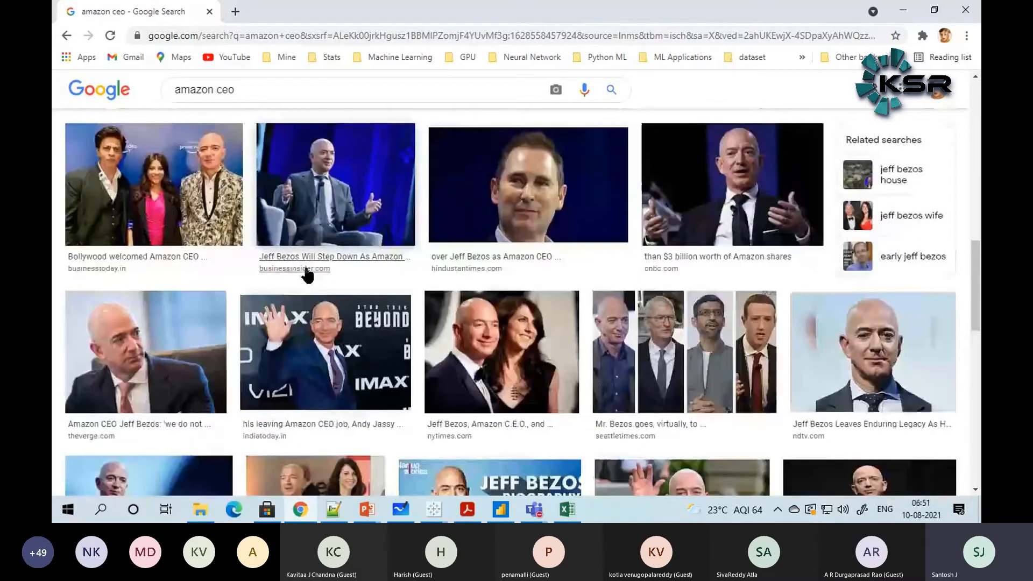
pyautogui.scroll(-5, 307, 275)
pyautogui.scroll(-5, 307, 276)
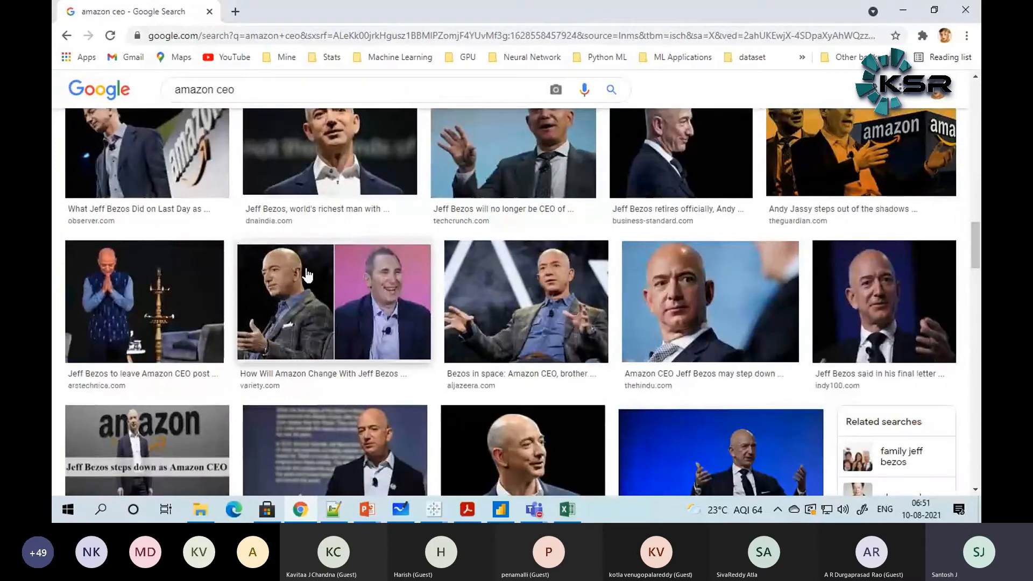
pyautogui.scroll(-5, 308, 275)
pyautogui.scroll(-5, 307, 275)
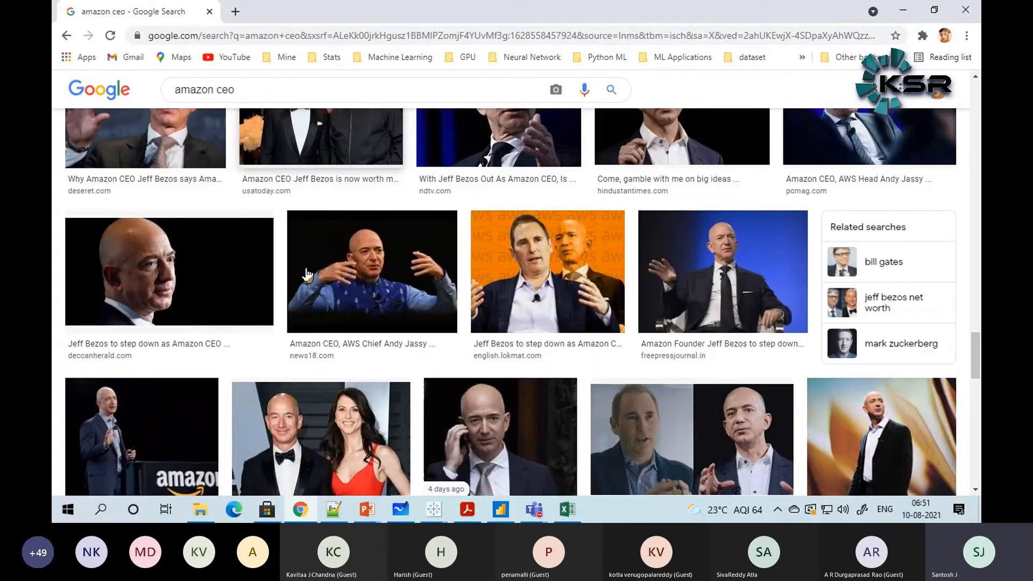
pyautogui.scroll(-5, 307, 275)
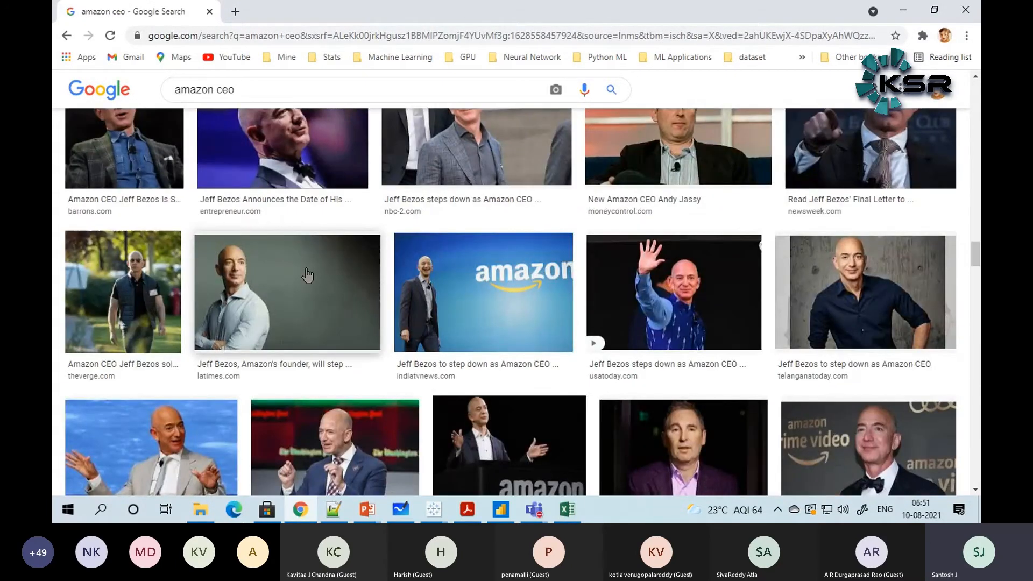
pyautogui.scroll(-1, 307, 275)
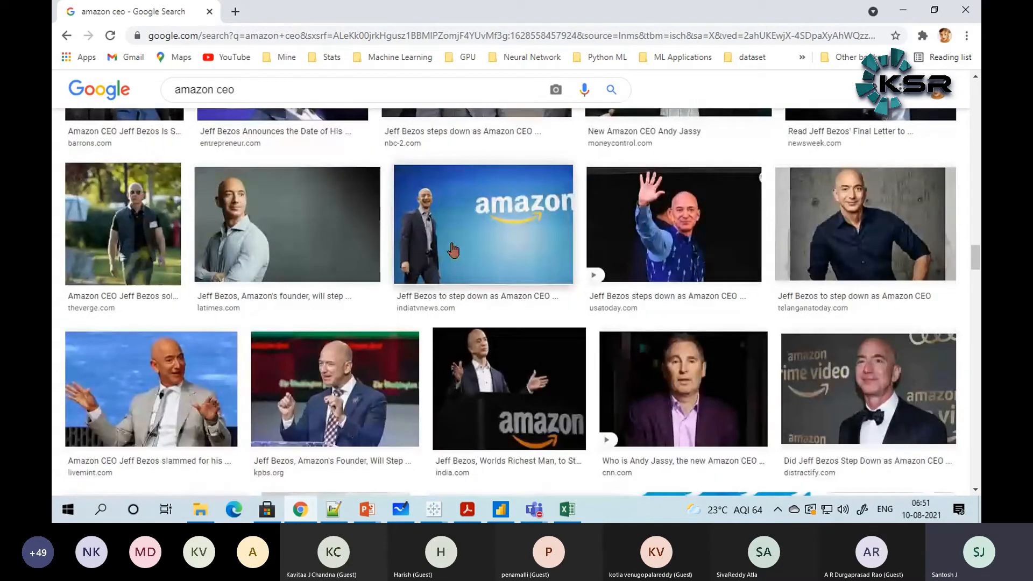
pyautogui.click(473, 220)
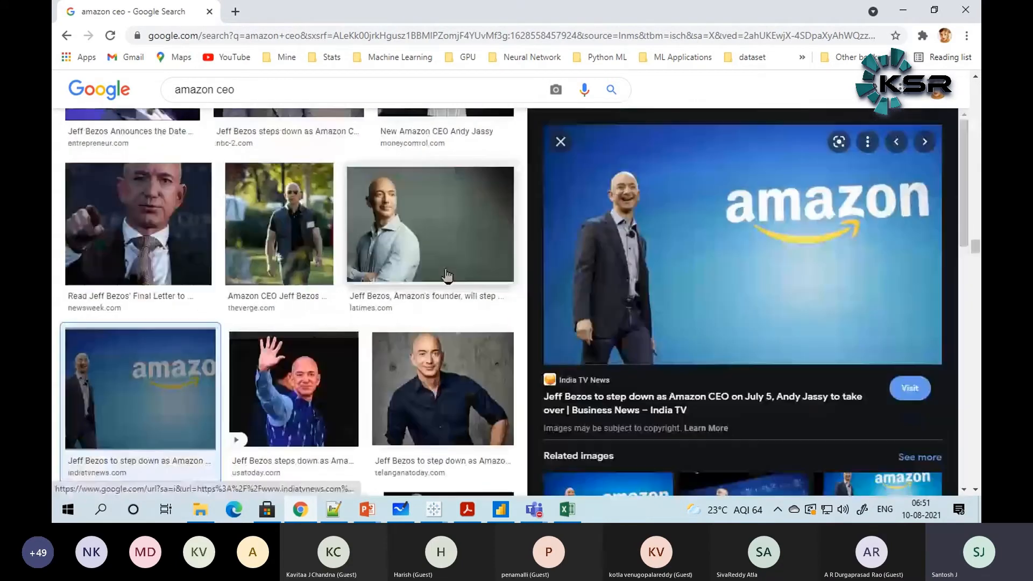
pyautogui.rightClick(664, 205)
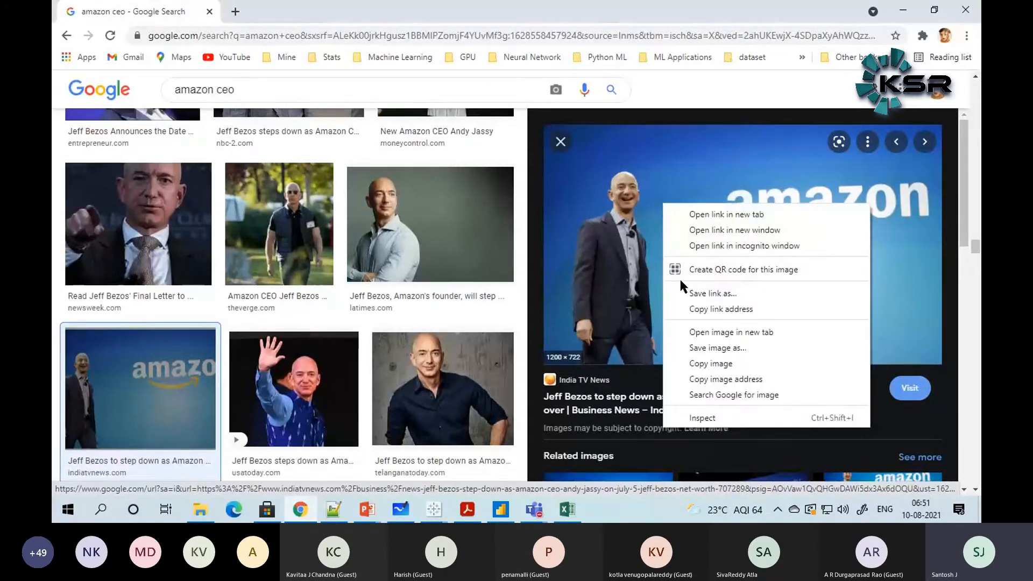
pyautogui.click(712, 347)
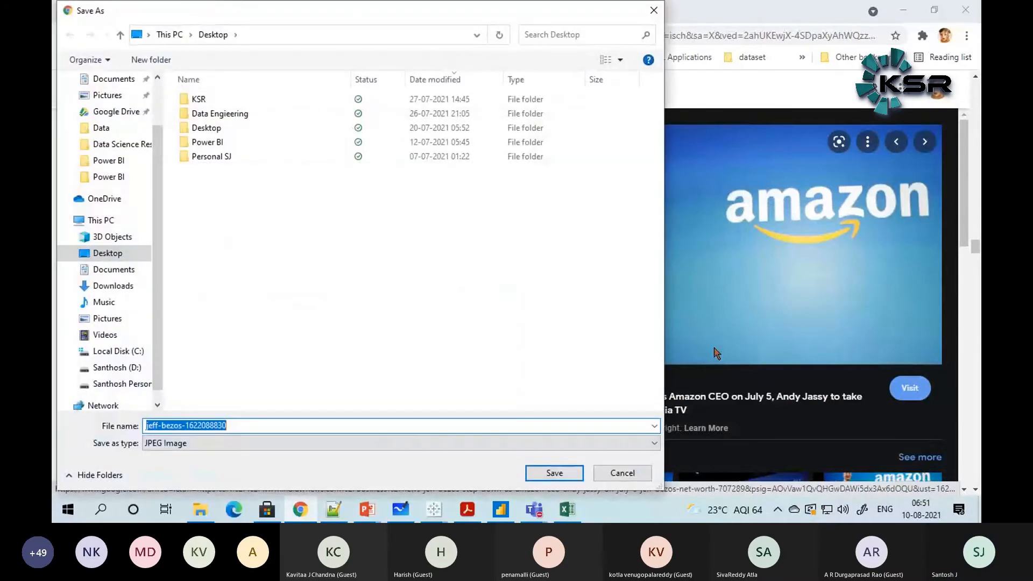
pyautogui.moveTo(160, 137); pyautogui.dragTo(158, 92)
pyautogui.click(124, 105)
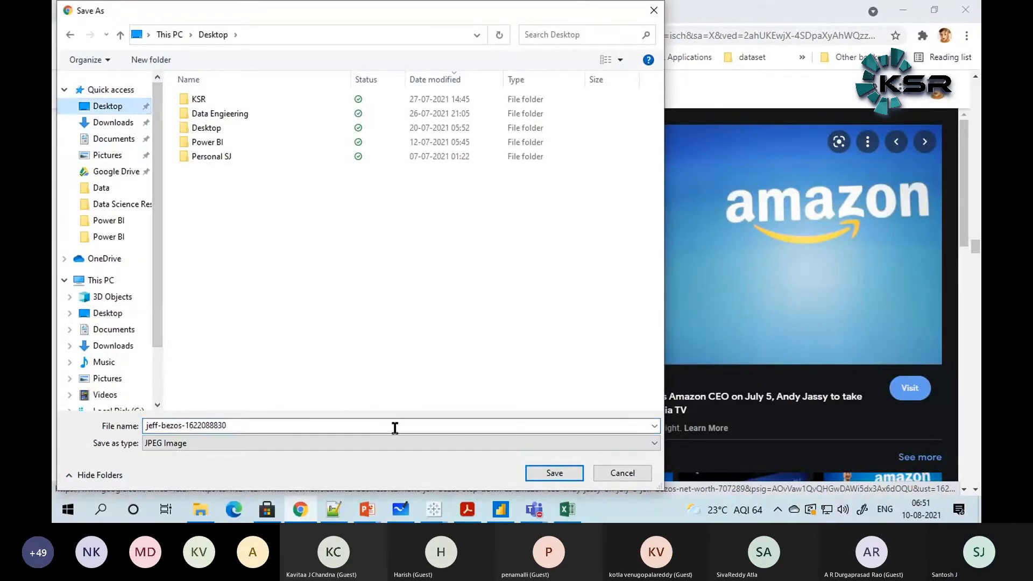
pyautogui.click(535, 472)
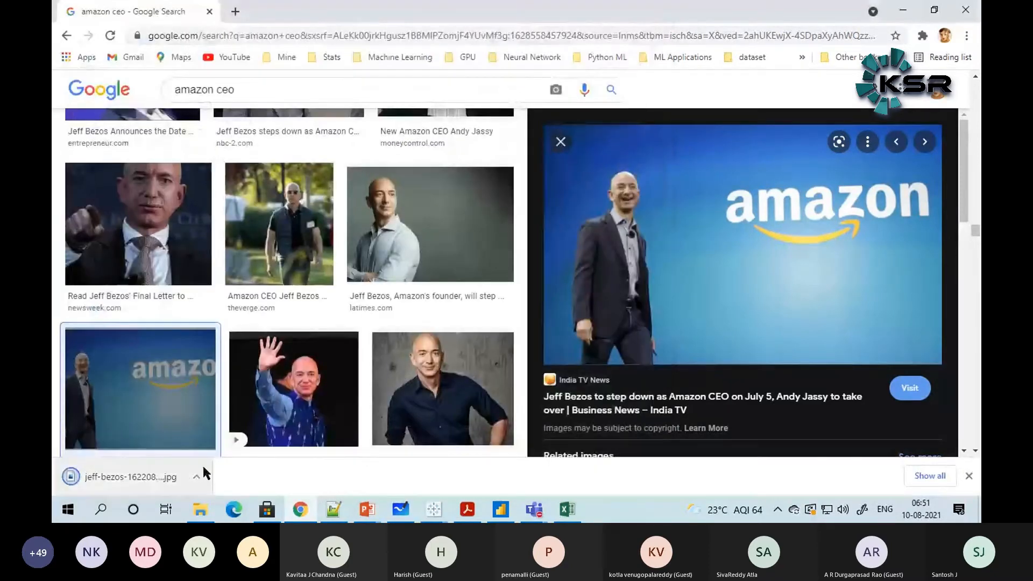
pyautogui.click(897, 15)
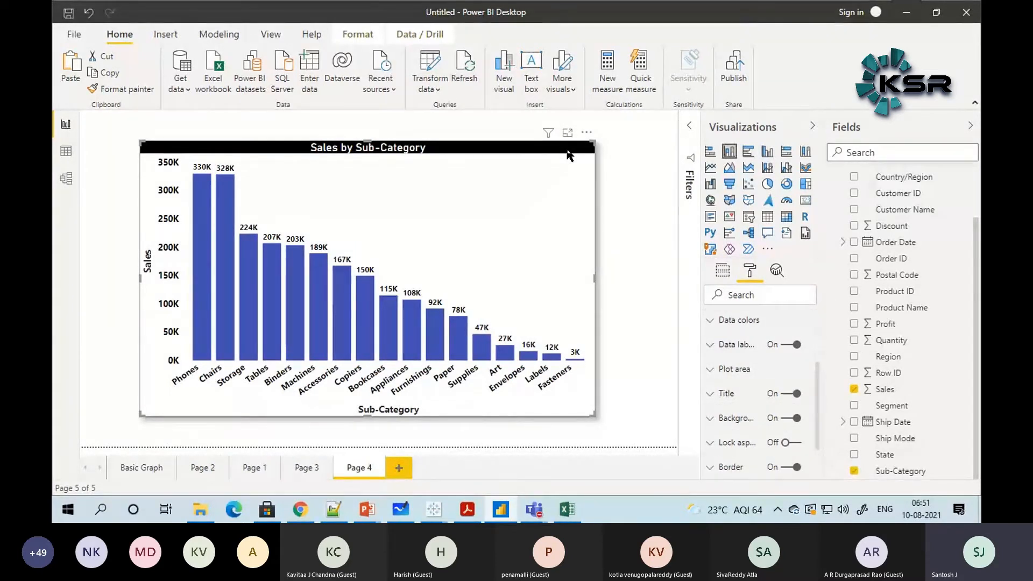
pyautogui.click(711, 371)
pyautogui.scroll(-1, 709, 364)
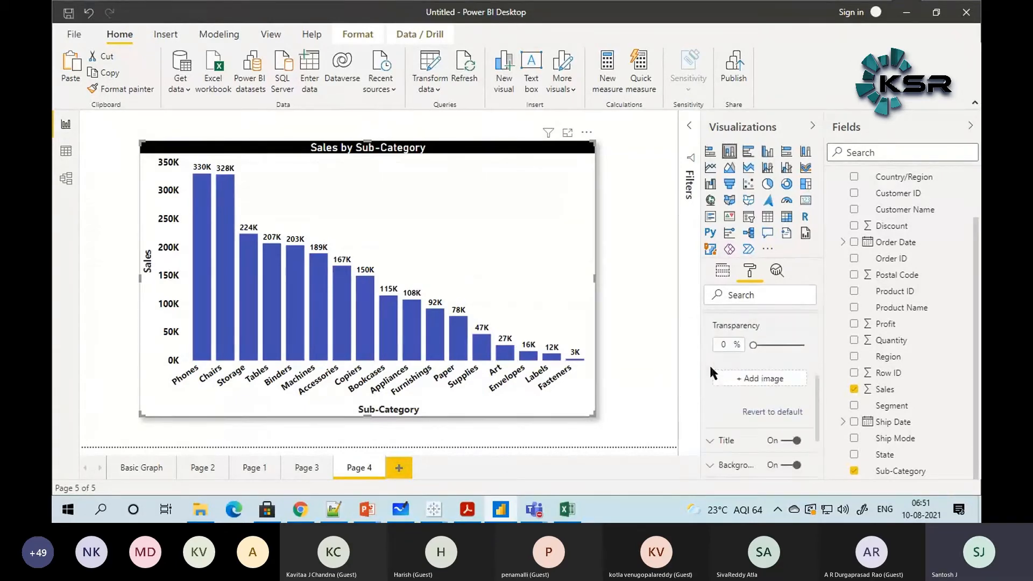
pyautogui.click(753, 380)
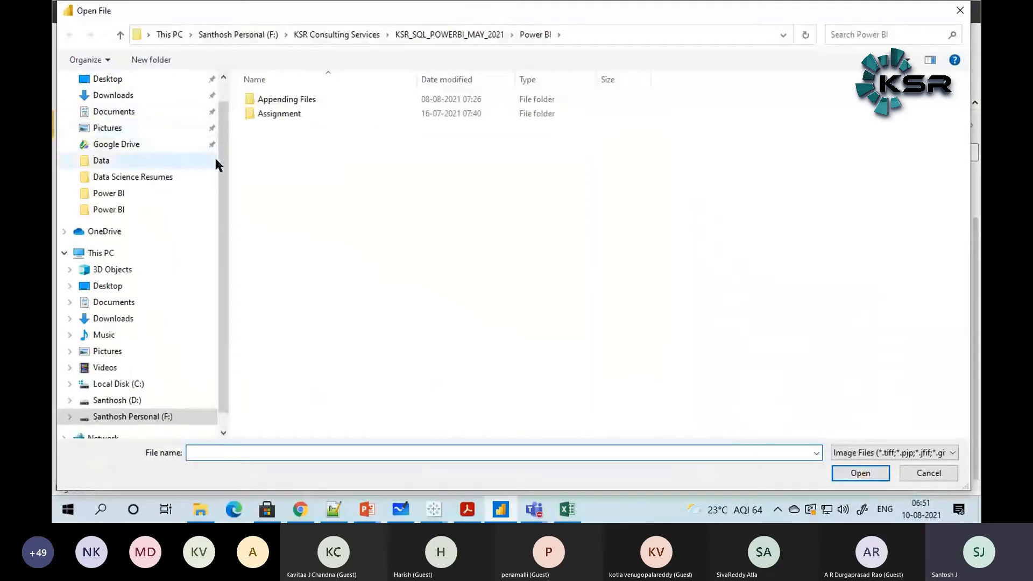
pyautogui.scroll(1, 162, 162)
pyautogui.click(111, 108)
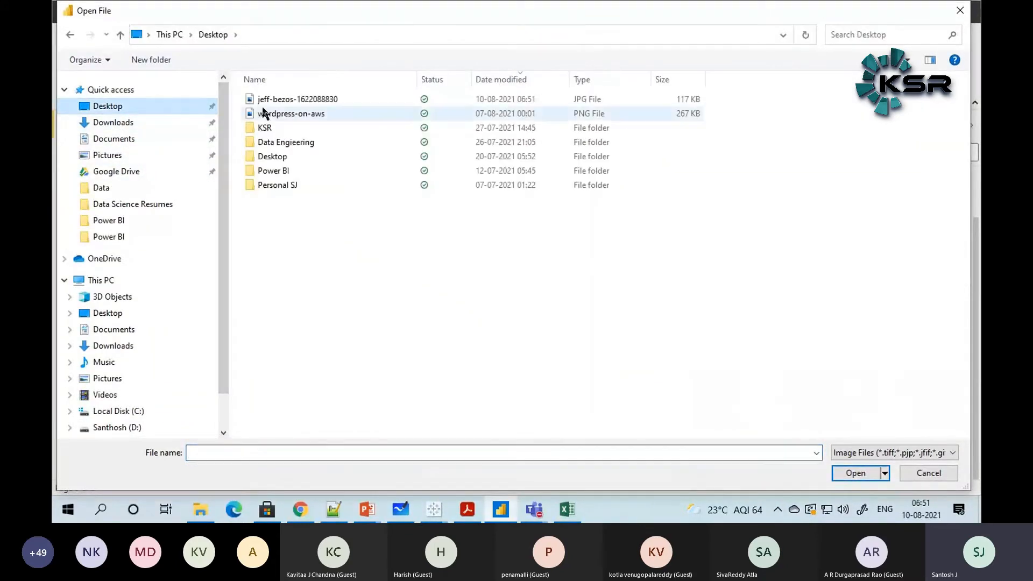
pyautogui.click(286, 102)
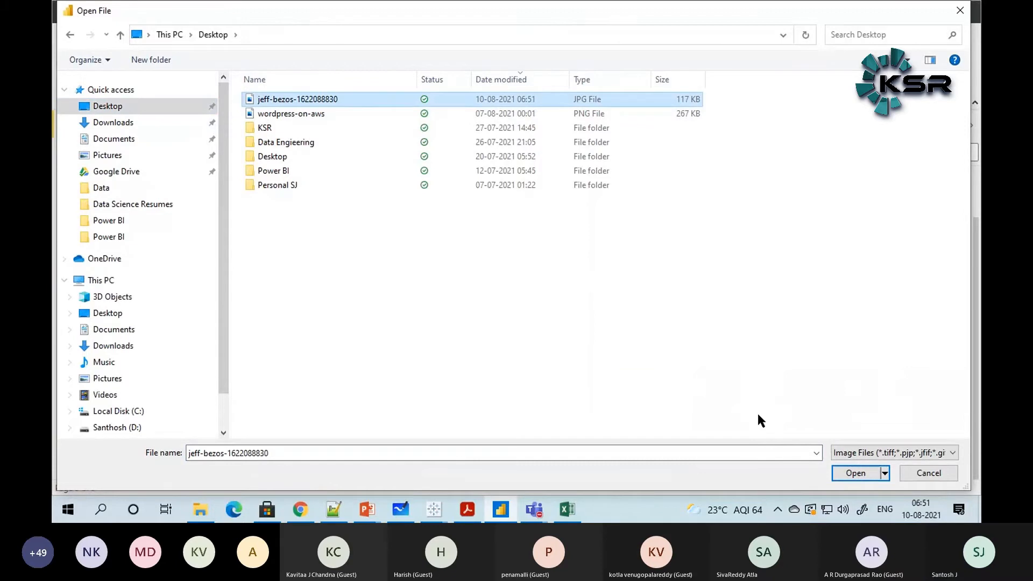
pyautogui.click(848, 474)
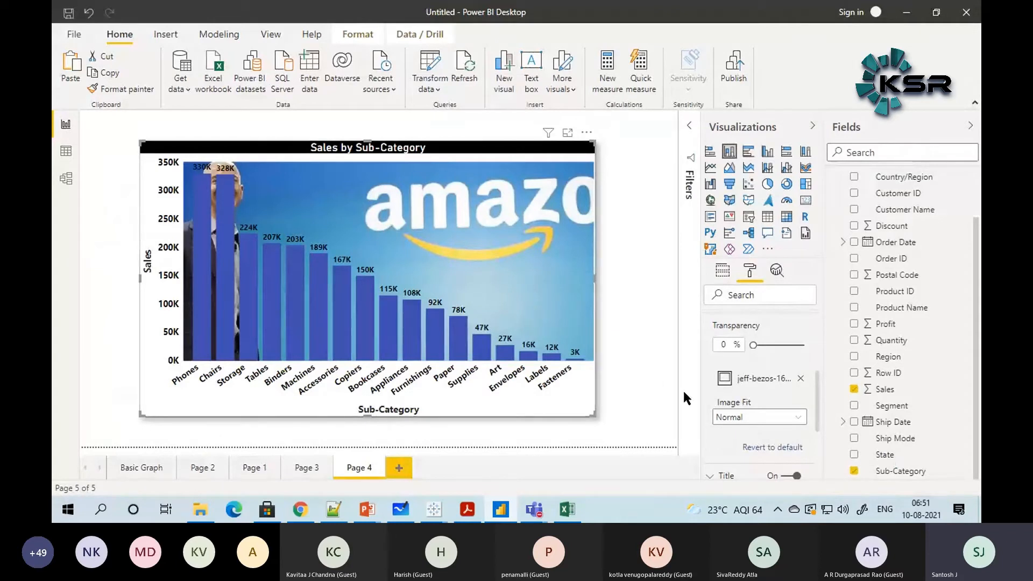
# Step: Try the Fit option for the plot-area image of the sub-category chart and settle on the Fill image fit
pyautogui.click(799, 418)
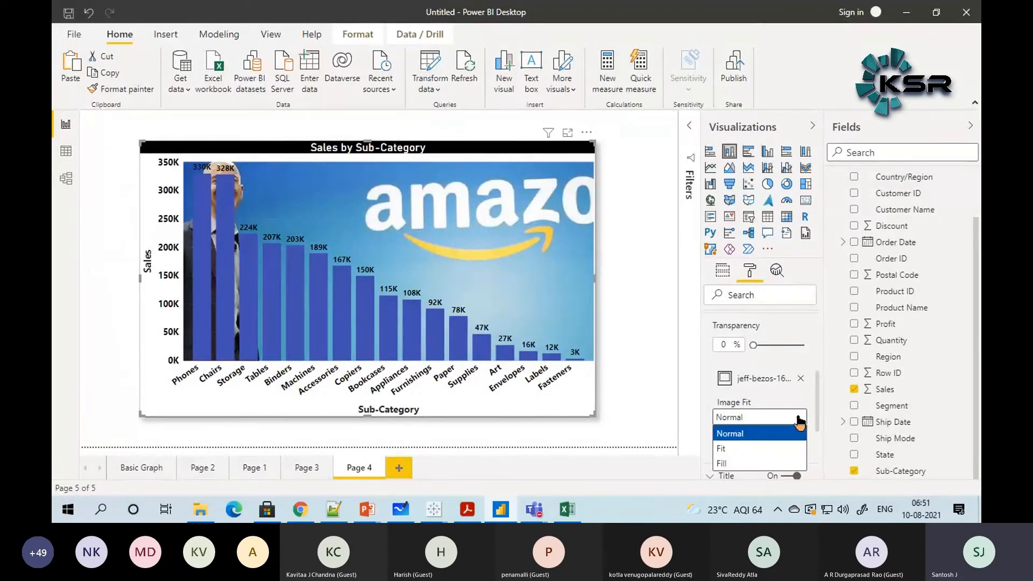
pyautogui.click(758, 449)
pyautogui.click(747, 418)
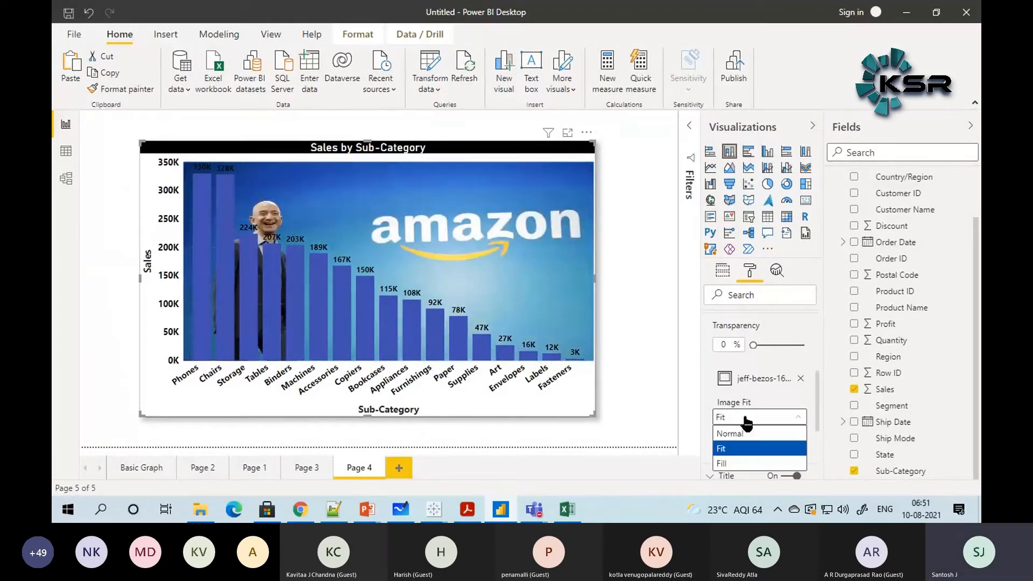
pyautogui.click(745, 460)
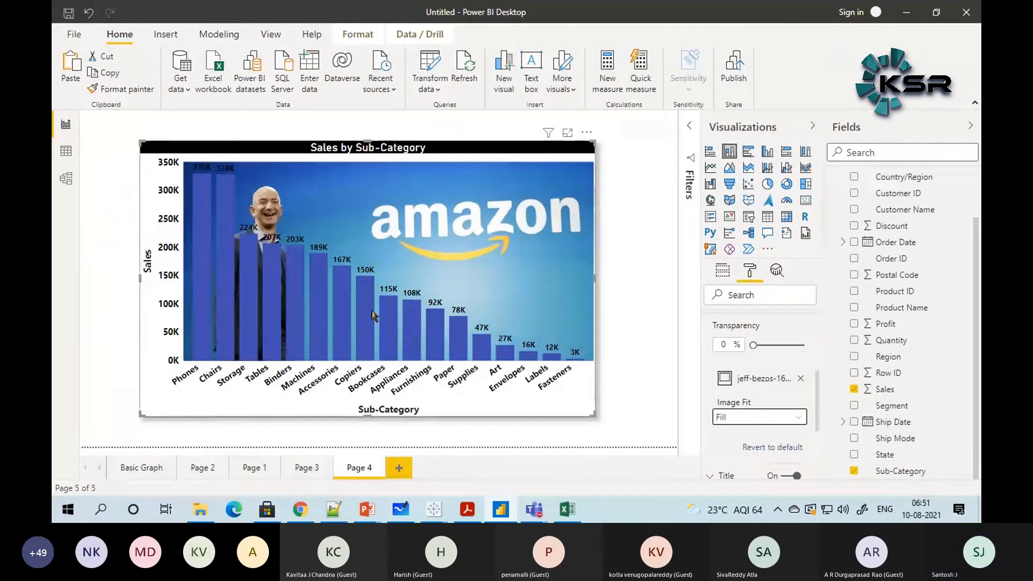
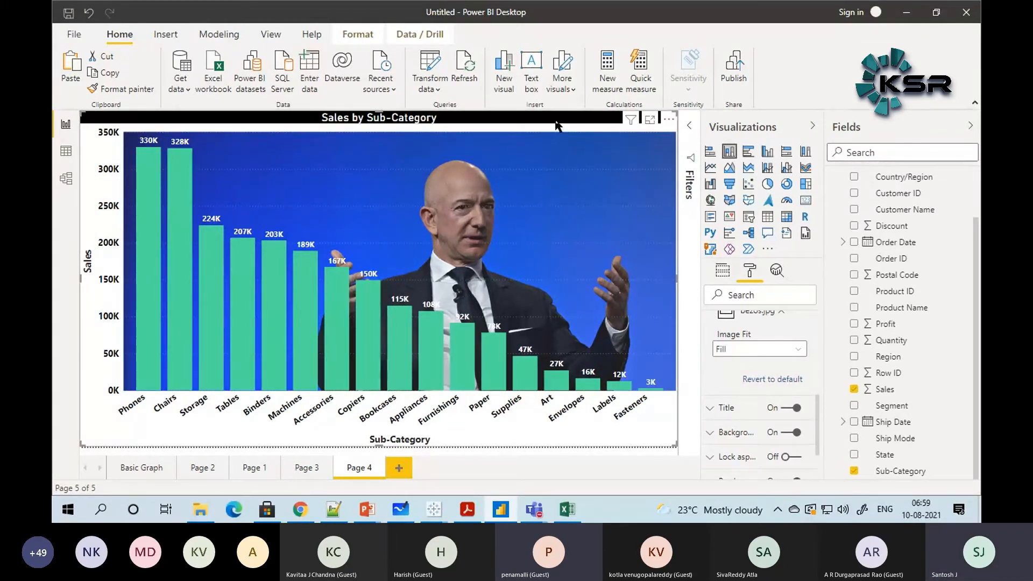
# Step: Replace the Sub-Category field on the chart's axis with Category, and replace that with Region
pyautogui.scroll(5, 733, 340)
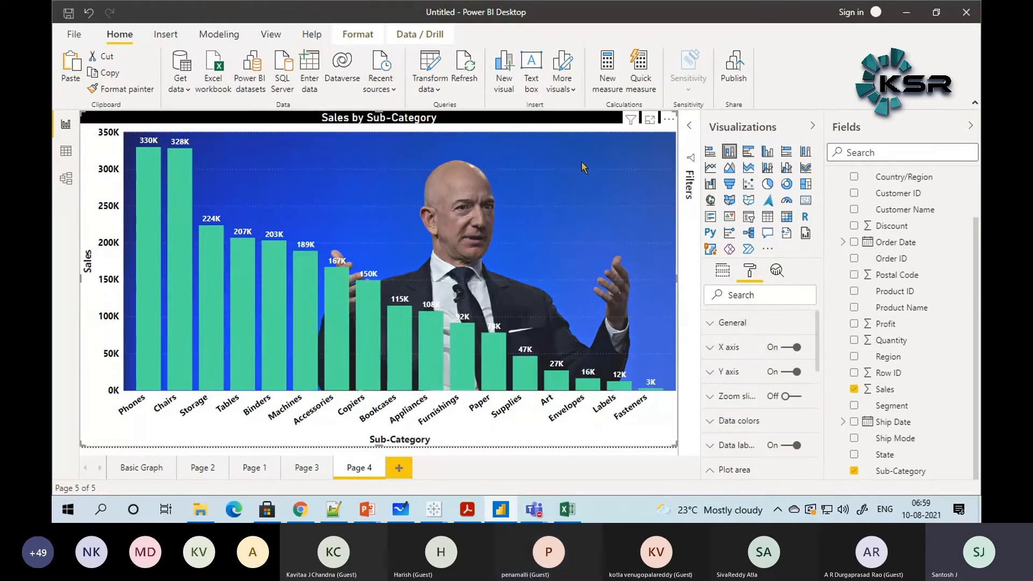
pyautogui.click(721, 270)
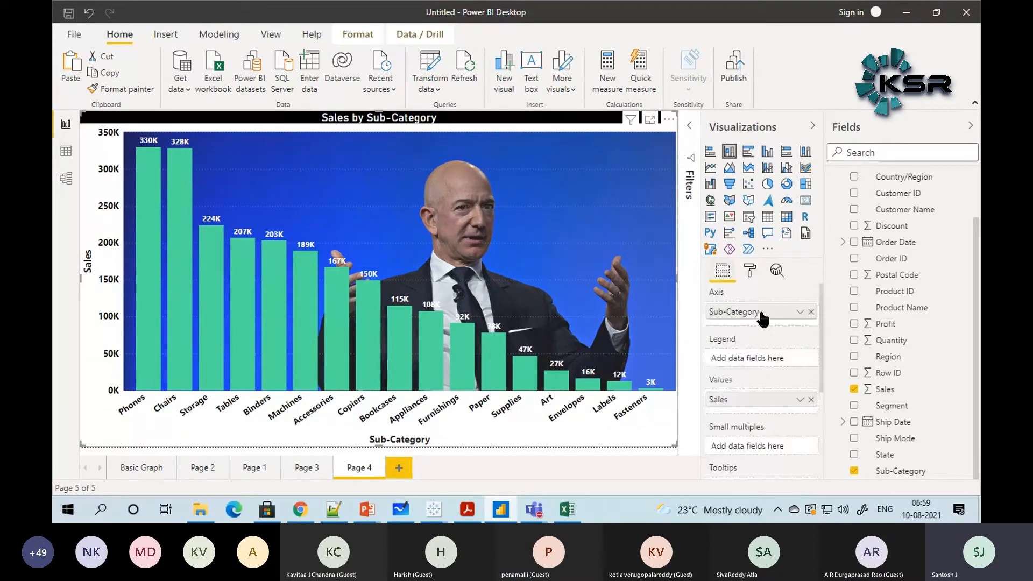
pyautogui.click(811, 312)
pyautogui.moveTo(891, 198); pyautogui.dragTo(761, 320)
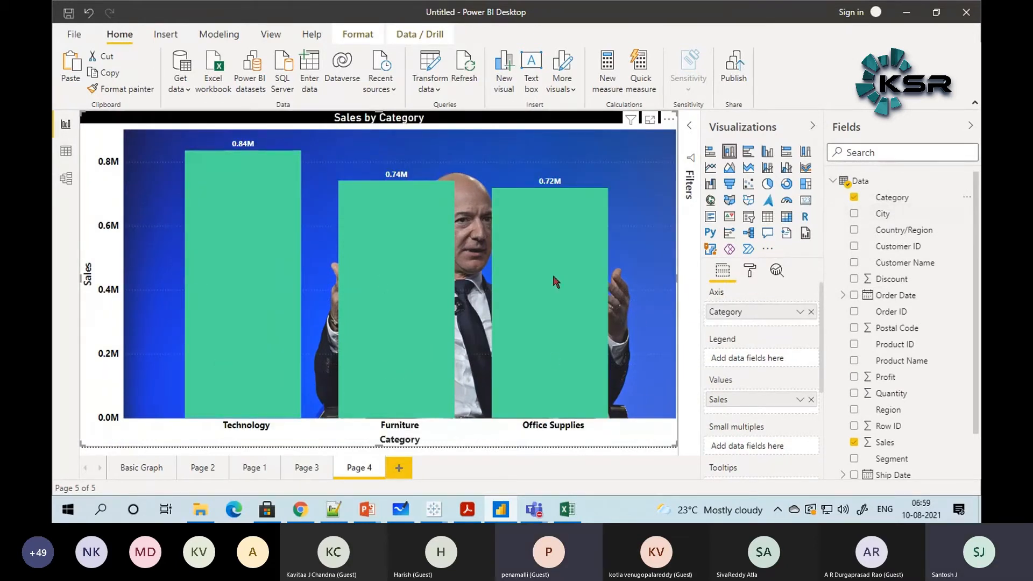
pyautogui.click(811, 312)
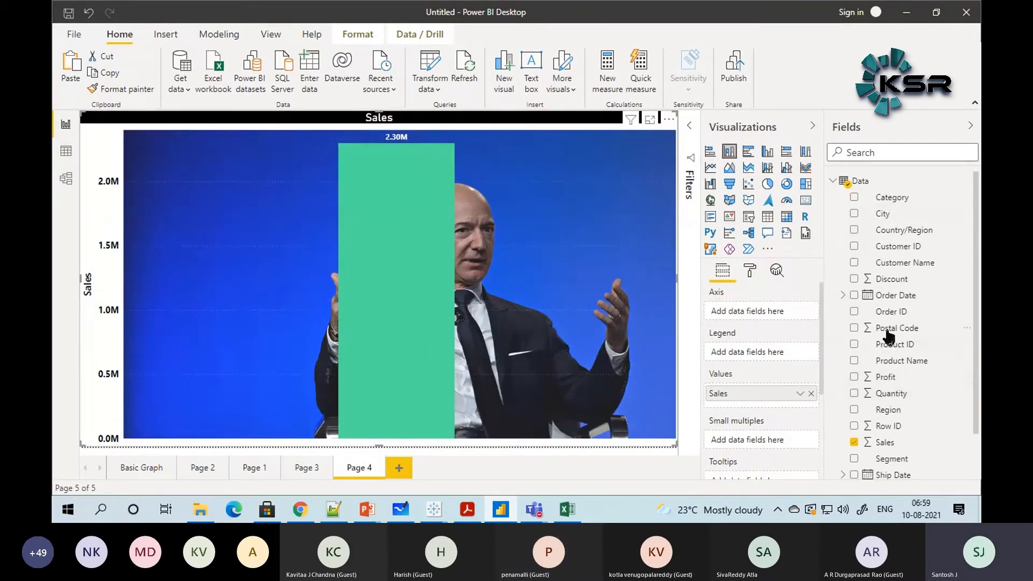
pyautogui.moveTo(892, 412); pyautogui.dragTo(768, 316)
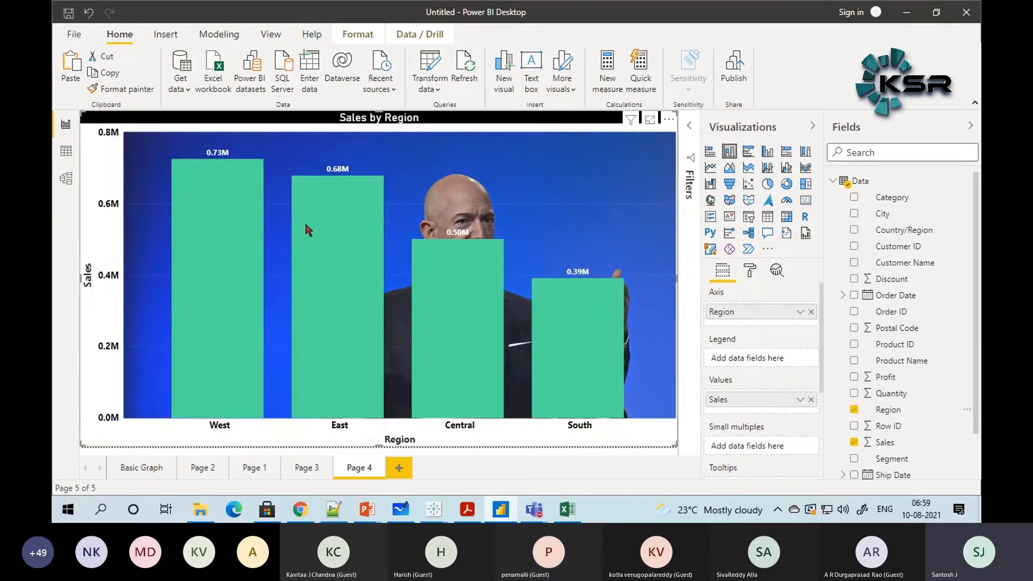
# Step: Review the category charts on the Basic Graph page and Page 2, and return to Page 4
pyautogui.click(134, 467)
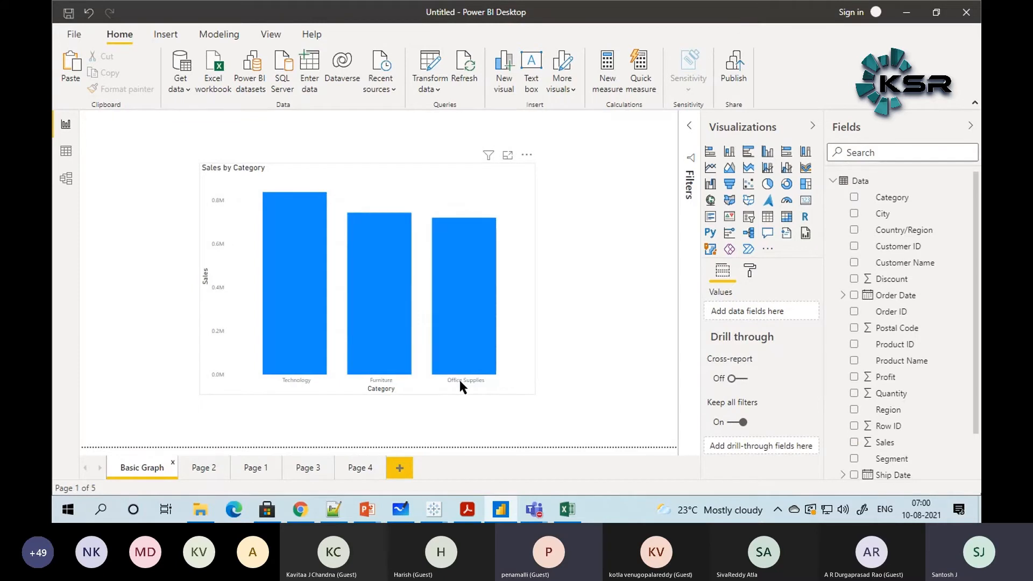
pyautogui.click(197, 467)
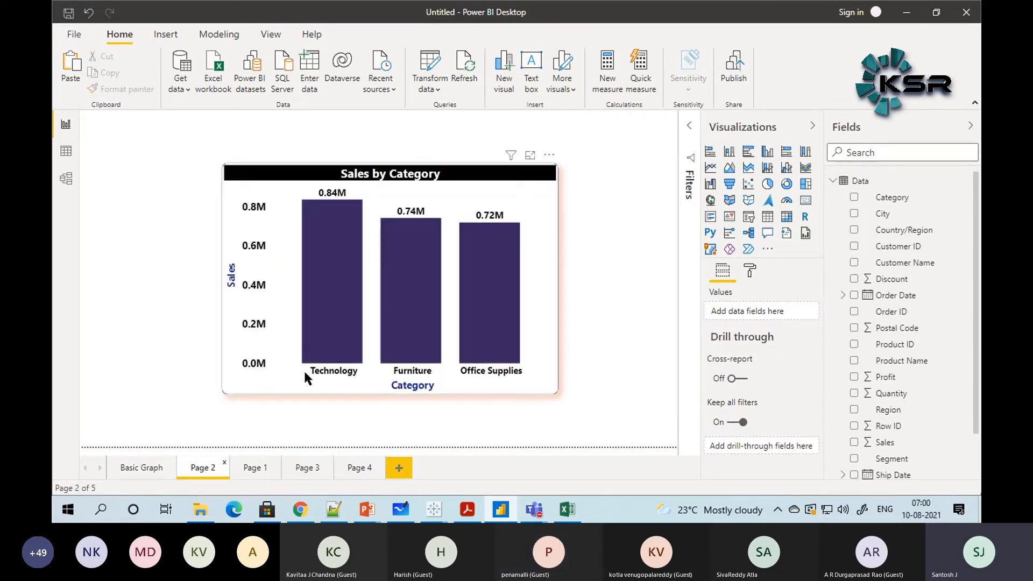
pyautogui.click(359, 468)
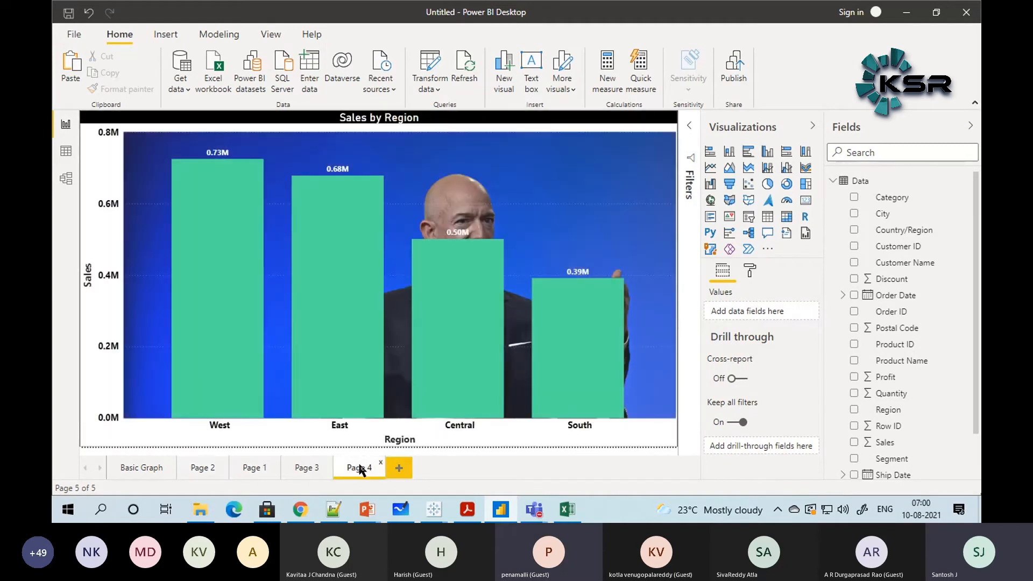
# Step: Replace the Region field on the Page 4 chart's axis with Sub-Category
pyautogui.click(575, 130)
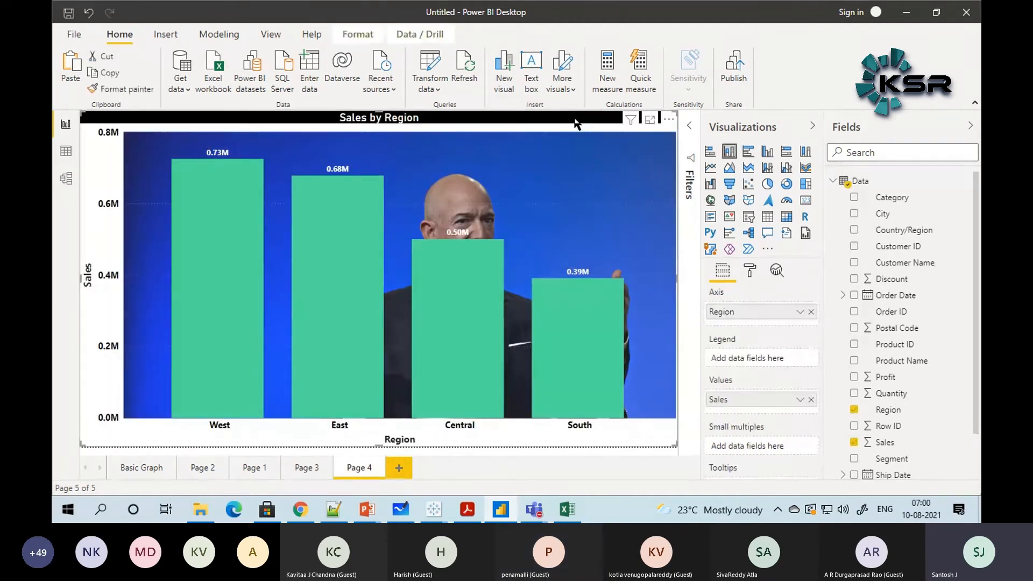
pyautogui.click(811, 311)
pyautogui.scroll(-1, 904, 430)
pyautogui.moveTo(900, 471); pyautogui.dragTo(759, 312)
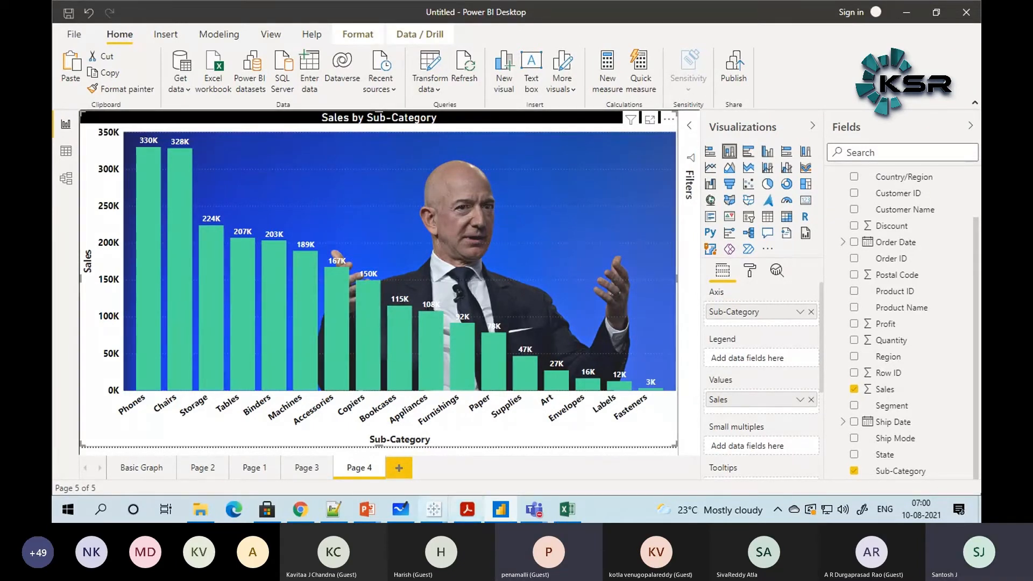
# Step: Look at the unformatted sub-category chart on Page 3 and return to the formatted one on Page 4
pyautogui.click(304, 468)
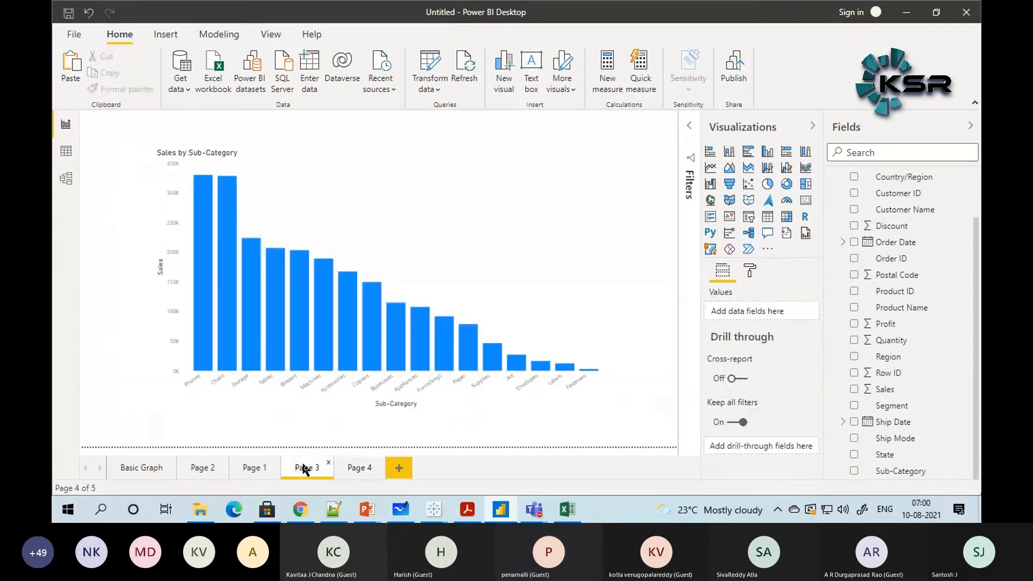
pyautogui.click(363, 468)
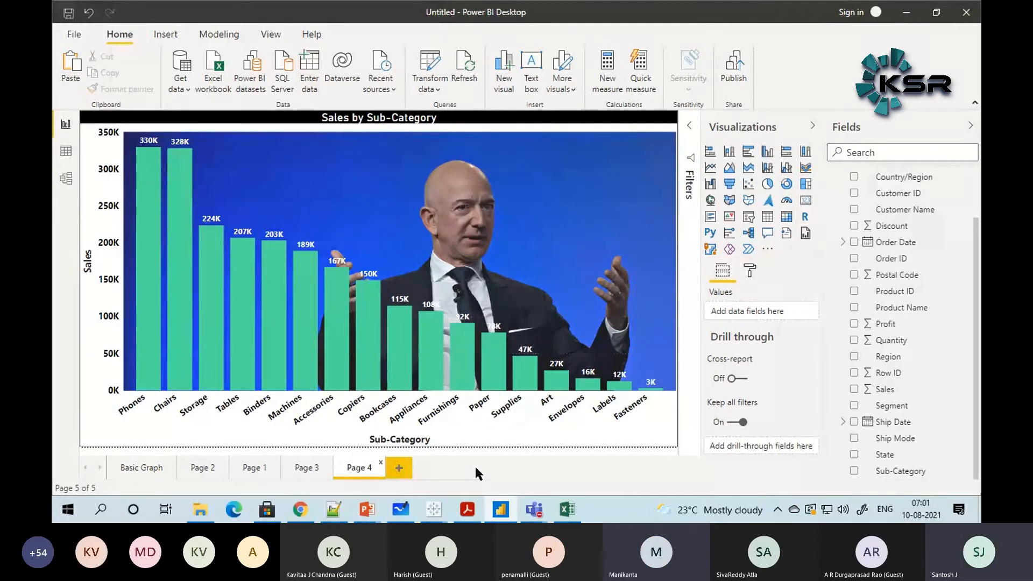
# Step: Copy the Page 4 sub-category chart onto a new page and delete that page again
pyautogui.click(452, 119)
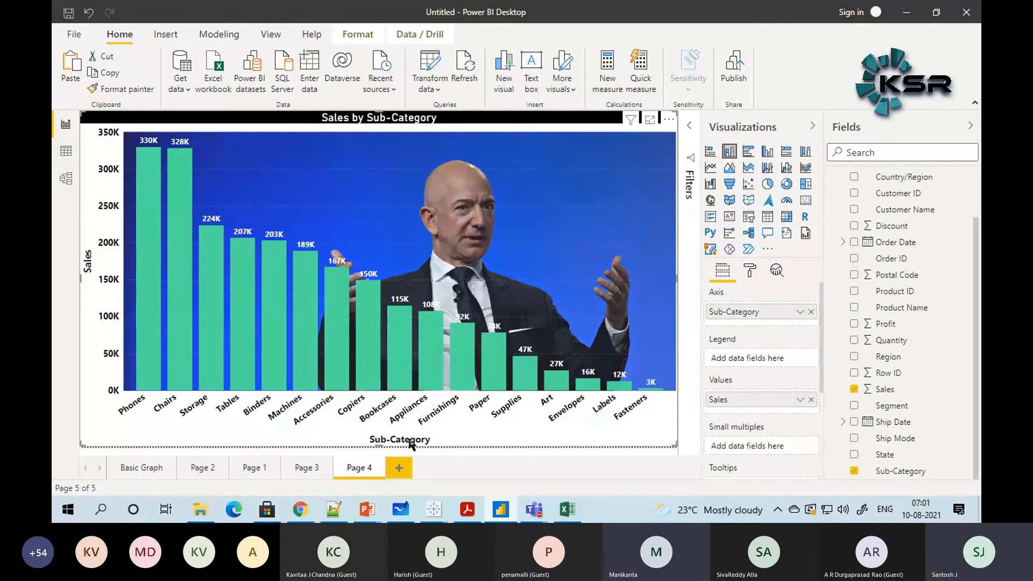
pyautogui.click(399, 468)
pyautogui.hotkey('ctrl', 'v')
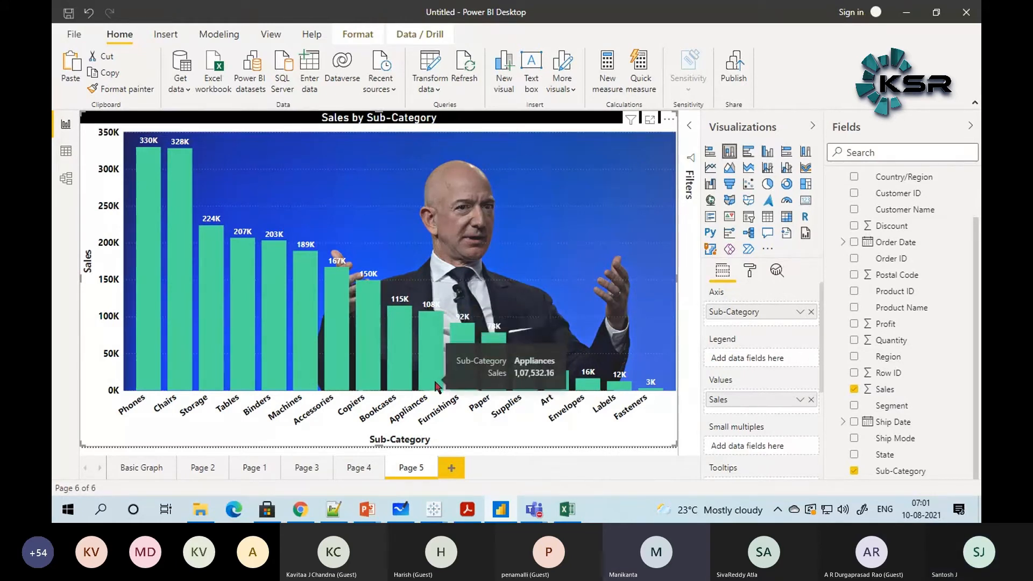
pyautogui.click(432, 465)
pyautogui.click(585, 282)
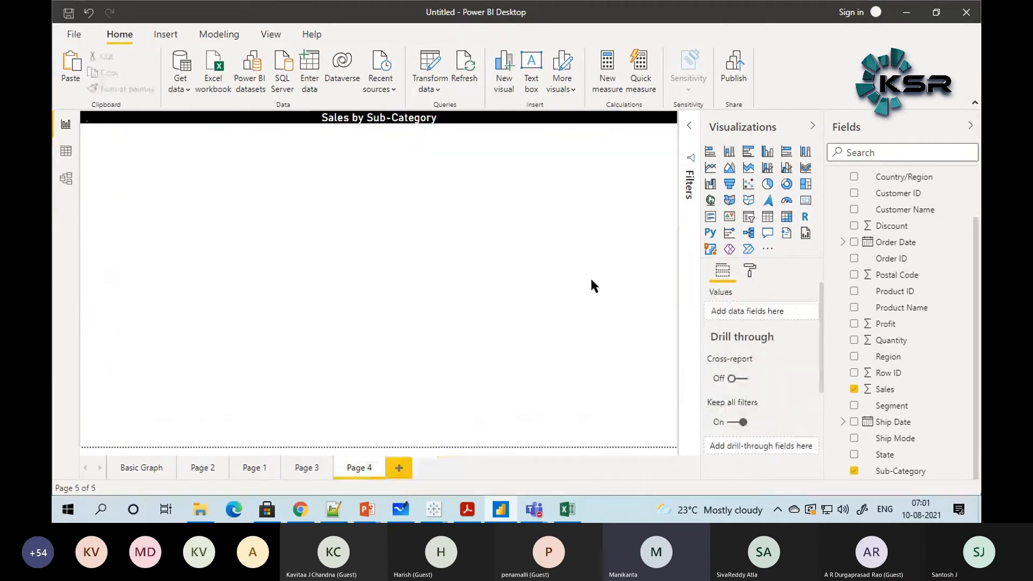
# Step: Compare the plain chart on Page 3 and the two category charts on Page 1, and return to Page 4
pyautogui.click(307, 467)
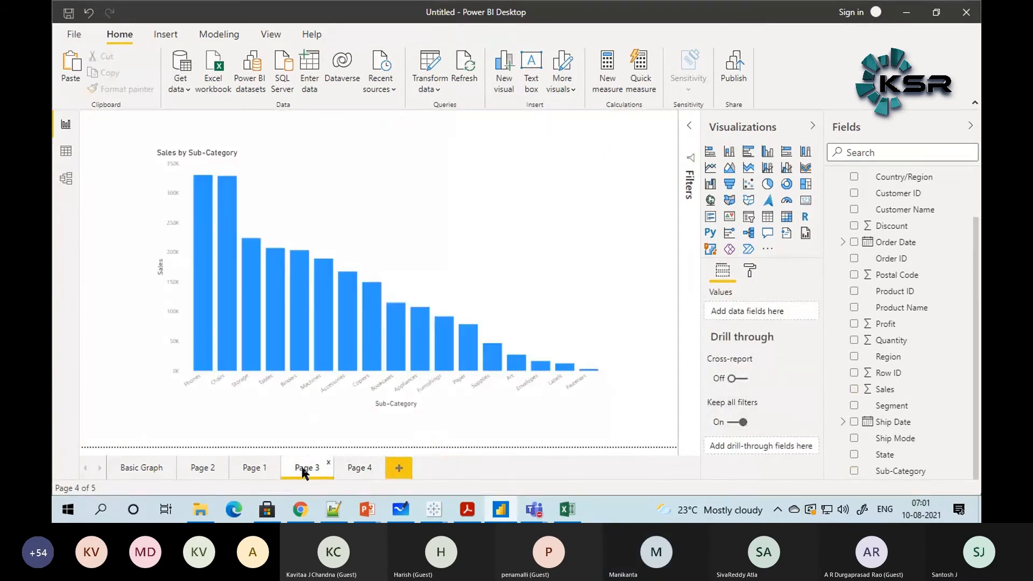
pyautogui.click(272, 176)
pyautogui.click(248, 469)
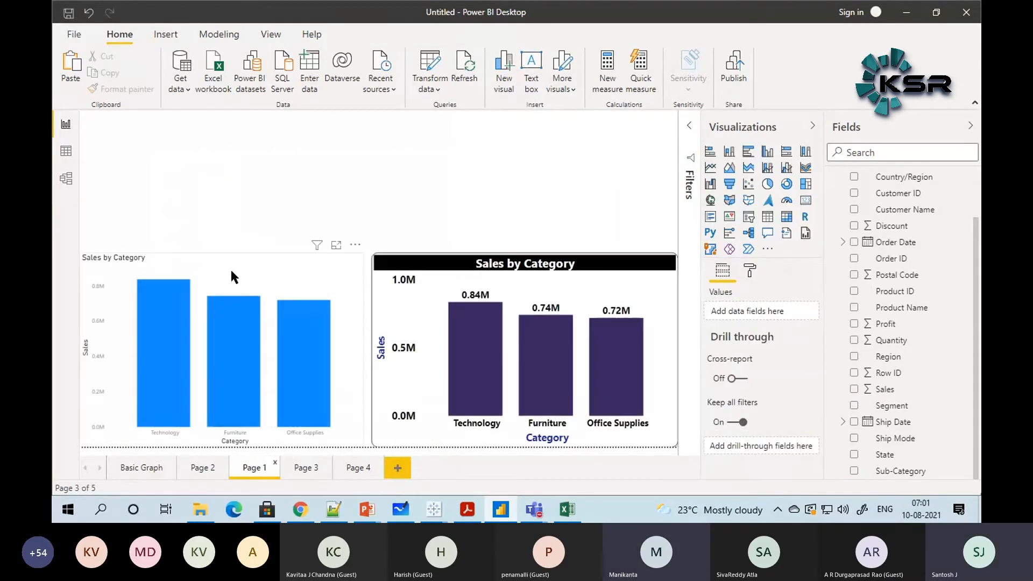
pyautogui.click(262, 257)
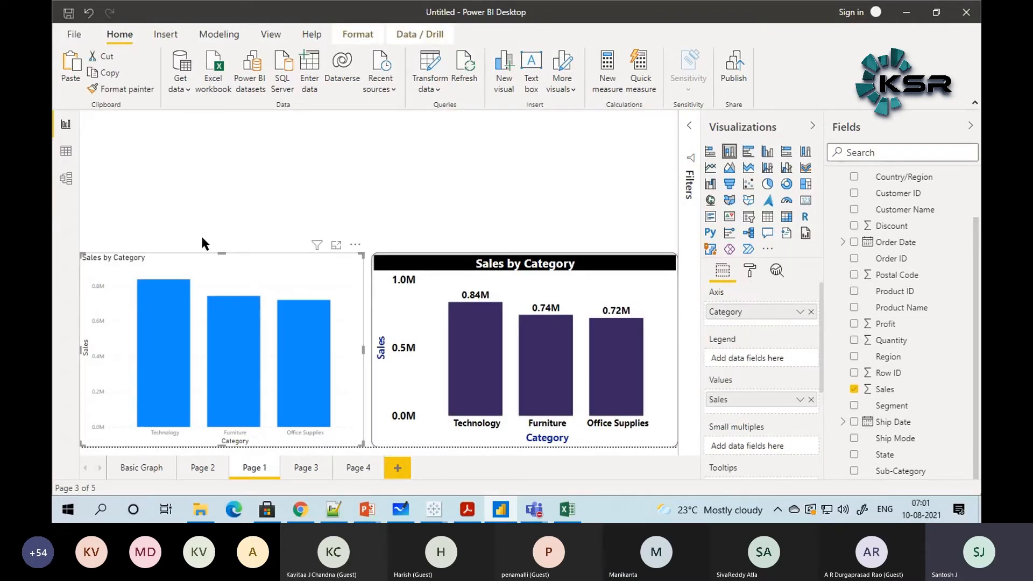
pyautogui.click(395, 268)
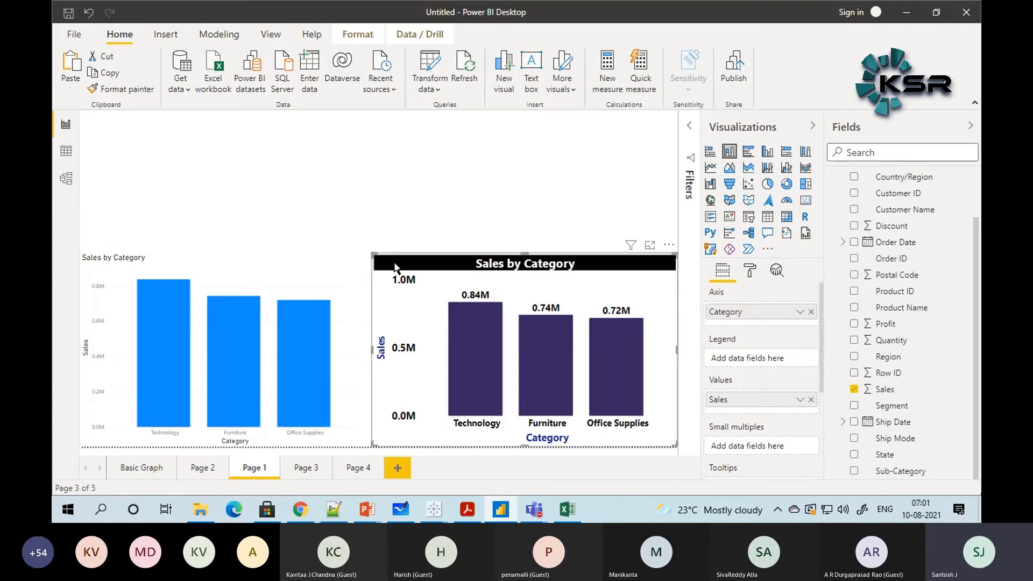
pyautogui.click(358, 468)
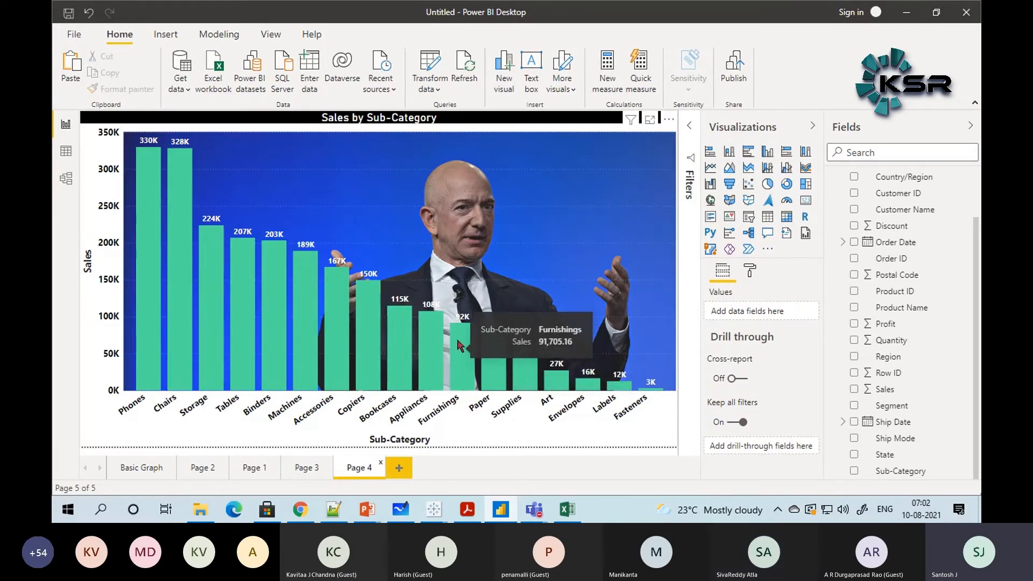
# Step: Switch to Notepad++ and add the line COLUMN CHART below the BASIC CHARTS heading
pyautogui.click(338, 510)
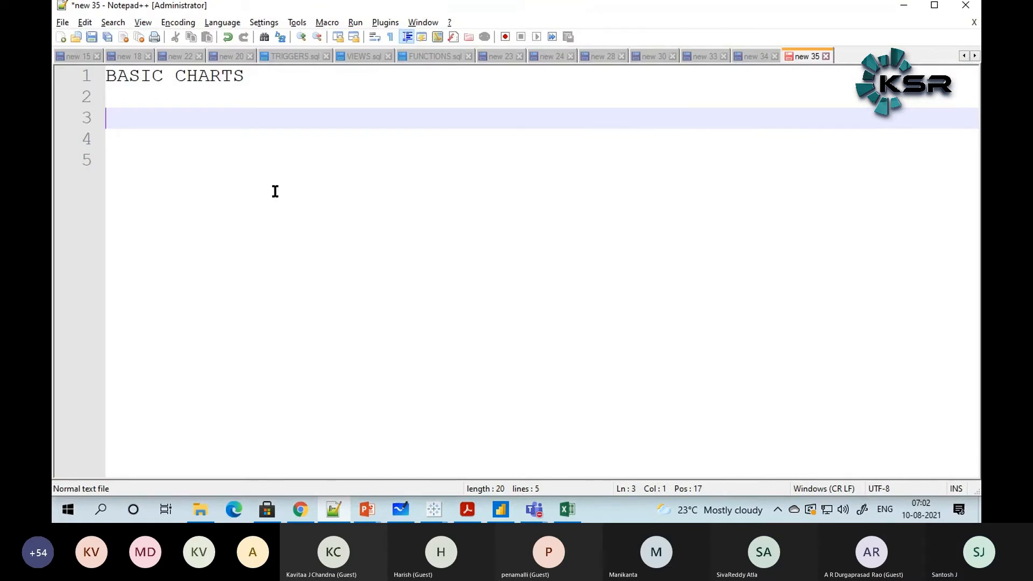
pyautogui.write('LUMN CHART')
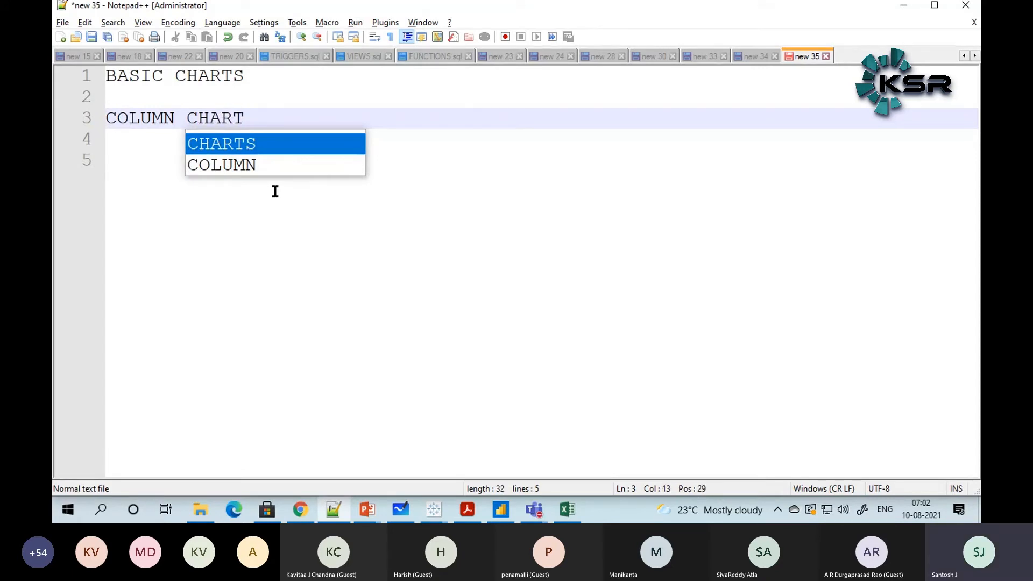
pyautogui.write('S')
pyautogui.press('Return')
pyautogui.press('BackSpace')
pyautogui.press('BackSpace')
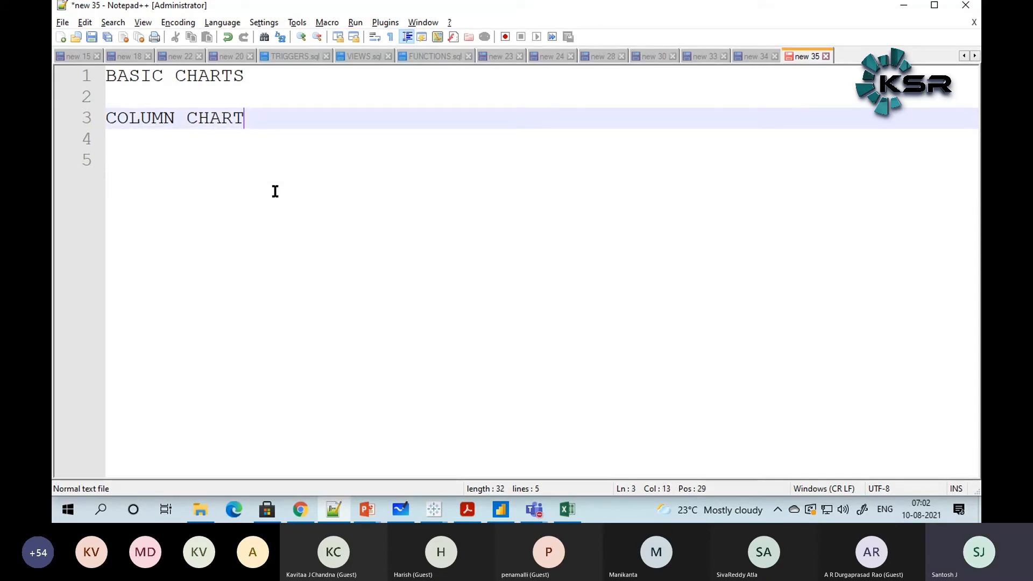
pyautogui.press('Return')
# Step: Return to Power BI Desktop and copy the Page 4 sub-category chart onto a new page
pyautogui.hotkey('alt', 'Tab')
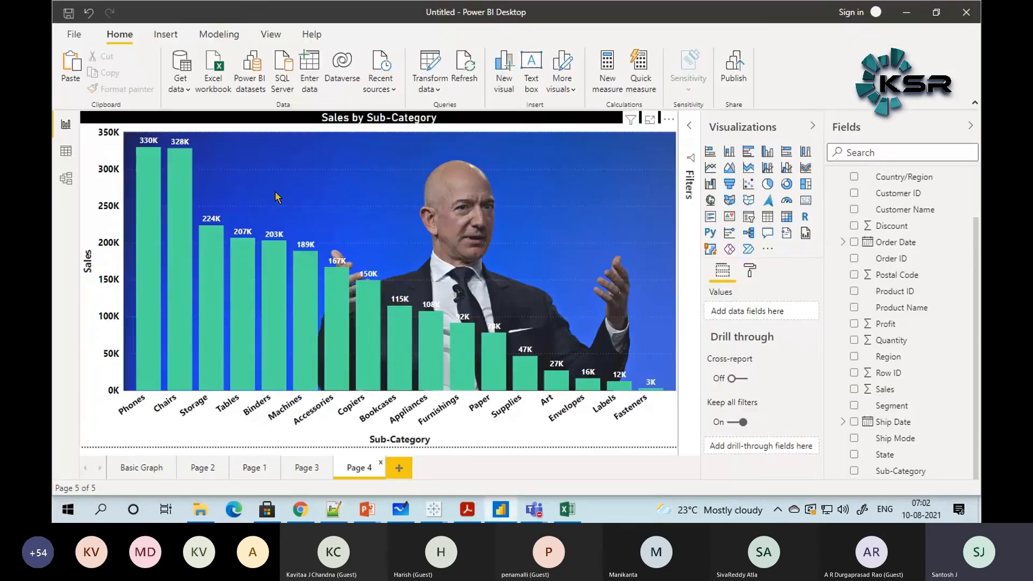
pyautogui.click(280, 125)
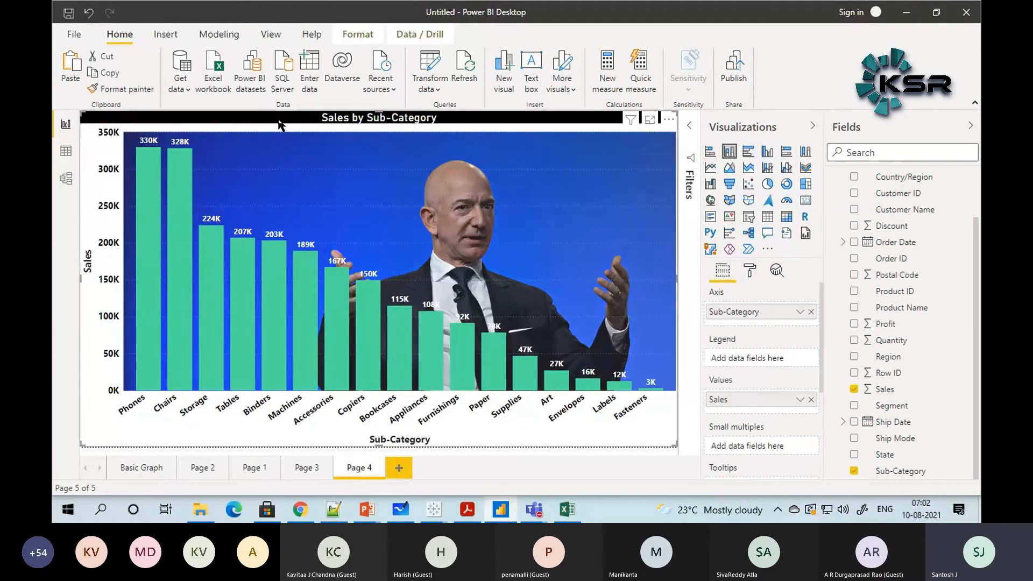
pyautogui.click(397, 468)
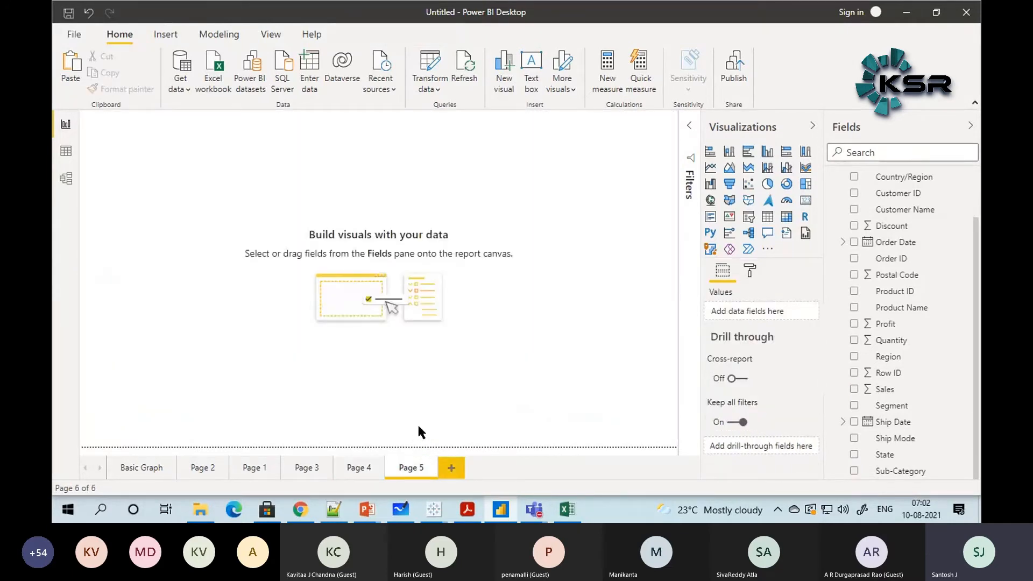
pyautogui.hotkey('ctrl', 'v')
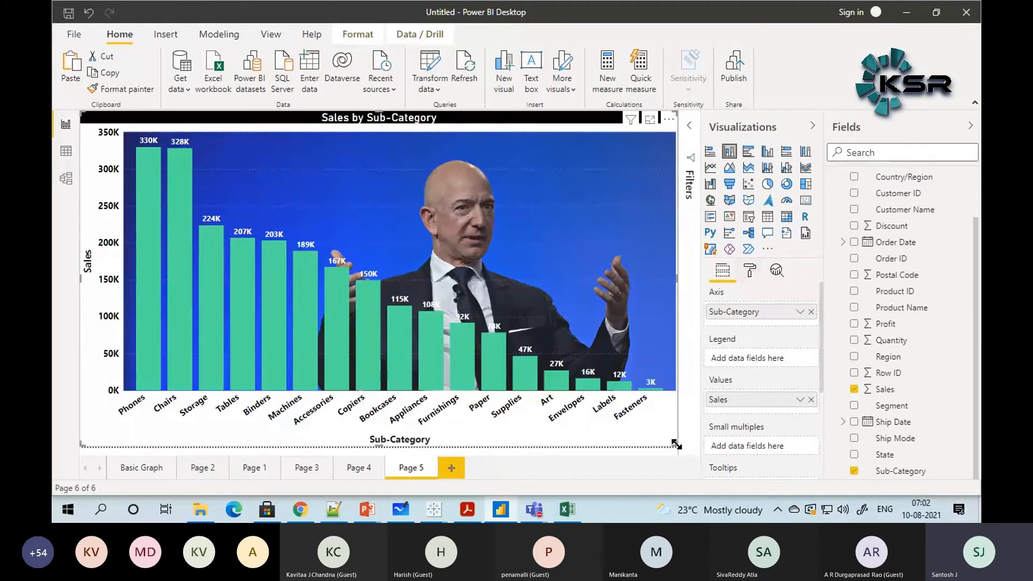
# Step: Shrink the copied chart on Page 5 and center it on the canvas with a margin around it
pyautogui.moveTo(677, 444); pyautogui.dragTo(638, 400)
pyautogui.moveTo(364, 123); pyautogui.dragTo(382, 141)
pyautogui.moveTo(655, 127); pyautogui.dragTo(542, 131)
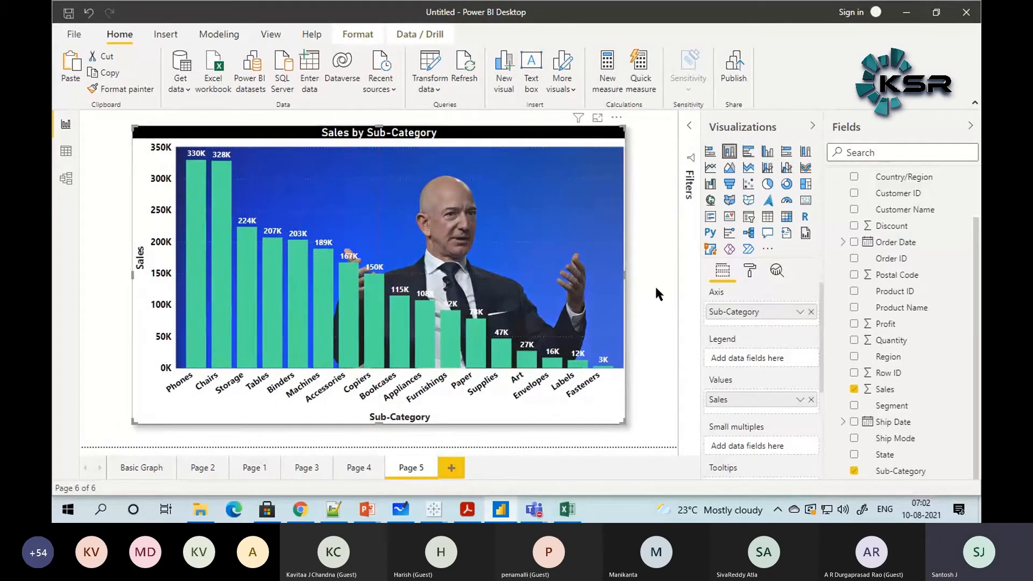
# Step: Change the default column color of the Page 5 chart to dark green (#1D551B)
pyautogui.click(751, 272)
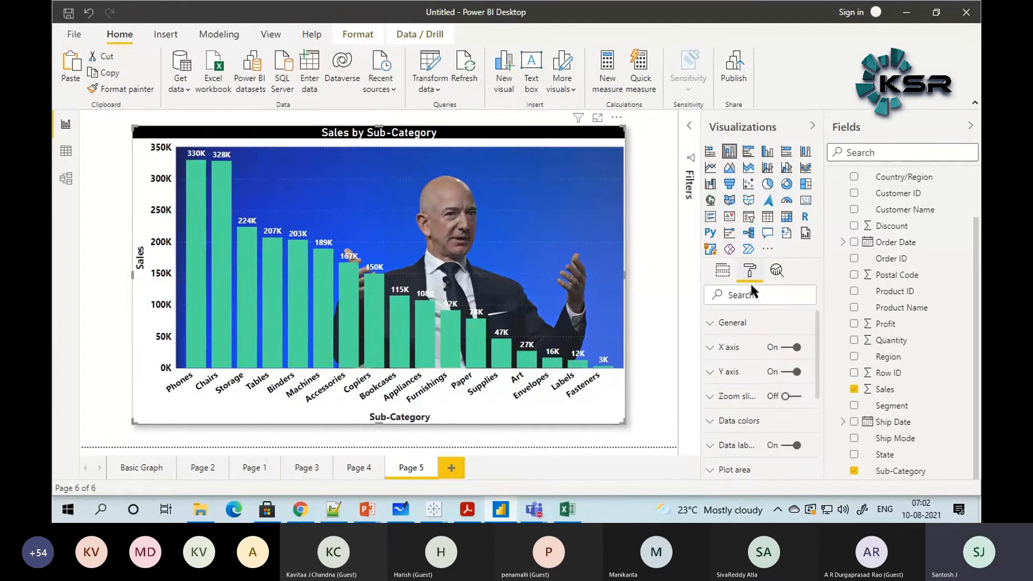
pyautogui.click(726, 420)
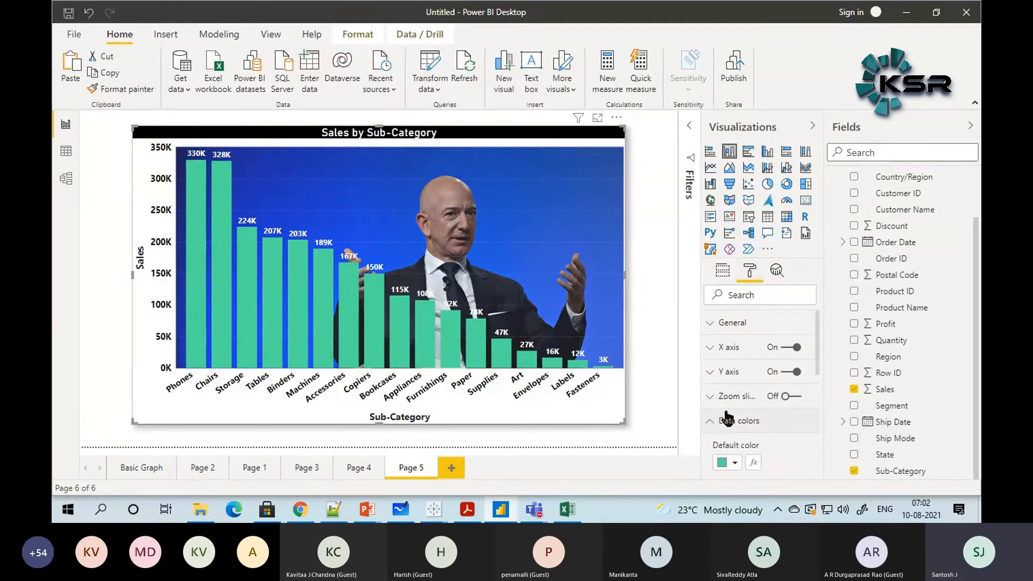
pyautogui.click(729, 462)
pyautogui.click(770, 430)
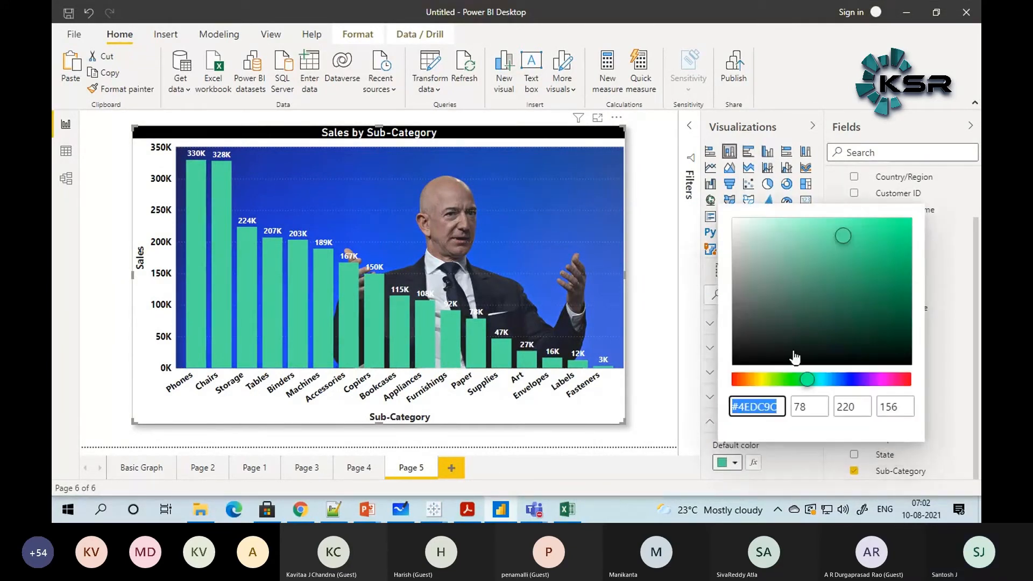
pyautogui.click(790, 380)
pyautogui.click(843, 280)
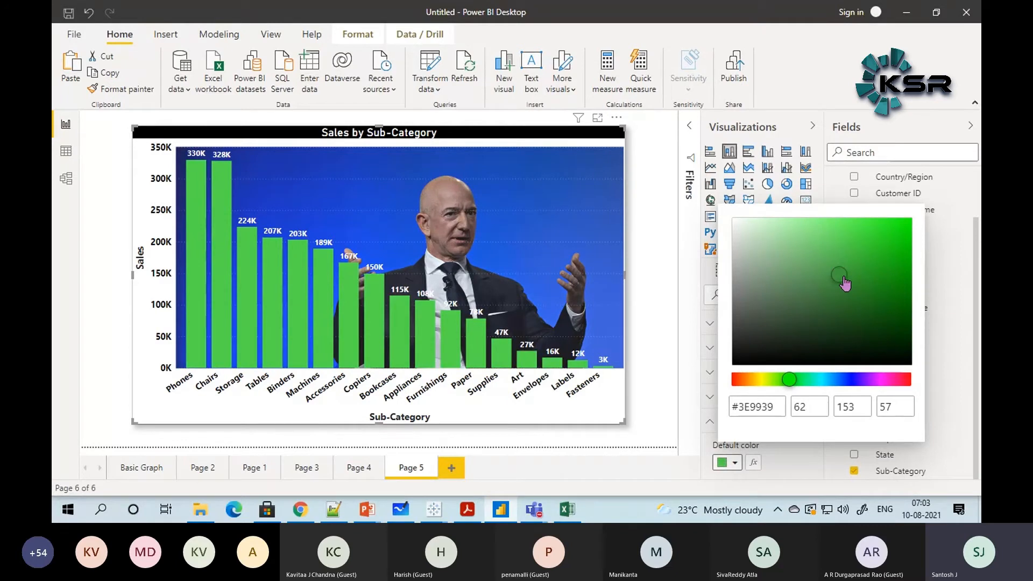
pyautogui.click(831, 236)
pyautogui.click(856, 320)
pyautogui.click(856, 318)
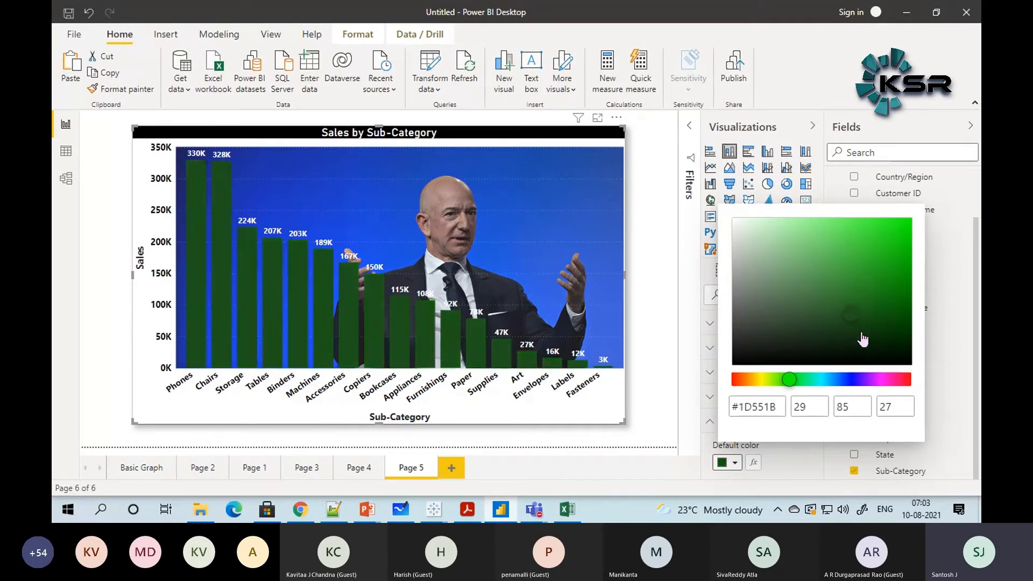
pyautogui.click(738, 462)
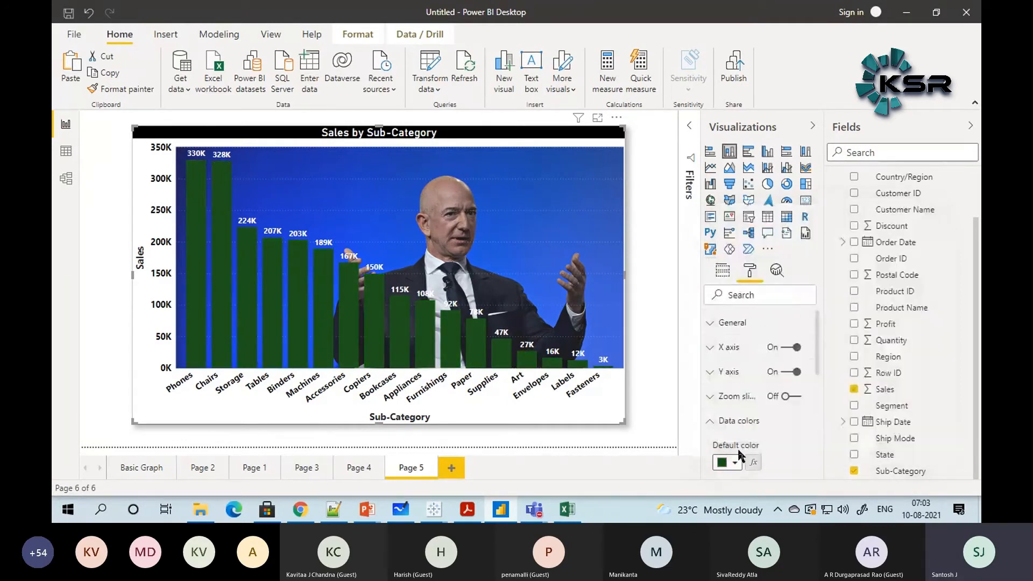
pyautogui.click(711, 422)
# Step: Remove the image from the chart's plot area and set the data label color to black
pyautogui.scroll(-3, 711, 424)
pyautogui.click(713, 334)
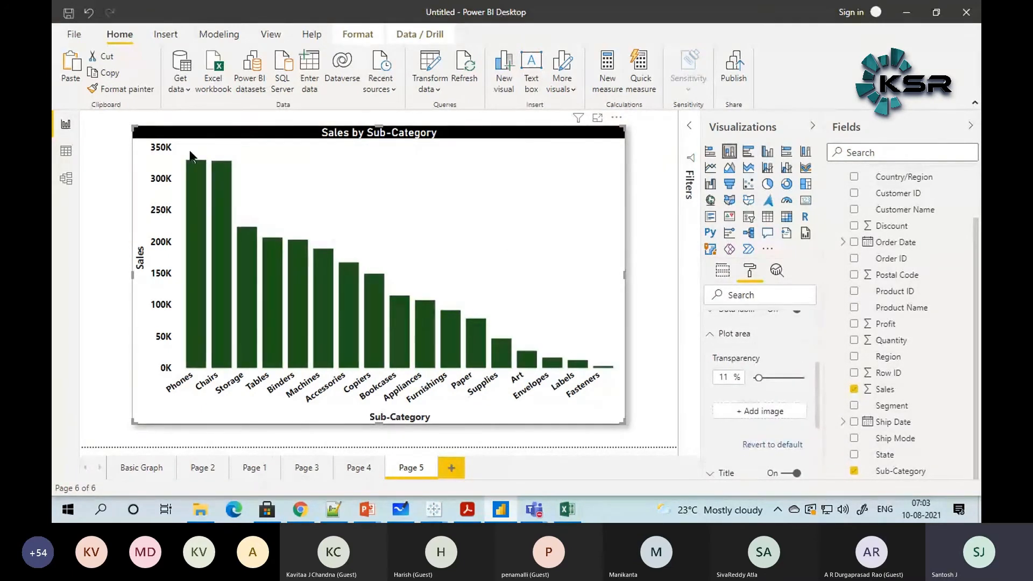
pyautogui.scroll(2, 720, 379)
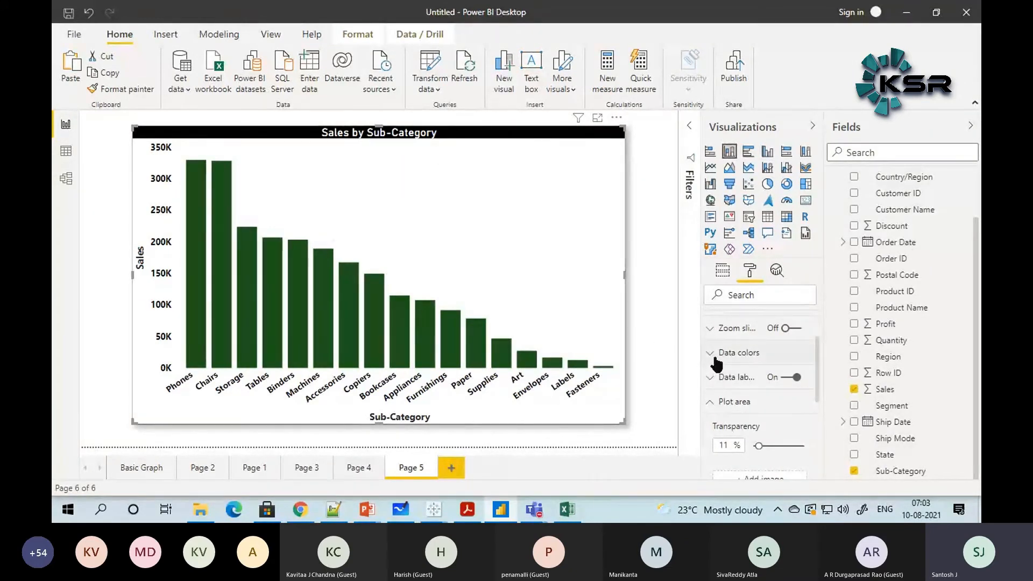
pyautogui.click(724, 377)
pyautogui.scroll(-2, 726, 360)
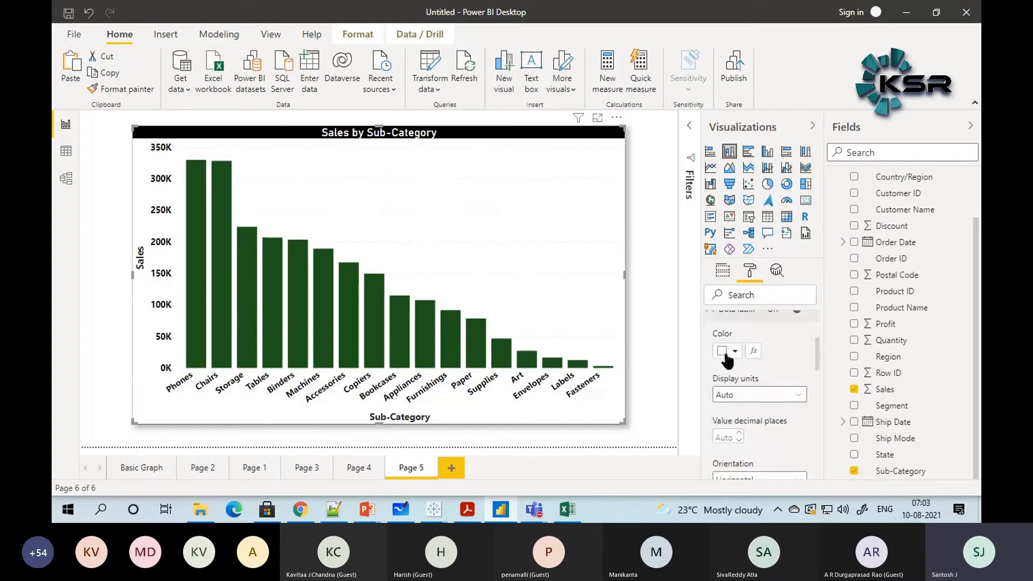
pyautogui.click(727, 352)
pyautogui.click(752, 131)
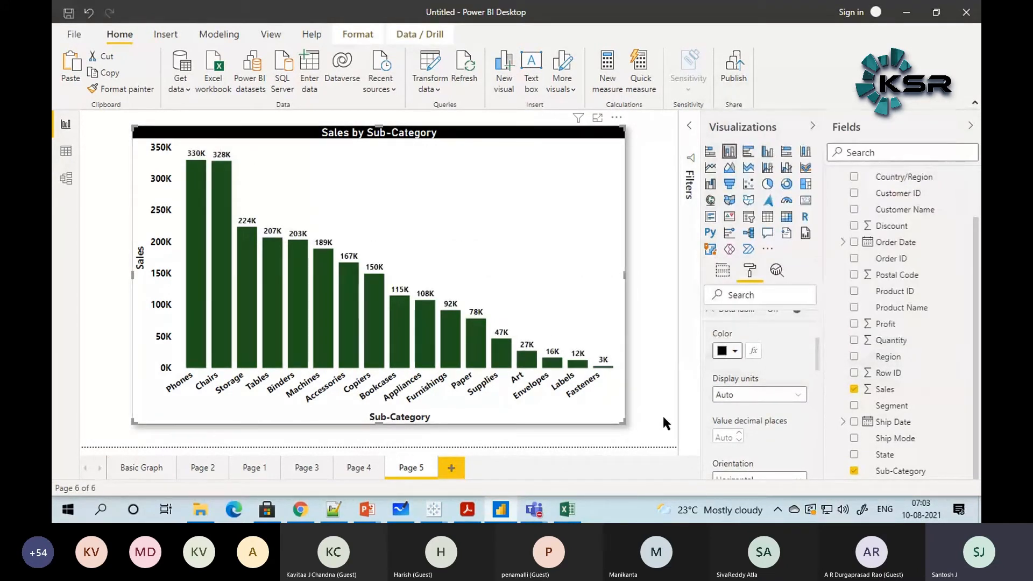
pyautogui.scroll(-2, 754, 441)
# Step: Set the X-axis text size to 18 pt and stretch the chart across the full canvas width and up to its top edge
pyautogui.scroll(5, 754, 437)
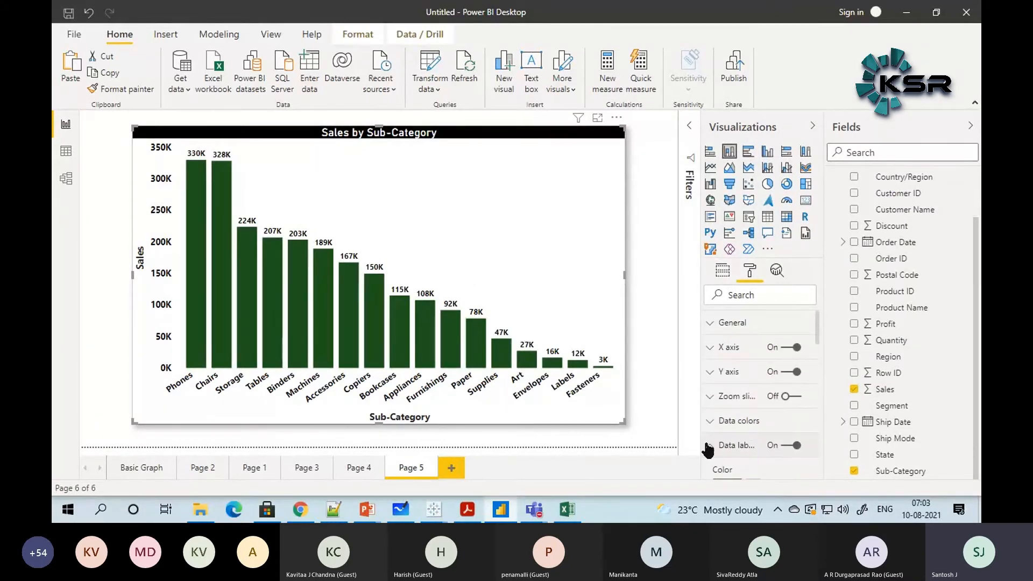
pyautogui.click(711, 348)
pyautogui.click(750, 428)
pyautogui.click(750, 428)
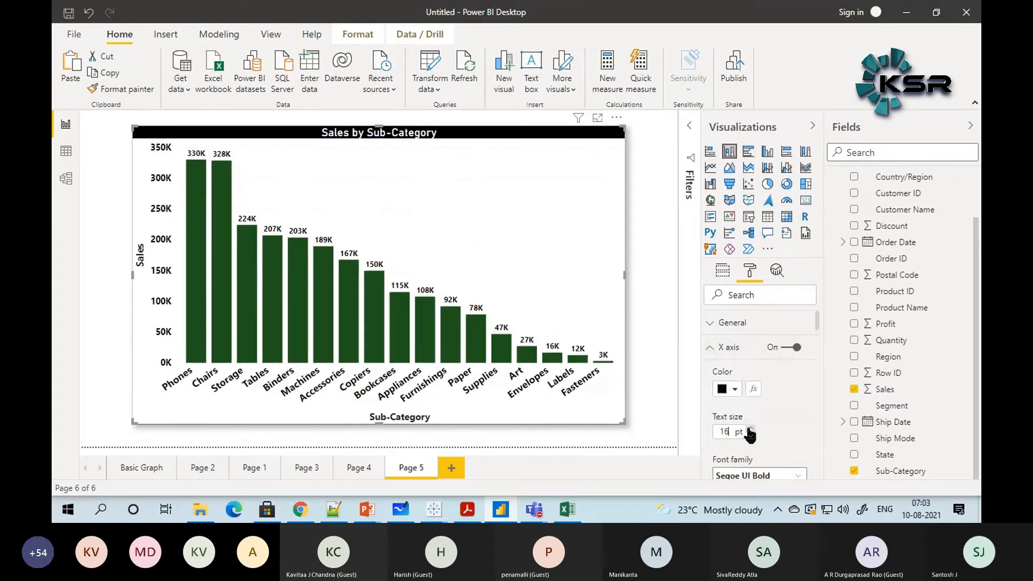
pyautogui.click(750, 429)
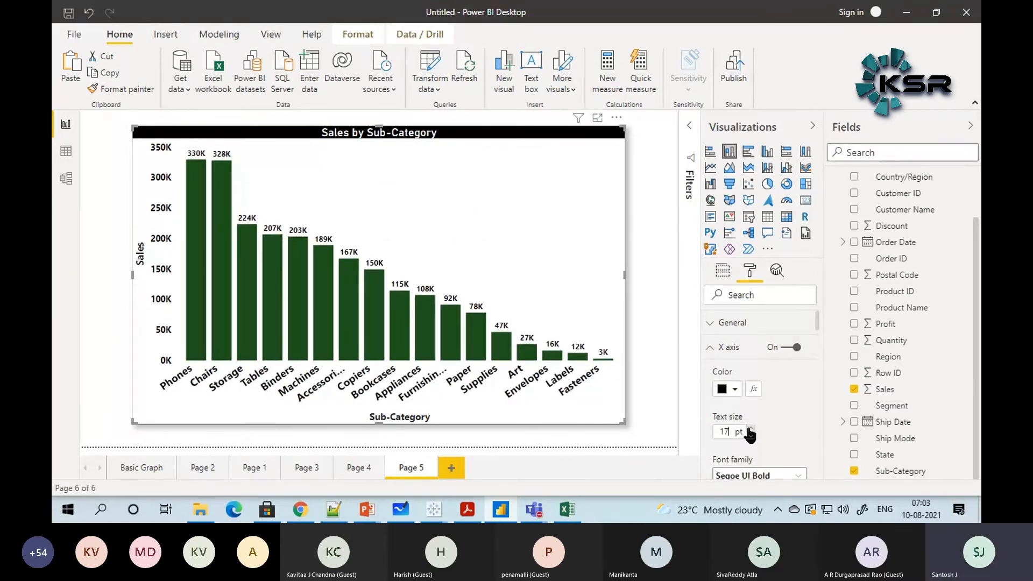
pyautogui.moveTo(628, 423); pyautogui.dragTo(677, 423)
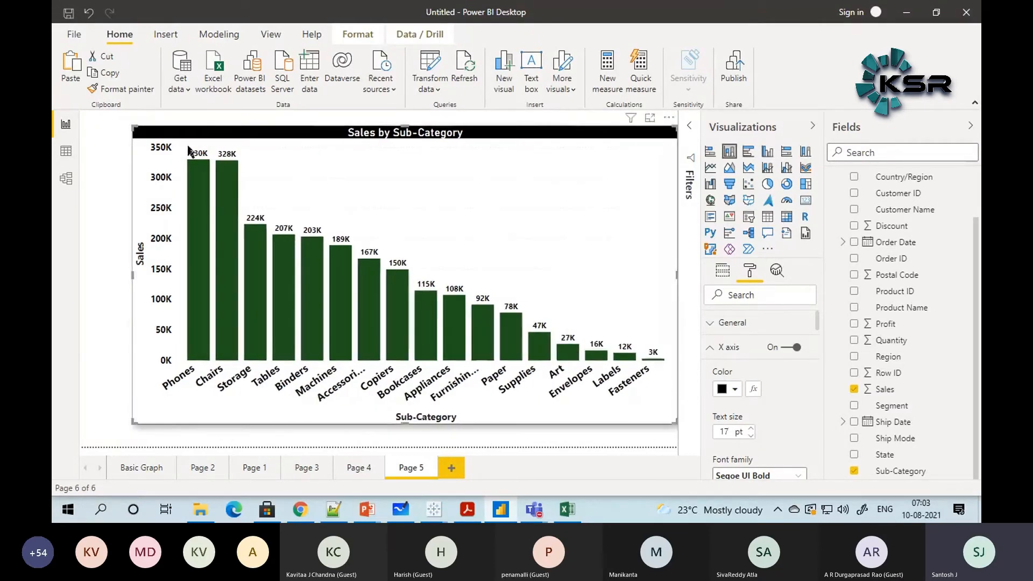
pyautogui.moveTo(129, 126); pyautogui.dragTo(80, 111)
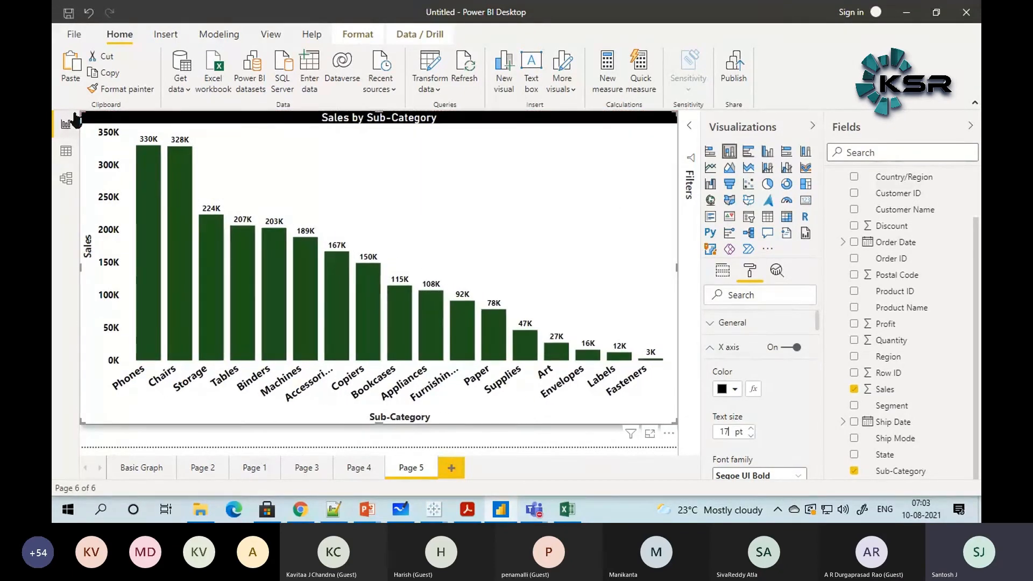
pyautogui.click(750, 429)
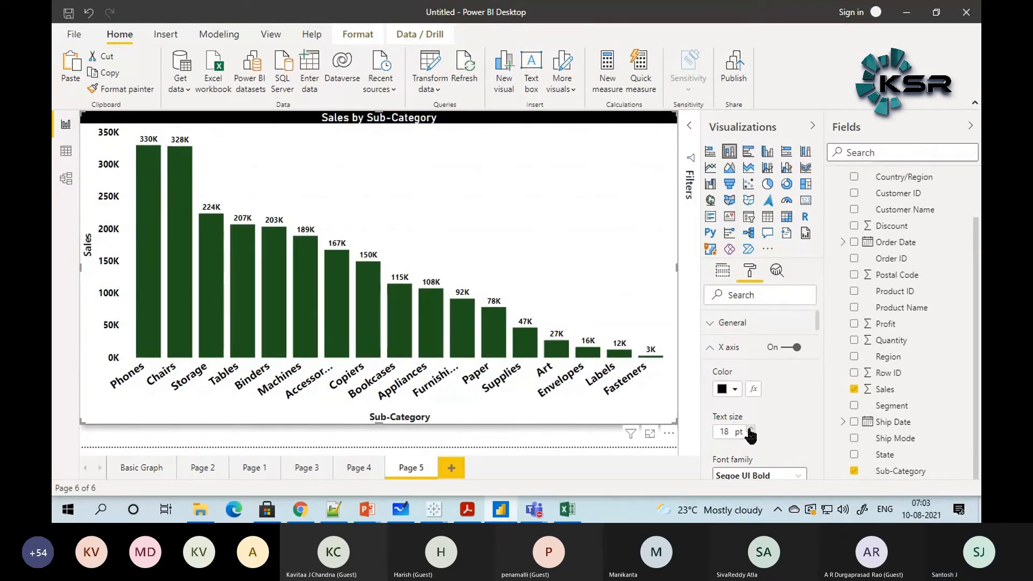
pyautogui.click(712, 348)
# Step: Set the Y-axis text size to 18 pt
pyautogui.click(710, 372)
pyautogui.scroll(-4, 709, 372)
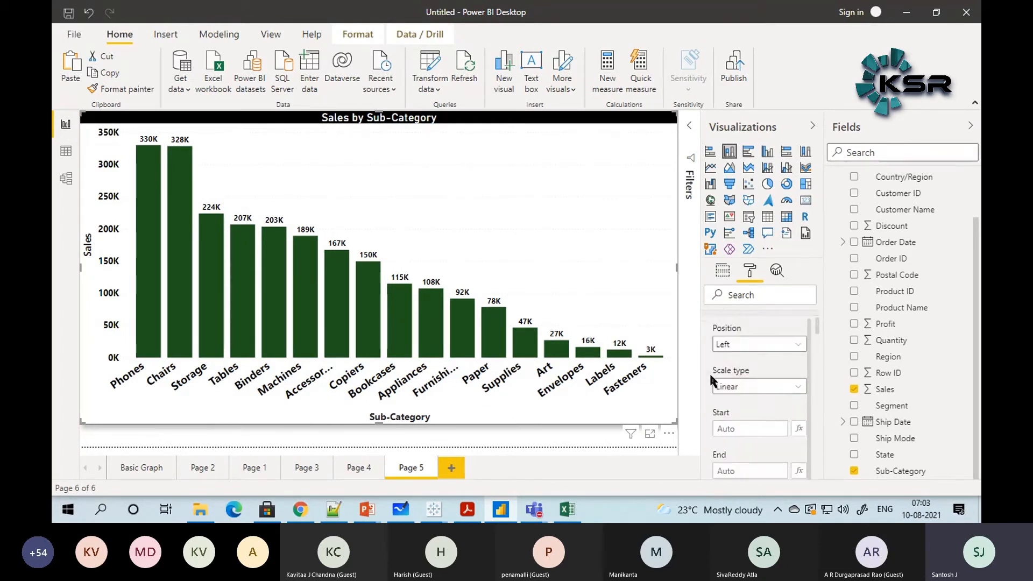
pyautogui.doubleClick(721, 470)
pyautogui.write('18')
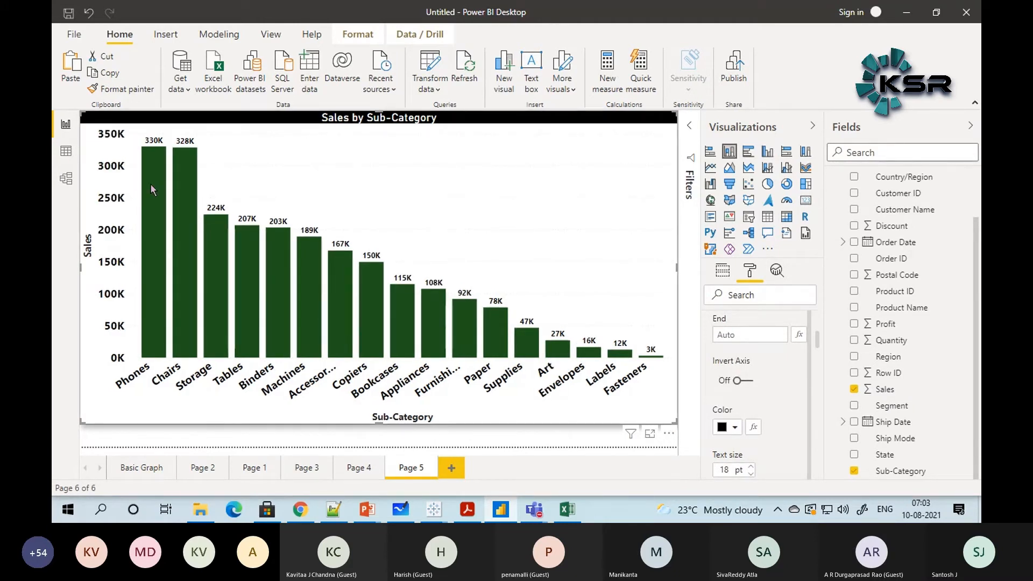
pyautogui.scroll(3, 707, 407)
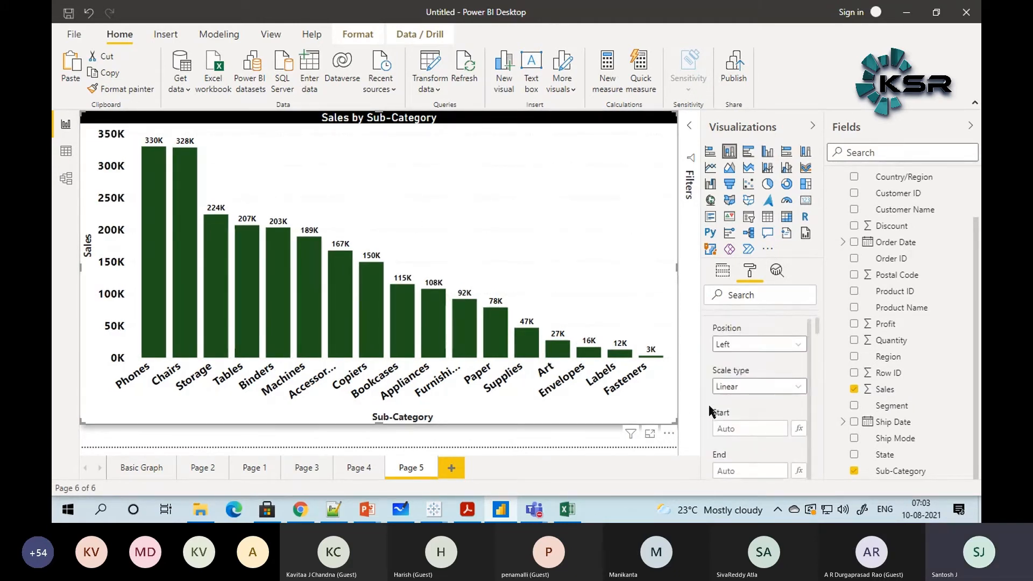
pyautogui.scroll(2, 709, 405)
pyautogui.click(711, 373)
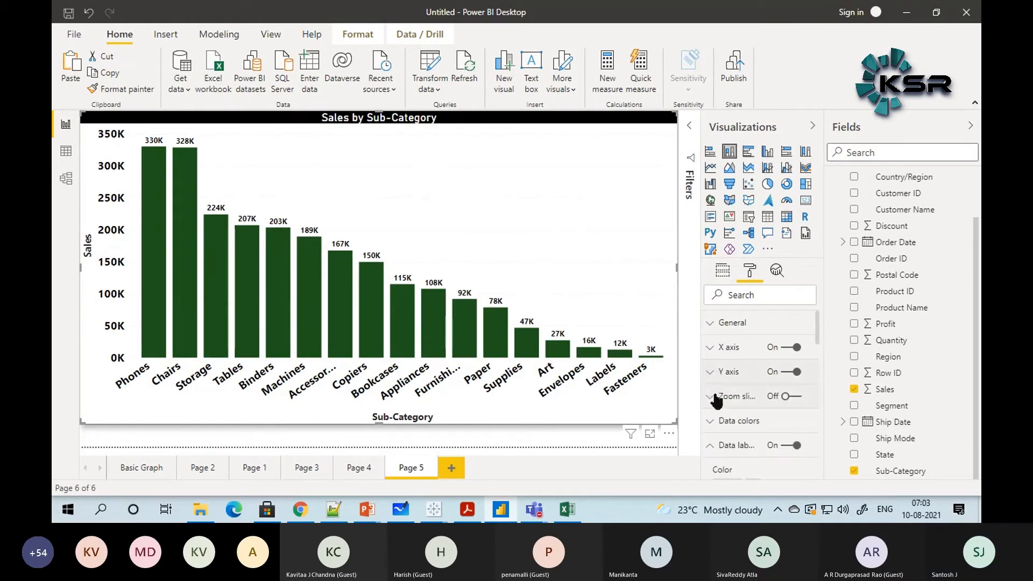
# Step: Increase the data label text size to 15 pt and deselect the chart
pyautogui.click(709, 447)
pyautogui.scroll(-3, 709, 447)
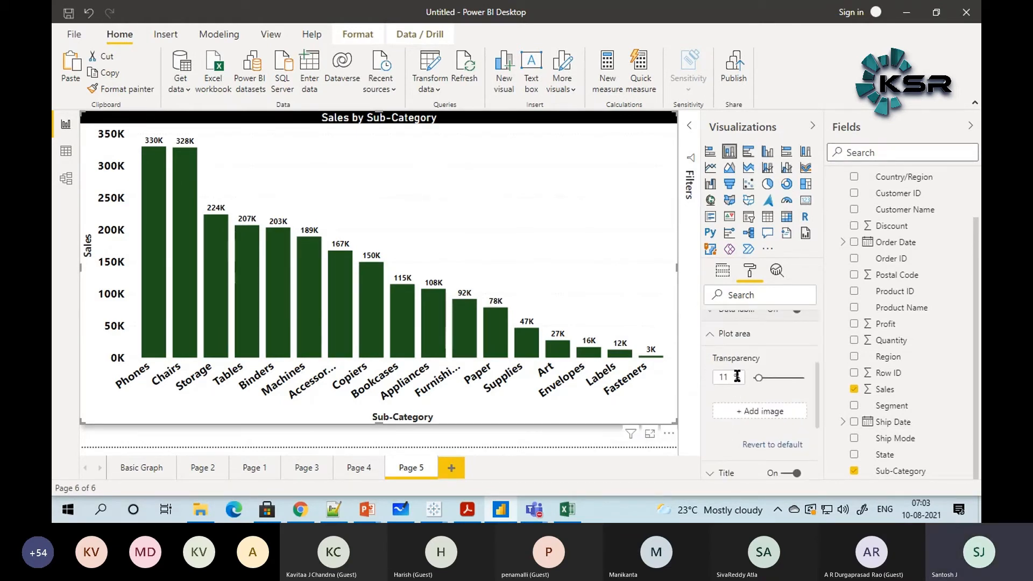
pyautogui.scroll(3, 718, 358)
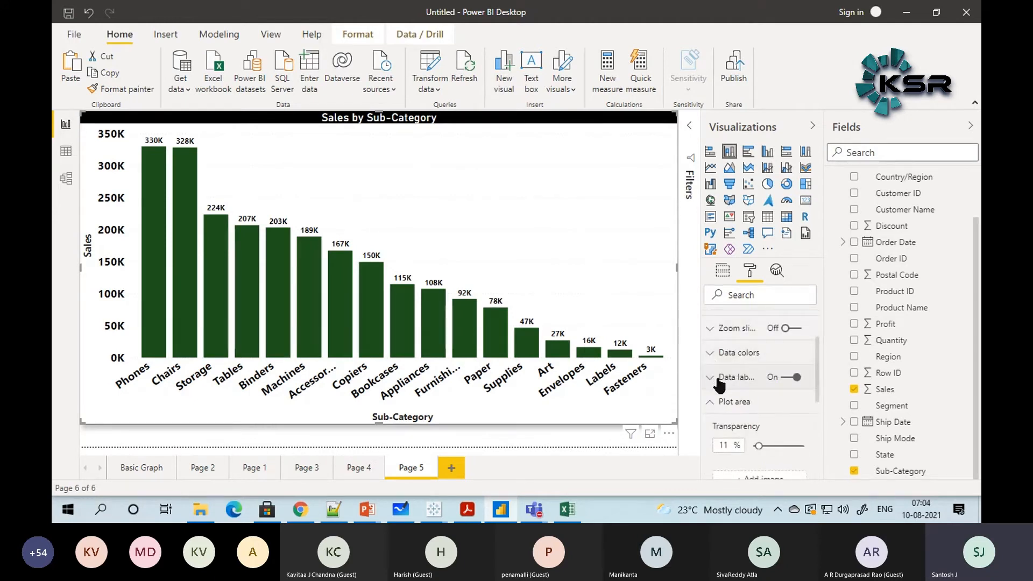
pyautogui.click(715, 378)
pyautogui.scroll(-5, 731, 431)
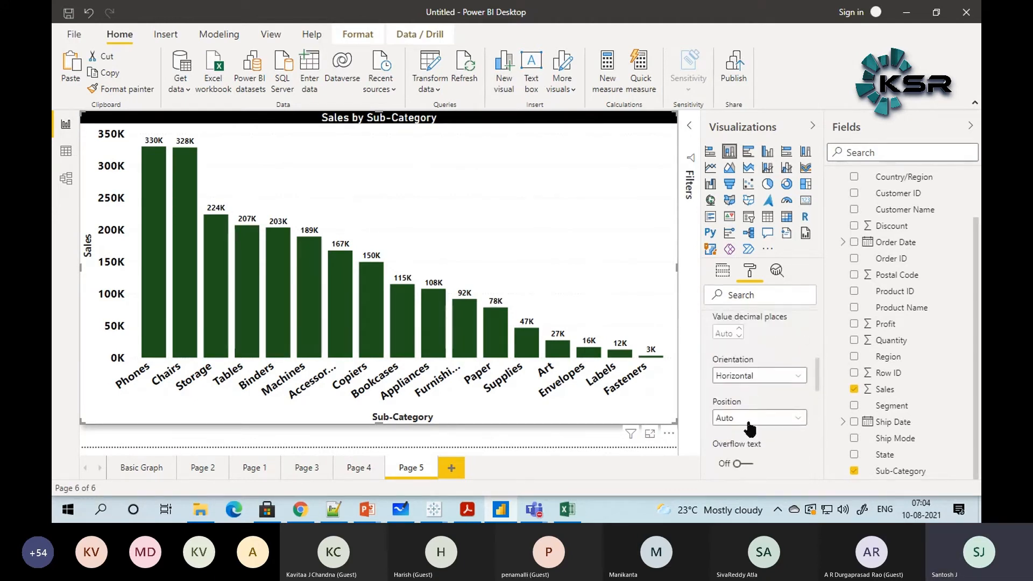
pyautogui.scroll(-3, 748, 439)
pyautogui.click(751, 336)
pyautogui.click(751, 336)
pyautogui.click(751, 336)
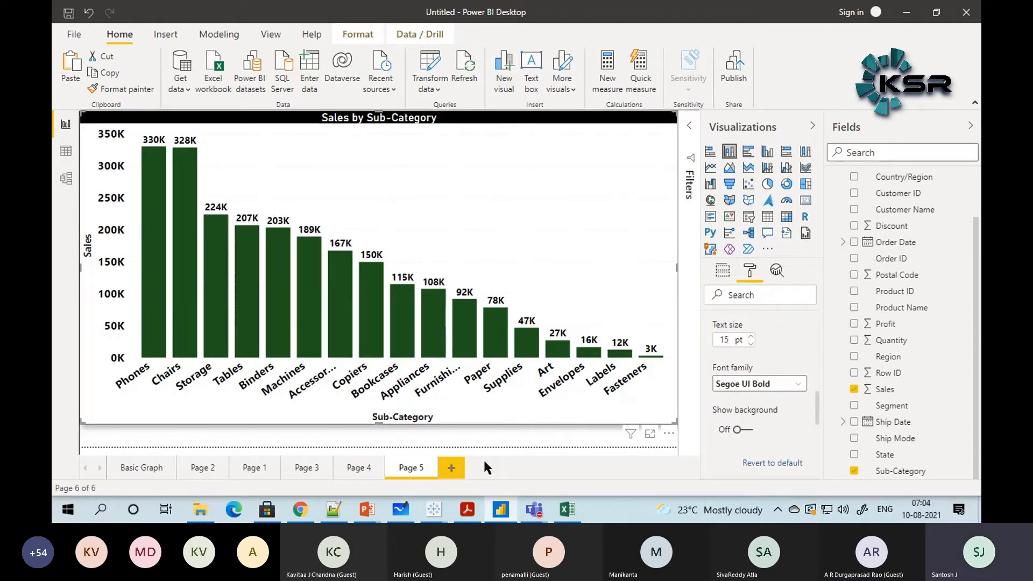
pyautogui.click(502, 426)
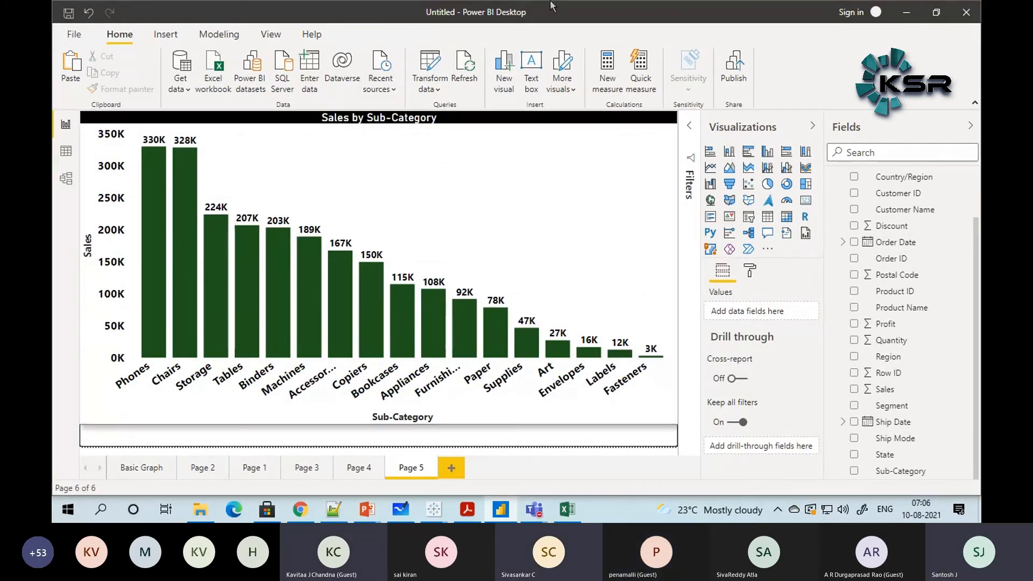
# Step: Set the display units of the sub-category chart's data labels to None
pyautogui.click(662, 126)
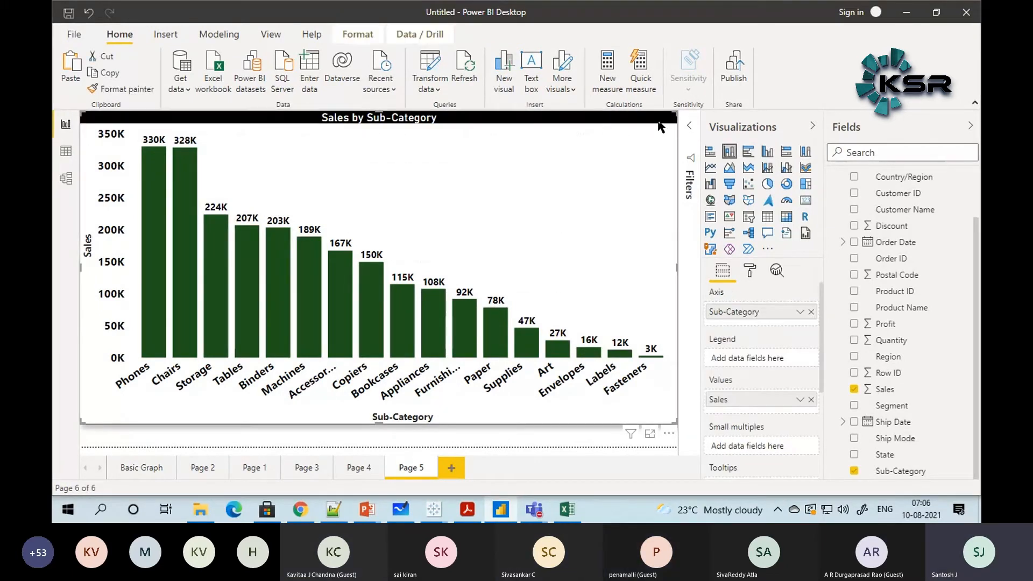
pyautogui.click(750, 271)
pyautogui.scroll(-5, 716, 414)
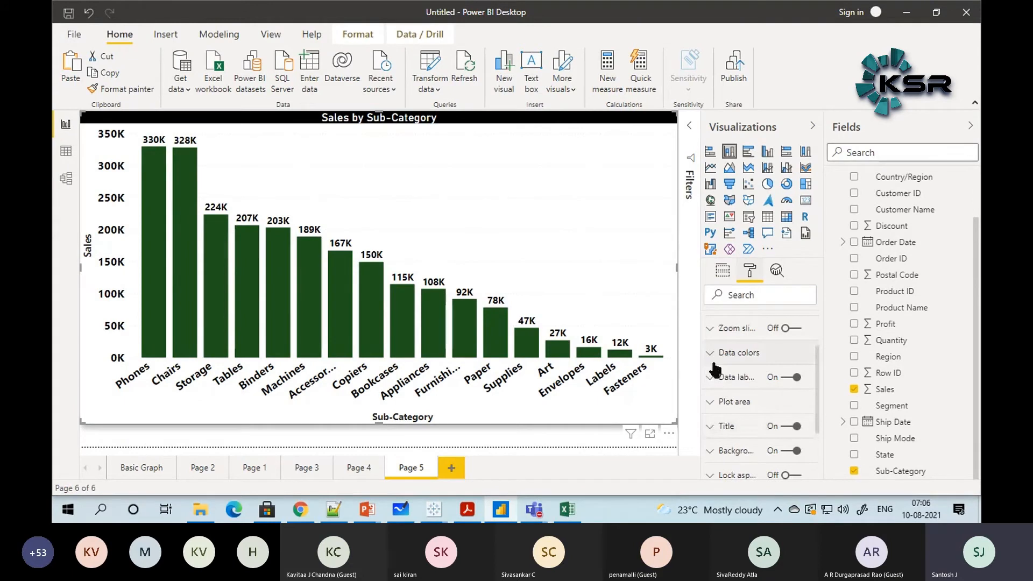
pyautogui.click(713, 378)
pyautogui.scroll(-2, 709, 395)
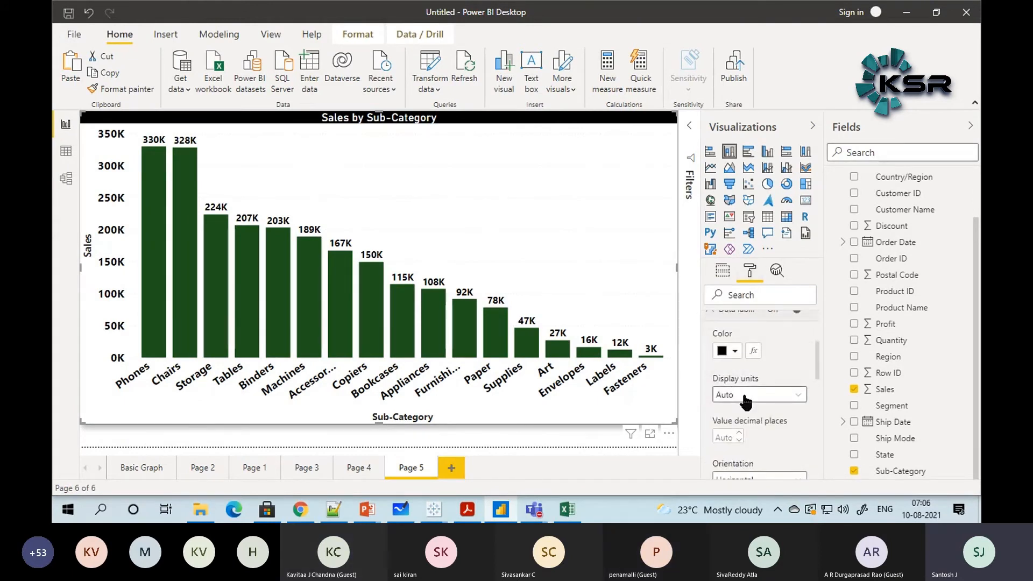
pyautogui.click(745, 402)
pyautogui.click(742, 425)
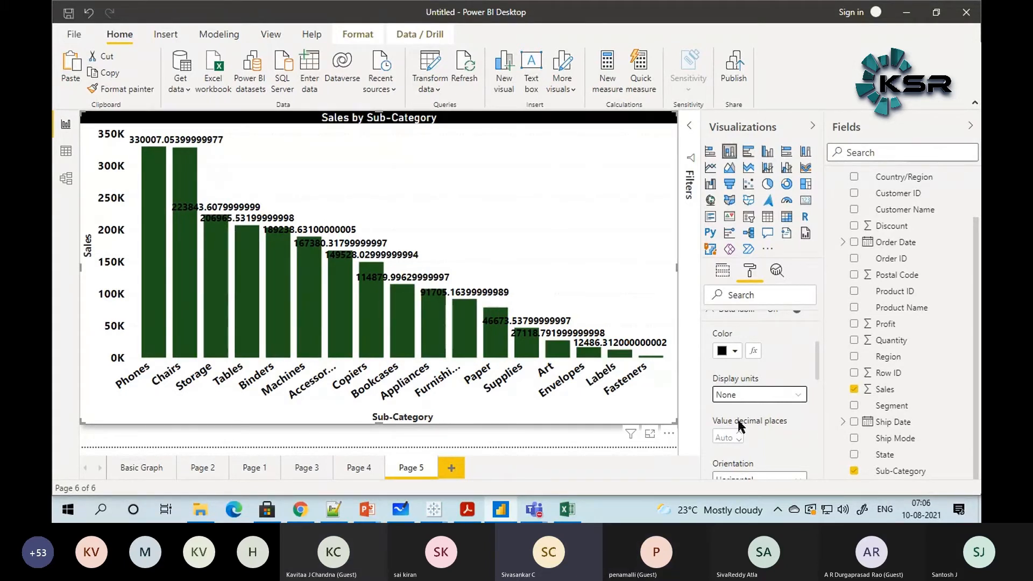
# Step: Try Thousands and Millions as the data labels' display units, and return the setting to Auto
pyautogui.click(743, 395)
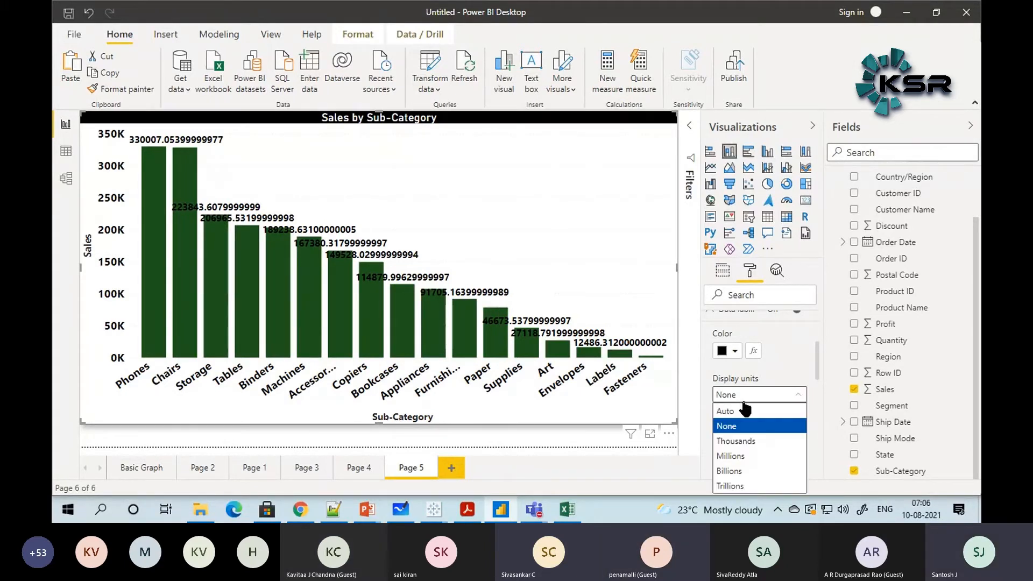
pyautogui.click(738, 442)
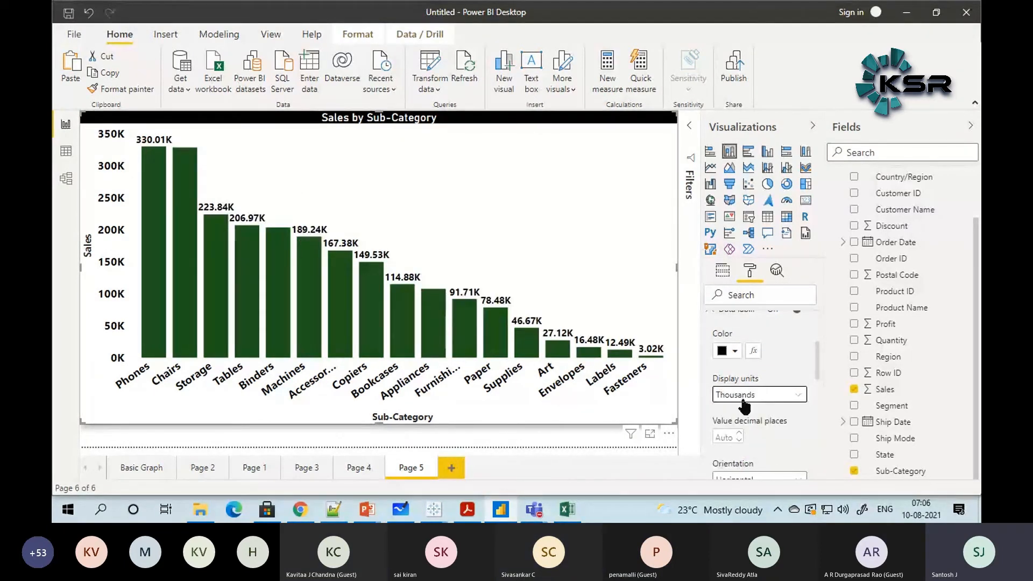
pyautogui.click(743, 403)
pyautogui.click(736, 458)
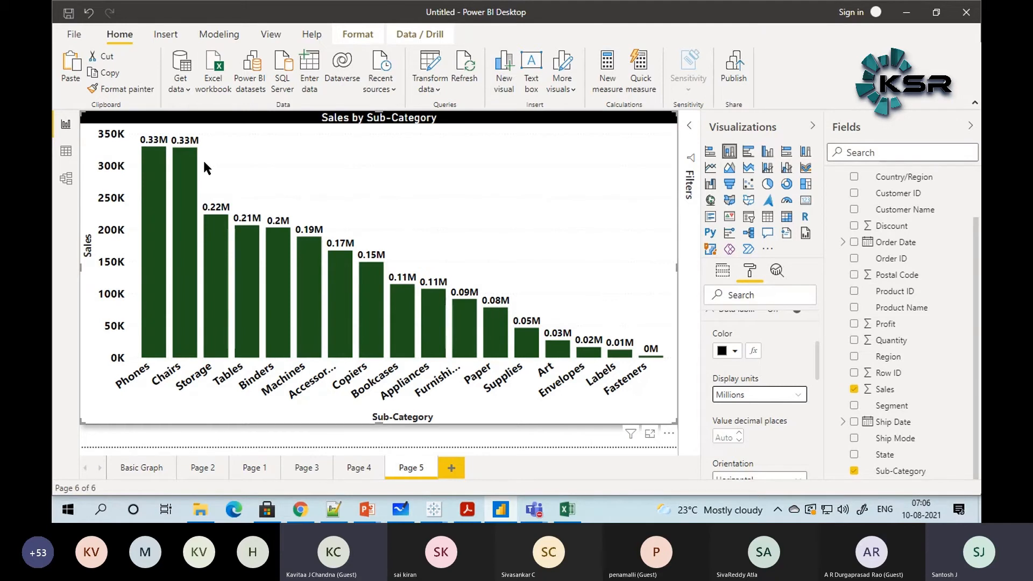
pyautogui.click(721, 408)
pyautogui.click(726, 414)
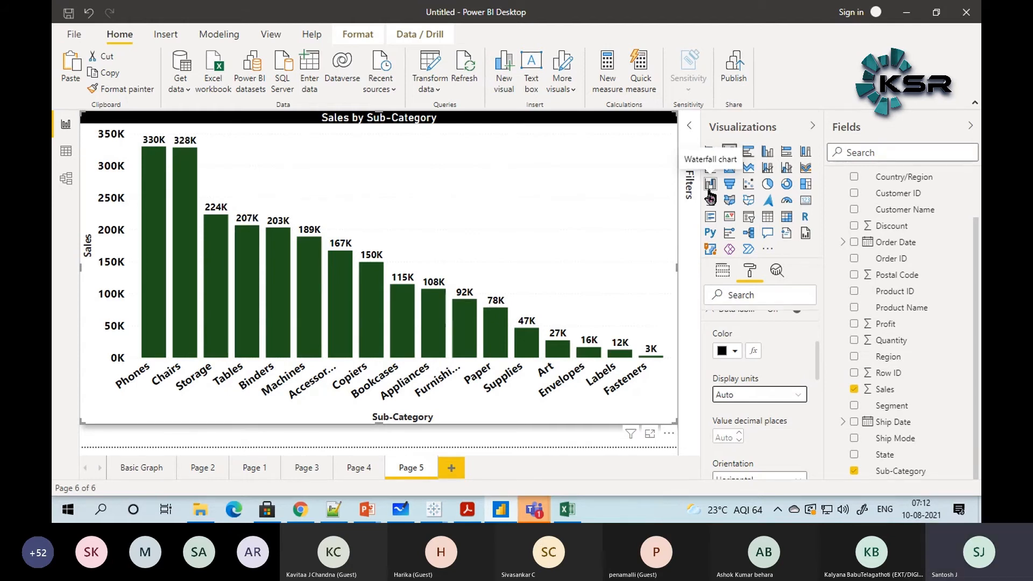
# Step: Compare the image-backed chart on Page 4 with the reformatted chart on Page 5
pyautogui.click(341, 466)
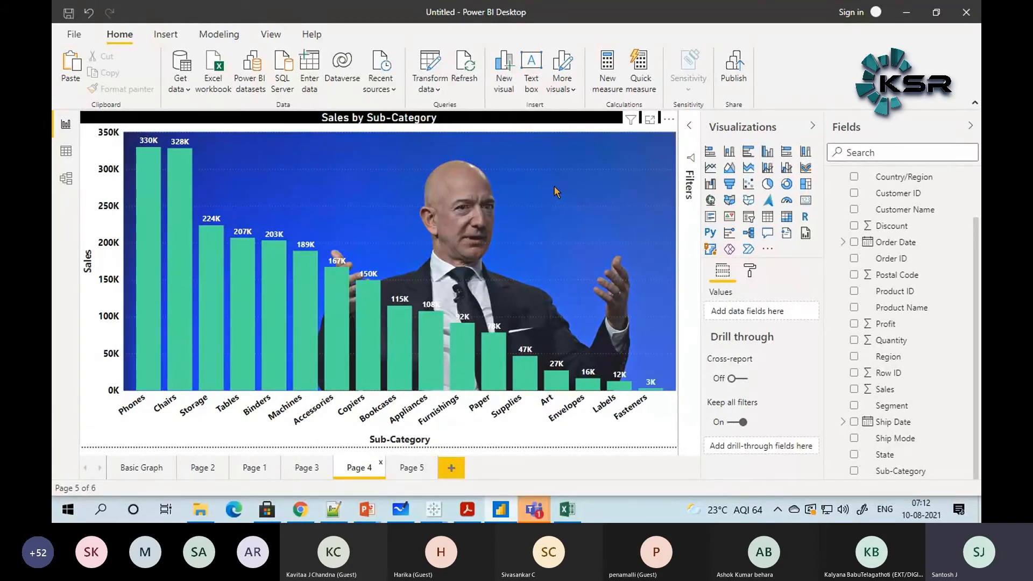
pyautogui.click(411, 467)
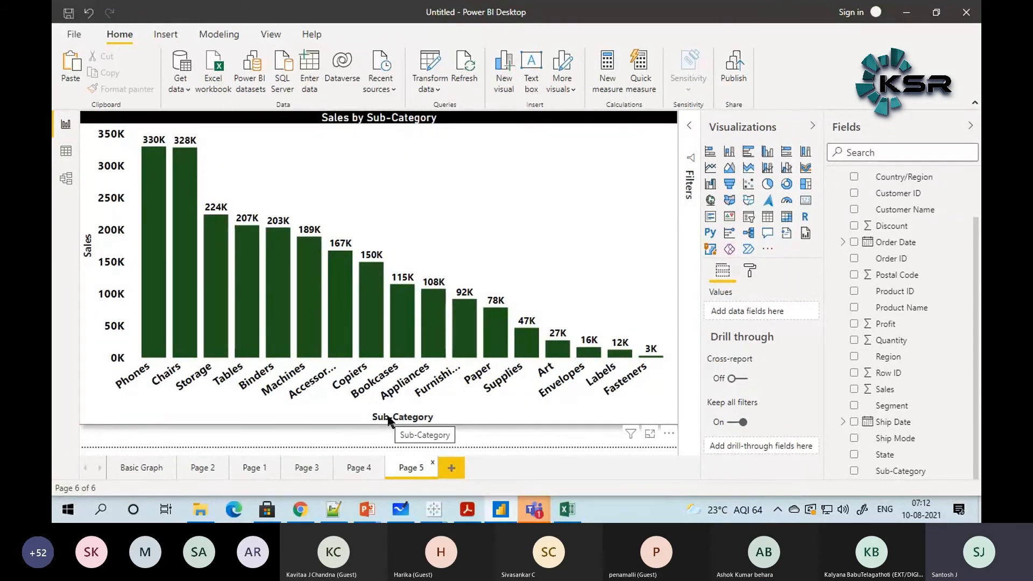
# Step: On Page 4, highlight the Copiers, Bookcases, Phones, Chairs, Storage and Tables columns one at a time to check column-to-label alignment
pyautogui.click(366, 470)
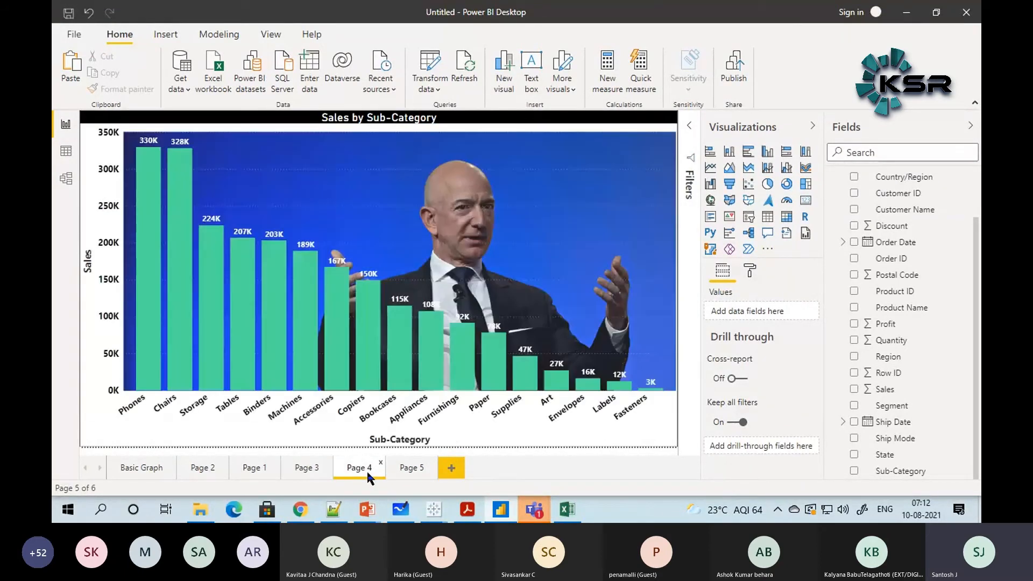
pyautogui.click(371, 347)
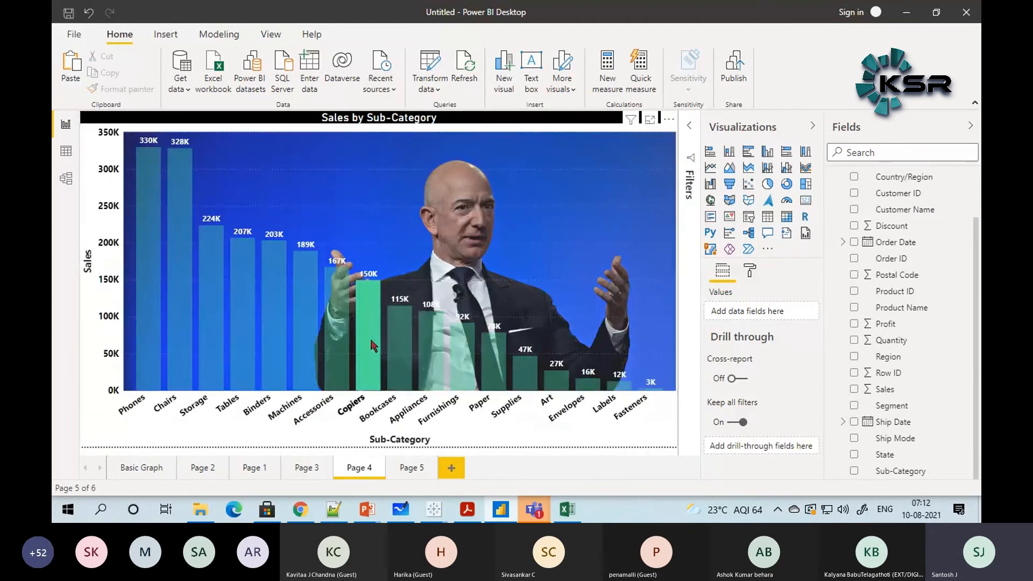
pyautogui.click(408, 341)
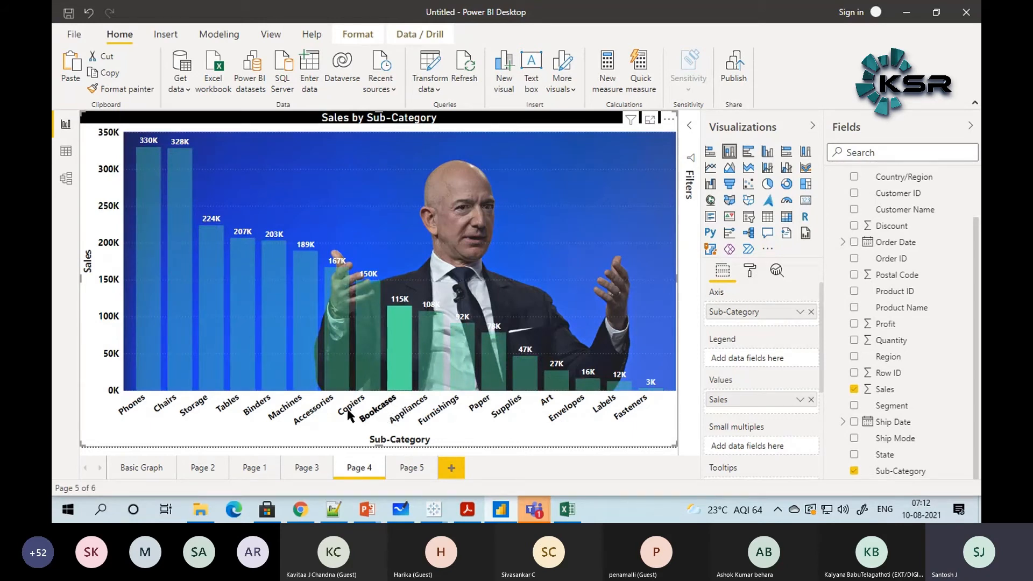
pyautogui.click(153, 251)
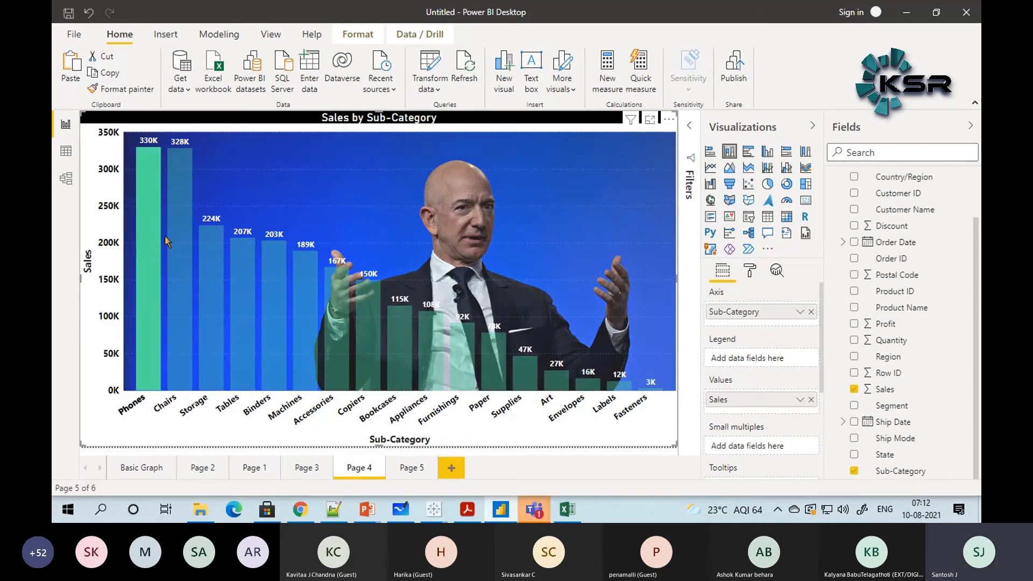
pyautogui.click(180, 234)
pyautogui.click(205, 250)
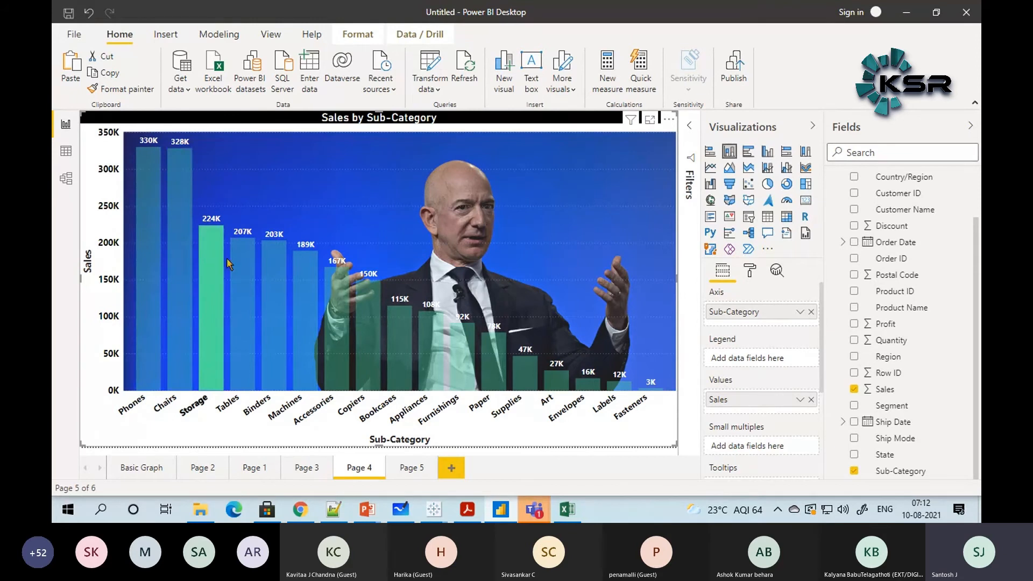
pyautogui.click(243, 268)
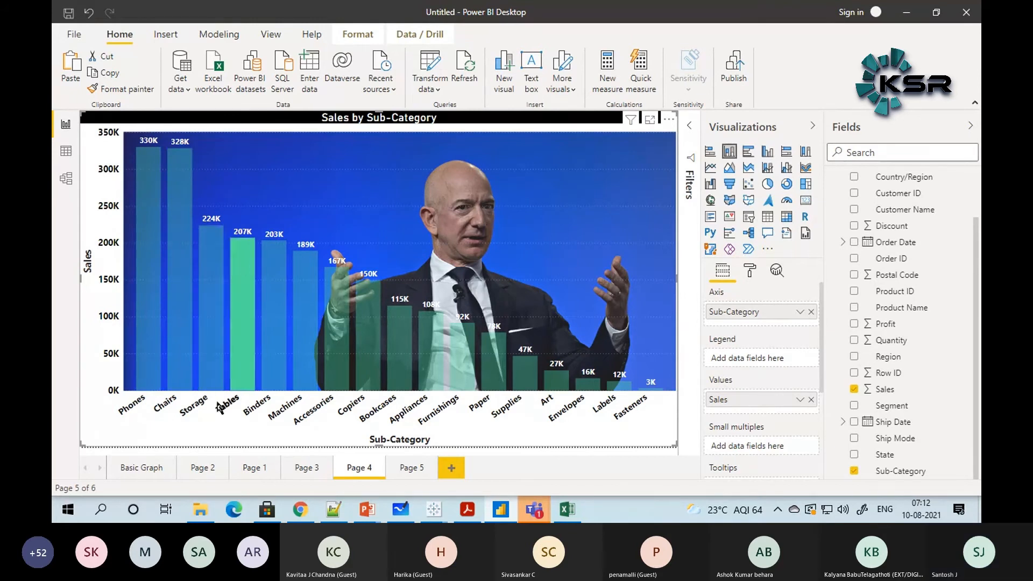
pyautogui.click(263, 403)
# Step: Examine the Technology and Furniture columns and the axis labels of the Basic Graph page's chart
pyautogui.click(153, 466)
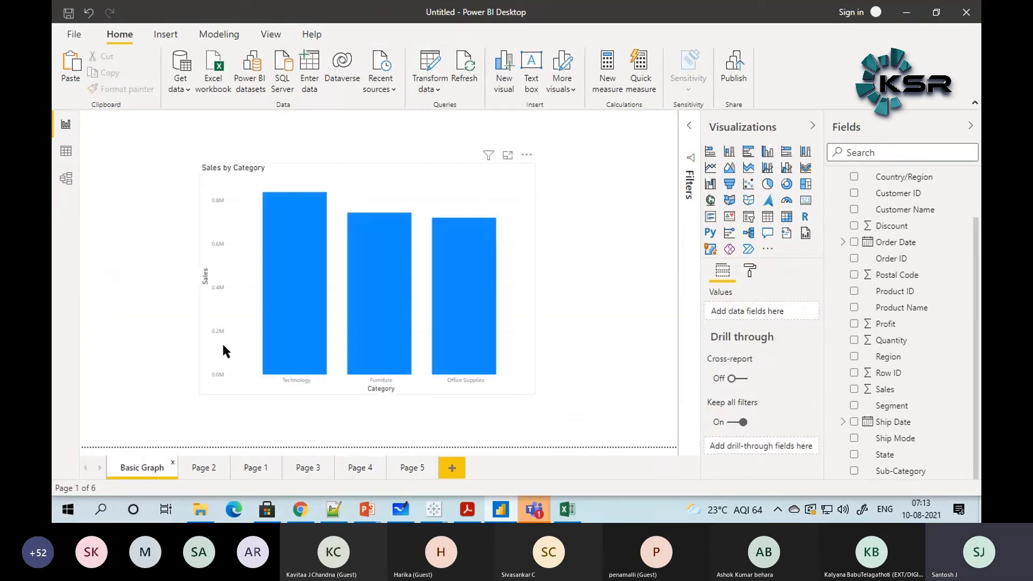
pyautogui.click(287, 295)
pyautogui.click(379, 314)
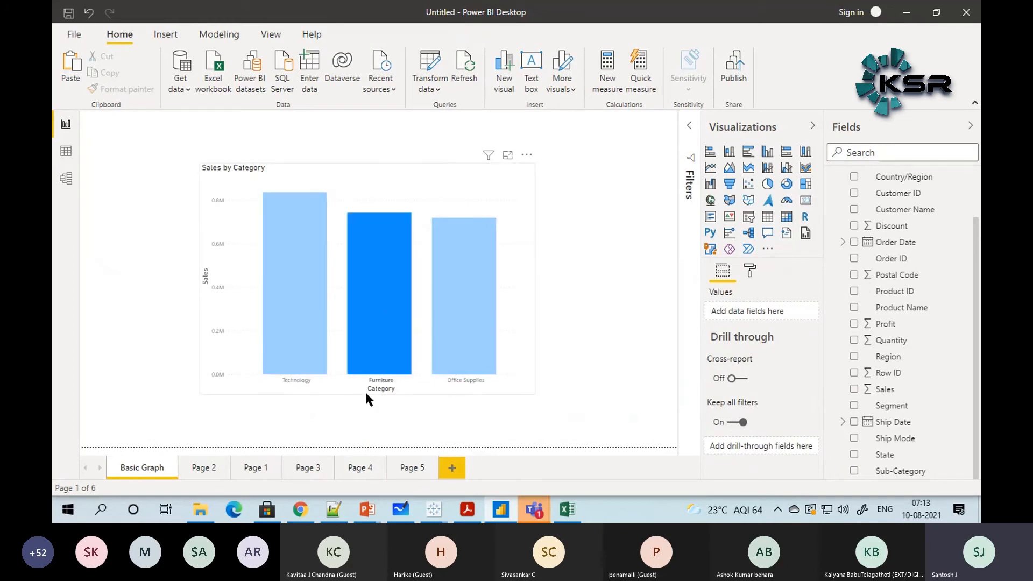
pyautogui.click(455, 380)
# Step: On Page 2, highlight the Technology, Furniture and Office Supplies columns to compare them with the labels beneath
pyautogui.click(203, 468)
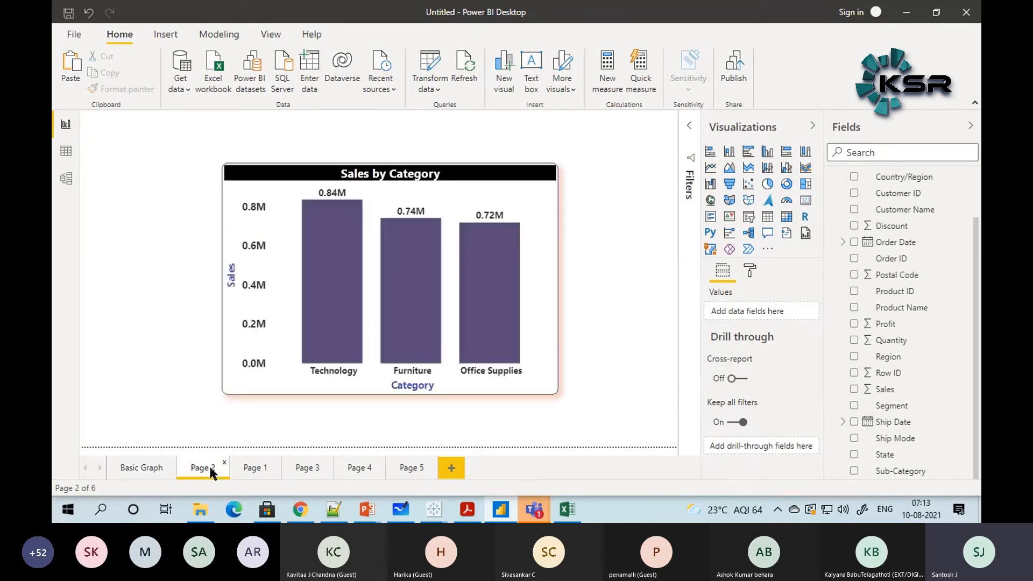
pyautogui.click(314, 291)
pyautogui.click(404, 285)
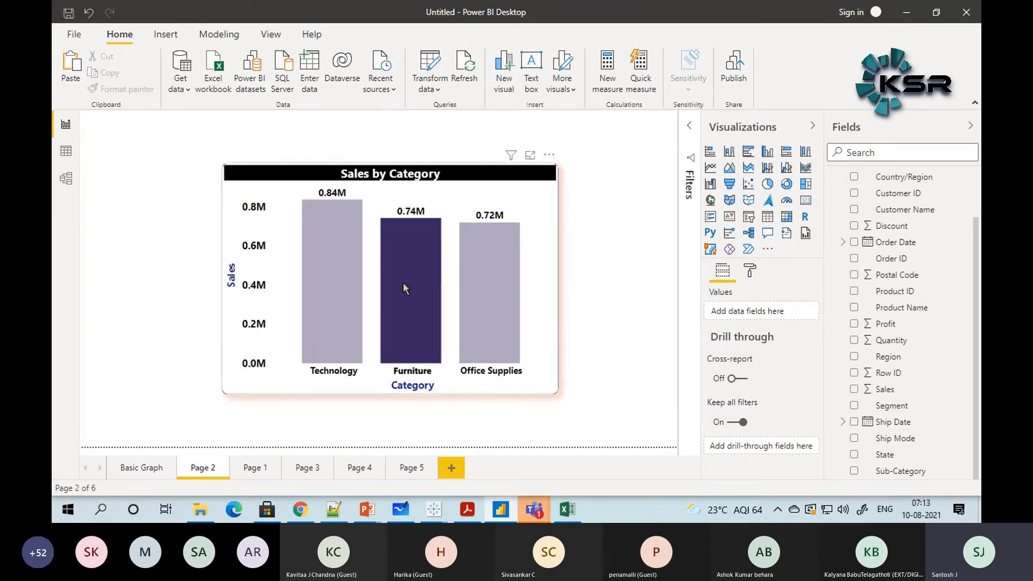
pyautogui.click(488, 285)
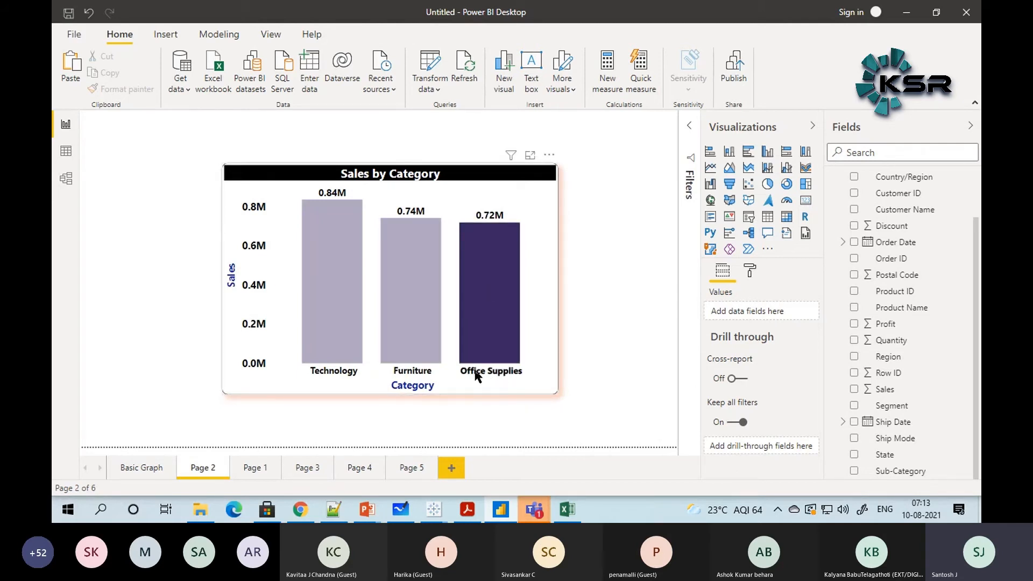
# Step: Review the charts on Pages 1, 3, 4 and 5, highlighting Phones on Page 3 and Bookcases on Page 4
pyautogui.click(253, 467)
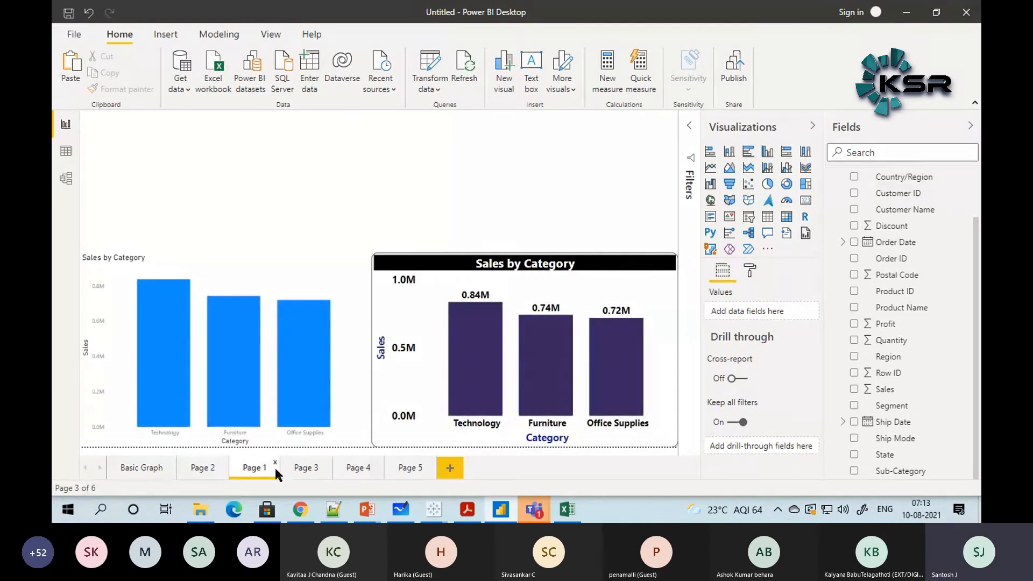
pyautogui.click(290, 467)
pyautogui.click(205, 300)
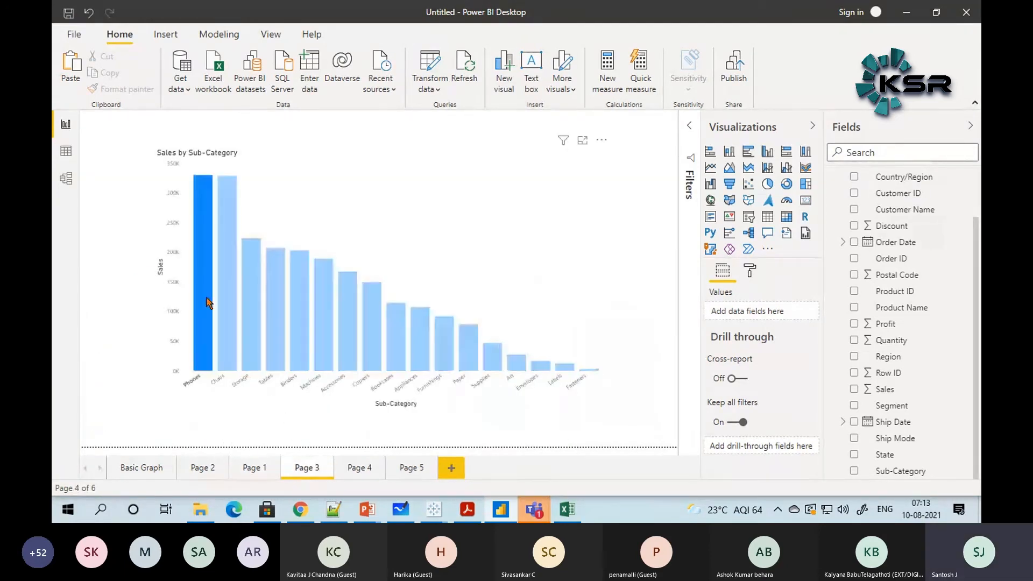
pyautogui.click(360, 466)
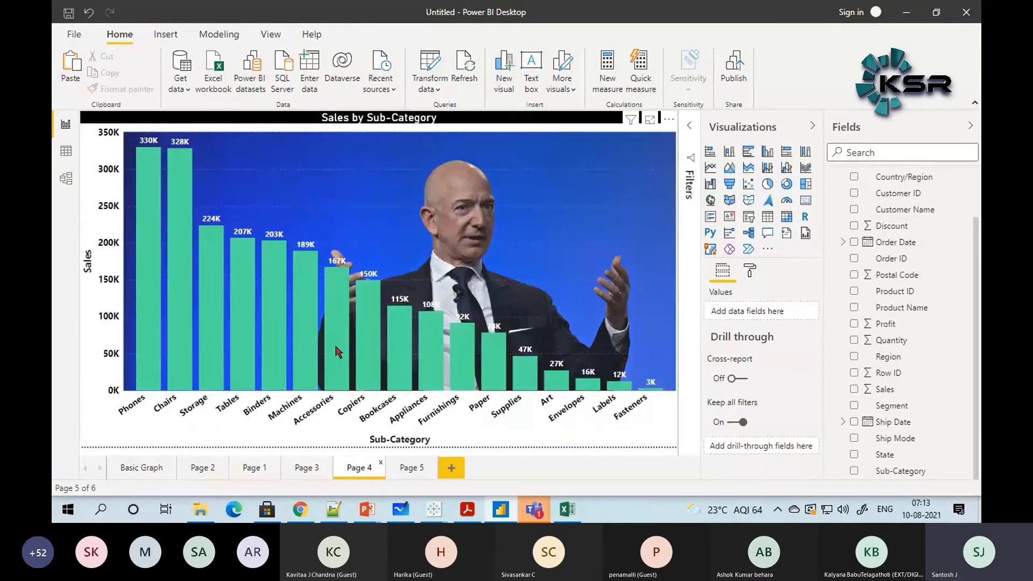
pyautogui.click(396, 371)
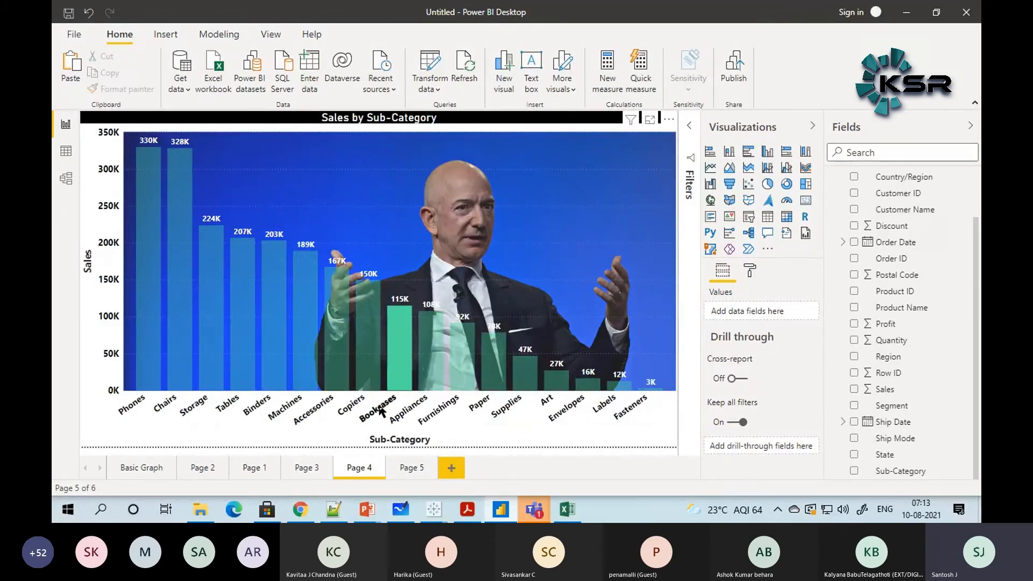
pyautogui.click(410, 467)
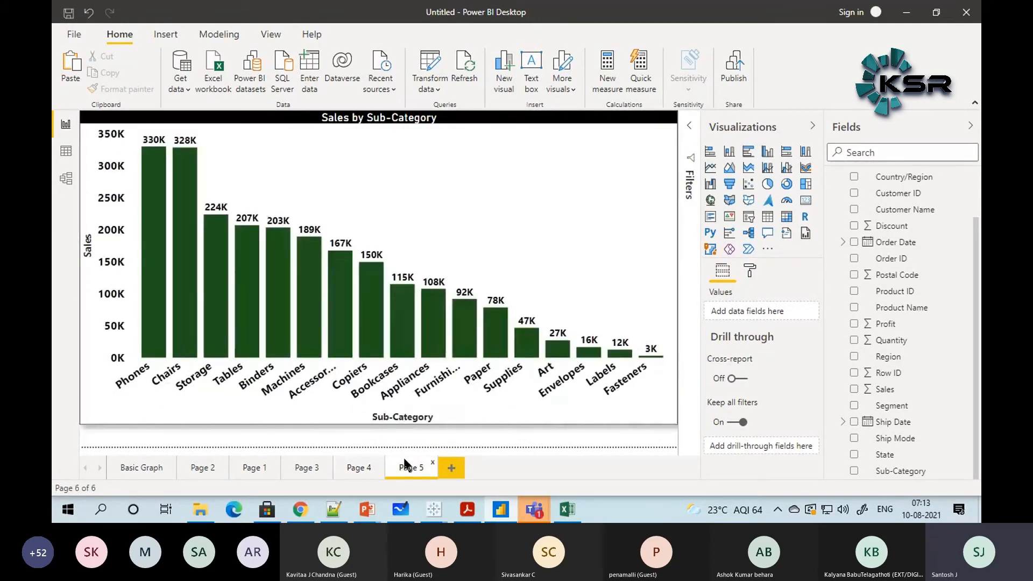
# Step: Check the Paper column and its axis label on Page 5, and capture a fullscreen snip in Snip & Sketch
pyautogui.moveTo(503, 360)
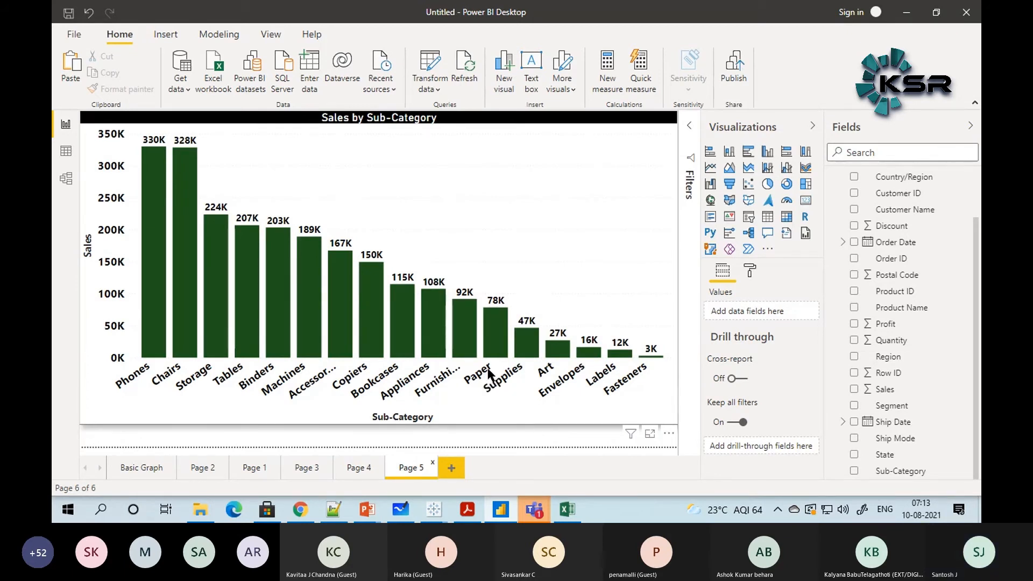
pyautogui.moveTo(493, 317)
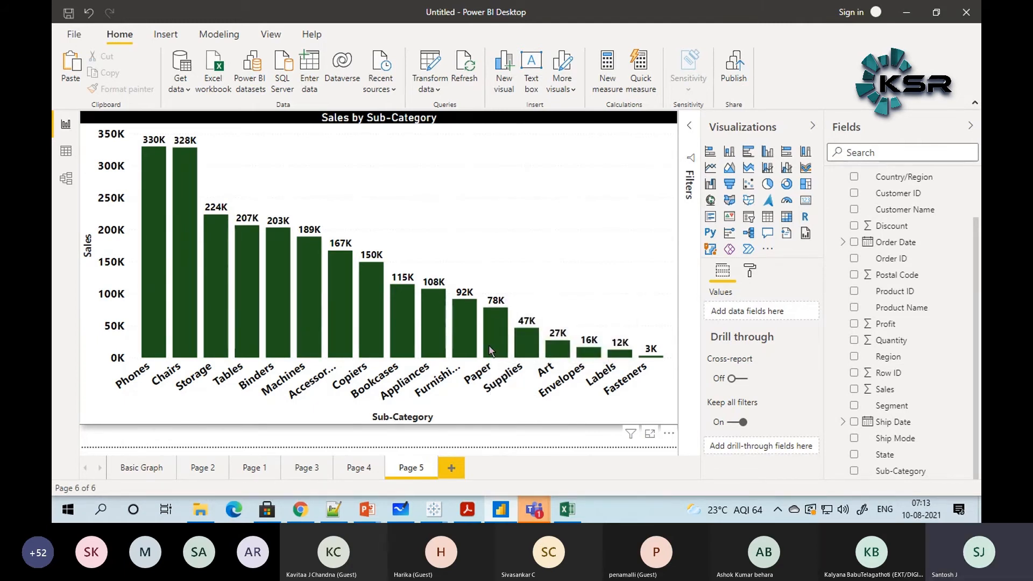
pyautogui.click(486, 372)
pyautogui.click(480, 383)
pyautogui.click(862, 510)
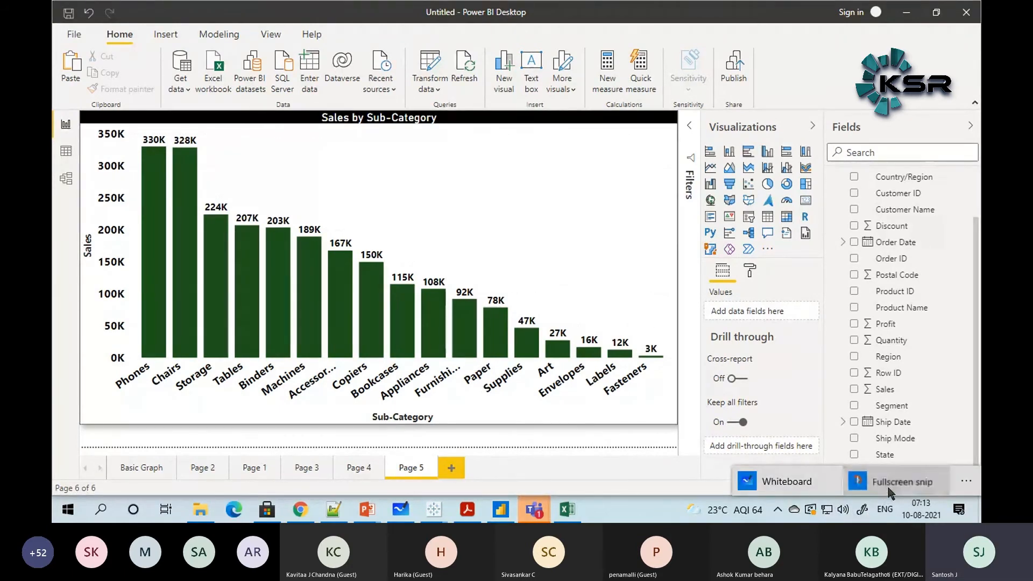
pyautogui.click(888, 489)
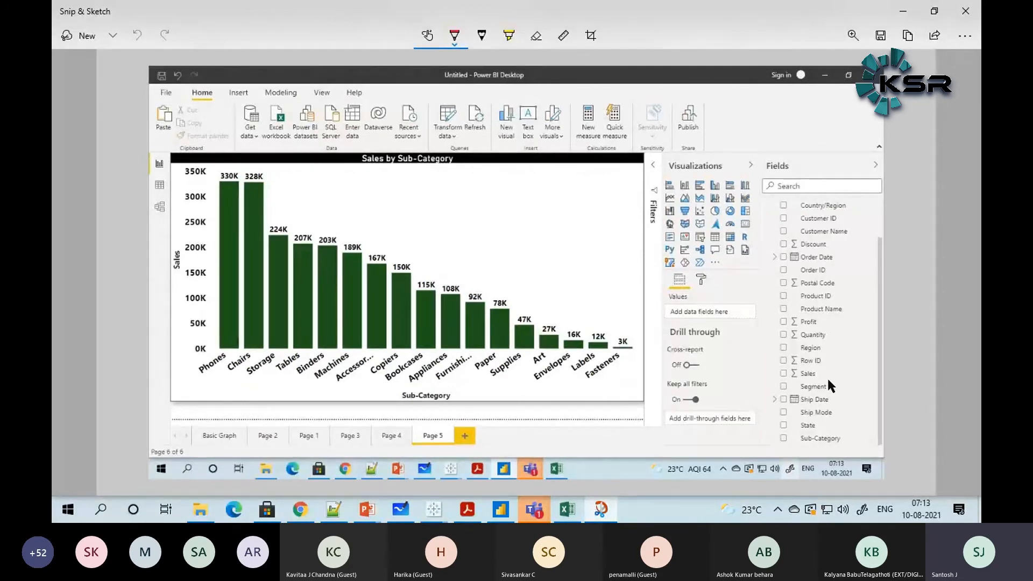
# Step: Outline the Paper and Bookcases columns in red on the snip, add a question mark, and underline the label below Bookcases
pyautogui.moveTo(487, 312)
pyautogui.mouseDown()
pyautogui.moveTo(495, 311)
pyautogui.moveTo(490, 341)
pyautogui.moveTo(506, 307)
pyautogui.moveTo(488, 361)
pyautogui.moveTo(501, 375)
pyautogui.moveTo(491, 340)
pyautogui.moveTo(508, 366)
pyautogui.moveTo(494, 379)
pyautogui.mouseUp()
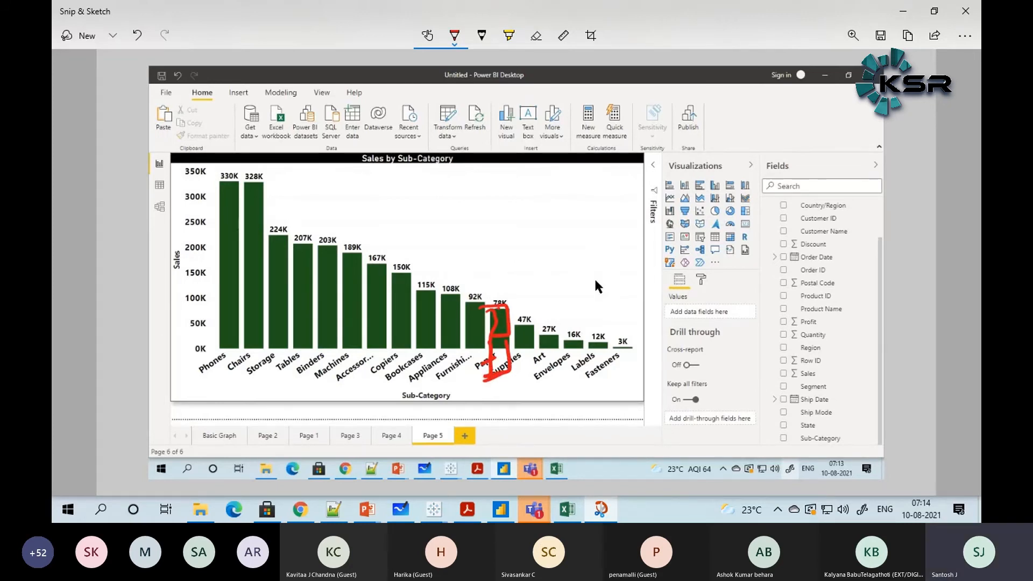
pyautogui.click(635, 220)
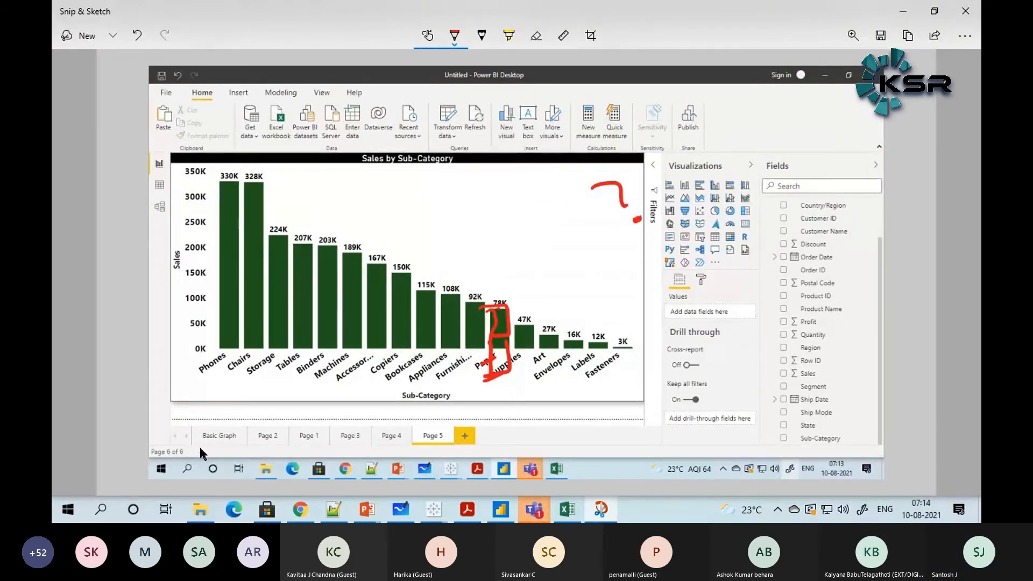
pyautogui.moveTo(418, 302); pyautogui.dragTo(413, 344)
pyautogui.moveTo(412, 294)
pyautogui.mouseDown()
pyautogui.moveTo(437, 299)
pyautogui.moveTo(436, 347)
pyautogui.moveTo(415, 343)
pyautogui.mouseUp()
pyautogui.moveTo(412, 382); pyautogui.dragTo(423, 376)
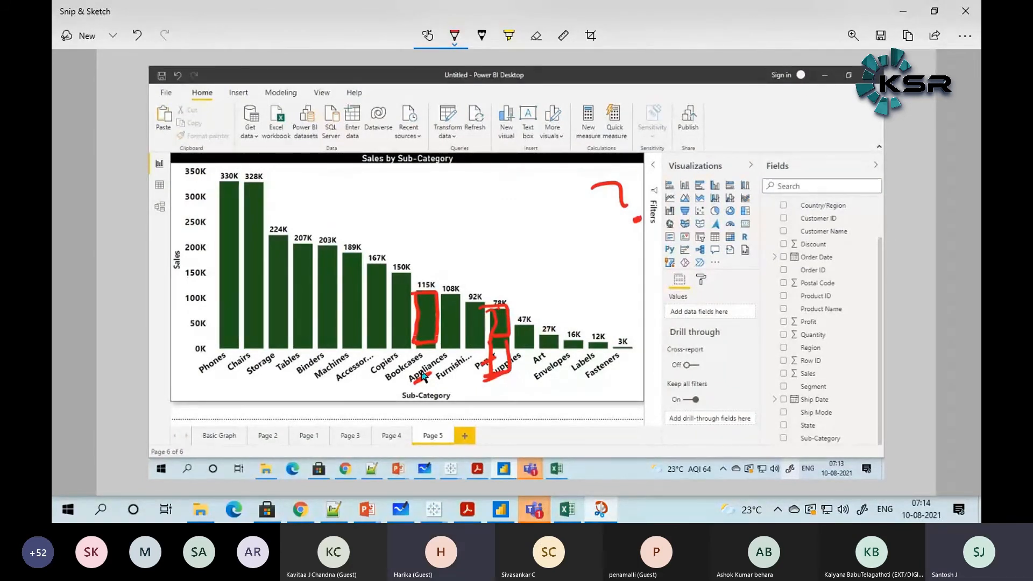
# Step: Switch back to Power BI and look through the X axis formatting options of the Page 5 chart for label settings
pyautogui.click(904, 16)
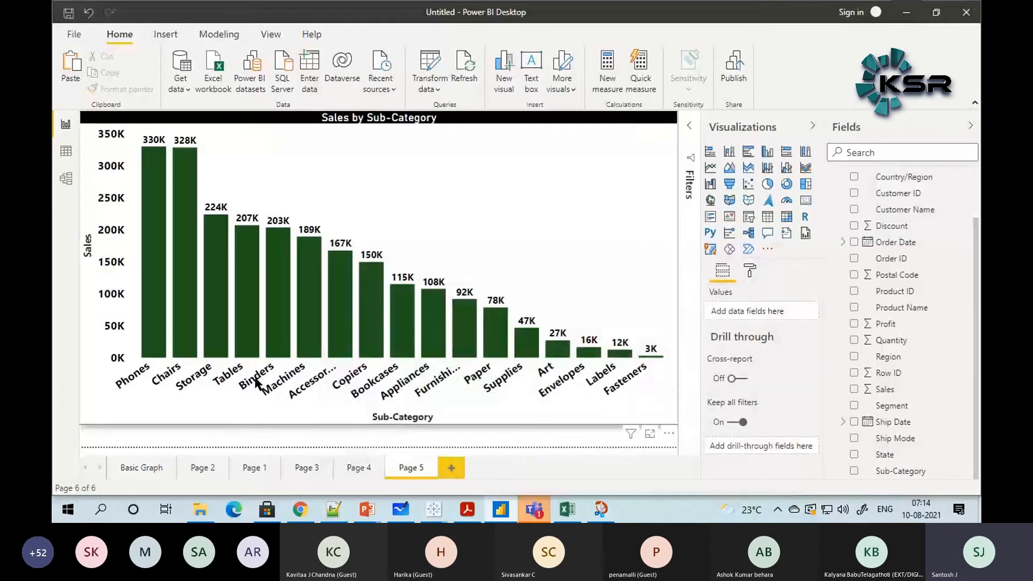
pyautogui.click(547, 124)
pyautogui.click(756, 267)
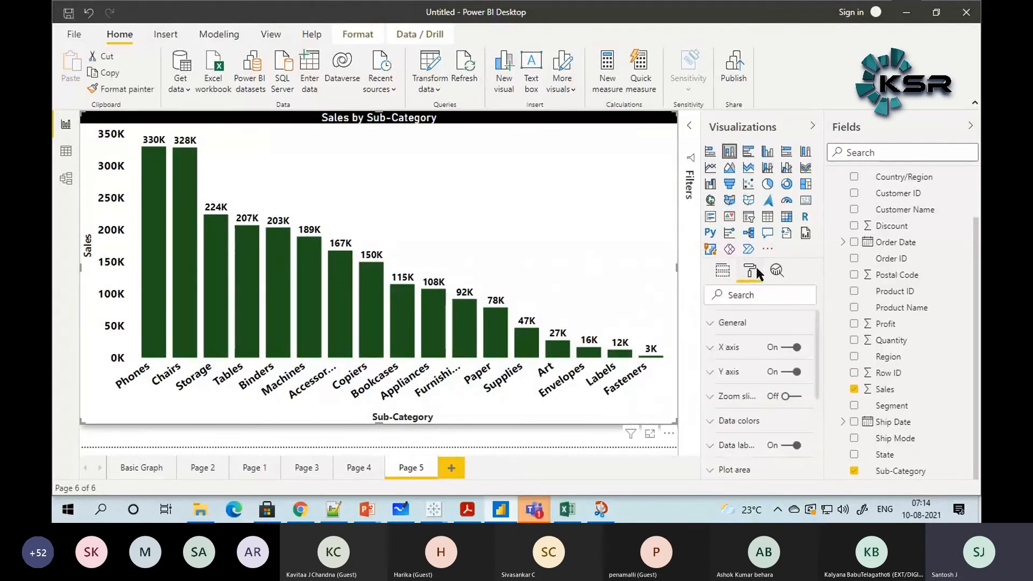
pyautogui.click(709, 348)
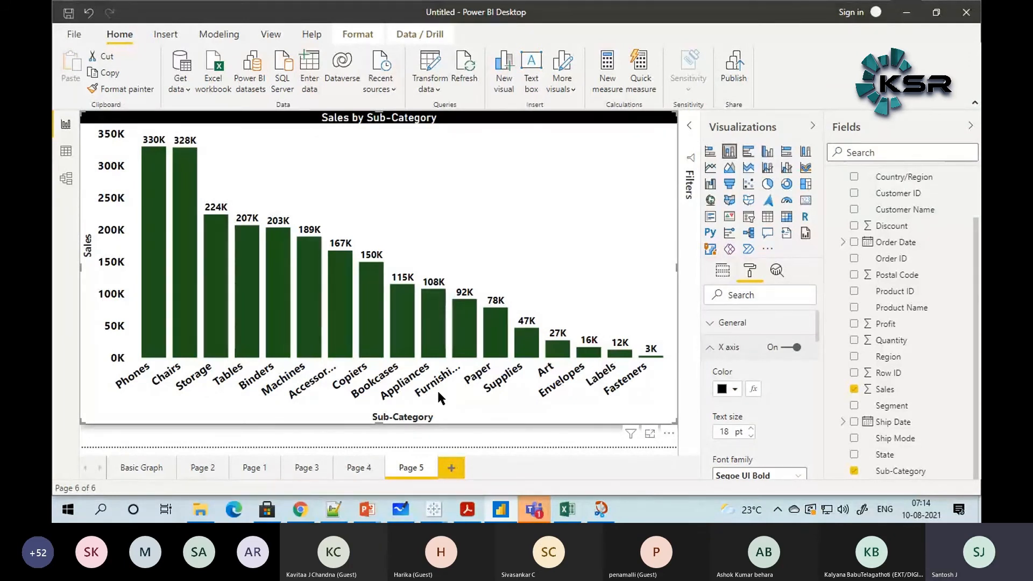
pyautogui.scroll(-5, 727, 344)
pyautogui.scroll(-5, 760, 406)
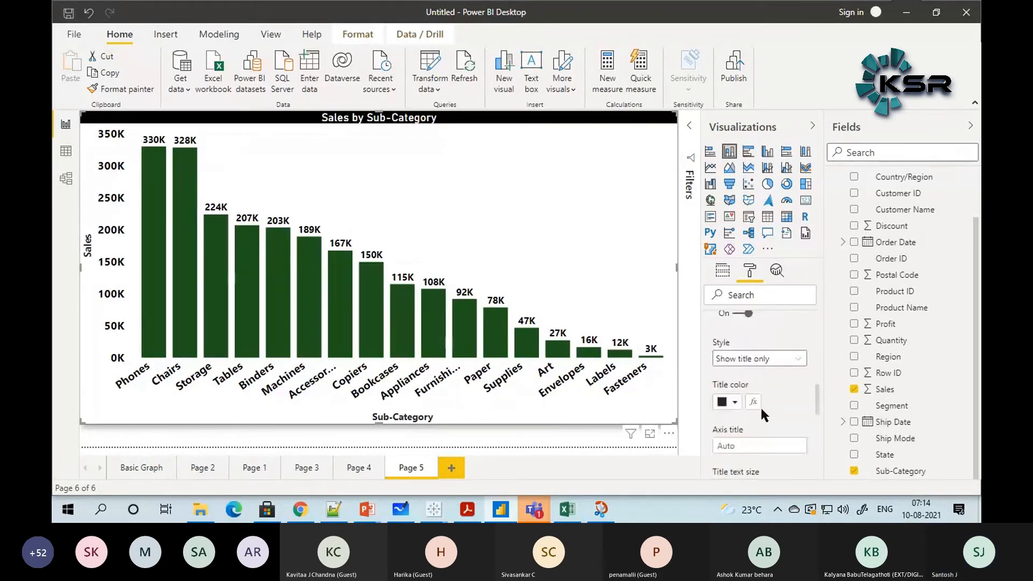
pyautogui.scroll(-2, 760, 406)
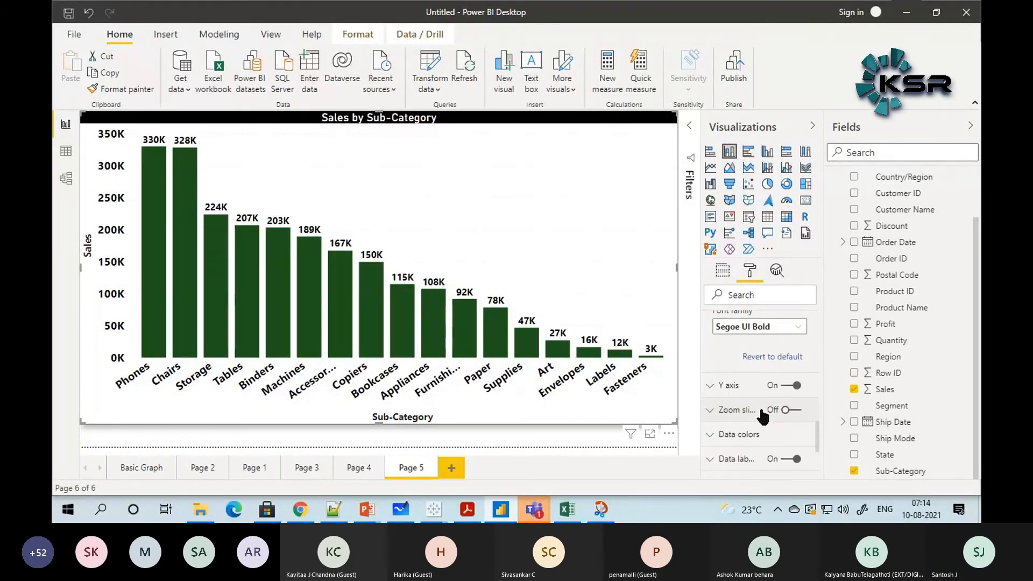
pyautogui.scroll(10, 759, 406)
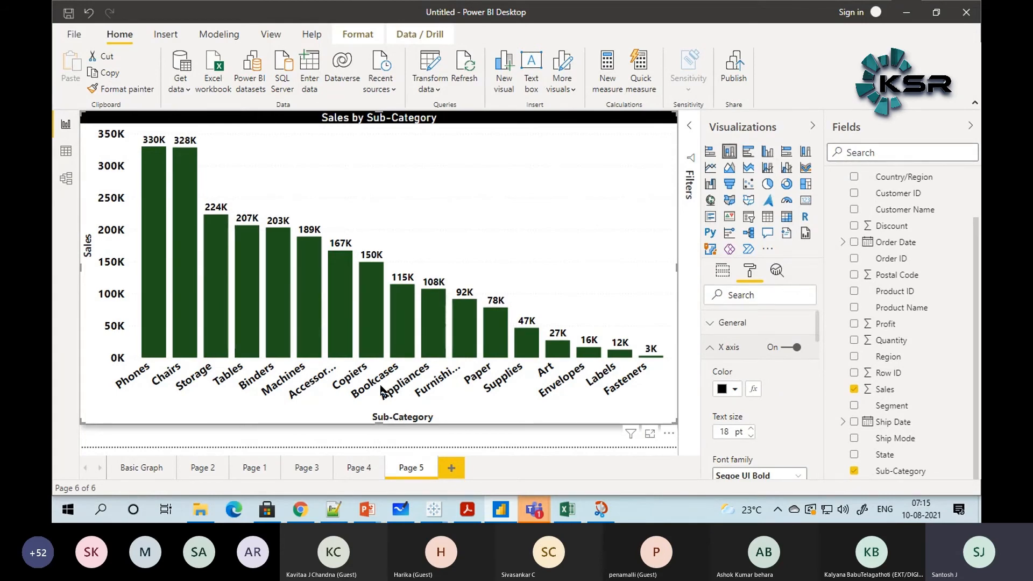
# Step: Return to Snip & Sketch, mark the slanted labels under the first columns in red, and handwrite an angle note below them
pyautogui.hotkey('alt', 'Tab')
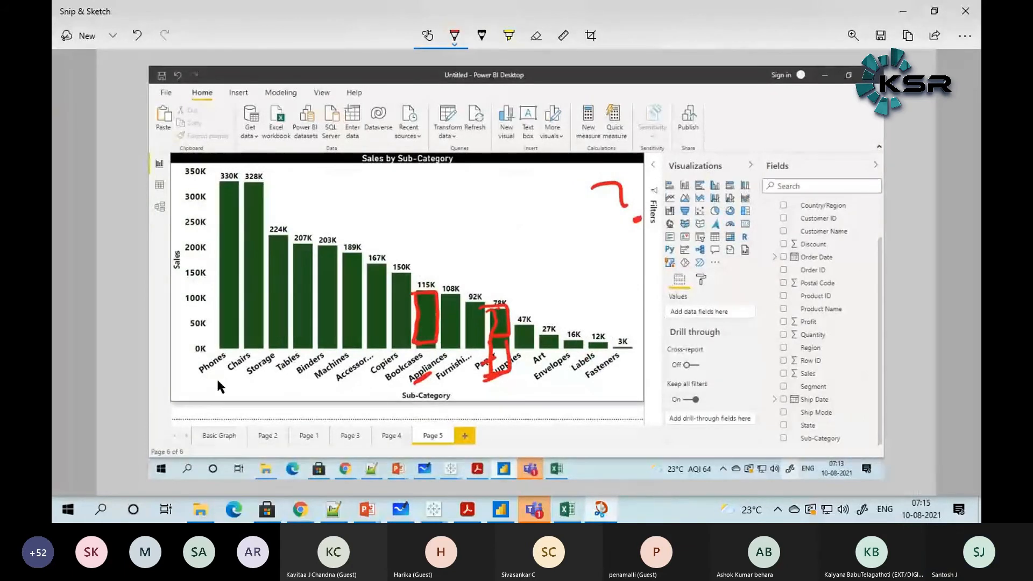
pyautogui.moveTo(197, 378)
pyautogui.mouseDown()
pyautogui.moveTo(223, 360)
pyautogui.moveTo(280, 371)
pyautogui.mouseUp()
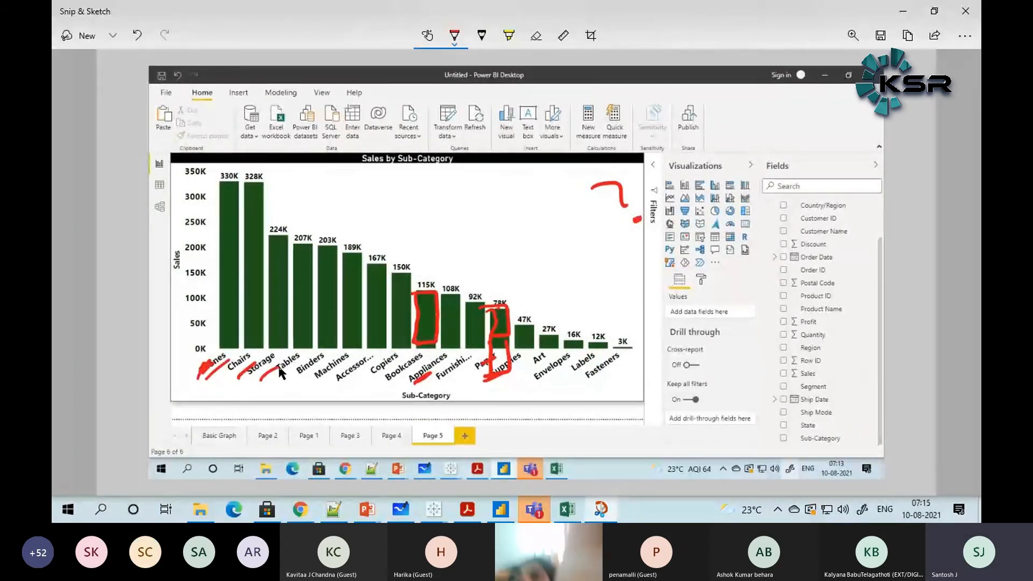
pyautogui.moveTo(213, 401); pyautogui.dragTo(247, 390)
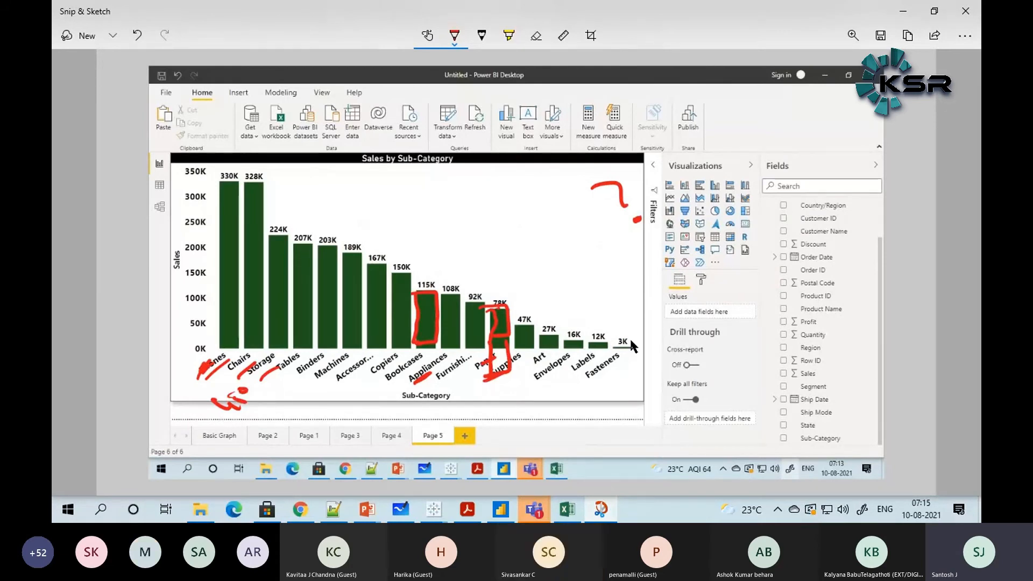
# Step: Handwrite an underlined label note with 0° on the snip, and draw upward, horizontal and slanted arrows illustrating label directions
pyautogui.moveTo(658, 378); pyautogui.dragTo(733, 374)
pyautogui.moveTo(673, 391)
pyautogui.mouseDown()
pyautogui.moveTo(711, 385)
pyautogui.moveTo(721, 410)
pyautogui.moveTo(728, 398)
pyautogui.mouseUp()
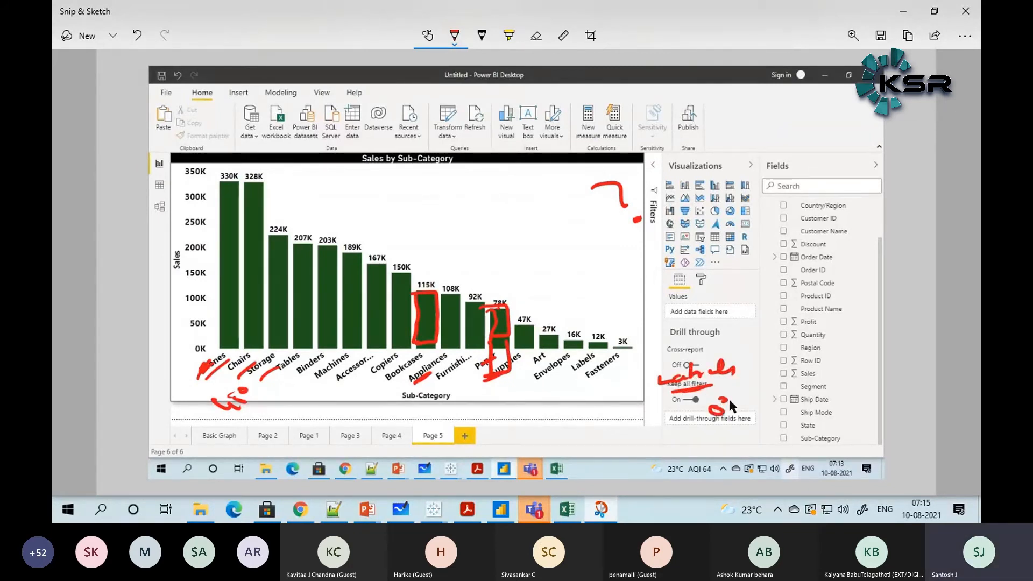
pyautogui.moveTo(797, 372)
pyautogui.mouseDown()
pyautogui.moveTo(781, 305)
pyautogui.moveTo(778, 324)
pyautogui.mouseUp()
pyautogui.moveTo(783, 306); pyautogui.dragTo(804, 323)
pyautogui.moveTo(778, 402); pyautogui.dragTo(831, 401)
pyautogui.moveTo(811, 394)
pyautogui.mouseDown()
pyautogui.moveTo(831, 402)
pyautogui.moveTo(802, 411)
pyautogui.mouseUp()
pyautogui.moveTo(588, 395); pyautogui.dragTo(599, 387)
pyautogui.moveTo(571, 394); pyautogui.dragTo(593, 397)
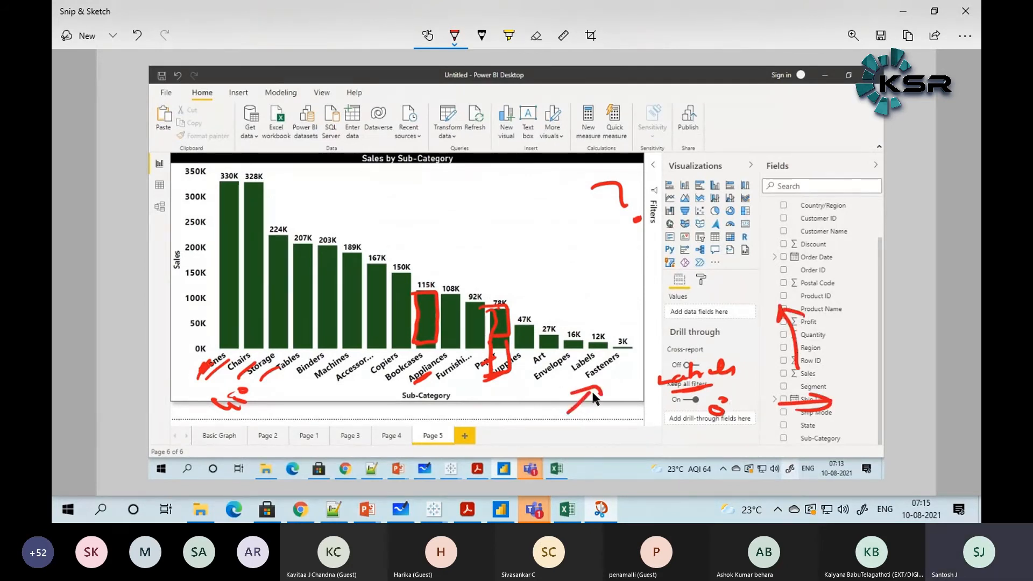
pyautogui.moveTo(511, 402); pyautogui.dragTo(541, 409)
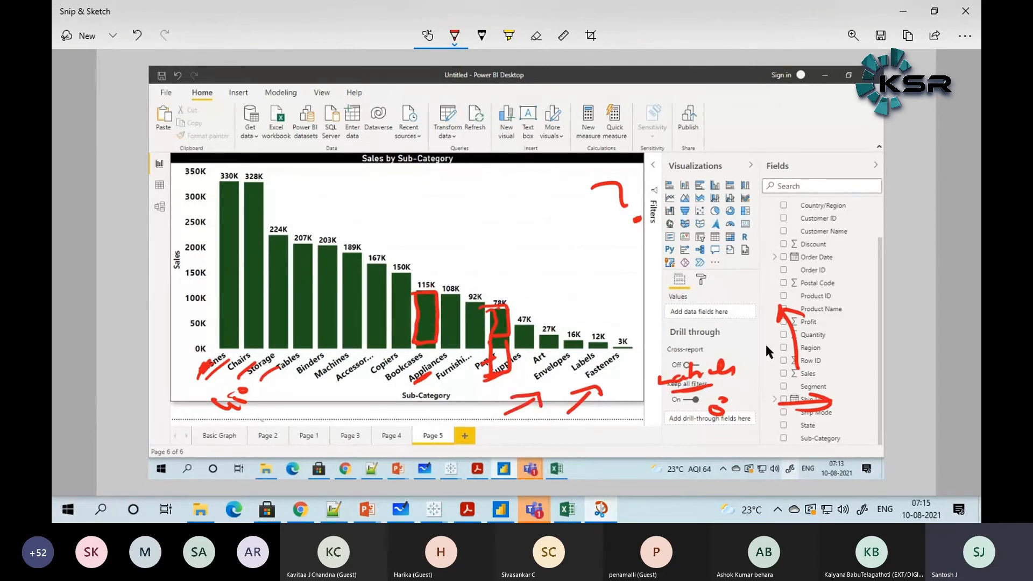
# Step: Retrace the horizontal and upward arrows in red on the snip and underline the handwritten labels note again
pyautogui.moveTo(815, 417)
pyautogui.mouseDown()
pyautogui.moveTo(775, 411)
pyautogui.moveTo(831, 412)
pyautogui.mouseUp()
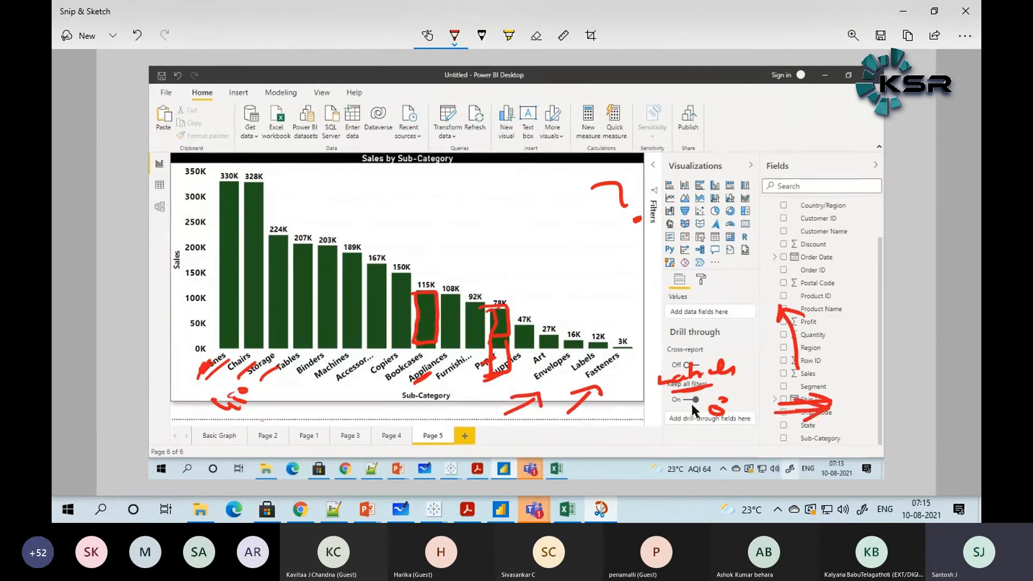
pyautogui.moveTo(675, 388); pyautogui.dragTo(718, 384)
pyautogui.moveTo(785, 319); pyautogui.dragTo(787, 353)
pyautogui.moveTo(764, 330)
pyautogui.mouseDown()
pyautogui.moveTo(776, 317)
pyautogui.moveTo(804, 327)
pyautogui.mouseUp()
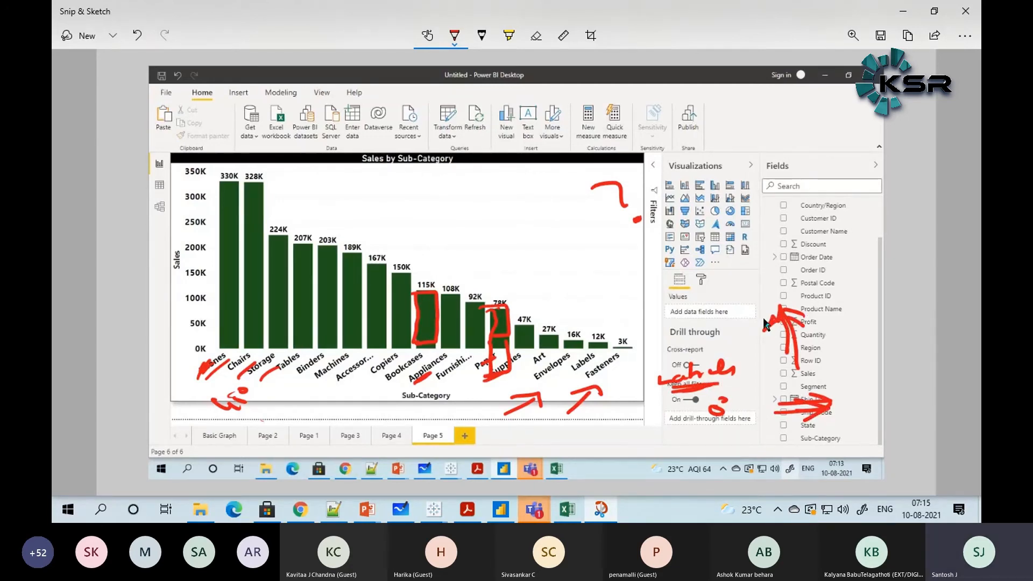
# Step: Switch back to Power BI and look through the Page 5 chart's X axis formatting options for a label angle setting
pyautogui.hotkey('alt', 'Tab')
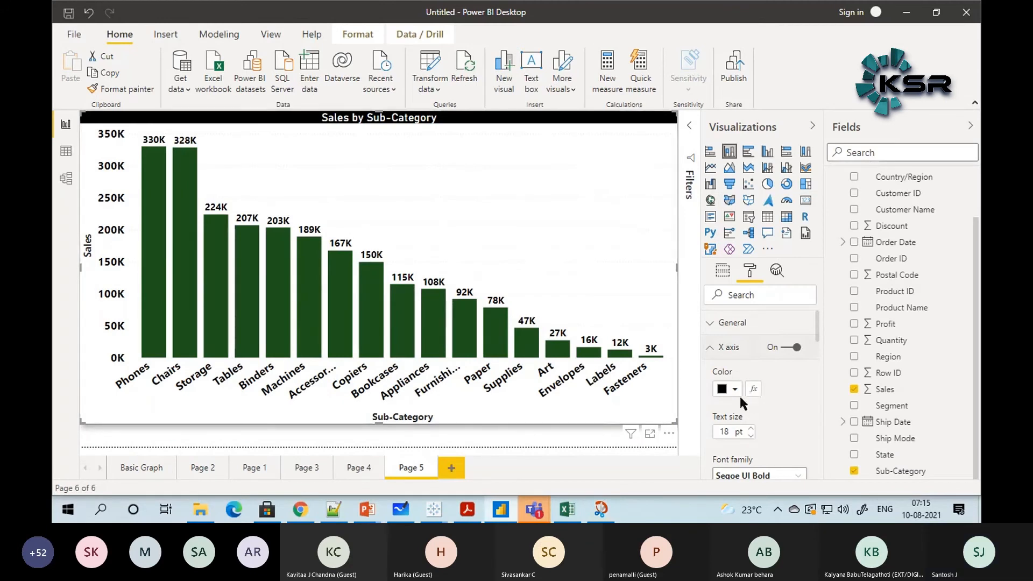
pyautogui.scroll(-2, 740, 398)
pyautogui.scroll(-4, 737, 380)
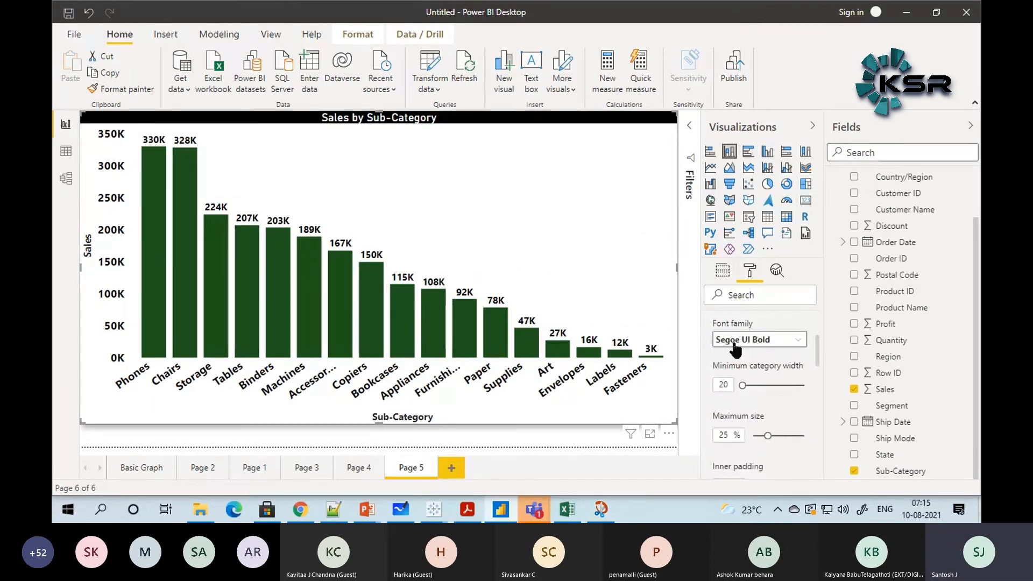
pyautogui.scroll(-2, 720, 382)
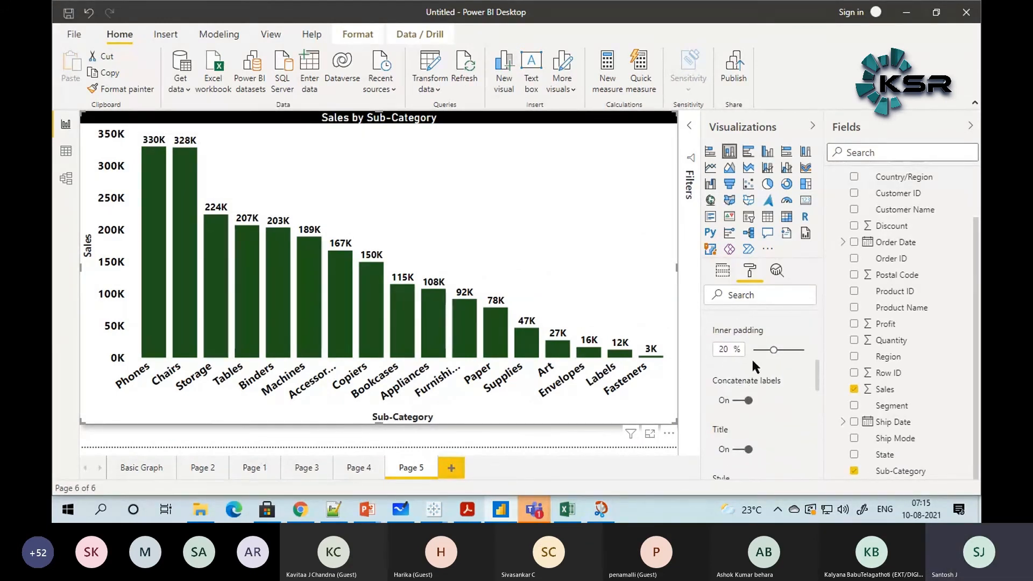
pyautogui.moveTo(762, 349); pyautogui.dragTo(793, 351)
pyautogui.scroll(-2, 761, 385)
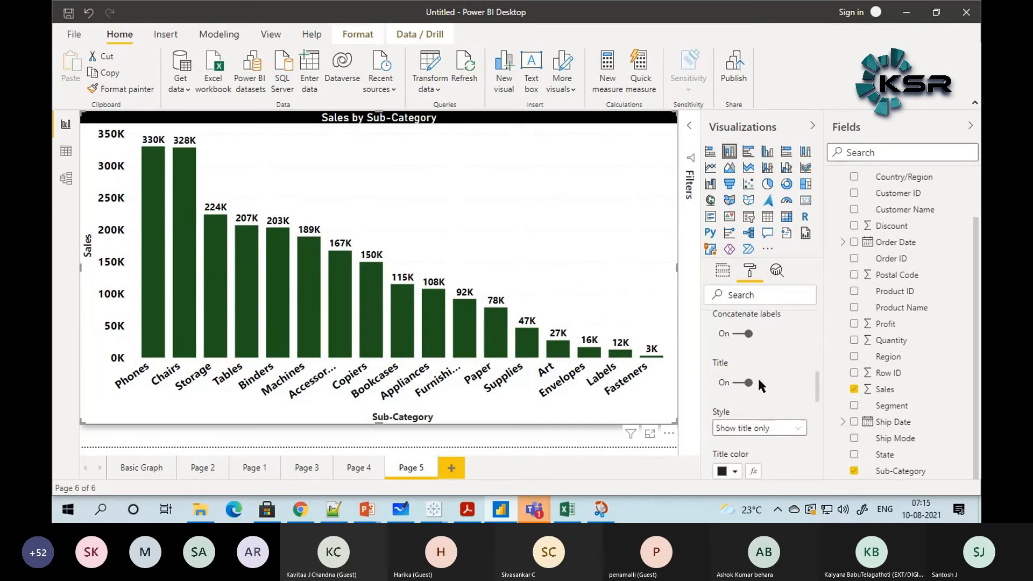
pyautogui.scroll(-3, 761, 386)
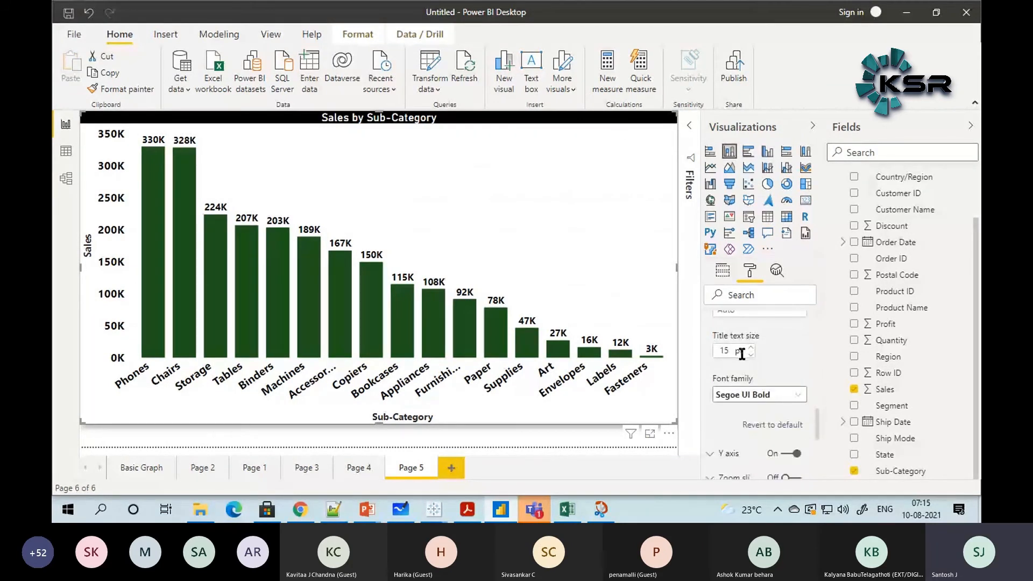
pyautogui.scroll(-2, 742, 353)
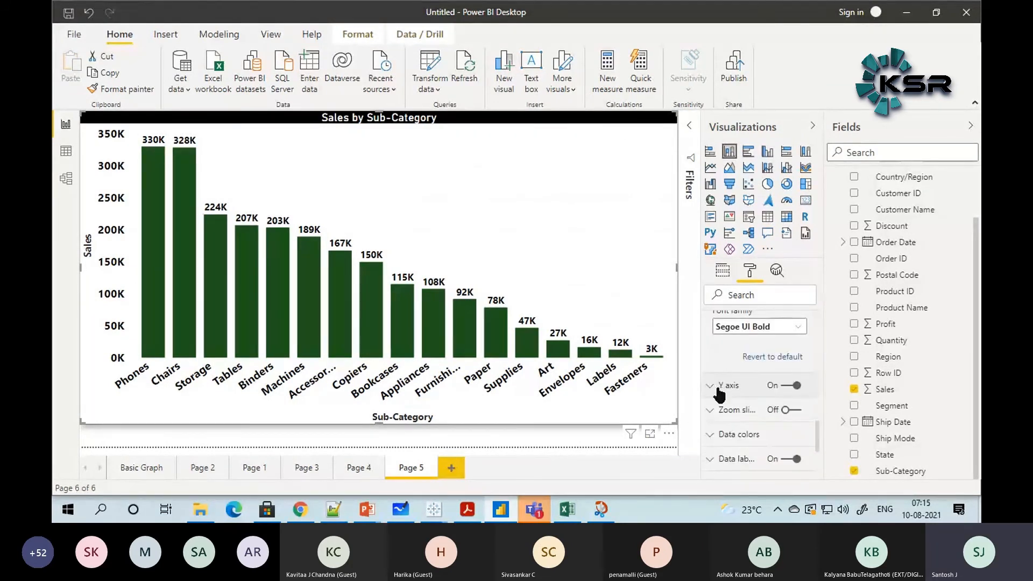
pyautogui.scroll(5, 719, 395)
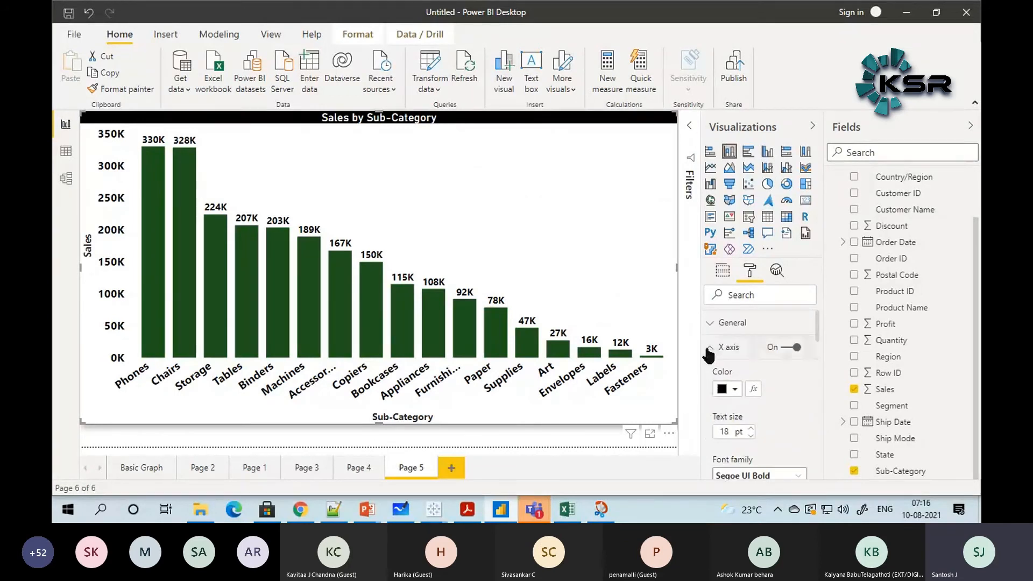
pyautogui.click(709, 348)
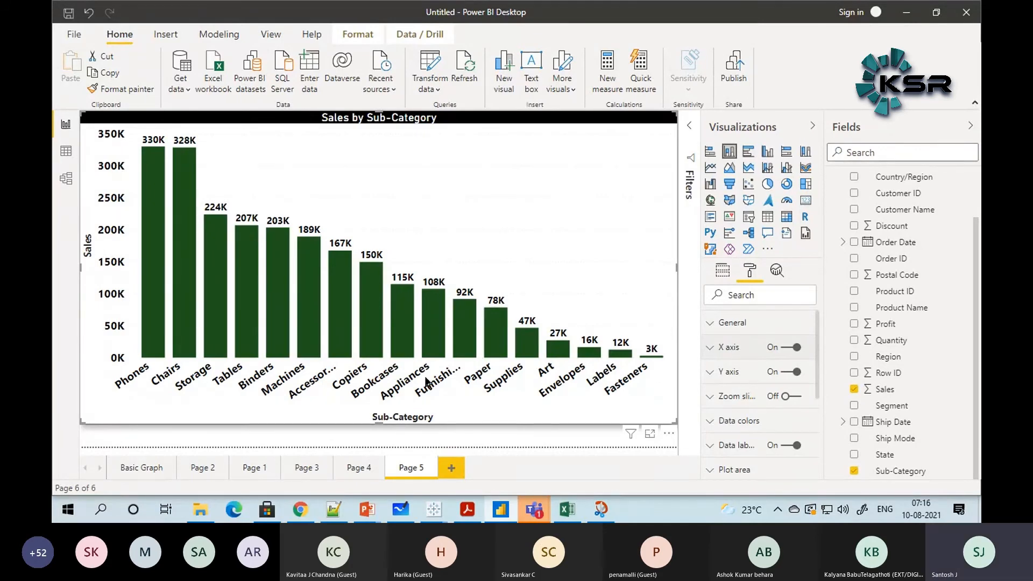
# Step: Switch to the Teams meeting and mute all other participants
pyautogui.hotkey('alt', 'Tab')
pyautogui.hotkey('alt', 'Tab')
pyautogui.hotkey('alt', 'Tab')
pyautogui.hotkey('alt', 'Tab')
pyautogui.hotkey('alt', 'Tab')
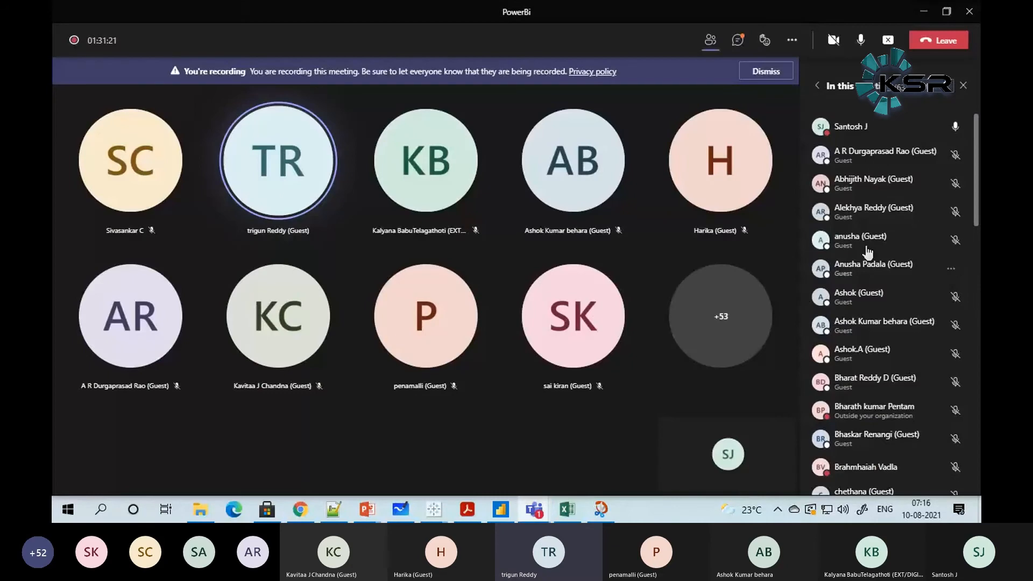
pyautogui.click(931, 93)
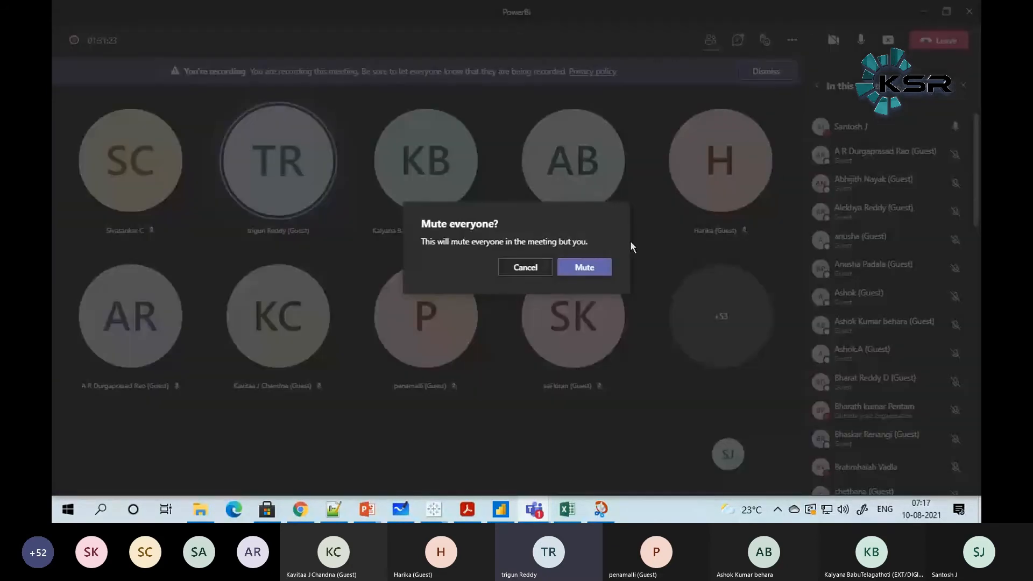
pyautogui.click(604, 267)
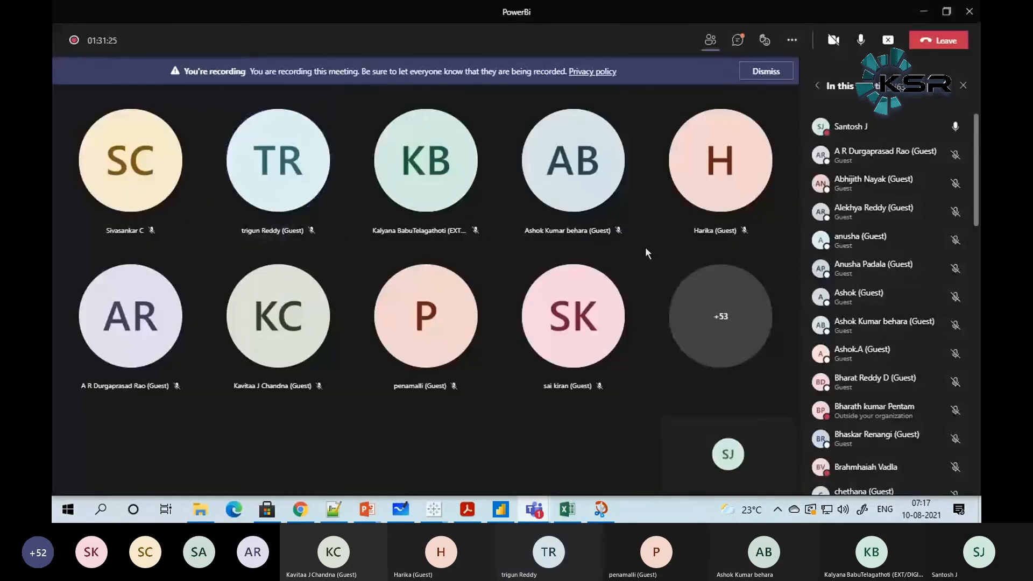
# Step: Return to Power BI and compare the X-axis labels of the Page 4 chart with those on Page 5
pyautogui.hotkey('alt', 'Tab')
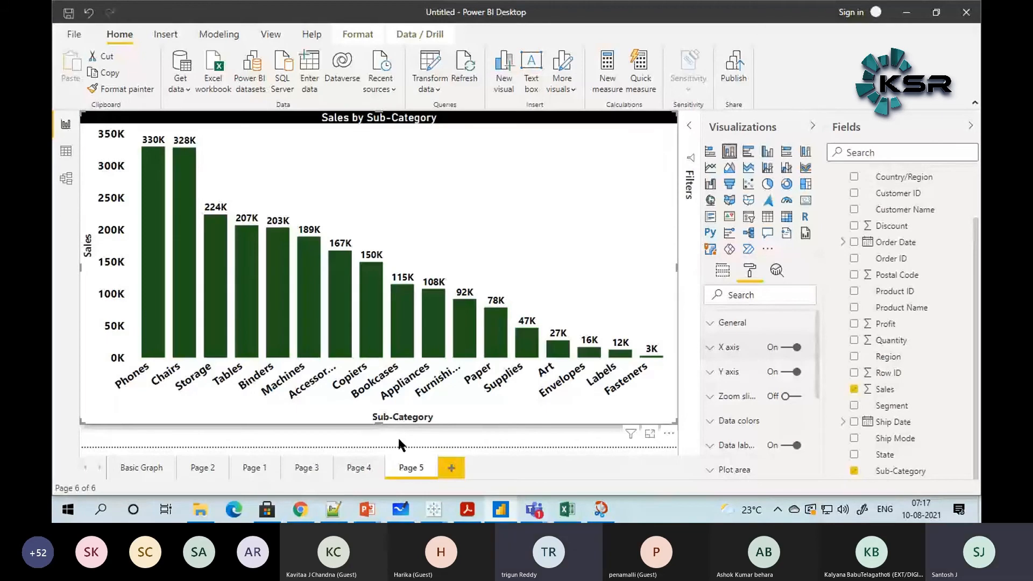
pyautogui.click(359, 467)
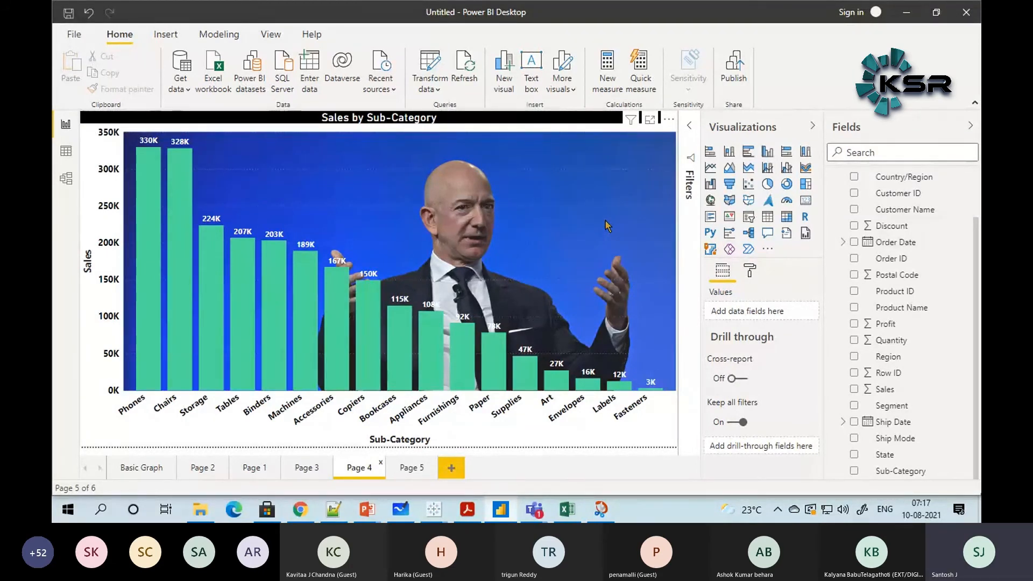
pyautogui.click(412, 470)
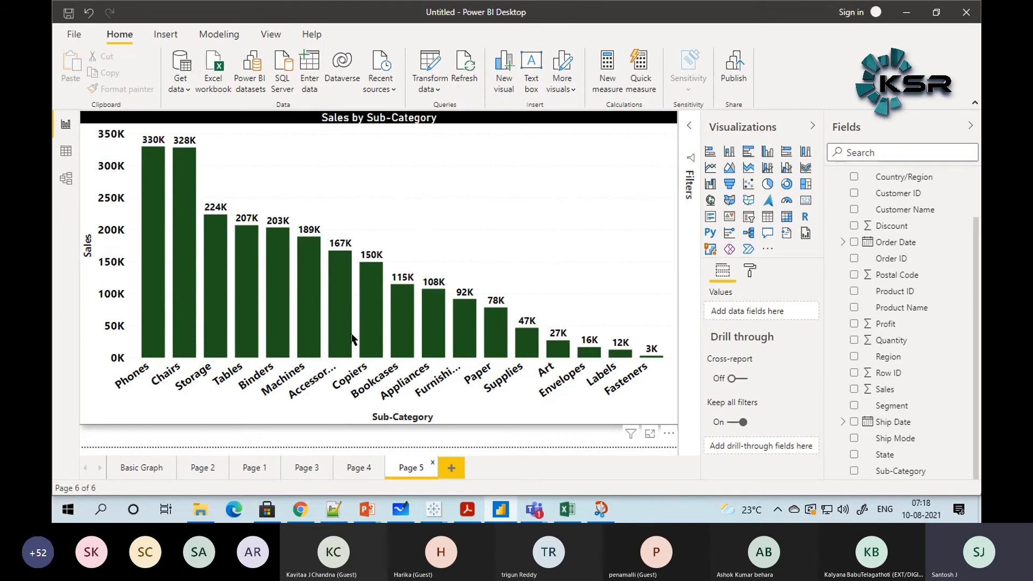
pyautogui.moveTo(342, 350)
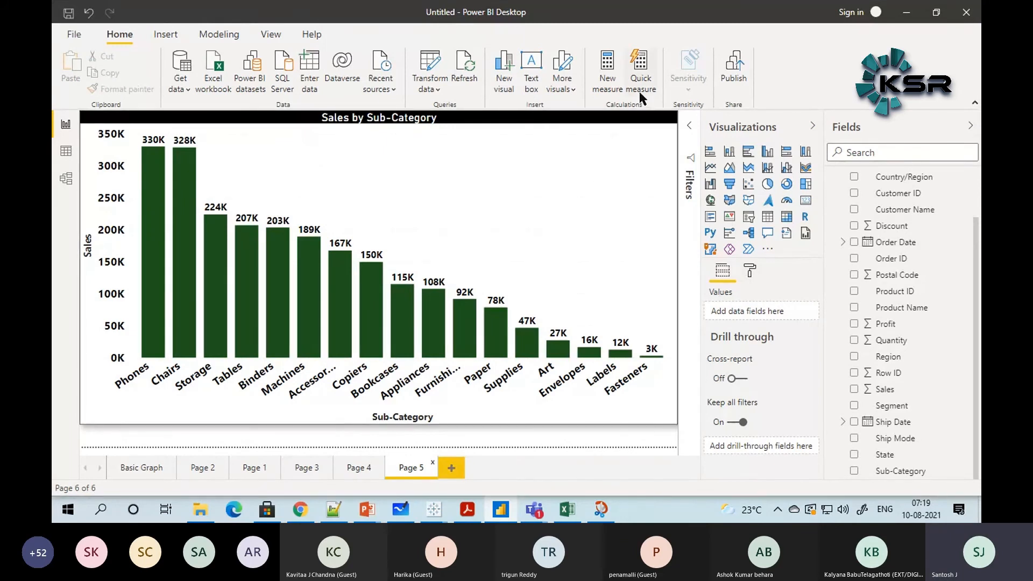
# Step: Narrow and slightly shorten the Page 5 chart to examine its vertical labels, then widen it back to nearly full page width
pyautogui.click(635, 119)
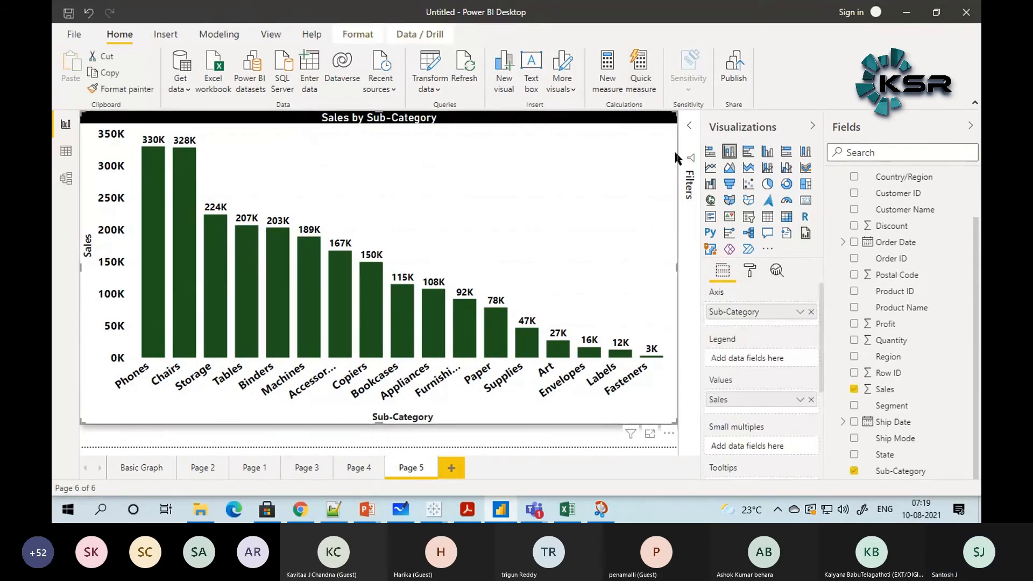
pyautogui.moveTo(672, 255); pyautogui.dragTo(275, 210)
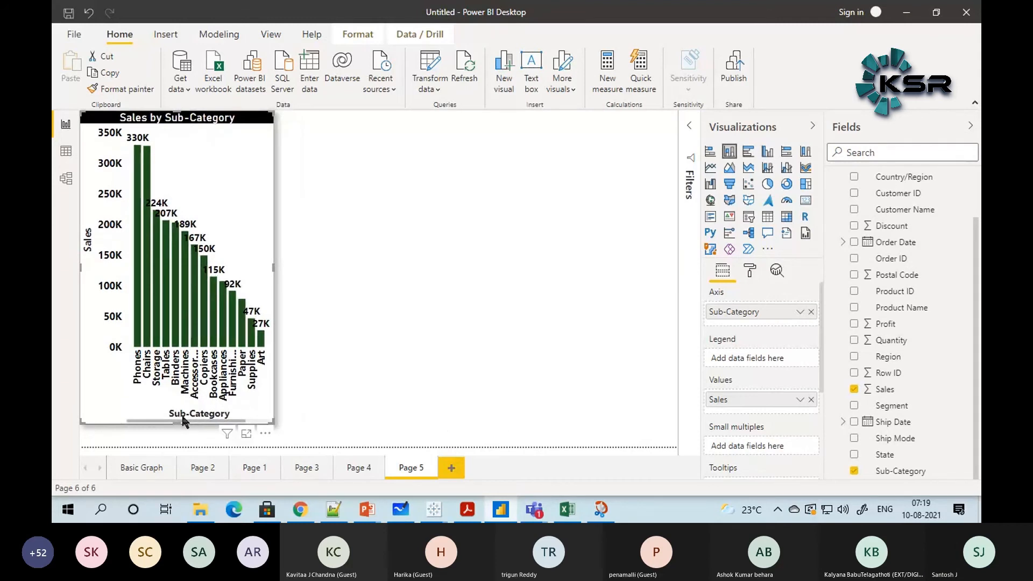
pyautogui.moveTo(179, 422); pyautogui.dragTo(174, 408)
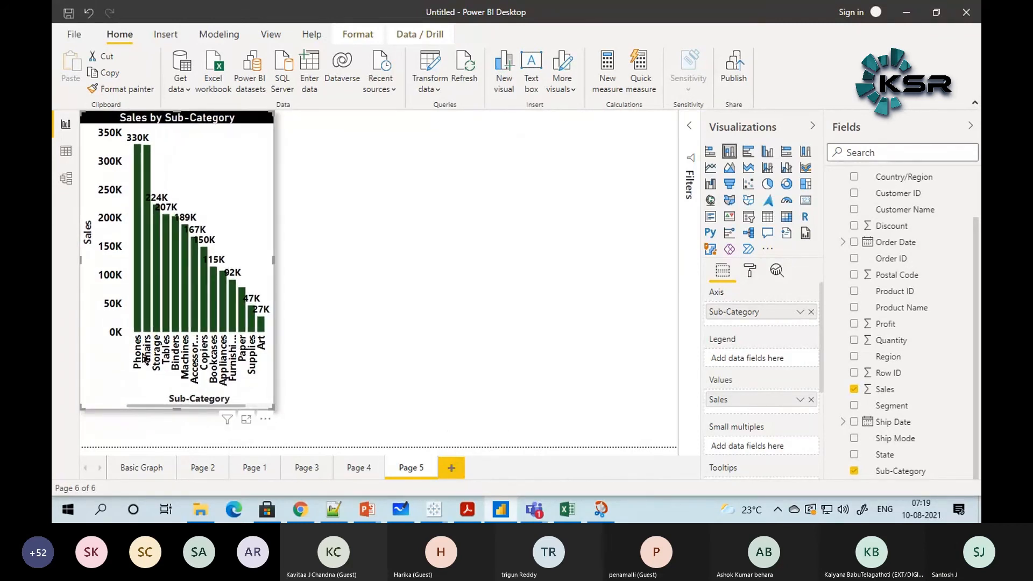
pyautogui.moveTo(173, 408); pyautogui.dragTo(196, 409)
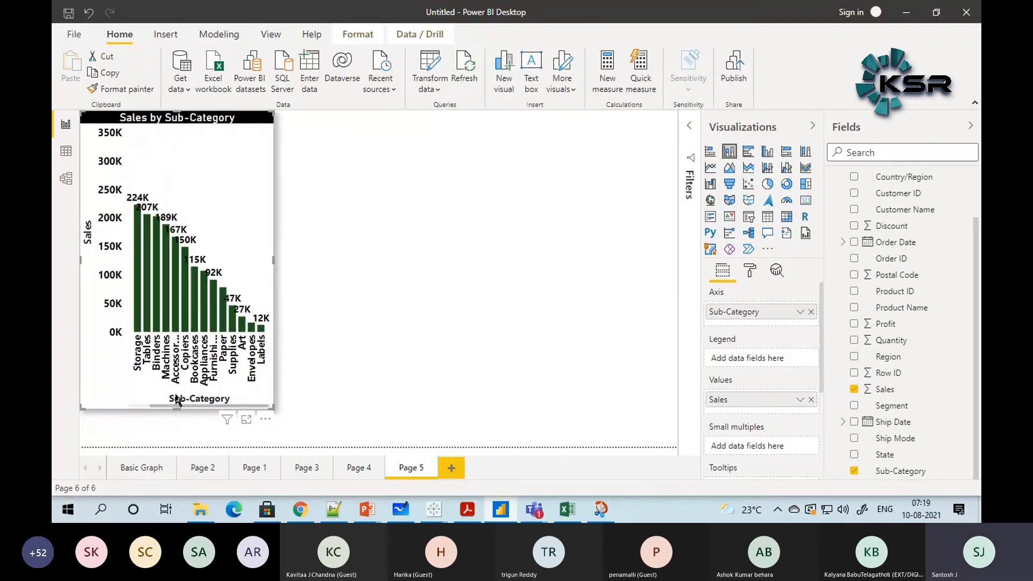
pyautogui.moveTo(214, 408); pyautogui.dragTo(259, 401)
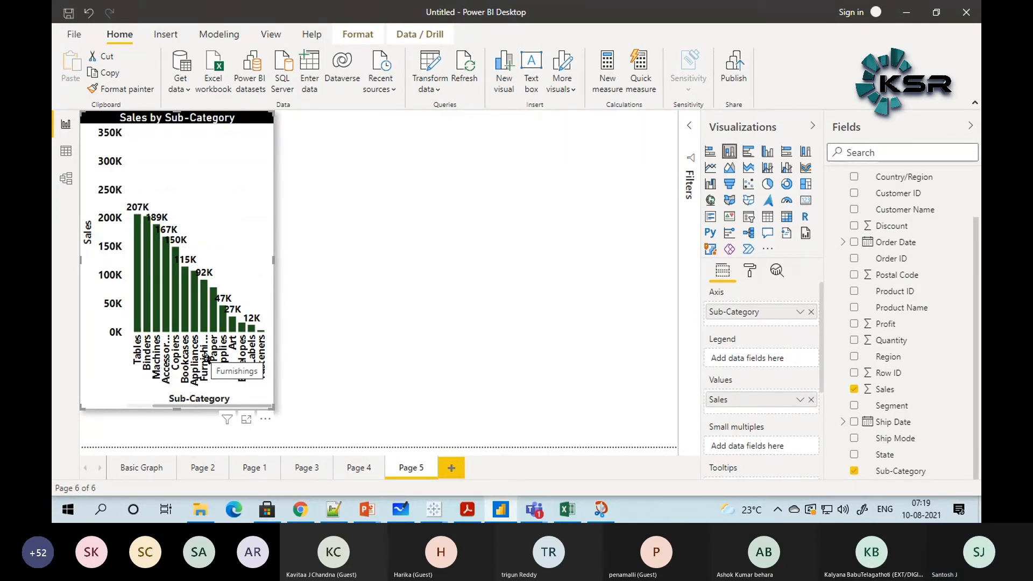
pyautogui.moveTo(274, 260); pyautogui.dragTo(662, 258)
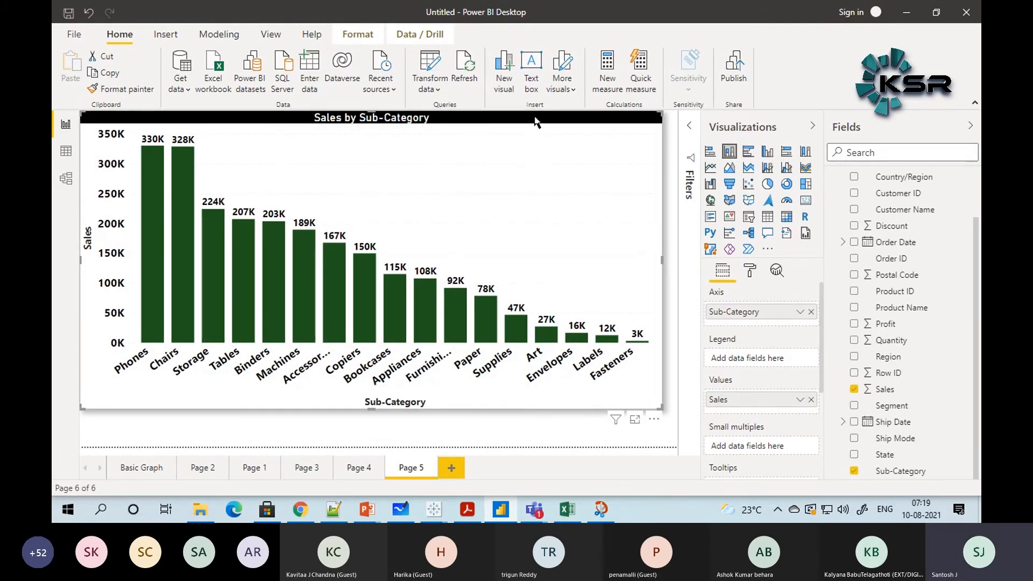
# Step: Add a new report page and place a copy of the Page 5 Sales by Sub-Category column chart on it
pyautogui.click(451, 467)
pyautogui.hotkey('ctrl', 'v')
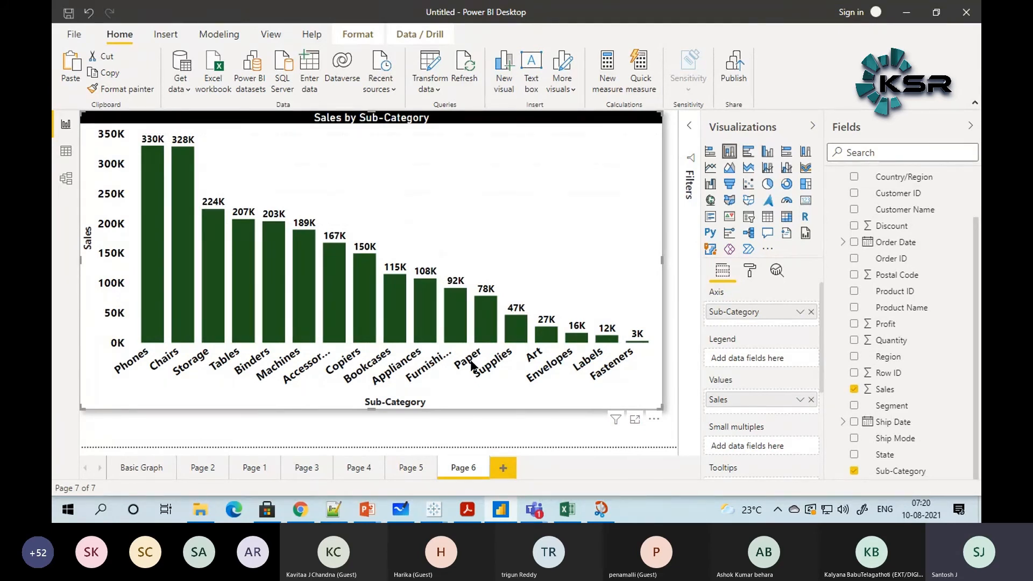
# Step: Return to Page 5 and highlight the Paper column to check which label belongs to it, clearing the highlight each time
pyautogui.click(402, 468)
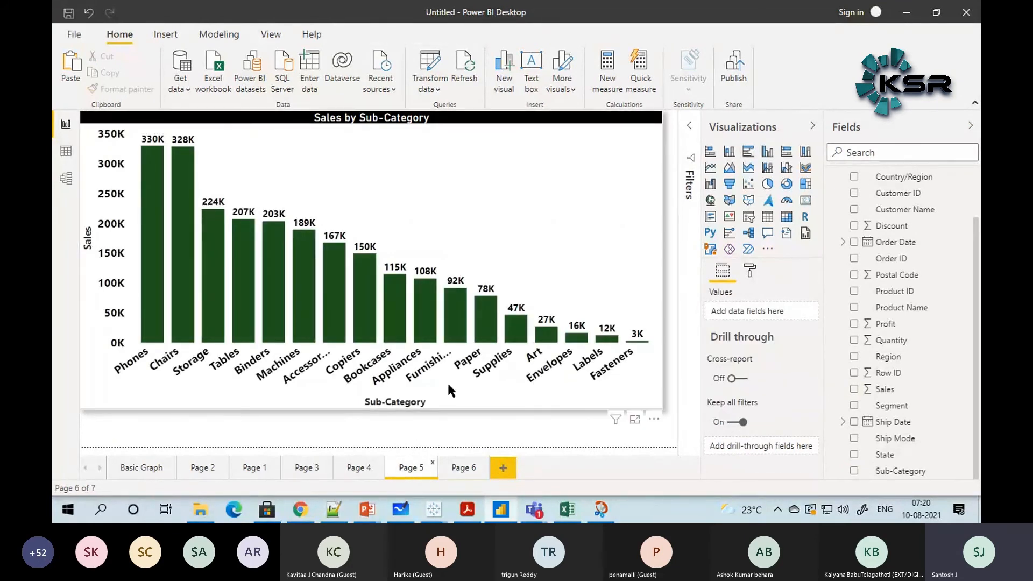
pyautogui.click(485, 310)
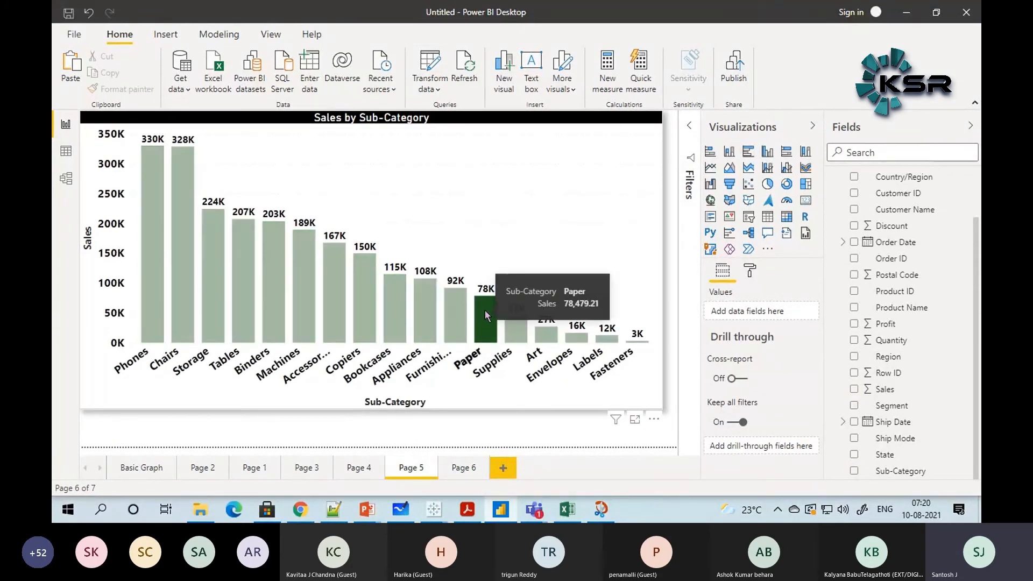
pyautogui.click(485, 310)
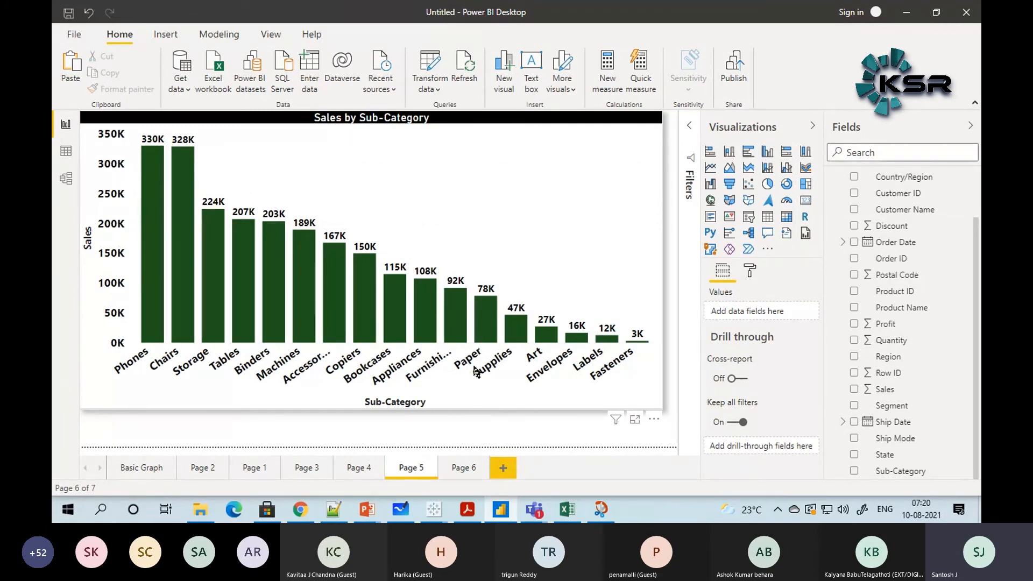
pyautogui.click(476, 315)
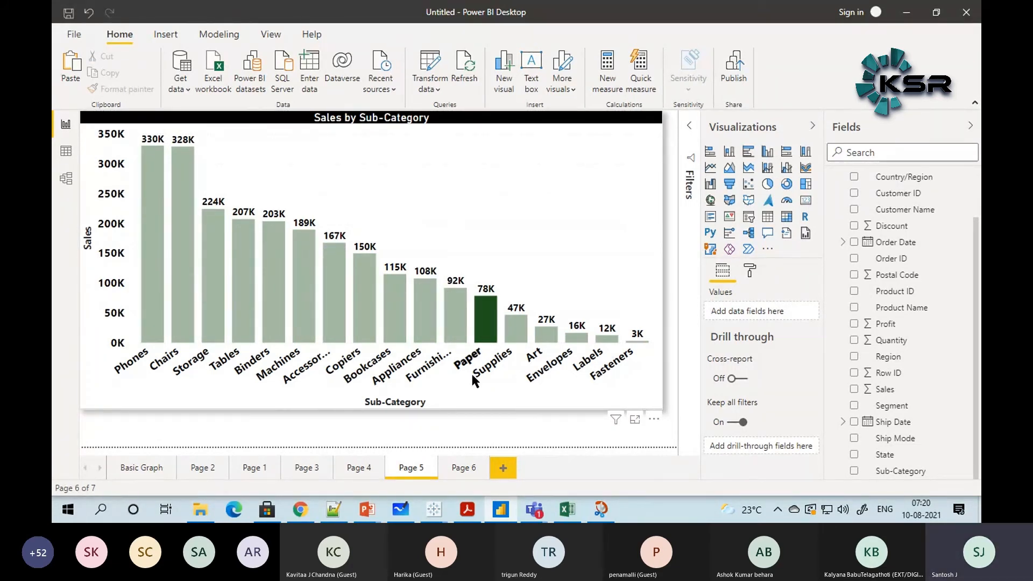
pyautogui.click(491, 337)
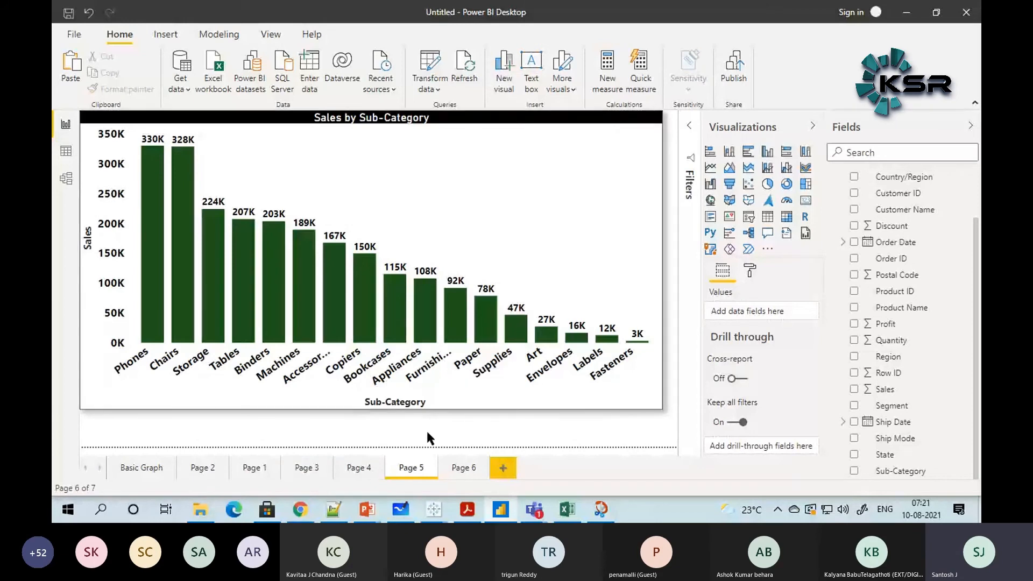
# Step: Change the copied Sales by Sub-Category chart on Page 6 to a stacked bar chart
pyautogui.click(464, 468)
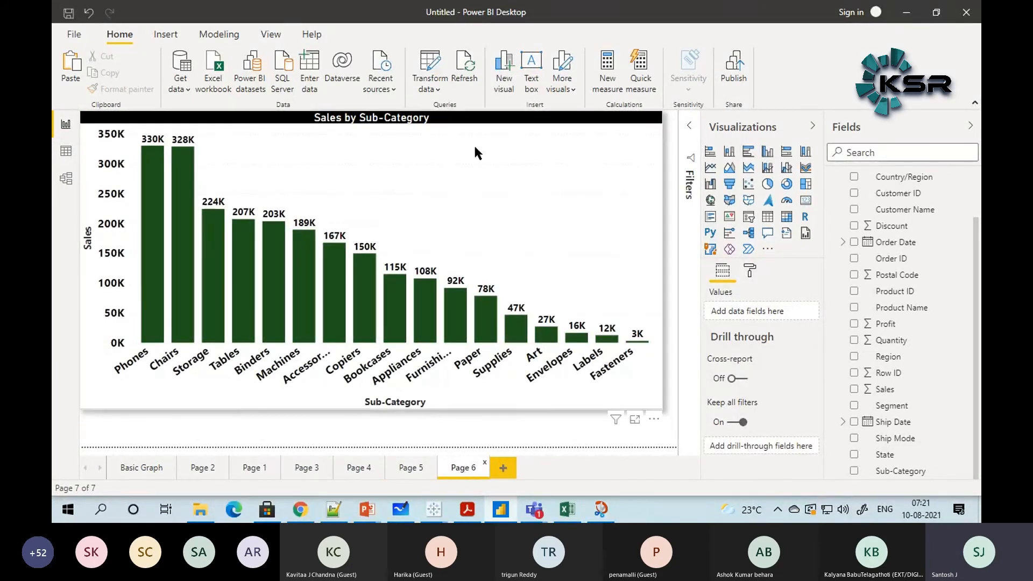
pyautogui.click(480, 127)
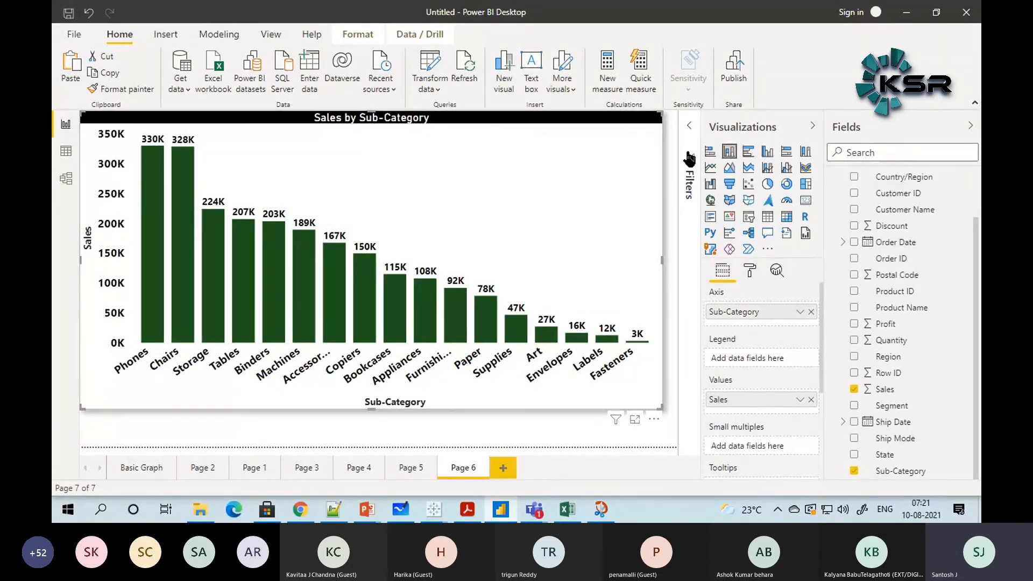
pyautogui.click(710, 152)
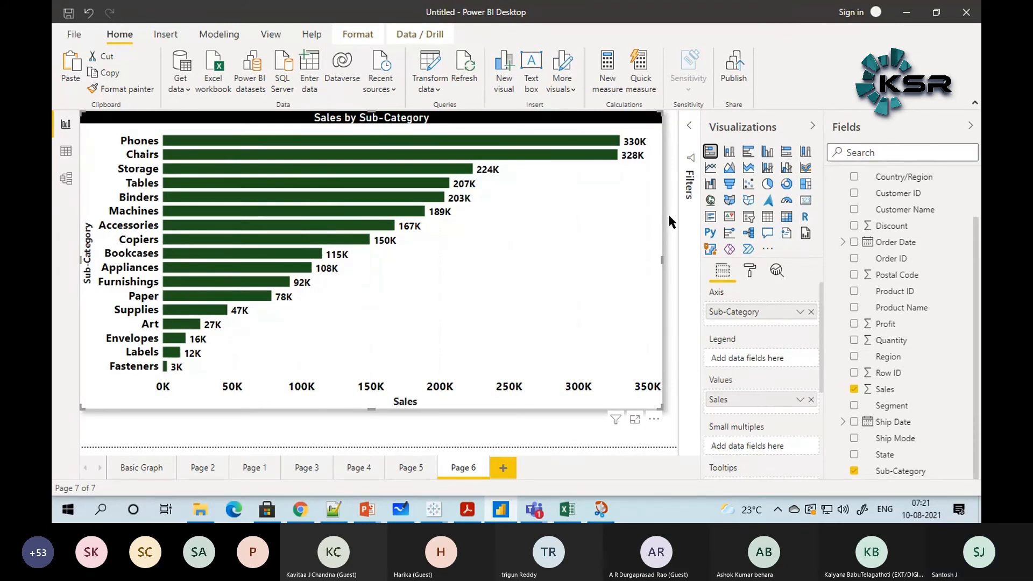
# Step: Compare the Page 5 column chart with the Page 6 bar chart, and add a blank report page after them
pyautogui.click(401, 469)
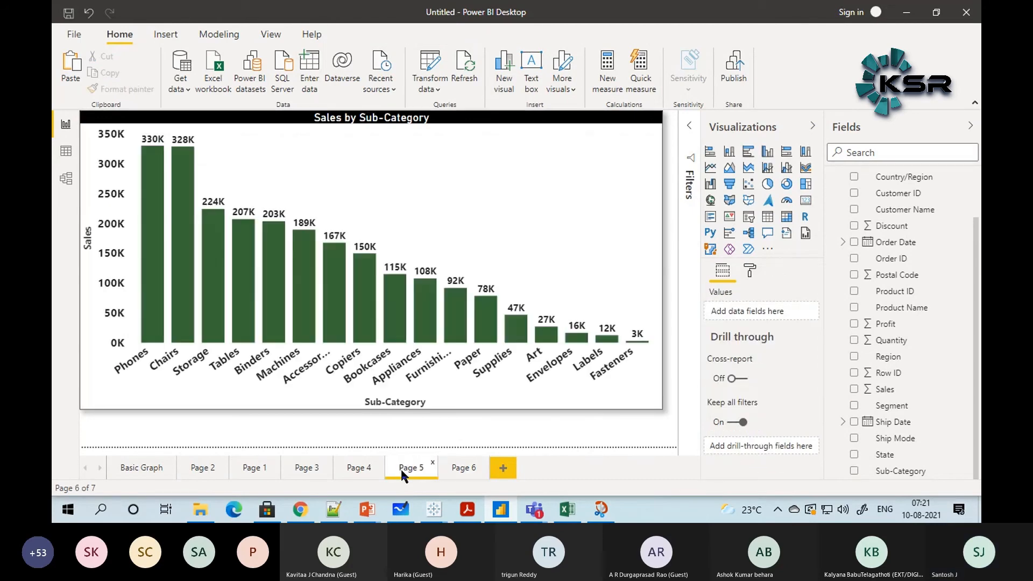
pyautogui.click(462, 468)
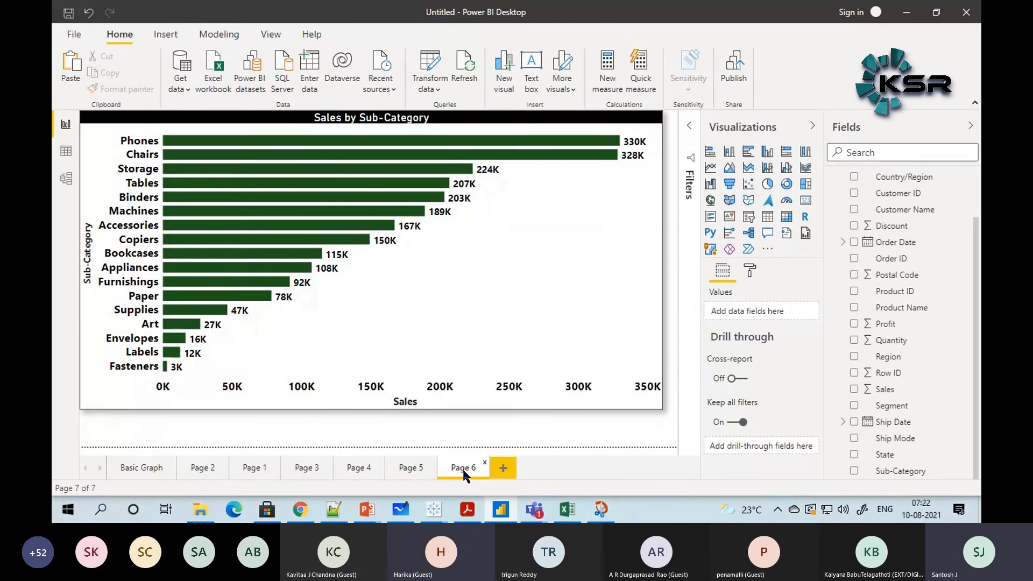
pyautogui.click(504, 467)
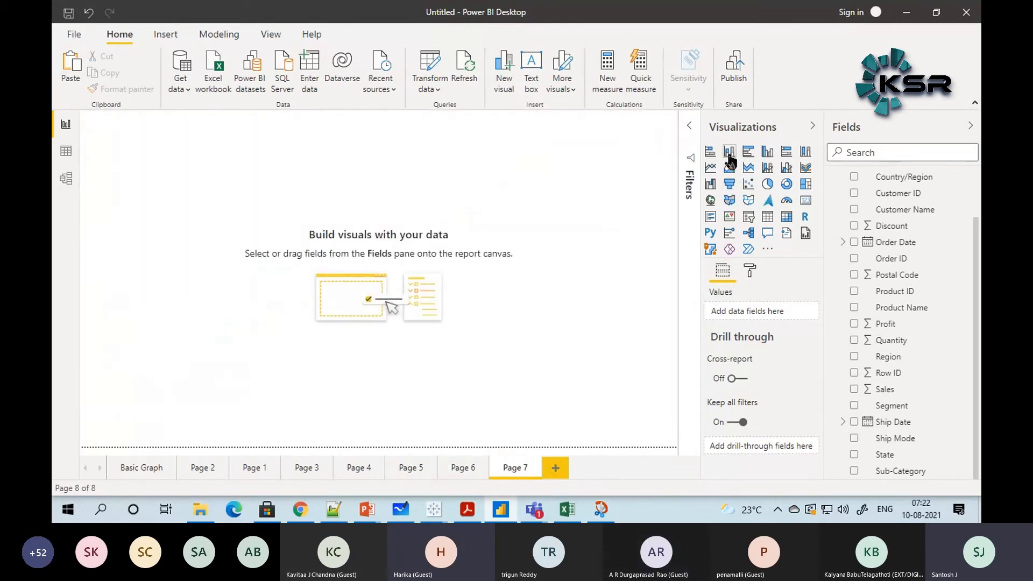
# Step: Review the field setup of the Page 2 Sales by Category chart and the Sales by Sub-Category charts on Pages 6 and 5
pyautogui.click(215, 464)
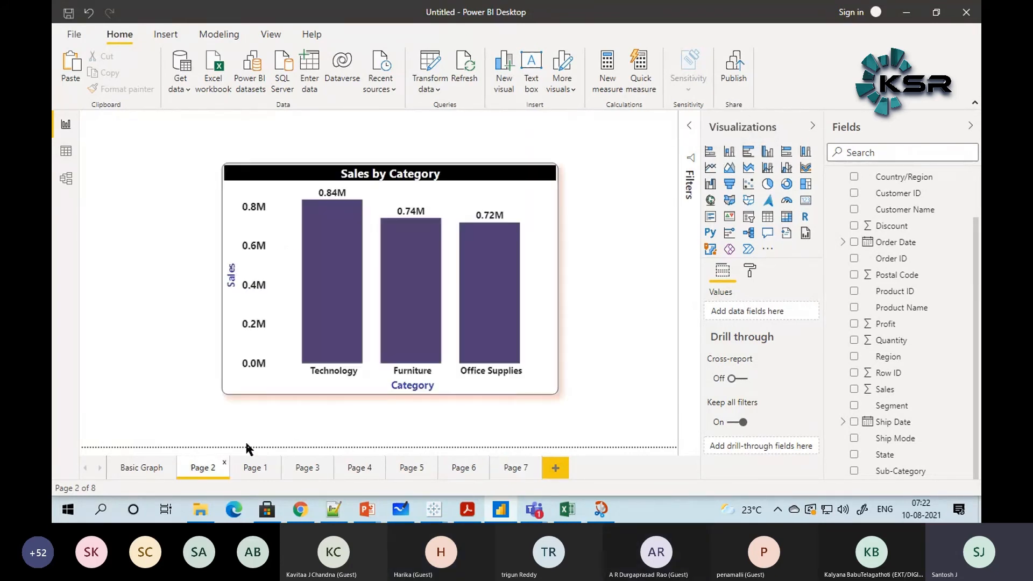
pyautogui.click(414, 203)
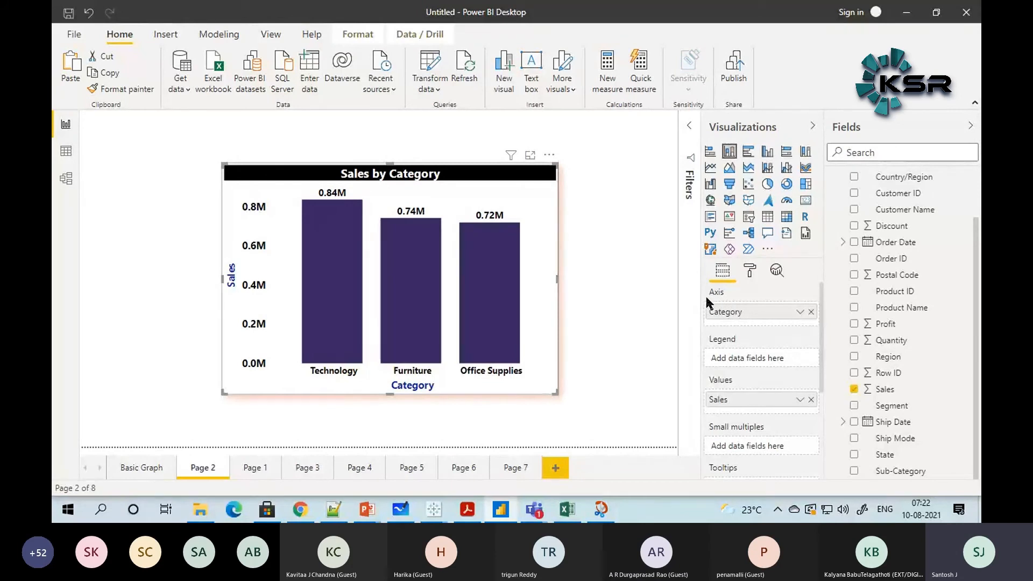
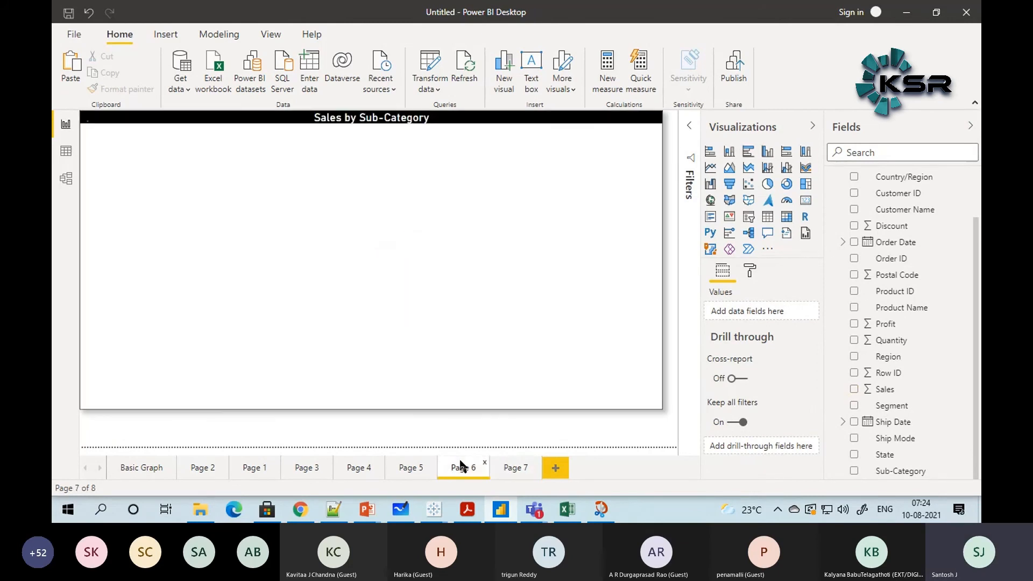
pyautogui.click(456, 124)
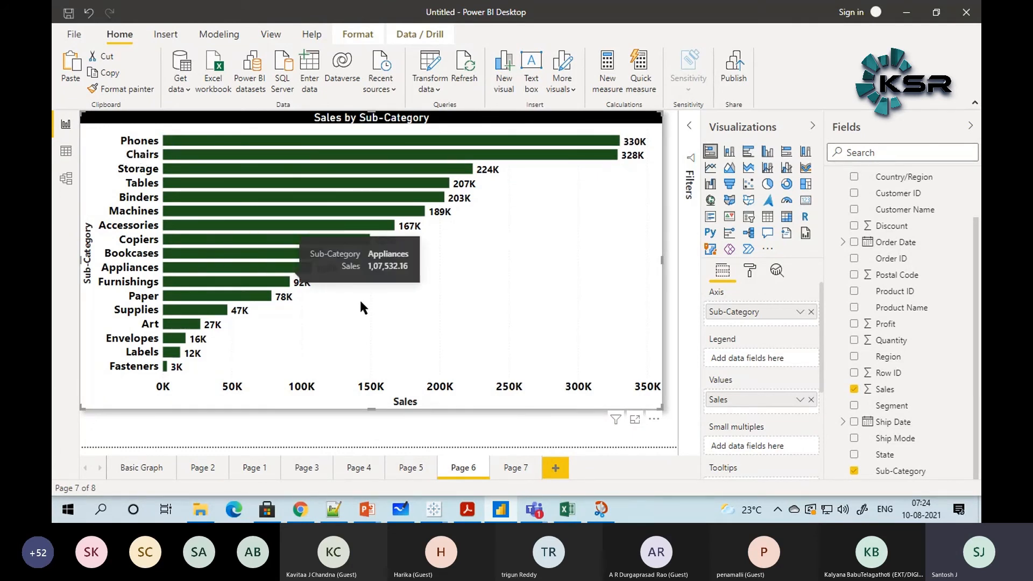
pyautogui.click(413, 469)
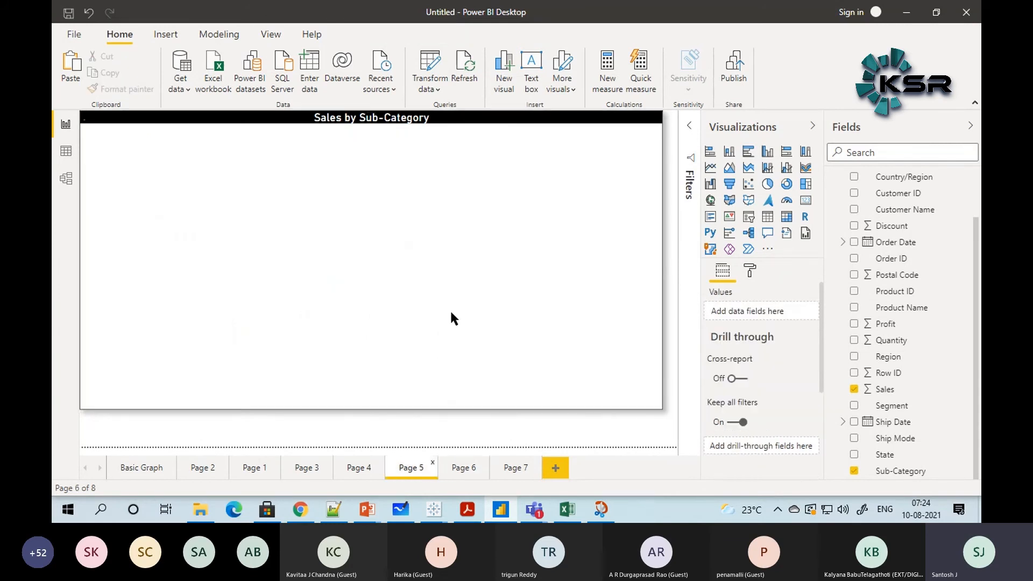
# Step: Add a new report page and build an enlarged stacked column chart there with Sub-Category on the axis and Sales as values
pyautogui.click(555, 468)
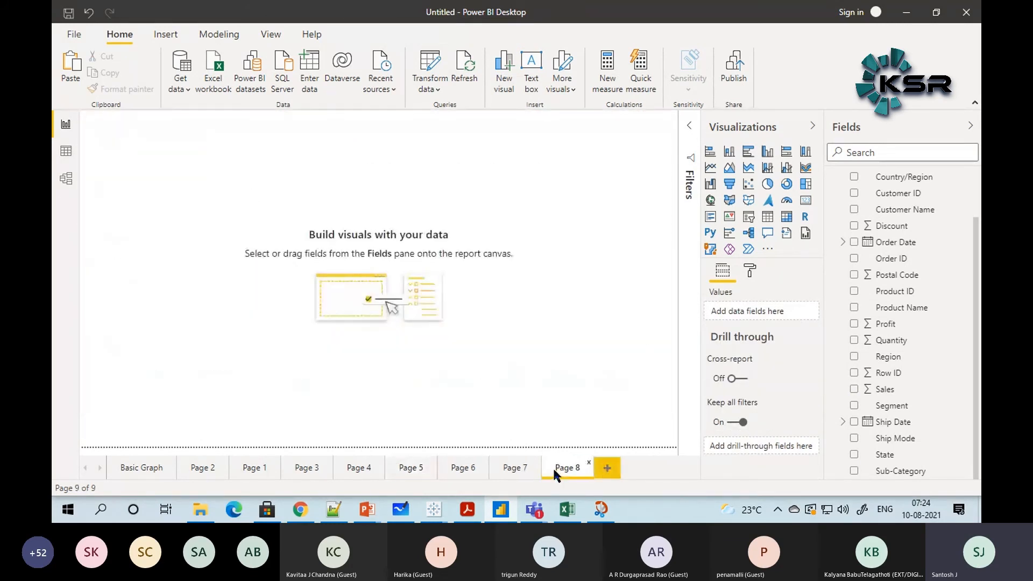
pyautogui.click(729, 154)
pyautogui.moveTo(253, 263); pyautogui.dragTo(569, 405)
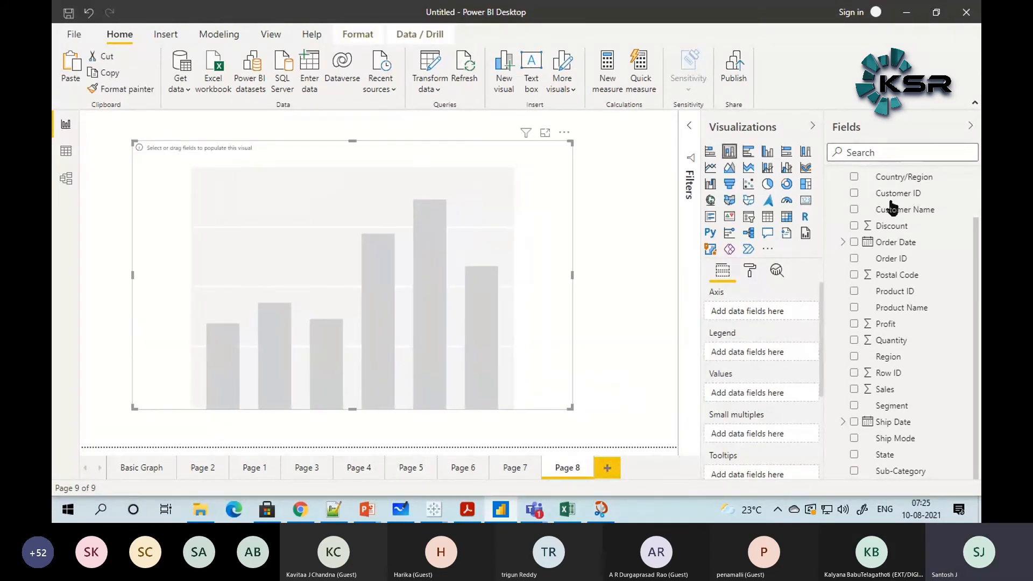
pyautogui.scroll(1, 899, 209)
pyautogui.scroll(-1, 891, 386)
pyautogui.moveTo(900, 471); pyautogui.dragTo(757, 307)
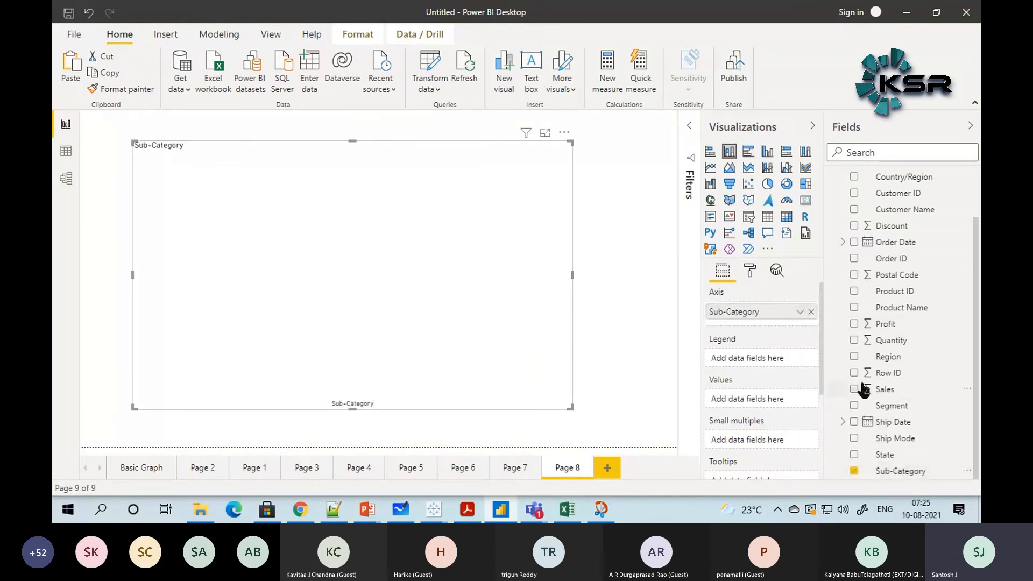
pyautogui.moveTo(876, 389); pyautogui.dragTo(745, 400)
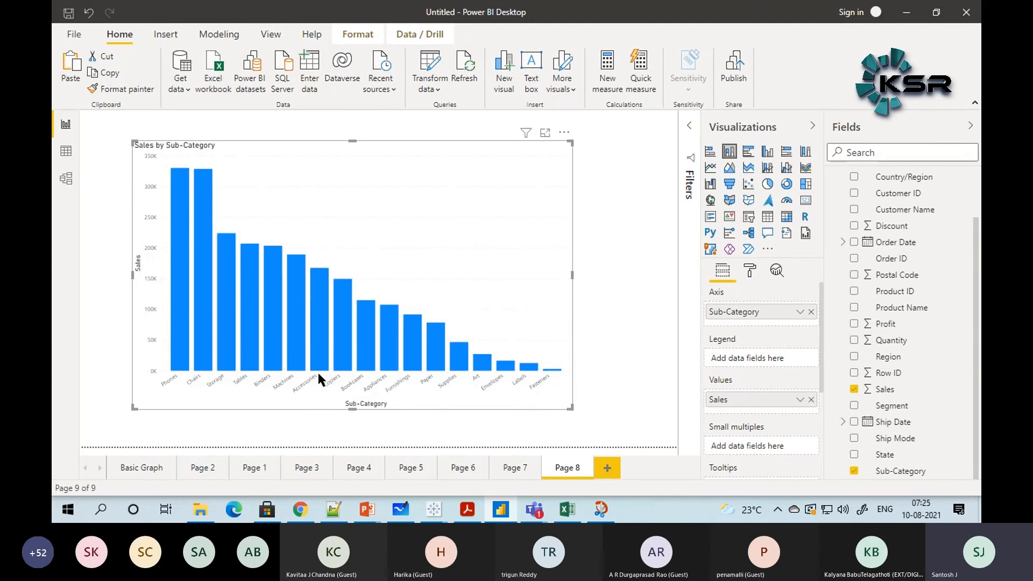
# Step: Restore the Page 2 Sales by Category chart's fields, with Category on the axis and Sales as values
pyautogui.click(201, 468)
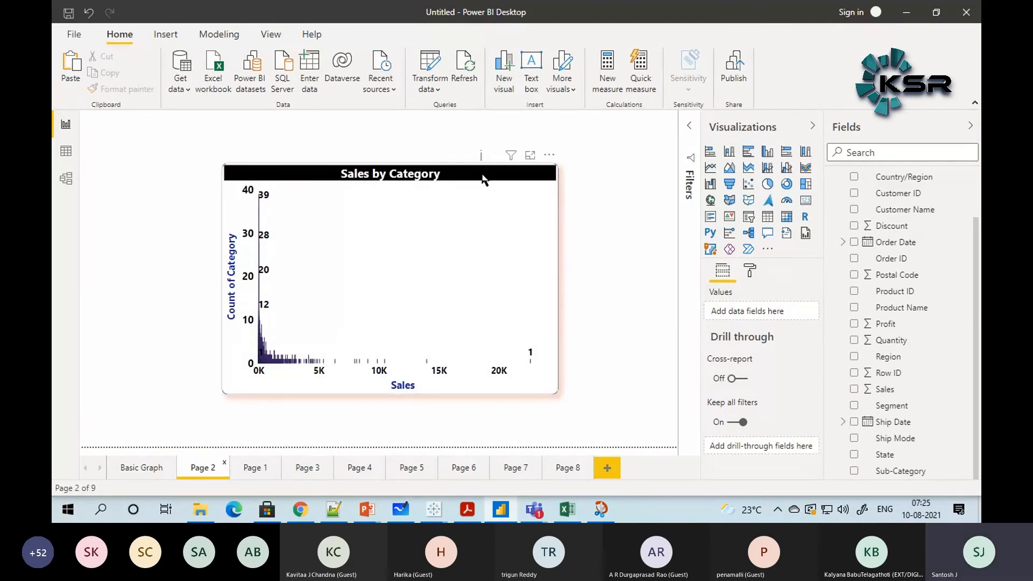
pyautogui.click(498, 215)
pyautogui.moveTo(791, 323); pyautogui.dragTo(748, 312)
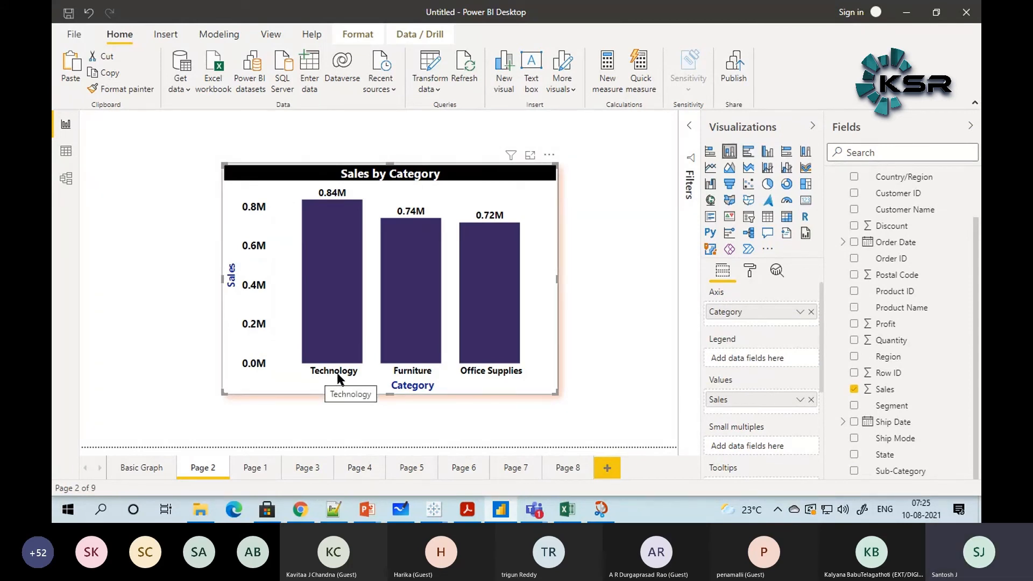
# Step: Highlight and clear the Technology column, narrow the Sales by Category chart until its axis labels slant, and widen it again
pyautogui.click(320, 305)
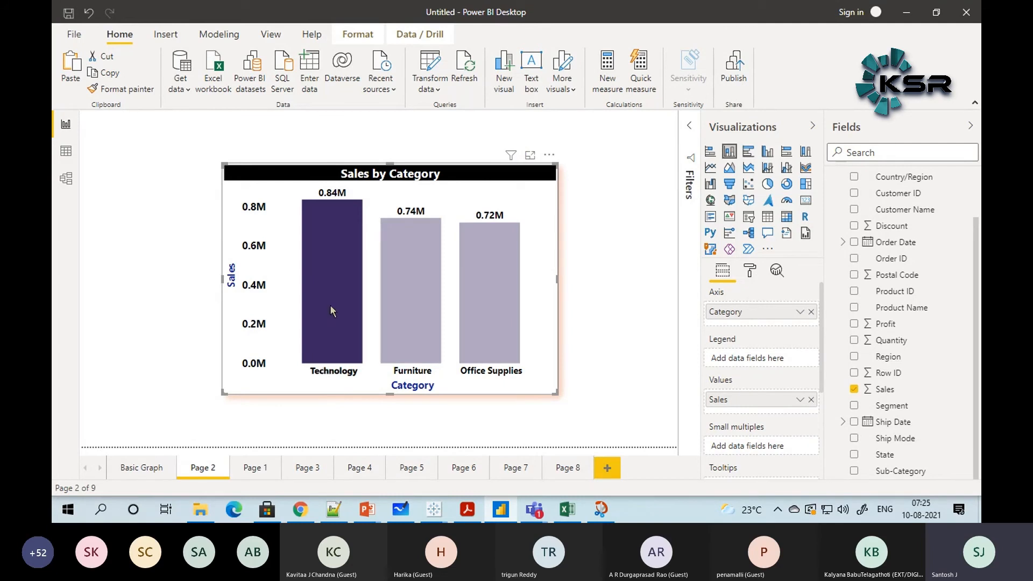
pyautogui.click(330, 305)
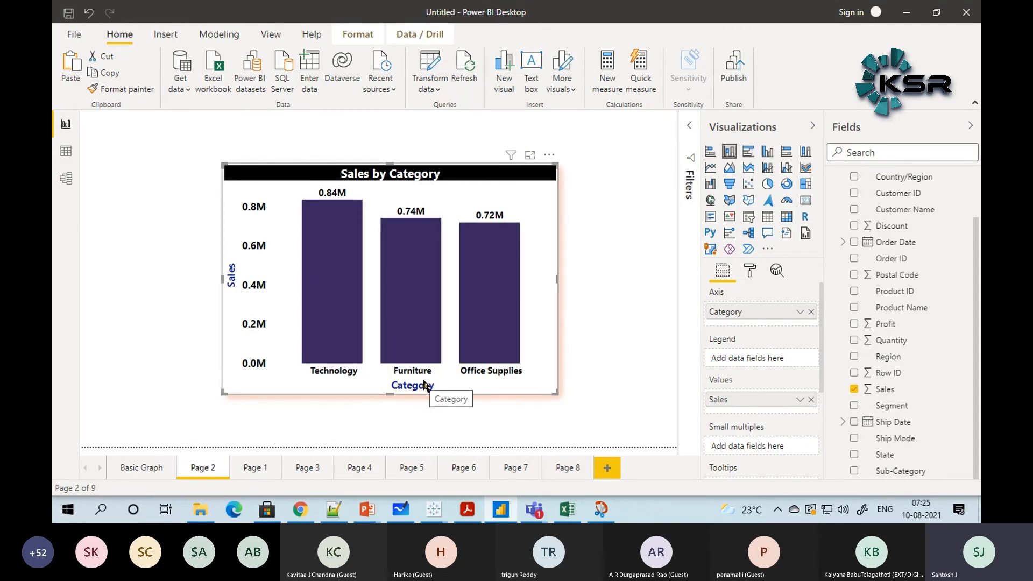
pyautogui.moveTo(556, 394); pyautogui.dragTo(438, 424)
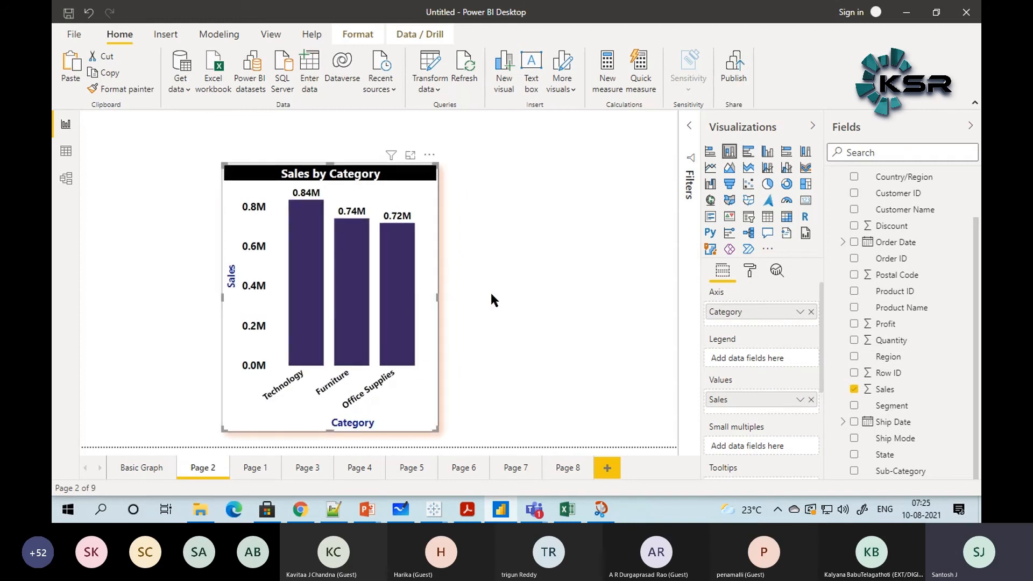
pyautogui.moveTo(435, 431); pyautogui.dragTo(528, 392)
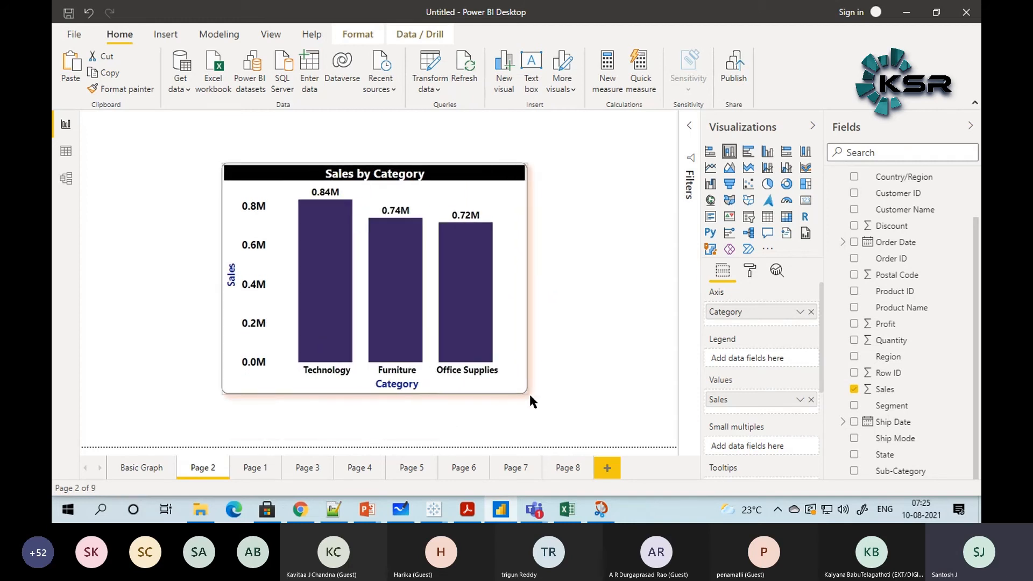
# Step: Revisit the Page 5 column chart and switch to the Notepad++ notes to number the COLUMN CHART line as item 1
pyautogui.click(408, 469)
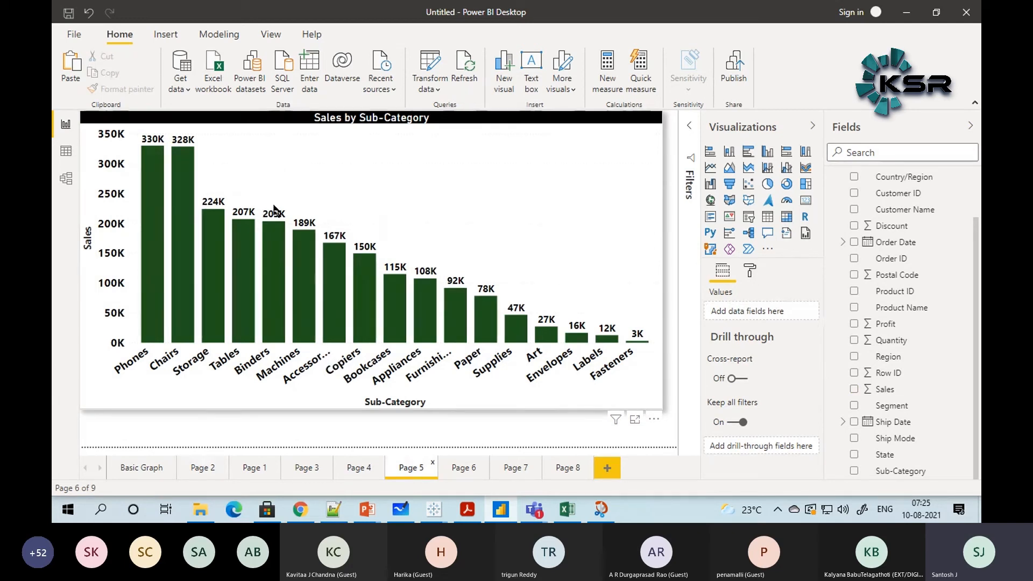
pyautogui.click(333, 509)
pyautogui.click(108, 114)
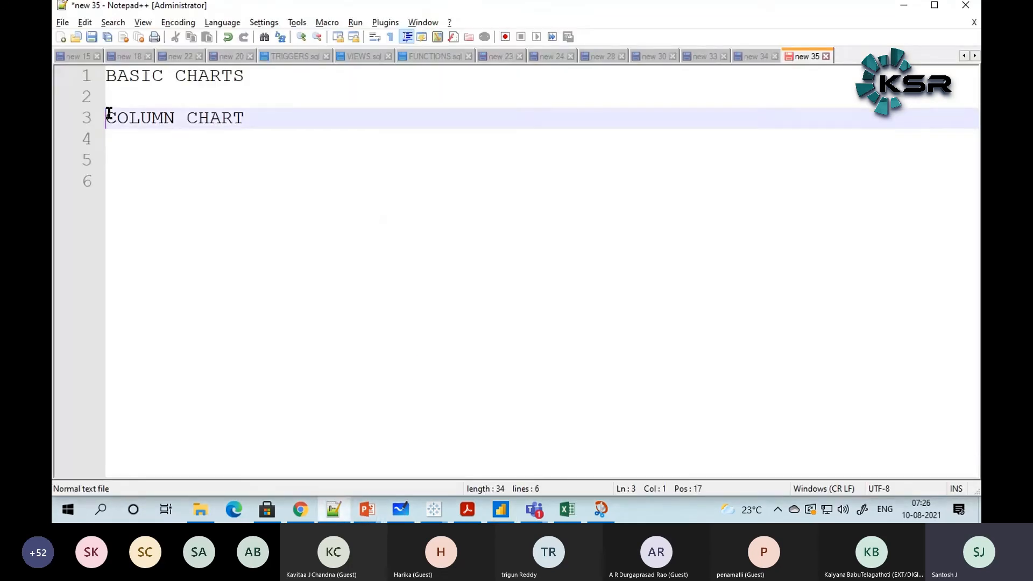
pyautogui.write('1.')
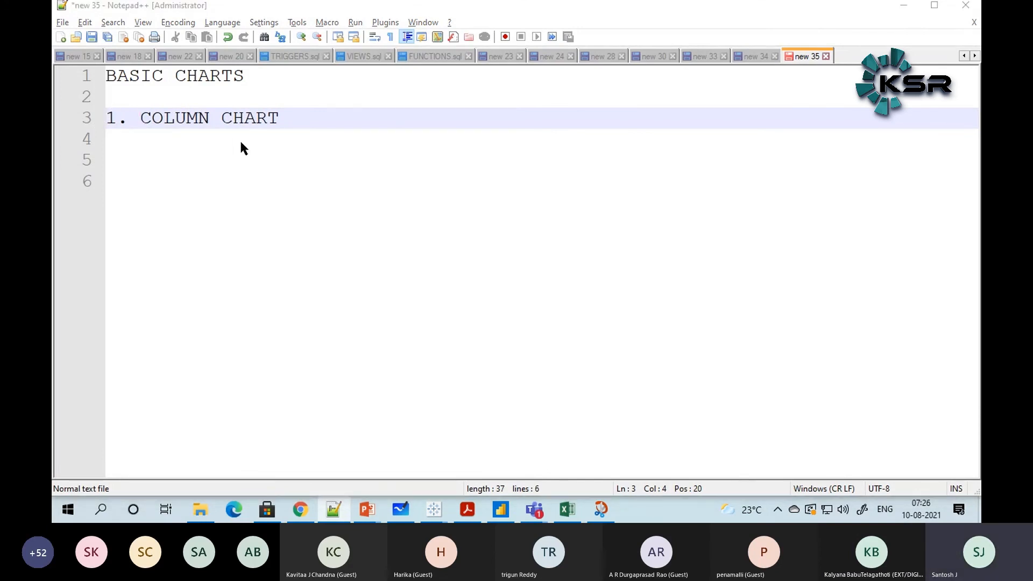
# Step: Switch back to Power BI Desktop and delete the Sales by Sub-Category column chart from Page 8
pyautogui.hotkey('alt', 'Tab')
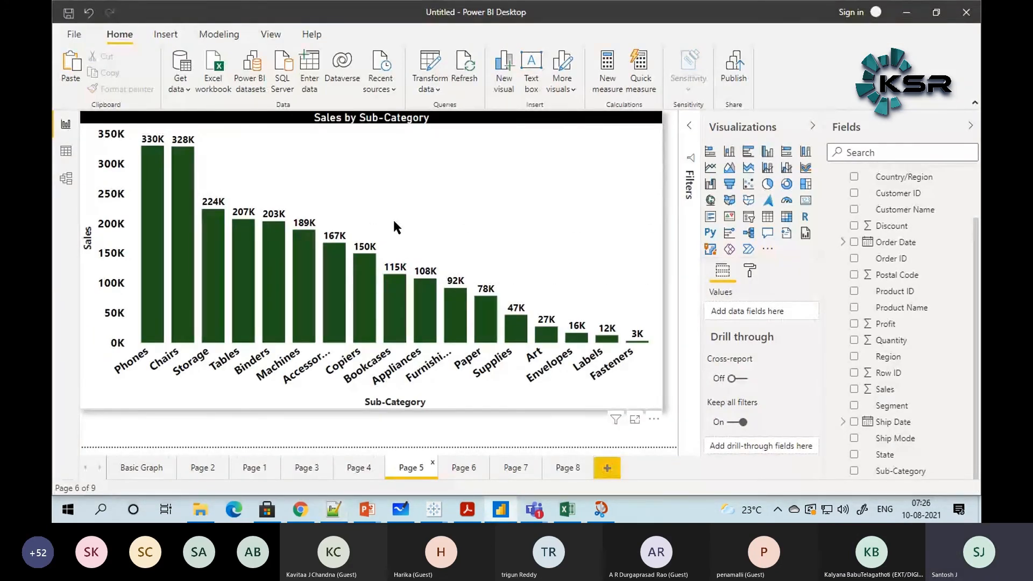
pyautogui.click(553, 464)
pyautogui.click(439, 182)
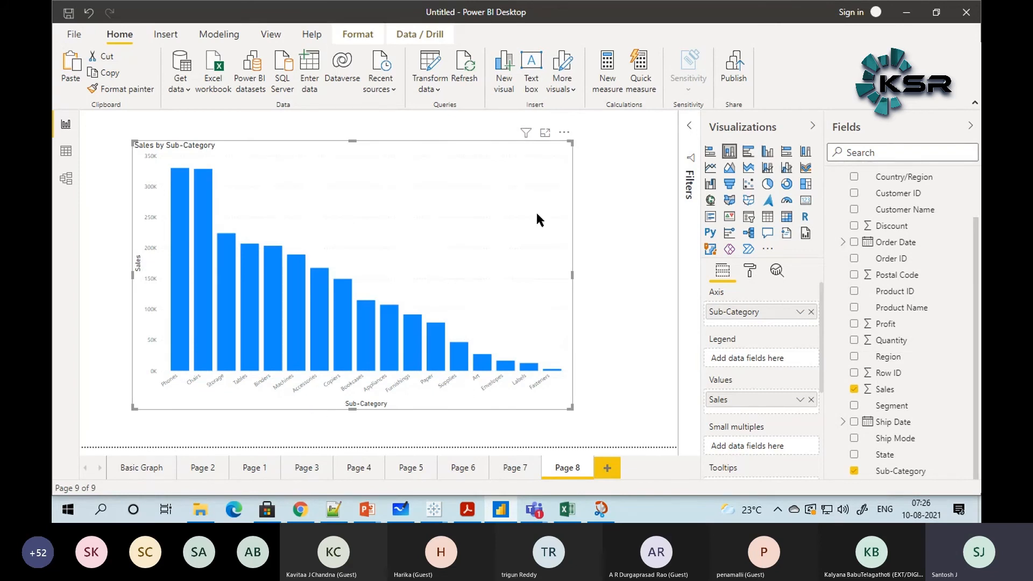
pyautogui.press('Delete')
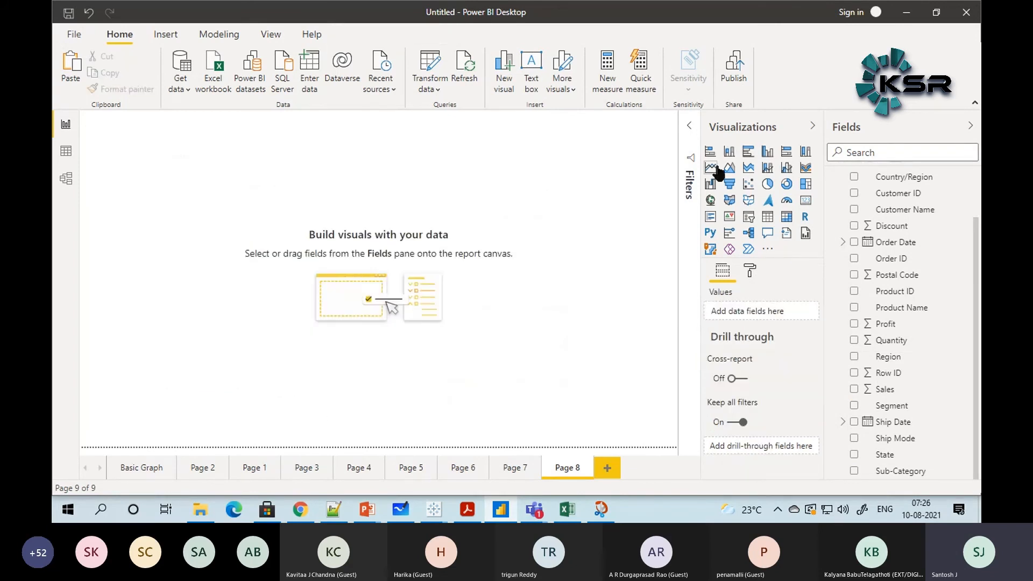
# Step: Insert an enlarged stacked column chart on Page 8 and change it to a stacked bar chart
pyautogui.click(729, 151)
pyautogui.moveTo(134, 207); pyautogui.dragTo(182, 230)
pyautogui.moveTo(263, 262); pyautogui.dragTo(534, 370)
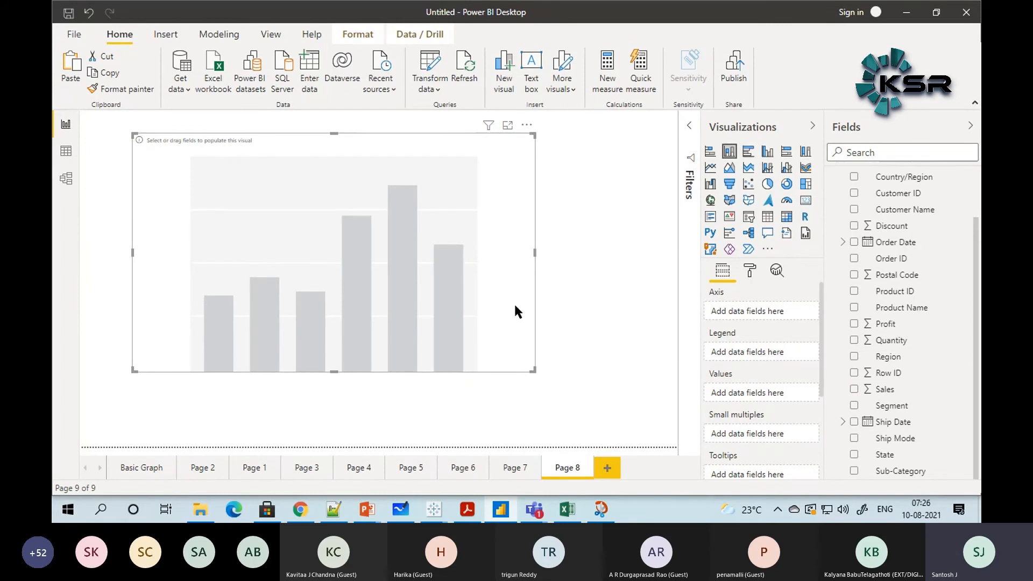
pyautogui.click(710, 151)
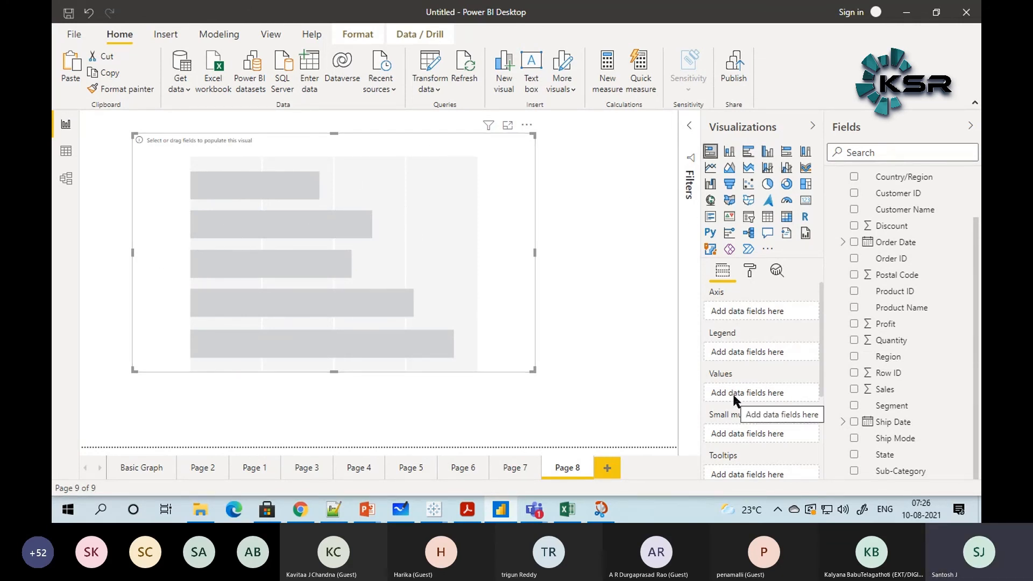
# Step: Set Sales as the bar chart's values and Sub-Category as its axis
pyautogui.moveTo(889, 395); pyautogui.dragTo(762, 390)
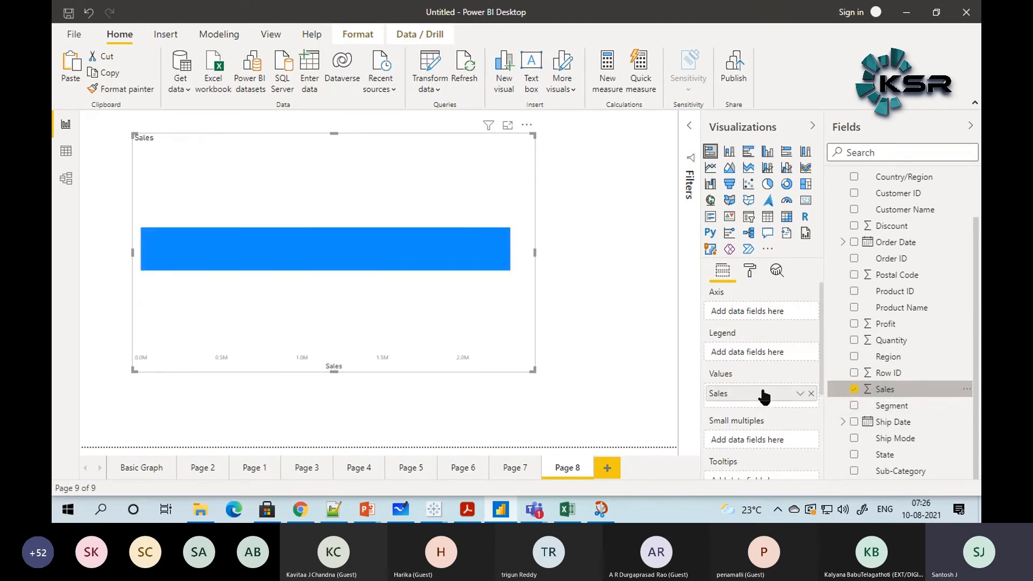
pyautogui.scroll(2, 876, 385)
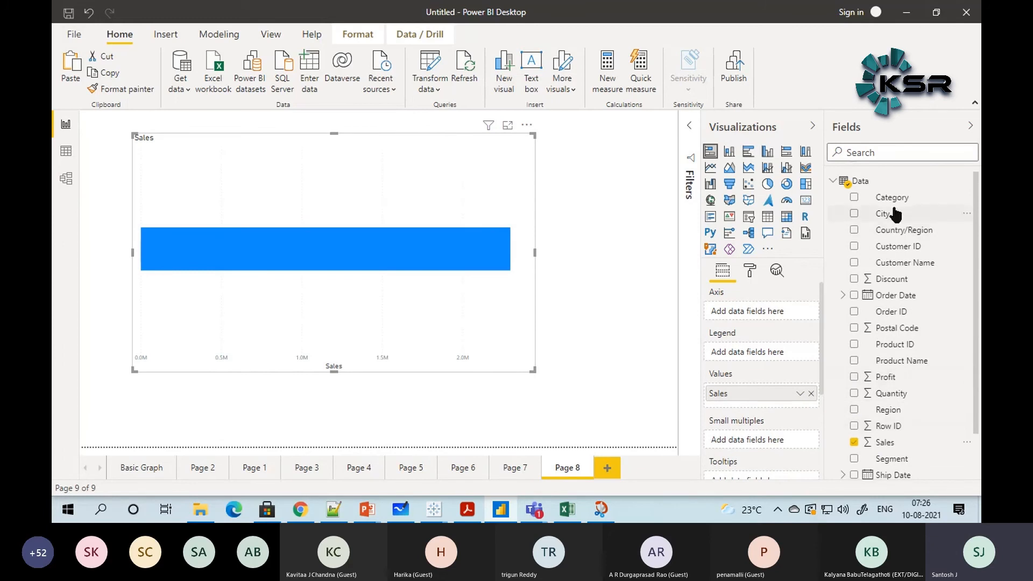
pyautogui.scroll(-2, 913, 451)
pyautogui.moveTo(893, 473); pyautogui.dragTo(763, 312)
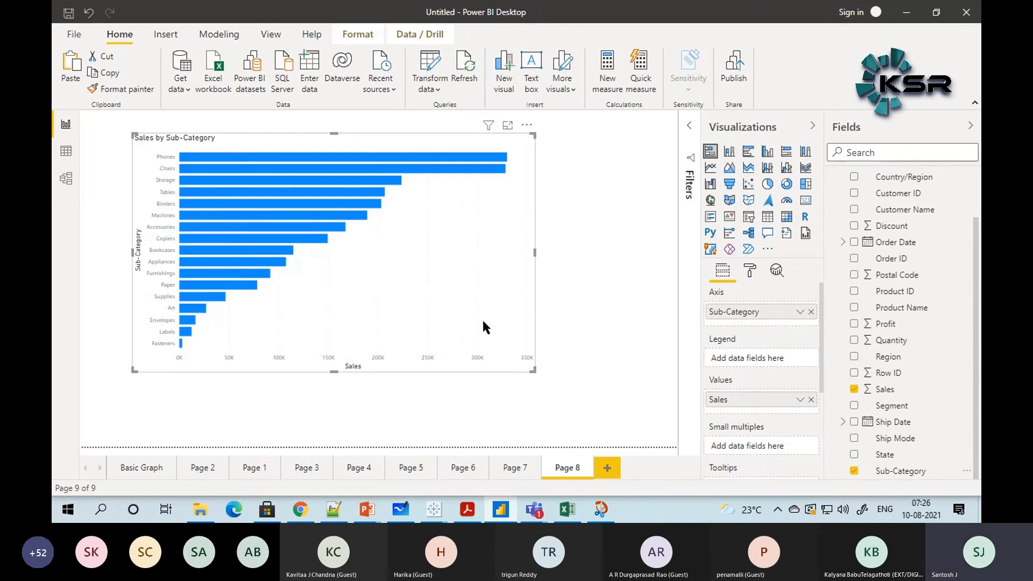
# Step: Look through the bar chart's formatting options and delete the chart from Page 8
pyautogui.click(750, 271)
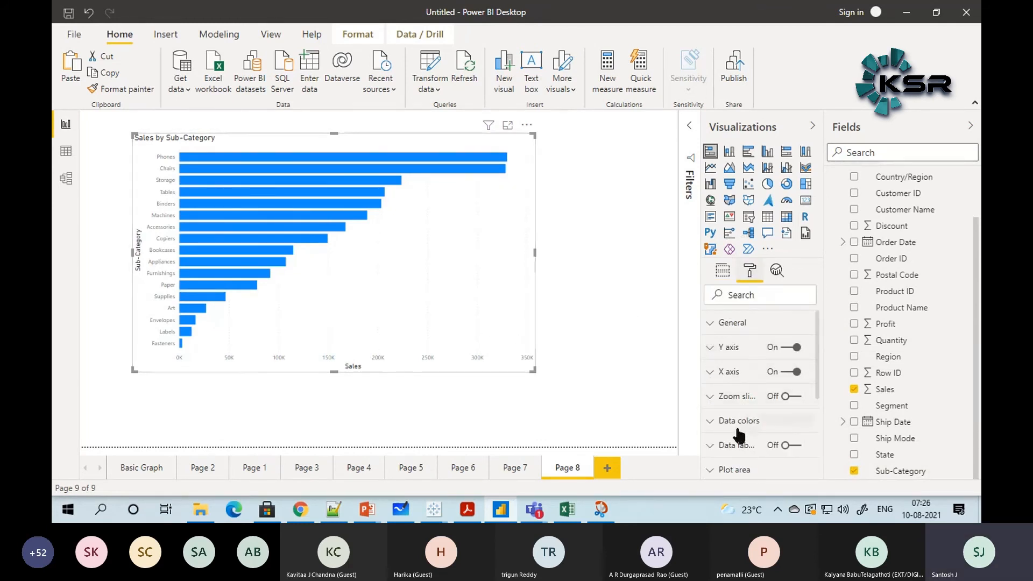
pyautogui.scroll(-4, 734, 430)
pyautogui.scroll(-1, 775, 402)
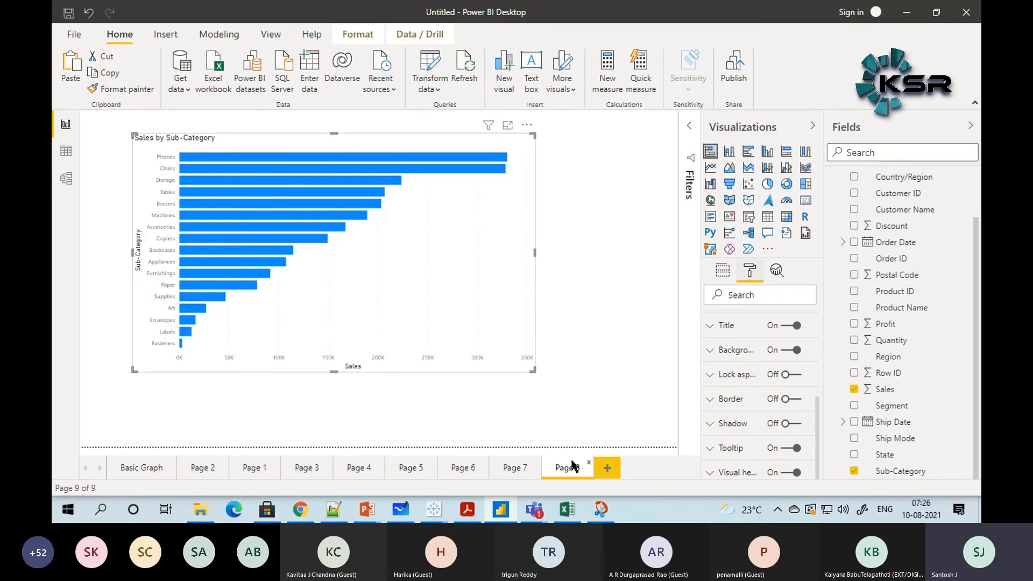
pyautogui.press('Delete')
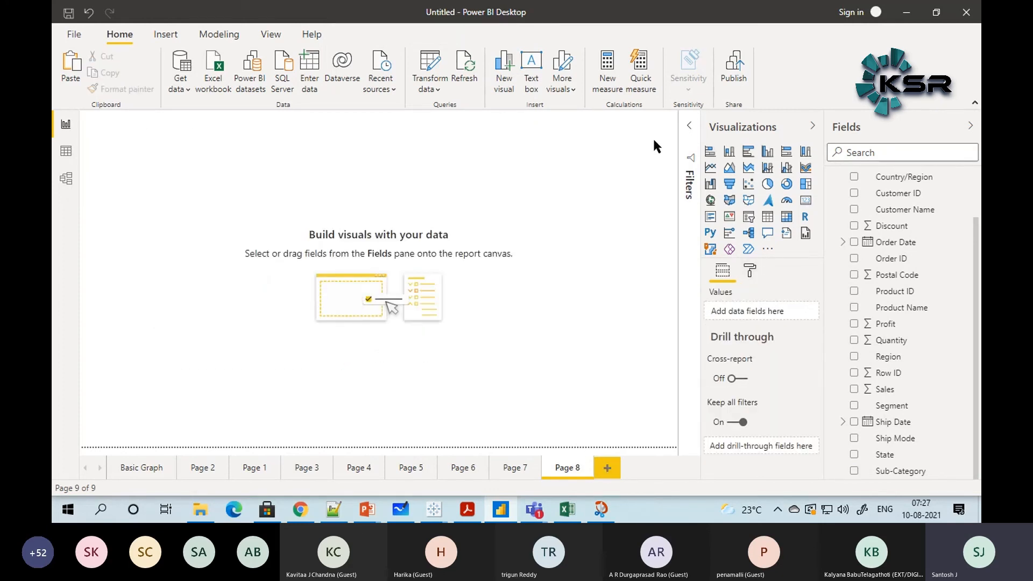
# Step: Build an enlarged stacked bar chart on Page 8 with Sales as values and Sub-Category on the axis
pyautogui.click(710, 151)
pyautogui.moveTo(183, 177); pyautogui.dragTo(230, 206)
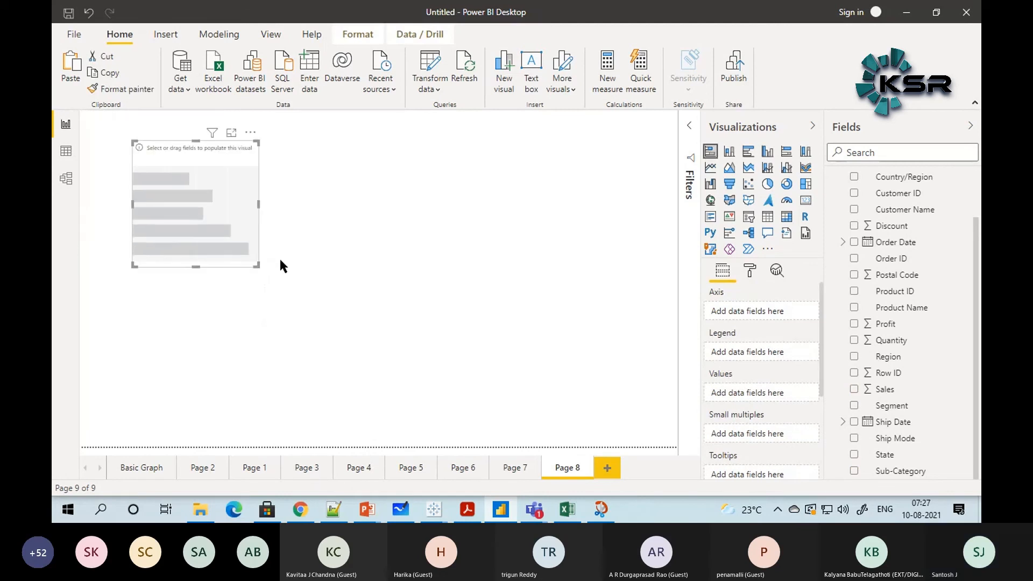
pyautogui.moveTo(258, 265); pyautogui.dragTo(563, 377)
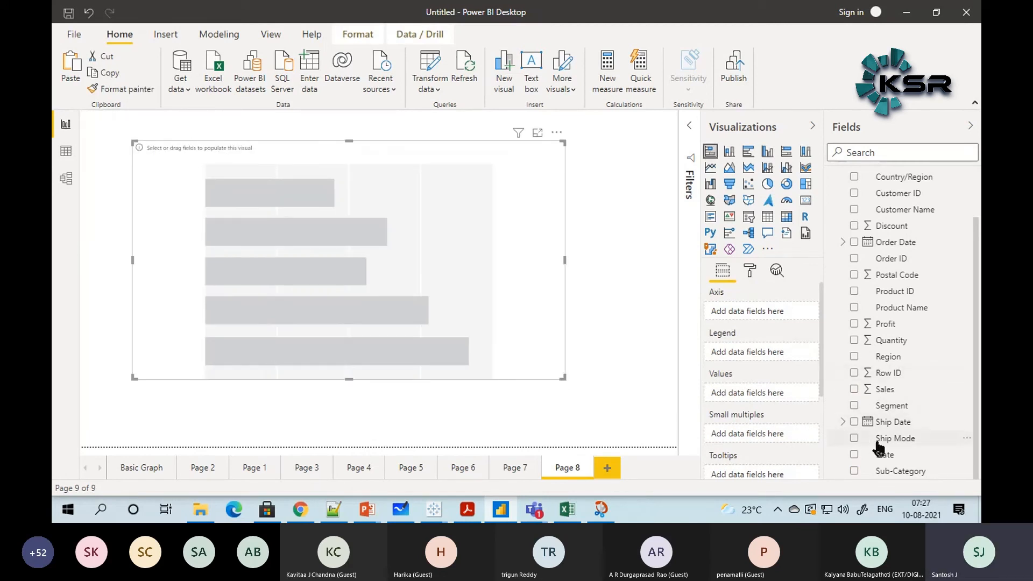
pyautogui.moveTo(883, 397); pyautogui.dragTo(752, 394)
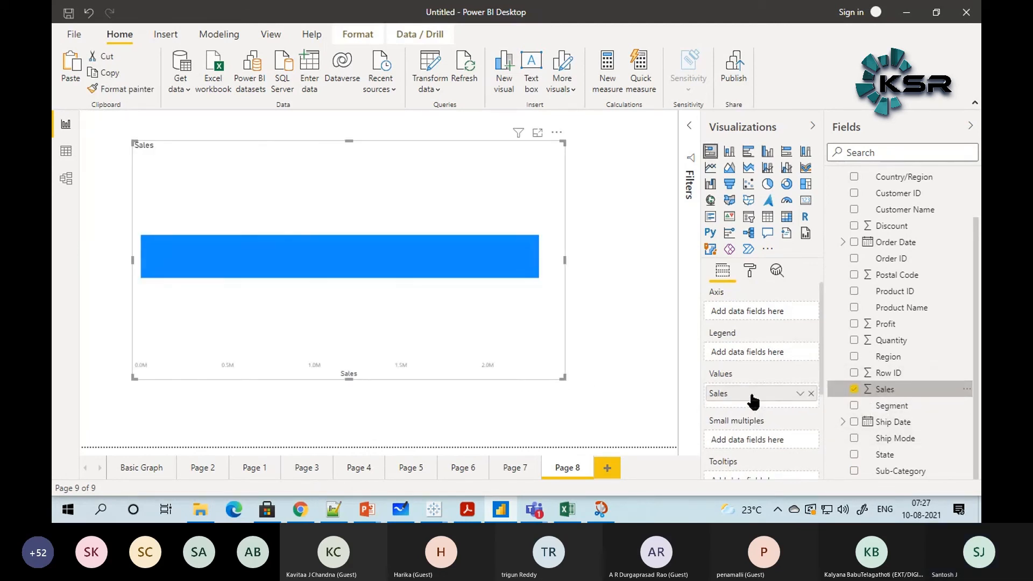
pyautogui.scroll(-2, 866, 430)
pyautogui.moveTo(893, 471); pyautogui.dragTo(752, 319)
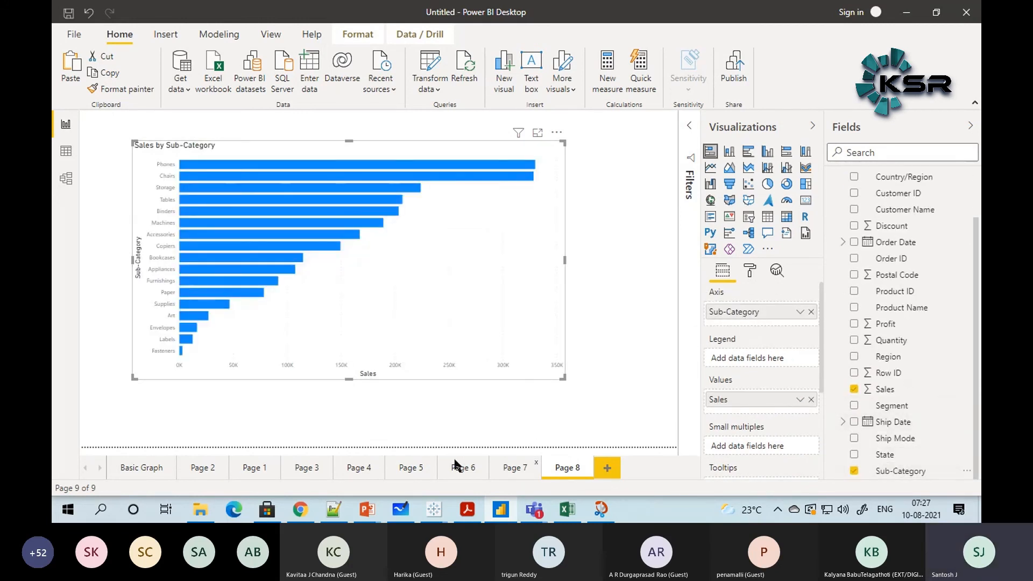
# Step: Compare the axis labels of the Page 5 column chart with those of the Page 6 bar chart
pyautogui.click(393, 464)
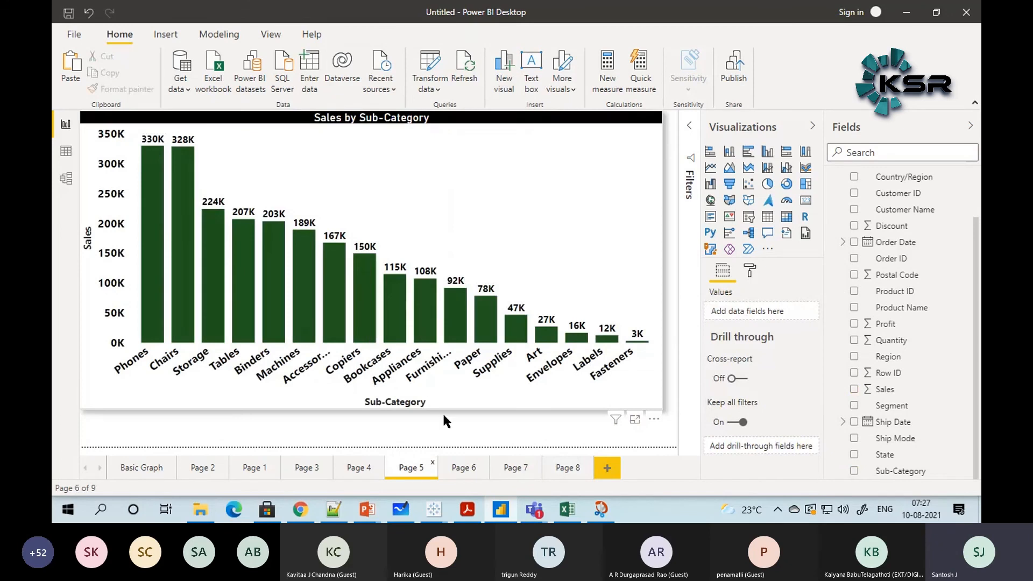
pyautogui.click(452, 466)
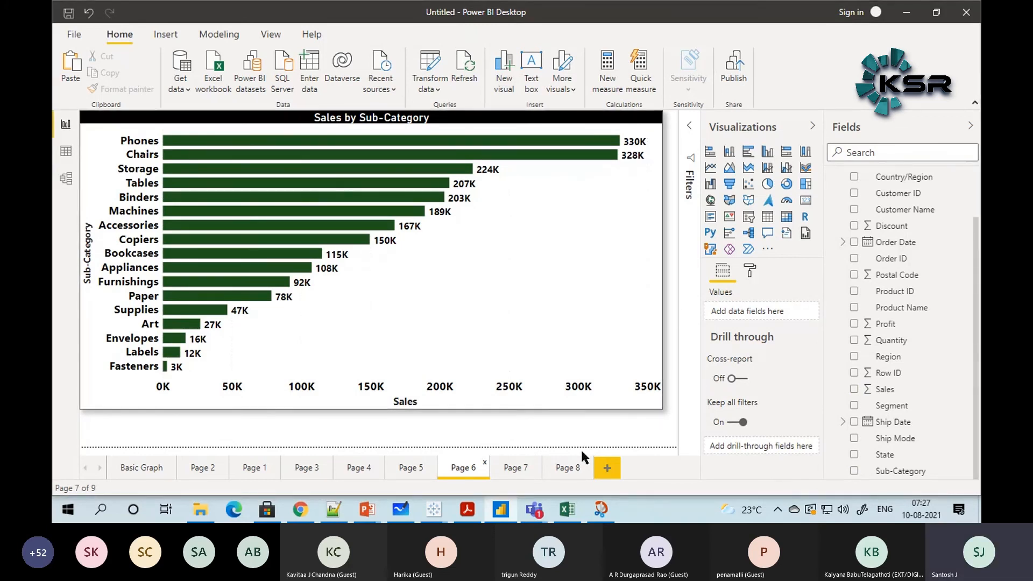
# Step: Toggle the Page 8 chart between stacked bar and stacked column types, leaving it as a stacked column chart
pyautogui.click(564, 468)
pyautogui.click(556, 155)
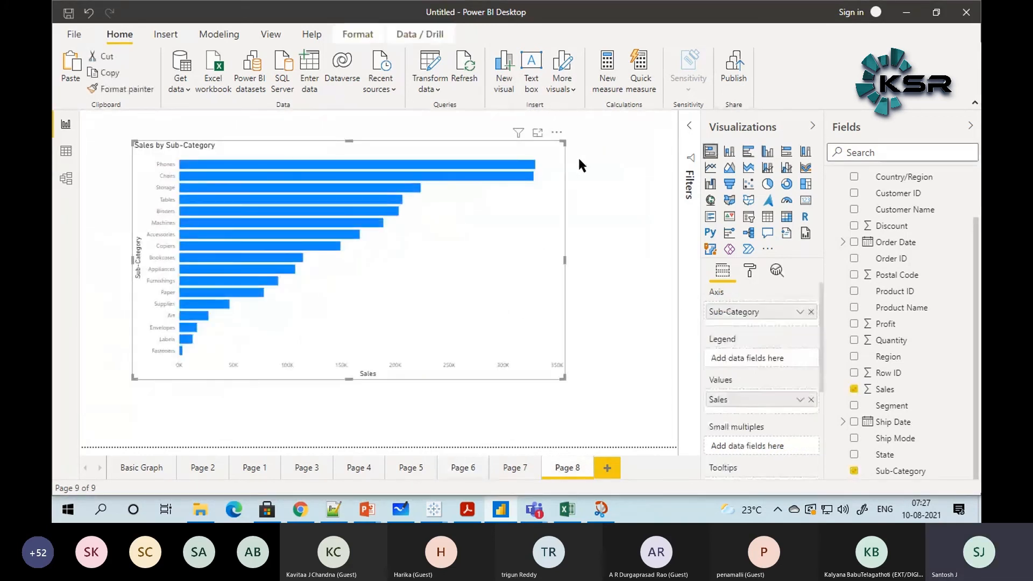
pyautogui.click(729, 153)
pyautogui.click(710, 153)
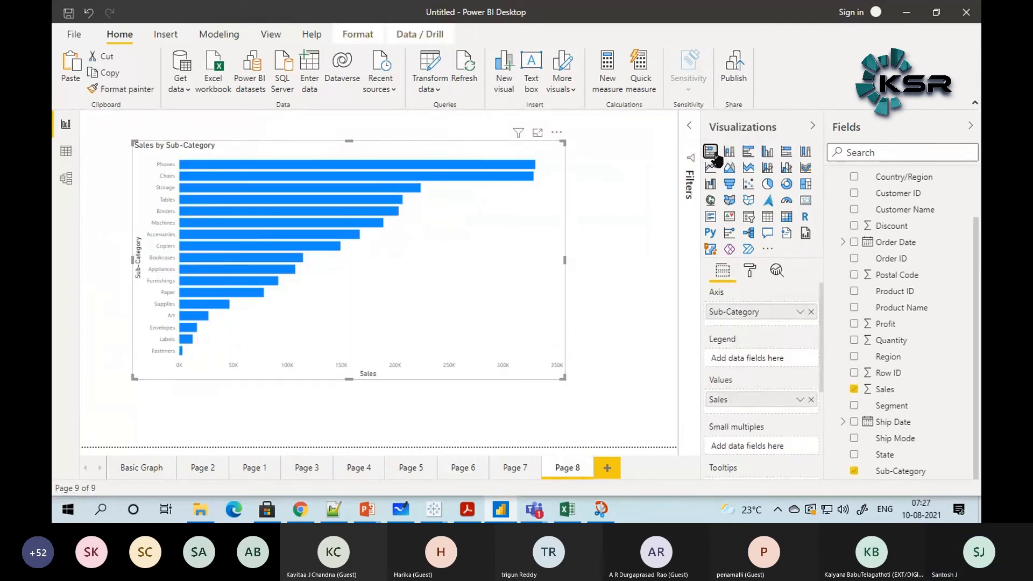
pyautogui.hotkey('ctrl', 'z')
pyautogui.click(710, 153)
pyautogui.click(729, 152)
pyautogui.click(709, 152)
pyautogui.click(729, 153)
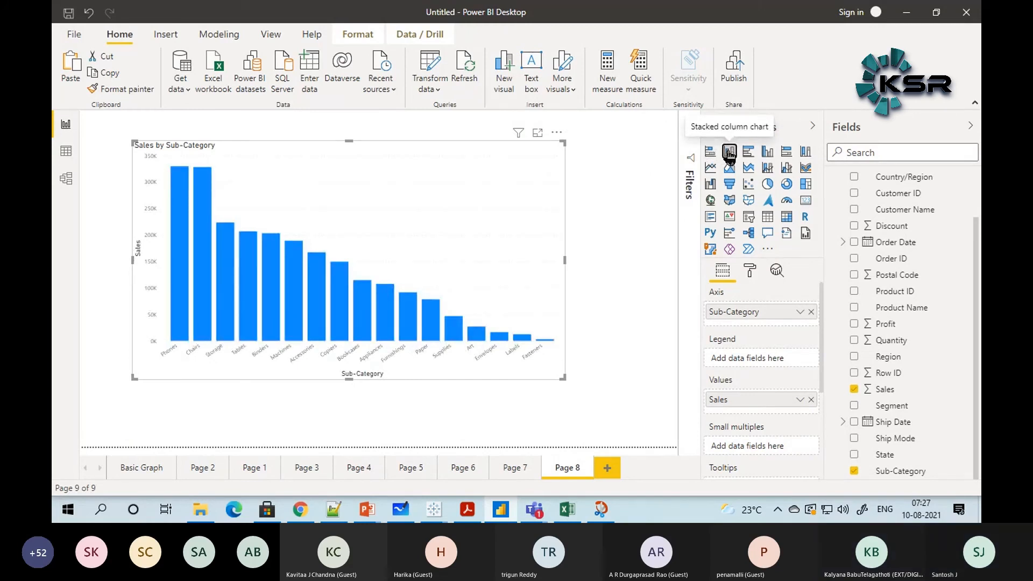
# Step: Narrow the Page 5 column chart, scroll along its sub-categories and widen it again, doing this twice to compare label angles
pyautogui.click(402, 466)
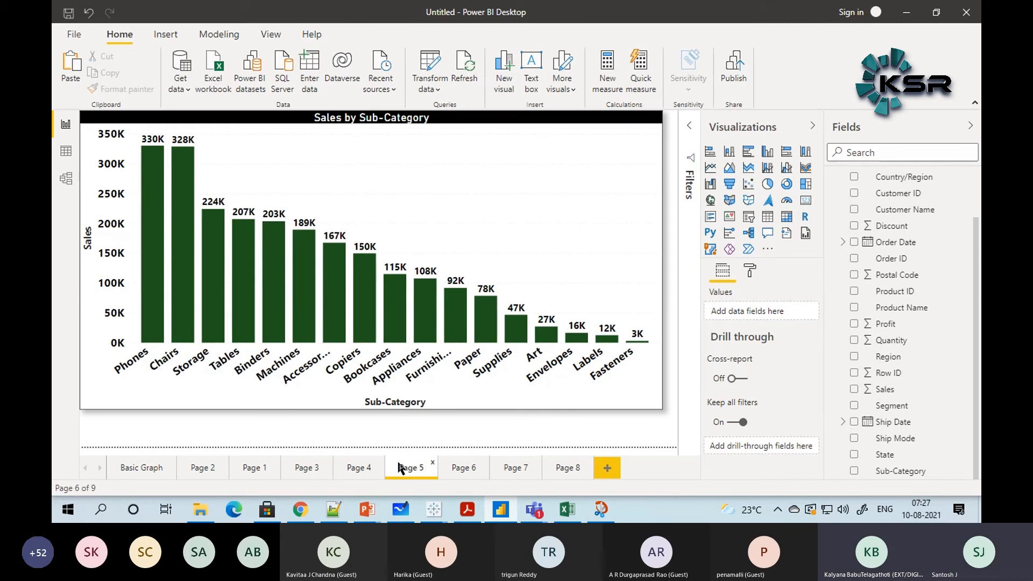
pyautogui.click(659, 405)
pyautogui.moveTo(662, 409); pyautogui.dragTo(242, 418)
pyautogui.moveTo(148, 414); pyautogui.dragTo(112, 414)
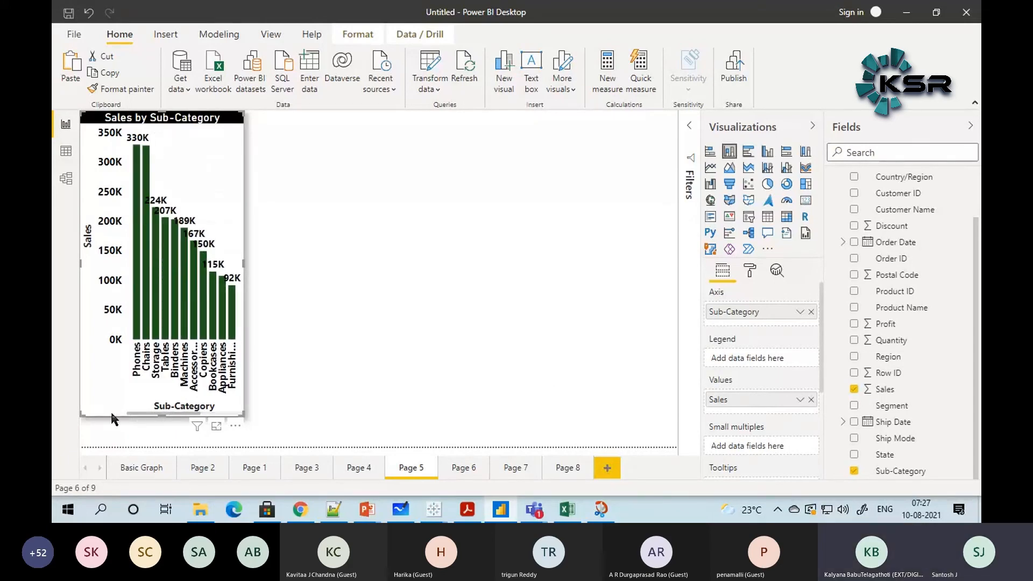
pyautogui.moveTo(243, 415); pyautogui.dragTo(633, 418)
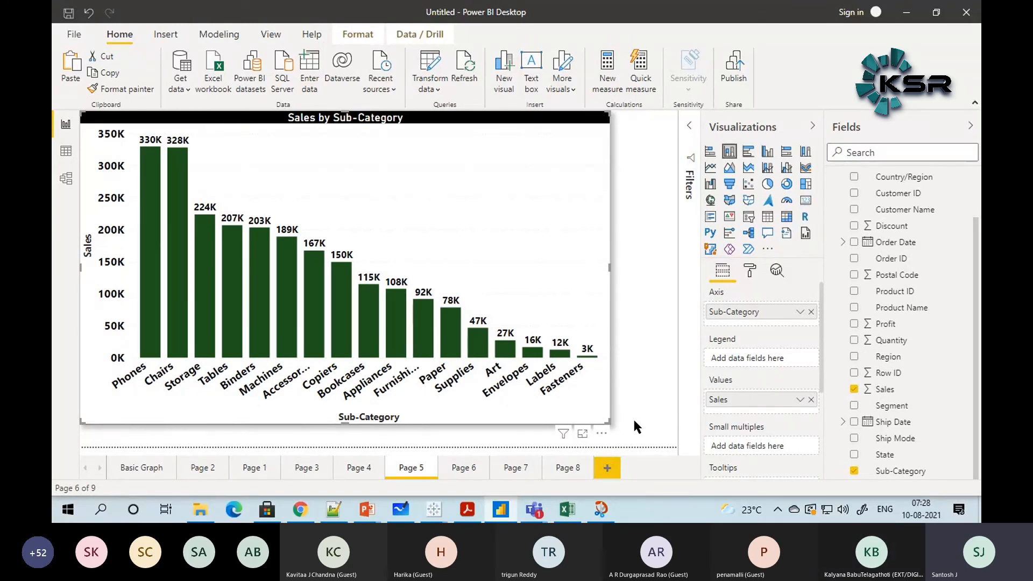
pyautogui.moveTo(610, 424); pyautogui.dragTo(258, 431)
pyautogui.moveTo(157, 429); pyautogui.dragTo(224, 429)
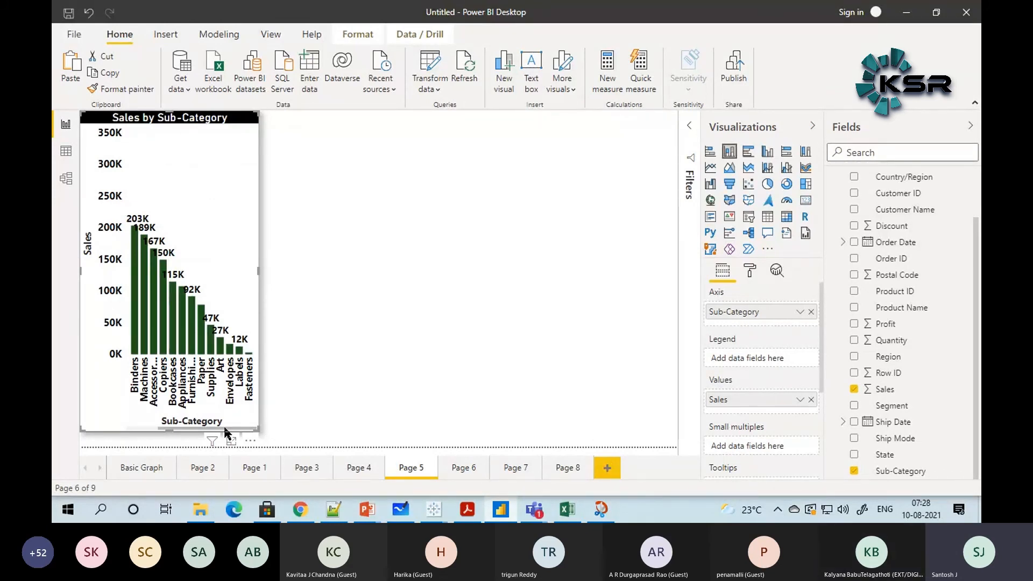
pyautogui.moveTo(228, 430); pyautogui.dragTo(149, 434)
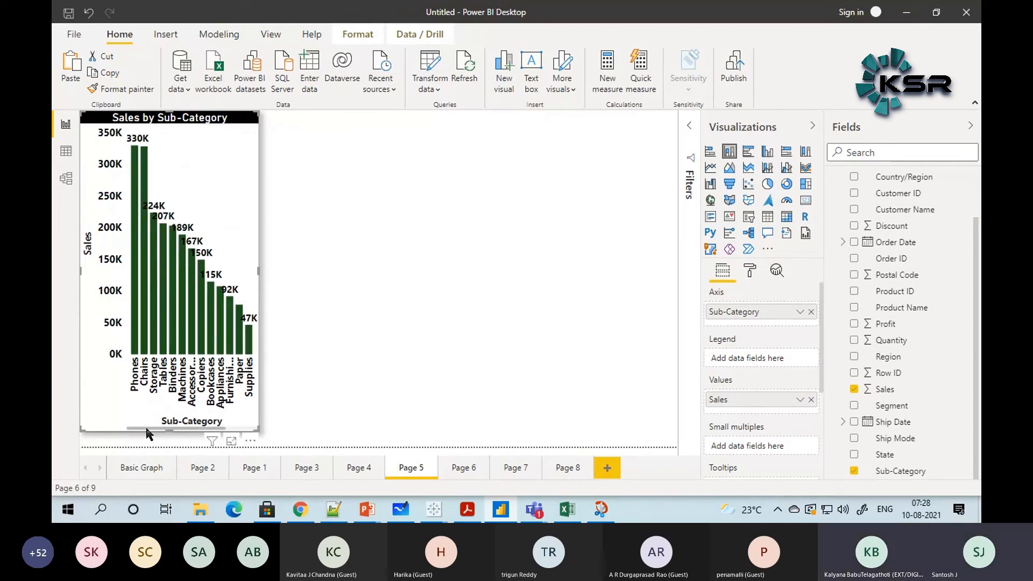
pyautogui.moveTo(258, 430); pyautogui.dragTo(634, 423)
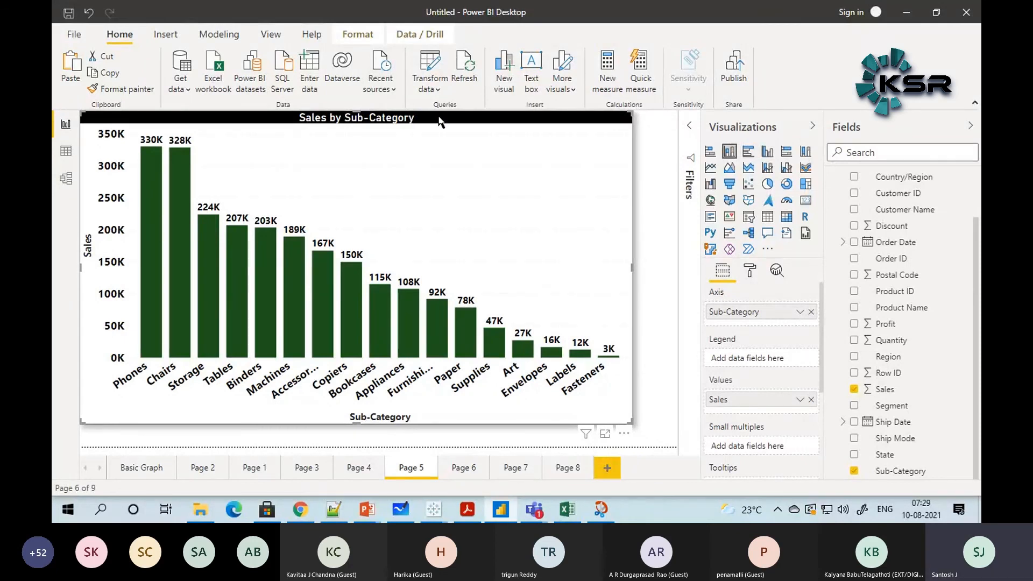
# Step: Replace Sub-Category with State on the axis of the Page 5 column chart and the Page 6 bar chart
pyautogui.click(811, 312)
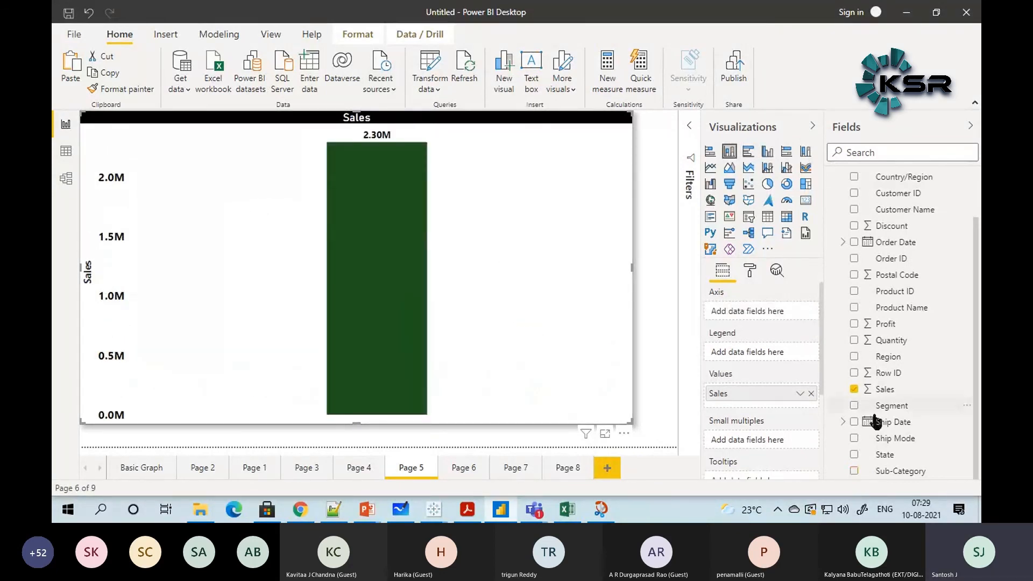
pyautogui.moveTo(885, 456); pyautogui.dragTo(760, 319)
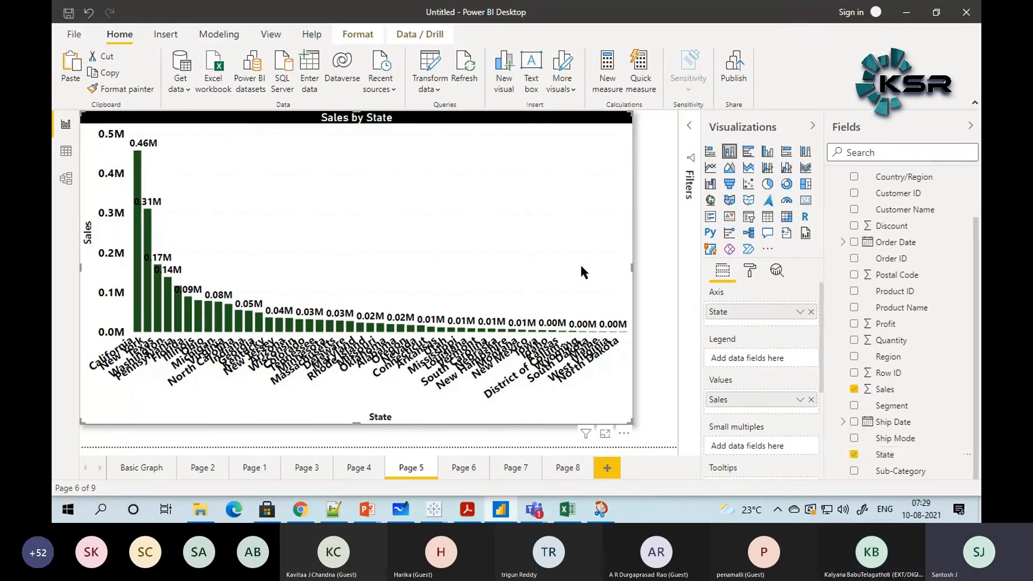
pyautogui.click(357, 468)
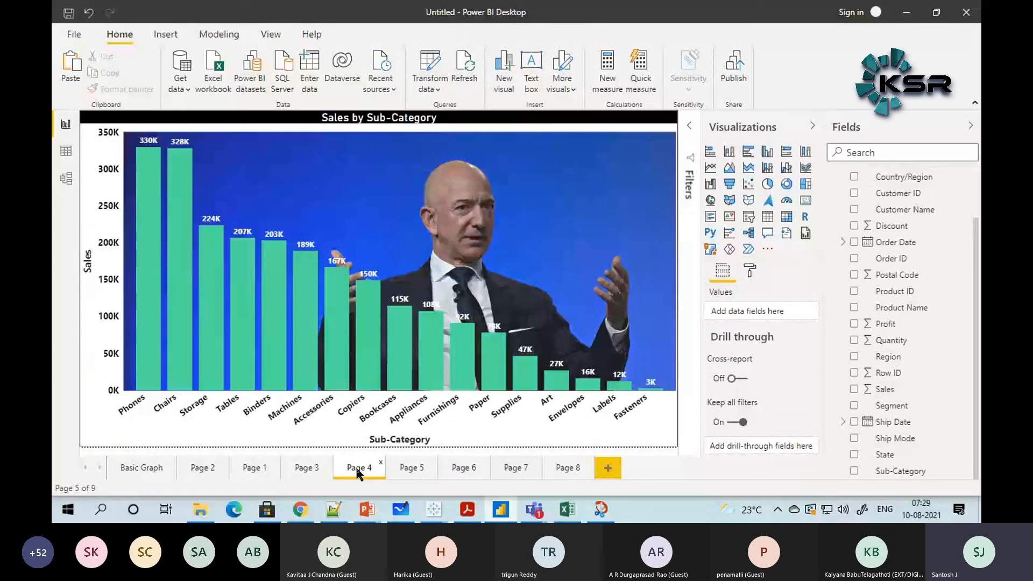
pyautogui.click(511, 468)
pyautogui.click(485, 466)
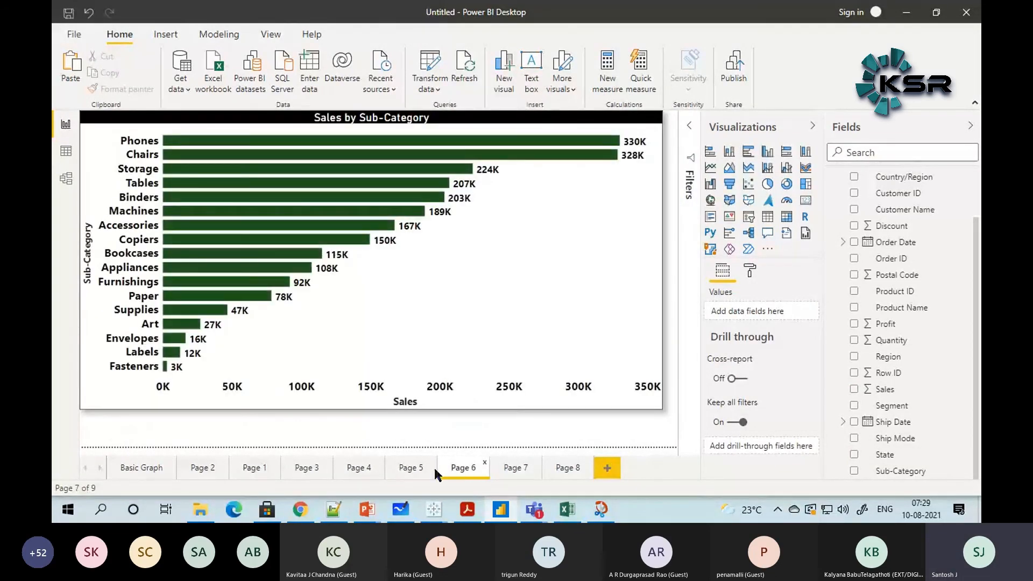
pyautogui.click(565, 122)
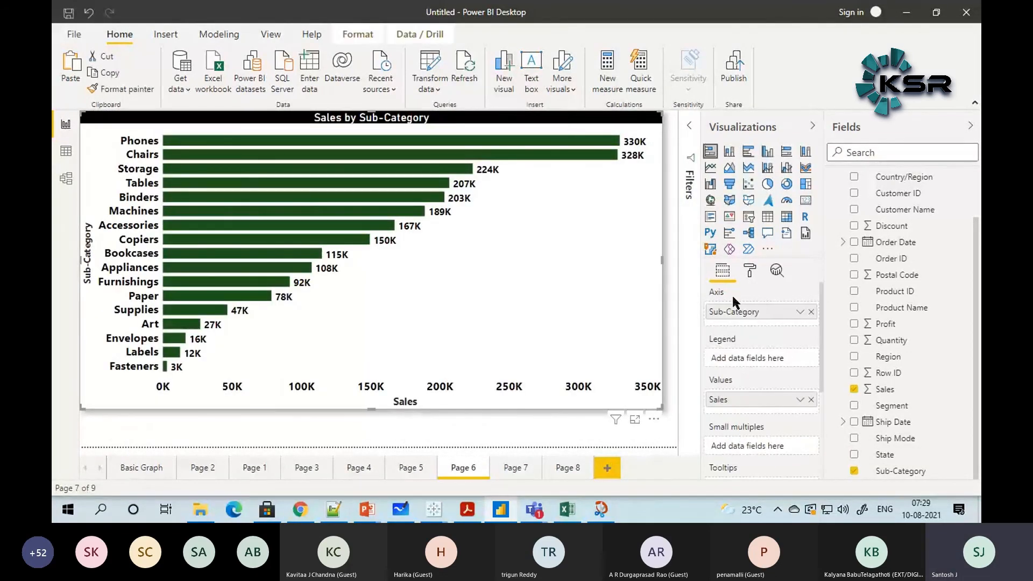
pyautogui.click(812, 314)
pyautogui.moveTo(885, 455); pyautogui.dragTo(767, 316)
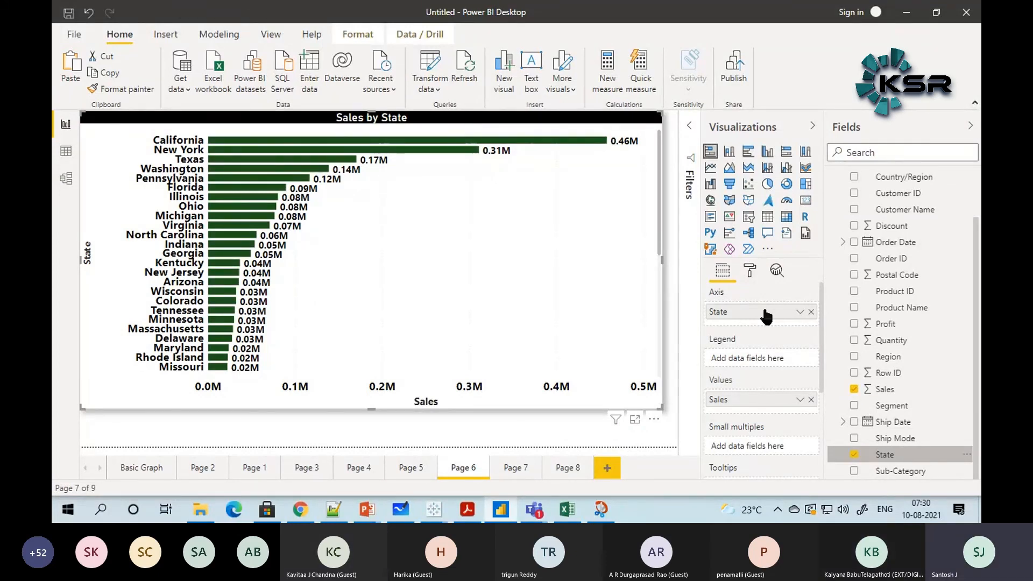
# Step: Look through all states in the Page 6 bar chart and compare label readability with the Page 5 column chart
pyautogui.scroll(-3, 459, 245)
pyautogui.scroll(-5, 458, 243)
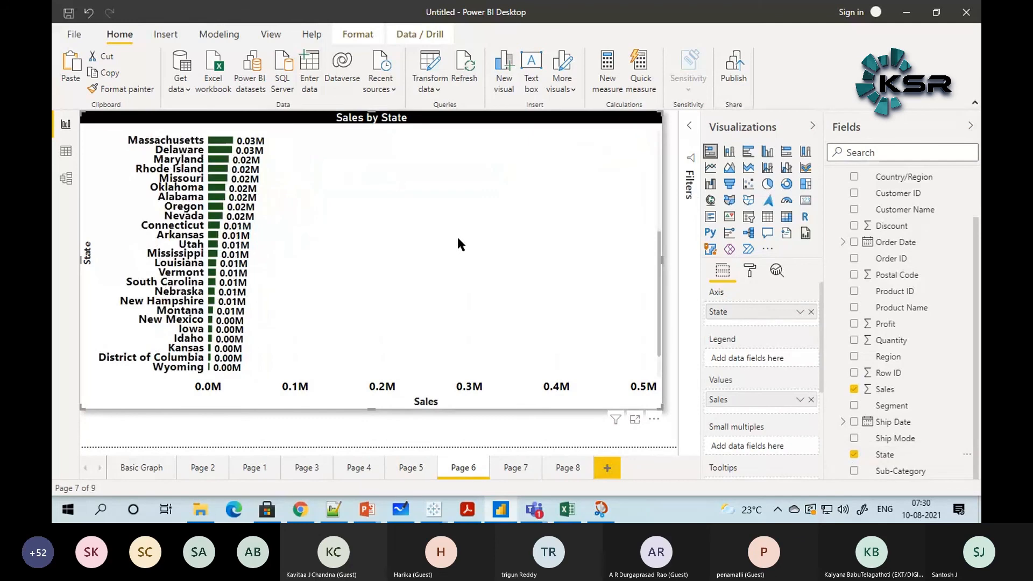
pyautogui.scroll(8, 458, 239)
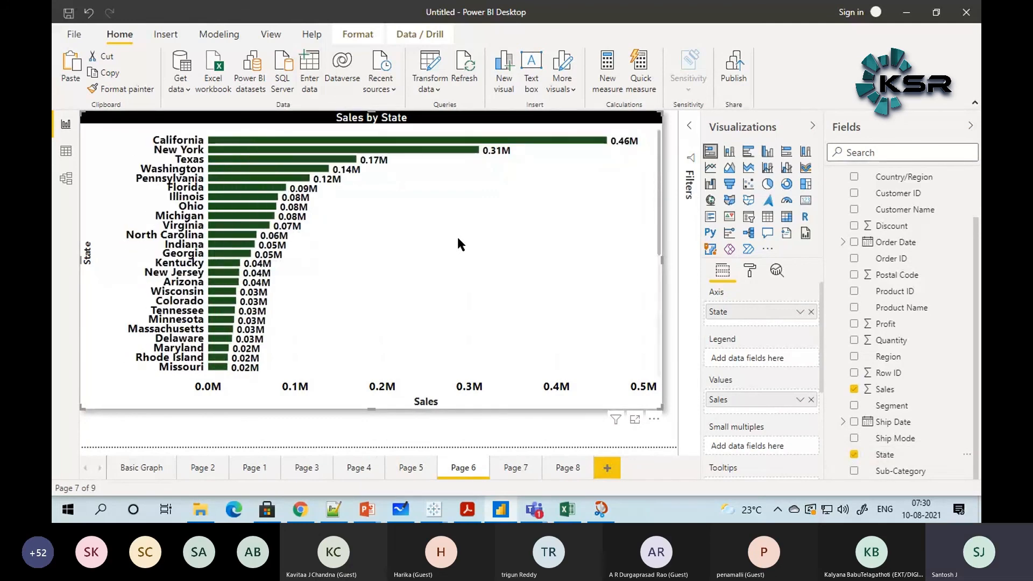
pyautogui.moveTo(654, 155); pyautogui.dragTo(656, 134)
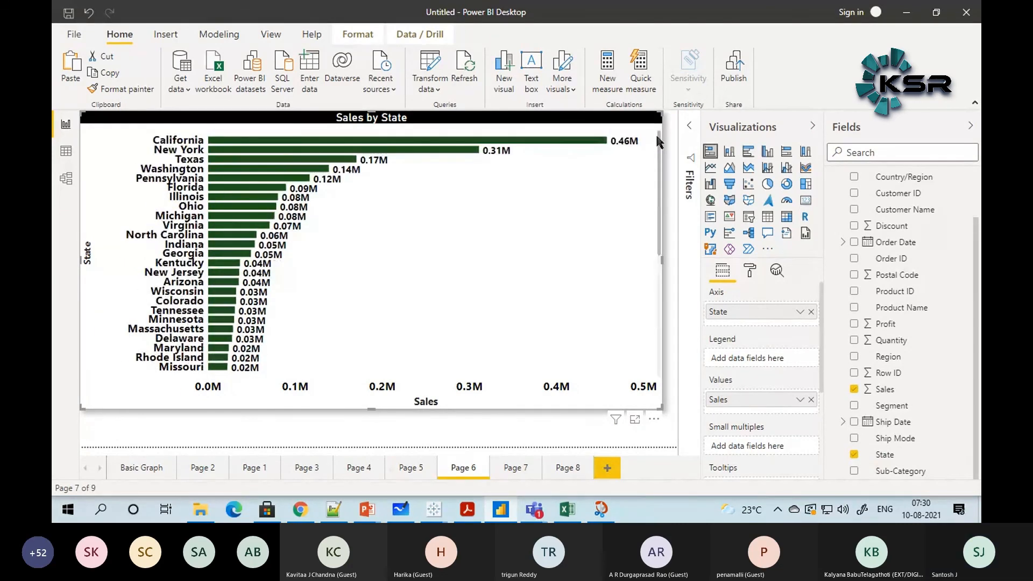
pyautogui.click(407, 469)
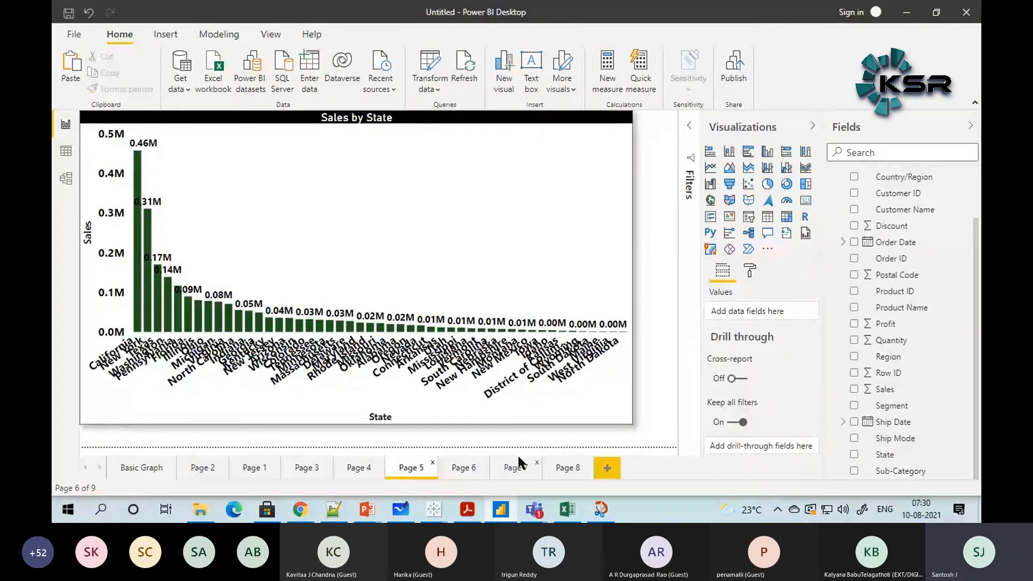
pyautogui.click(513, 262)
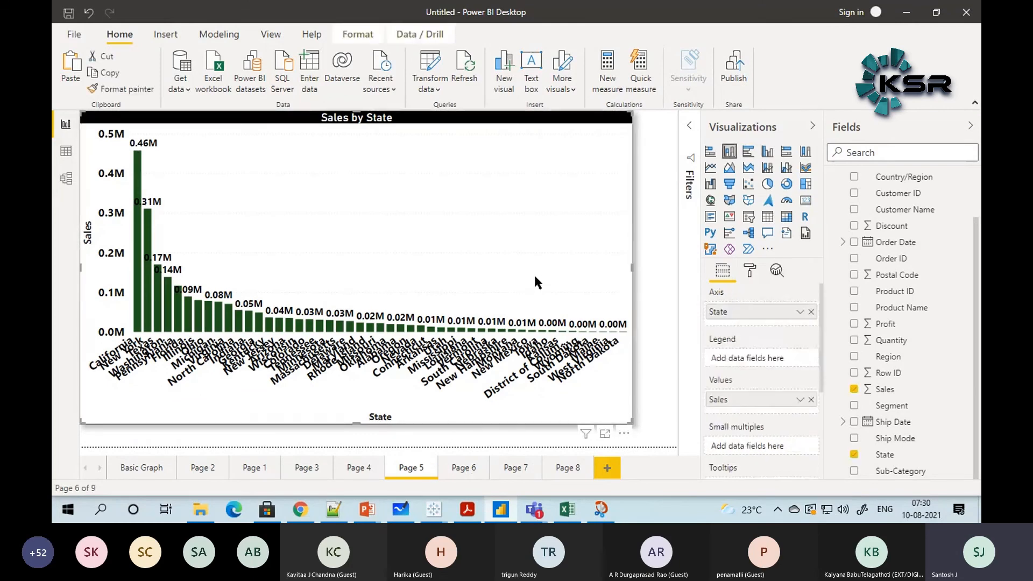
pyautogui.click(453, 469)
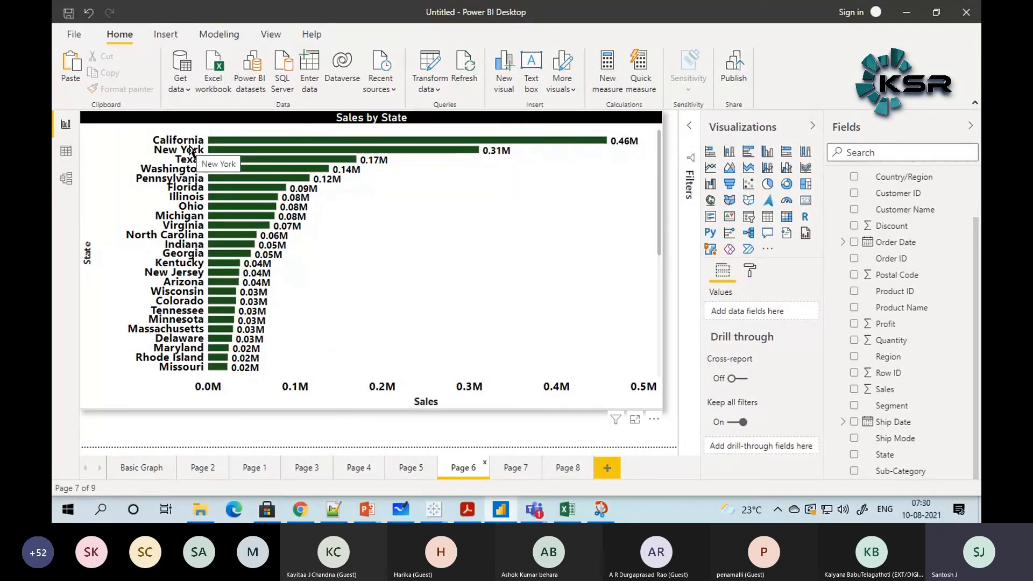
pyautogui.scroll(-4, 620, 172)
pyautogui.scroll(4, 622, 208)
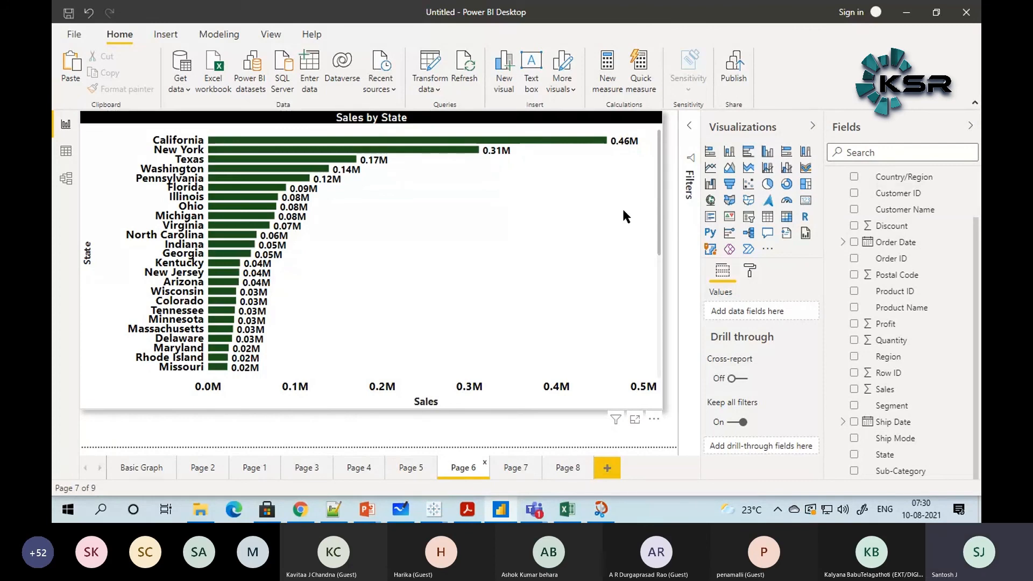
# Step: Switch to the Notepad++ notes and add the line "2. BAR CHART" below the column chart entry
pyautogui.click(334, 515)
pyautogui.click(299, 117)
pyautogui.press('Return')
pyautogui.write('2')
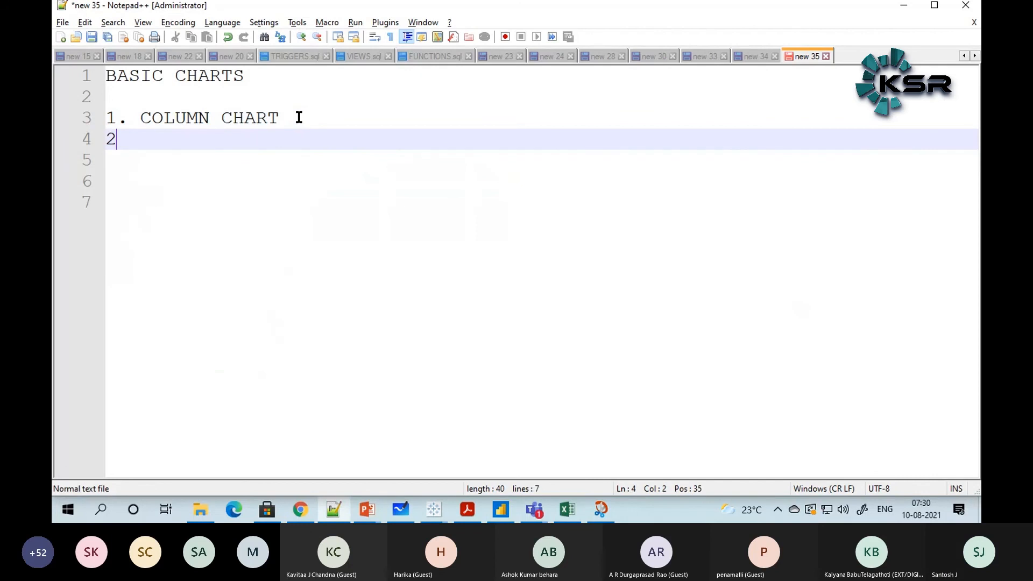
pyautogui.write('. BAR')
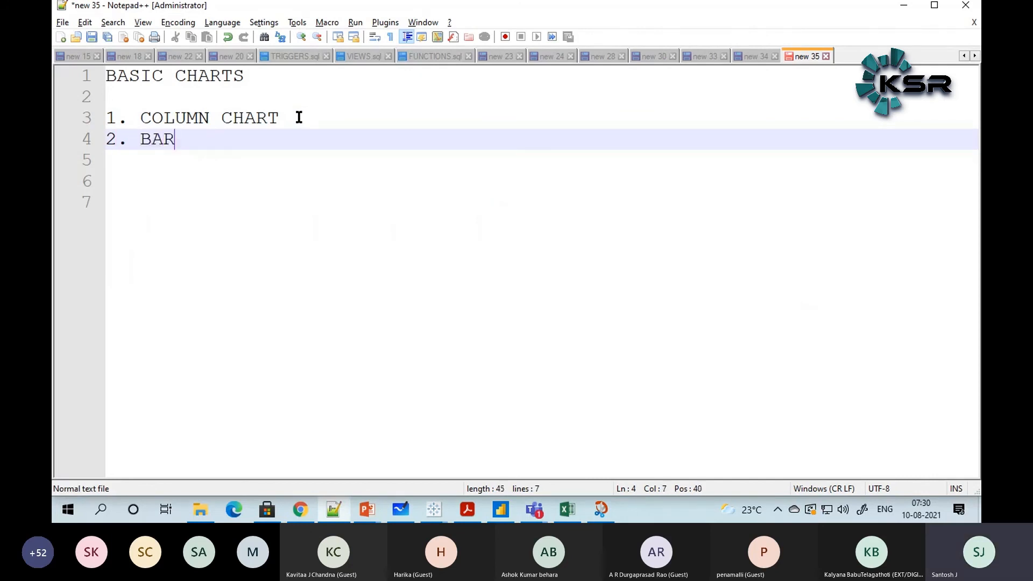
pyautogui.write(' CHART')
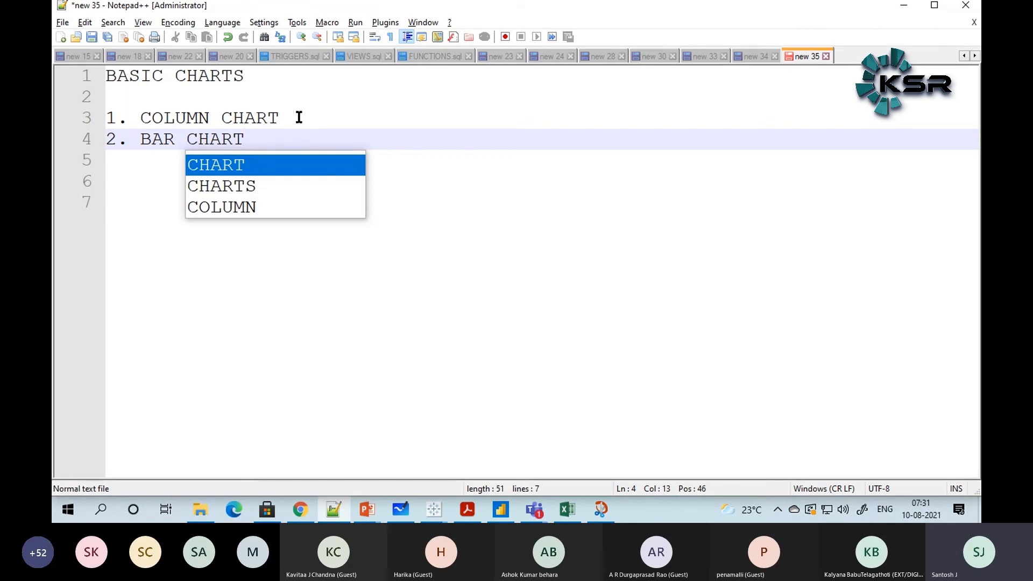
# Step: Return to Power BI and show the Page 6 chart as a stacked column chart, then restore the stacked bar type
pyautogui.hotkey('alt', 'Tab')
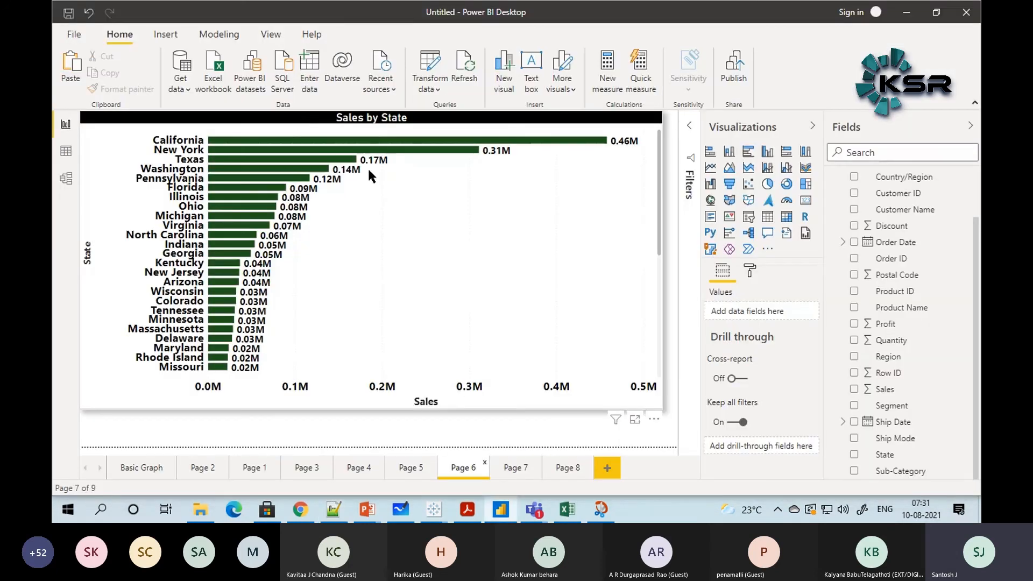
pyautogui.click(730, 152)
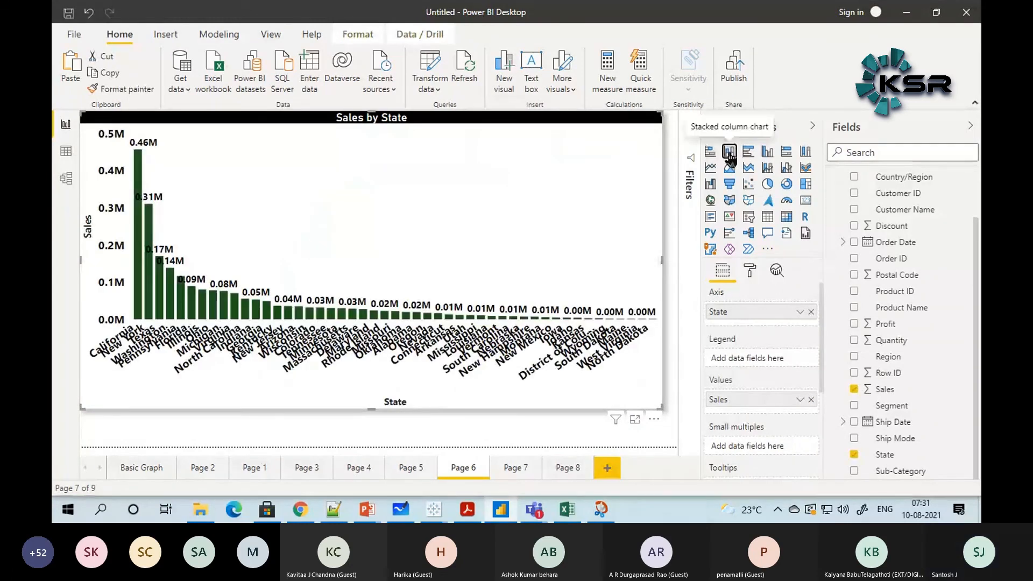
pyautogui.click(710, 151)
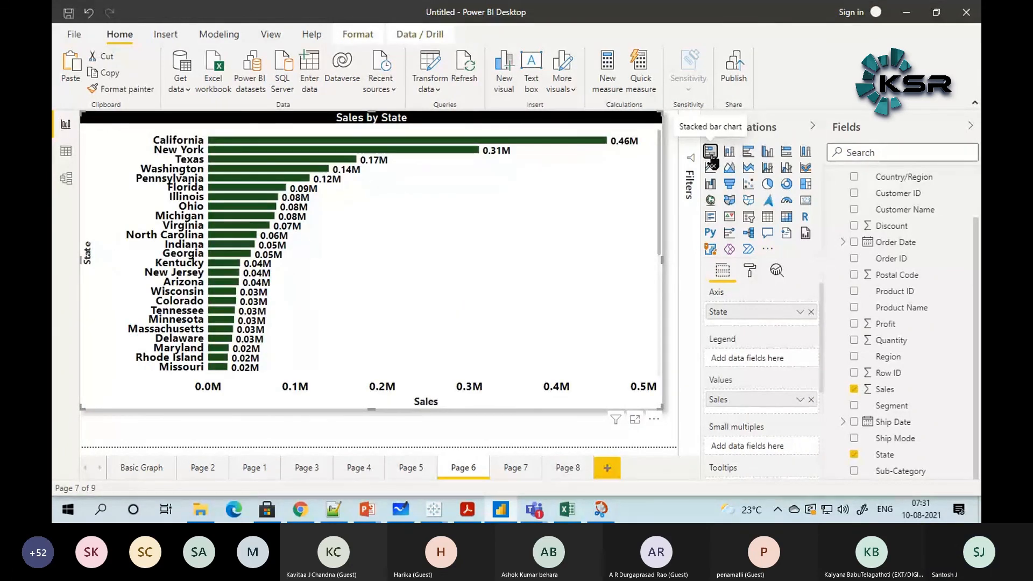
# Step: Check the chart list in Notepad++ and compare the Sales by State charts on Page 5 and Page 6 in Power BI
pyautogui.hotkey('alt', 'Tab')
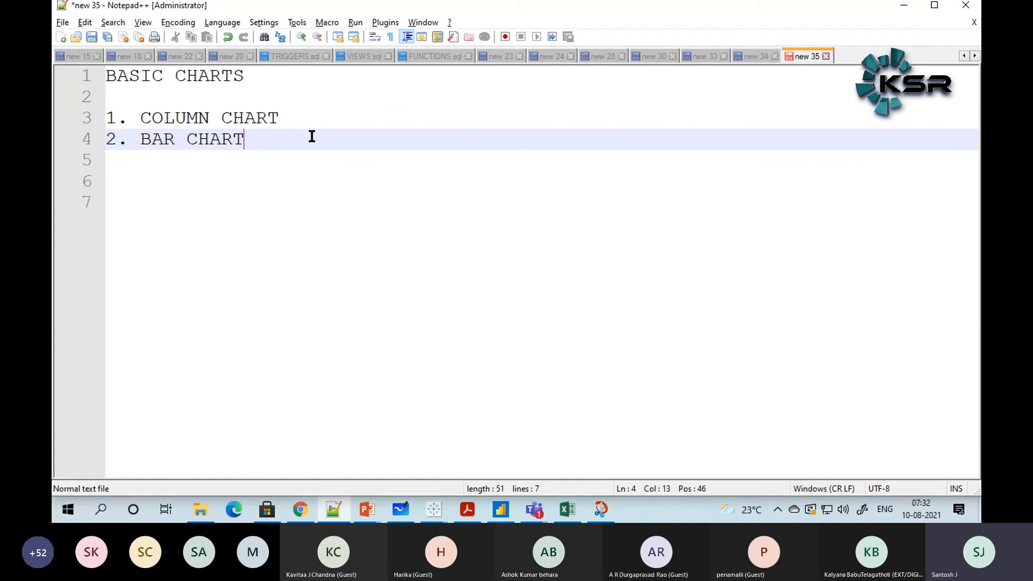
pyautogui.hotkey('alt', 'Tab')
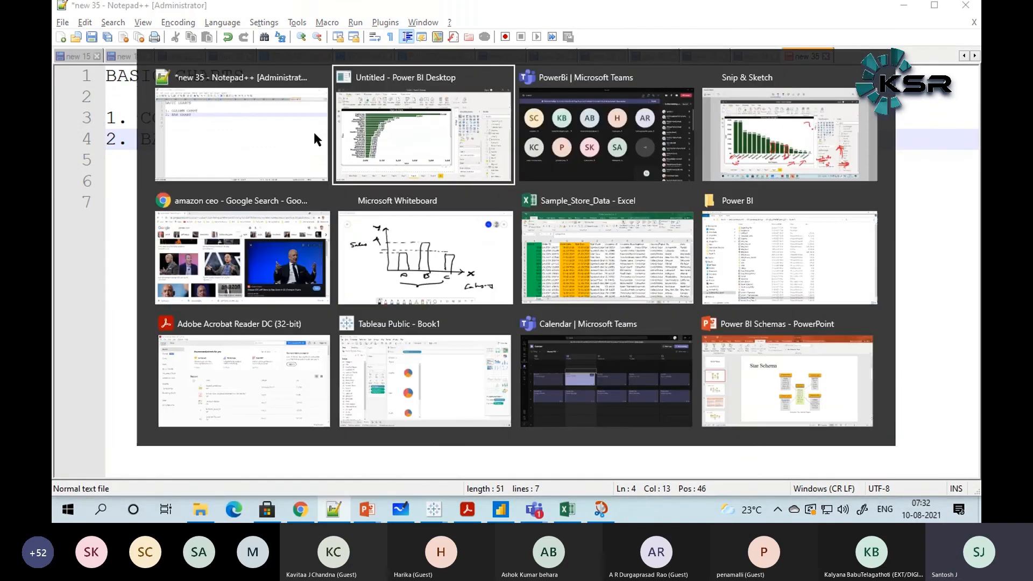
pyautogui.click(412, 468)
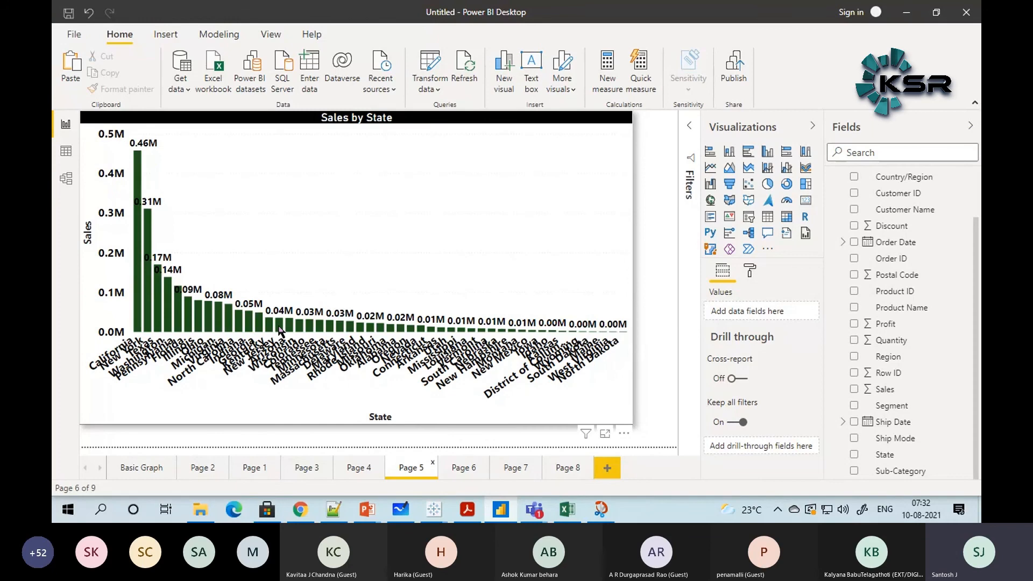
pyautogui.click(461, 467)
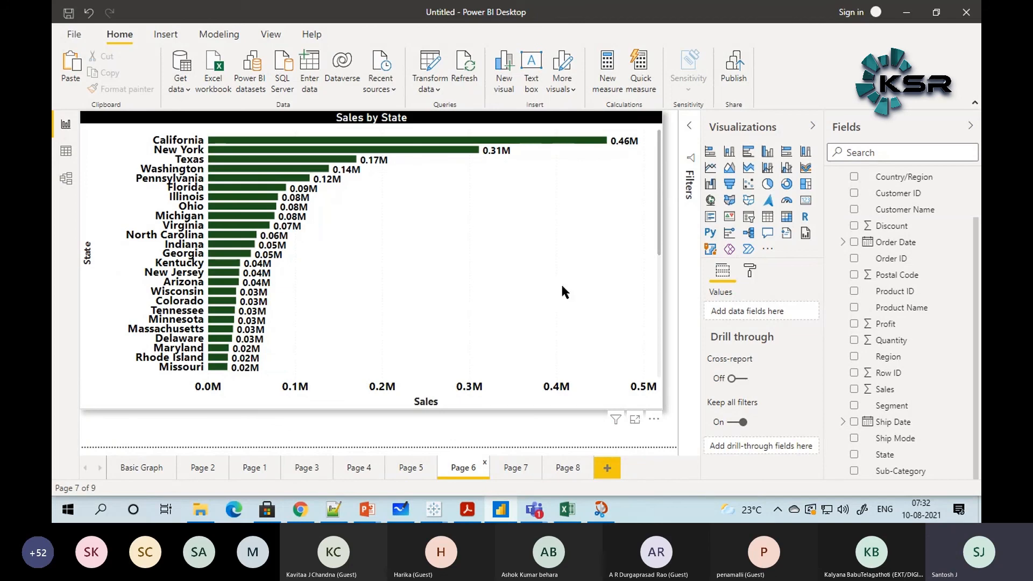
pyautogui.moveTo(658, 221); pyautogui.dragTo(666, 188)
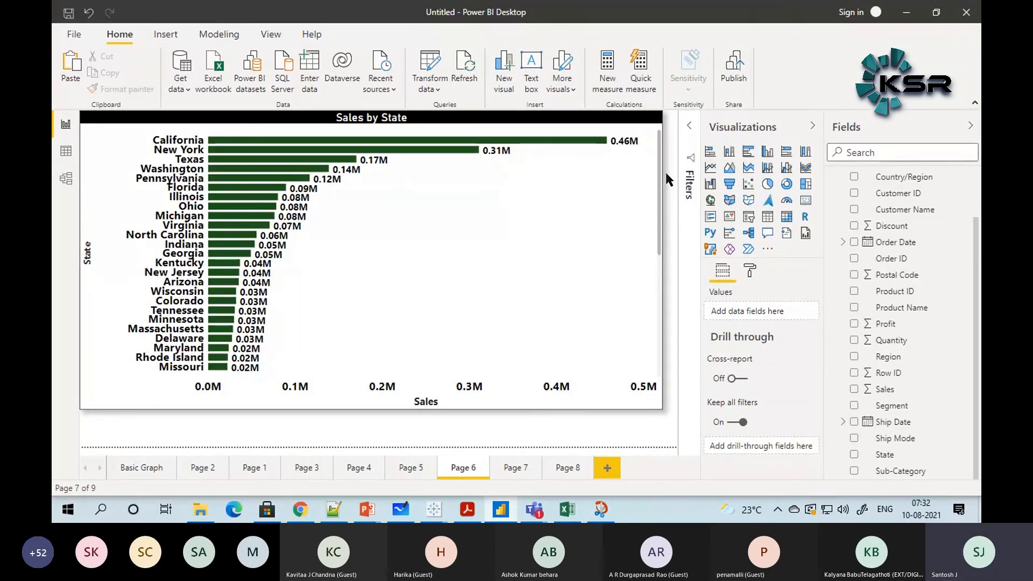
# Step: Add Page 9 to the report and place an enlarged, empty stacked bar chart on it
pyautogui.click(608, 468)
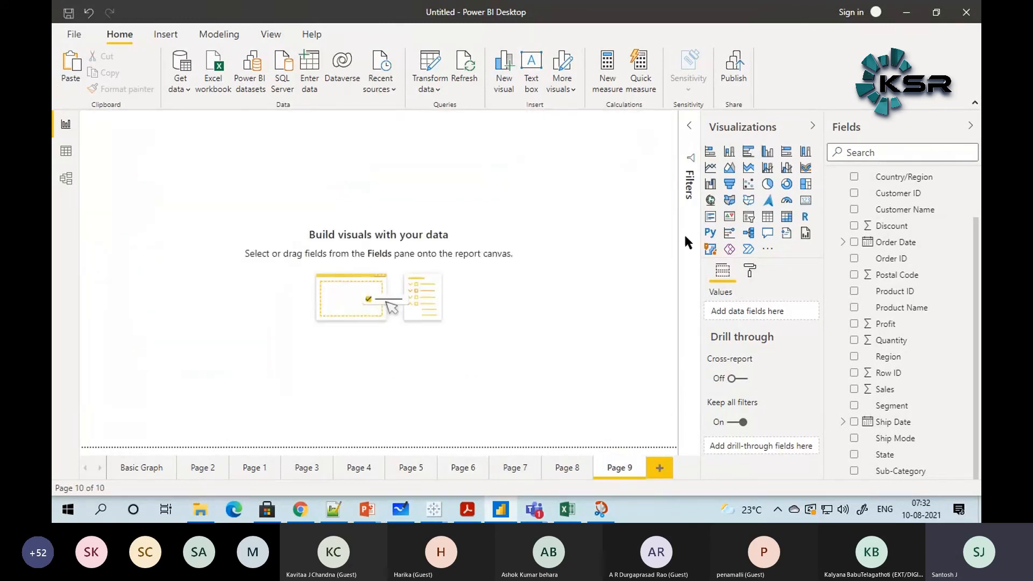
pyautogui.click(711, 152)
pyautogui.moveTo(263, 264); pyautogui.dragTo(586, 422)
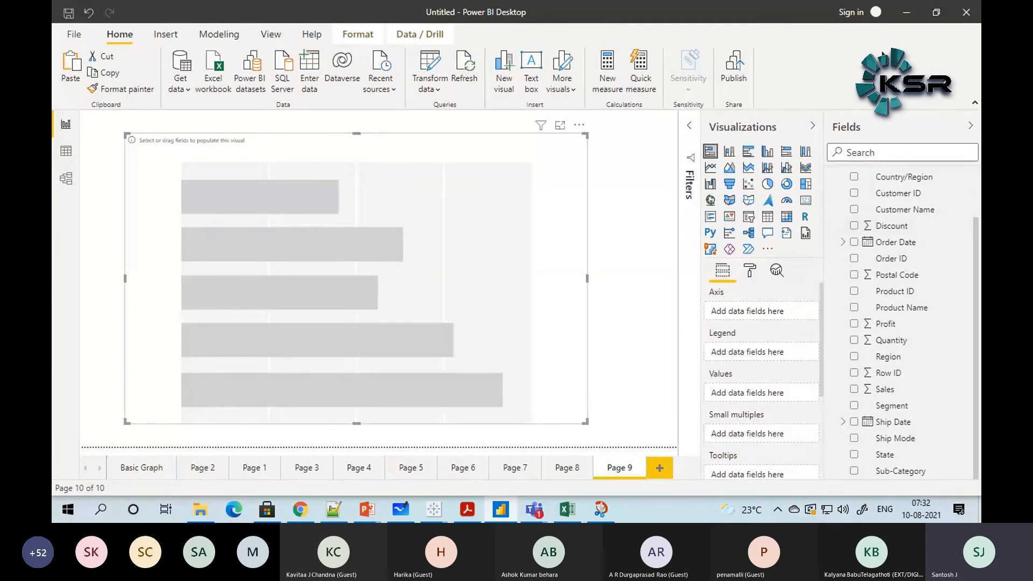
# Step: Fill the empty bar chart on Page 9 with Sub-Category on the axis and Sales as the values
pyautogui.scroll(3, 936, 215)
pyautogui.scroll(-3, 902, 382)
pyautogui.moveTo(891, 471); pyautogui.dragTo(743, 313)
pyautogui.moveTo(878, 390); pyautogui.dragTo(751, 399)
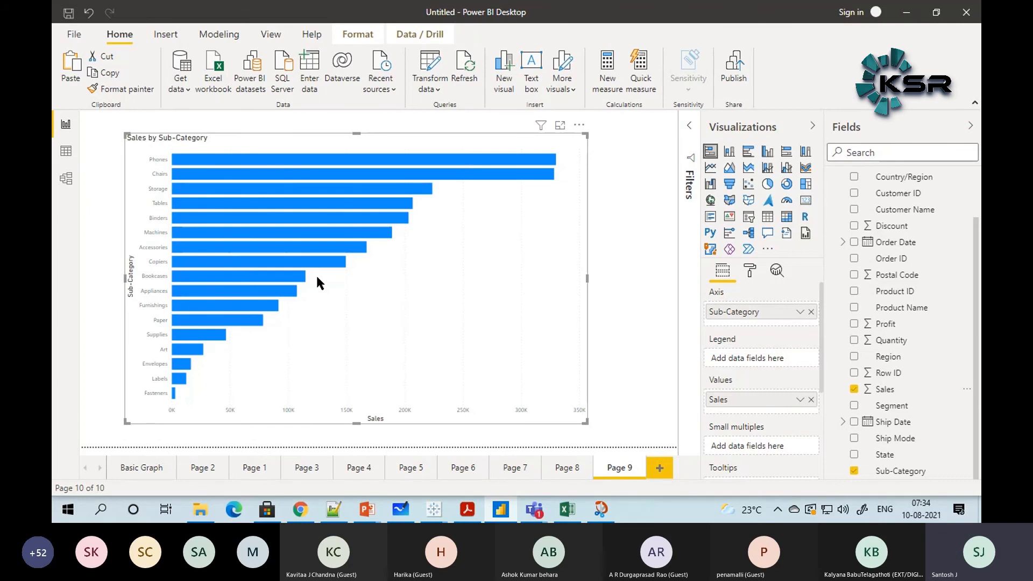
# Step: Switch to the Notepad++ notes, insert three blank lines above "BASIC CHARTS" and enter "1. CLEAN DATA" on the first line
pyautogui.click(326, 514)
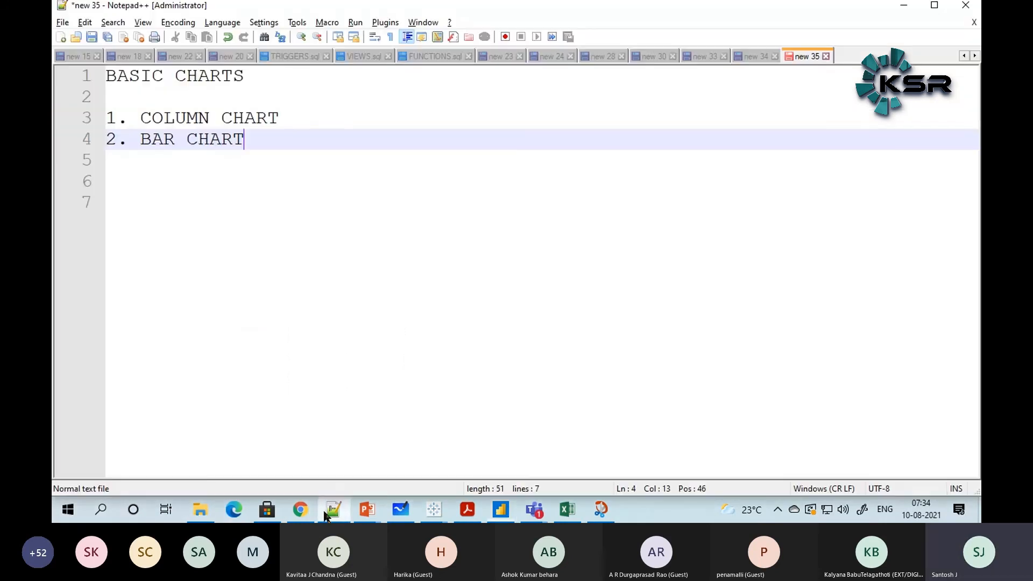
pyautogui.click(221, 229)
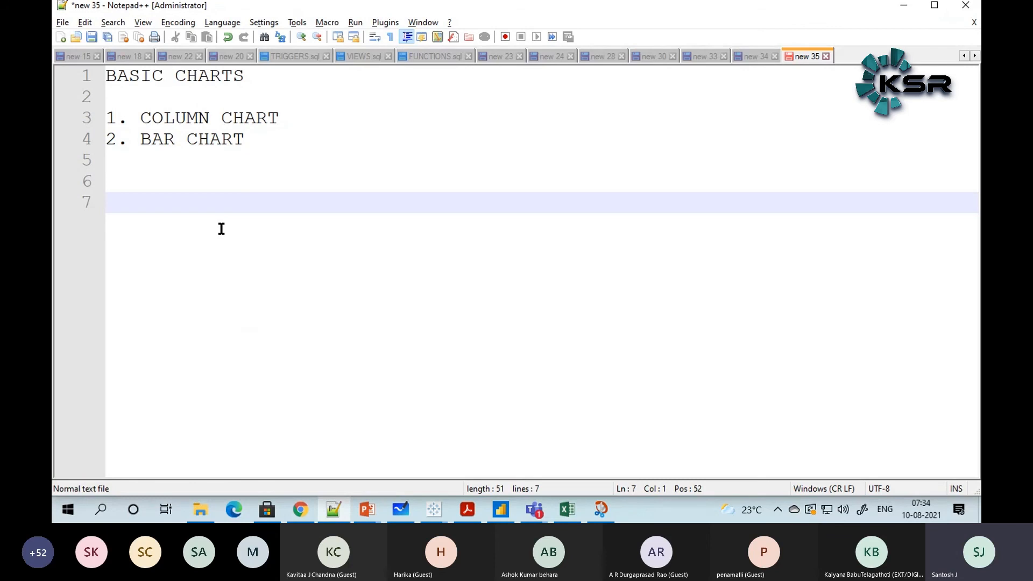
pyautogui.click(110, 74)
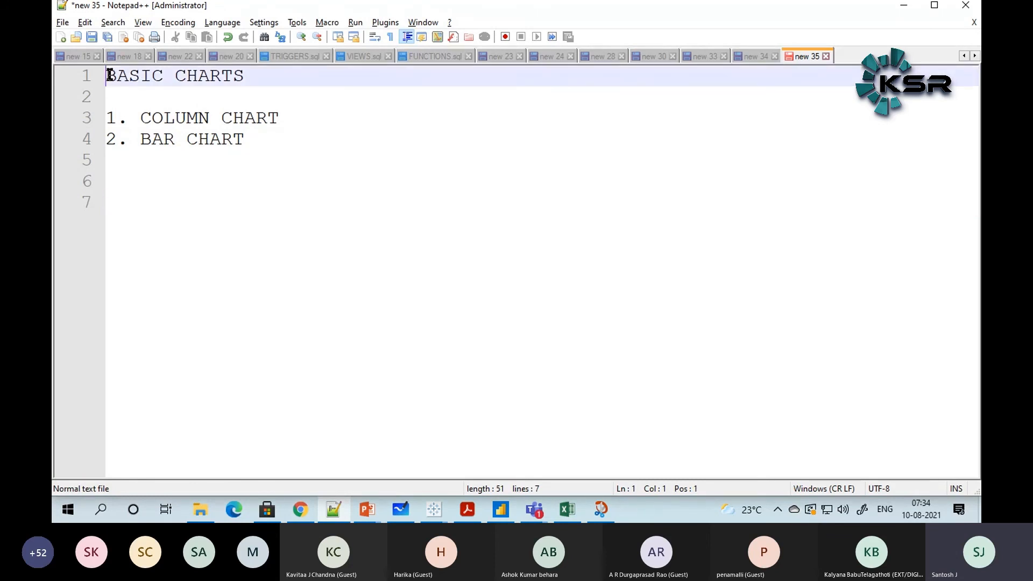
pyautogui.press('Return')
pyautogui.press('Return')
pyautogui.press('Return')
pyautogui.press('Up')
pyautogui.press('Up')
pyautogui.press('Up')
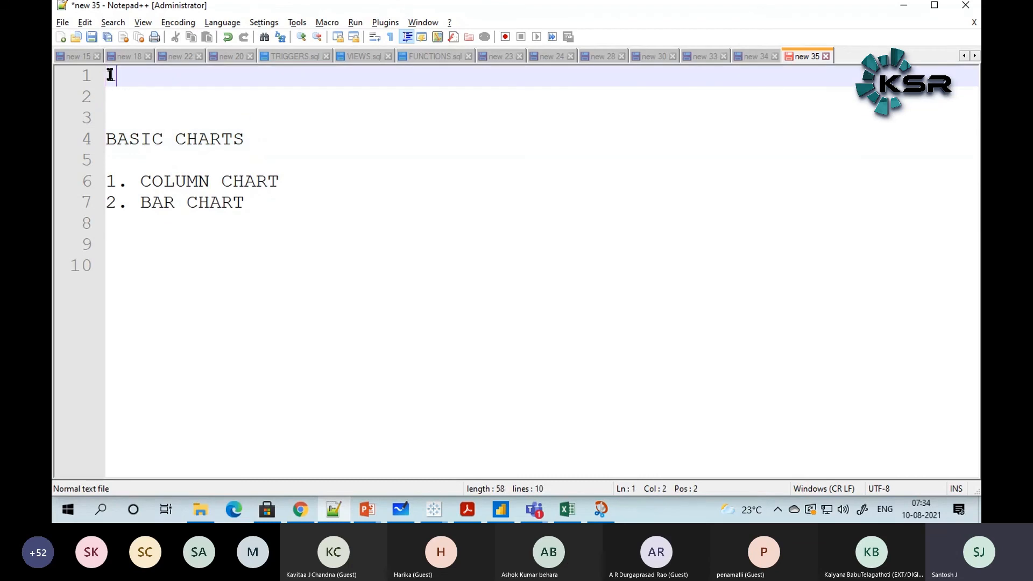
pyautogui.write('. CLEAN DATA')
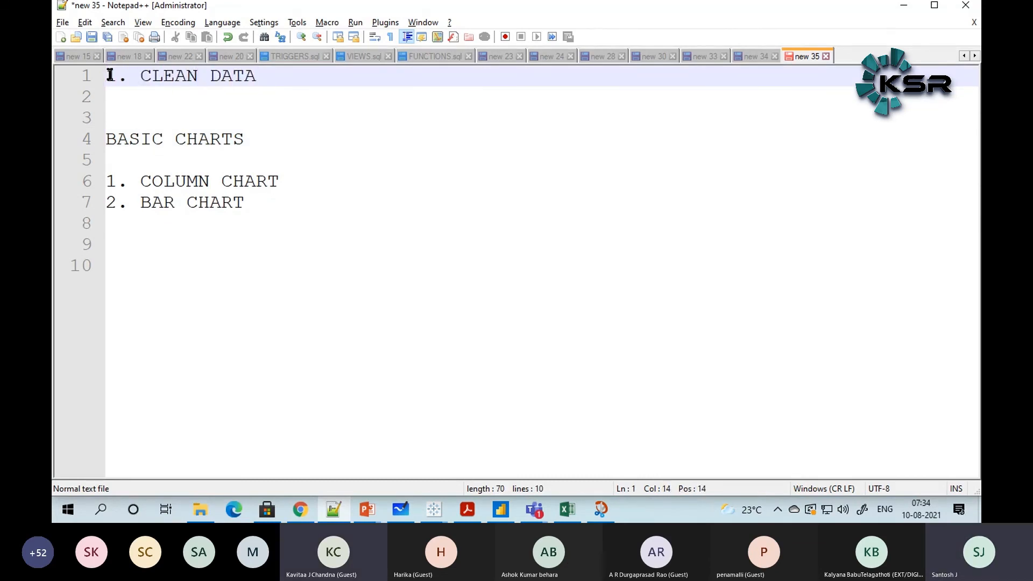
# Step: Add the lines "2. MISSING INFOMATION" and "3. UNCLEANED DATA" below the clean data entry
pyautogui.press('Return')
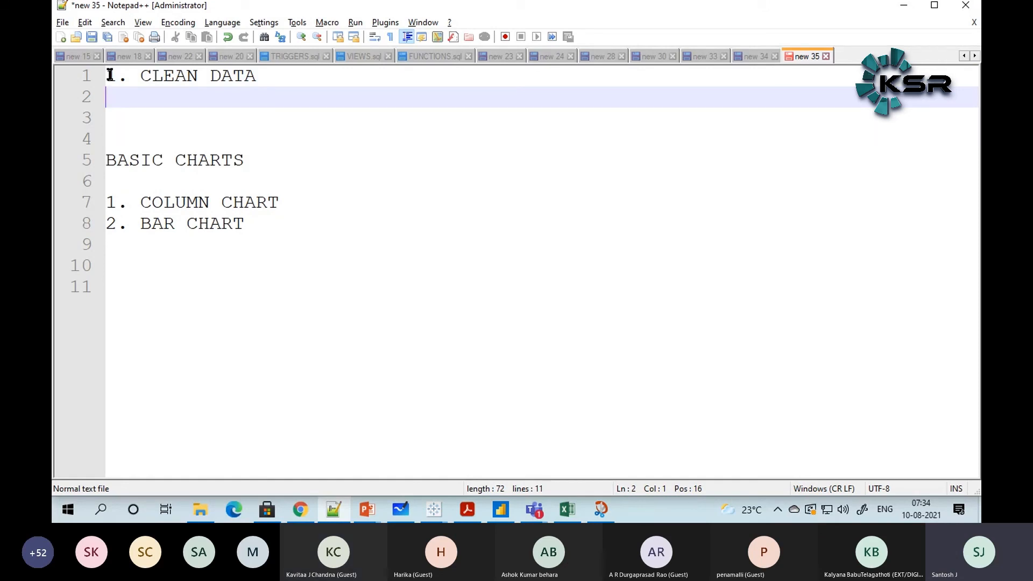
pyautogui.write('2. MISSING INFOMATION')
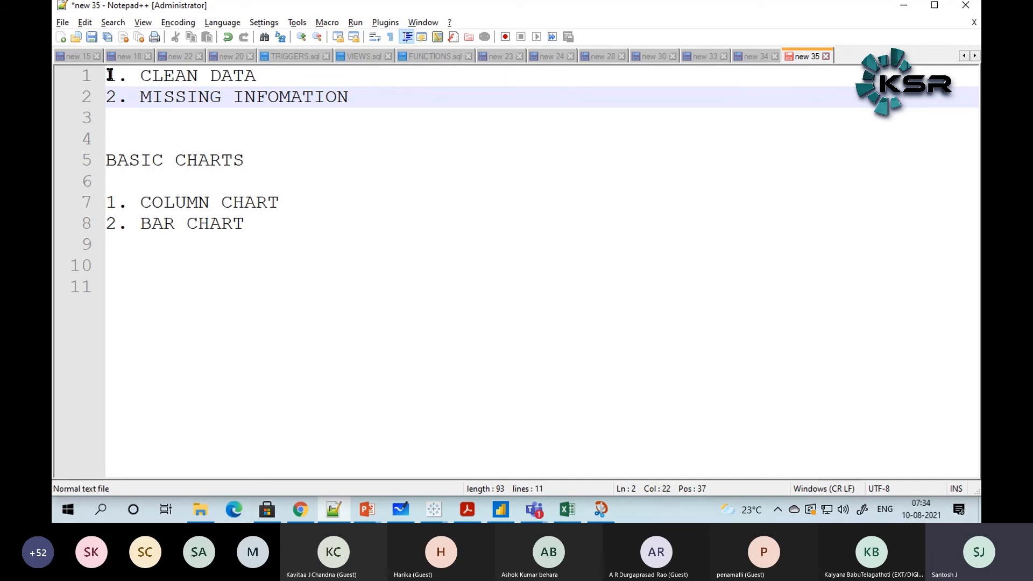
pyautogui.press('Return')
pyautogui.write('3')
pyautogui.write('. UN')
pyautogui.write('CLEAN')
pyautogui.write('E')
pyautogui.press('BackSpace')
pyautogui.write('ED DATA')
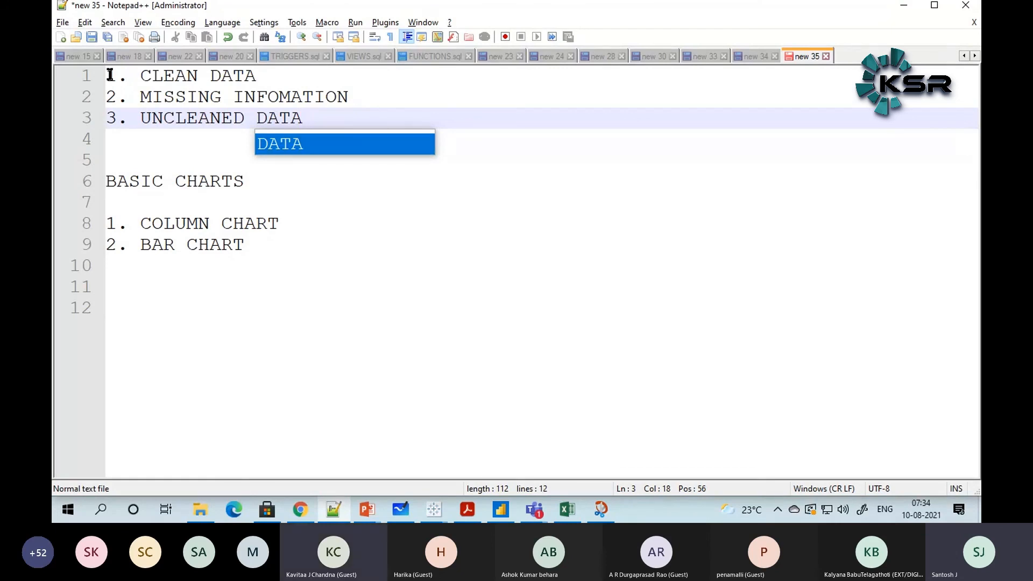
# Step: Highlight the clean data, missing information and uncleaned data entries in turn to review them
pyautogui.click(163, 75)
pyautogui.doubleClick(169, 77)
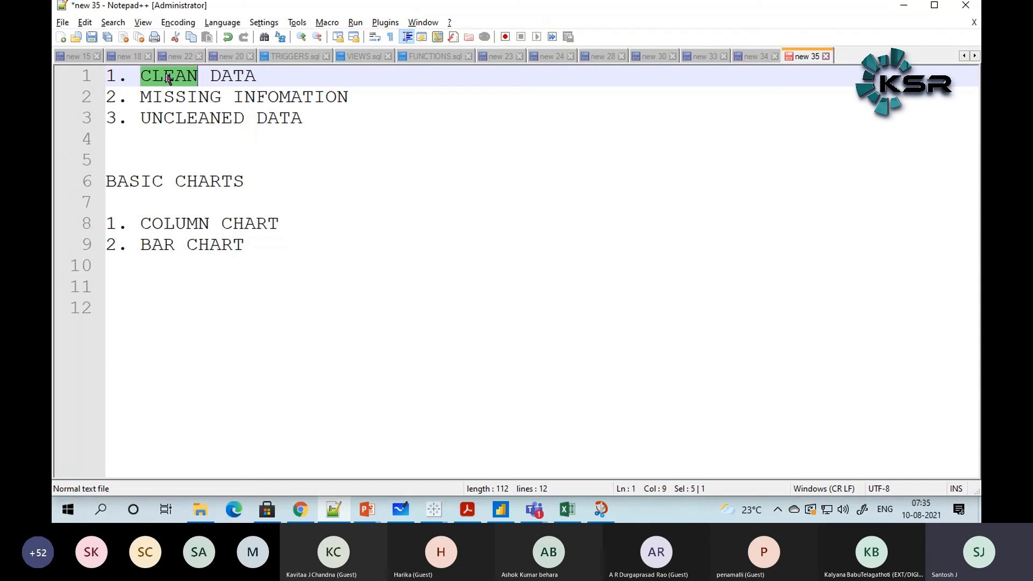
pyautogui.click(245, 74)
pyautogui.moveTo(235, 68); pyautogui.dragTo(106, 72)
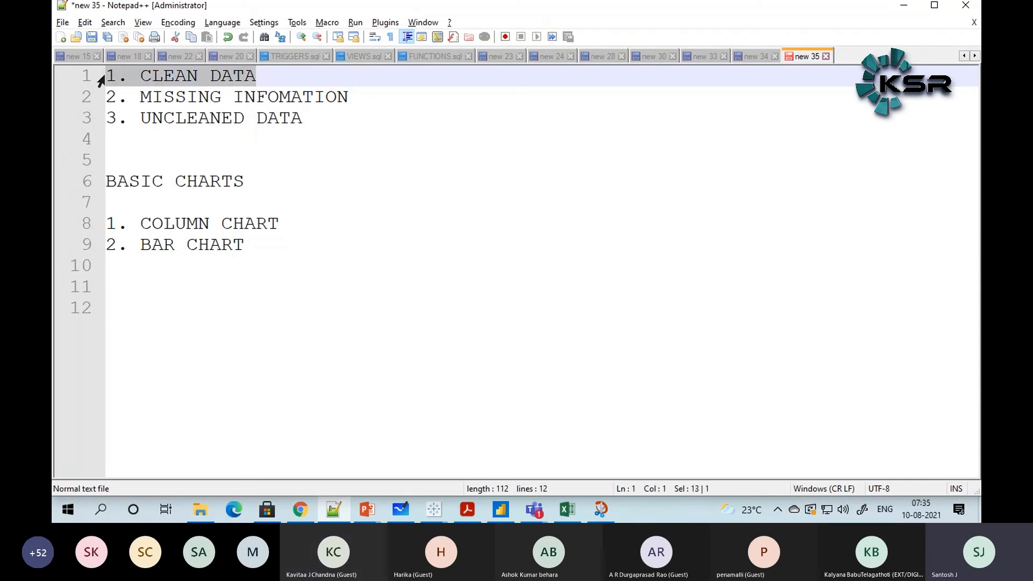
pyautogui.click(171, 83)
pyautogui.doubleClick(171, 83)
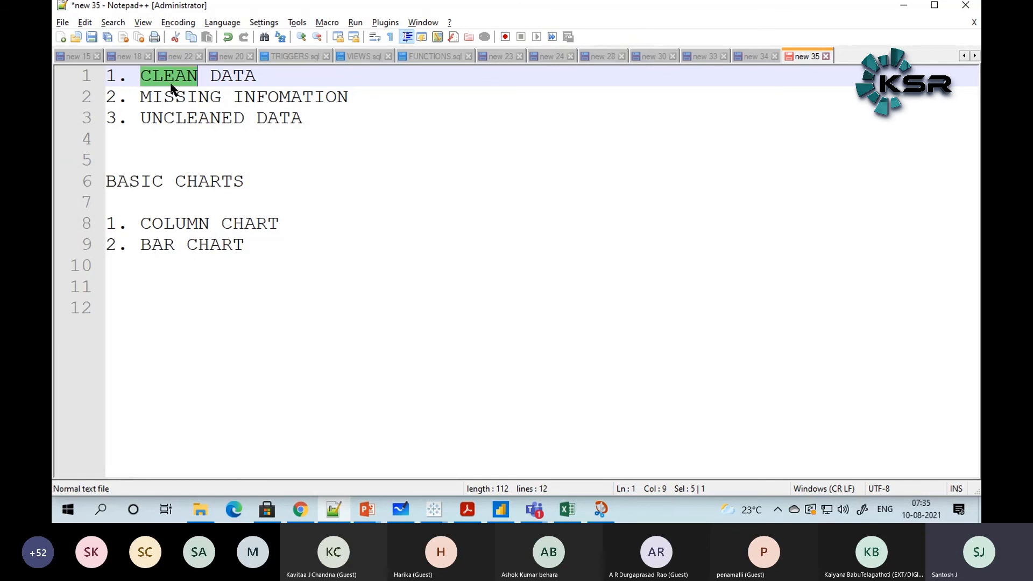
pyautogui.moveTo(108, 96); pyautogui.dragTo(354, 96)
pyautogui.click(353, 95)
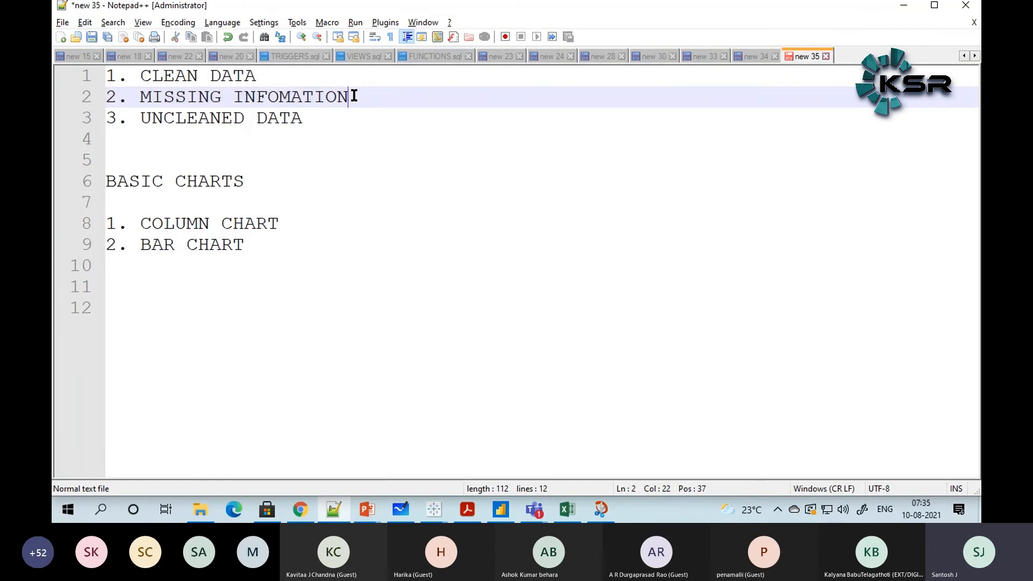
pyautogui.moveTo(312, 116); pyautogui.dragTo(115, 120)
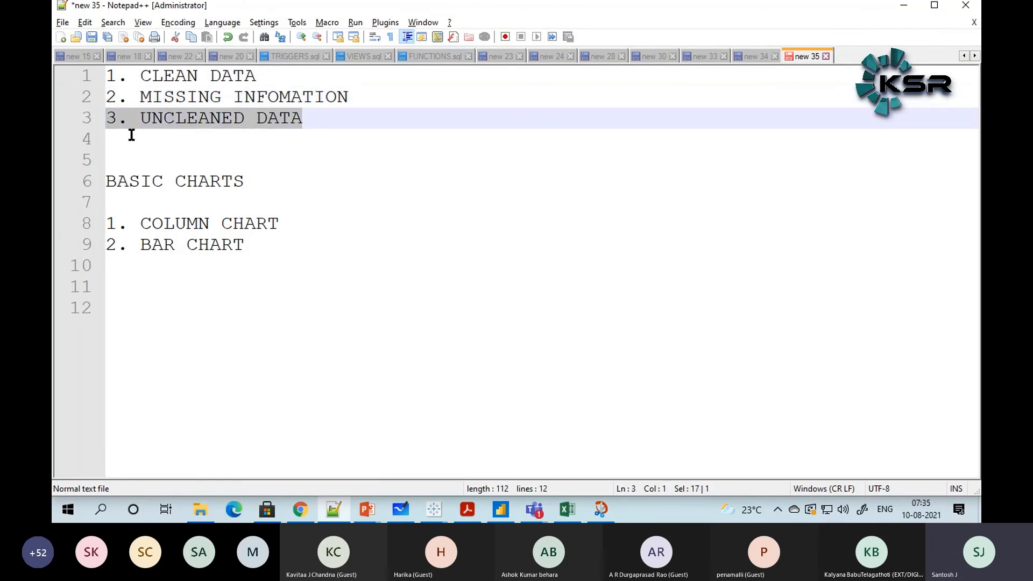
pyautogui.click(138, 138)
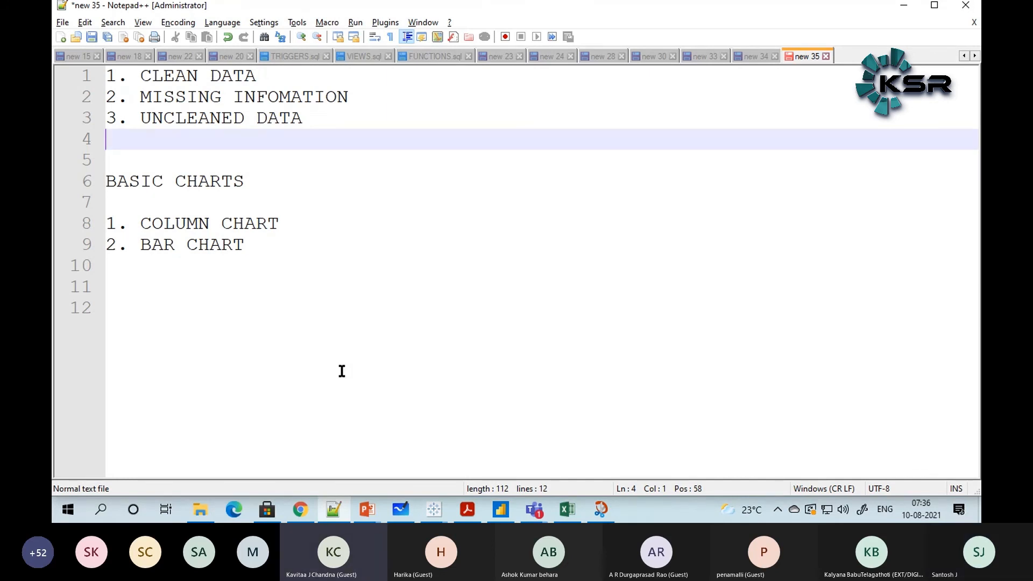
# Step: Switch to the Microsoft Teams meeting window to view the participants
pyautogui.moveTo(534, 509)
pyautogui.click(569, 438)
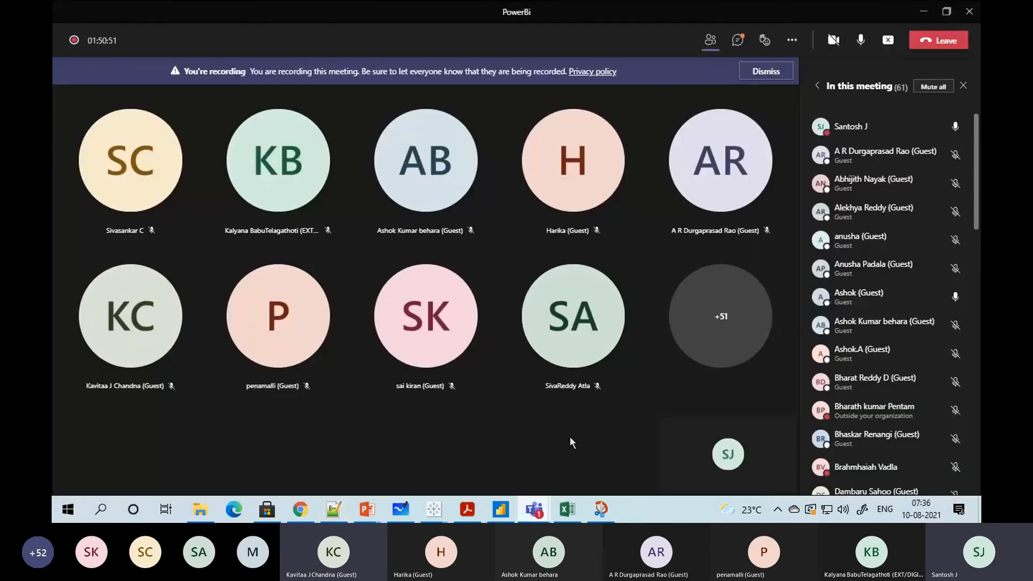